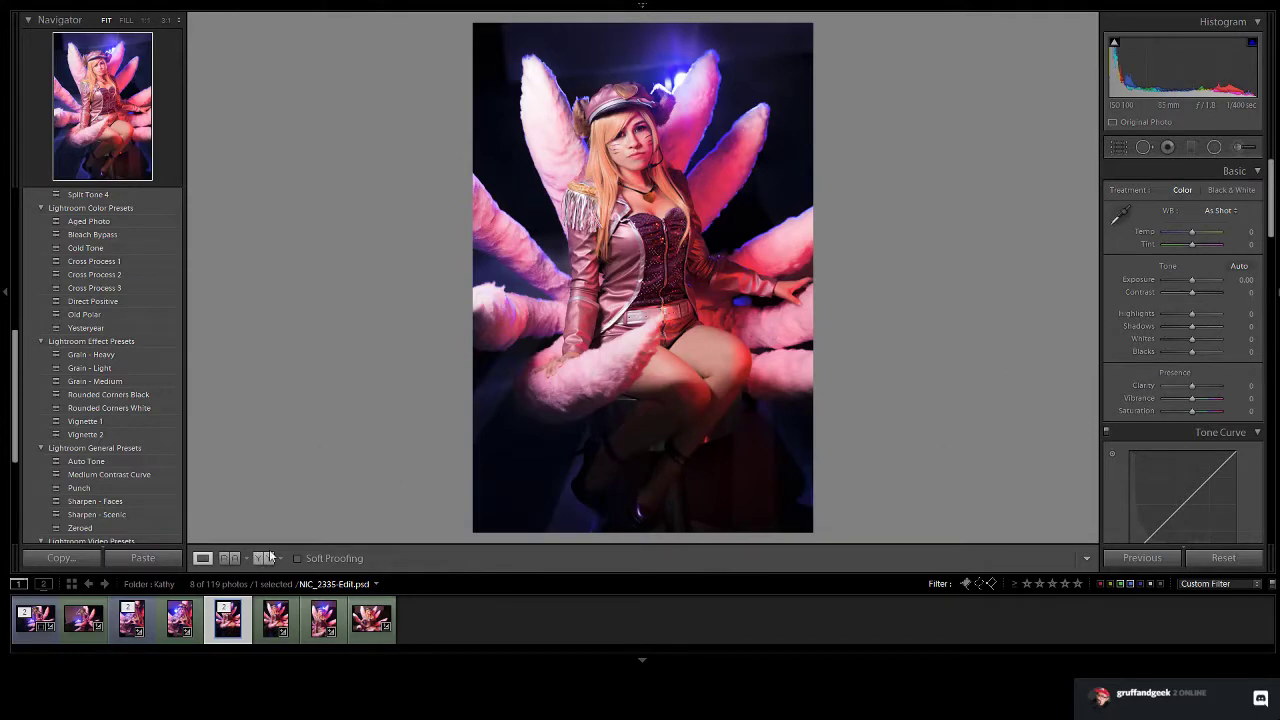
# Compare the edited photos NIC_2328-Edit.psd, NIC_2330-Edit.psd and NIC_2335-Edit.psd in the Develop module
pyautogui.click(40, 627)
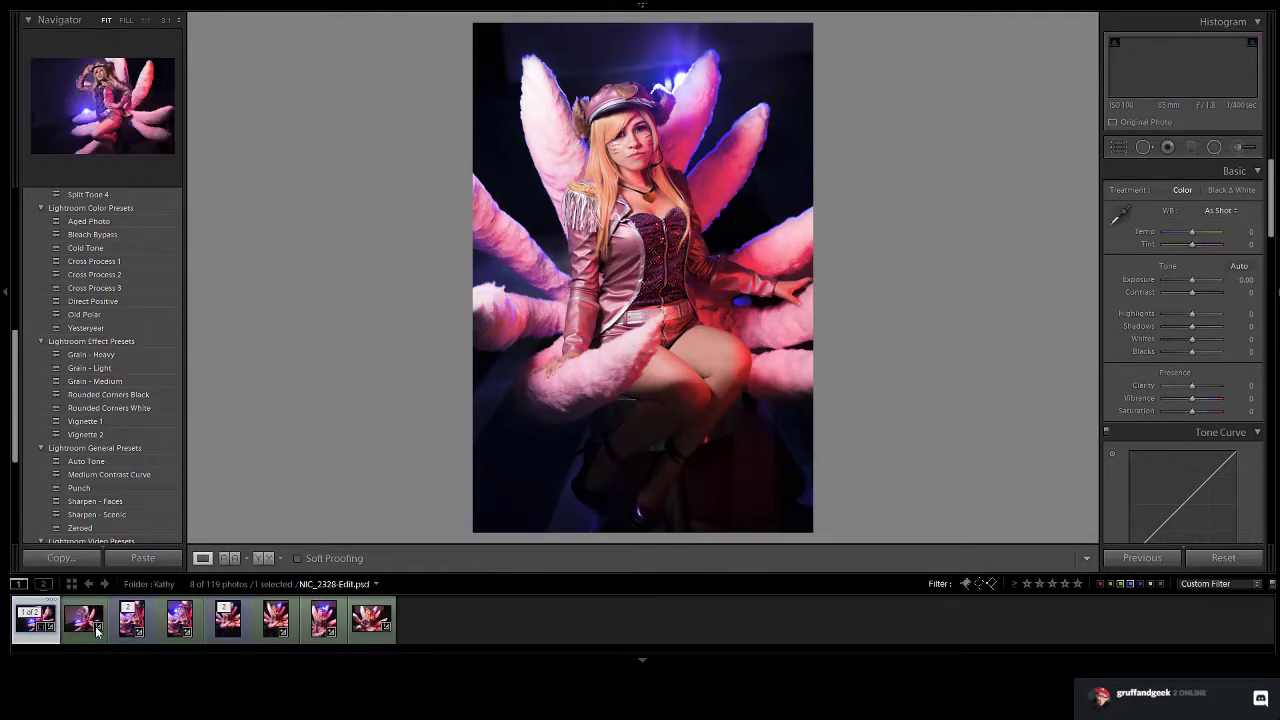
pyautogui.click(131, 620)
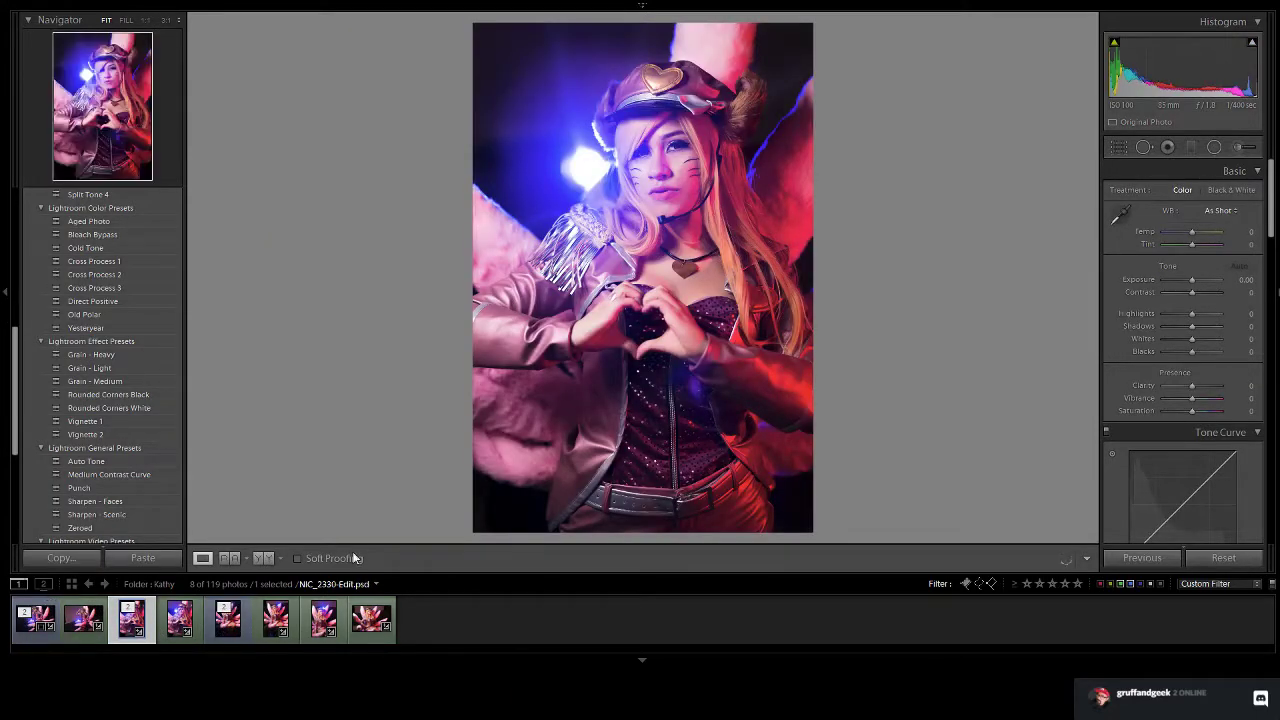
pyautogui.click(227, 620)
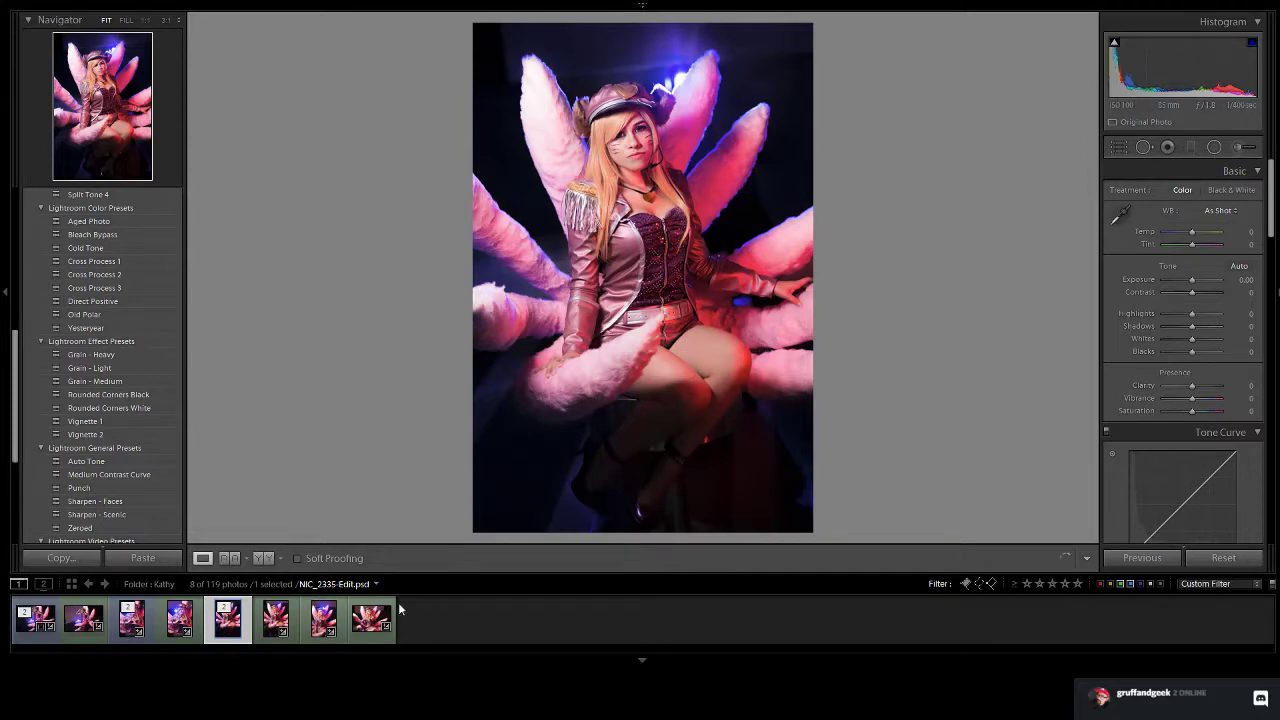
pyautogui.click(33, 630)
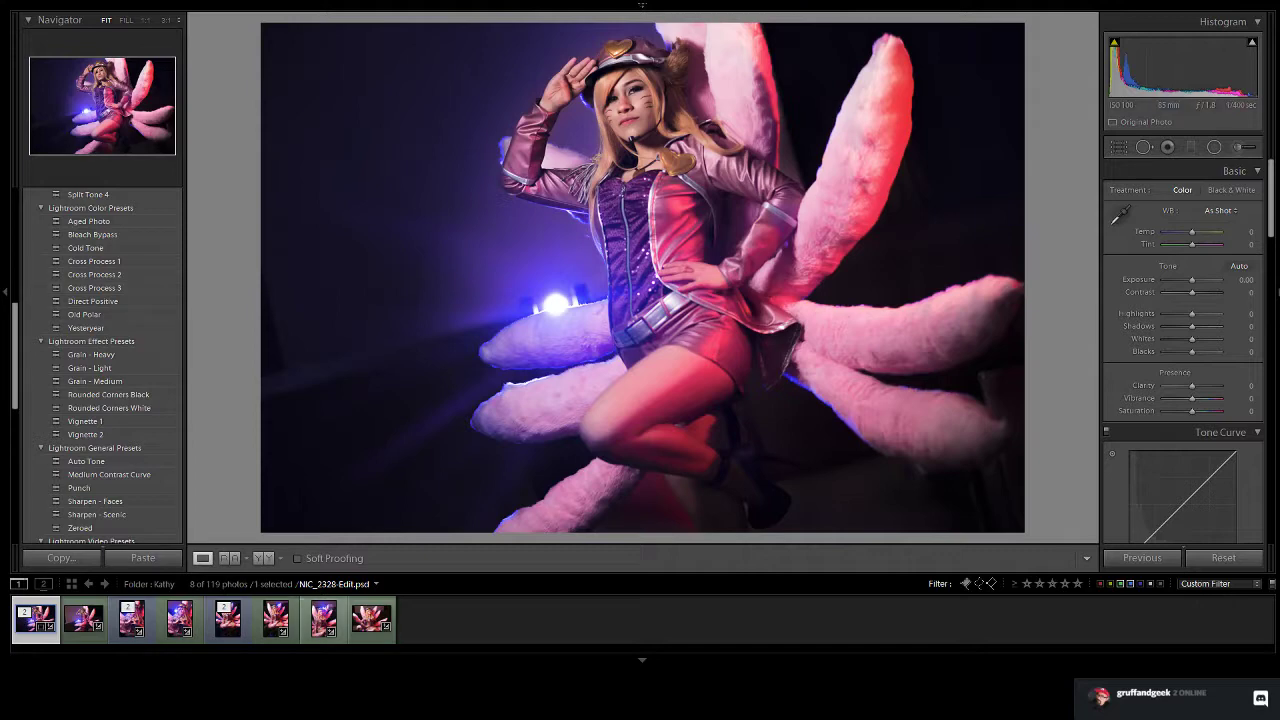
pyautogui.click(131, 618)
pyautogui.click(223, 627)
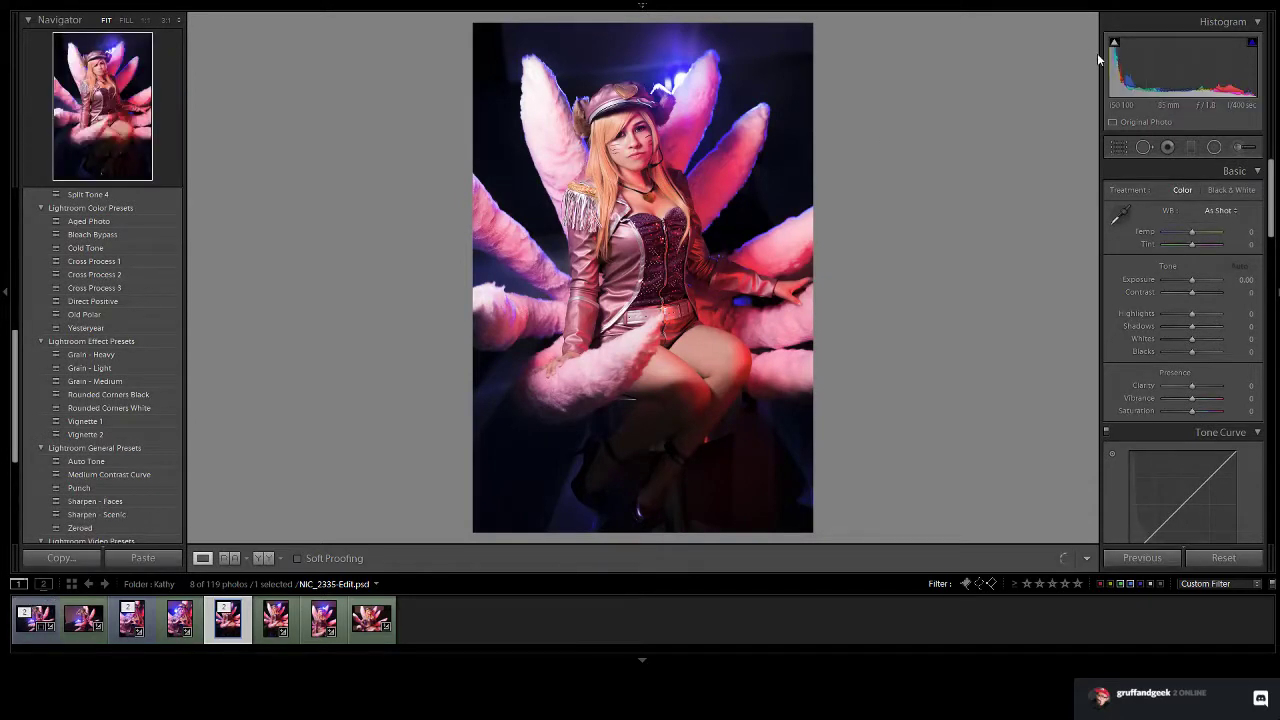
# Switch to the Library module and view NIC_2328-Edit.psd, NIC_2330-Edit.psd and NIC_2335-Edit.psd at full preview size
pyautogui.moveTo(650, 20)
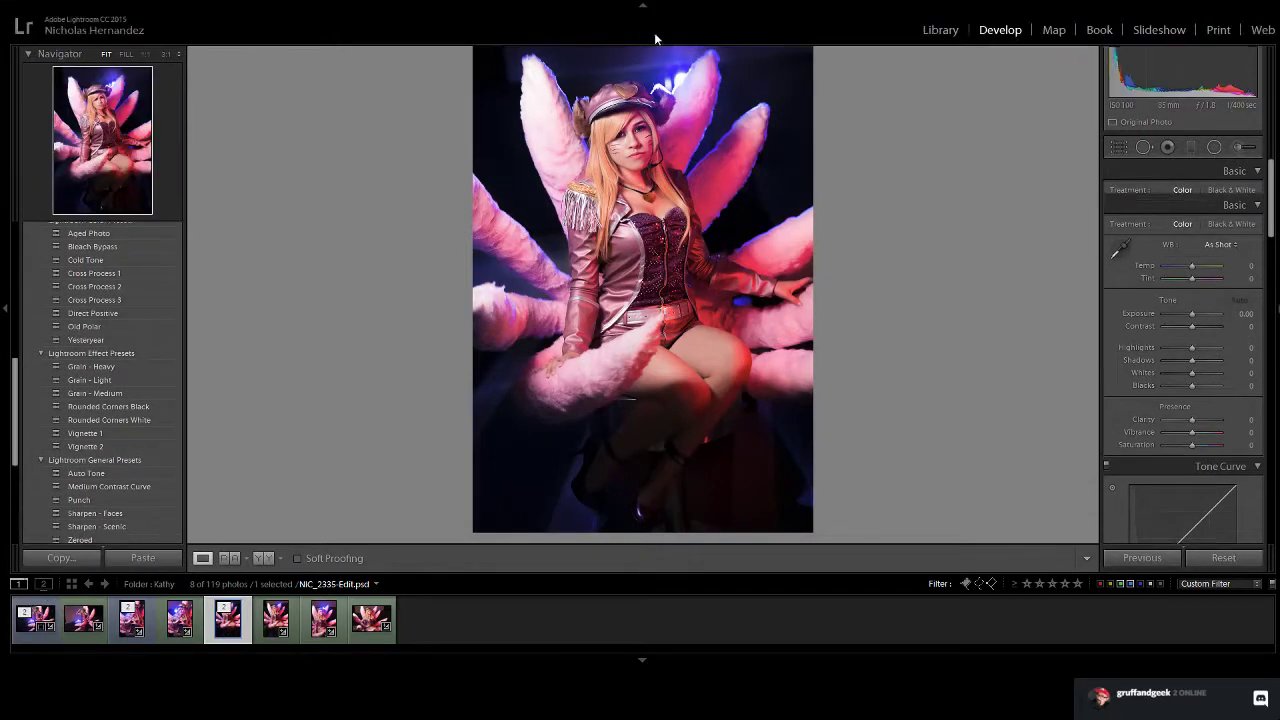
pyautogui.click(940, 30)
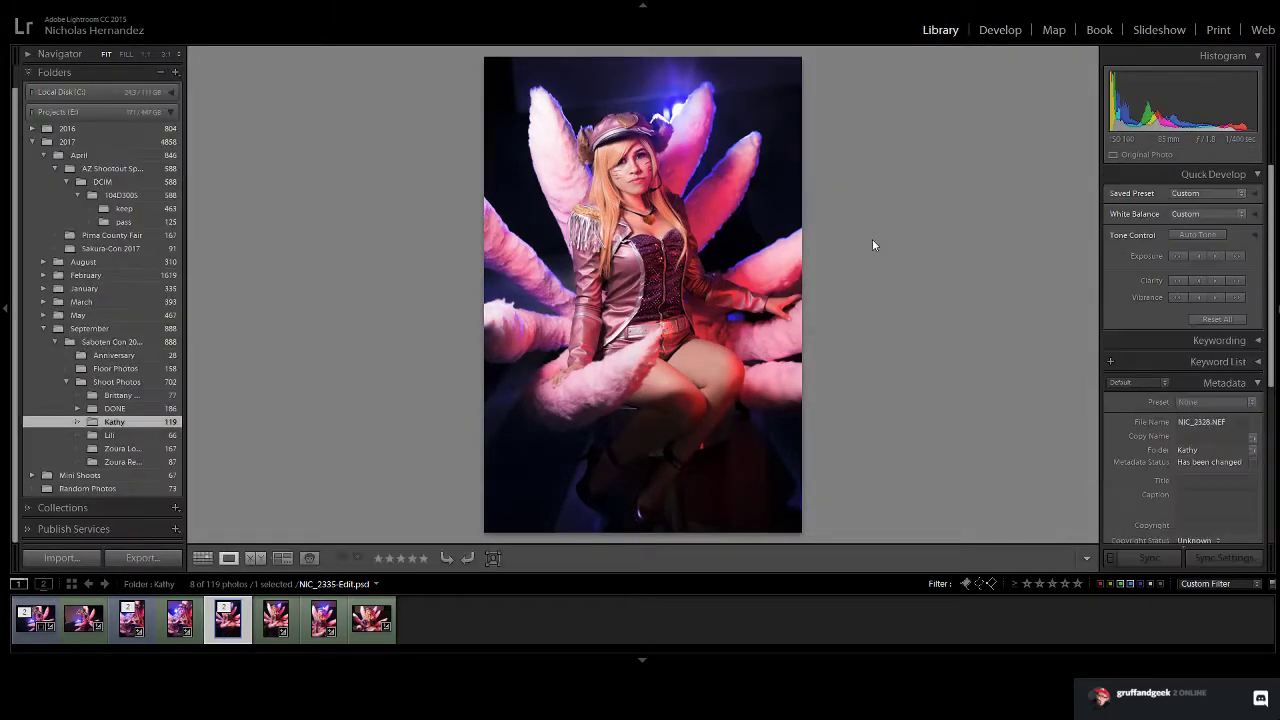
pyautogui.click(40, 632)
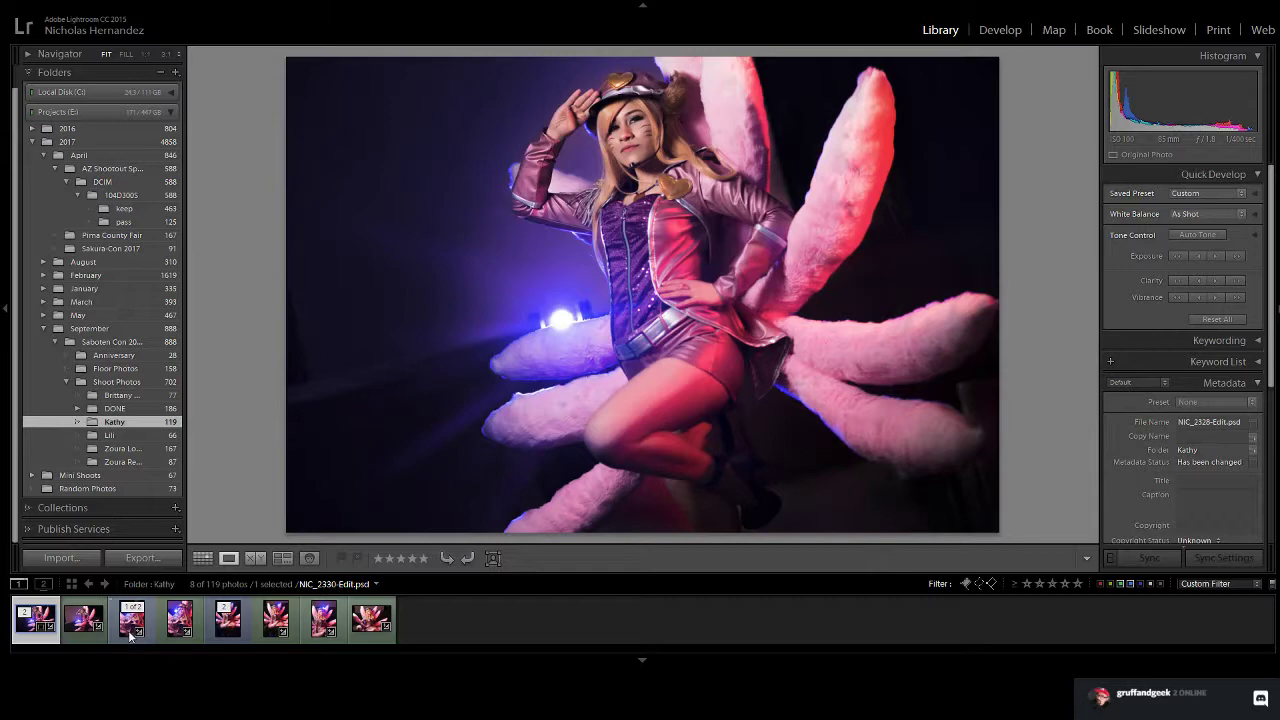
pyautogui.click(128, 630)
pyautogui.click(42, 630)
pyautogui.click(128, 630)
pyautogui.click(225, 625)
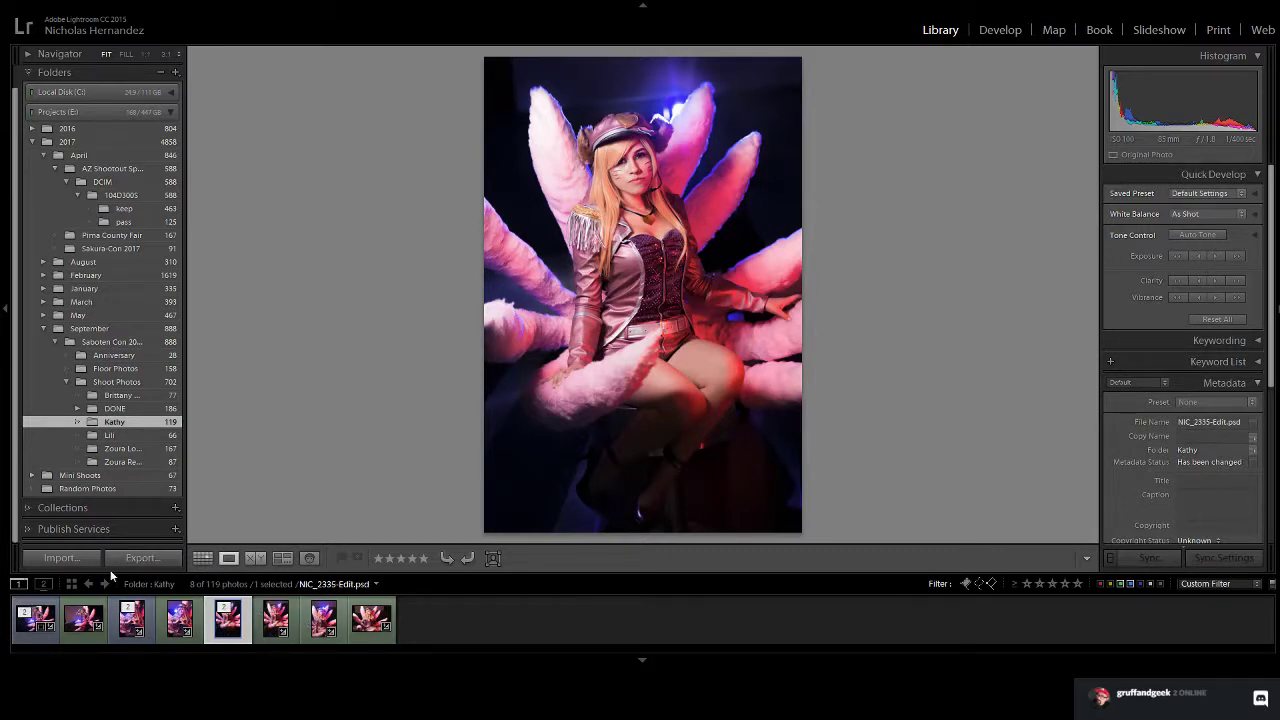
# Review the three edited photos in sequence and compare NIC_2335-Edit.psd with the raw photo NIC_2339.NEF
pyautogui.click(28, 622)
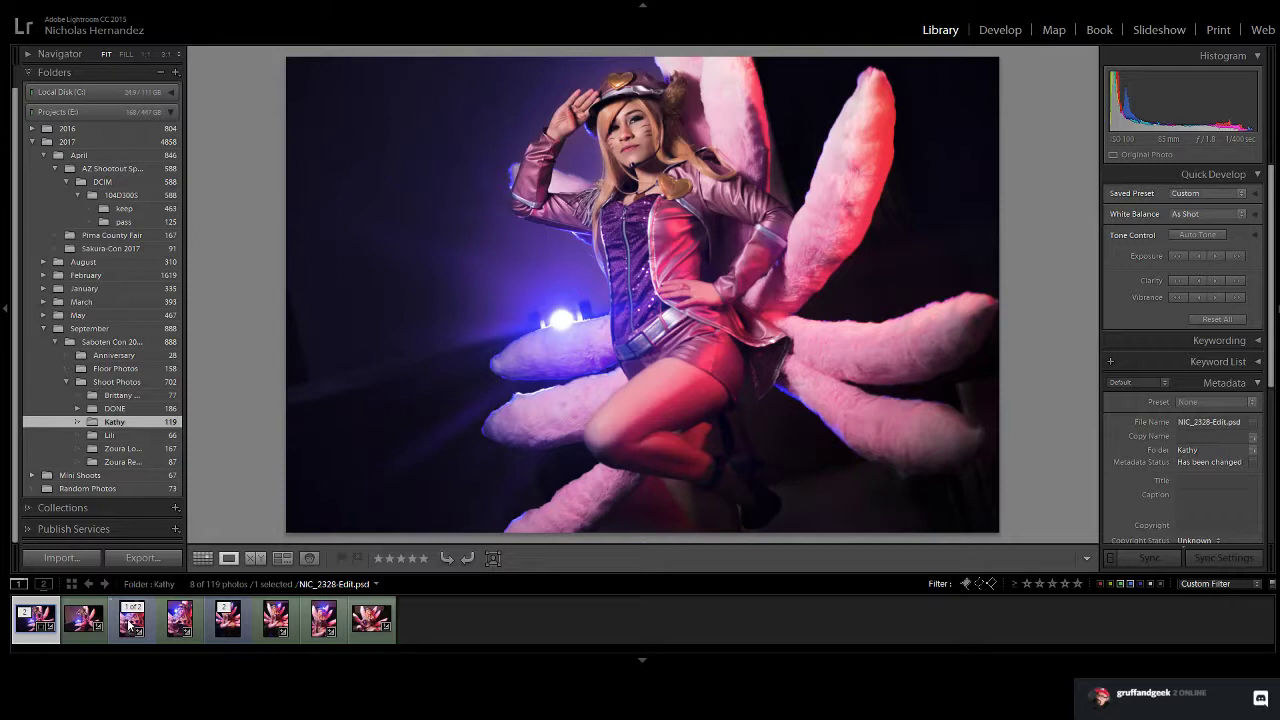
pyautogui.click(130, 624)
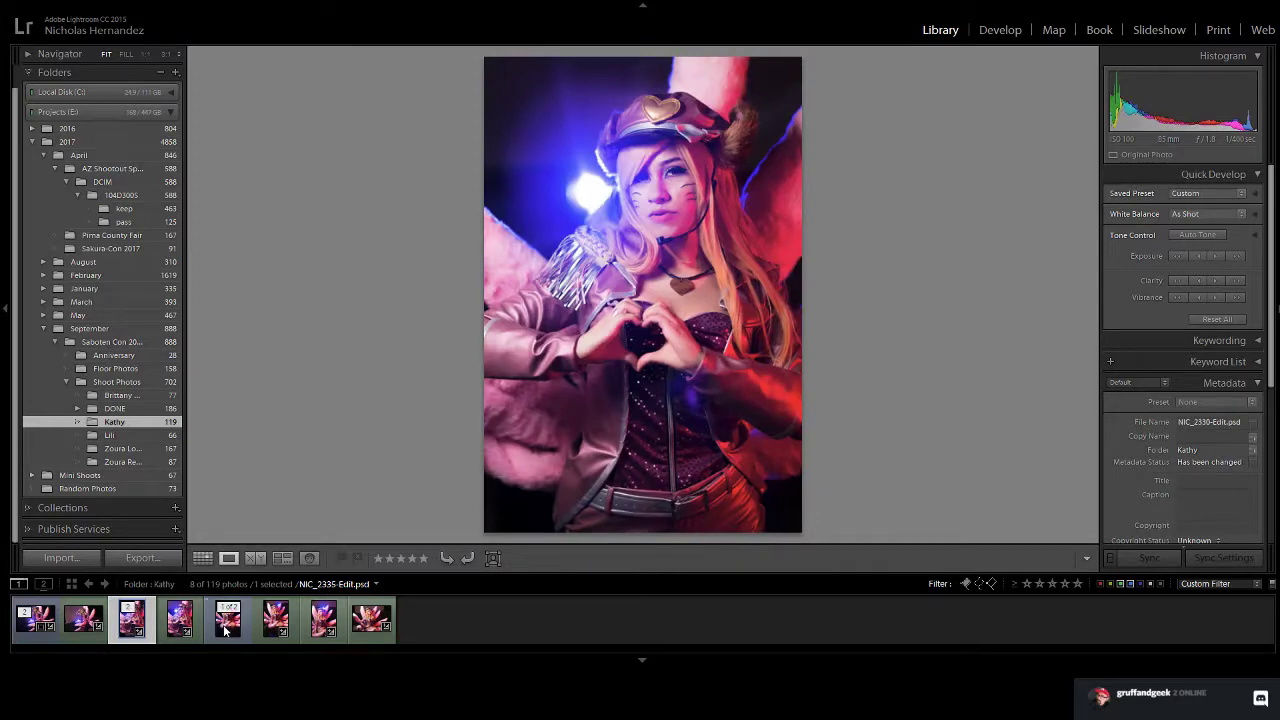
pyautogui.click(224, 628)
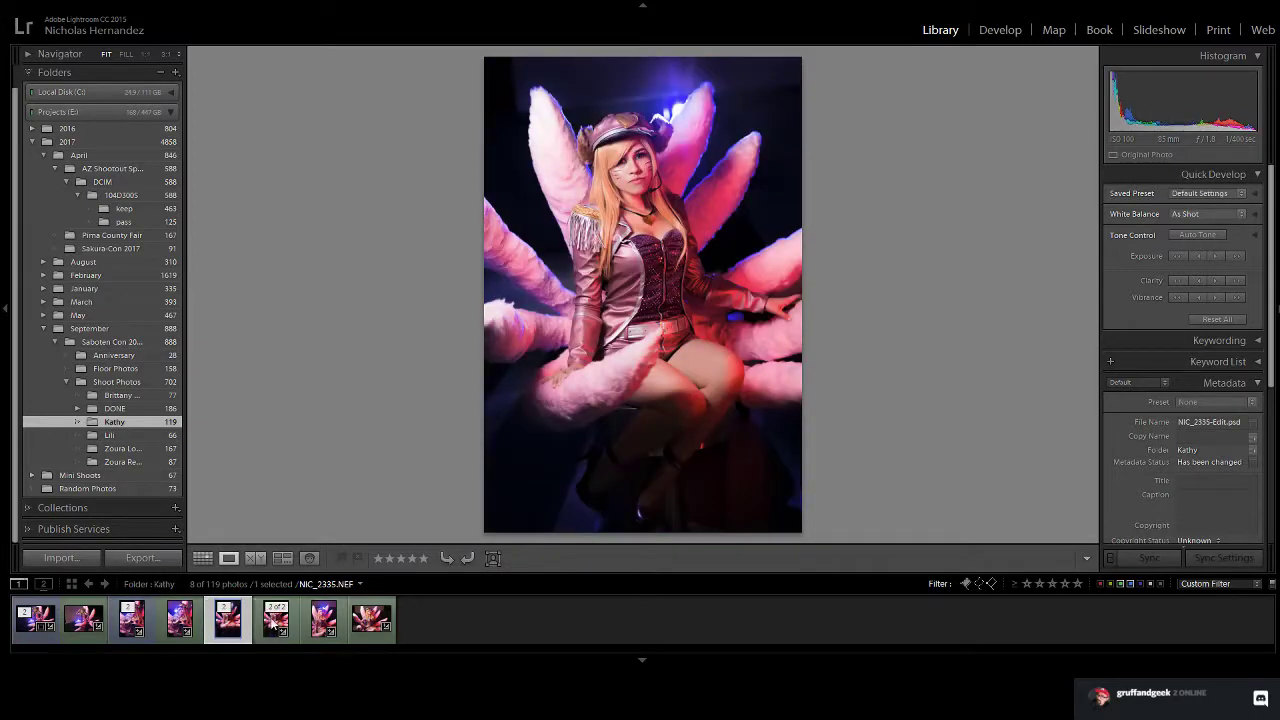
pyautogui.click(322, 622)
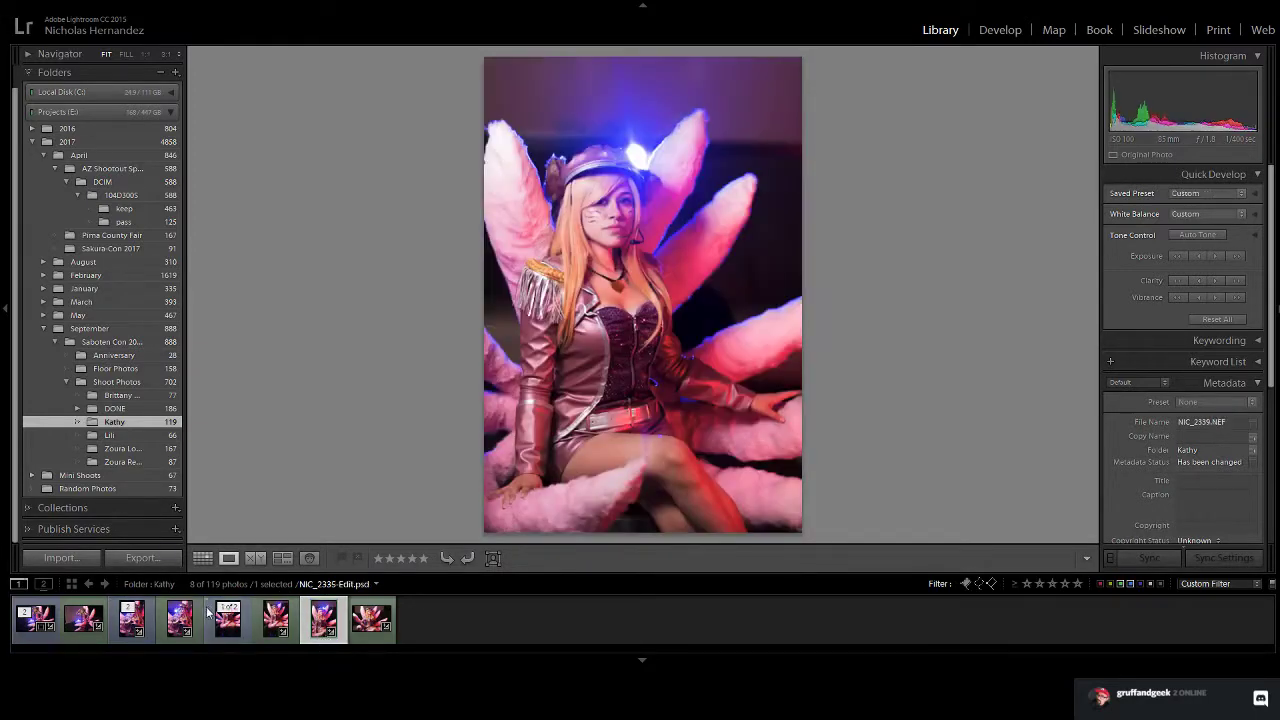
pyautogui.click(224, 630)
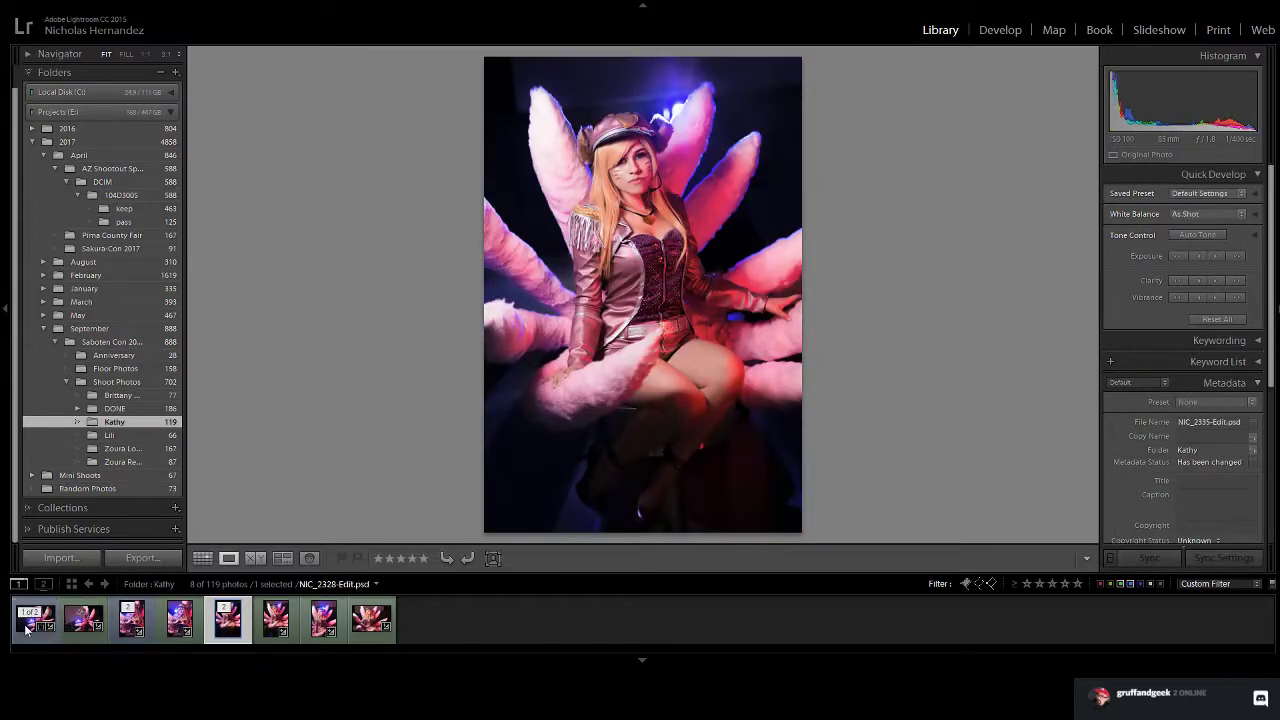
# Alternate between the salute photo NIC_2328-Edit.psd and the heart-hands photo NIC_2330-Edit.psd, ending on the seated photo NIC_2335-Edit.psd
pyautogui.click(26, 628)
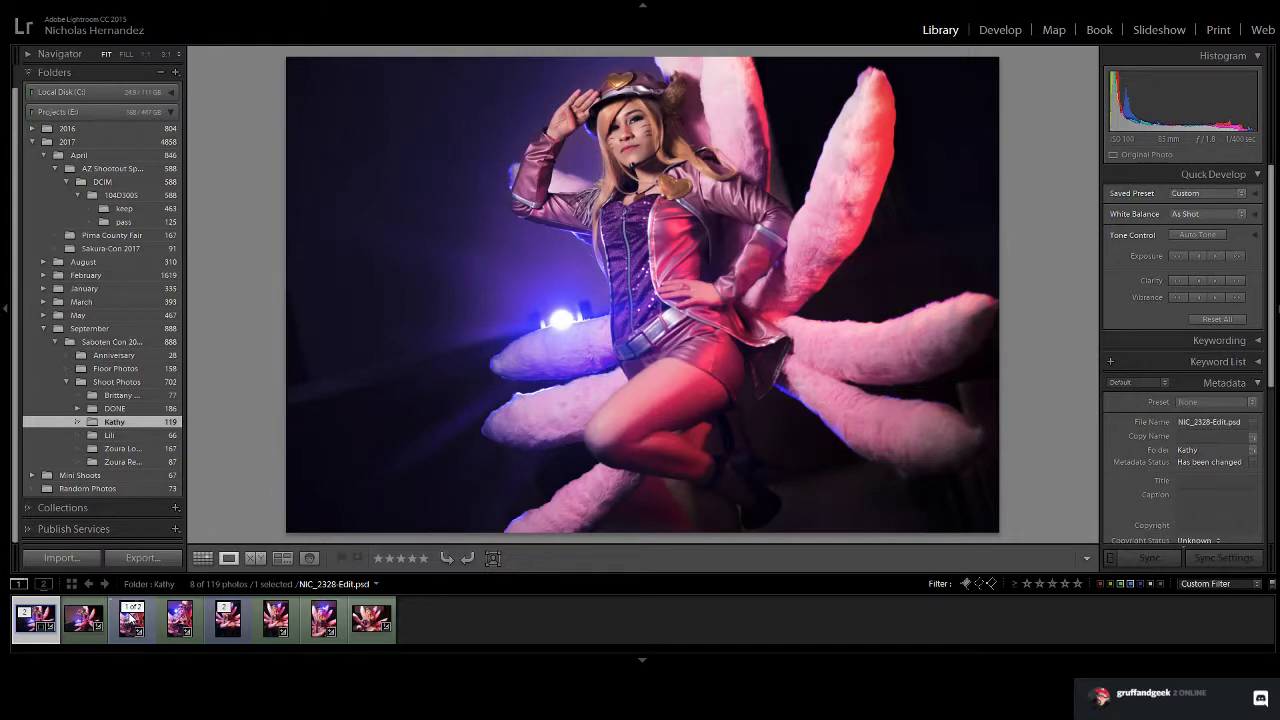
pyautogui.click(130, 618)
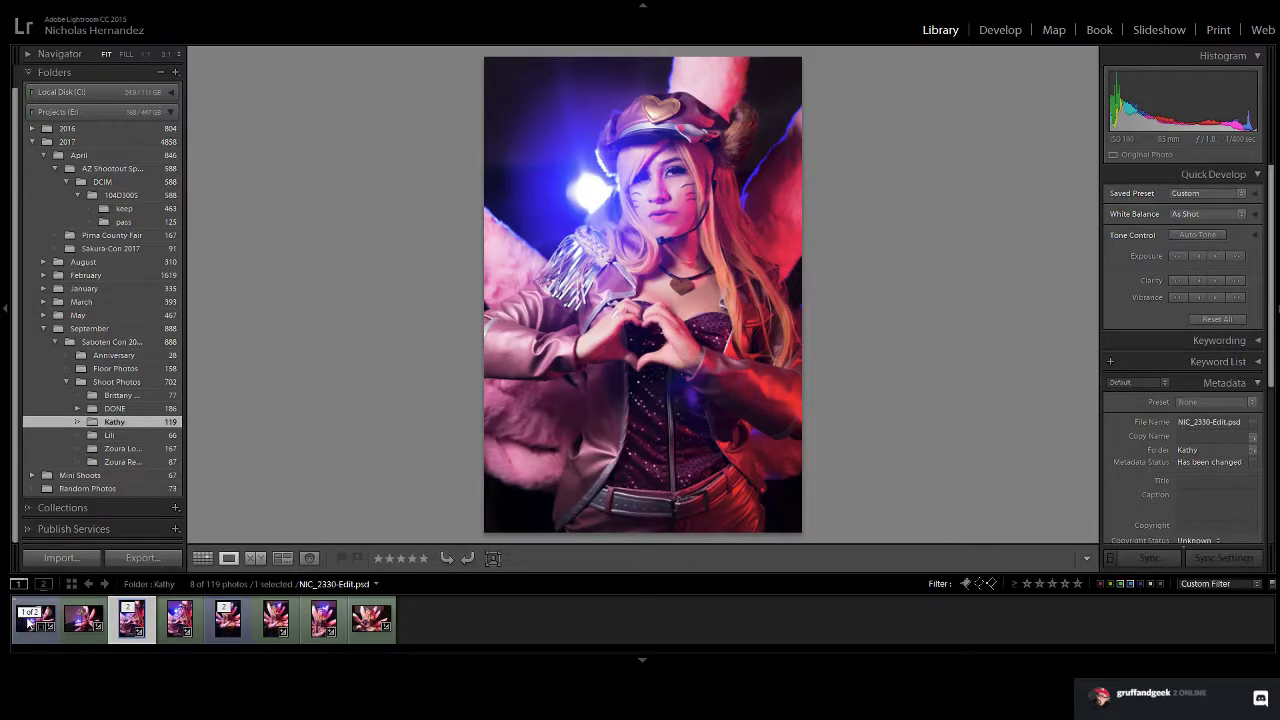
pyautogui.click(30, 616)
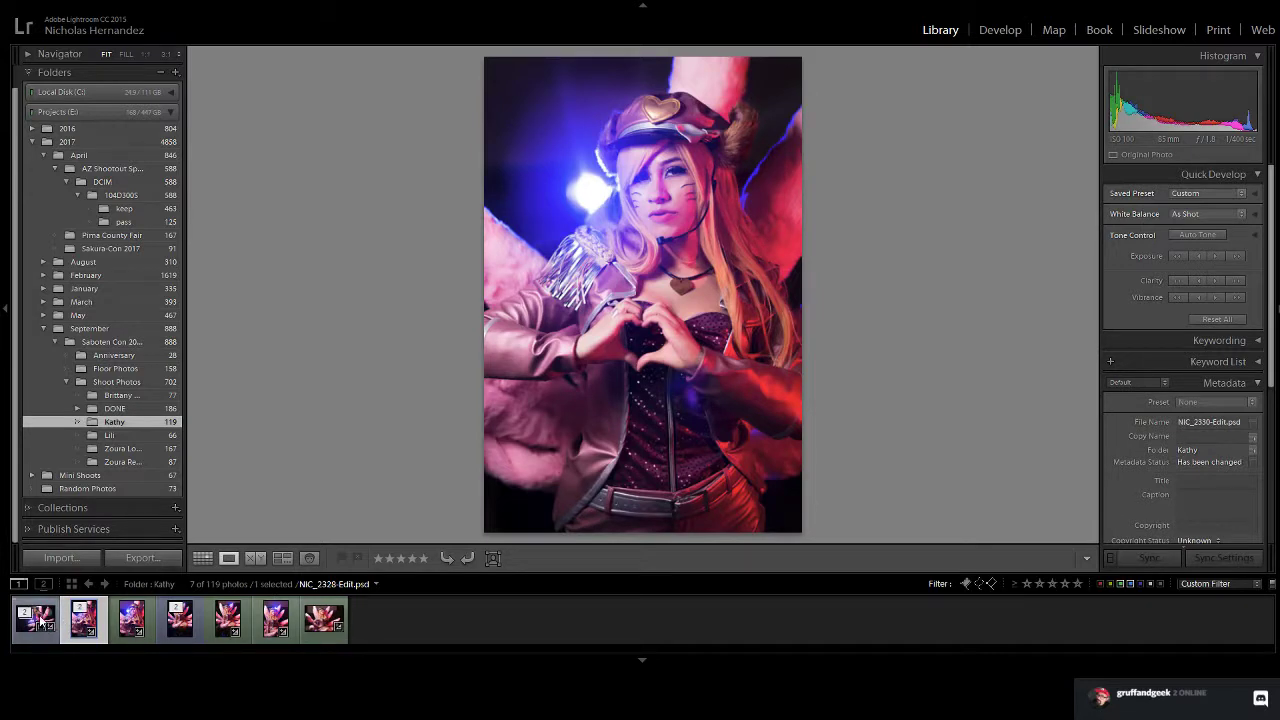
pyautogui.click(42, 624)
pyautogui.click(45, 636)
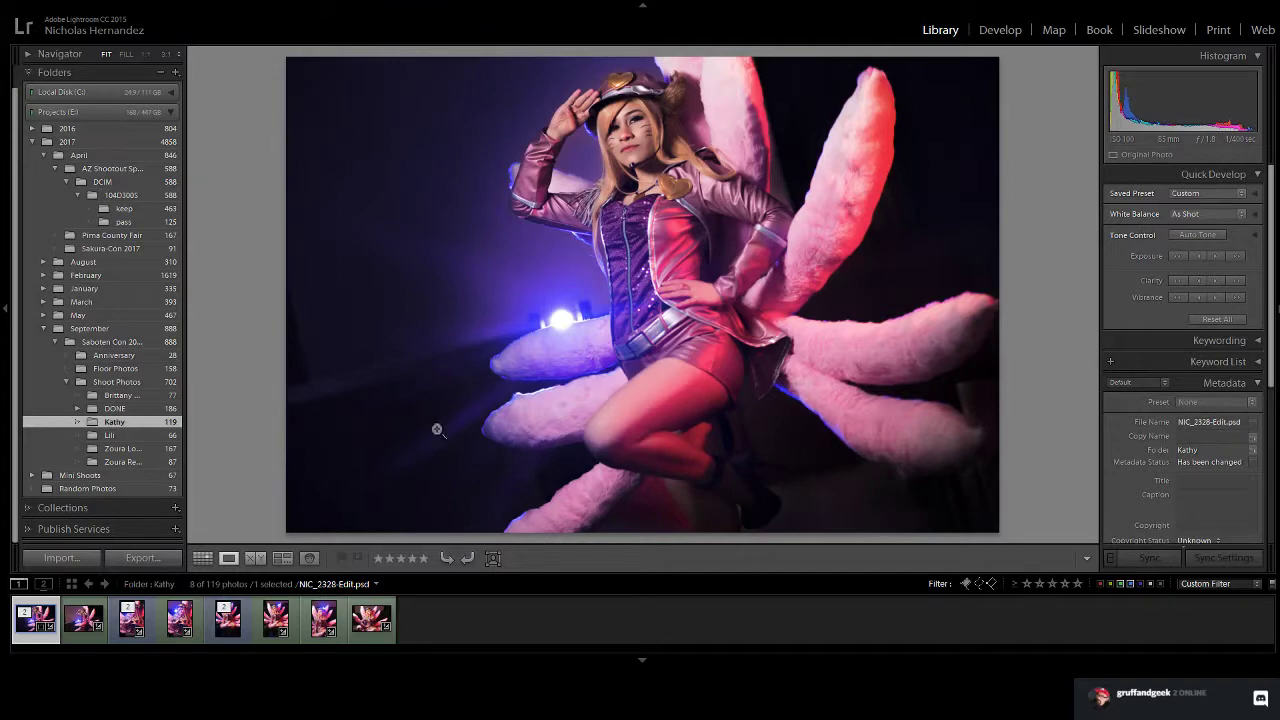
pyautogui.click(136, 628)
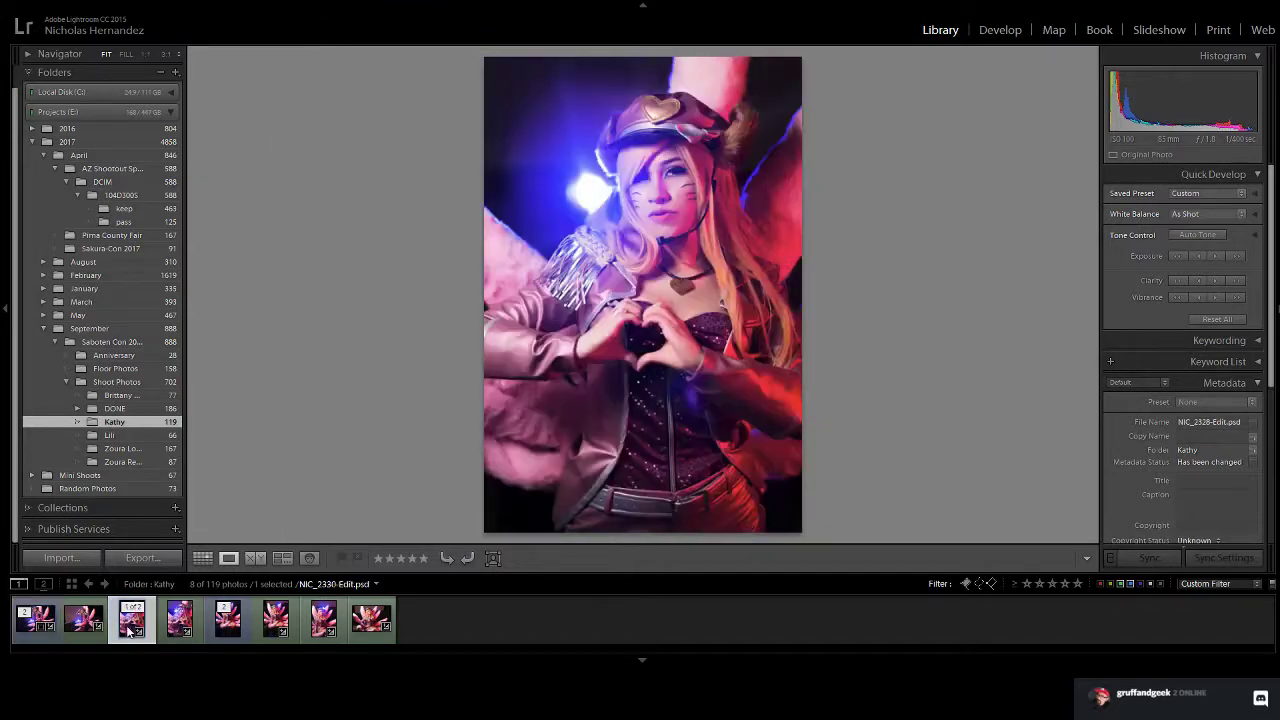
pyautogui.click(225, 625)
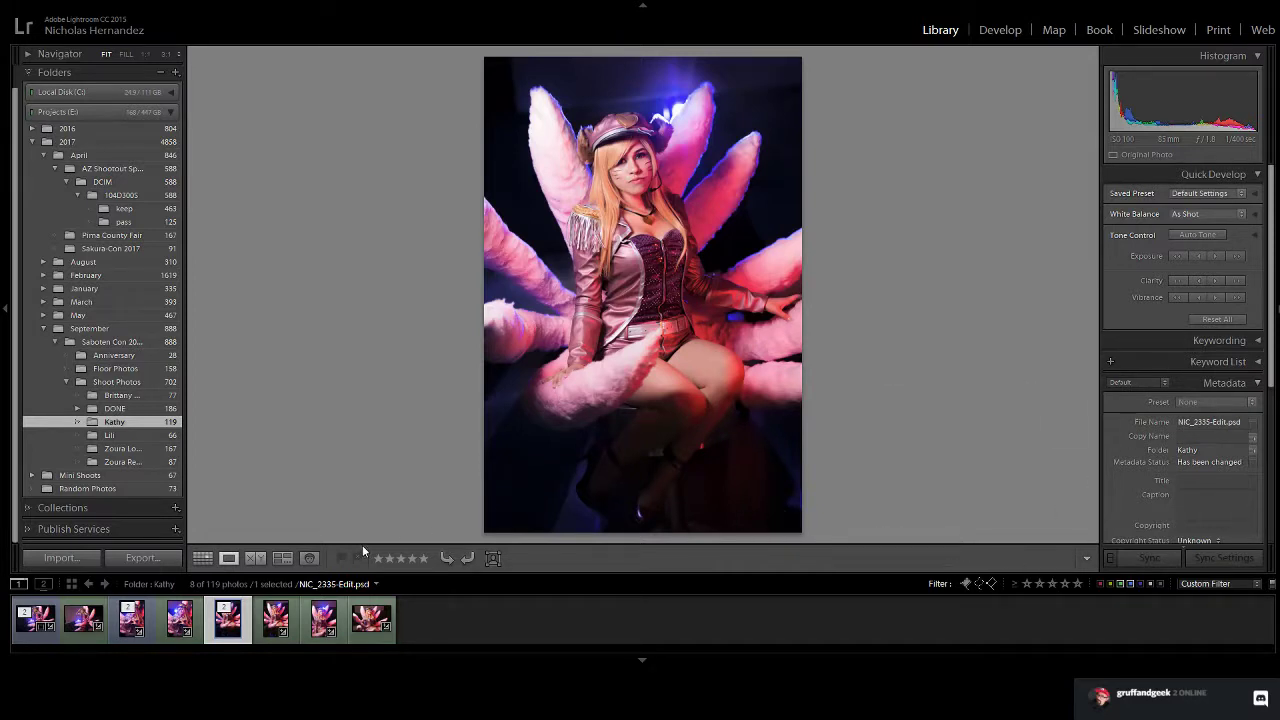
# Examine how lighting and color match across NIC_2330-Edit.psd, NIC_2328-Edit.psd and NIC_2335-Edit.psd, returning to NIC_2328-Edit.psd
pyautogui.click(127, 622)
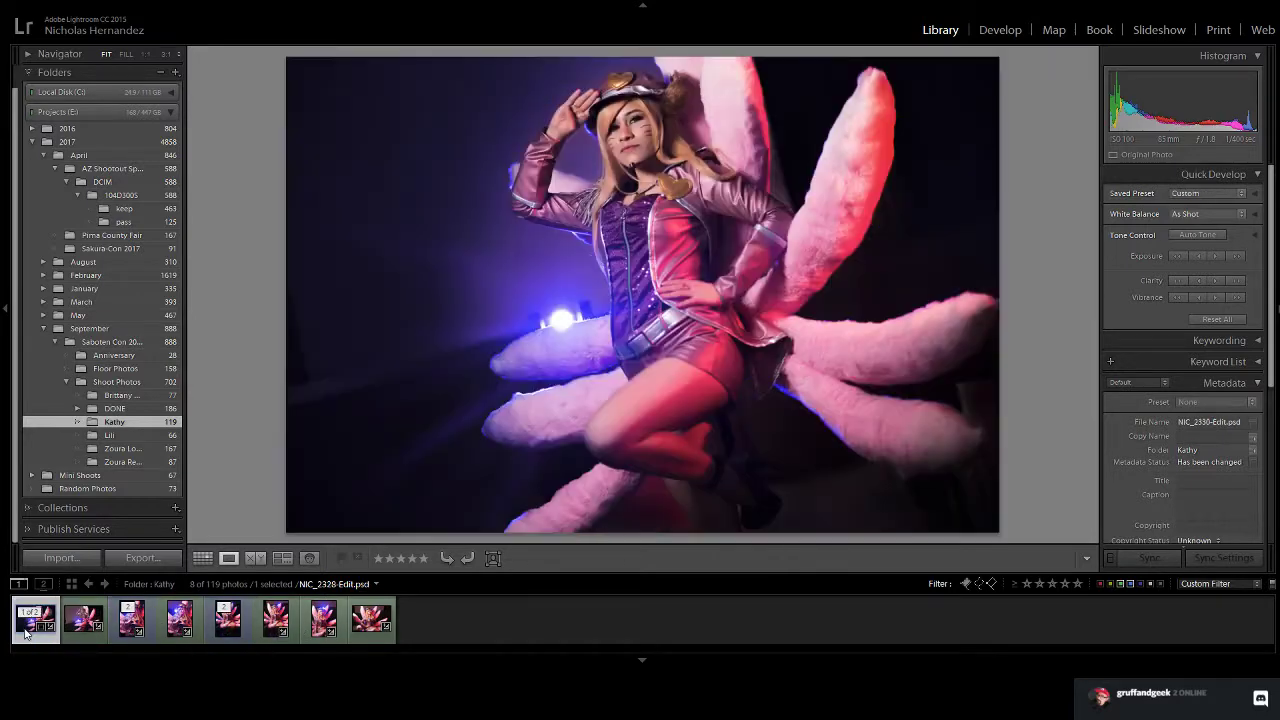
pyautogui.click(35, 620)
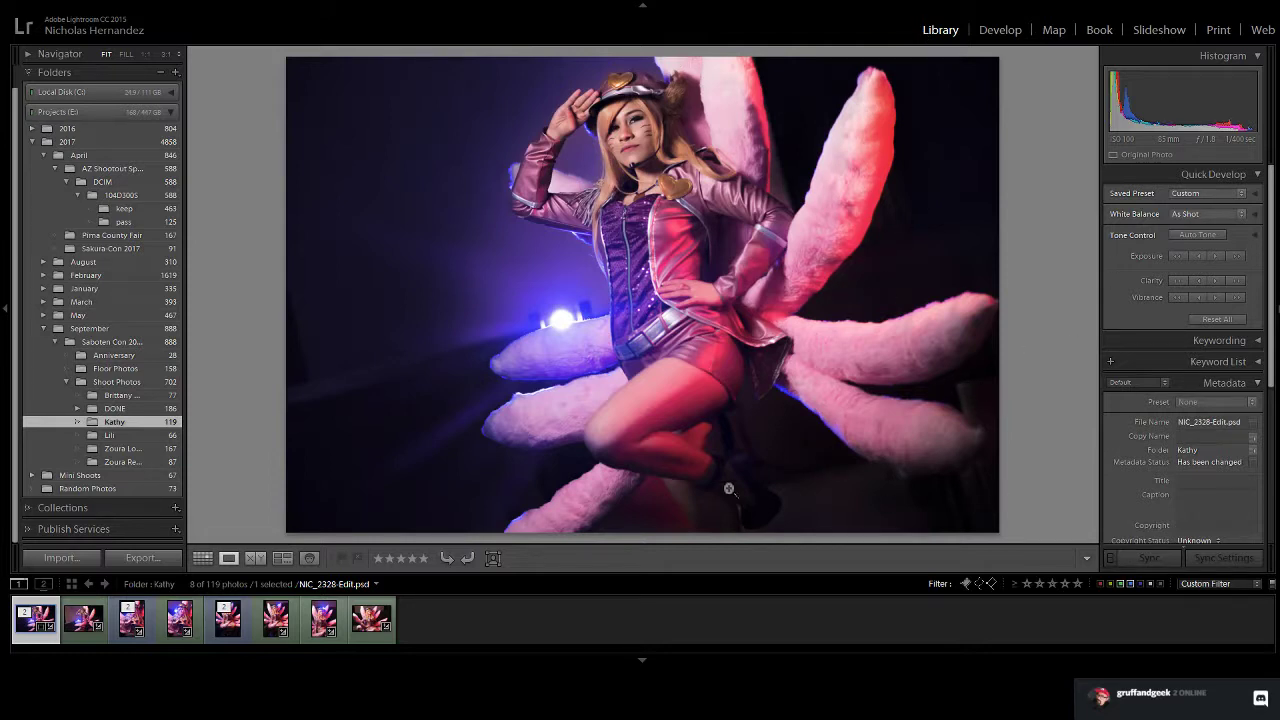
pyautogui.click(133, 622)
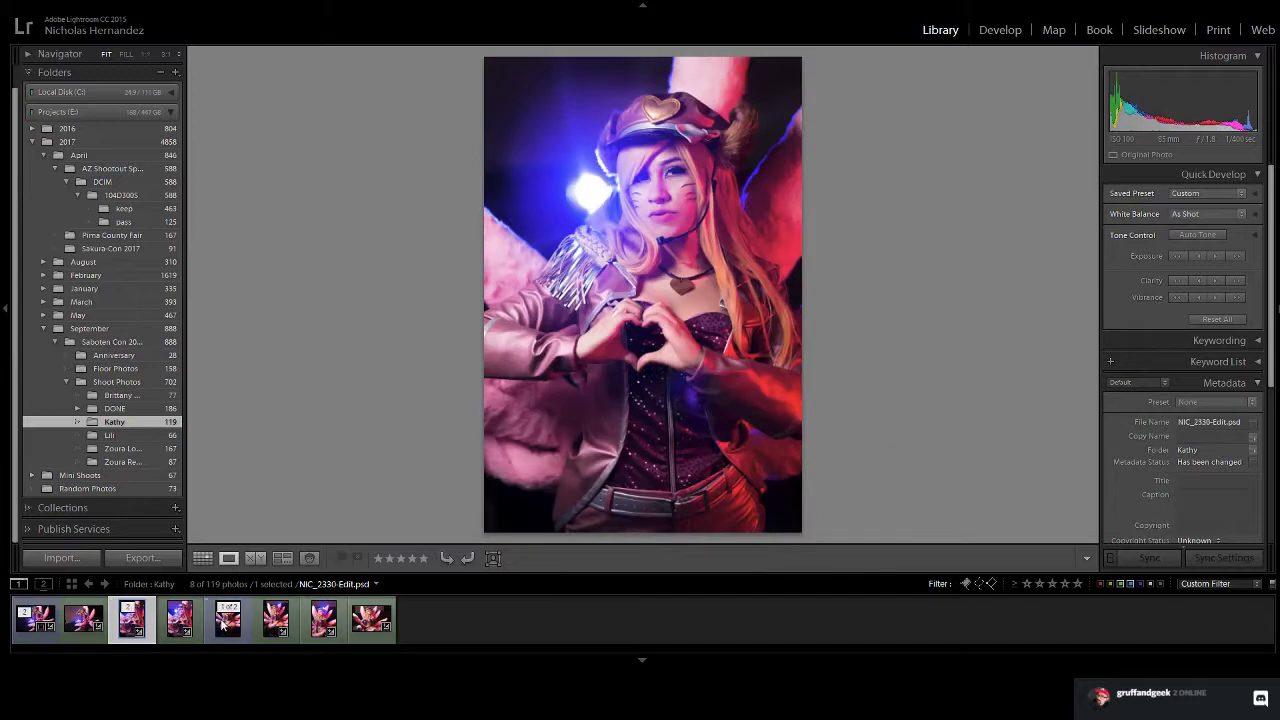
pyautogui.click(228, 620)
pyautogui.click(25, 628)
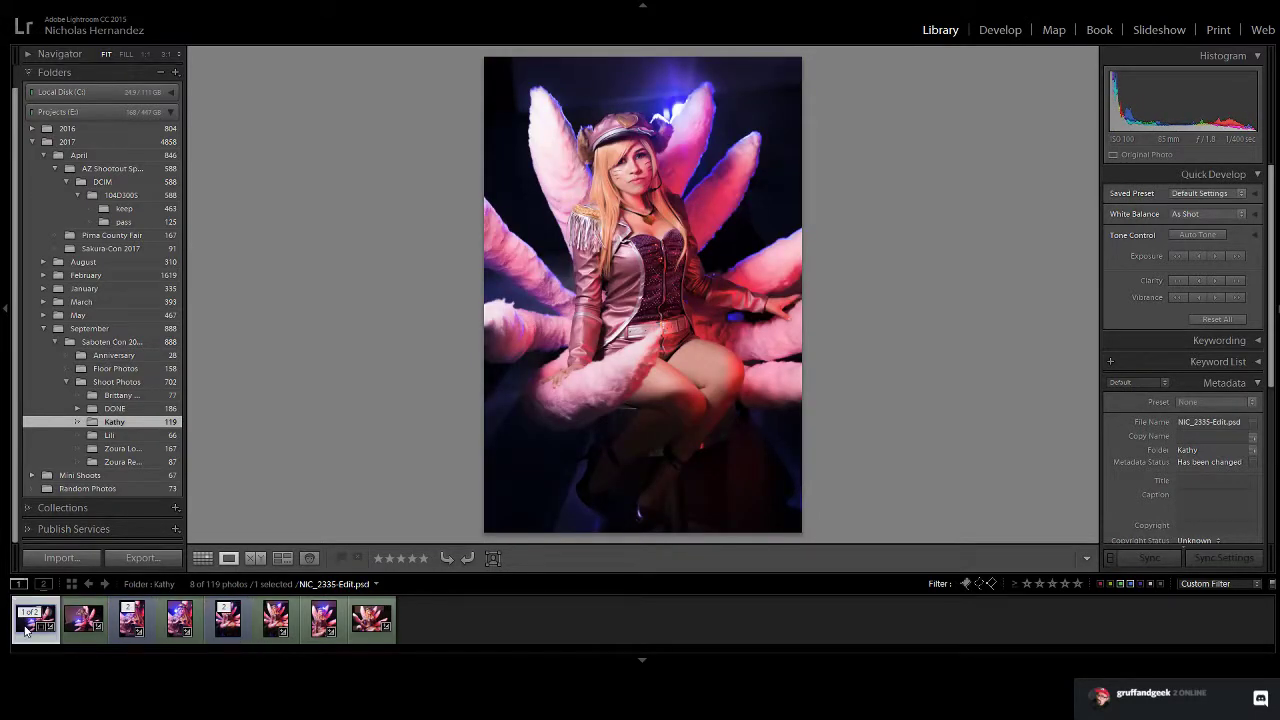
pyautogui.click(133, 634)
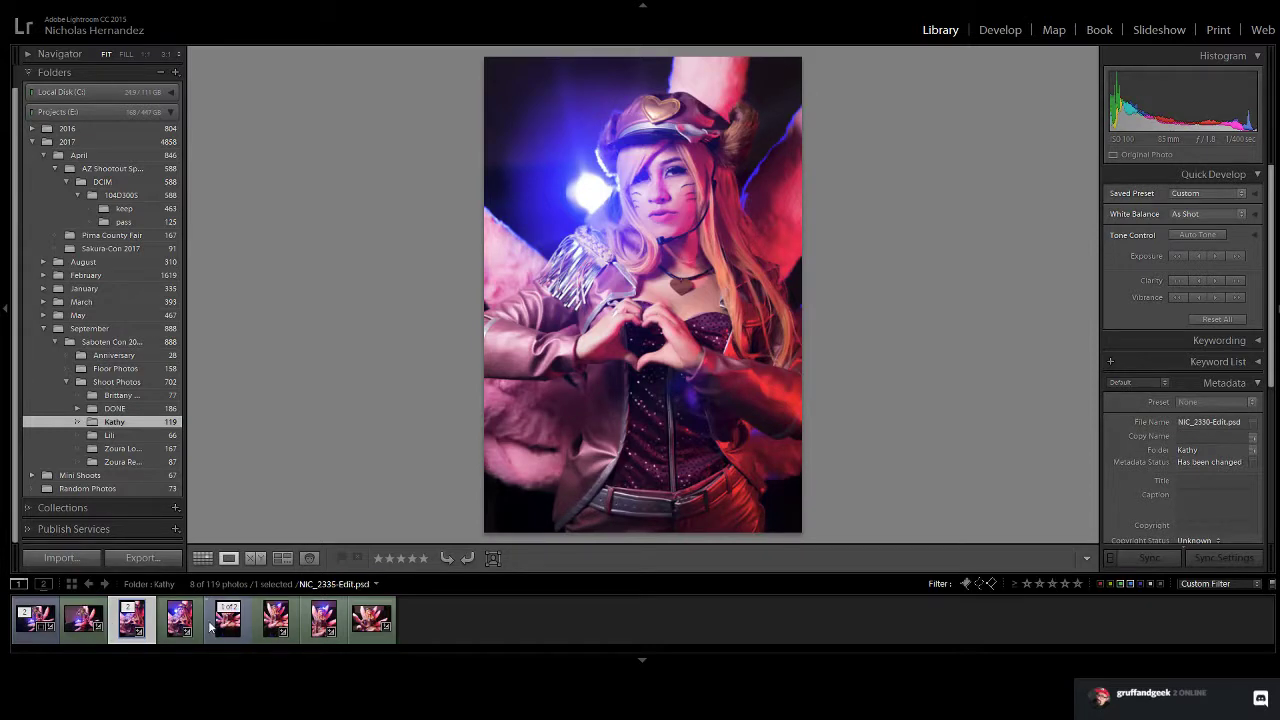
pyautogui.click(104, 624)
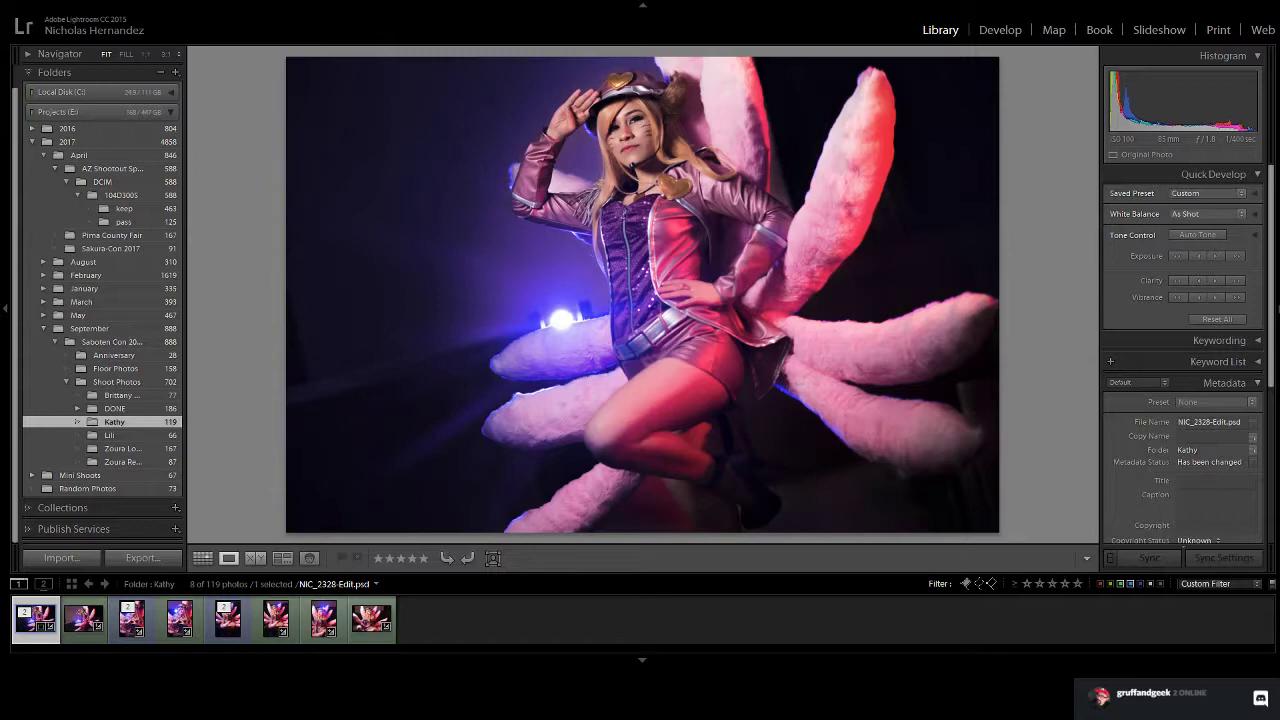
# Clear the photo selection and go through NIC_2328-Edit.psd, NIC_2330-Edit.psd and NIC_2335-Edit.psd, finishing back on NIC_2330-Edit.psd
pyautogui.hotkey('ctrl', 'd')
pyautogui.click(54, 631)
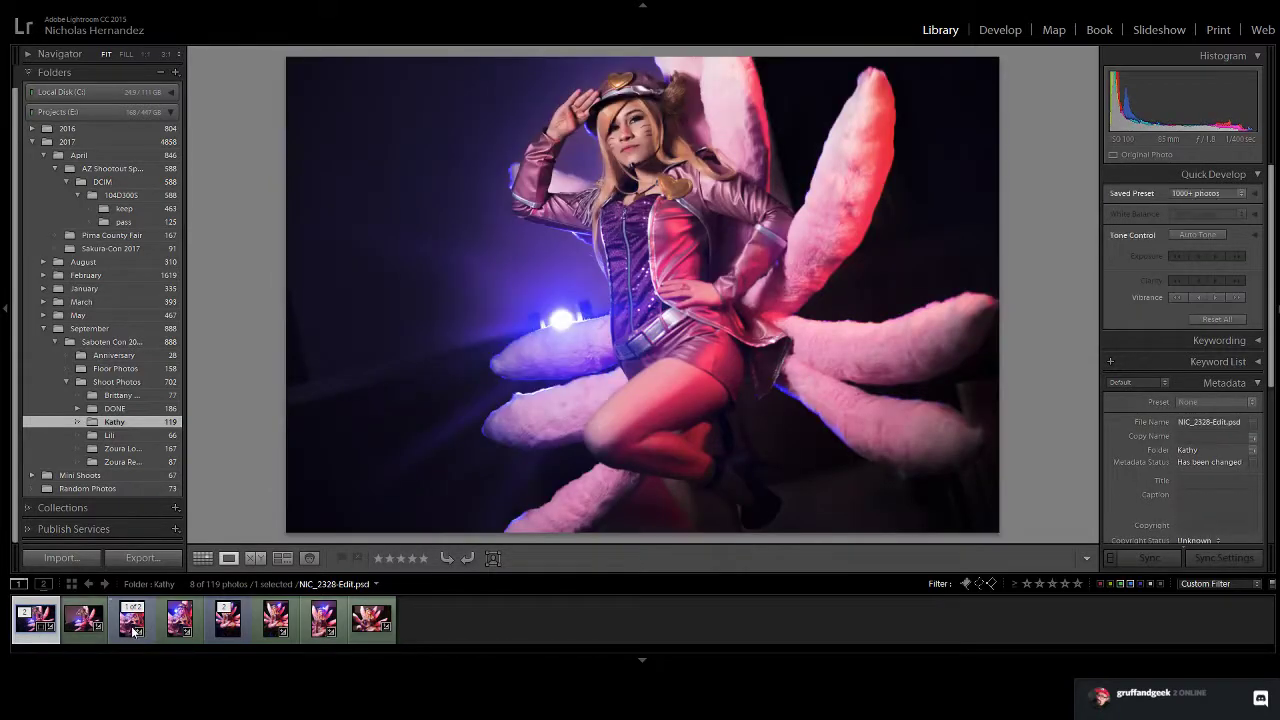
pyautogui.click(133, 628)
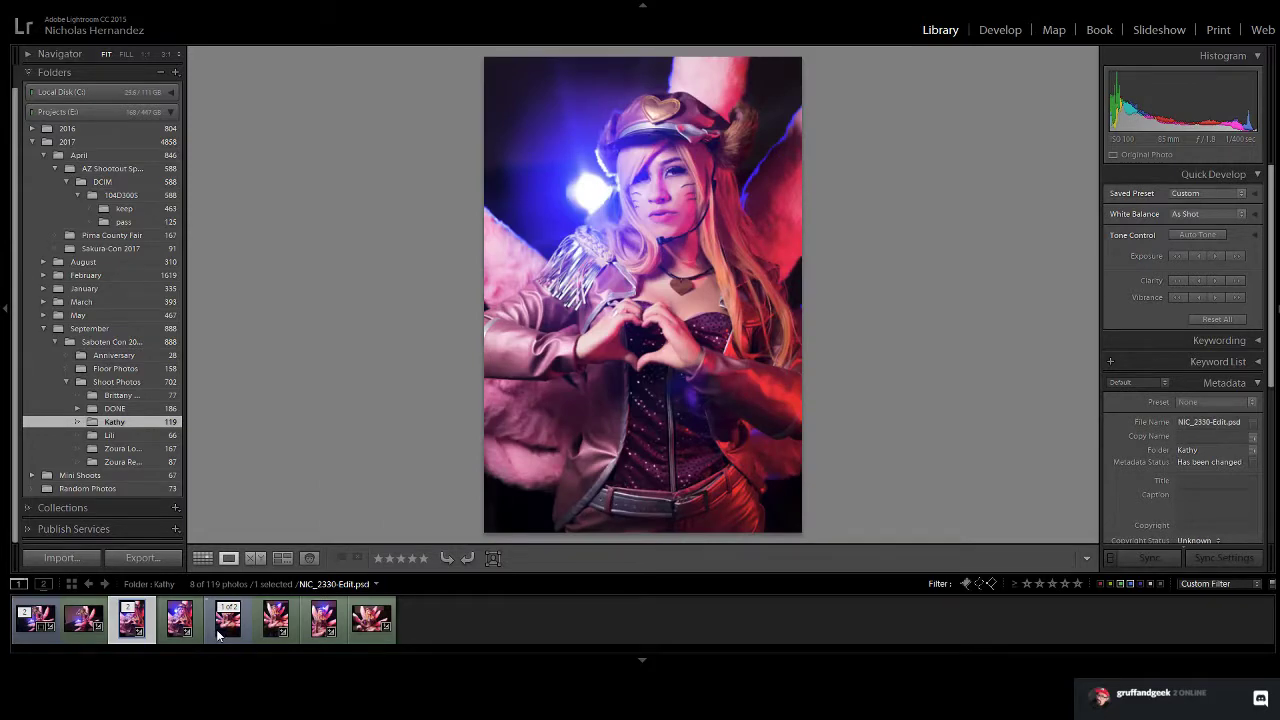
pyautogui.click(218, 635)
pyautogui.click(124, 628)
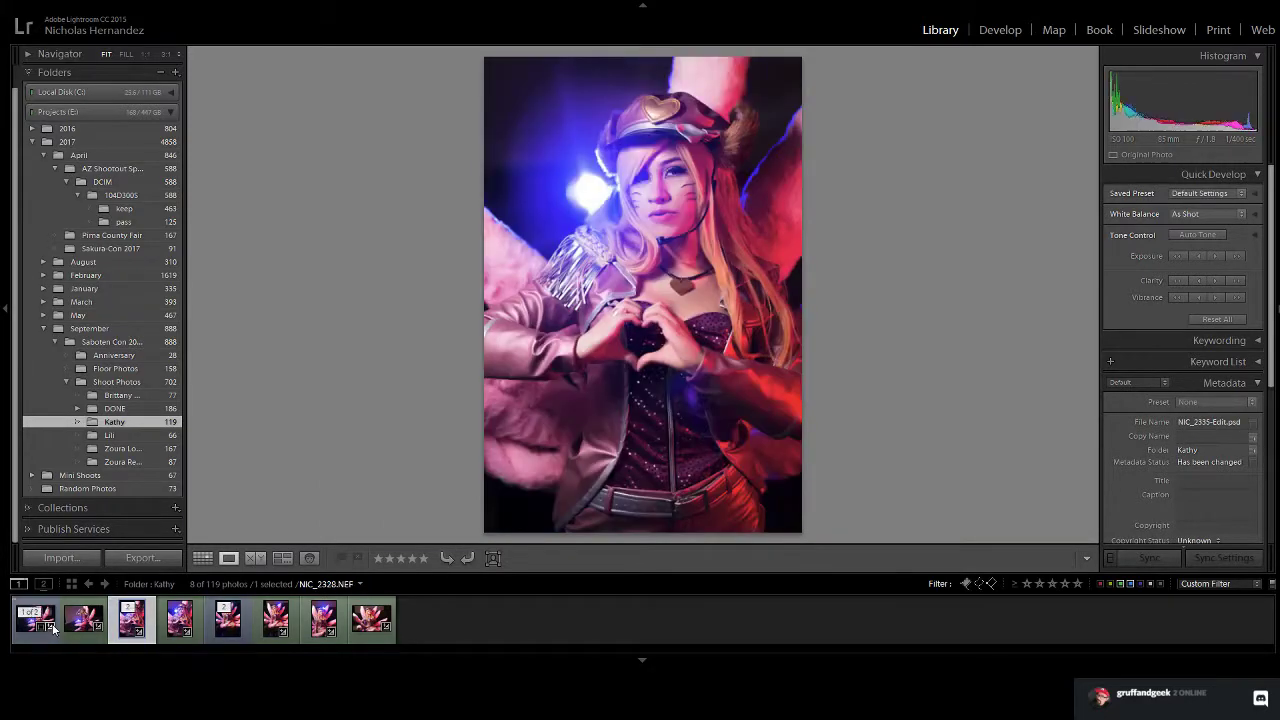
# Inspect the face and bodice in NIC_2328-Edit.psd at 1:1, and view NIC_2330-Edit.psd and NIC_2335-Edit.psd as whole images
pyautogui.click(50, 627)
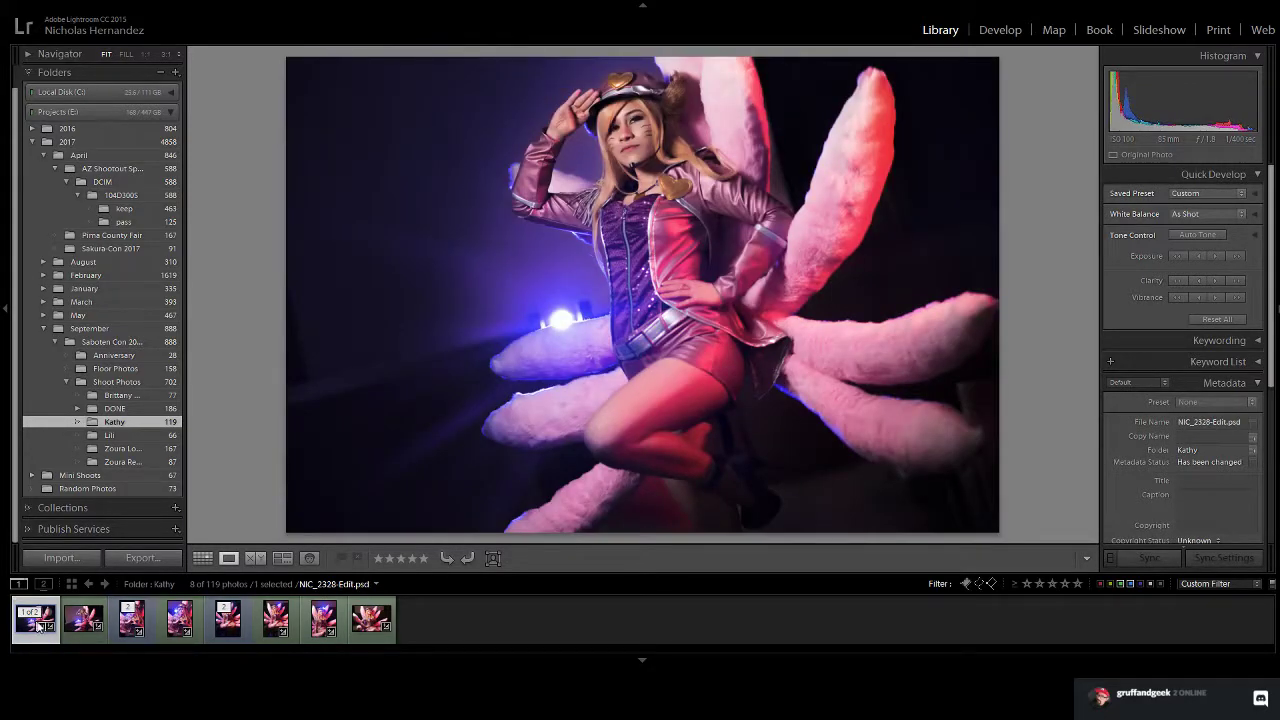
pyautogui.click(645, 137)
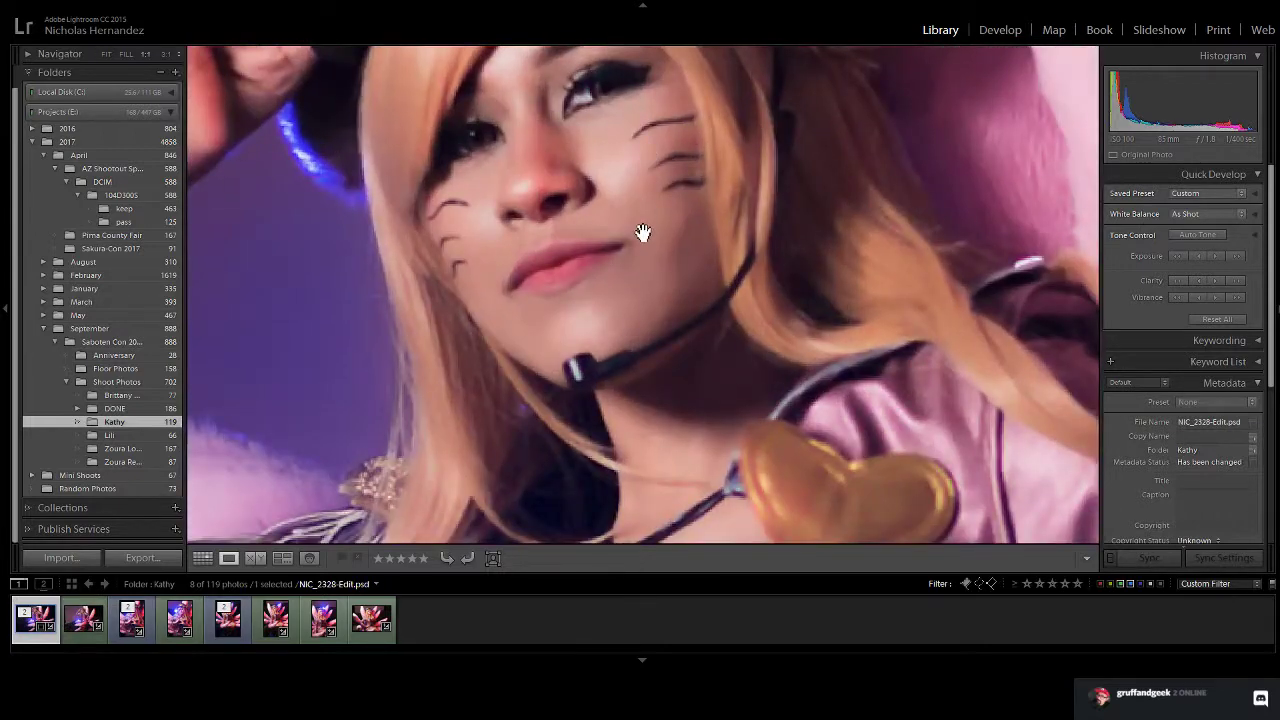
pyautogui.moveTo(683, 414); pyautogui.dragTo(695, 229)
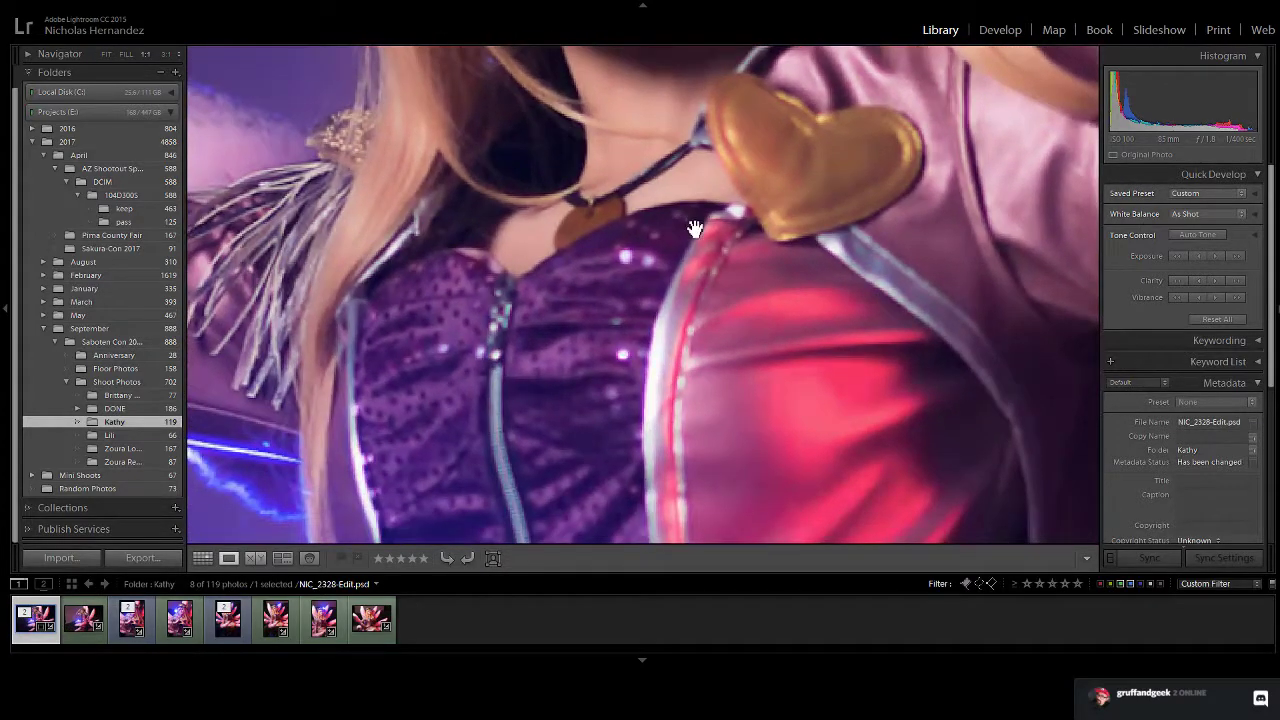
pyautogui.click(617, 398)
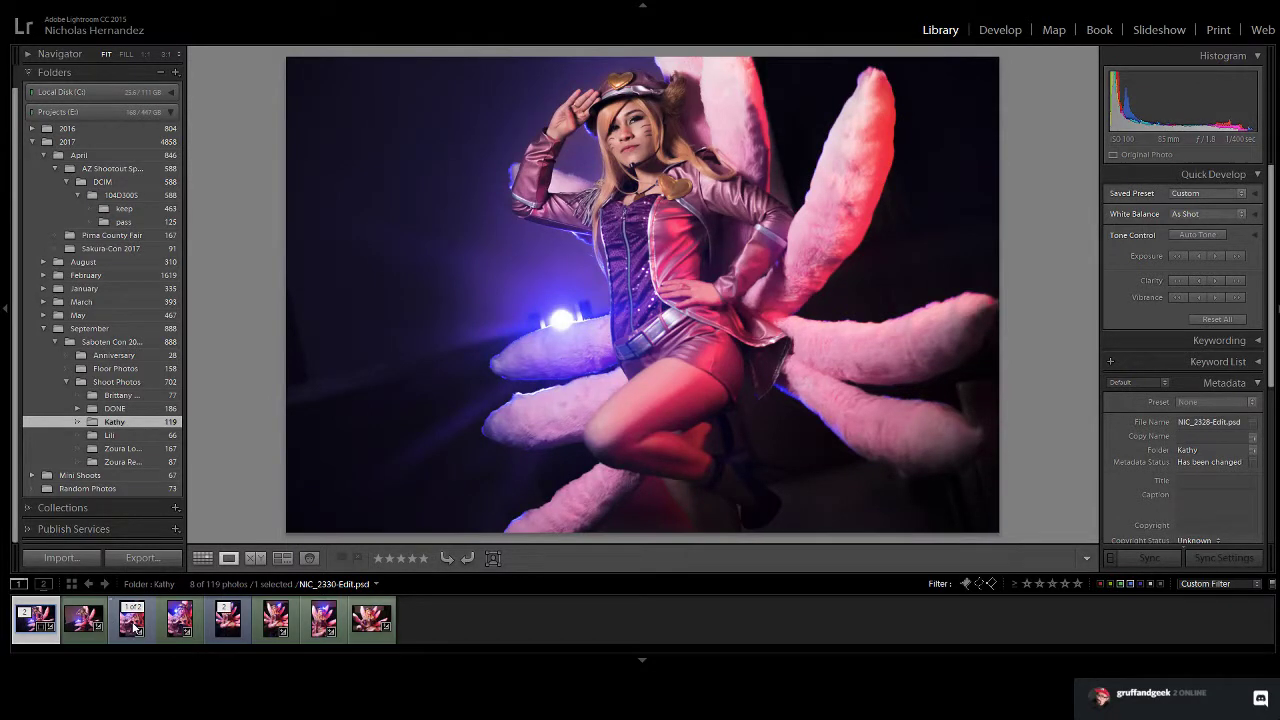
pyautogui.click(130, 628)
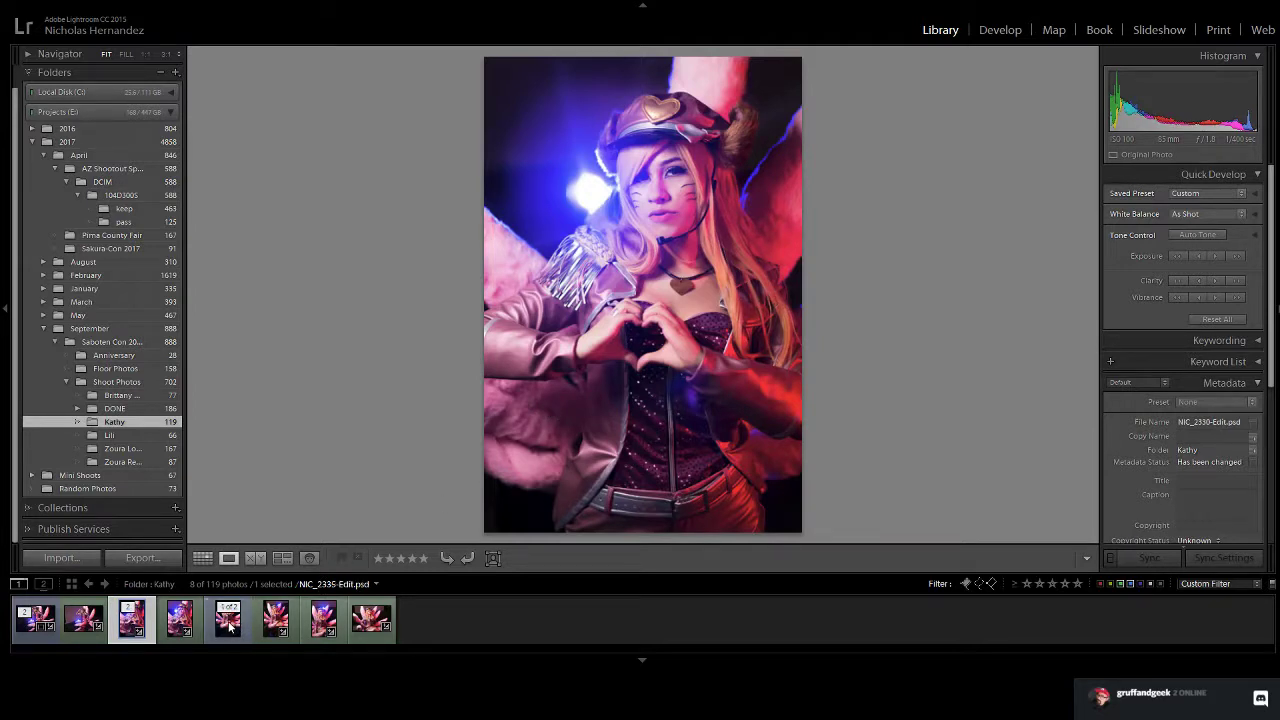
pyautogui.click(229, 622)
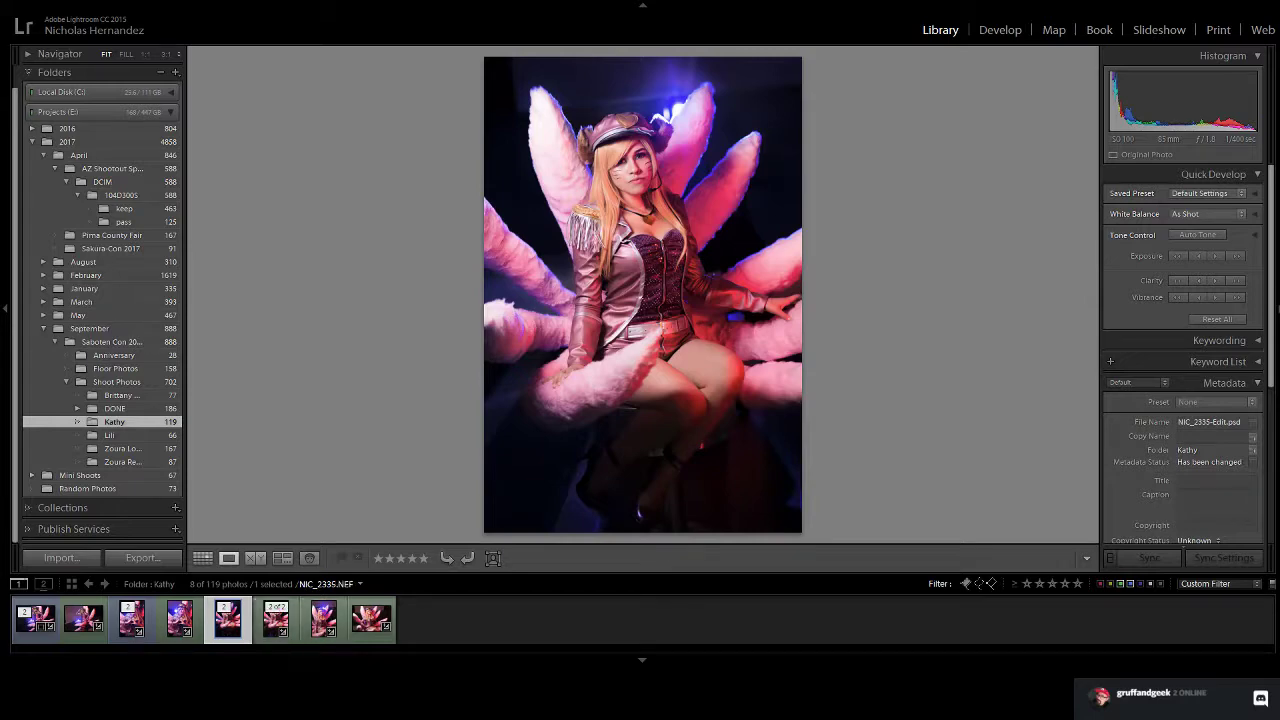
# Cycle repeatedly through NIC_2330-Edit.psd, NIC_2328-Edit.psd and NIC_2335-Edit.psd to compare the edits, ending on the heart-hands photo
pyautogui.click(115, 624)
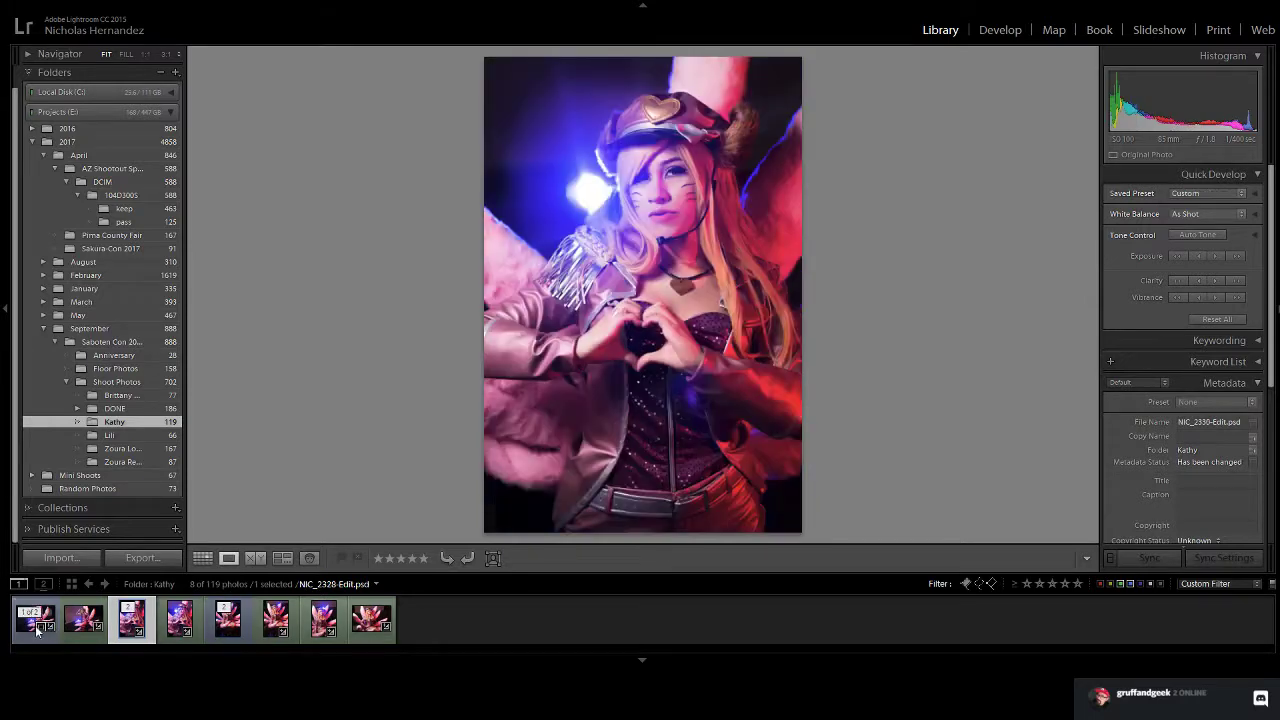
pyautogui.click(25, 630)
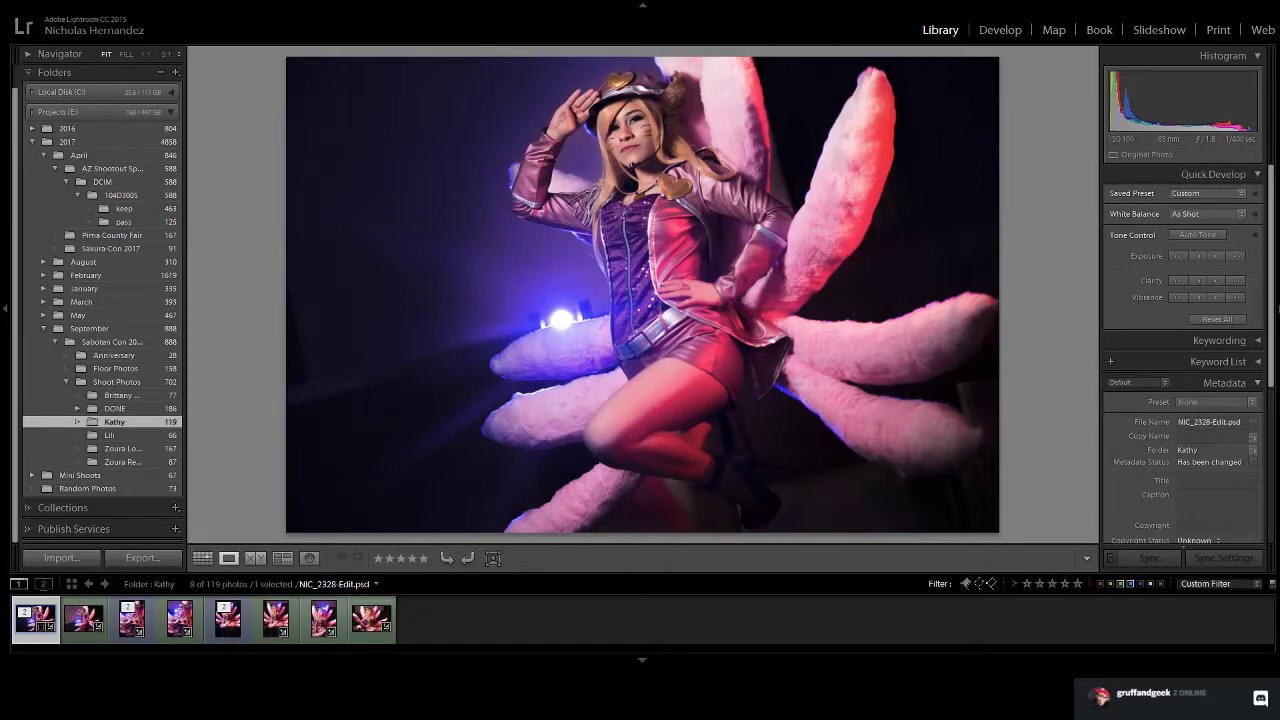
pyautogui.click(240, 625)
pyautogui.click(131, 618)
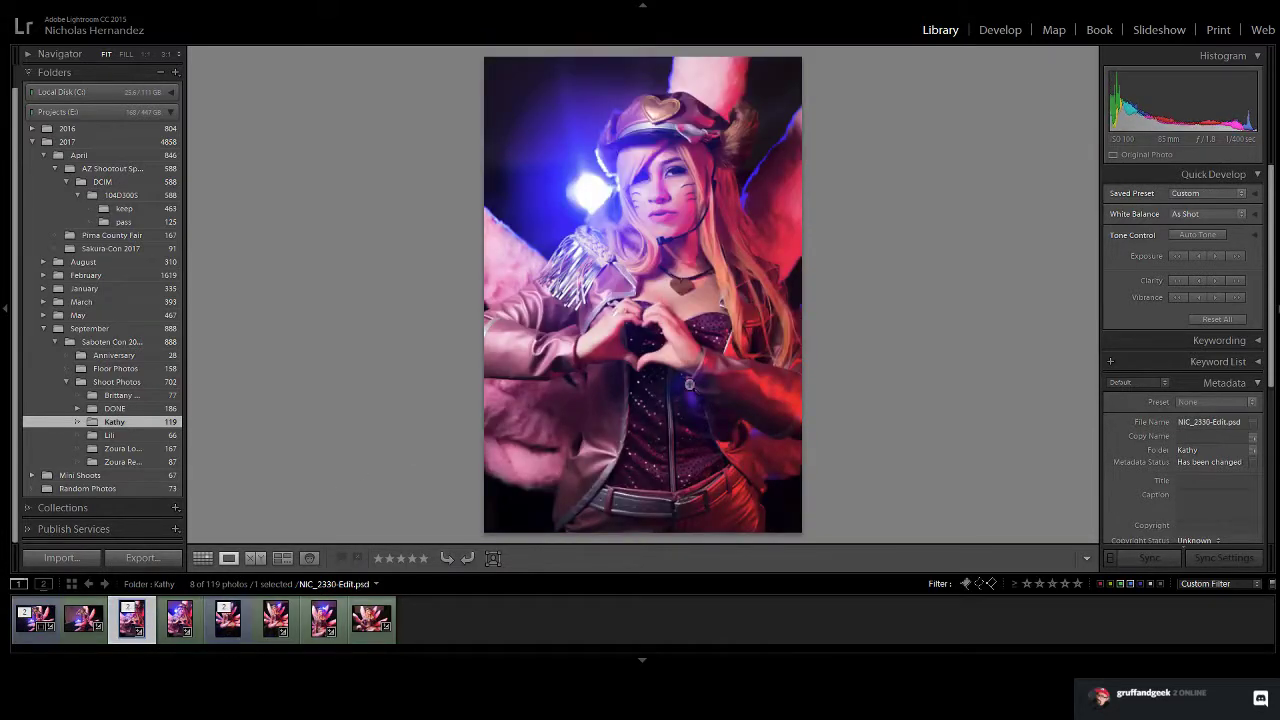
pyautogui.click(32, 630)
pyautogui.click(130, 630)
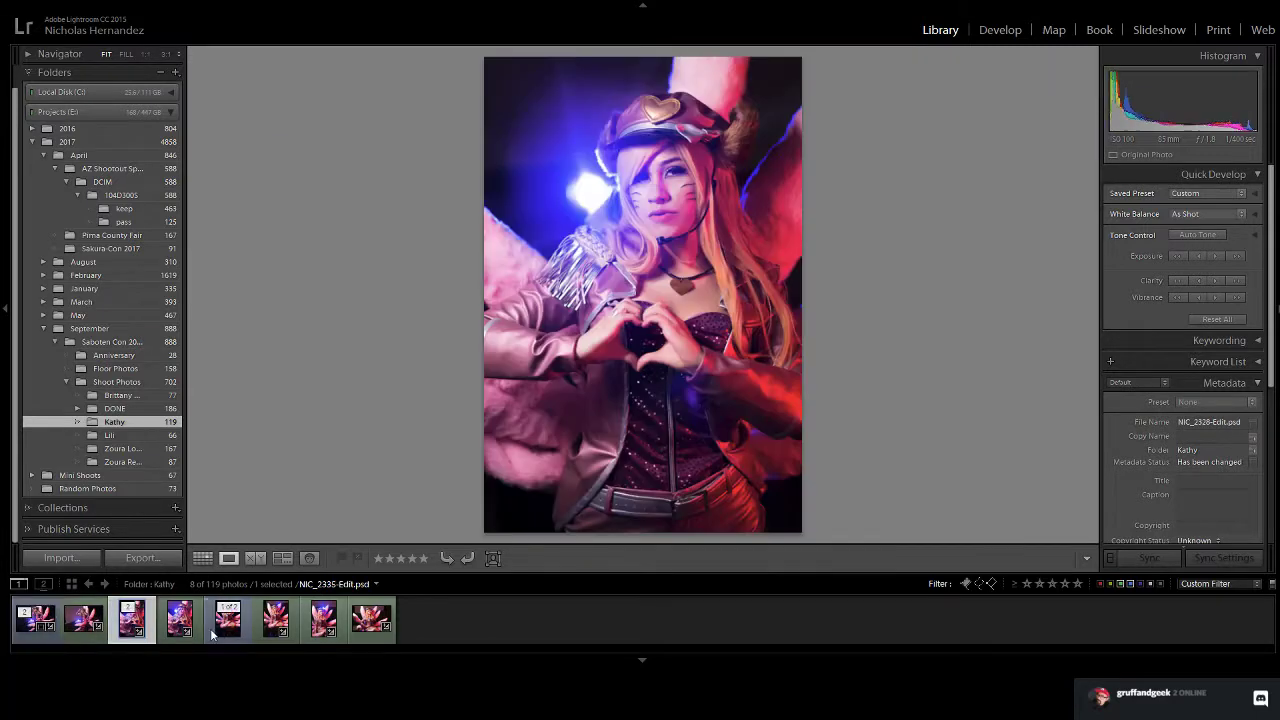
pyautogui.click(215, 633)
pyautogui.click(36, 628)
pyautogui.click(135, 632)
# Compare the same three edits in the Develop module and examine the seated pose in NIC_2335-Edit.psd
pyautogui.press('d')
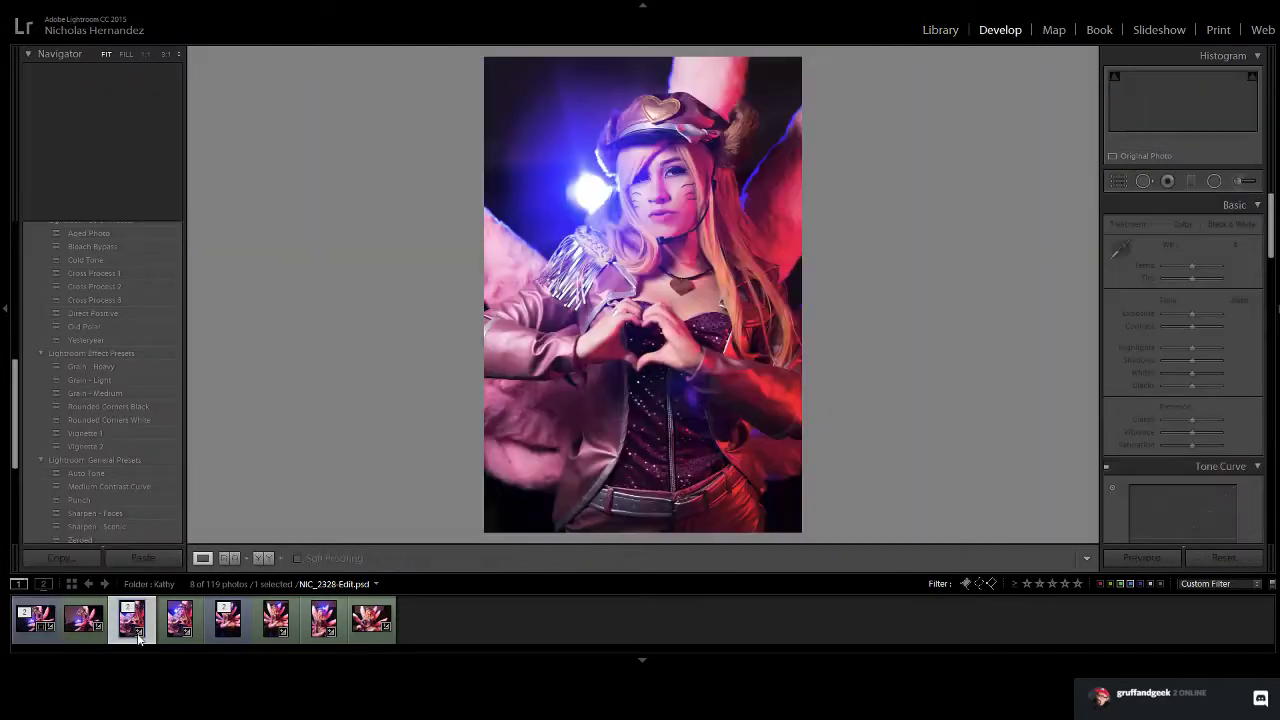
pyautogui.click(133, 609)
pyautogui.click(226, 630)
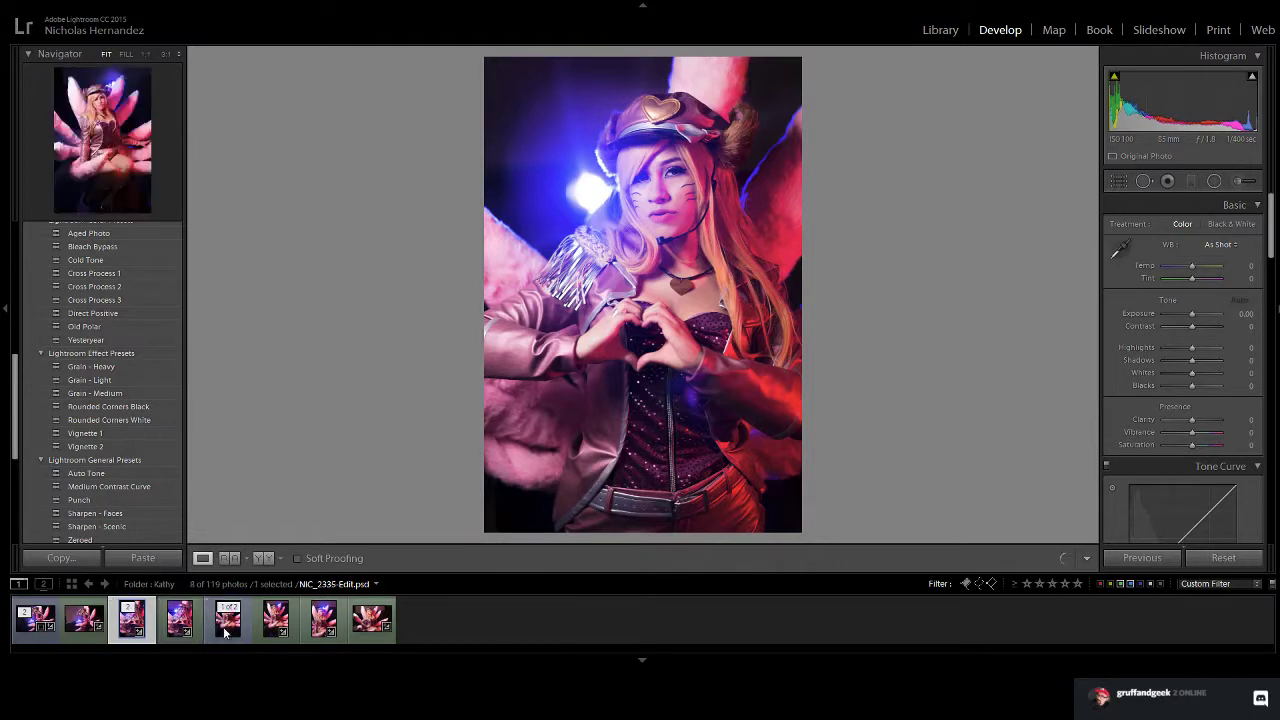
pyautogui.click(228, 630)
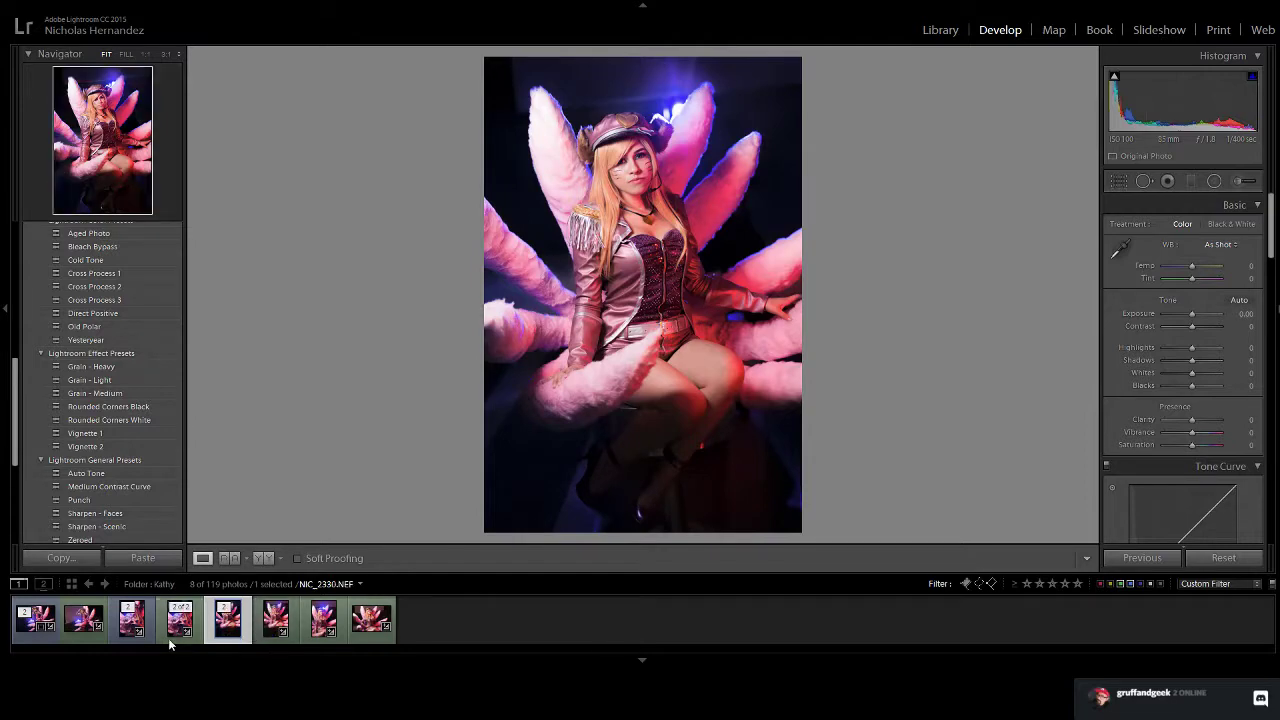
pyautogui.click(133, 632)
pyautogui.click(36, 632)
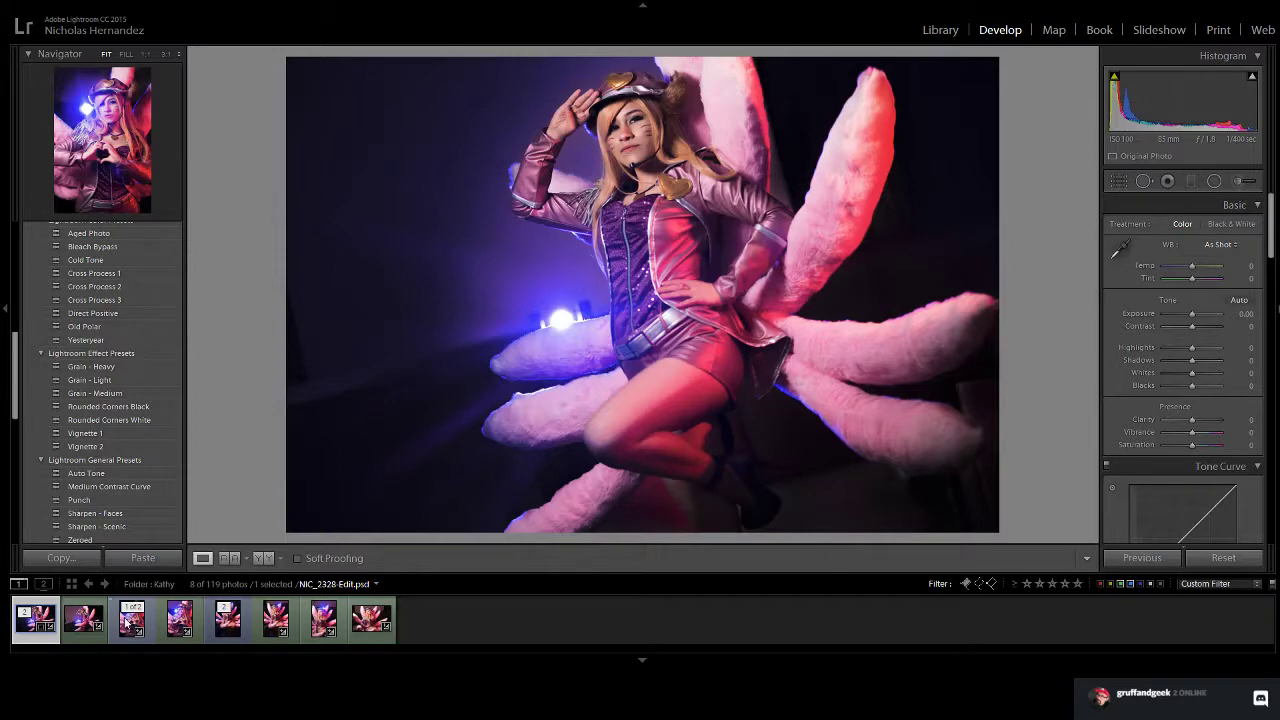
pyautogui.click(130, 622)
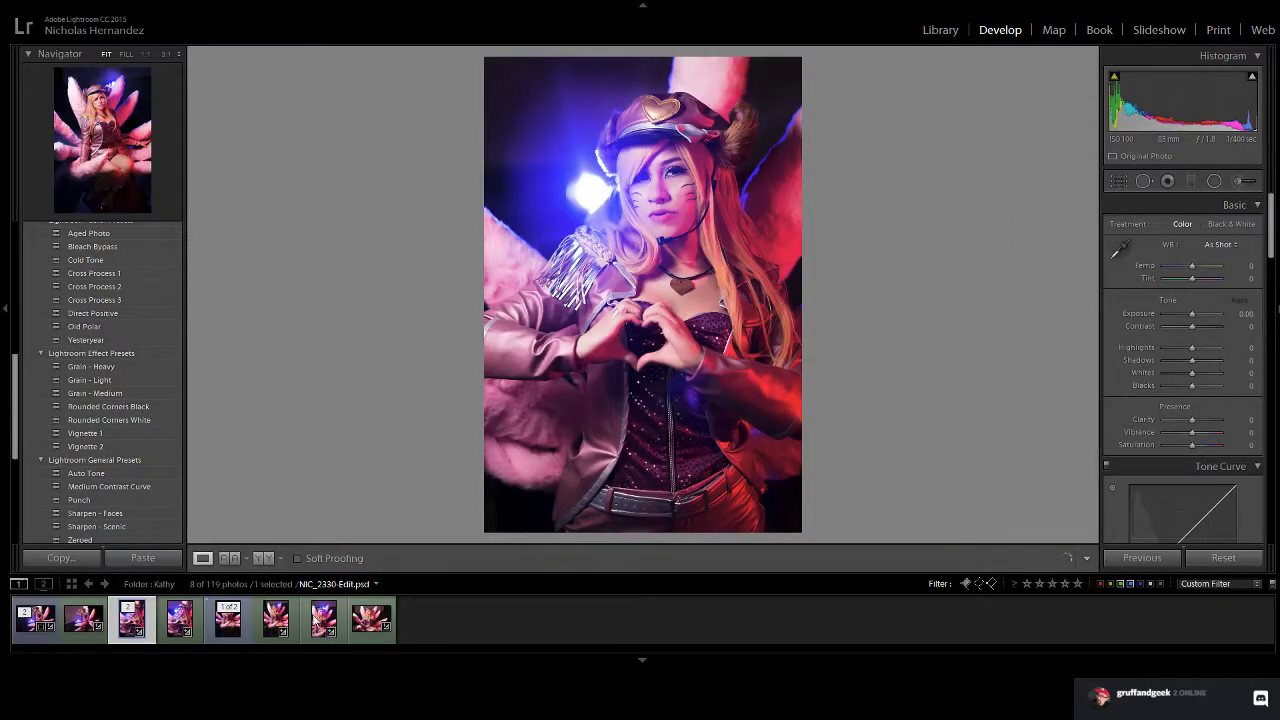
pyautogui.click(228, 620)
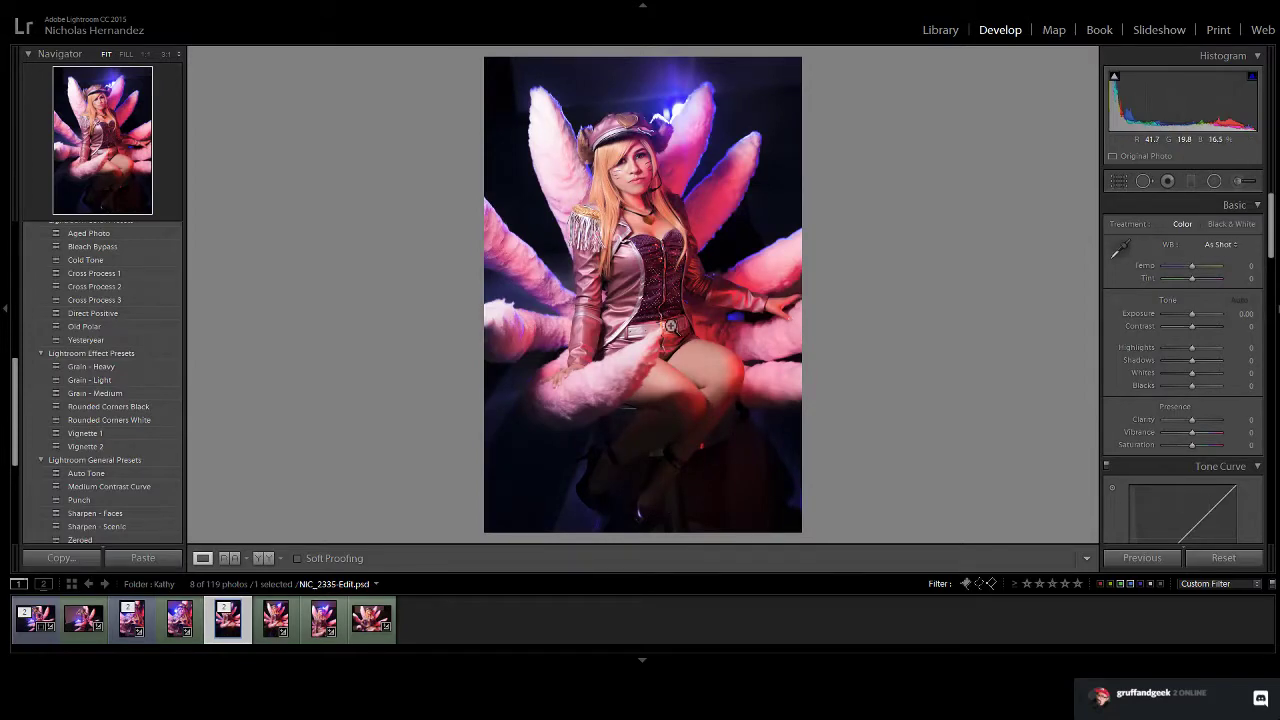
pyautogui.moveTo(734, 380); pyautogui.dragTo(706, 381)
pyautogui.moveTo(668, 264); pyautogui.dragTo(716, 356)
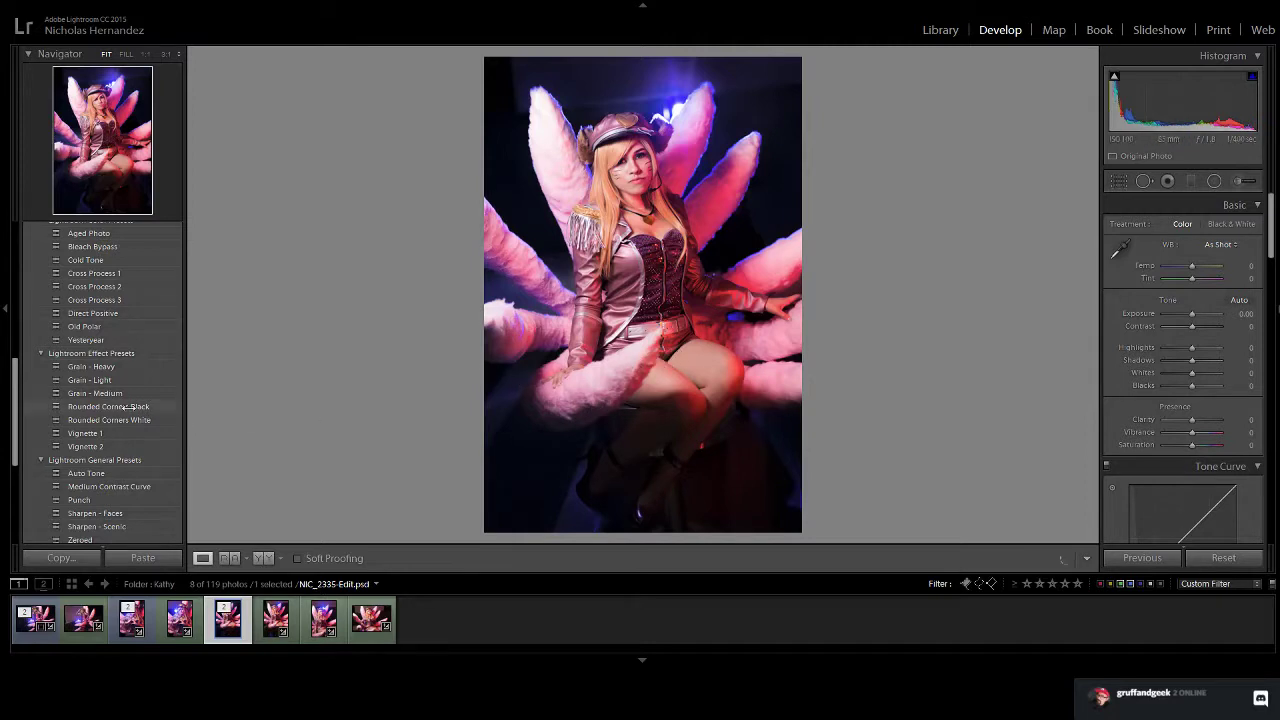
# Open the seated photo NIC_2339.NEF in Photoshop and duplicate its Background layer
pyautogui.click(317, 636)
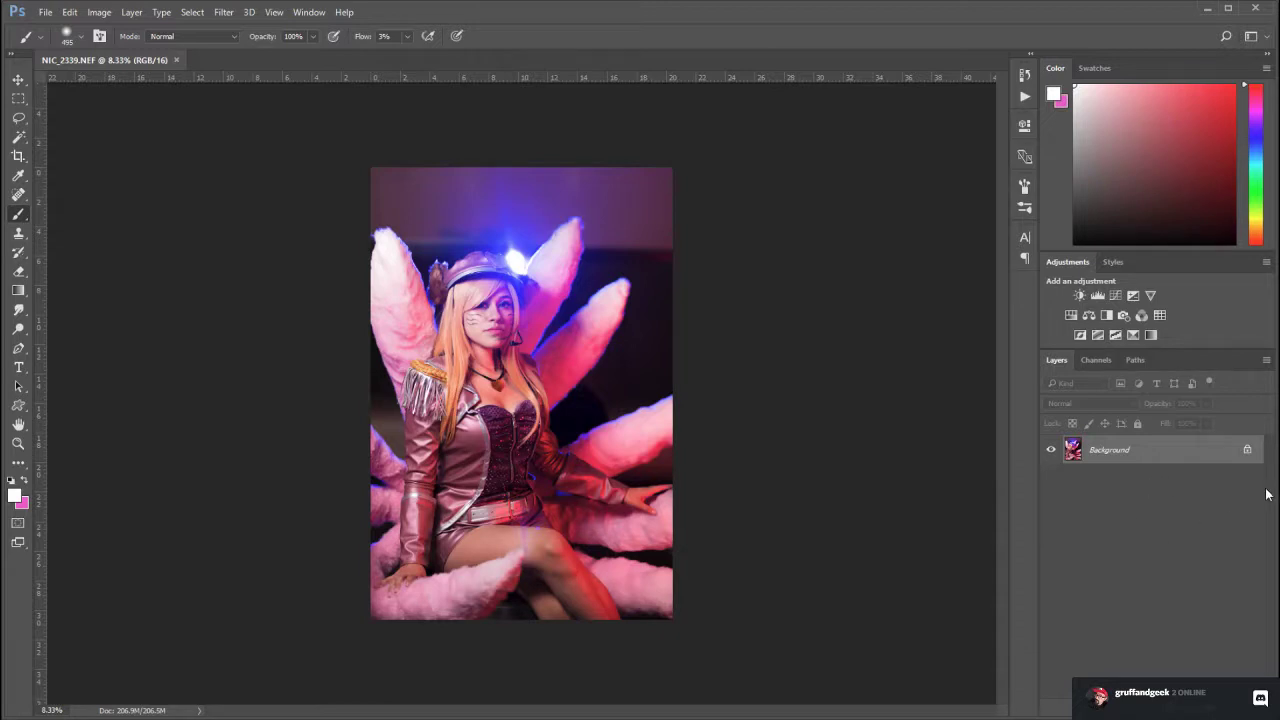
pyautogui.hotkey('ctrl', 'j')
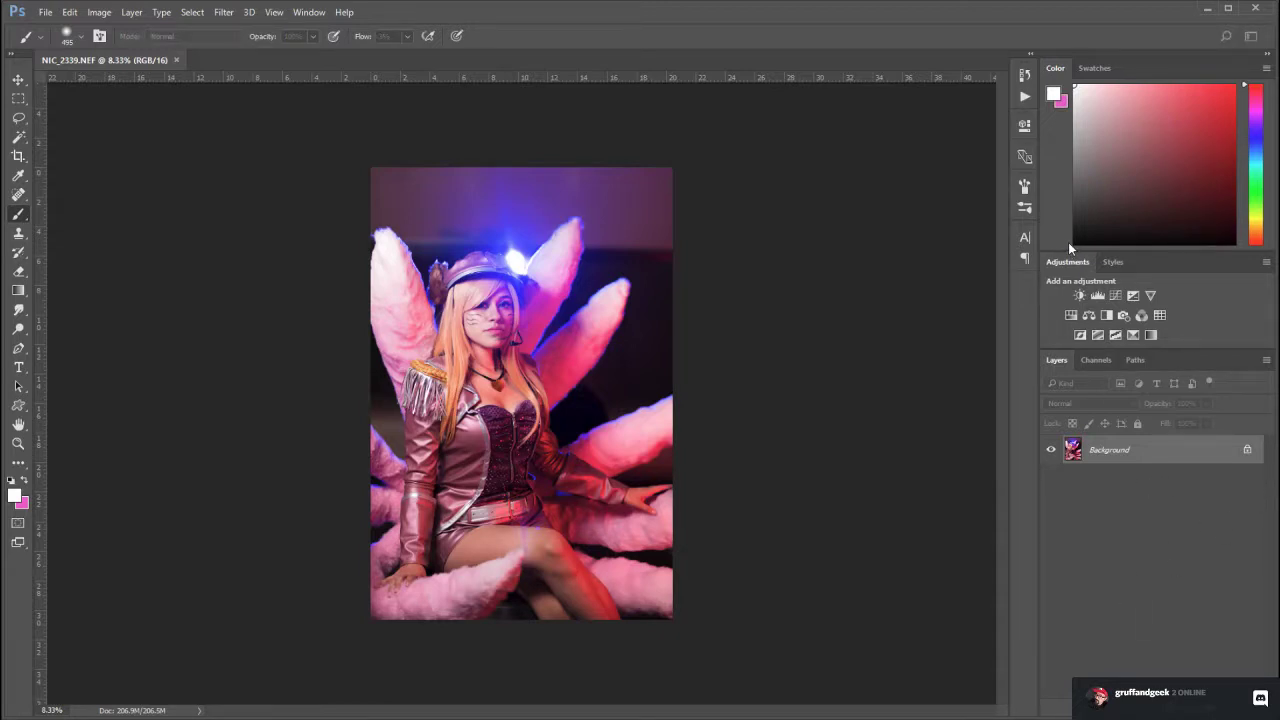
pyautogui.hotkey('ctrl', 'j')
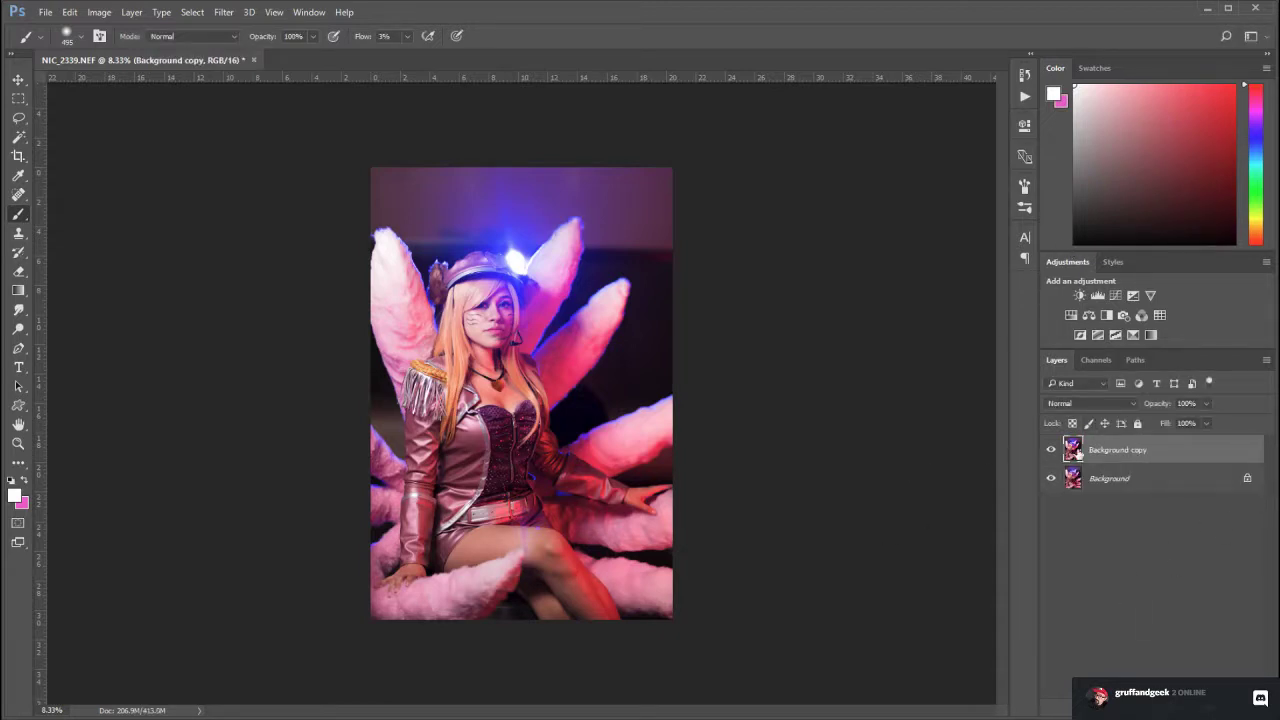
# Examine NIC_2339.NEF at 33.3% from the face, hat and upper backdrop down to the belt and knees
pyautogui.click(16, 449)
pyautogui.moveTo(493, 566); pyautogui.dragTo(574, 550)
pyautogui.scroll(10, 574, 550)
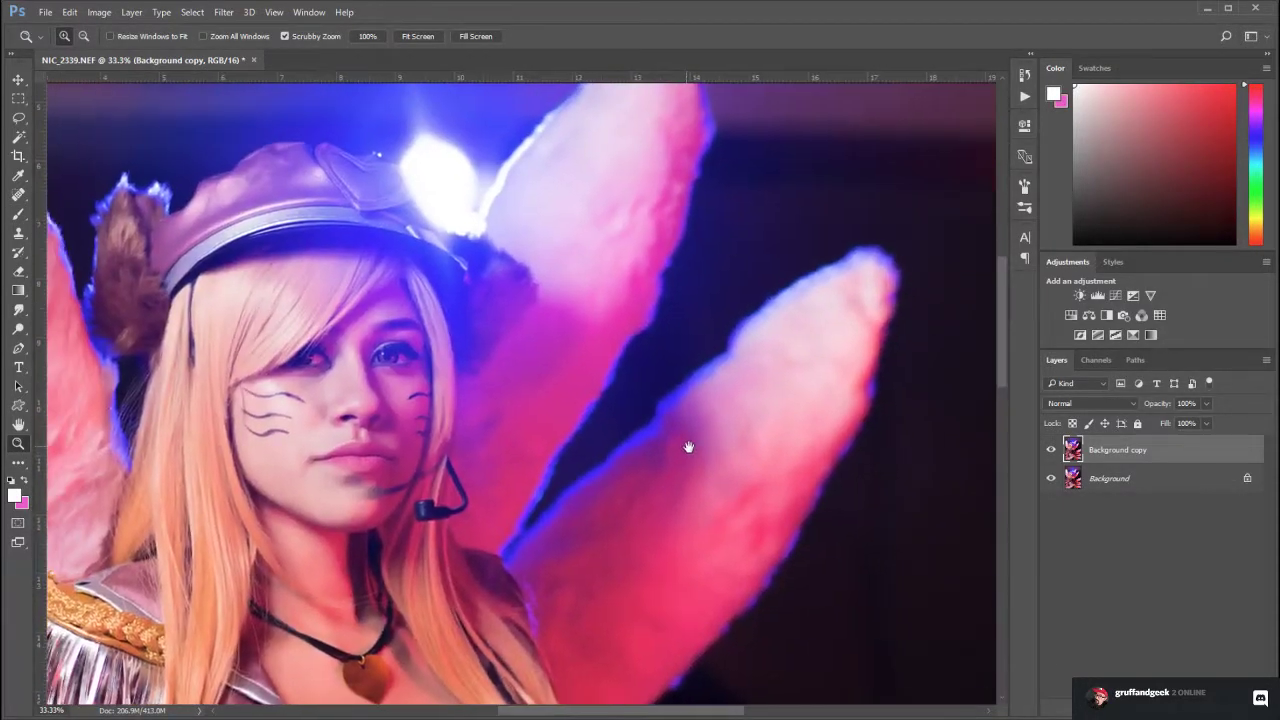
pyautogui.moveTo(628, 217); pyautogui.dragTo(851, 514)
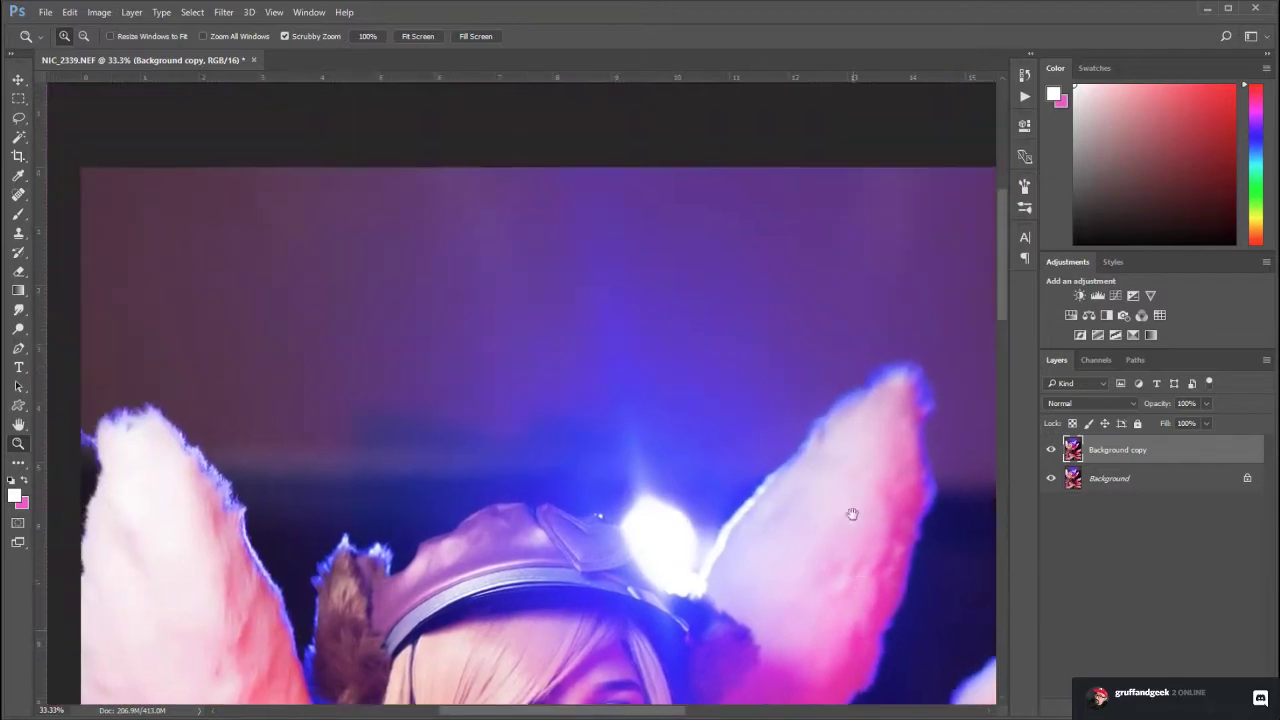
pyautogui.moveTo(797, 351); pyautogui.dragTo(357, 374)
pyautogui.moveTo(711, 472); pyautogui.dragTo(550, 193)
pyautogui.scroll(-10, 549, 193)
pyautogui.hscroll(-5, 557, 400)
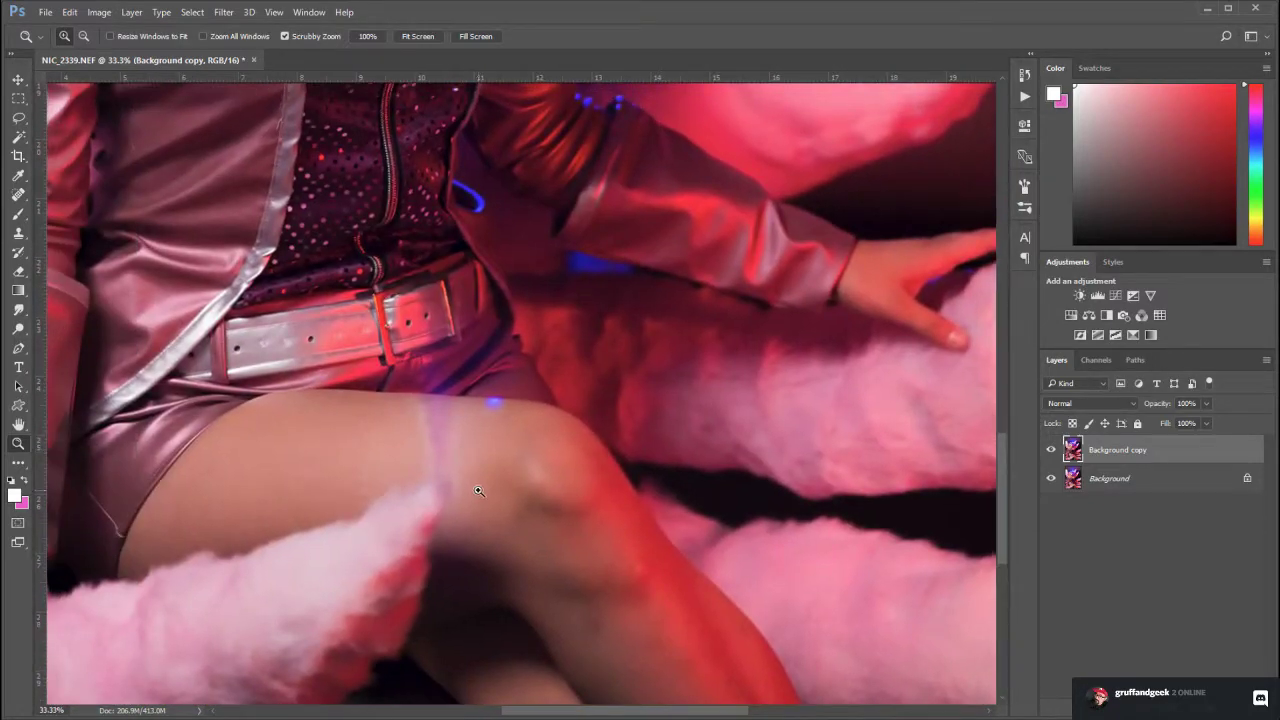
# Inspect the hand resting on the front tail, the lower part of the photo and the tail edge along its right border
pyautogui.moveTo(479, 490); pyautogui.dragTo(525, 460)
pyautogui.moveTo(576, 374); pyautogui.dragTo(528, 324)
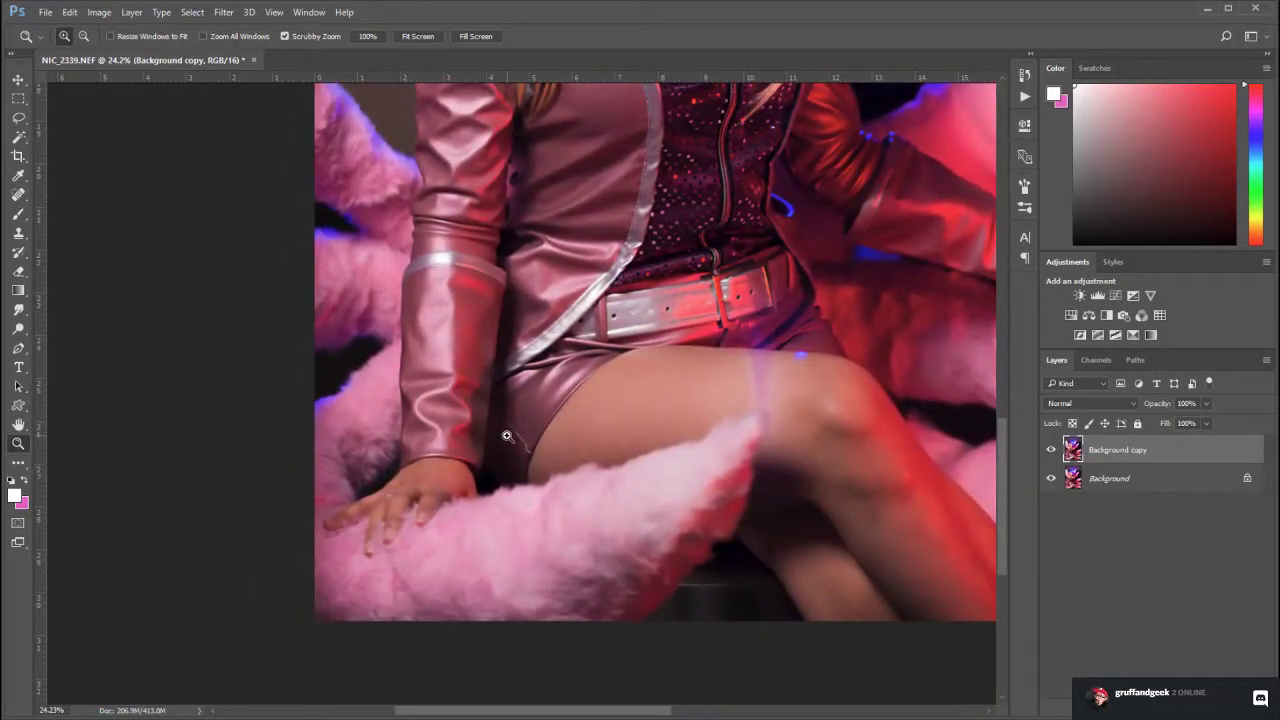
pyautogui.moveTo(507, 436); pyautogui.dragTo(571, 476)
pyautogui.moveTo(726, 576); pyautogui.dragTo(414, 271)
pyautogui.moveTo(651, 357); pyautogui.dragTo(229, 391)
pyautogui.moveTo(887, 553); pyautogui.dragTo(527, 410)
pyautogui.moveTo(572, 480); pyautogui.dragTo(478, 413)
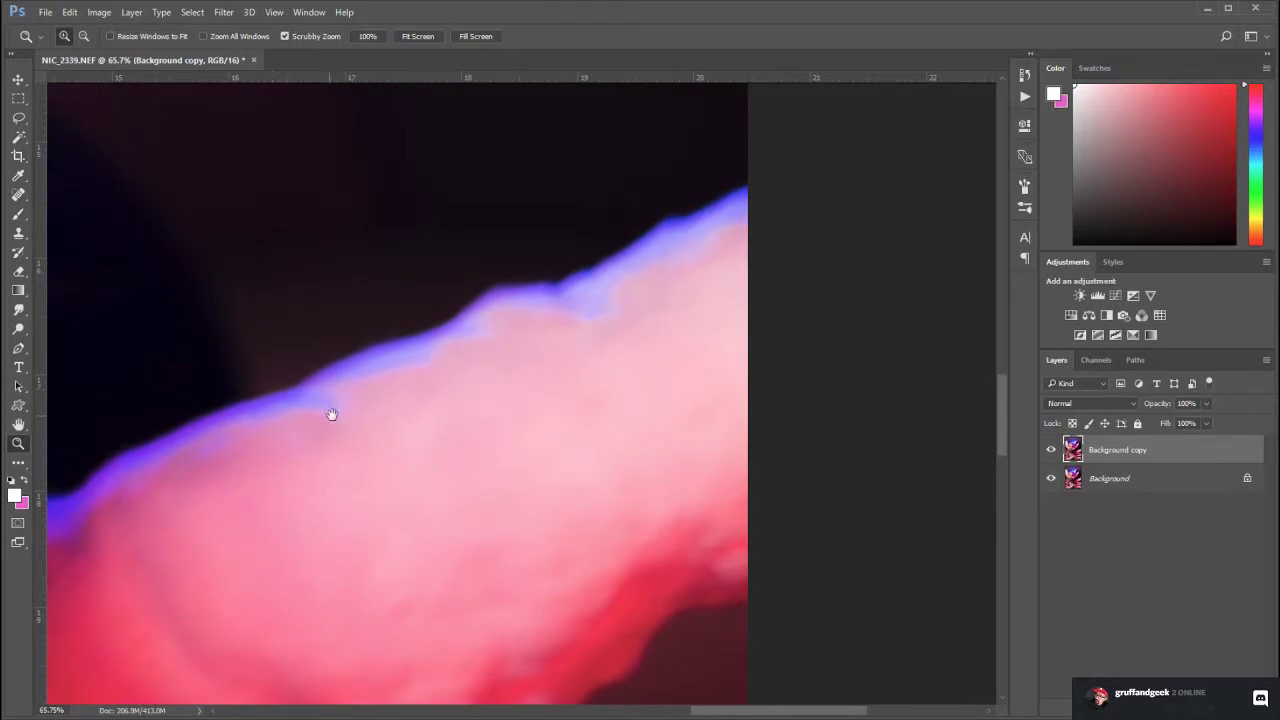
# Examine the blue rim light along the tails, hat and fur ear, continuing down to the jacket sleeve
pyautogui.moveTo(332, 414); pyautogui.dragTo(480, 348)
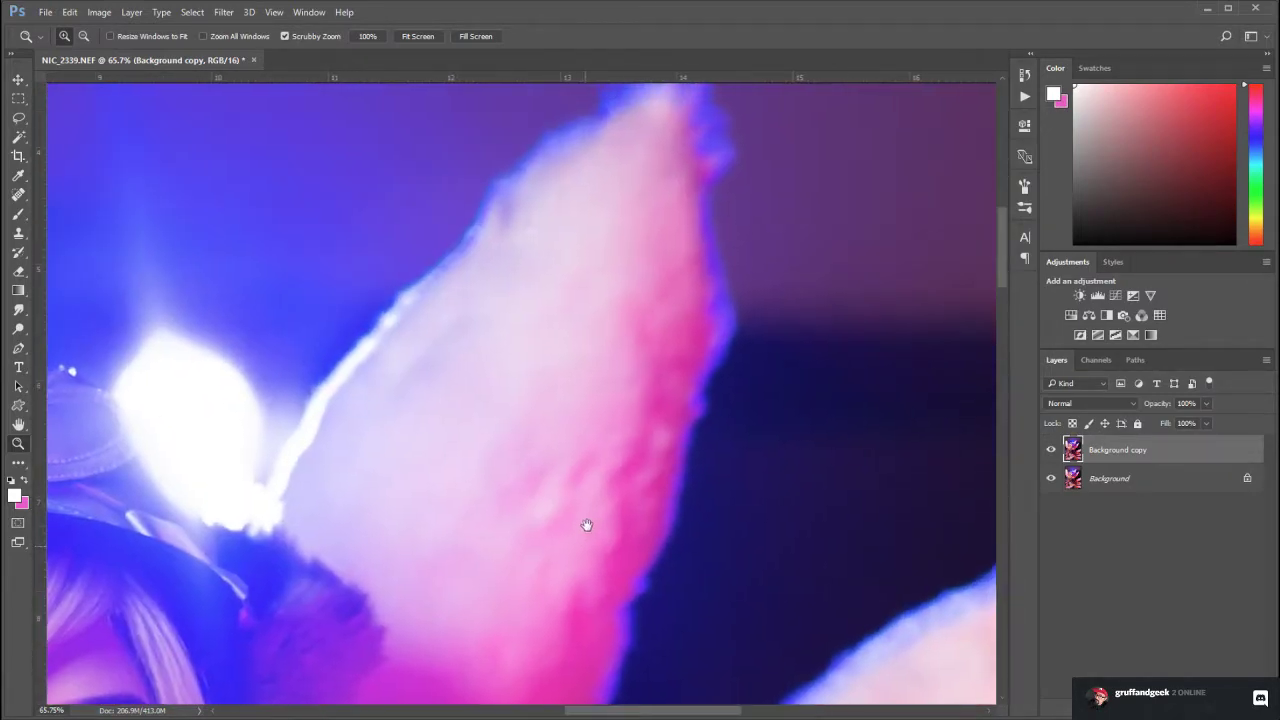
pyautogui.moveTo(635, 270); pyautogui.dragTo(851, 251)
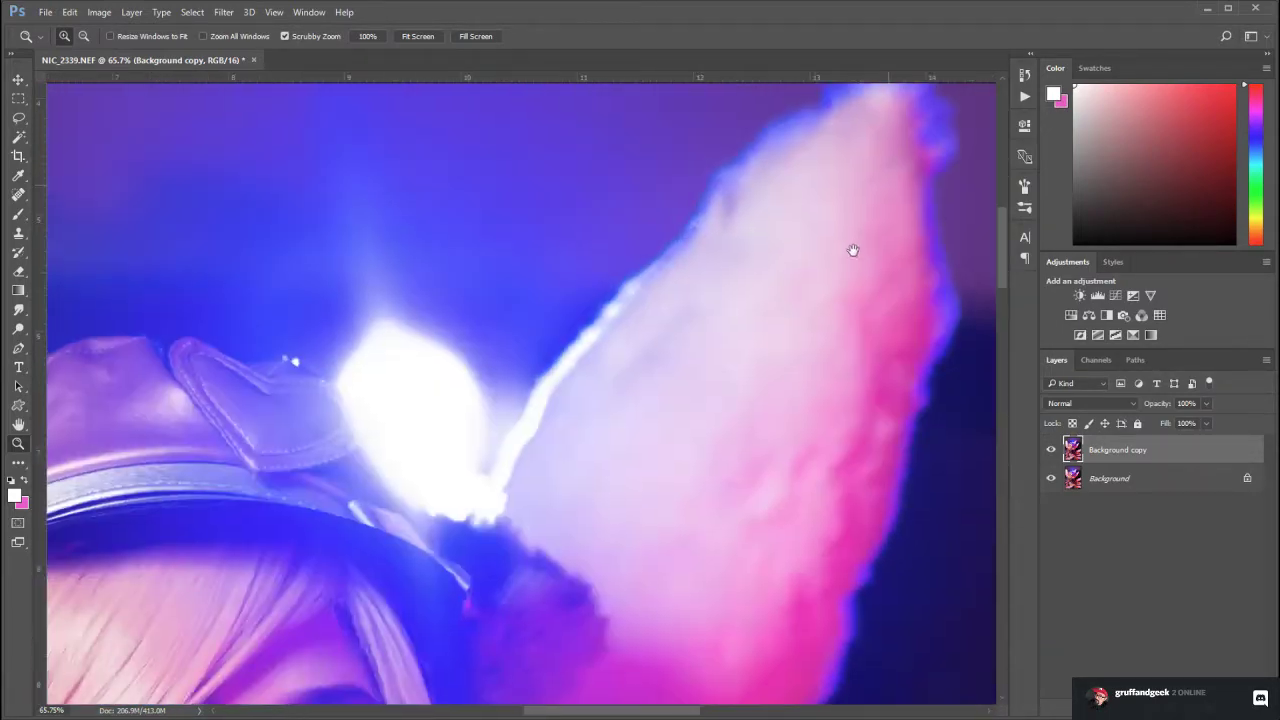
pyautogui.moveTo(549, 477); pyautogui.dragTo(743, 377)
pyautogui.moveTo(218, 387); pyautogui.dragTo(747, 476)
pyautogui.moveTo(275, 374); pyautogui.dragTo(571, 591)
pyautogui.moveTo(346, 457); pyautogui.dragTo(536, 243)
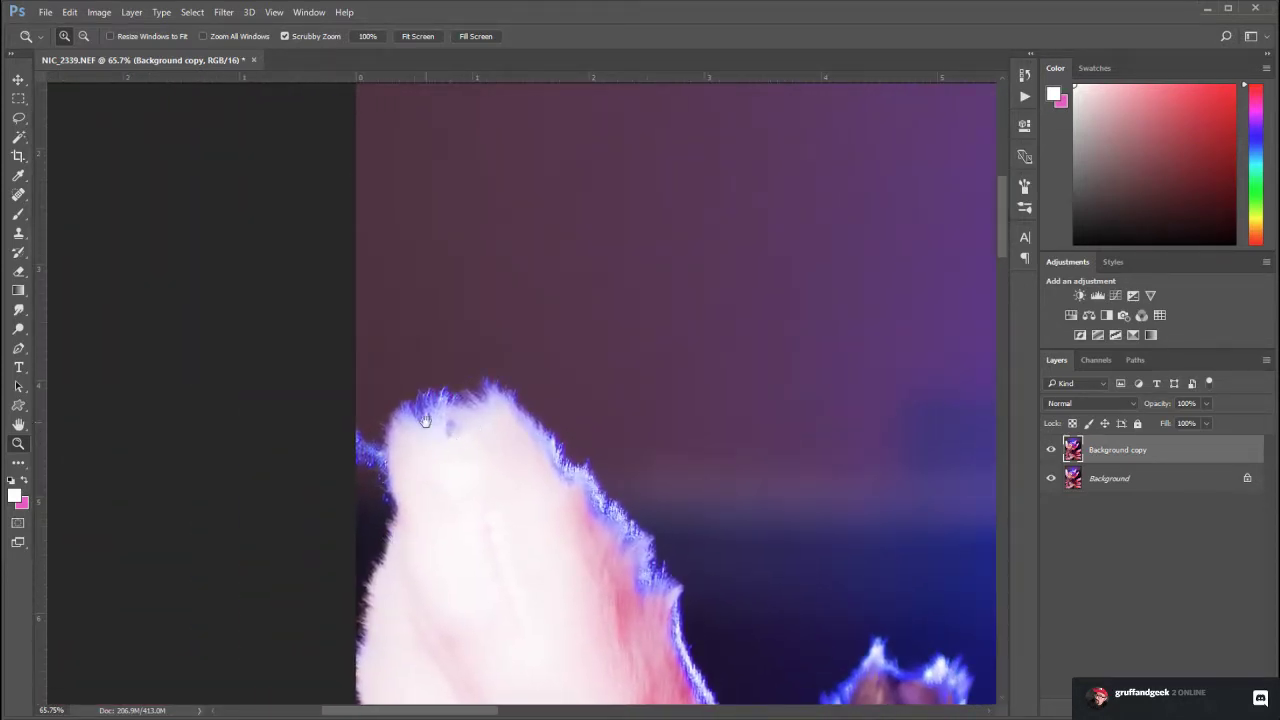
pyautogui.moveTo(425, 421); pyautogui.dragTo(252, 182)
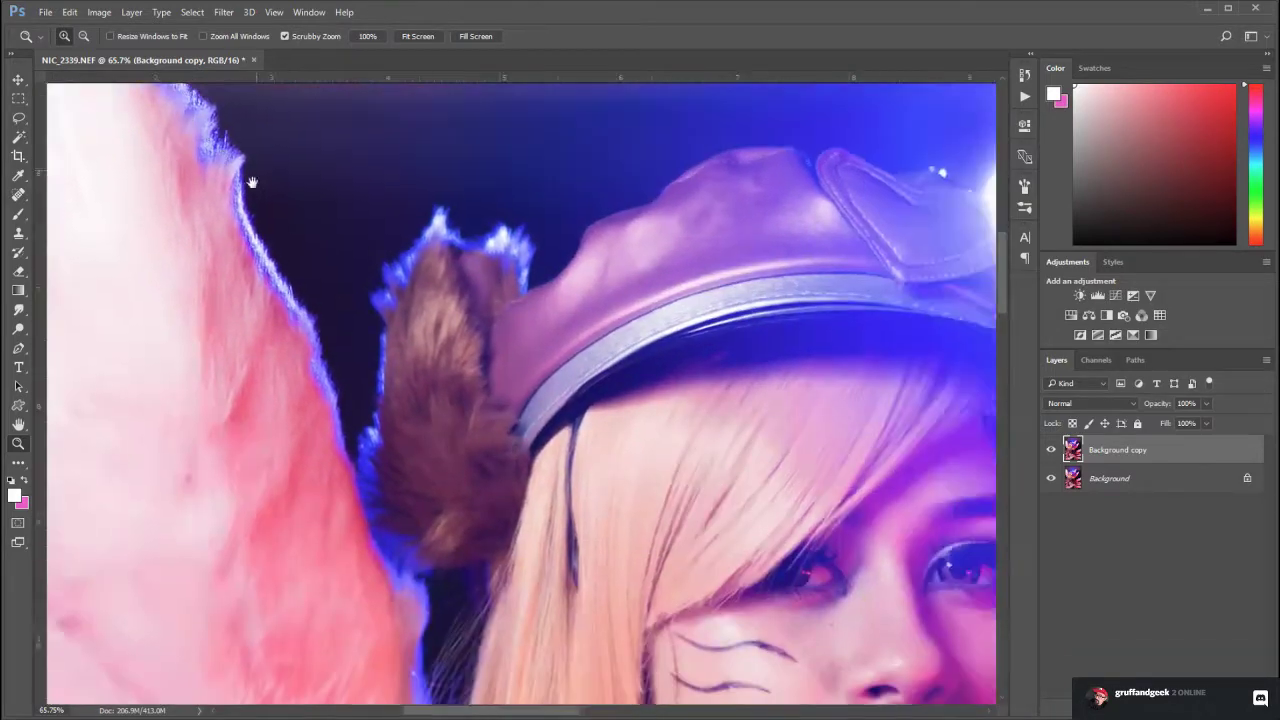
pyautogui.moveTo(420, 600); pyautogui.dragTo(384, 134)
pyautogui.moveTo(340, 590); pyautogui.dragTo(420, 170)
pyautogui.moveTo(330, 620); pyautogui.dragTo(331, 352)
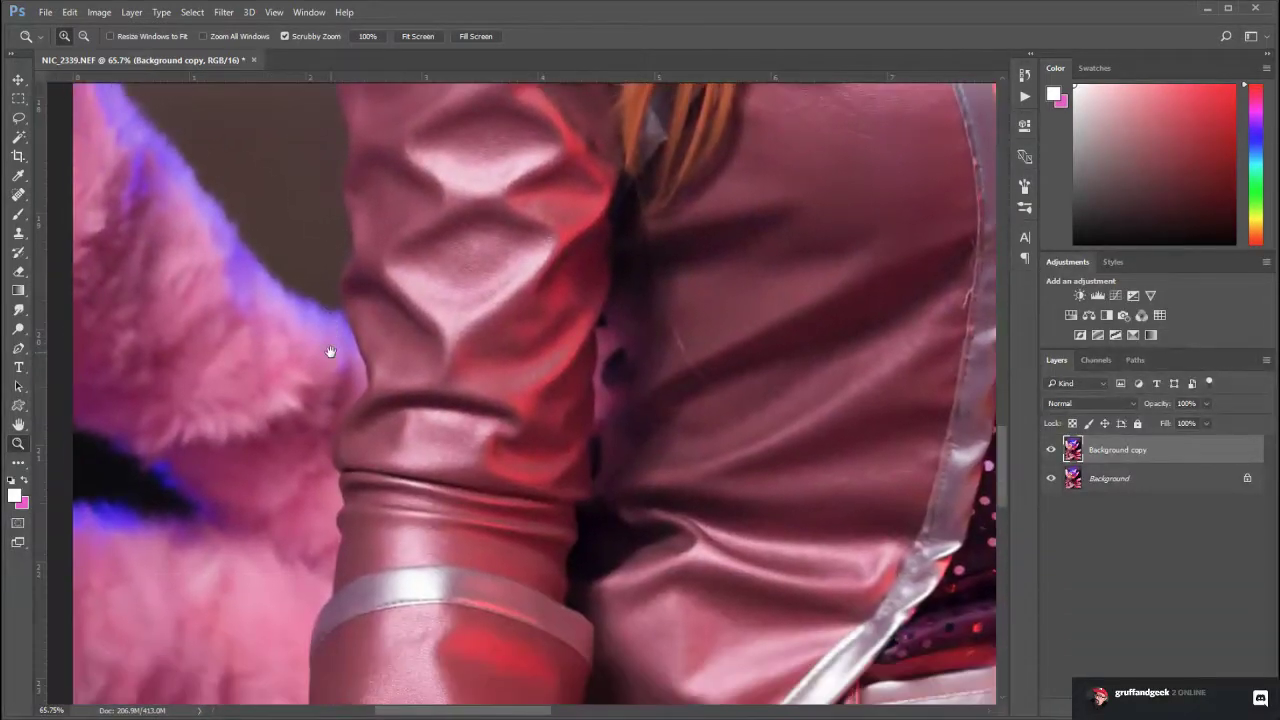
# Clone plain purple backdrop over the stray blue fur between the photo's left border and the upper-left tail tip
pyautogui.moveTo(434, 466); pyautogui.dragTo(552, 665)
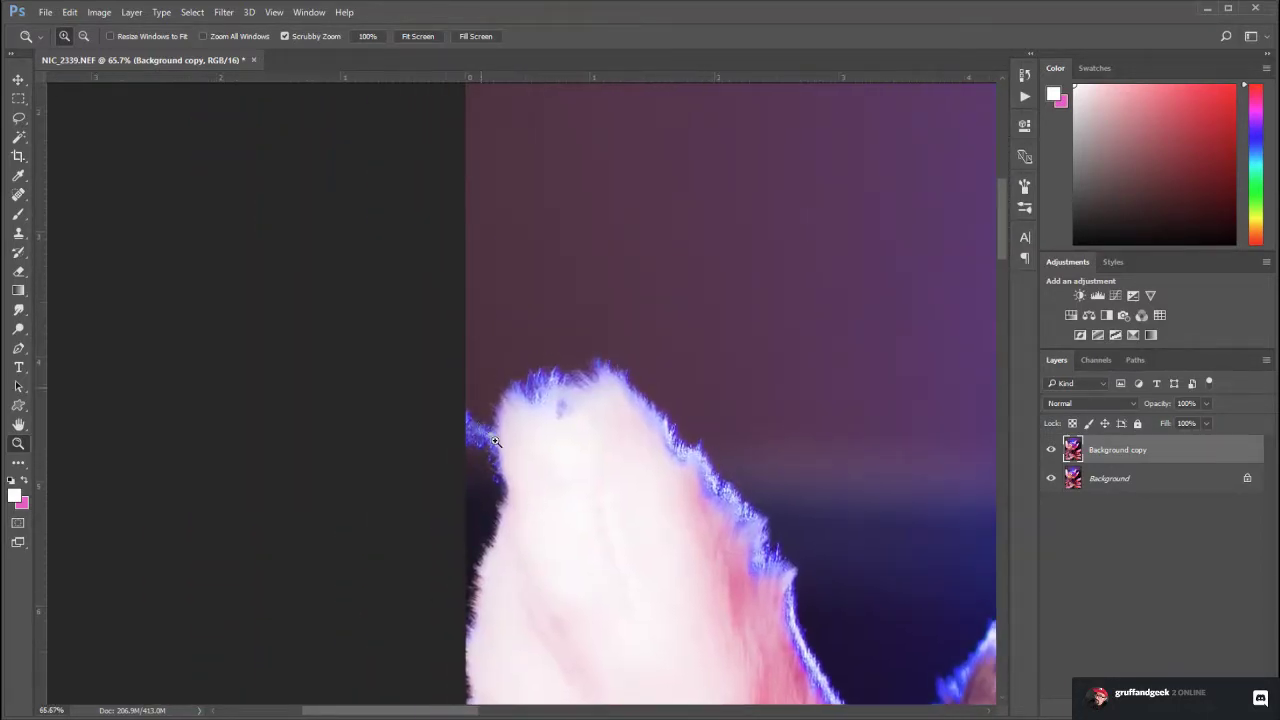
pyautogui.moveTo(484, 431); pyautogui.dragTo(551, 556)
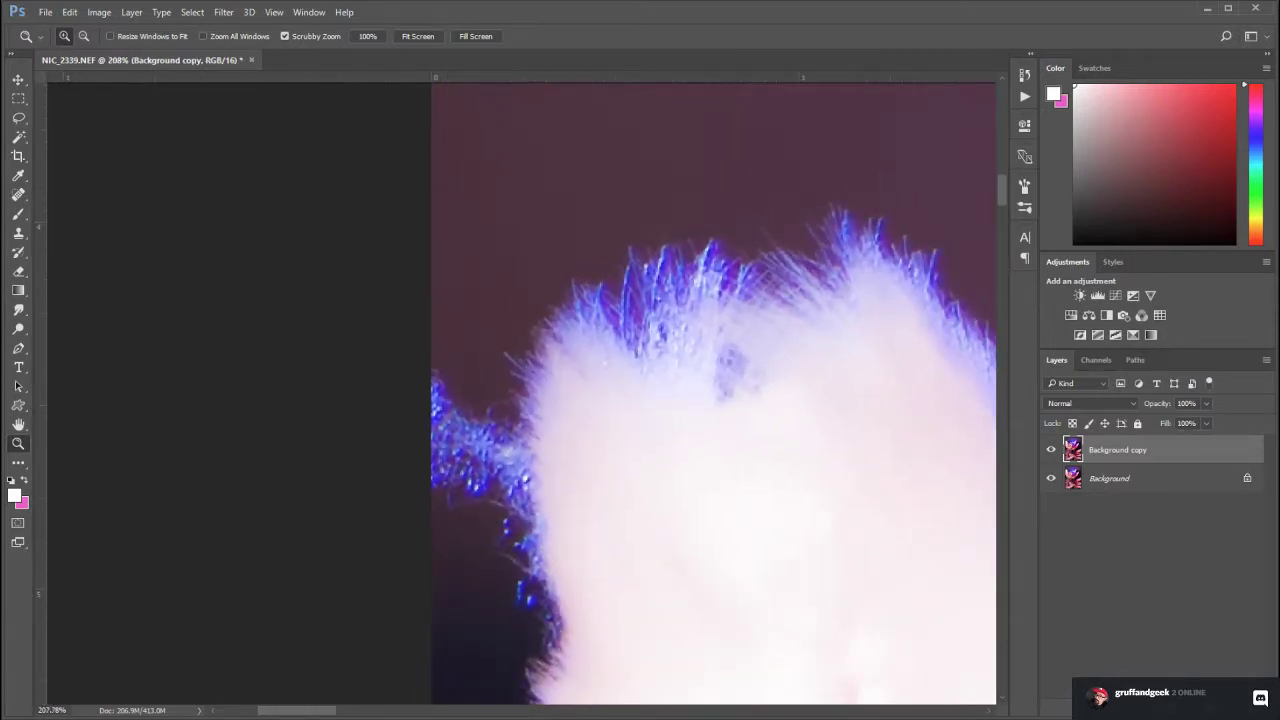
pyautogui.press('j')
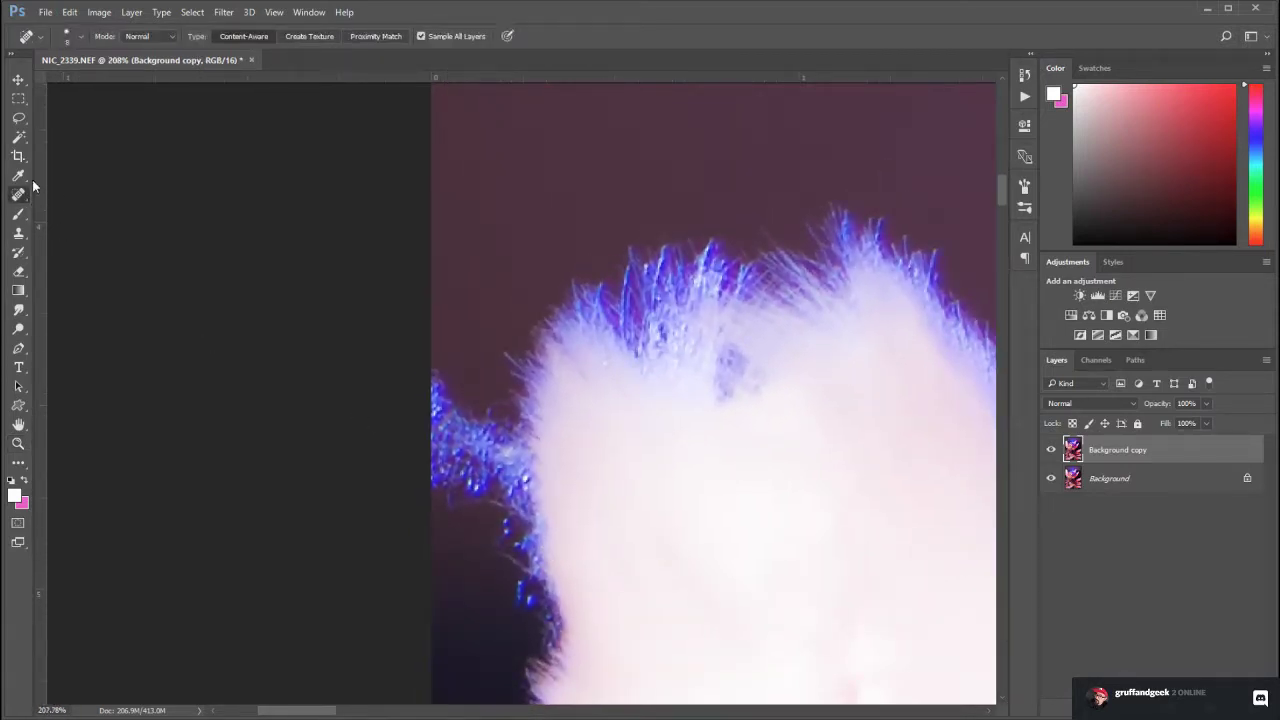
pyautogui.click(20, 233)
pyautogui.keyDown('alt'); pyautogui.click(475, 307); pyautogui.keyUp('alt')
pyautogui.moveTo(421, 372)
pyautogui.mouseDown()
pyautogui.moveTo(423, 472)
pyautogui.moveTo(421, 376)
pyautogui.moveTo(435, 406)
pyautogui.moveTo(415, 497)
pyautogui.mouseUp()
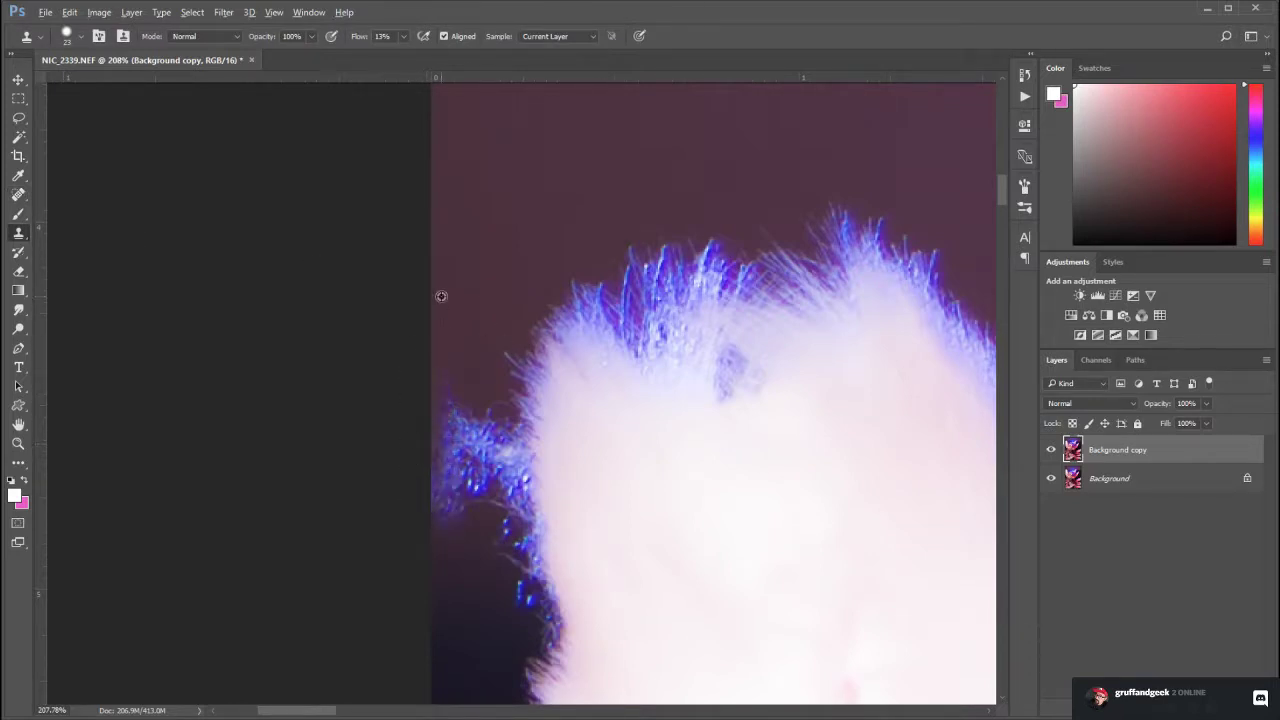
pyautogui.keyDown('alt'); pyautogui.click(449, 249); pyautogui.keyUp('alt')
pyautogui.moveTo(438, 378)
pyautogui.mouseDown()
pyautogui.moveTo(433, 484)
pyautogui.moveTo(437, 411)
pyautogui.moveTo(448, 478)
pyautogui.moveTo(464, 484)
pyautogui.moveTo(466, 402)
pyautogui.moveTo(491, 470)
pyautogui.moveTo(491, 406)
pyautogui.moveTo(501, 467)
pyautogui.mouseUp()
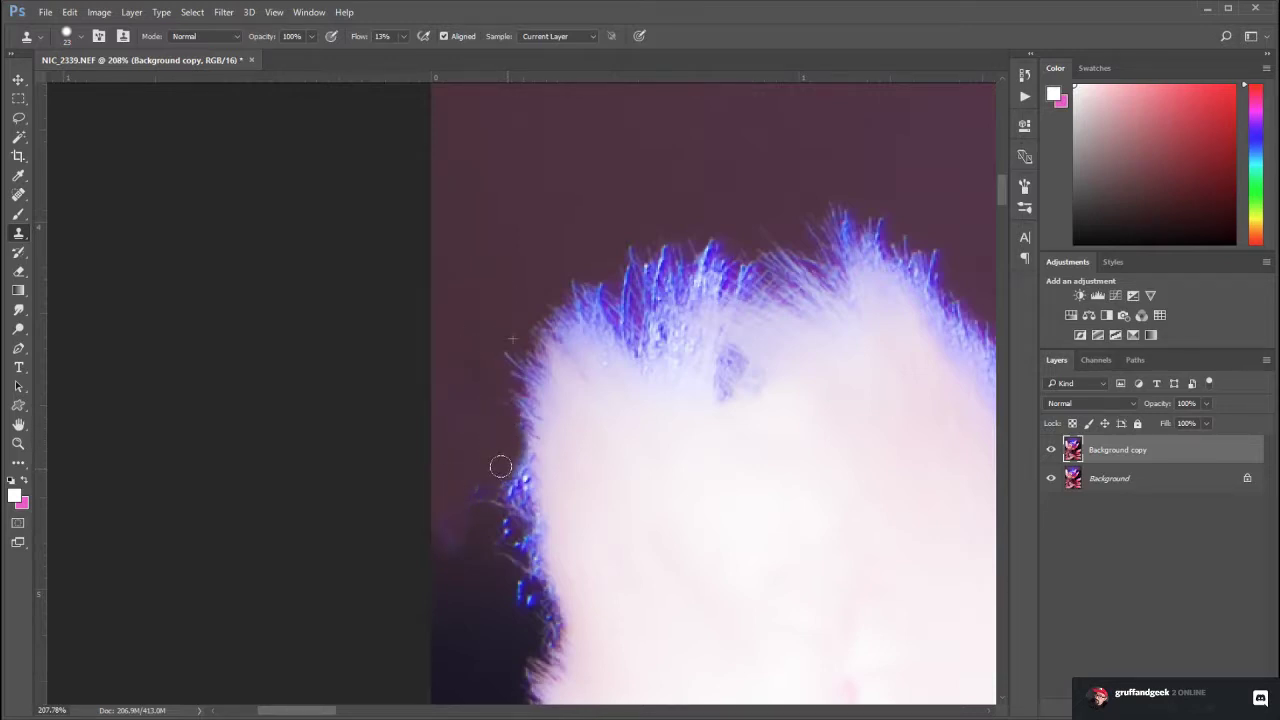
# Clone nearby backdrop over the transition to the dark area beside the upper-left tail
pyautogui.keyDown('alt'); pyautogui.click(446, 350); pyautogui.keyUp('alt')
pyautogui.keyDown('alt'); pyautogui.click(450, 621); pyautogui.keyUp('alt')
pyautogui.moveTo(443, 547)
pyautogui.mouseDown()
pyautogui.moveTo(440, 563)
pyautogui.moveTo(454, 520)
pyautogui.moveTo(464, 528)
pyautogui.moveTo(465, 309)
pyautogui.mouseUp()
pyautogui.keyDown('alt'); pyautogui.click(475, 625); pyautogui.keyUp('alt')
# Patch the uneven backdrop and stray hairs beside the upper-left tail with clean purple backdrop from above, and clear the selection
pyautogui.click(20, 195)
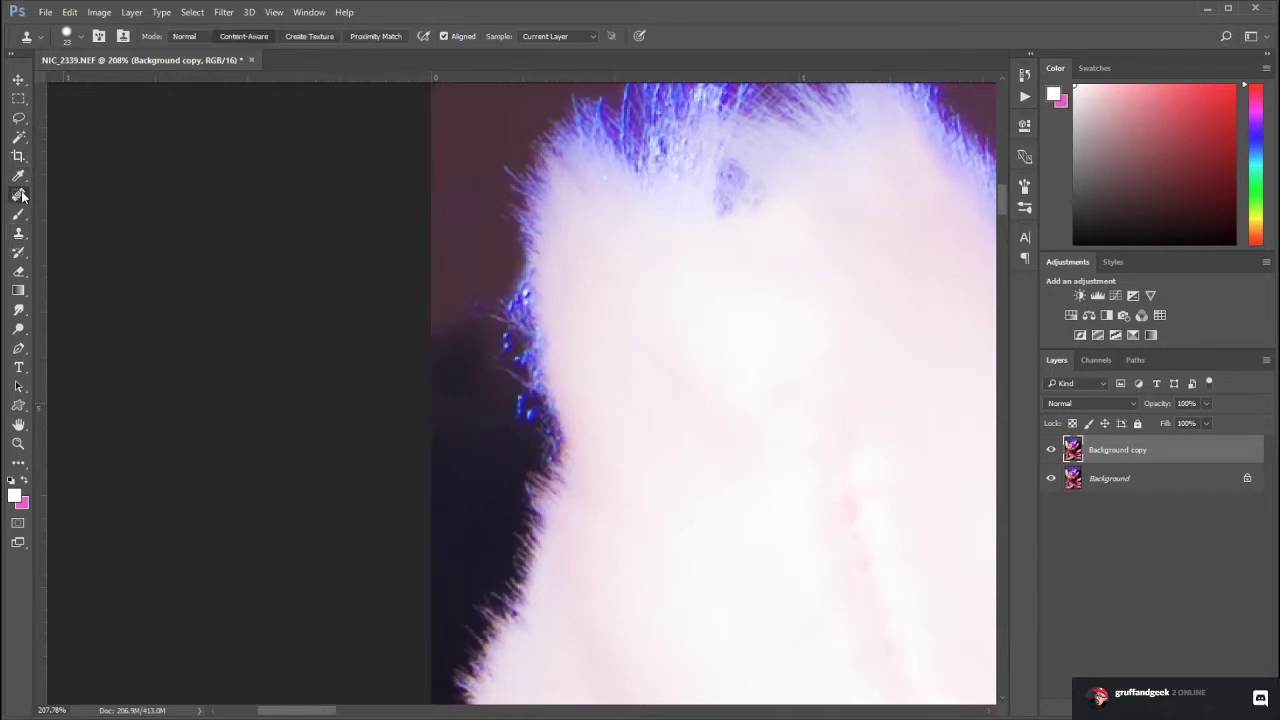
pyautogui.rightClick(22, 196)
pyautogui.click(100, 229)
pyautogui.moveTo(513, 316); pyautogui.dragTo(519, 435)
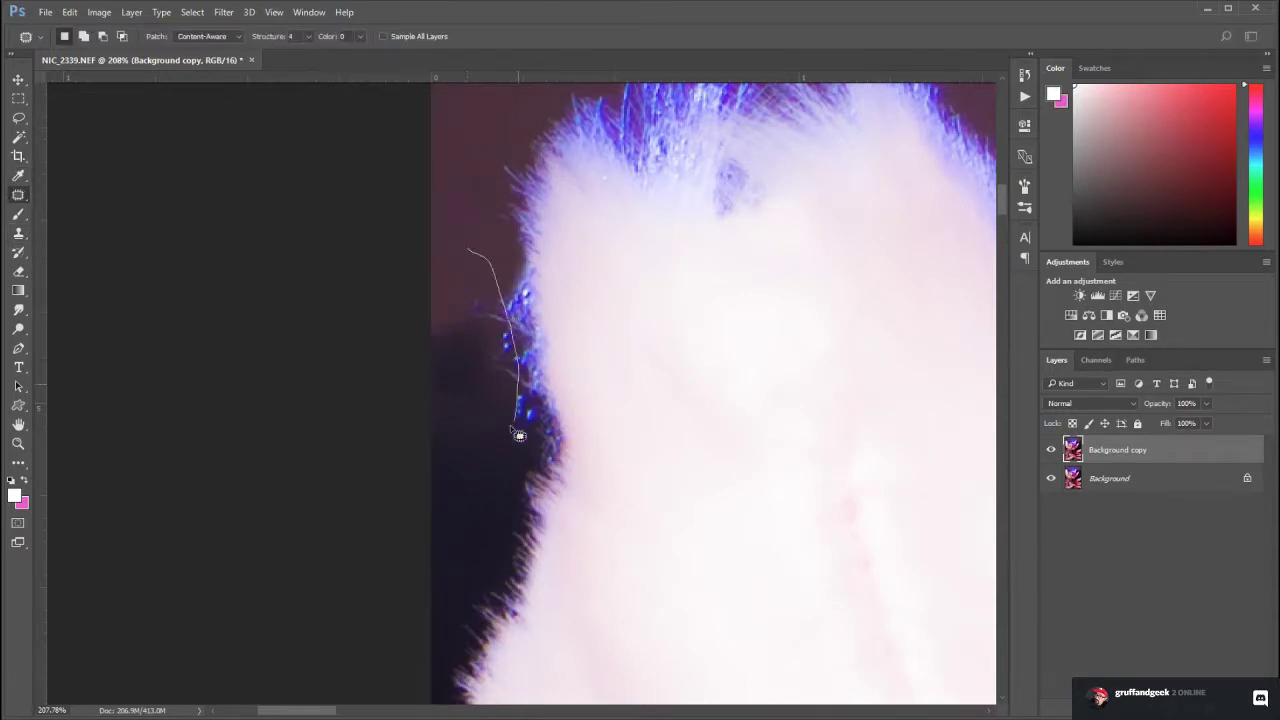
pyautogui.moveTo(398, 340); pyautogui.dragTo(472, 254)
pyautogui.moveTo(475, 314)
pyautogui.mouseDown()
pyautogui.moveTo(471, 48)
pyautogui.moveTo(487, 157)
pyautogui.mouseUp()
pyautogui.hotkey('ctrl', 'd')
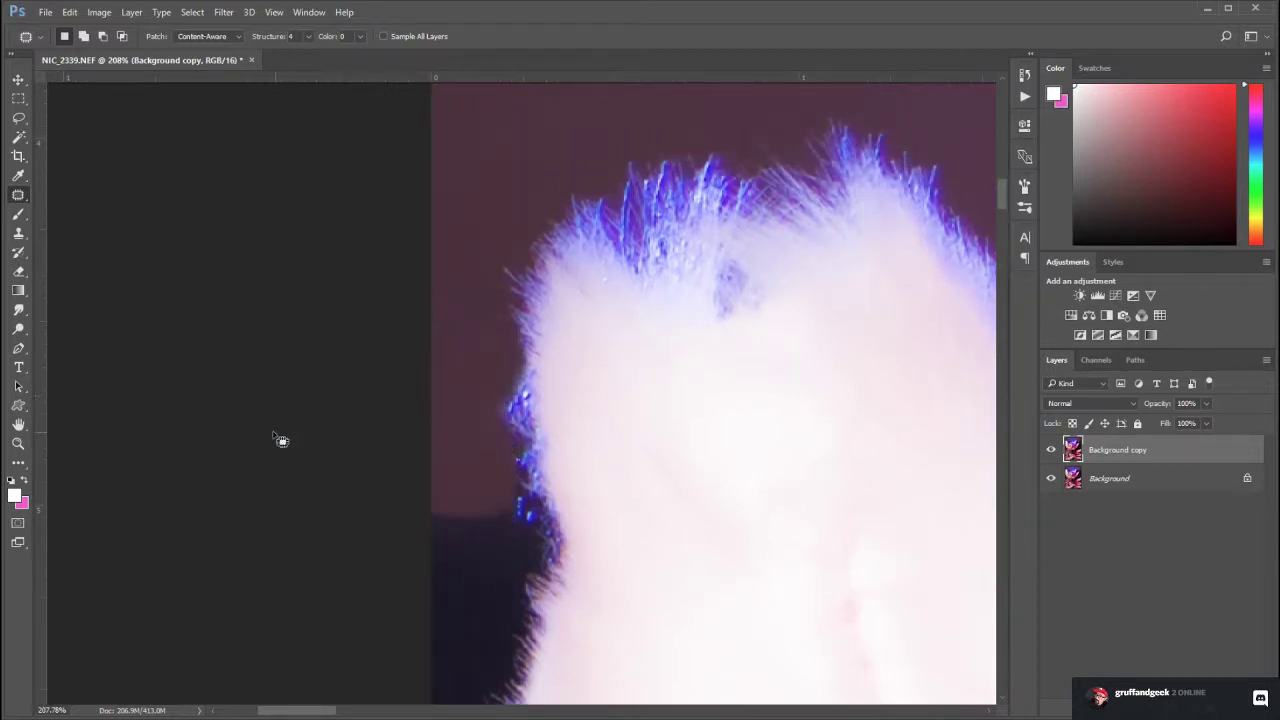
# Check the retouched edge of the upper-left tail at 300% and from further out
pyautogui.click(17, 445)
pyautogui.doubleClick(17, 445)
pyautogui.hotkey('ctrl', '0')
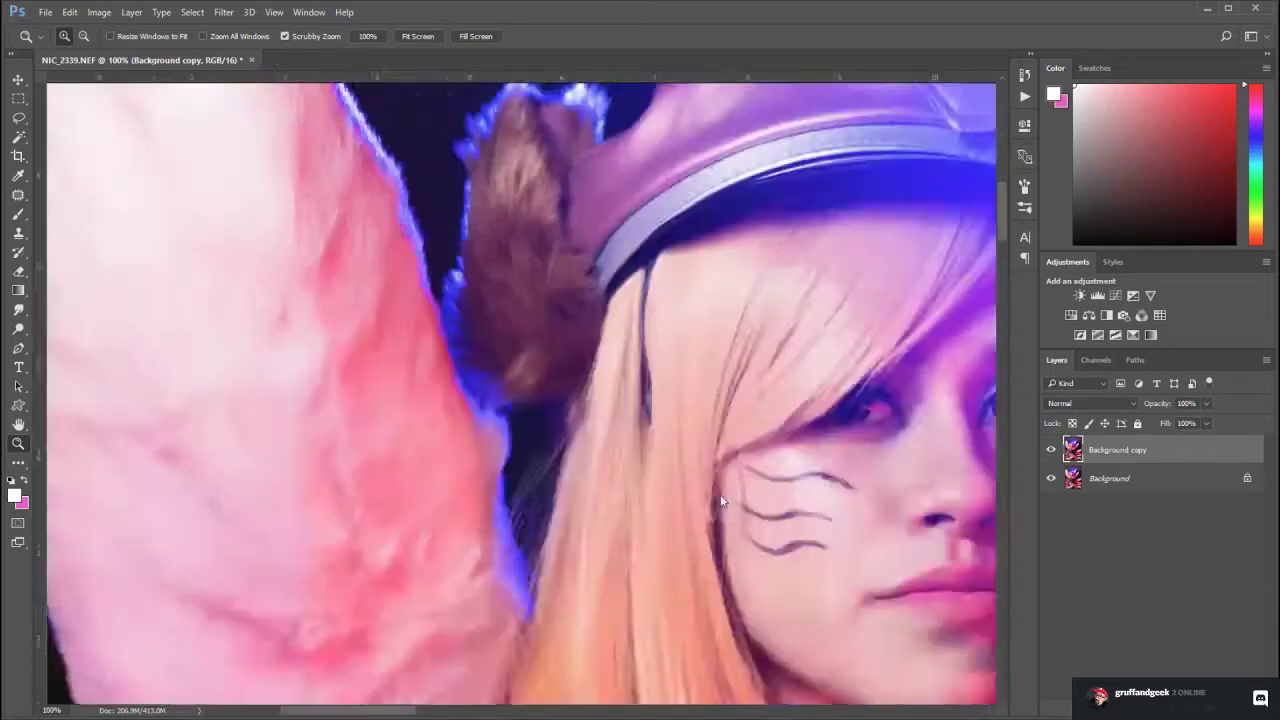
pyautogui.moveTo(310, 170); pyautogui.dragTo(483, 360)
pyautogui.moveTo(572, 459); pyautogui.dragTo(301, 280)
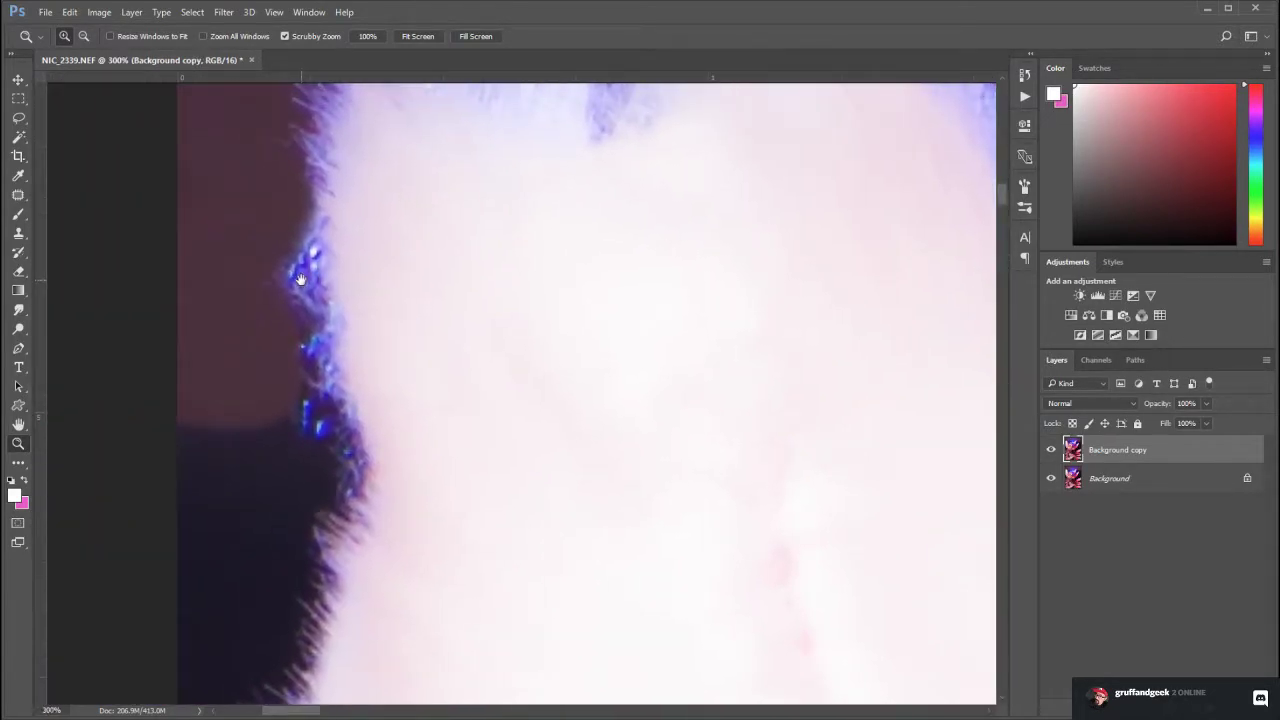
pyautogui.moveTo(566, 420); pyautogui.dragTo(300, 370)
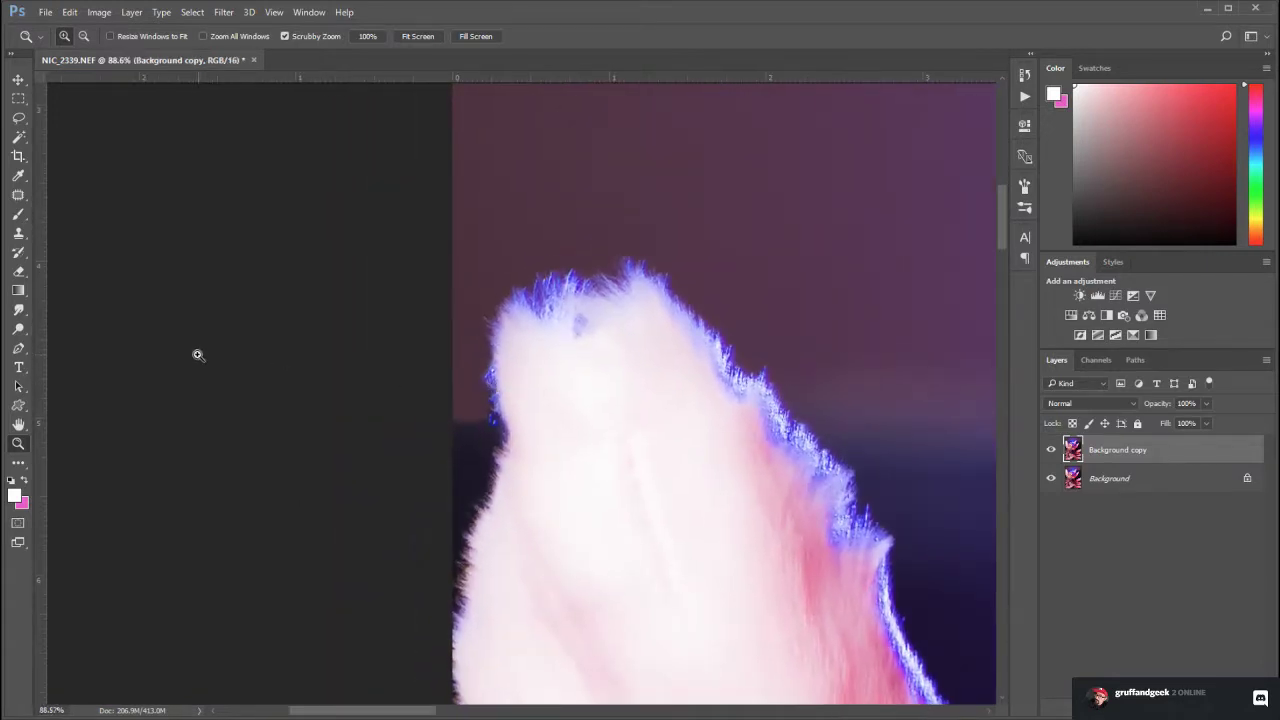
# Patch the backdrop transition between the photo's left border and the upper-left tail, and clone matching backdrop from the tail's other side over it
pyautogui.click(18, 194)
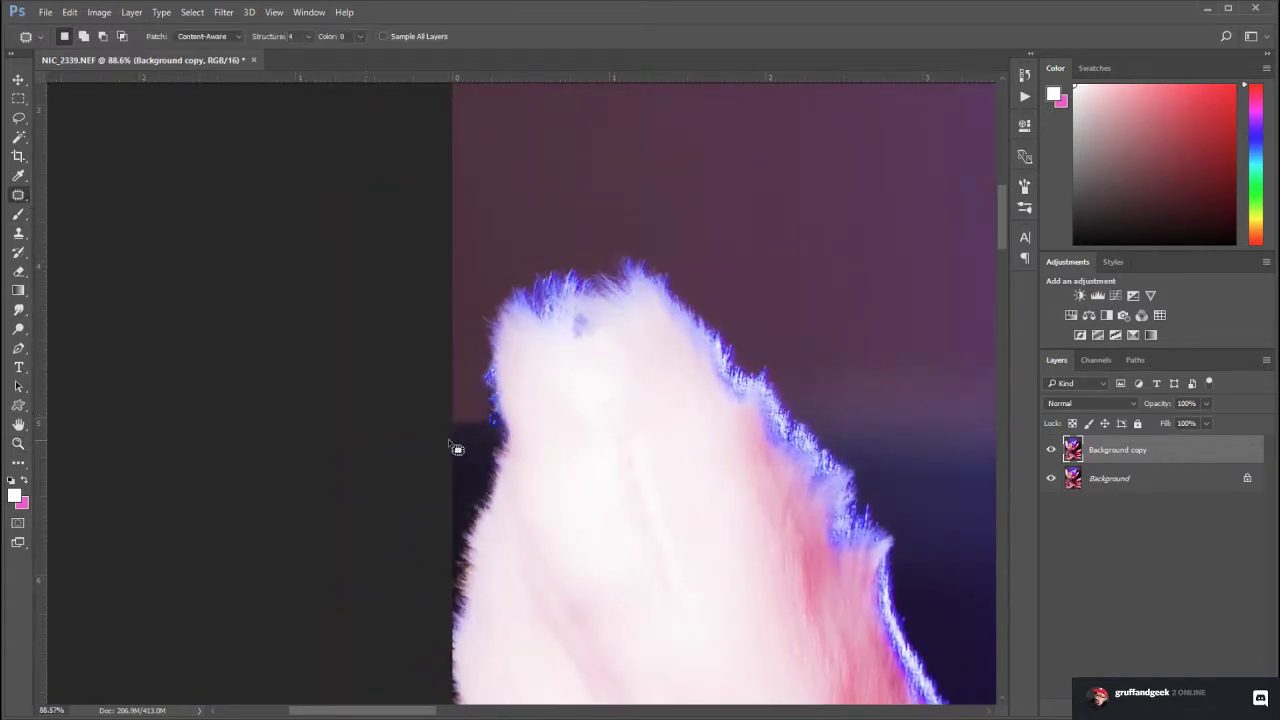
pyautogui.moveTo(478, 402)
pyautogui.mouseDown()
pyautogui.moveTo(434, 403)
pyautogui.moveTo(523, 423)
pyautogui.moveTo(866, 425)
pyautogui.moveTo(857, 416)
pyautogui.moveTo(893, 435)
pyautogui.moveTo(878, 452)
pyautogui.mouseUp()
pyautogui.click(402, 349)
pyautogui.click(18, 233)
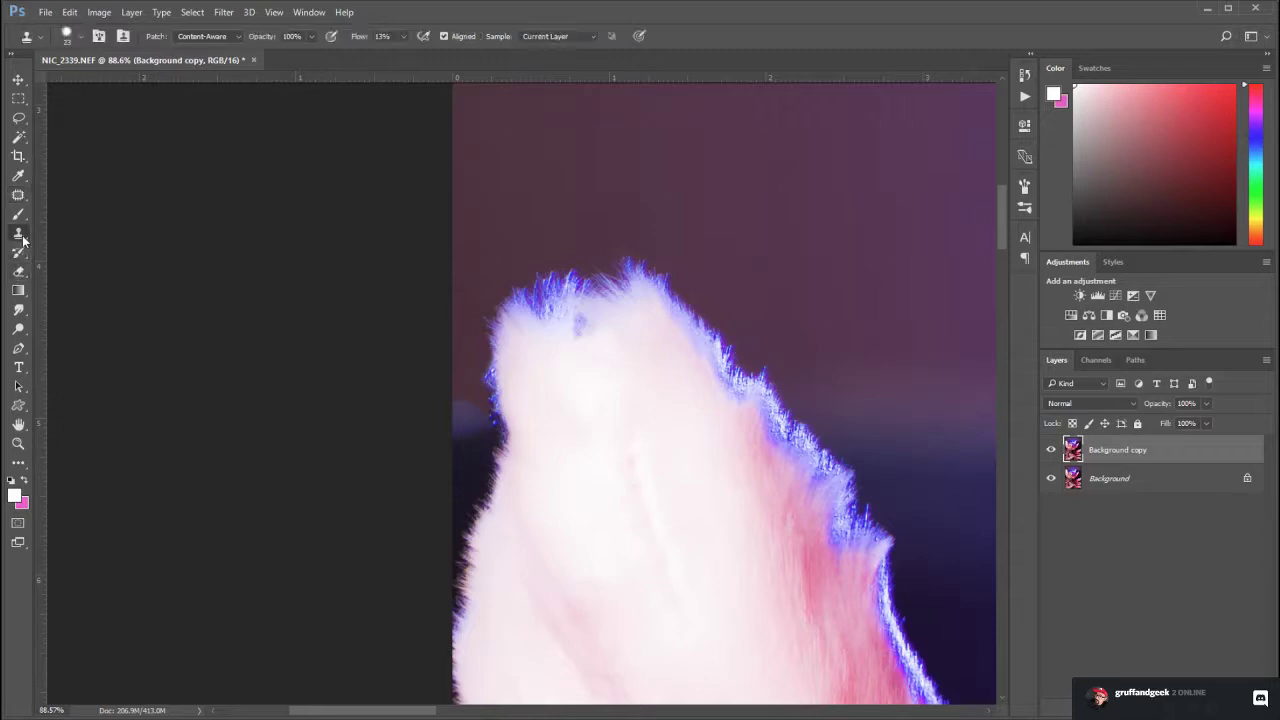
pyautogui.keyDown('alt'); pyautogui.click(934, 431); pyautogui.keyUp('alt')
pyautogui.moveTo(463, 417)
pyautogui.mouseDown()
pyautogui.moveTo(496, 427)
pyautogui.moveTo(459, 450)
pyautogui.moveTo(481, 447)
pyautogui.moveTo(492, 425)
pyautogui.moveTo(494, 449)
pyautogui.moveTo(478, 457)
pyautogui.moveTo(456, 436)
pyautogui.moveTo(473, 422)
pyautogui.moveTo(455, 394)
pyautogui.moveTo(462, 353)
pyautogui.moveTo(484, 412)
pyautogui.moveTo(491, 381)
pyautogui.moveTo(475, 386)
pyautogui.moveTo(451, 352)
pyautogui.moveTo(472, 374)
pyautogui.moveTo(486, 358)
pyautogui.moveTo(481, 414)
pyautogui.moveTo(480, 354)
pyautogui.moveTo(463, 420)
pyautogui.moveTo(464, 477)
pyautogui.moveTo(483, 469)
pyautogui.moveTo(495, 432)
pyautogui.moveTo(484, 368)
pyautogui.moveTo(460, 500)
pyautogui.moveTo(465, 476)
pyautogui.moveTo(486, 477)
pyautogui.moveTo(490, 430)
pyautogui.mouseUp()
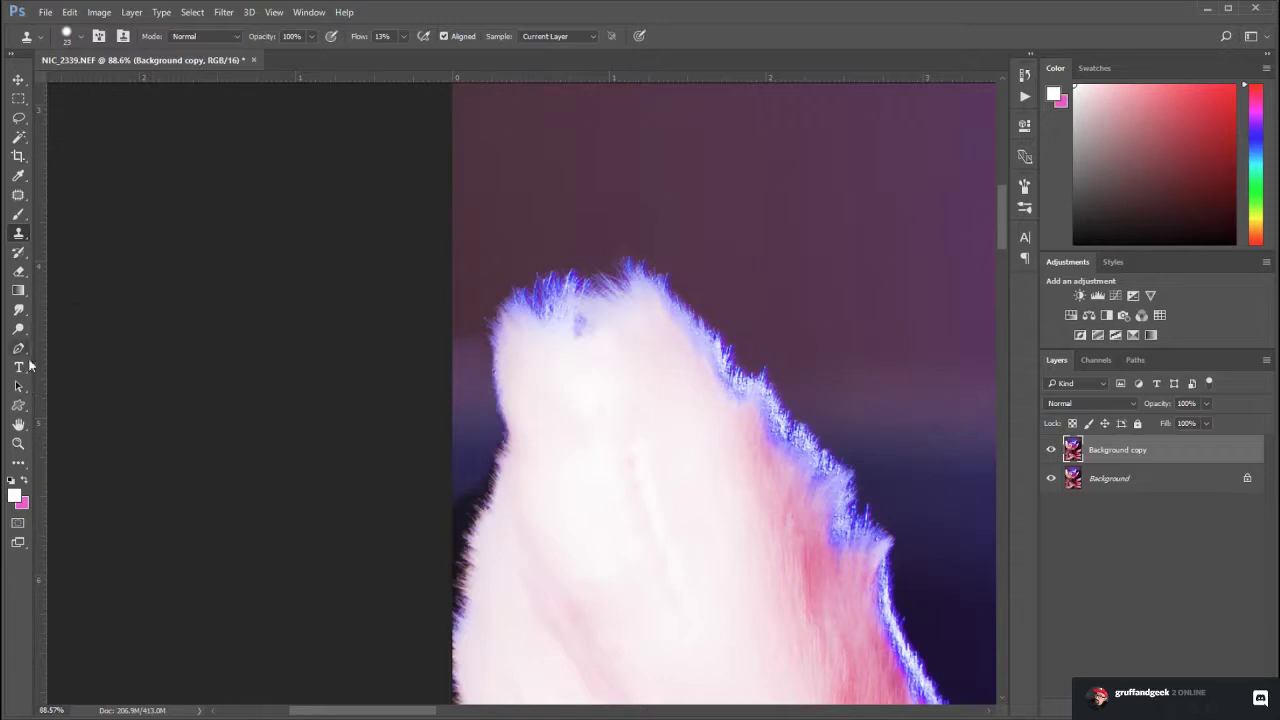
# Examine the upper-left tail at 100%, and the jacket, face, hair, belt and leg for spots that need retouching
pyautogui.doubleClick(22, 444)
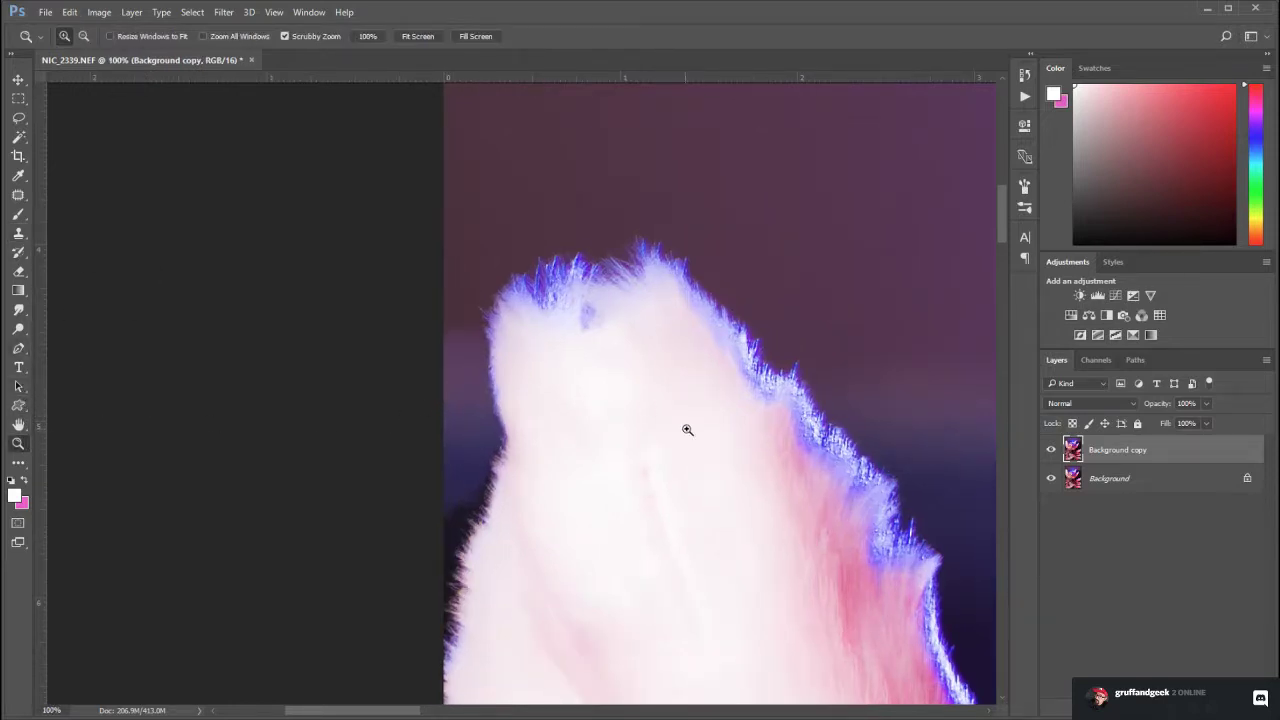
pyautogui.moveTo(704, 426); pyautogui.dragTo(583, 372)
pyautogui.moveTo(841, 536); pyautogui.dragTo(540, 366)
pyautogui.moveTo(602, 530); pyautogui.dragTo(570, 237)
pyautogui.moveTo(519, 568); pyautogui.dragTo(570, 683)
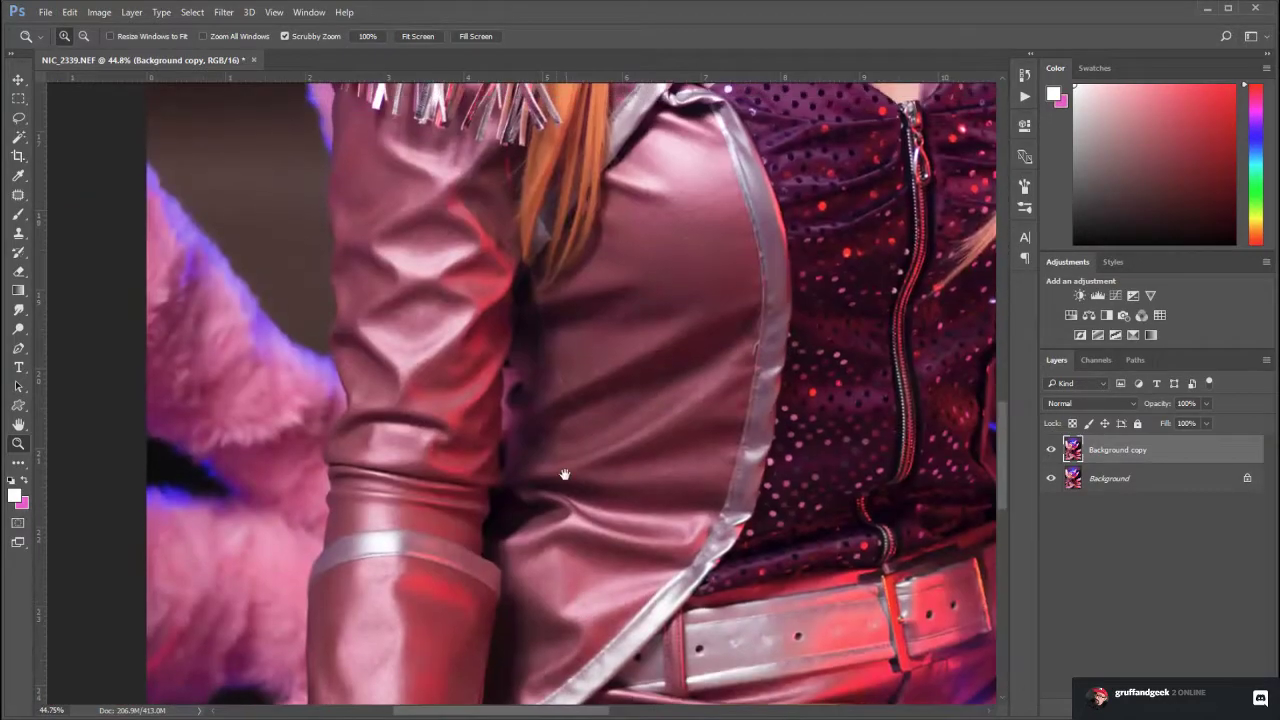
pyautogui.moveTo(565, 475); pyautogui.dragTo(573, 654)
pyautogui.moveTo(557, 406); pyautogui.dragTo(523, 598)
pyautogui.moveTo(562, 373); pyautogui.dragTo(460, 625)
pyautogui.moveTo(573, 354); pyautogui.dragTo(497, 534)
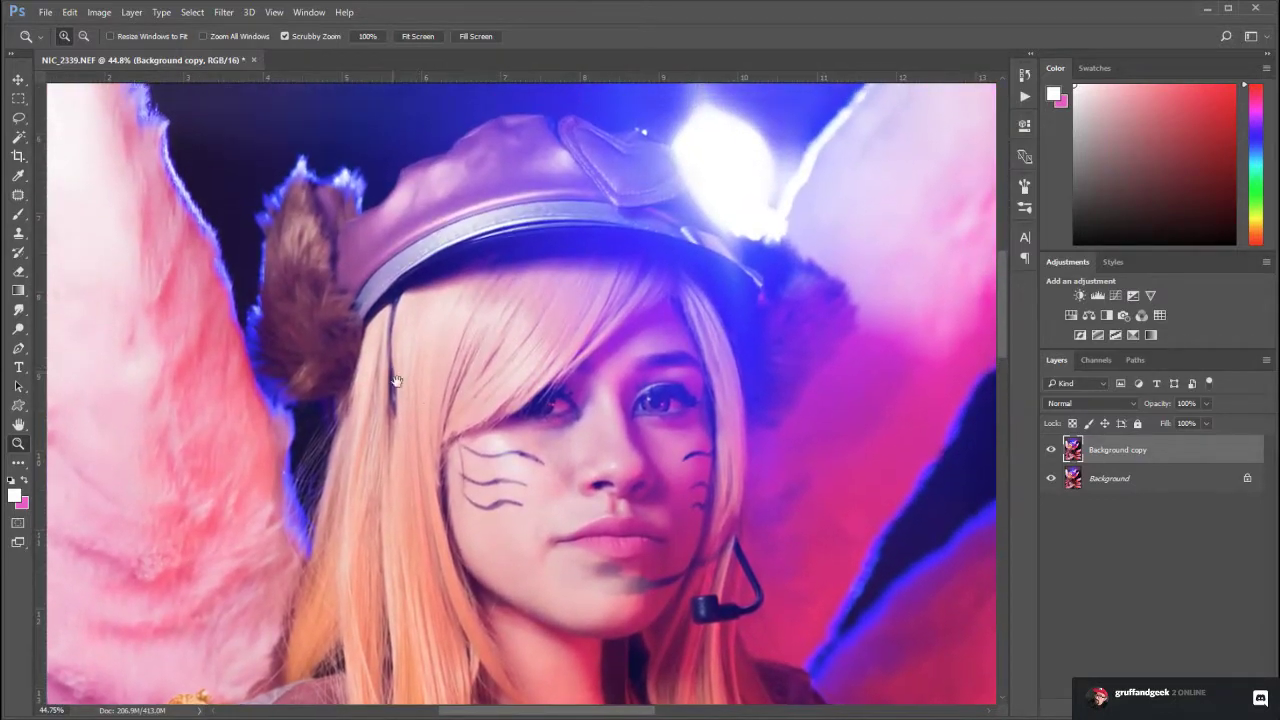
pyautogui.moveTo(396, 380); pyautogui.dragTo(720, 468)
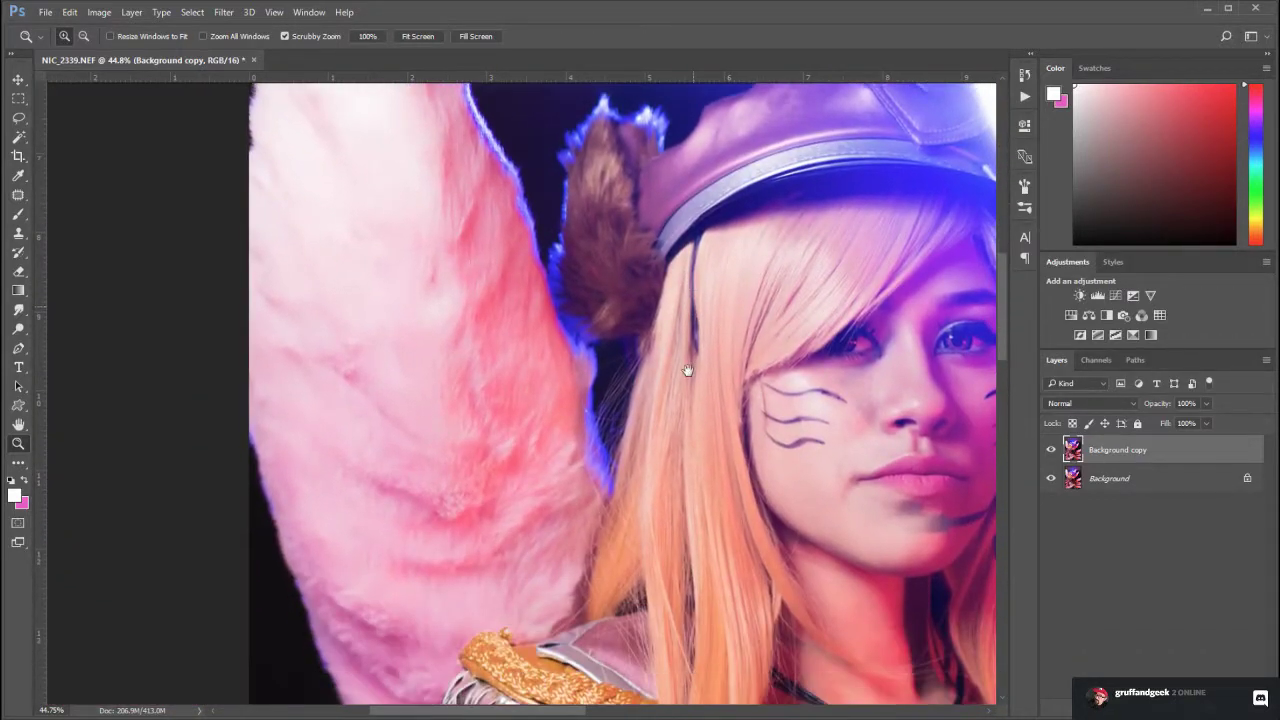
pyautogui.moveTo(736, 571); pyautogui.dragTo(386, 266)
pyautogui.moveTo(800, 600); pyautogui.dragTo(394, 277)
pyautogui.moveTo(628, 610); pyautogui.dragTo(632, 204)
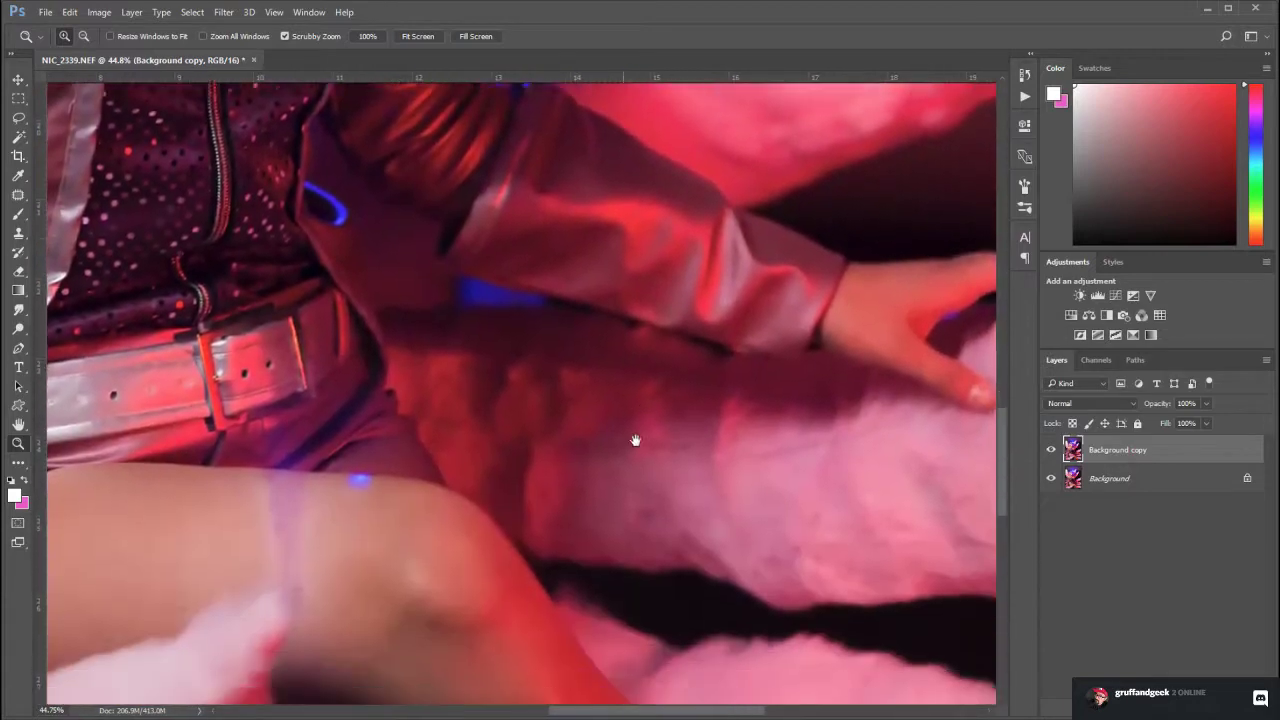
pyautogui.moveTo(606, 533); pyautogui.dragTo(603, 425)
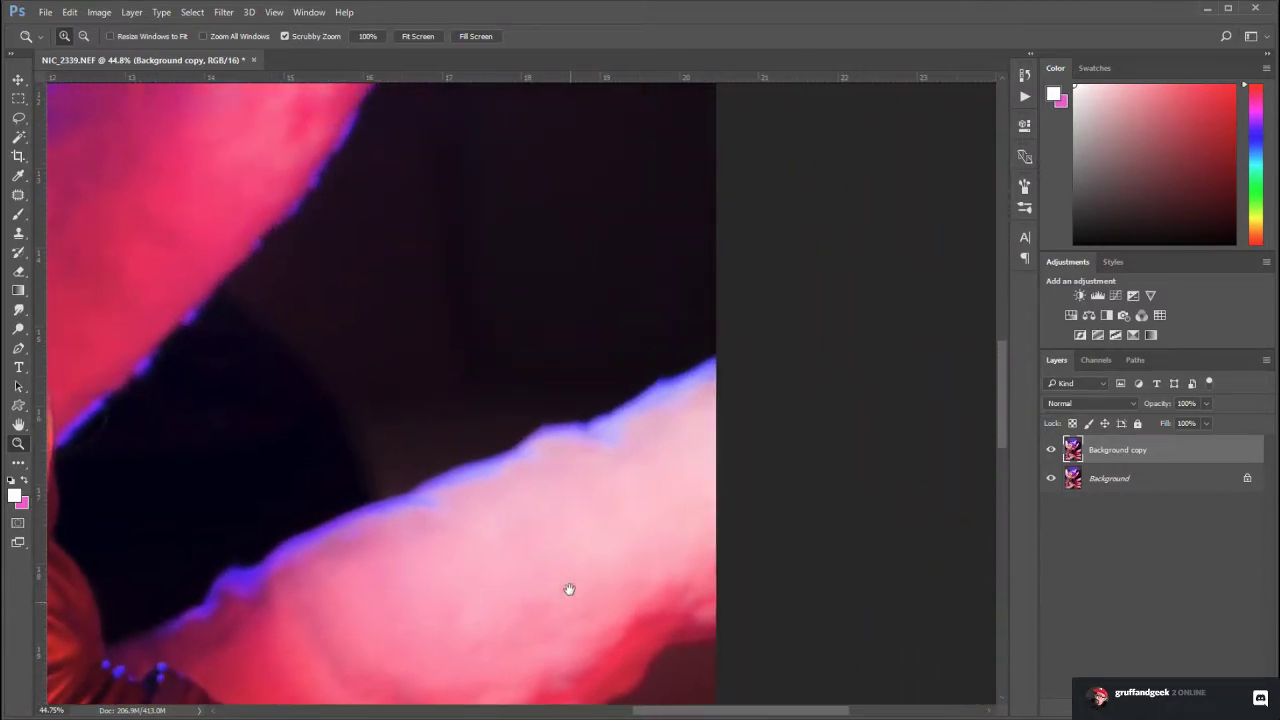
# Examine the lower-right tails and the fur beneath the outstretched hand, up close and in relation to the whole figure
pyautogui.moveTo(569, 589); pyautogui.dragTo(700, 604)
pyautogui.scroll(-15, 646, 423)
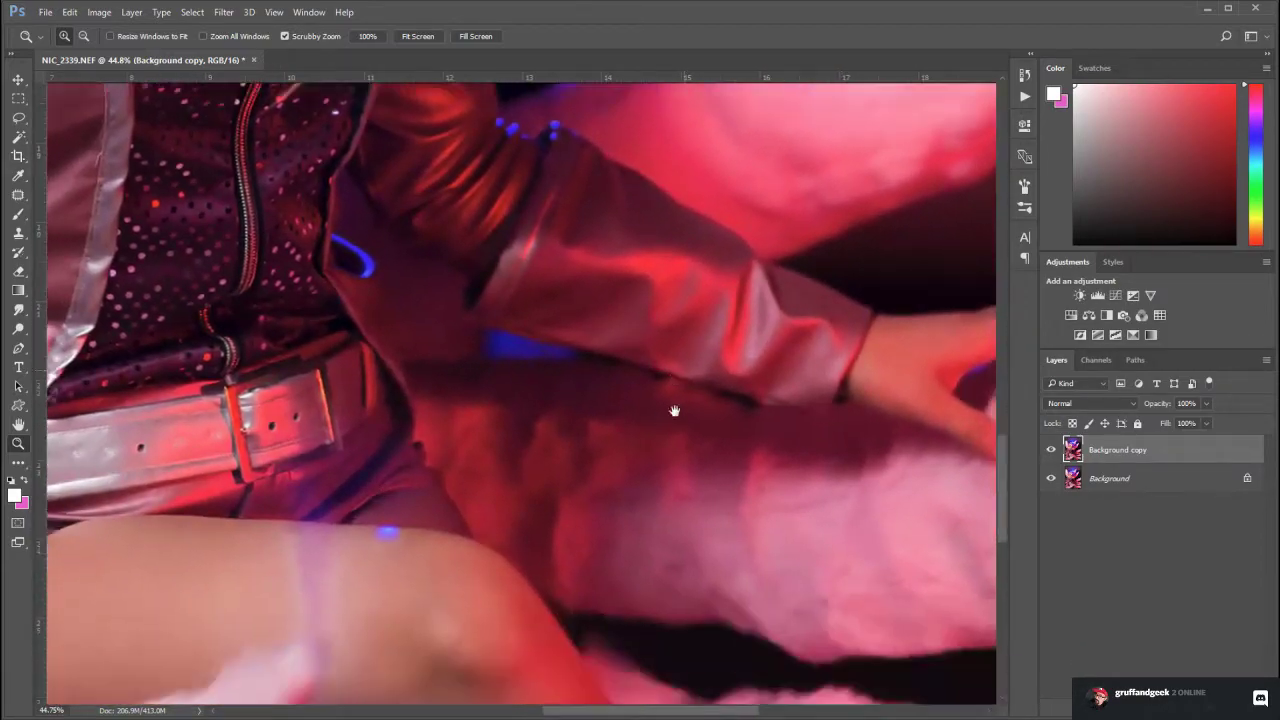
pyautogui.scroll(-2, 690, 445)
pyautogui.moveTo(714, 480); pyautogui.dragTo(683, 471)
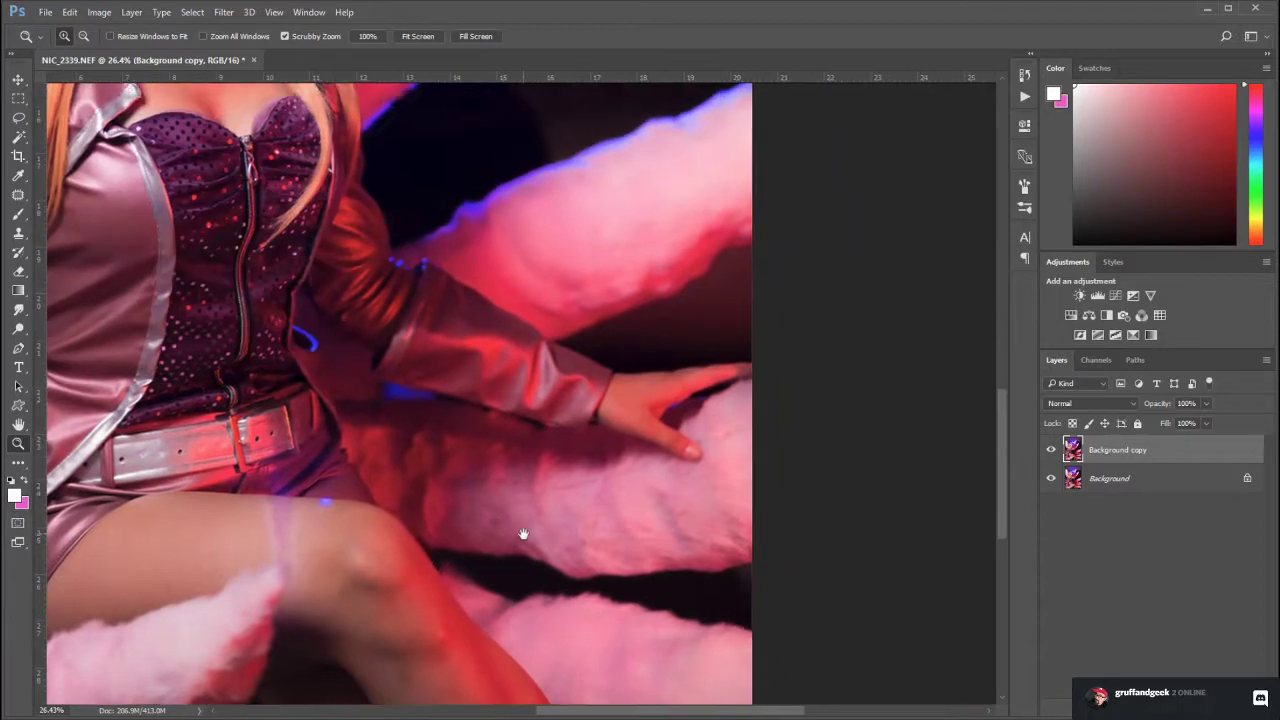
pyautogui.moveTo(543, 493); pyautogui.dragTo(606, 546)
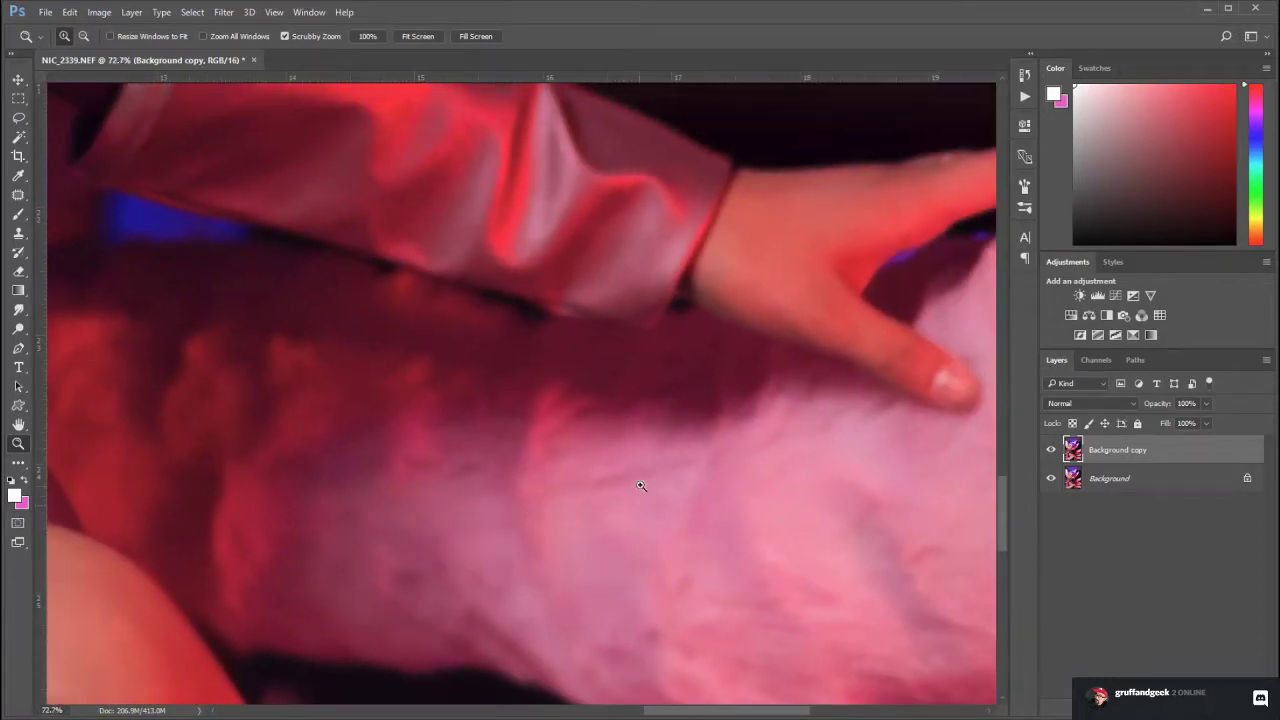
pyautogui.scroll(-4, 702, 558)
pyautogui.scroll(4, 662, 535)
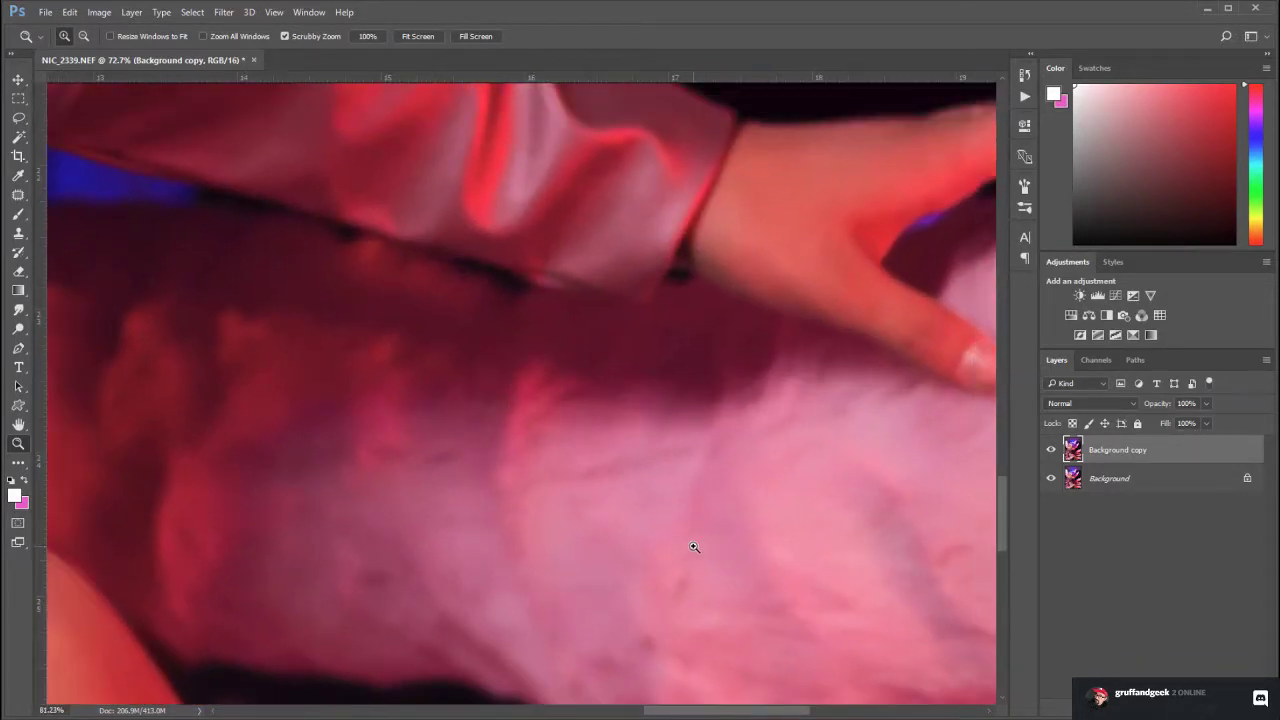
pyautogui.moveTo(684, 541); pyautogui.dragTo(486, 586)
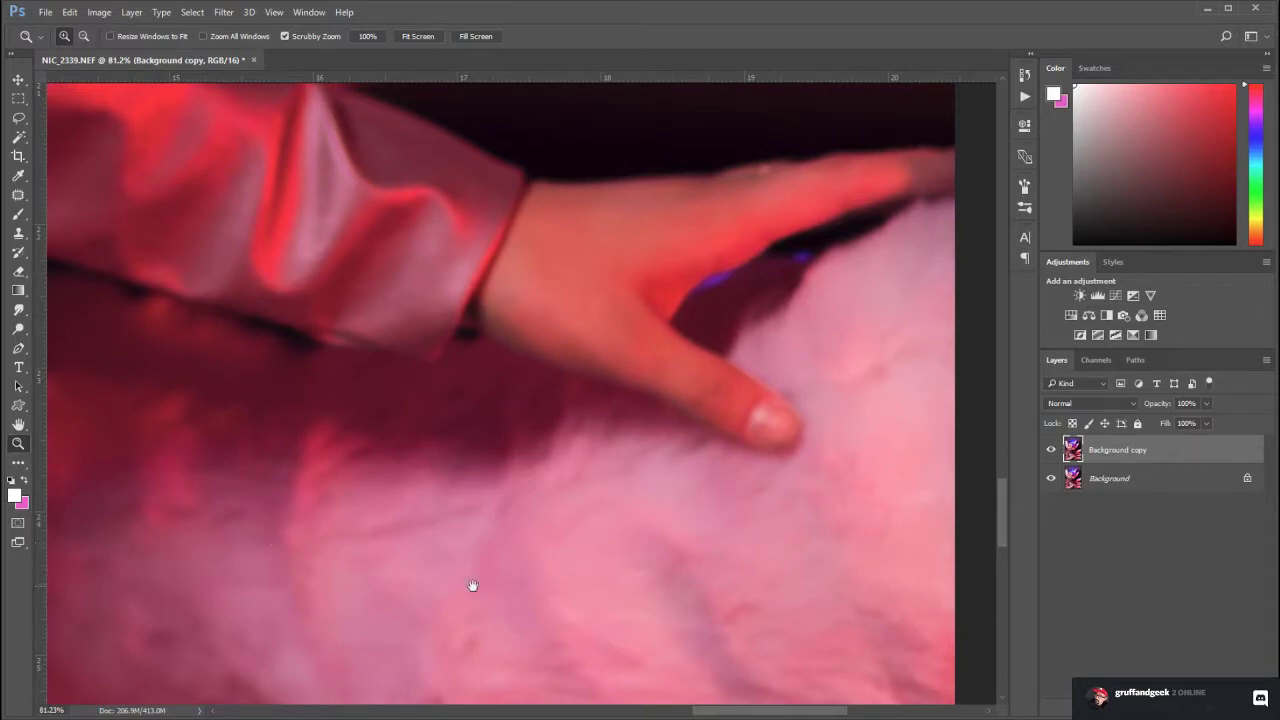
pyautogui.moveTo(473, 585); pyautogui.dragTo(497, 523)
pyautogui.moveTo(421, 500); pyautogui.dragTo(603, 631)
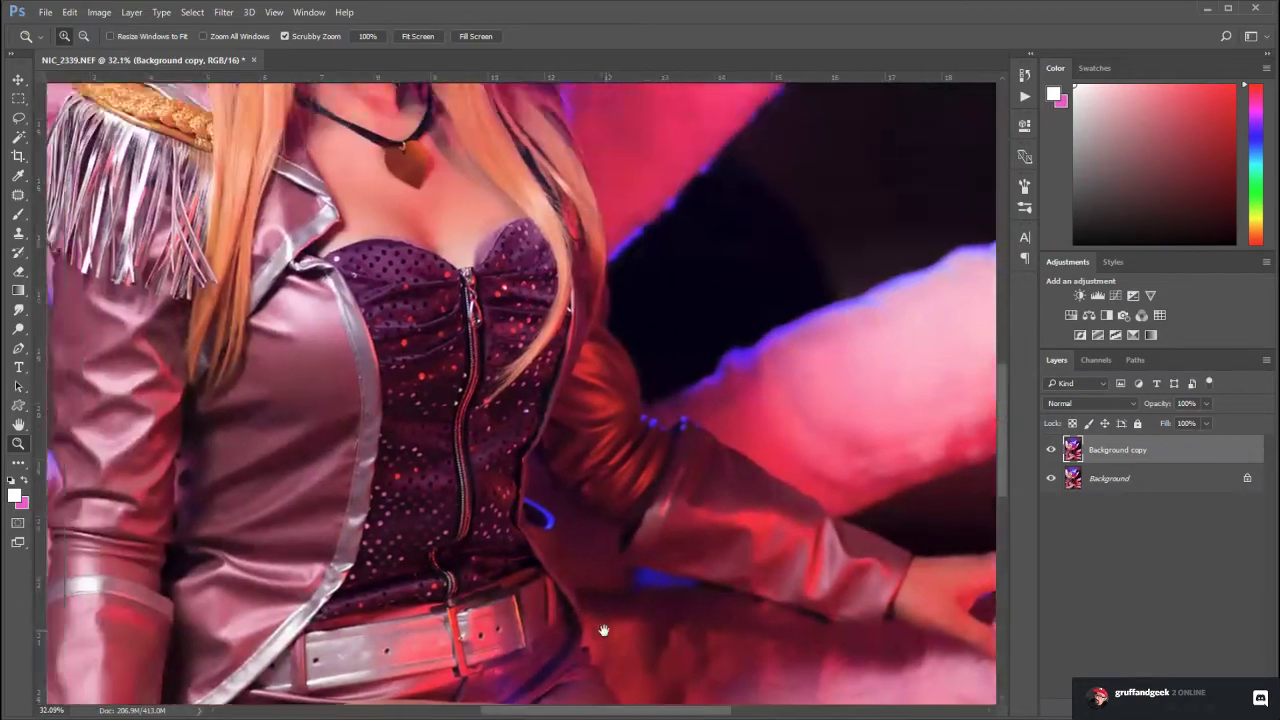
pyautogui.moveTo(420, 330); pyautogui.dragTo(402, 431)
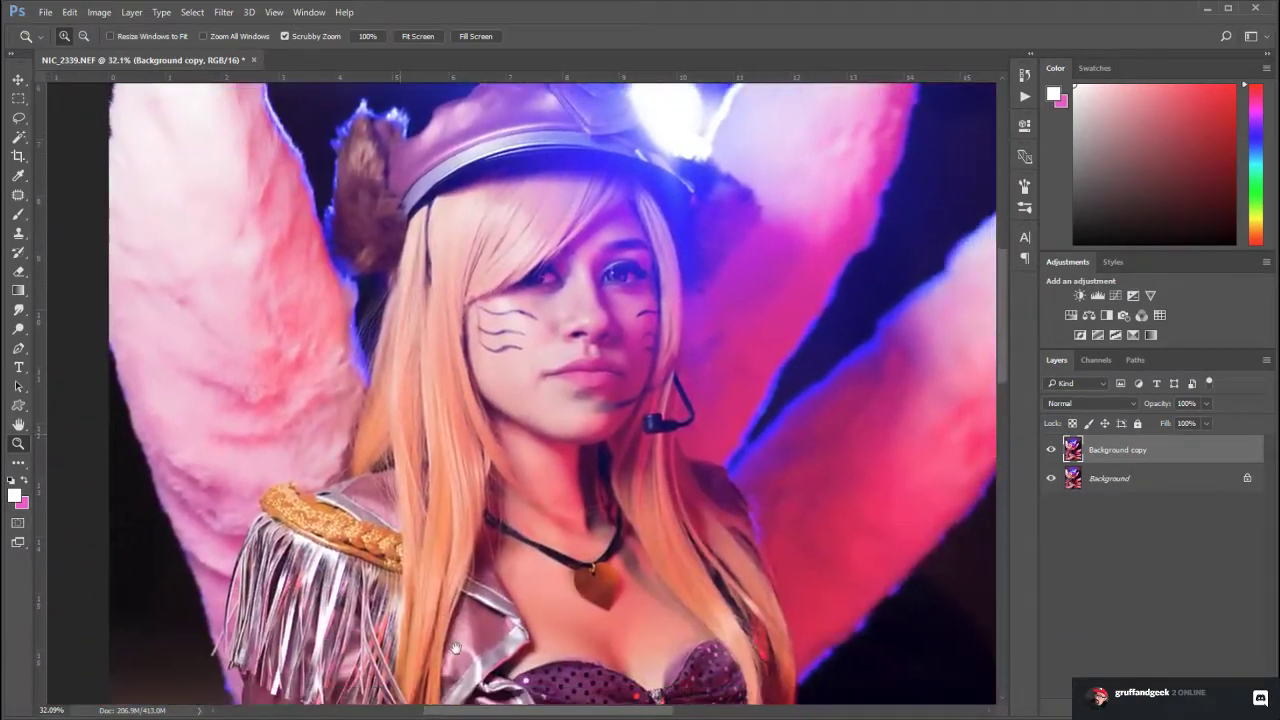
pyautogui.moveTo(425, 500); pyautogui.dragTo(372, 462)
pyautogui.moveTo(530, 563); pyautogui.dragTo(412, 230)
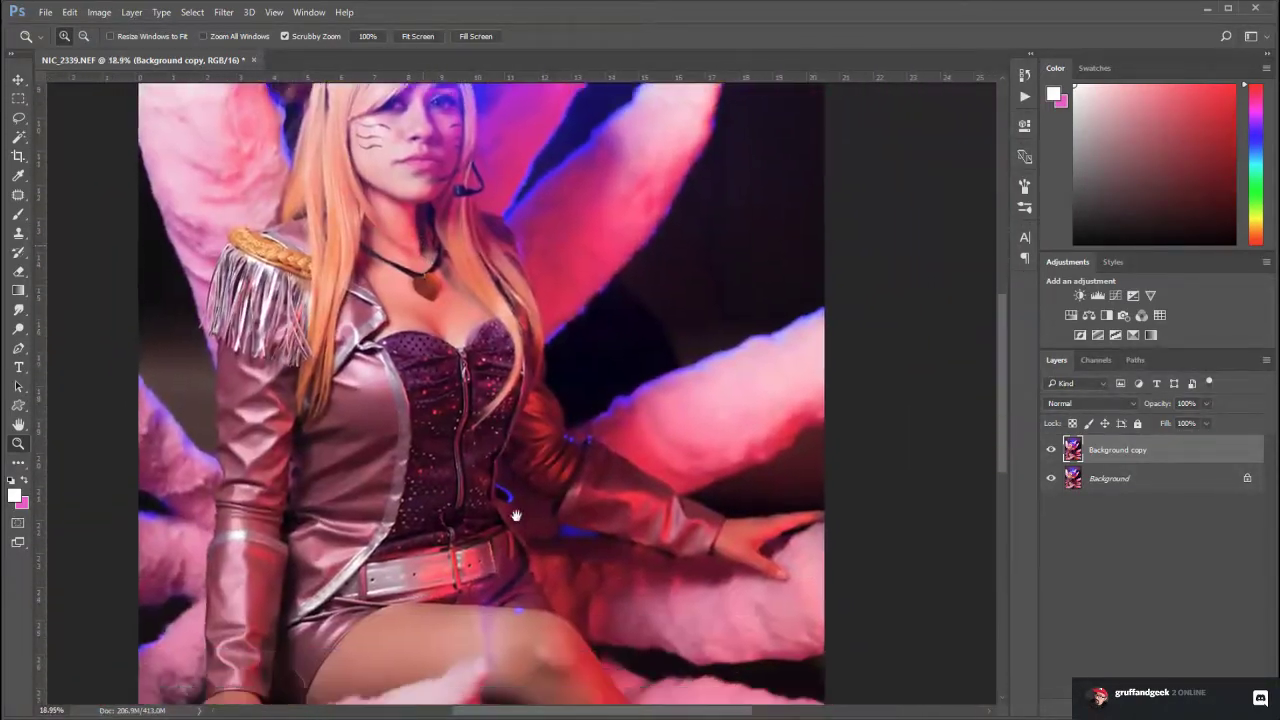
pyautogui.moveTo(543, 614); pyautogui.dragTo(543, 486)
# Patch the long crease in the tail fur below the jacket cuff with smoother fur from just below, and clear the selection
pyautogui.moveTo(704, 464); pyautogui.dragTo(799, 465)
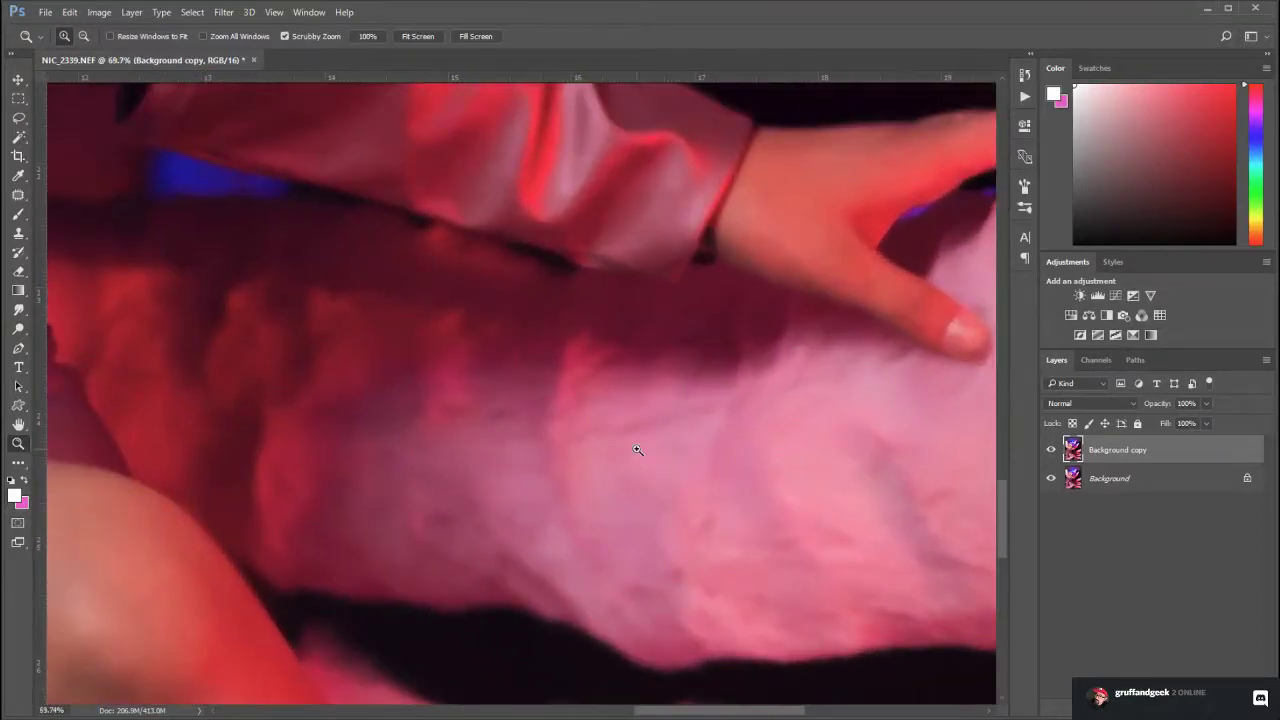
pyautogui.moveTo(687, 436); pyautogui.dragTo(371, 571)
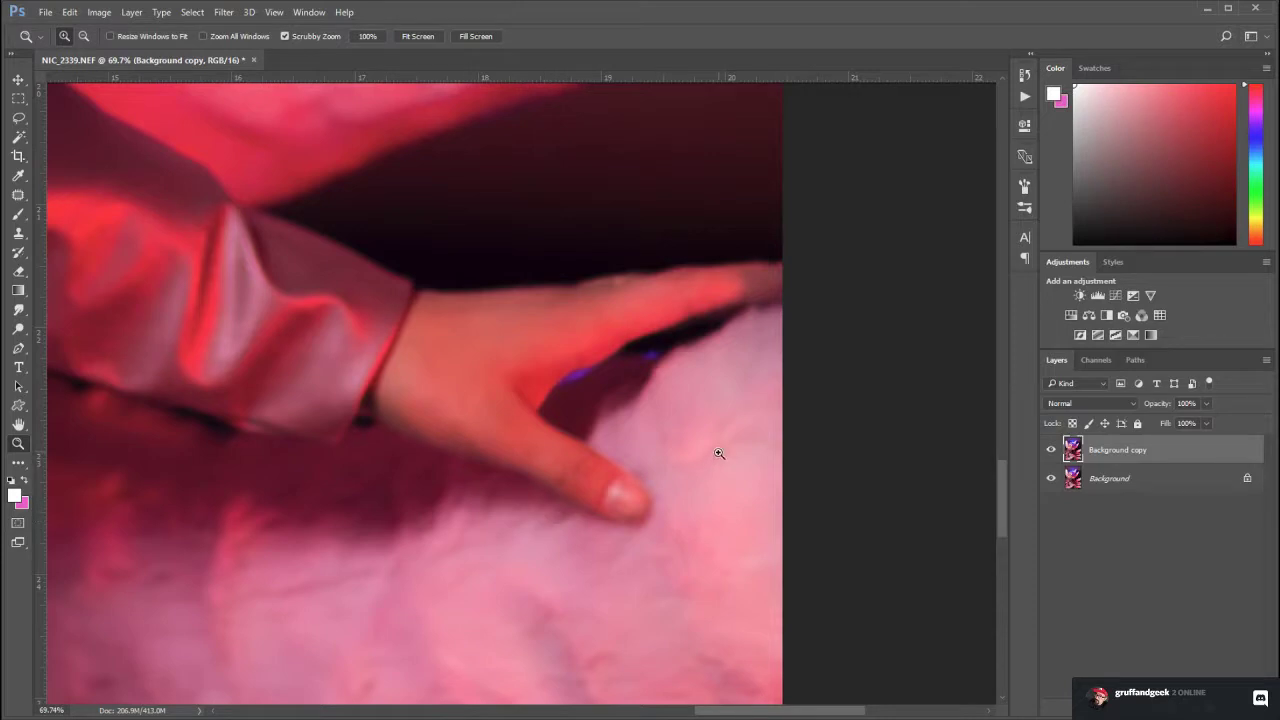
pyautogui.moveTo(374, 596); pyautogui.dragTo(543, 497)
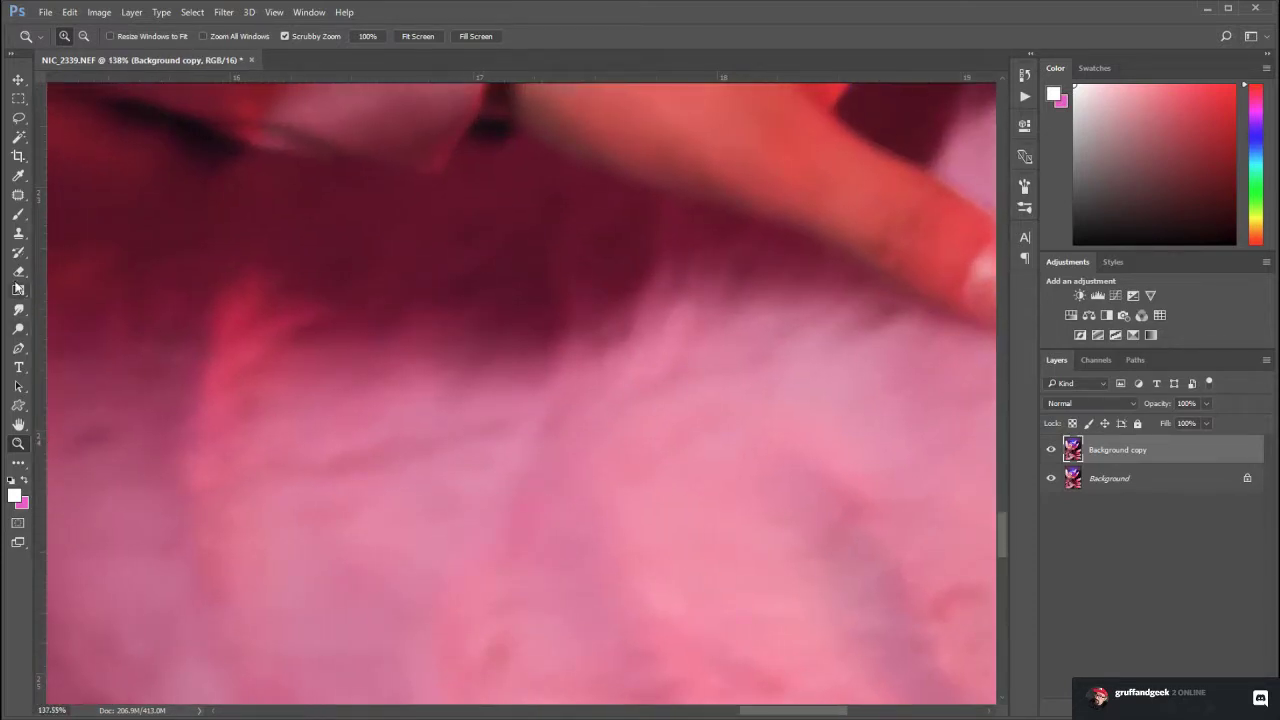
pyautogui.click(22, 198)
pyautogui.click(27, 204)
pyautogui.hotkey('shift', 'j')
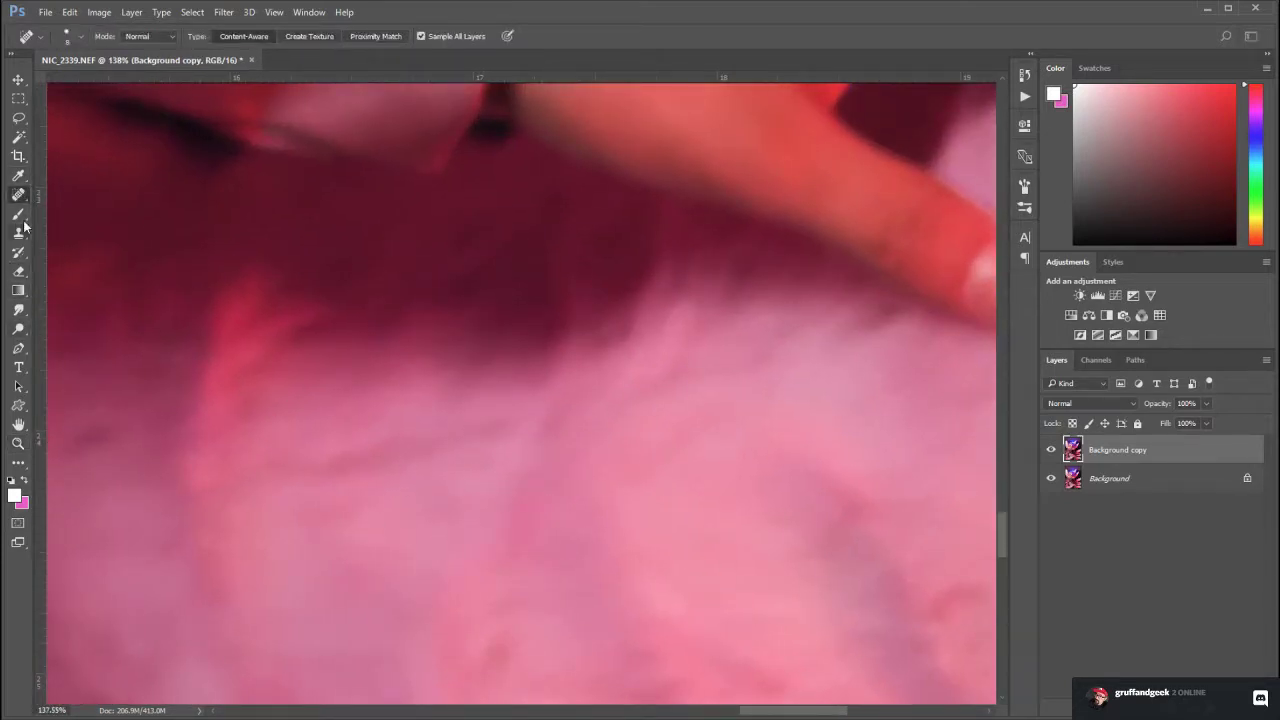
pyautogui.hotkey('shift', 'j')
pyautogui.hotkey('shift', 'j')
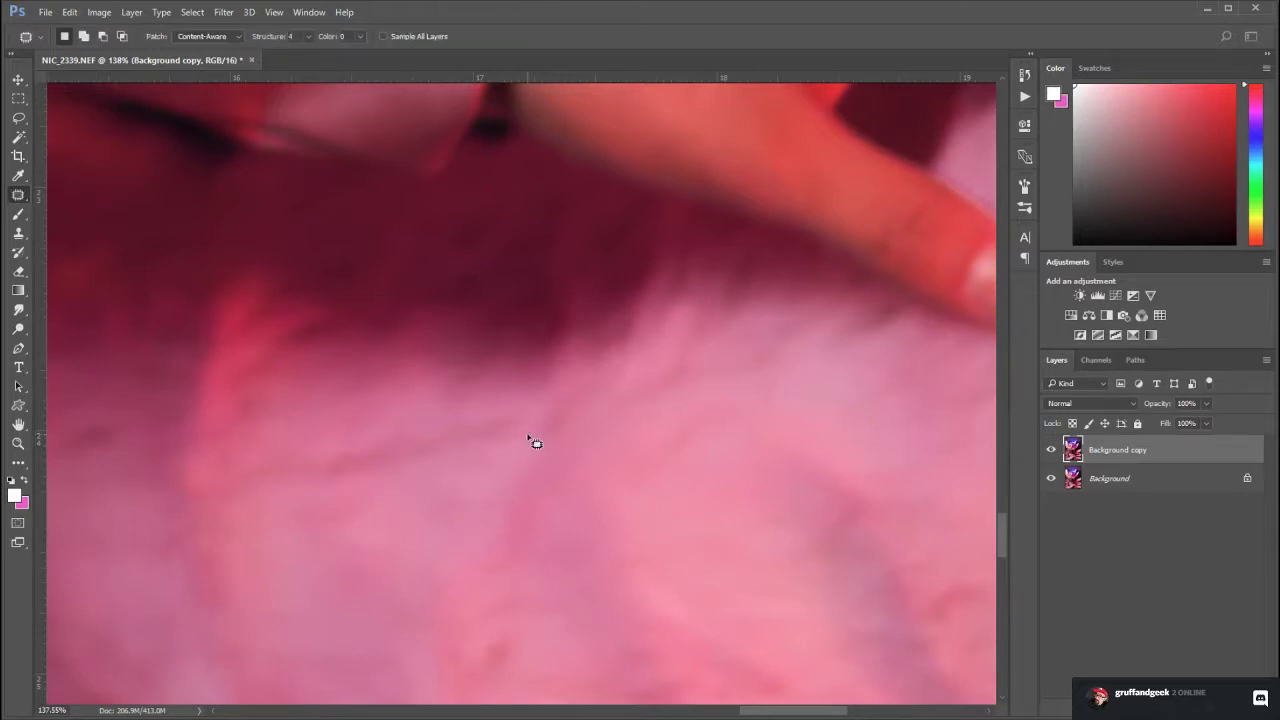
pyautogui.moveTo(529, 437)
pyautogui.mouseDown()
pyautogui.moveTo(359, 502)
pyautogui.moveTo(266, 509)
pyautogui.moveTo(208, 480)
pyautogui.moveTo(316, 434)
pyautogui.moveTo(526, 410)
pyautogui.mouseUp()
pyautogui.moveTo(443, 537); pyautogui.dragTo(505, 377)
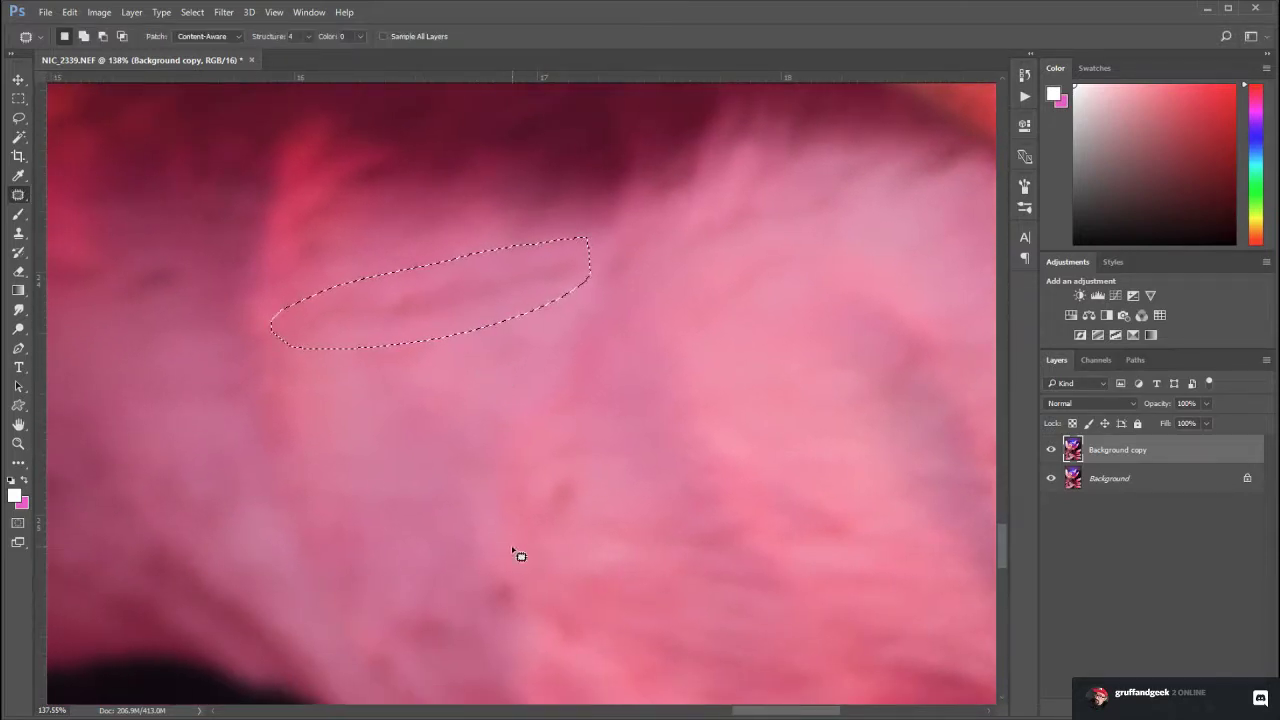
pyautogui.moveTo(430, 303); pyautogui.dragTo(439, 399)
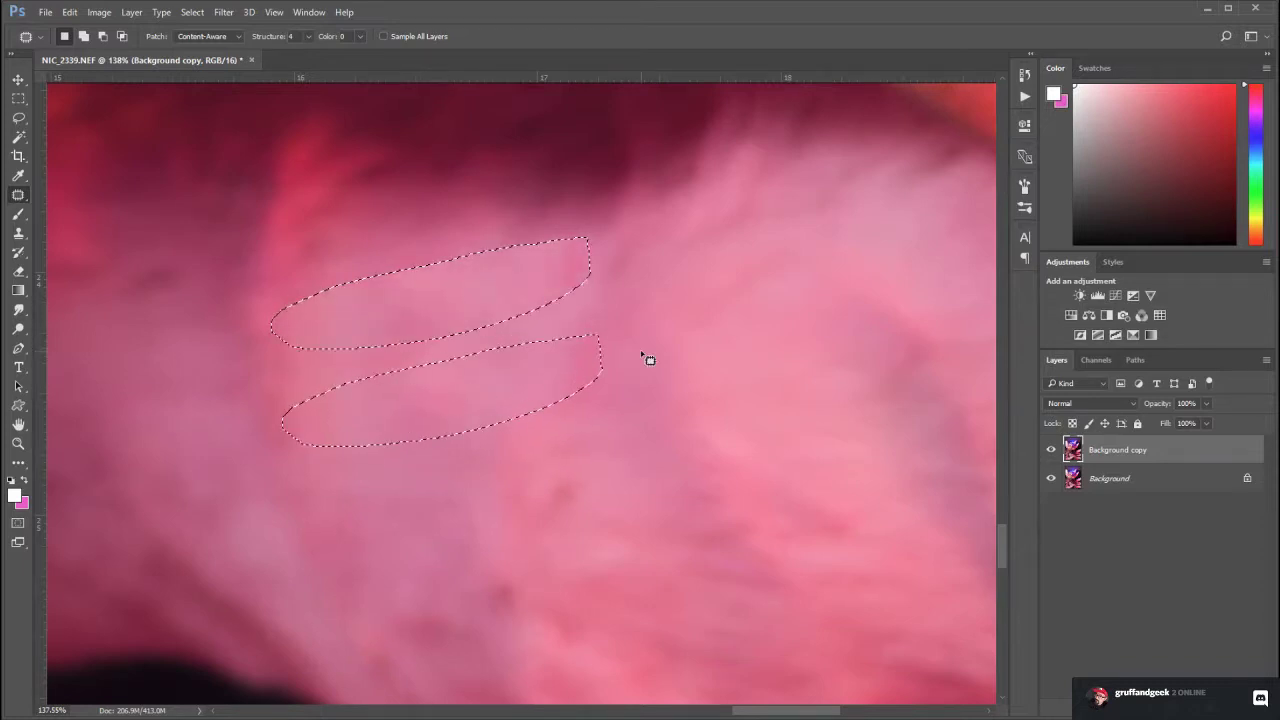
pyautogui.hotkey('ctrl', 'd')
# Patch the crease in the tail fur below the thumb with smoother fur from just beneath it, and clear the selection
pyautogui.moveTo(744, 328); pyautogui.dragTo(343, 471)
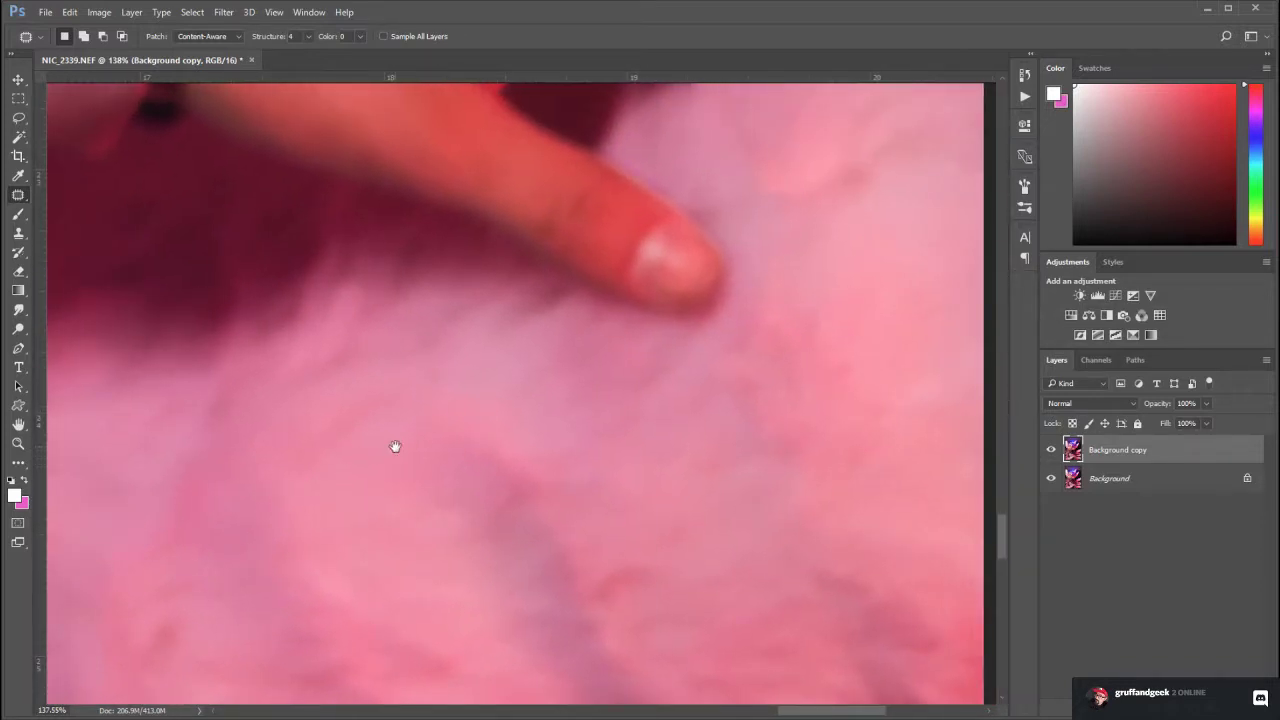
pyautogui.moveTo(438, 314)
pyautogui.mouseDown()
pyautogui.moveTo(284, 363)
pyautogui.moveTo(286, 404)
pyautogui.moveTo(454, 323)
pyautogui.mouseUp()
pyautogui.moveTo(408, 369); pyautogui.dragTo(617, 391)
pyautogui.moveTo(483, 320)
pyautogui.mouseDown()
pyautogui.moveTo(556, 329)
pyautogui.moveTo(543, 406)
pyautogui.mouseUp()
pyautogui.click(586, 426)
# Patch the crease in the fur between the thumb tip and the photo's right border with fur from just above, and clear the selection
pyautogui.moveTo(666, 382); pyautogui.dragTo(382, 623)
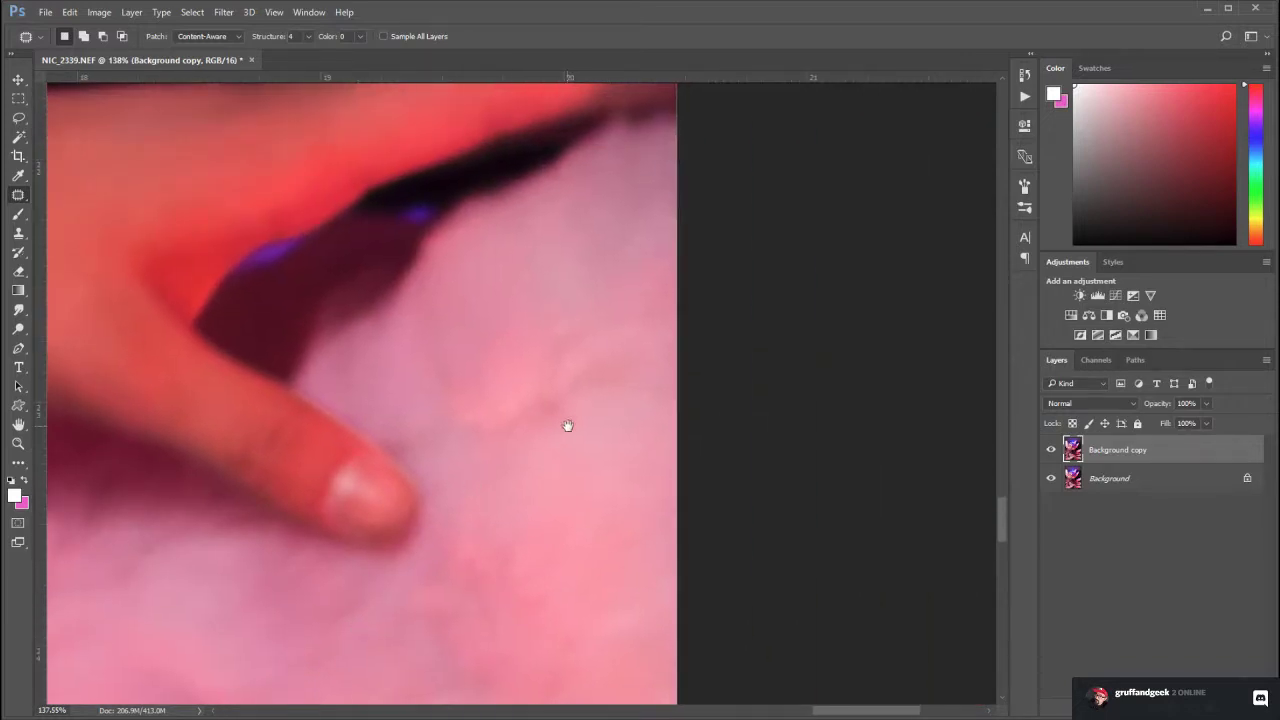
pyautogui.moveTo(636, 413)
pyautogui.mouseDown()
pyautogui.moveTo(423, 451)
pyautogui.moveTo(674, 334)
pyautogui.mouseUp()
pyautogui.moveTo(558, 341); pyautogui.dragTo(552, 310)
pyautogui.hotkey('ctrl', 'd')
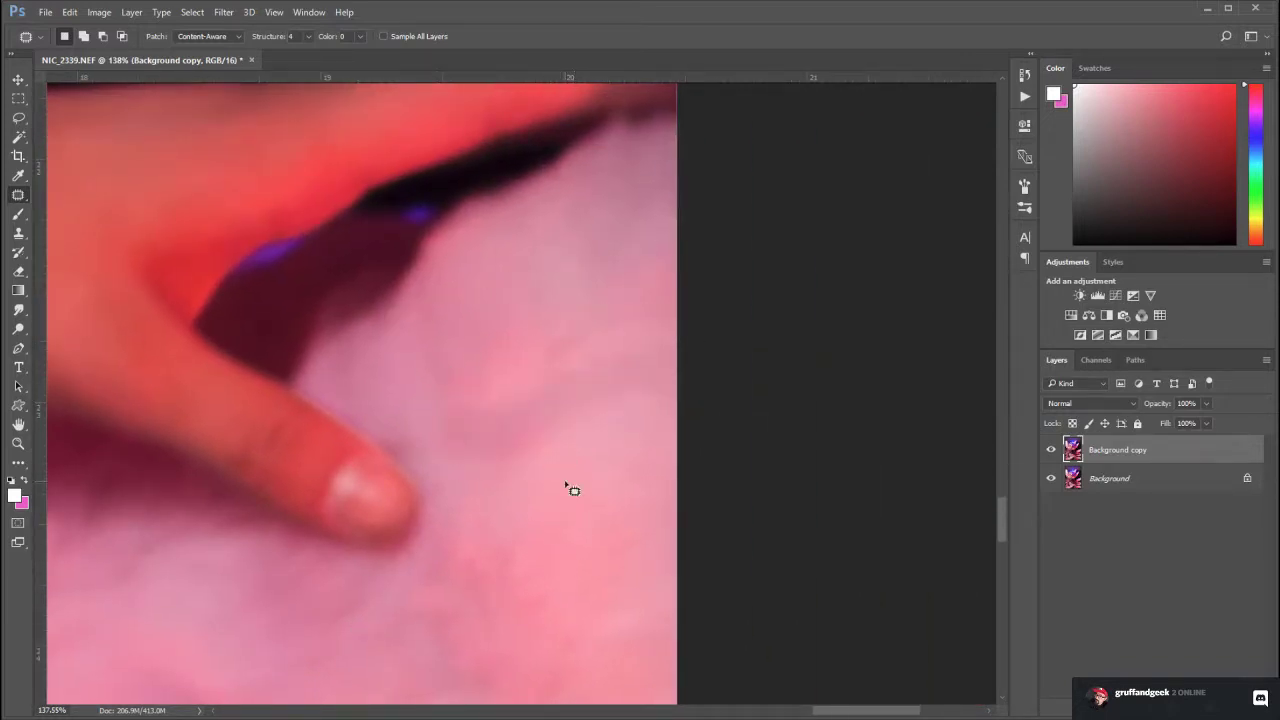
# Patch the uneven fur near the tail's shadowed upper edge below the hand with fur from further down, and clear the selection
pyautogui.moveTo(310, 584); pyautogui.dragTo(800, 280)
pyautogui.moveTo(357, 449); pyautogui.dragTo(434, 553)
pyautogui.moveTo(857, 246)
pyautogui.mouseDown()
pyautogui.moveTo(720, 277)
pyautogui.moveTo(846, 309)
pyautogui.moveTo(870, 262)
pyautogui.mouseUp()
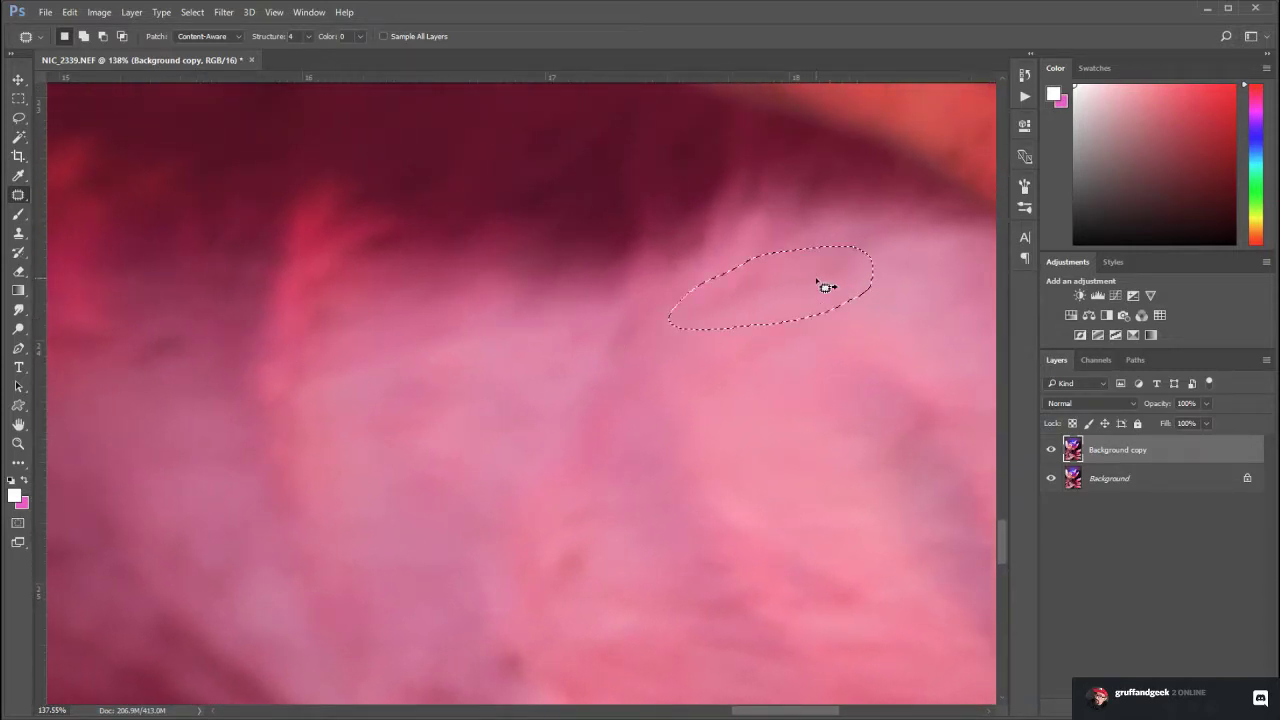
pyautogui.moveTo(796, 276); pyautogui.dragTo(834, 375)
pyautogui.hotkey('ctrl', 'd')
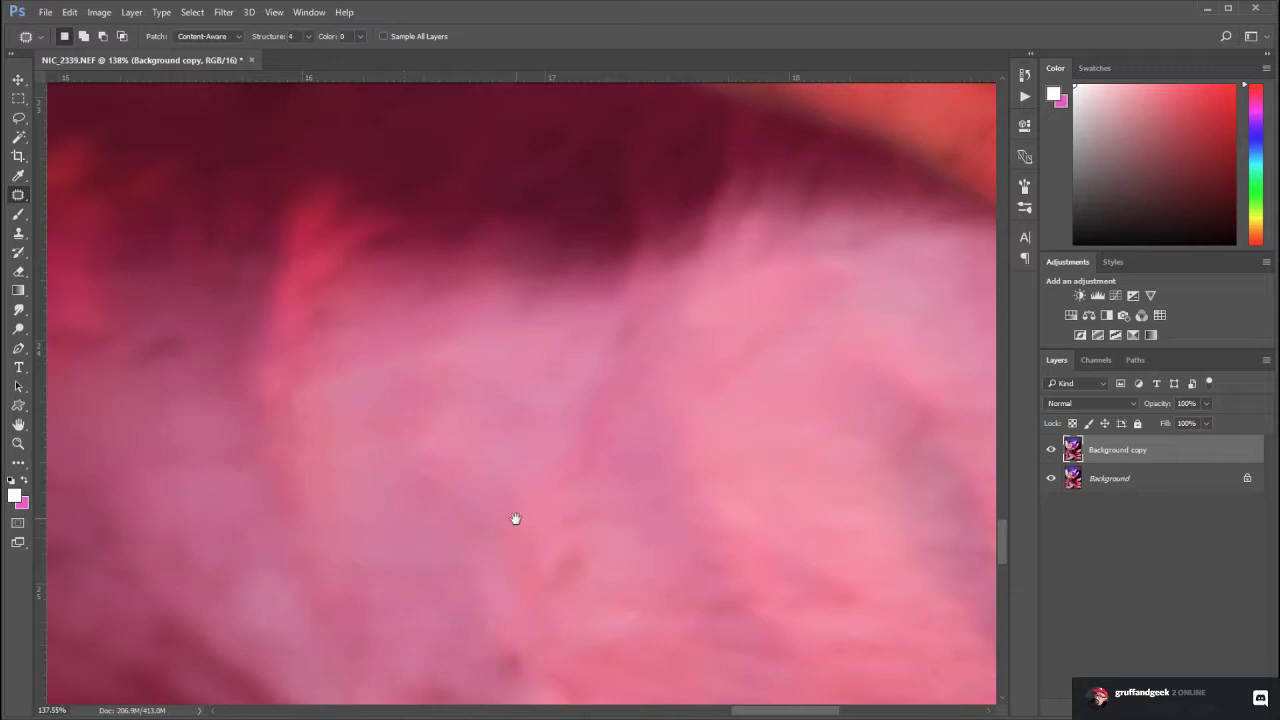
# Check the patched tail fur at 100%, and examine the corset, face, hair and full figure at several magnifications
pyautogui.moveTo(516, 519); pyautogui.dragTo(686, 309)
pyautogui.doubleClick(20, 446)
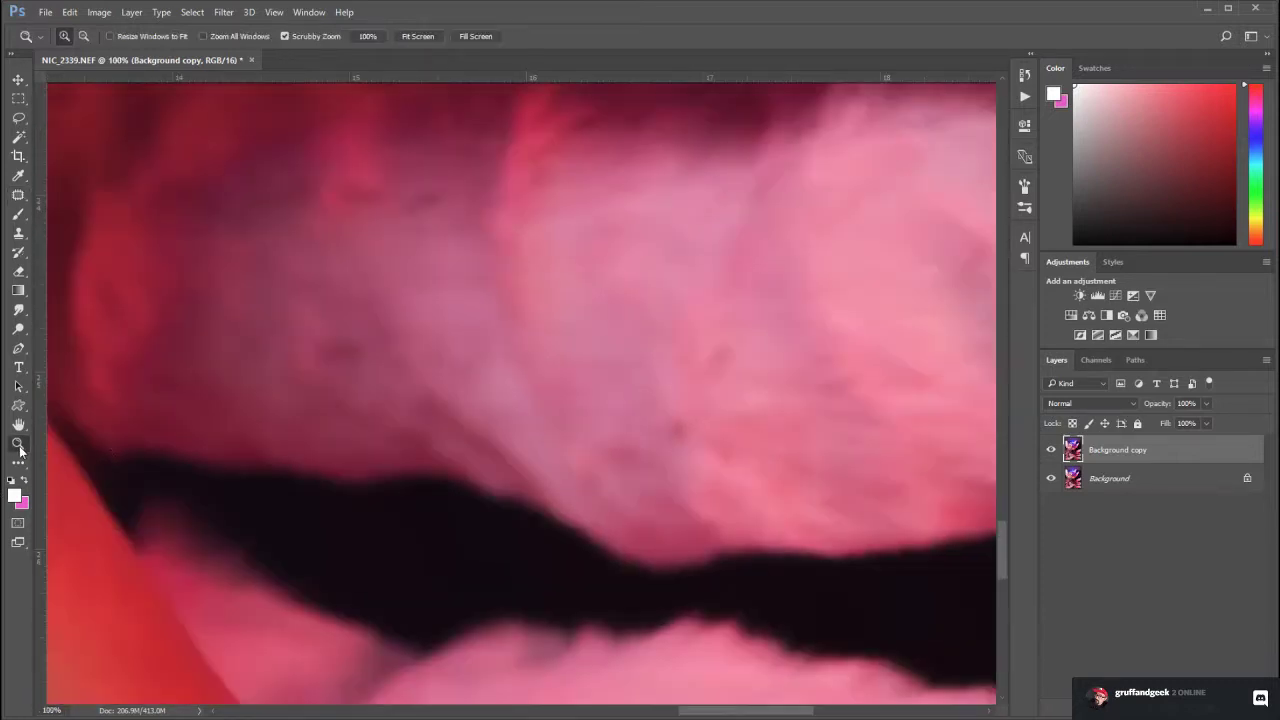
pyautogui.moveTo(774, 401); pyautogui.dragTo(737, 530)
pyautogui.moveTo(420, 383); pyautogui.dragTo(635, 612)
pyautogui.moveTo(455, 350); pyautogui.dragTo(513, 550)
pyautogui.scroll(-10, 513, 550)
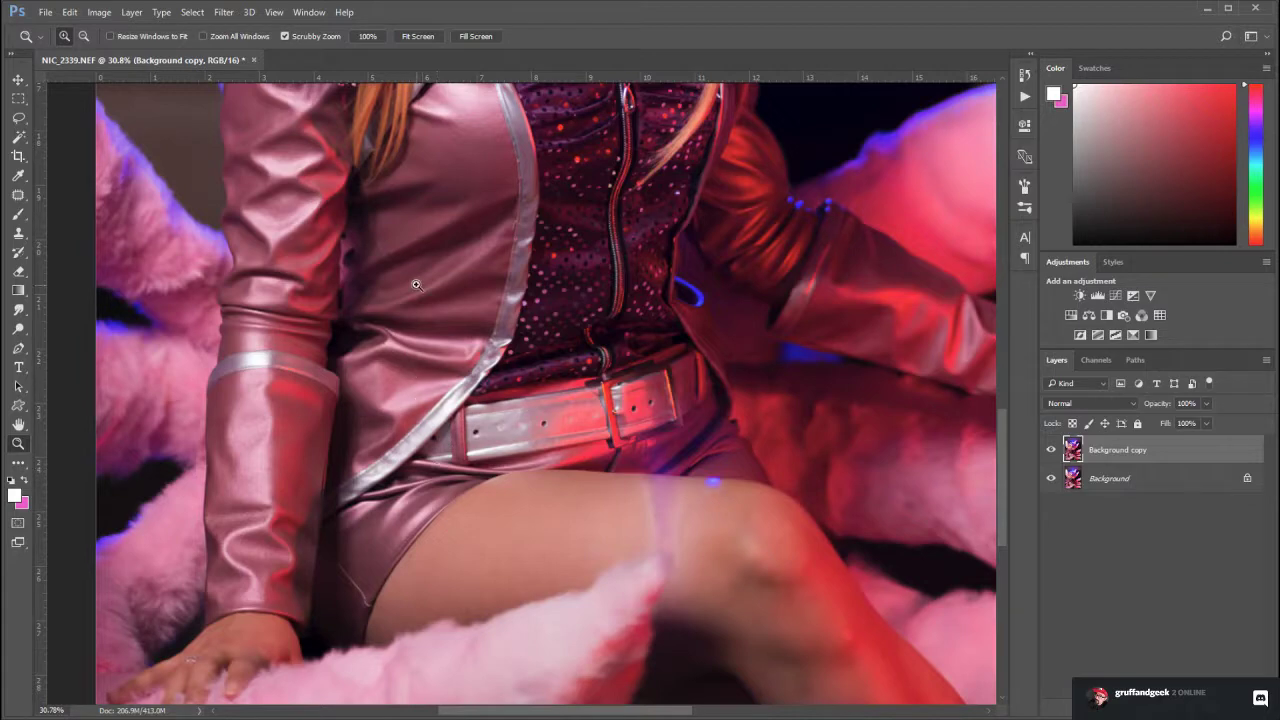
pyautogui.moveTo(416, 285); pyautogui.dragTo(484, 320)
pyautogui.moveTo(711, 234); pyautogui.dragTo(643, 294)
pyautogui.moveTo(762, 544); pyautogui.dragTo(550, 446)
pyautogui.scroll(6, 549, 430)
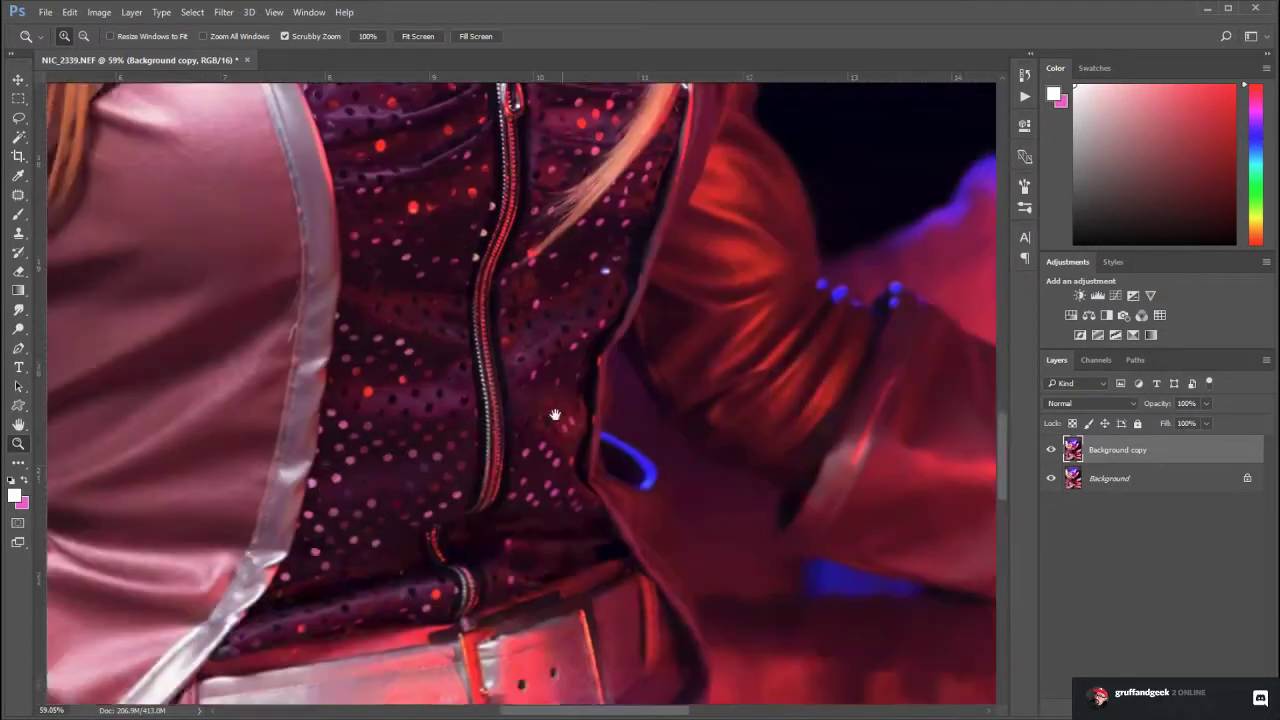
pyautogui.hscroll(2, 600, 420)
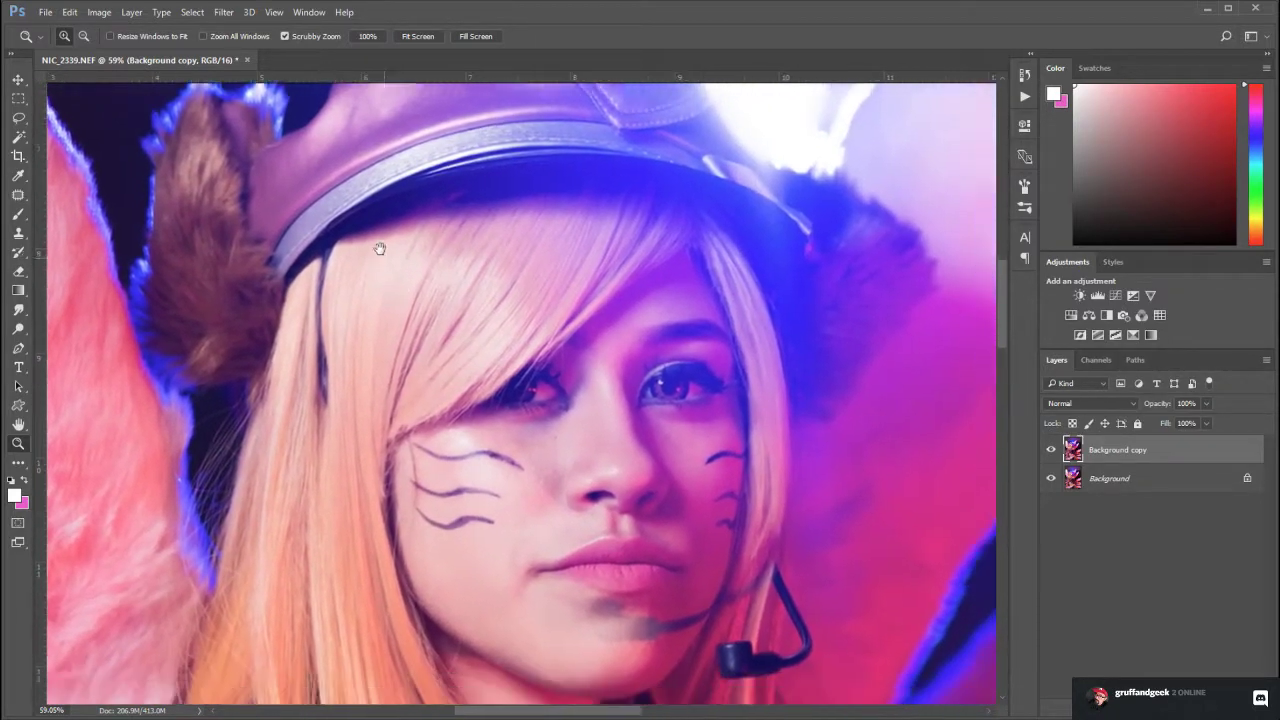
pyautogui.moveTo(380, 248); pyautogui.dragTo(488, 183)
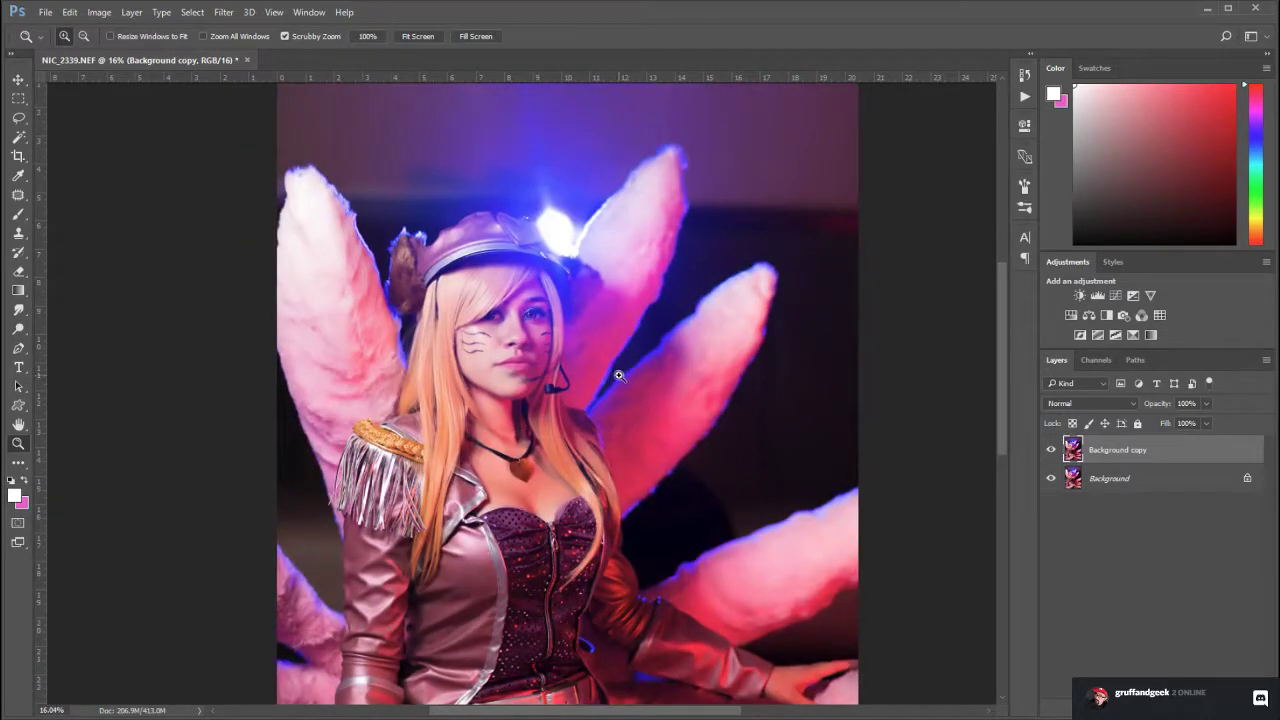
pyautogui.moveTo(619, 375); pyautogui.dragTo(611, 370)
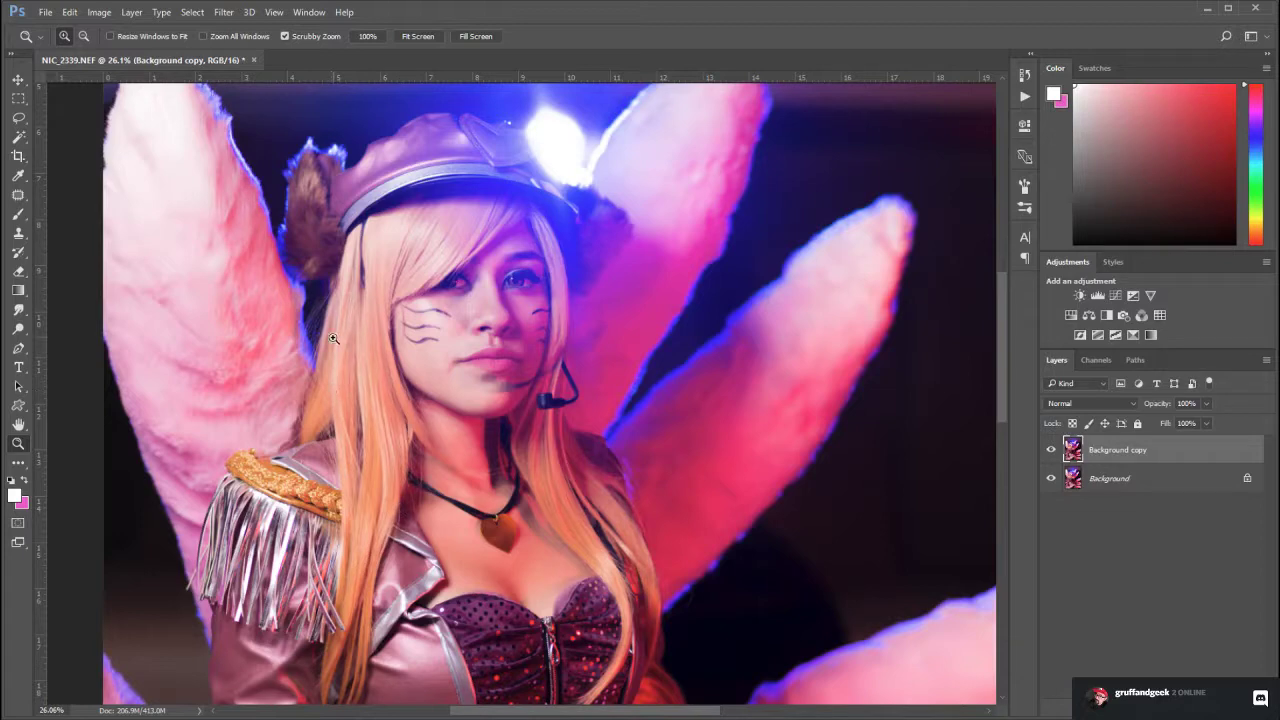
# Examine the face, neck, necklace, hair, headset and jacket at several magnifications for remaining flaws
pyautogui.moveTo(481, 450); pyautogui.dragTo(511, 411)
pyautogui.moveTo(460, 547); pyautogui.dragTo(529, 509)
pyautogui.moveTo(347, 450); pyautogui.dragTo(341, 619)
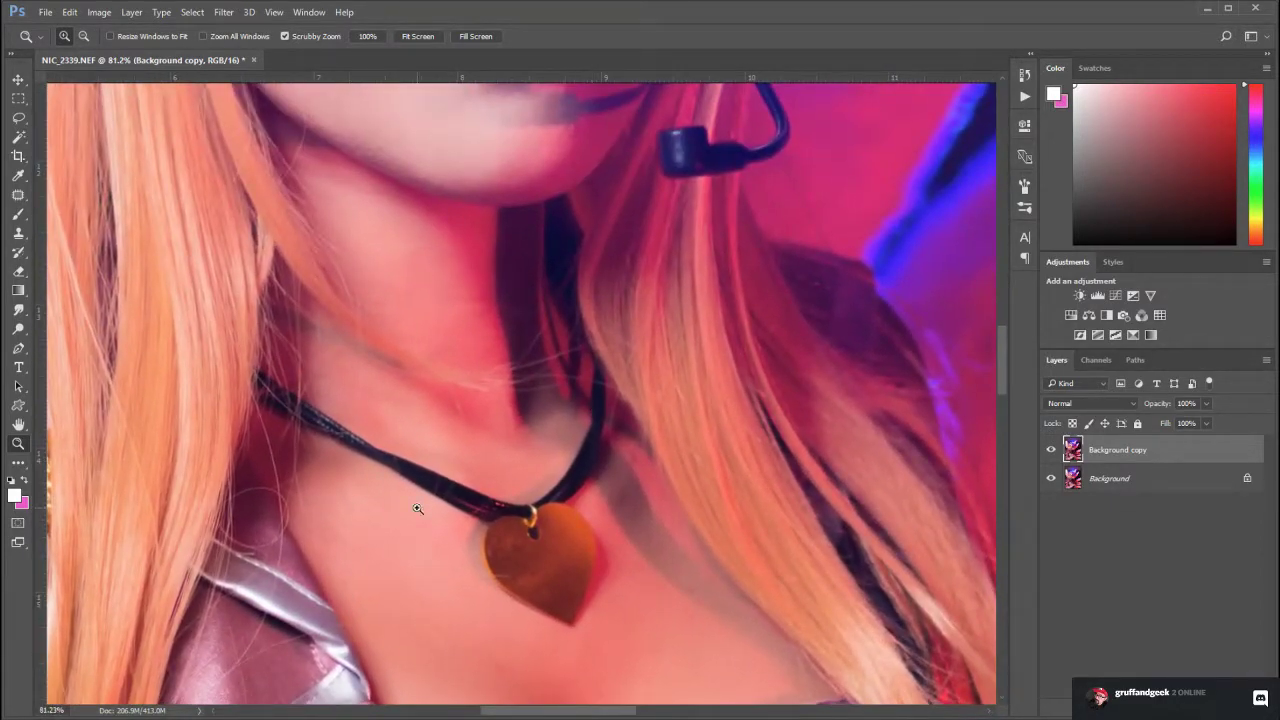
pyautogui.moveTo(314, 455); pyautogui.dragTo(299, 458)
pyautogui.moveTo(290, 547); pyautogui.dragTo(454, 346)
pyautogui.moveTo(421, 414); pyautogui.dragTo(332, 416)
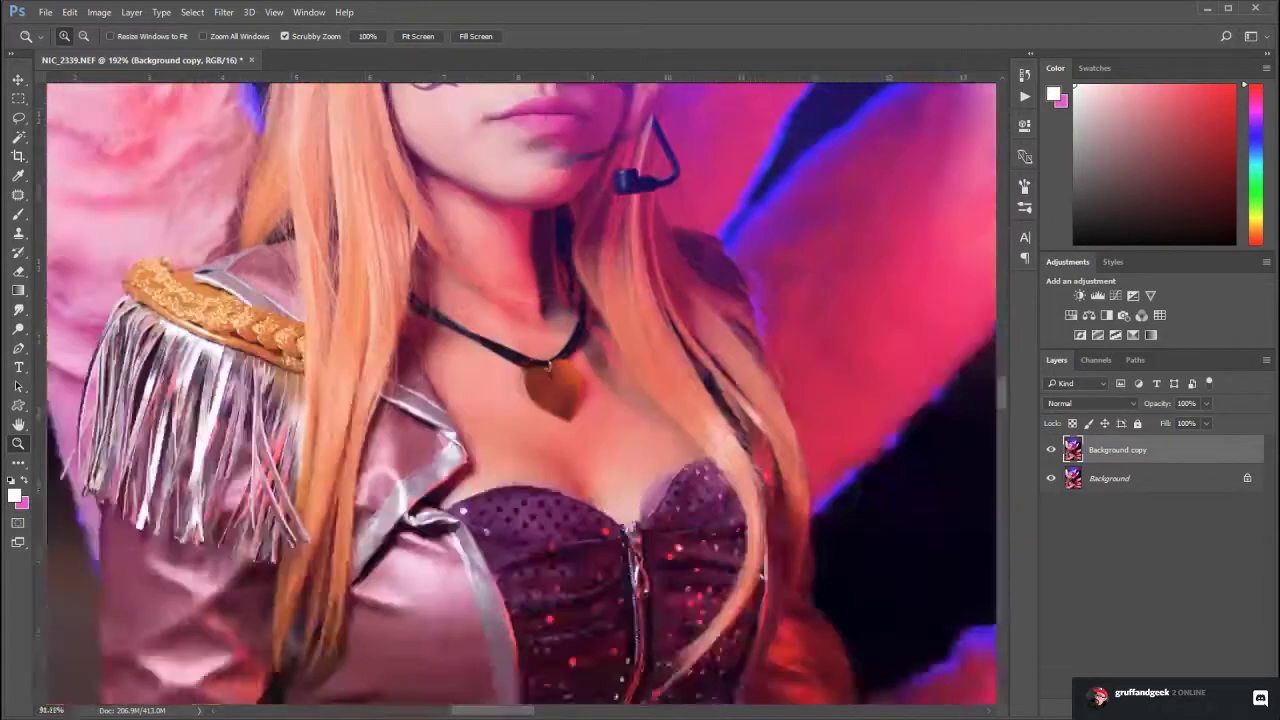
pyautogui.scroll(2, 432, 410)
pyautogui.moveTo(465, 442); pyautogui.dragTo(345, 637)
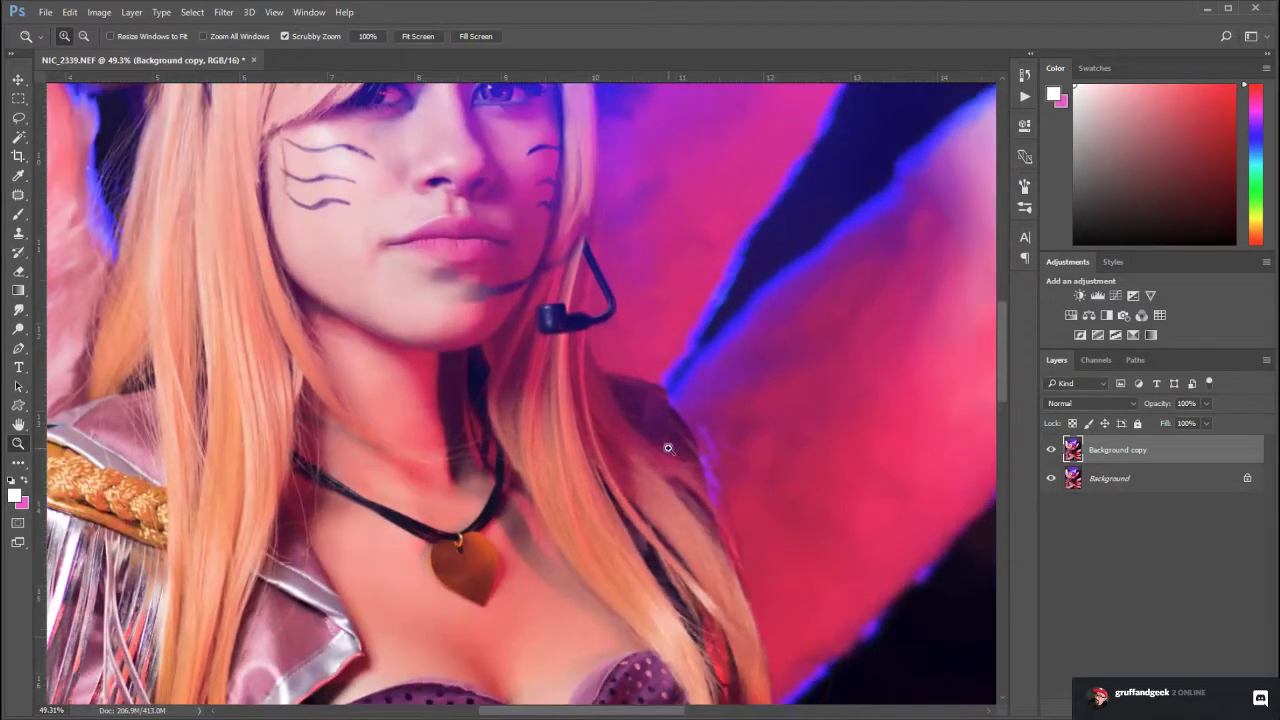
pyautogui.scroll(2, 698, 440)
pyautogui.scroll(4, 700, 449)
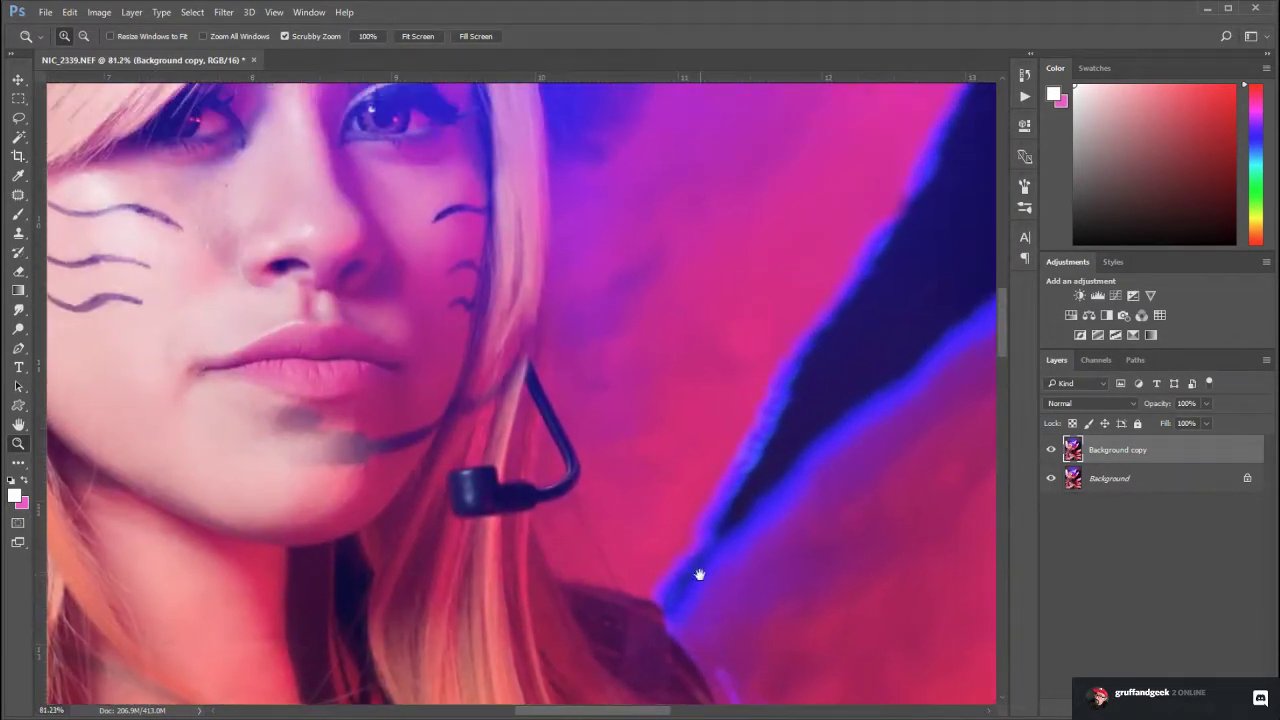
pyautogui.scroll(1, 652, 352)
pyautogui.scroll(-2, 671, 414)
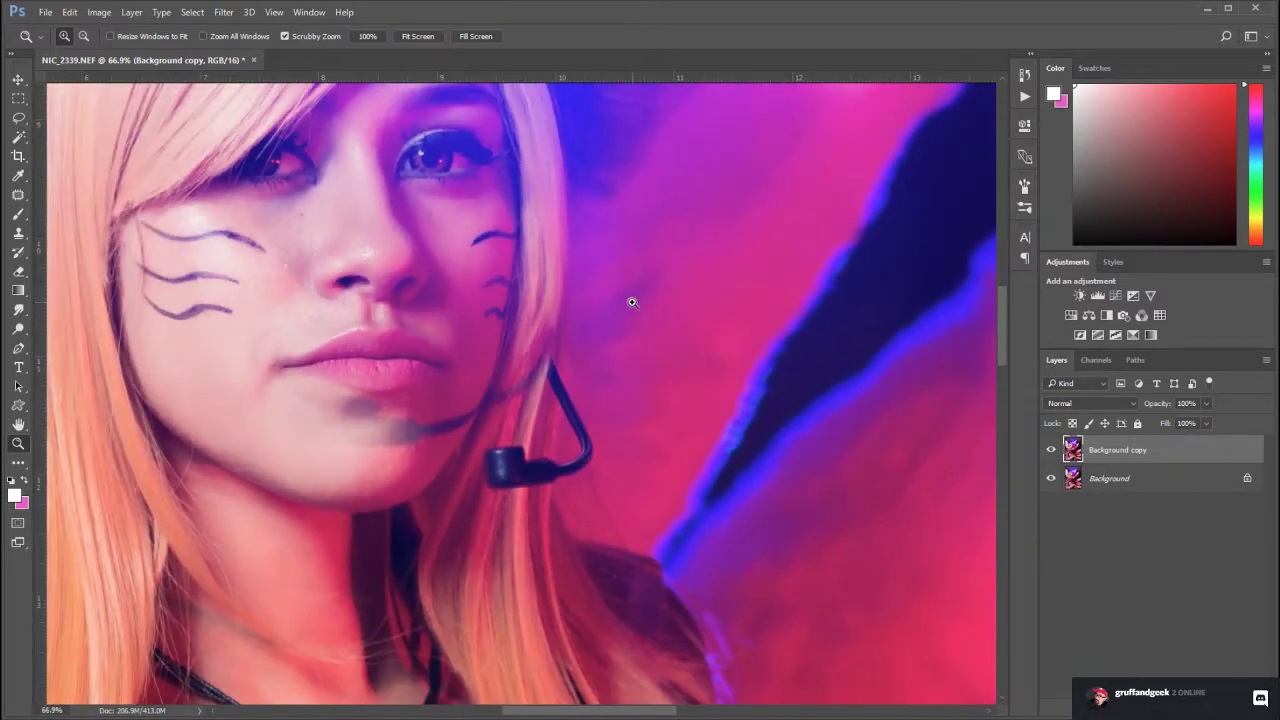
pyautogui.moveTo(629, 300); pyautogui.dragTo(643, 497)
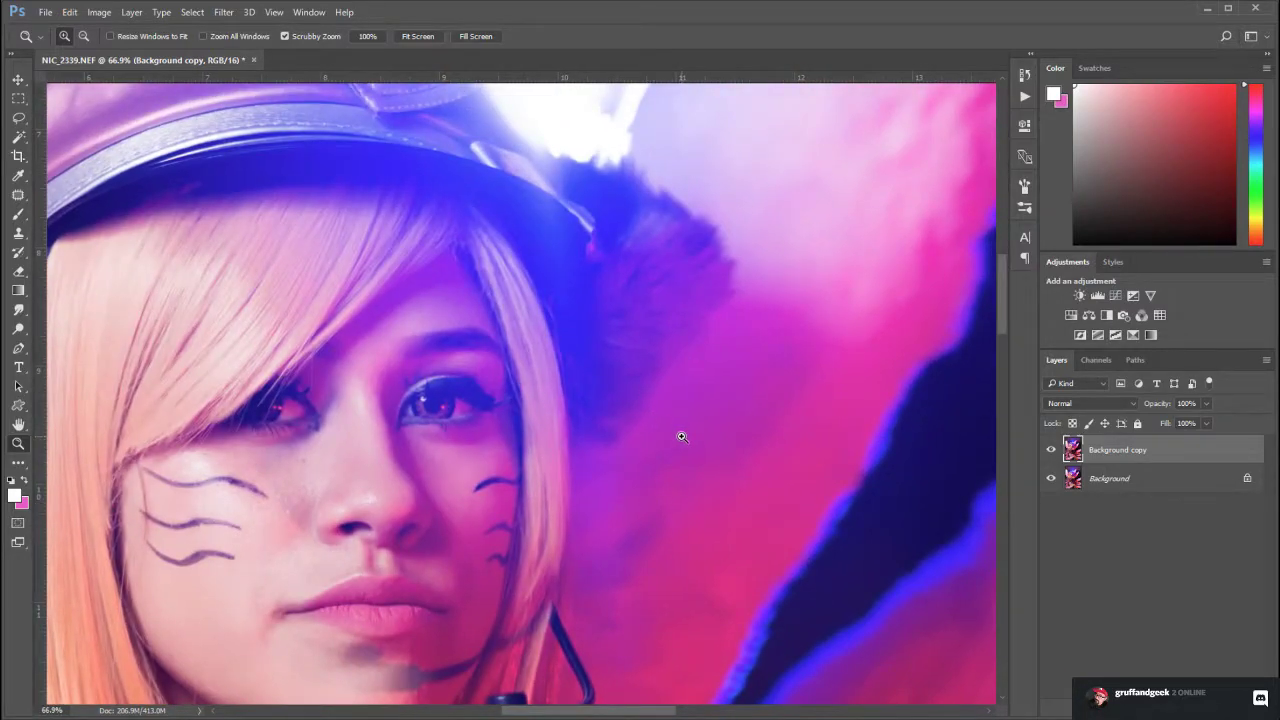
pyautogui.moveTo(631, 417); pyautogui.dragTo(548, 480)
pyautogui.moveTo(436, 537); pyautogui.dragTo(455, 257)
pyautogui.moveTo(473, 380); pyautogui.dragTo(478, 406)
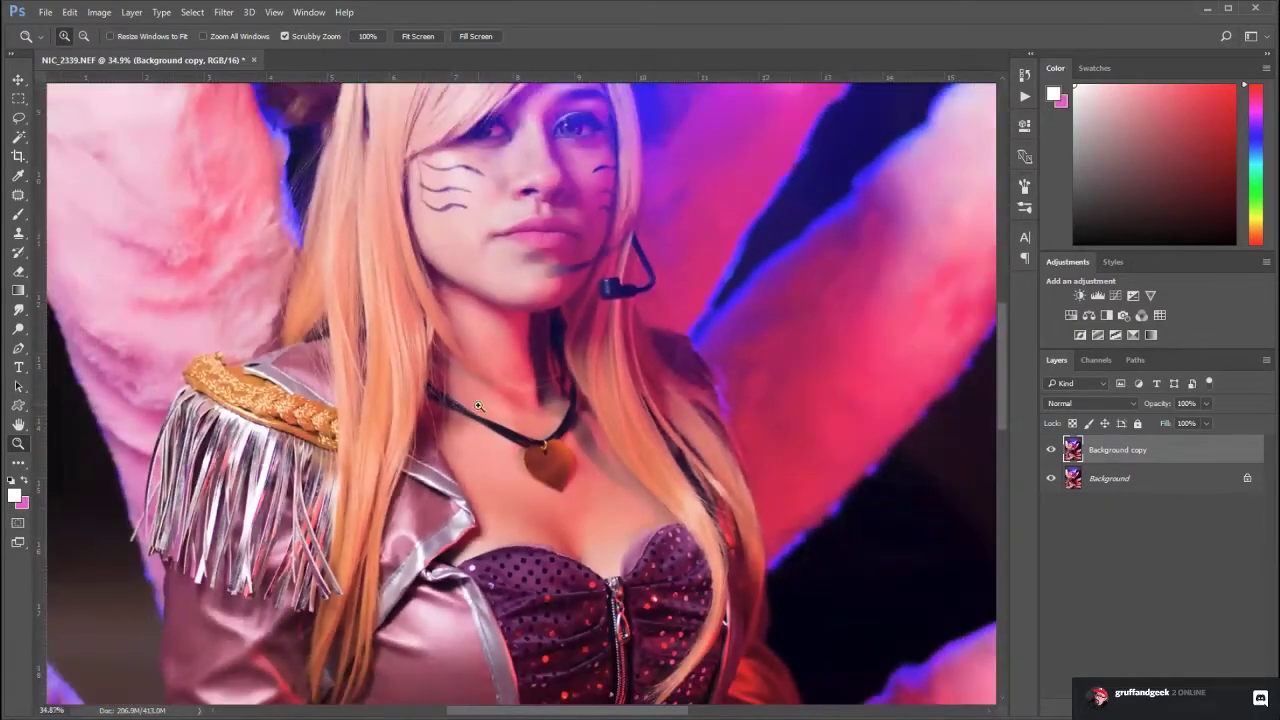
pyautogui.moveTo(406, 596); pyautogui.dragTo(465, 289)
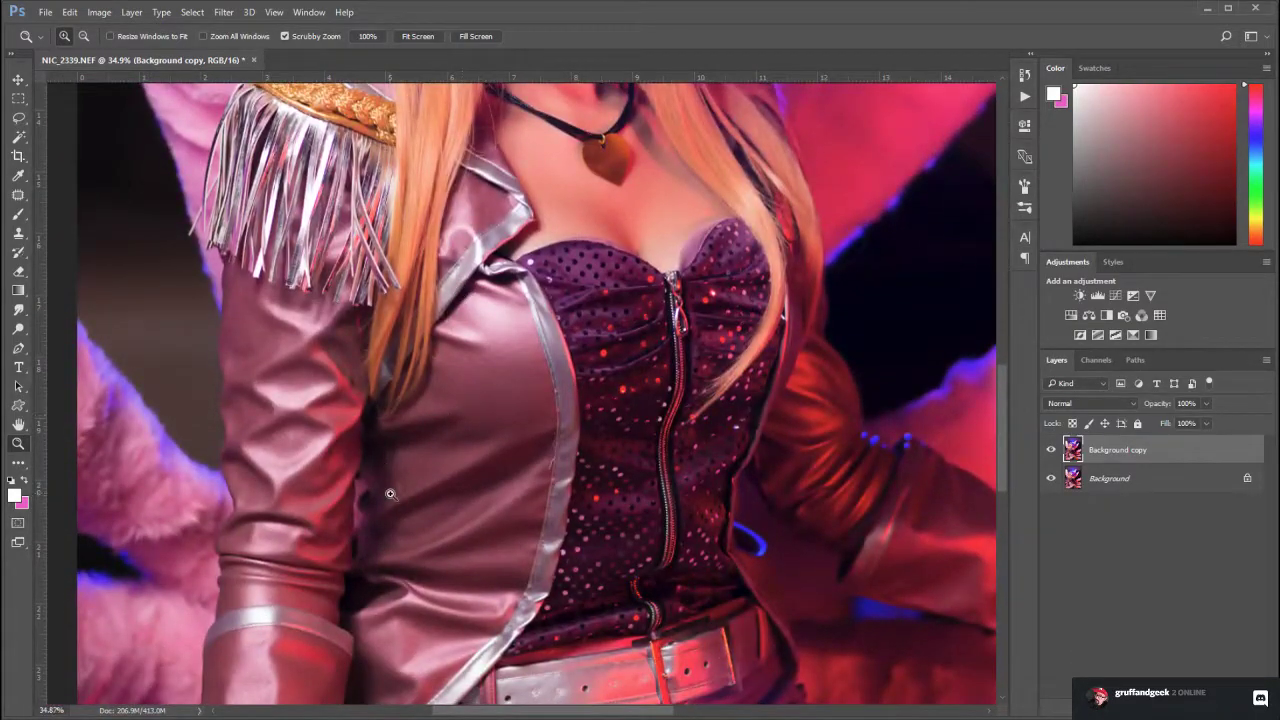
# Remove the lower part of the stray hair across the jacket front with the content-aware Spot Healing Brush
pyautogui.scroll(8, 449, 409)
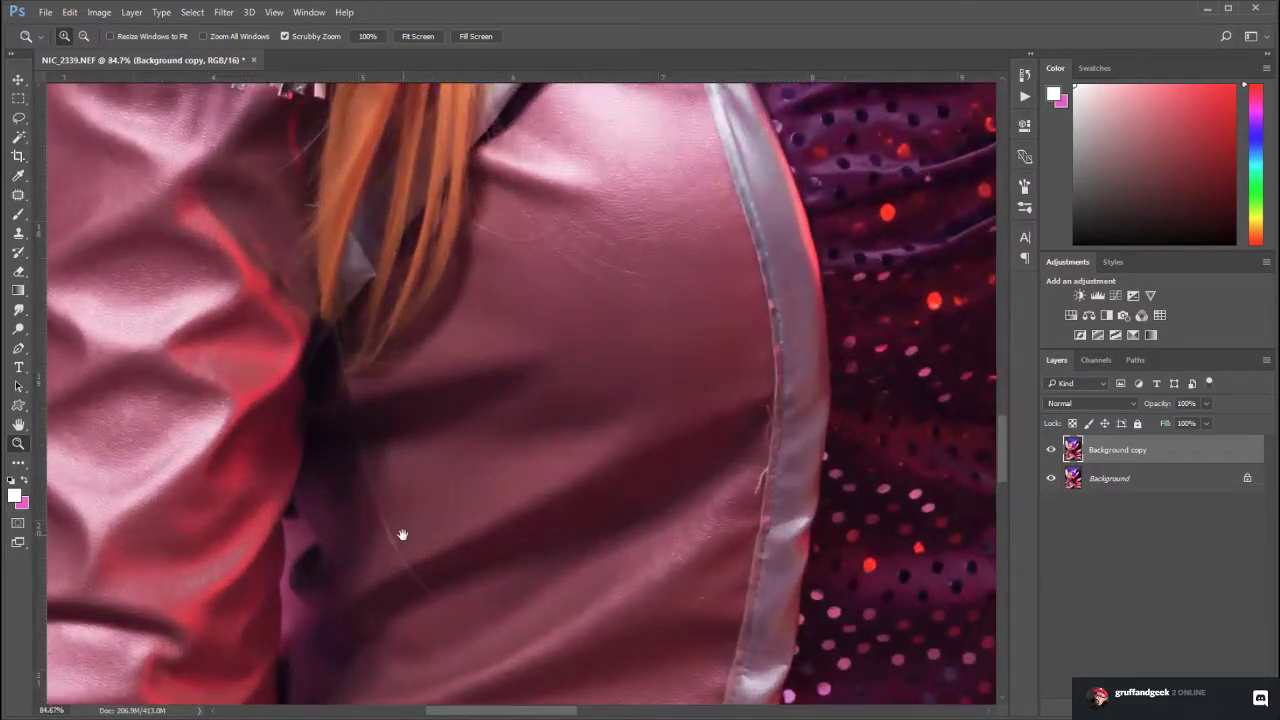
pyautogui.moveTo(403, 534); pyautogui.dragTo(505, 399)
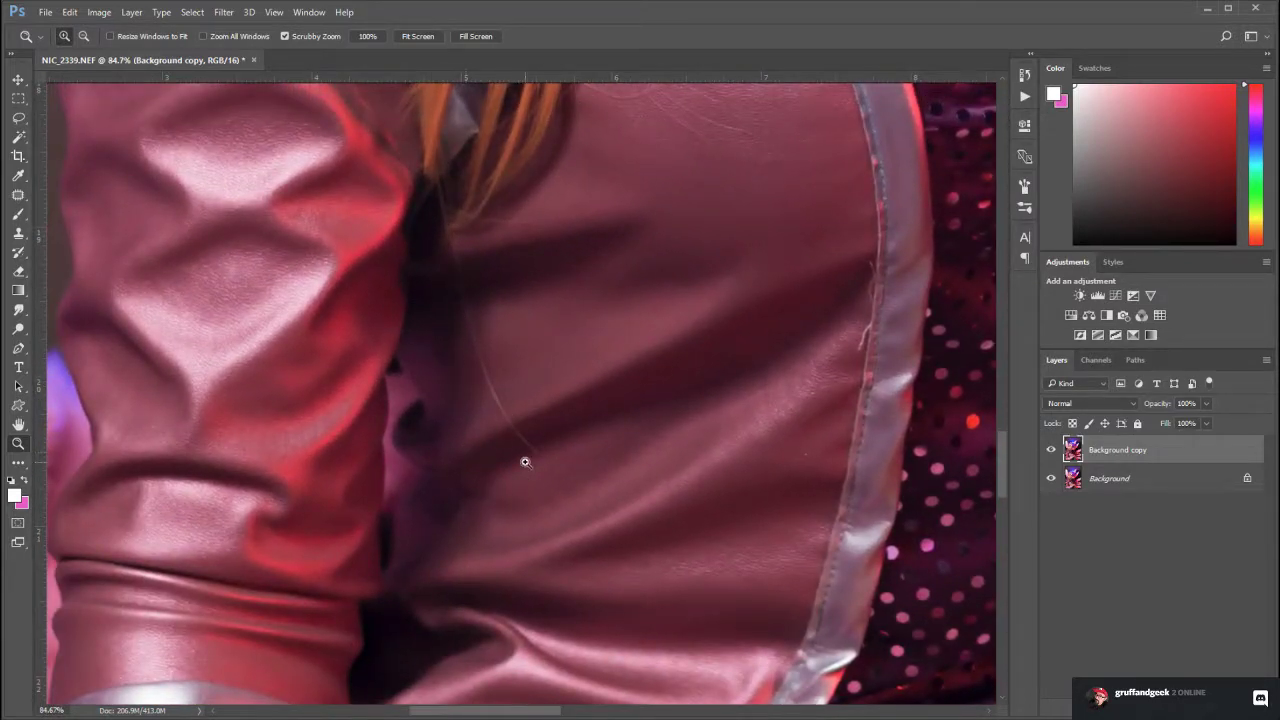
pyautogui.scroll(8, 523, 457)
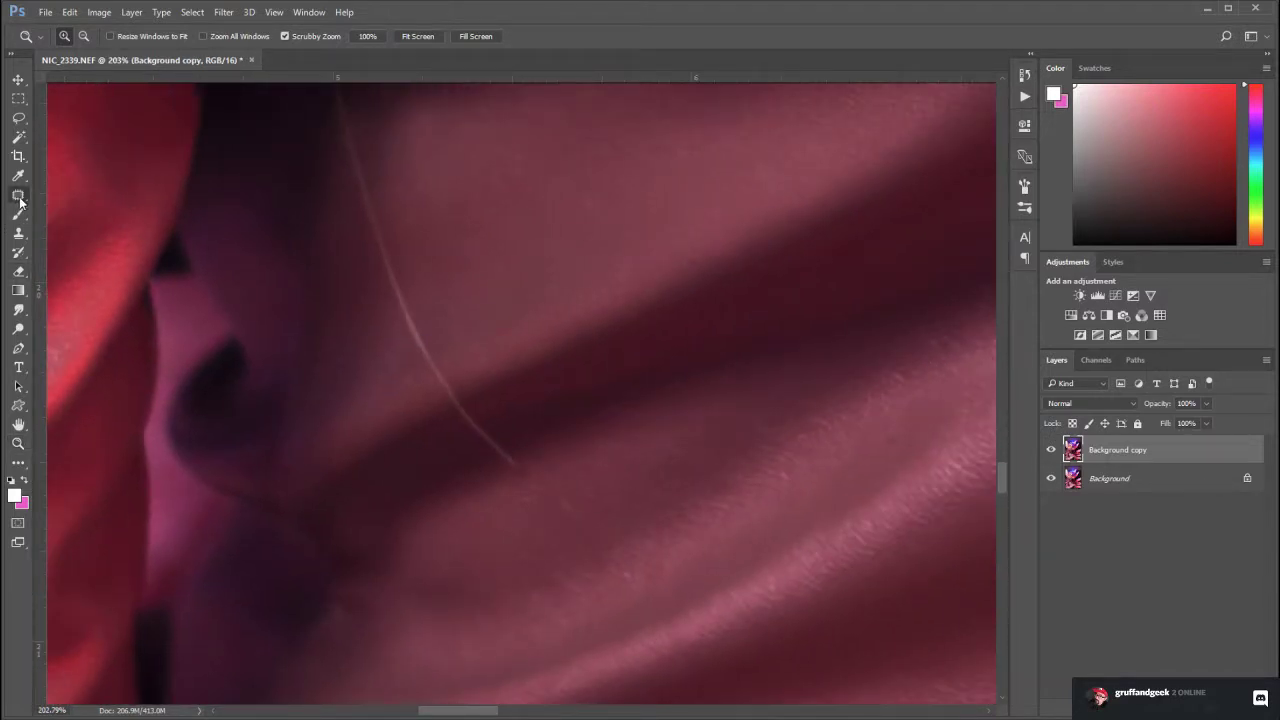
pyautogui.click(18, 195)
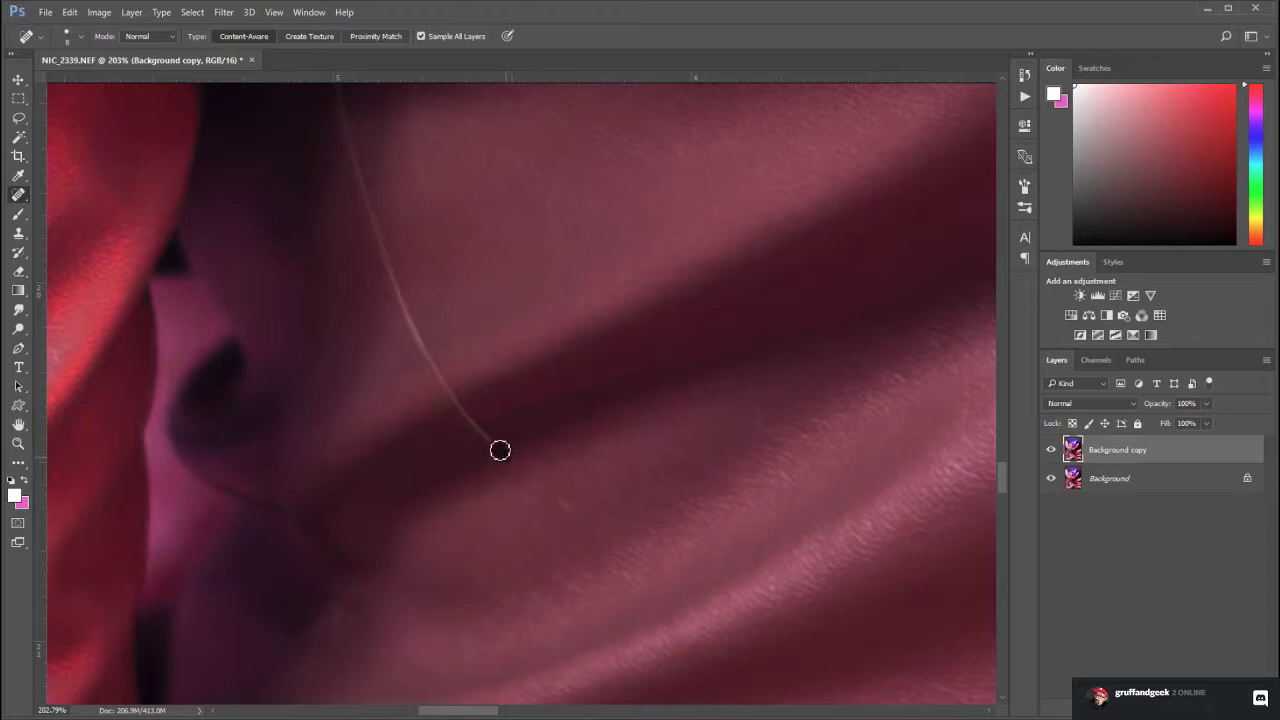
pyautogui.moveTo(500, 449)
pyautogui.mouseDown()
pyautogui.moveTo(423, 351)
pyautogui.moveTo(437, 366)
pyautogui.mouseUp()
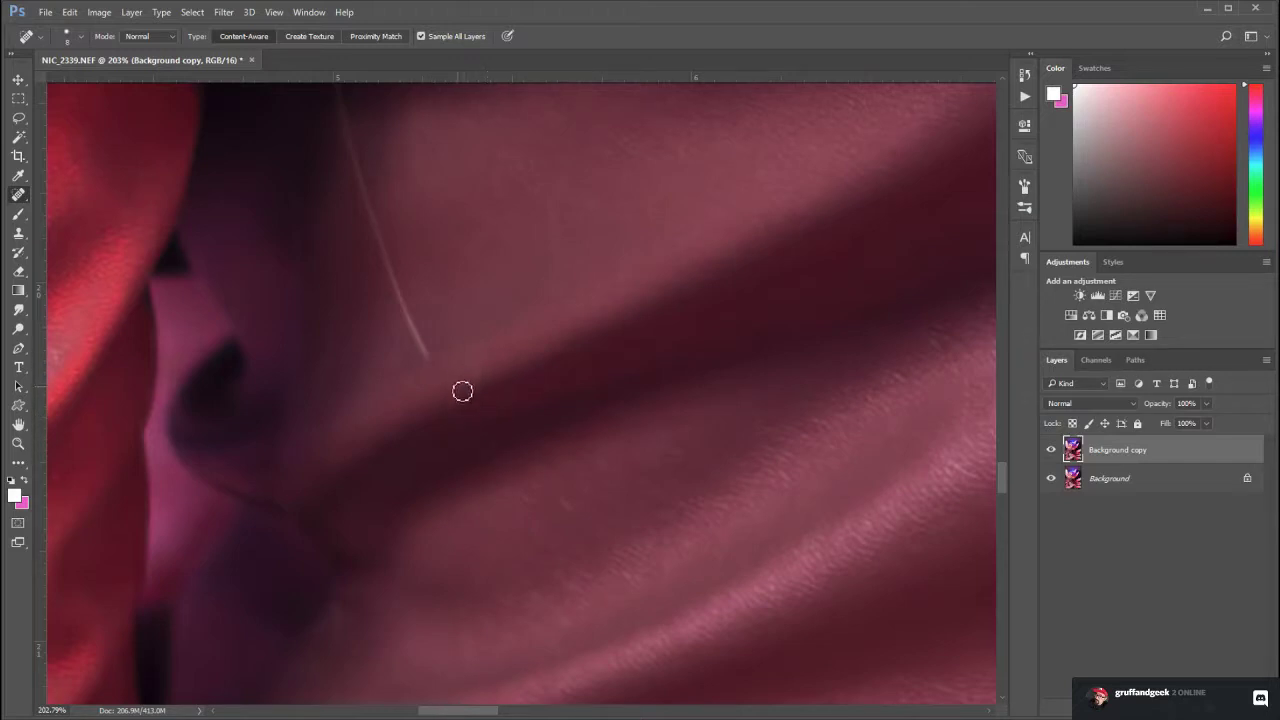
pyautogui.moveTo(446, 394)
pyautogui.mouseDown()
pyautogui.moveTo(469, 391)
pyautogui.moveTo(452, 404)
pyautogui.moveTo(411, 309)
pyautogui.mouseUp()
# Heal the rest of the stray hair up to the dark jacket fold beneath the blonde hair tips
pyautogui.moveTo(440, 368)
pyautogui.mouseDown()
pyautogui.moveTo(594, 441)
pyautogui.moveTo(553, 382)
pyautogui.moveTo(506, 227)
pyautogui.mouseUp()
pyautogui.click(551, 380)
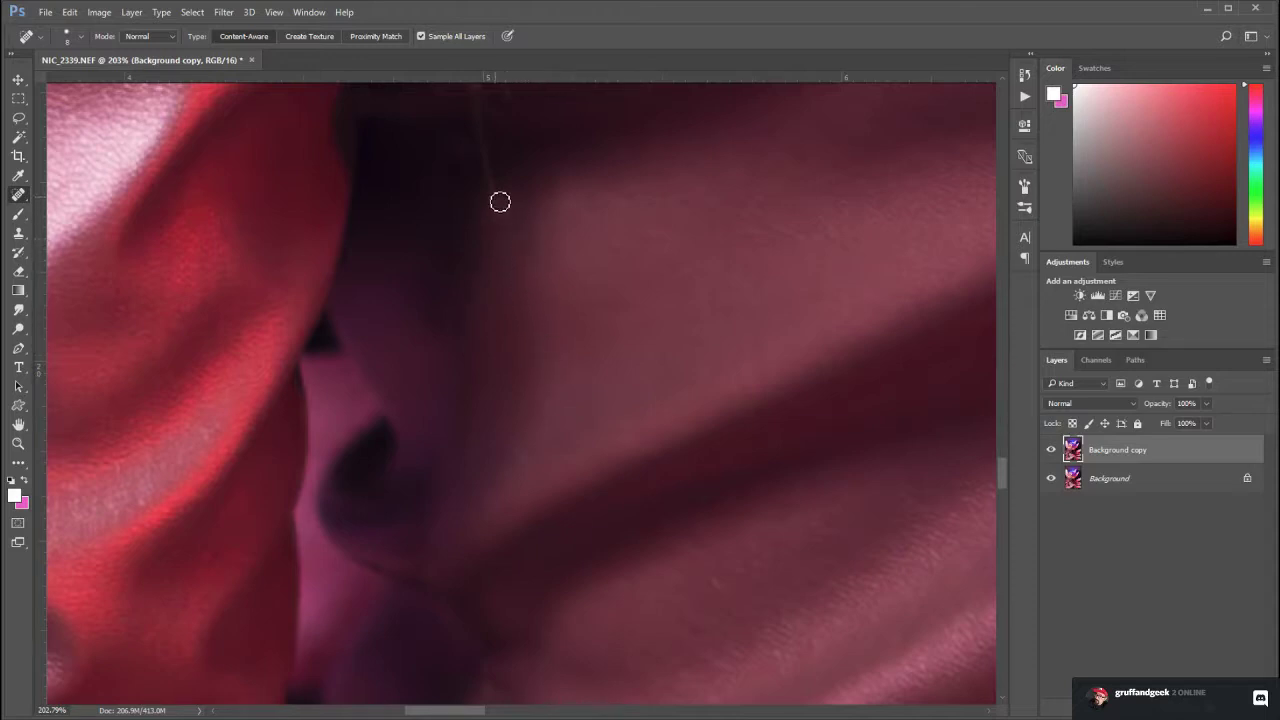
pyautogui.click(526, 328)
pyautogui.click(542, 399)
pyautogui.click(569, 424)
pyautogui.click(570, 419)
pyautogui.click(563, 381)
pyautogui.moveTo(568, 259); pyautogui.dragTo(686, 514)
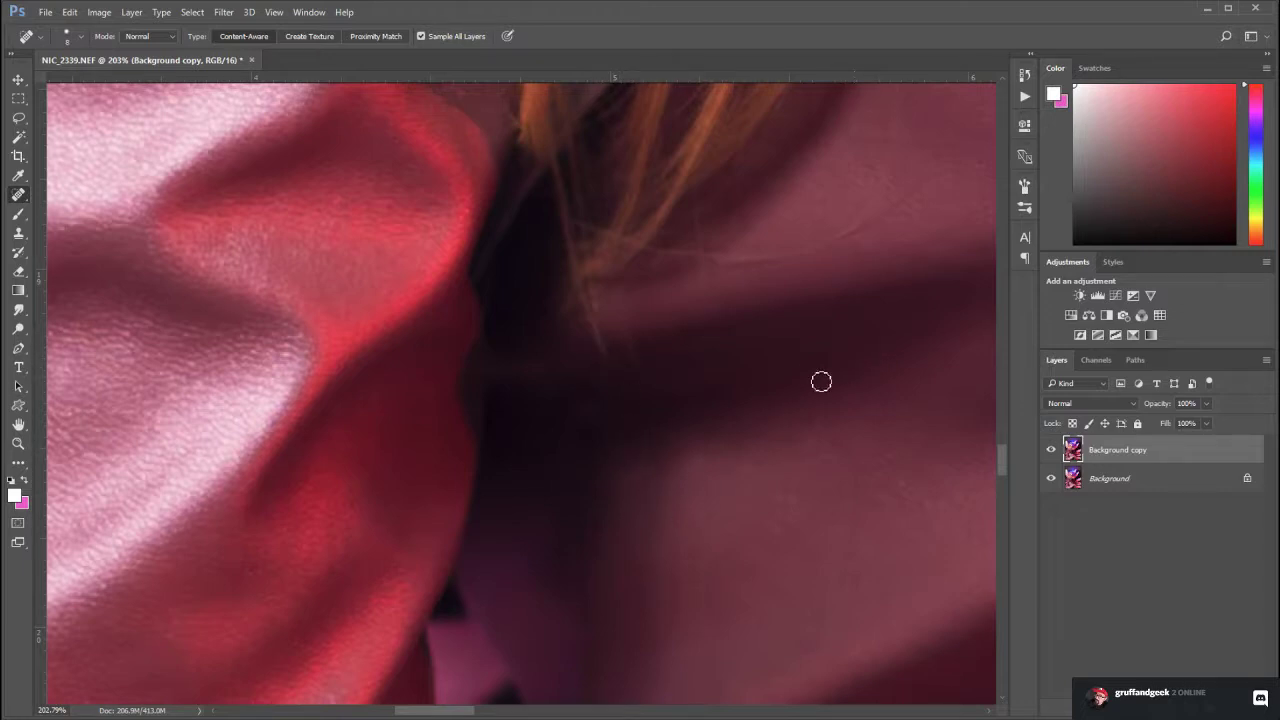
# Enlarge the Spot Healing Brush to size 13 and heal the small dark spot on the cheek beside the nose
pyautogui.doubleClick(18, 443)
pyautogui.moveTo(718, 515); pyautogui.dragTo(669, 520)
pyautogui.moveTo(800, 412); pyautogui.dragTo(430, 510)
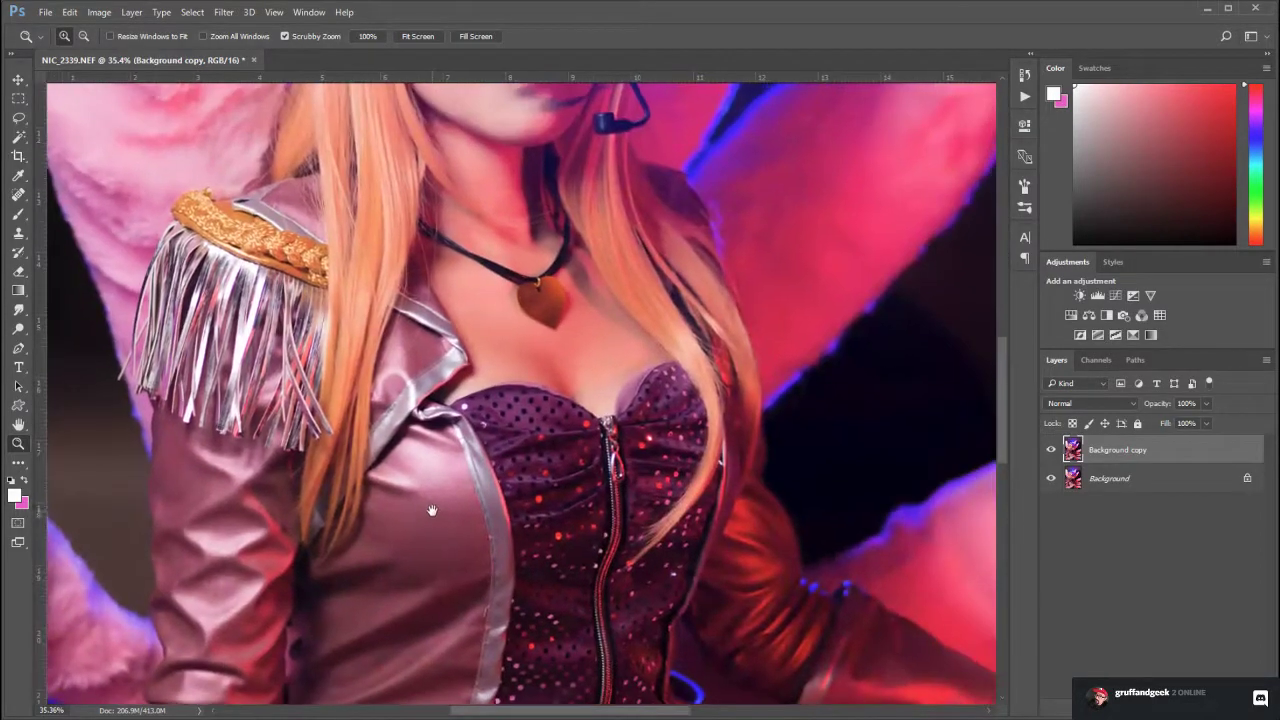
pyautogui.moveTo(520, 395); pyautogui.dragTo(552, 499)
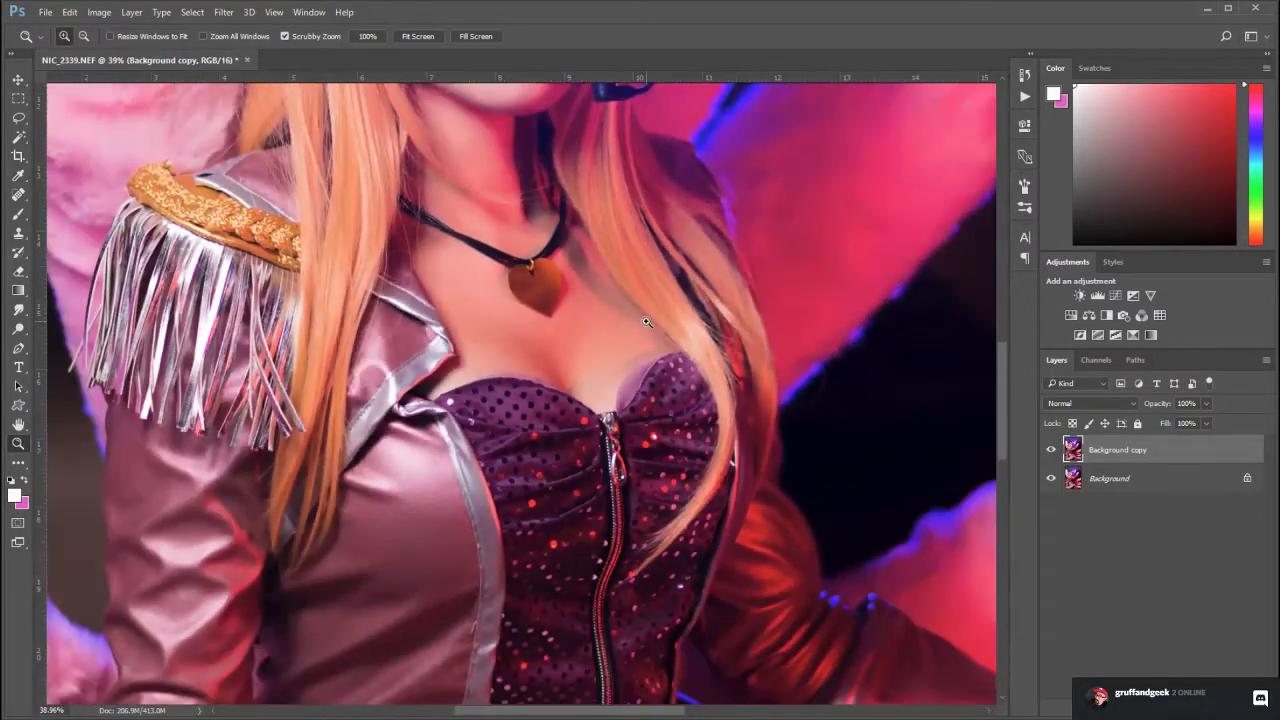
pyautogui.moveTo(647, 323); pyautogui.dragTo(616, 318)
pyautogui.moveTo(432, 255); pyautogui.dragTo(520, 450)
pyautogui.moveTo(509, 338); pyautogui.dragTo(522, 272)
pyautogui.click(19, 194)
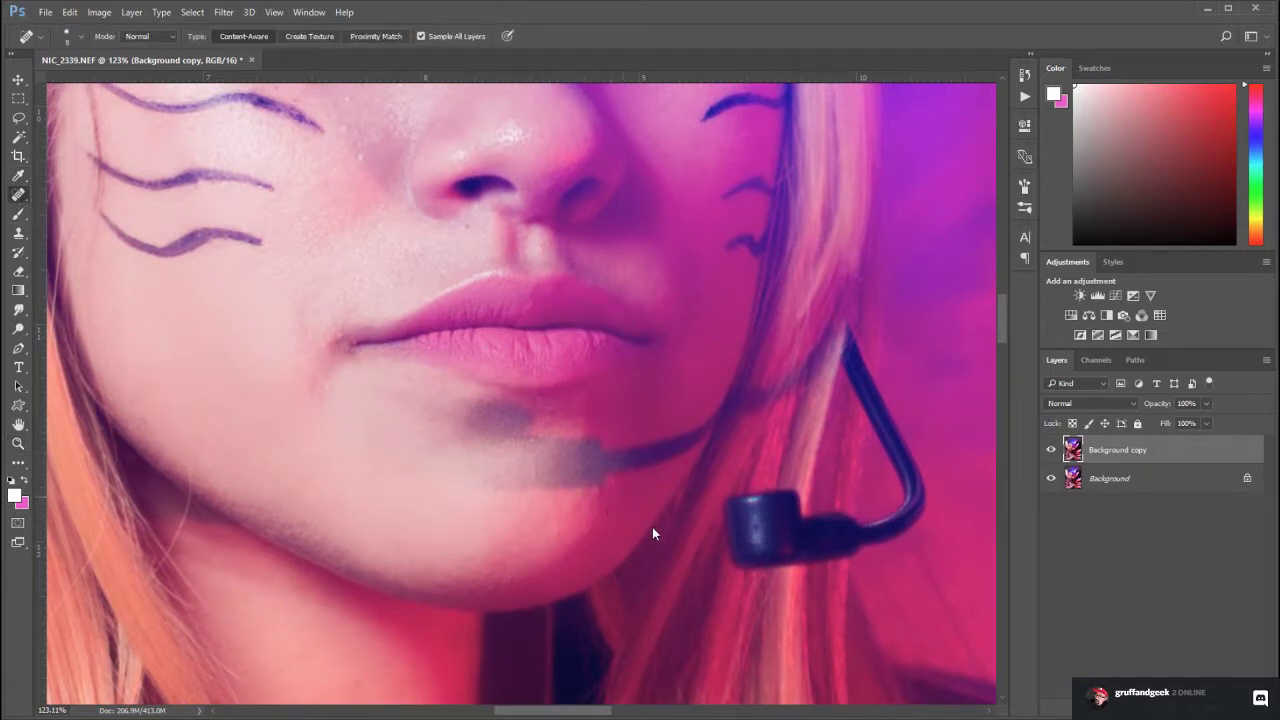
pyautogui.press(']')
pyautogui.moveTo(694, 363); pyautogui.dragTo(654, 614)
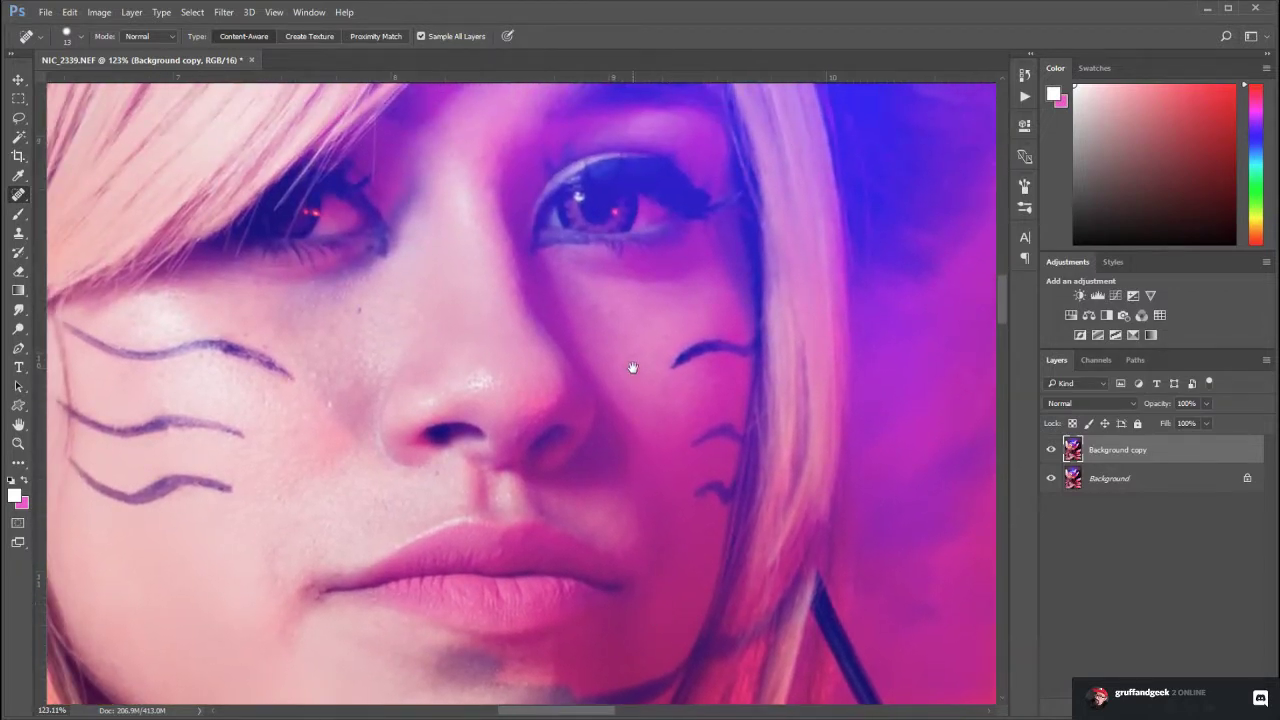
pyautogui.moveTo(634, 366); pyautogui.dragTo(629, 451)
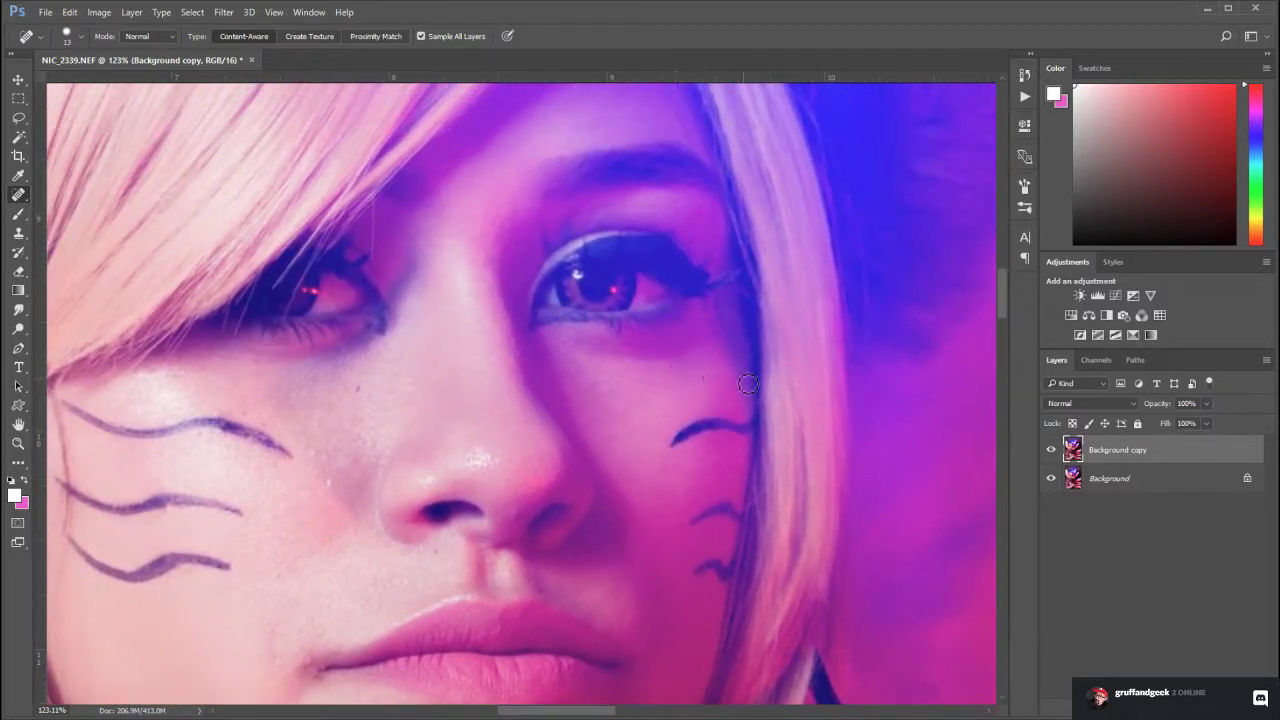
pyautogui.moveTo(400, 384); pyautogui.dragTo(422, 408)
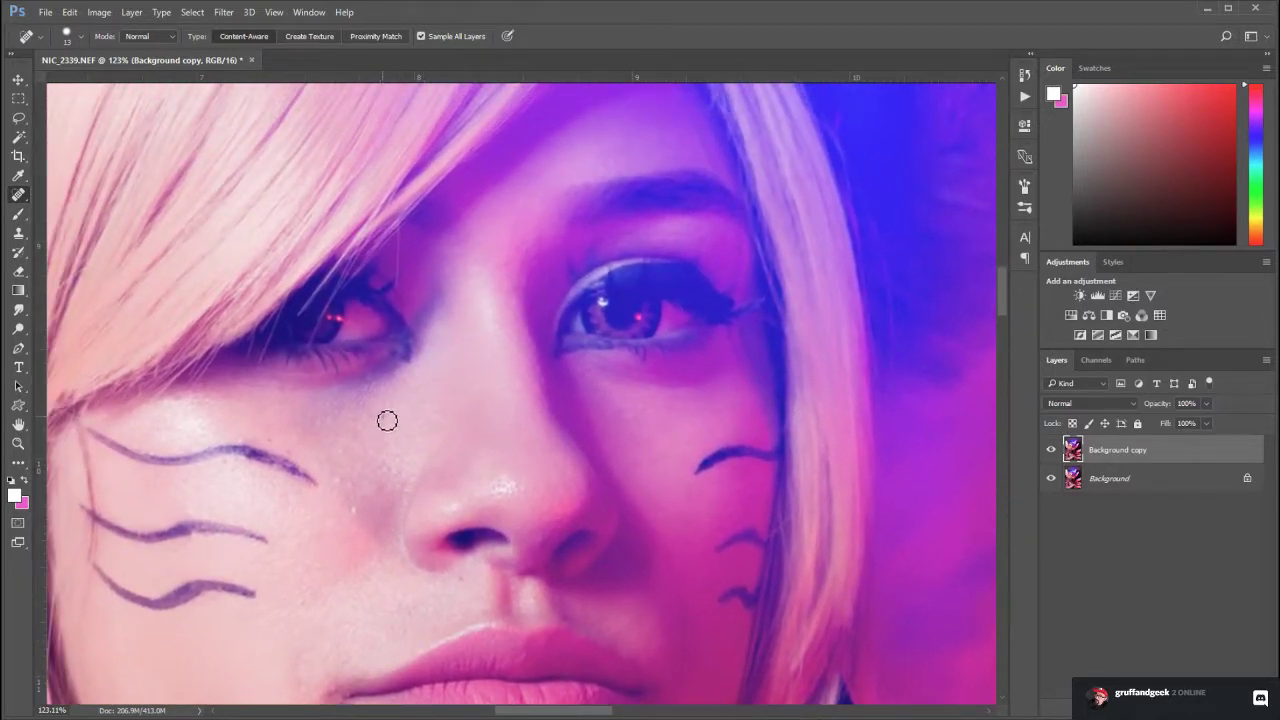
# Check the forehead, mouth, chin and neck up close, and review the upper body at low magnification
pyautogui.moveTo(532, 304); pyautogui.dragTo(457, 494)
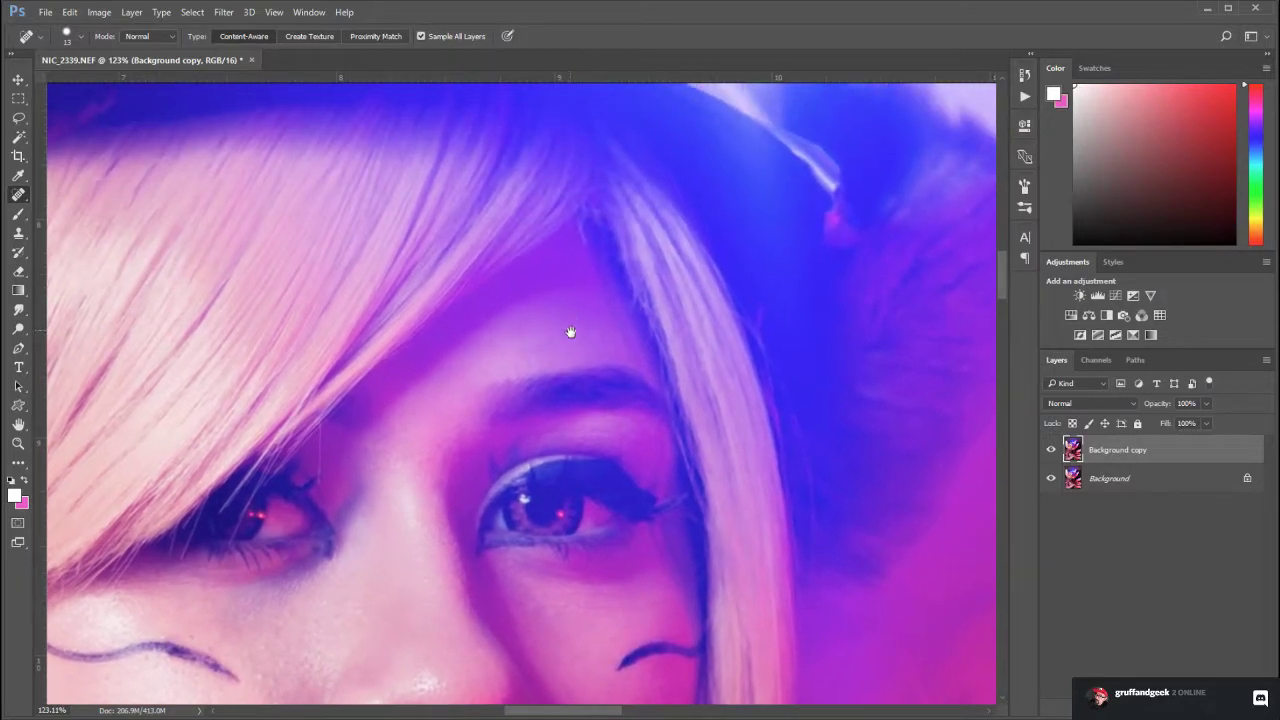
pyautogui.moveTo(571, 334); pyautogui.dragTo(694, 286)
pyautogui.moveTo(440, 497)
pyautogui.mouseDown()
pyautogui.moveTo(609, 309)
pyautogui.moveTo(420, 180)
pyautogui.moveTo(503, 351)
pyautogui.mouseUp()
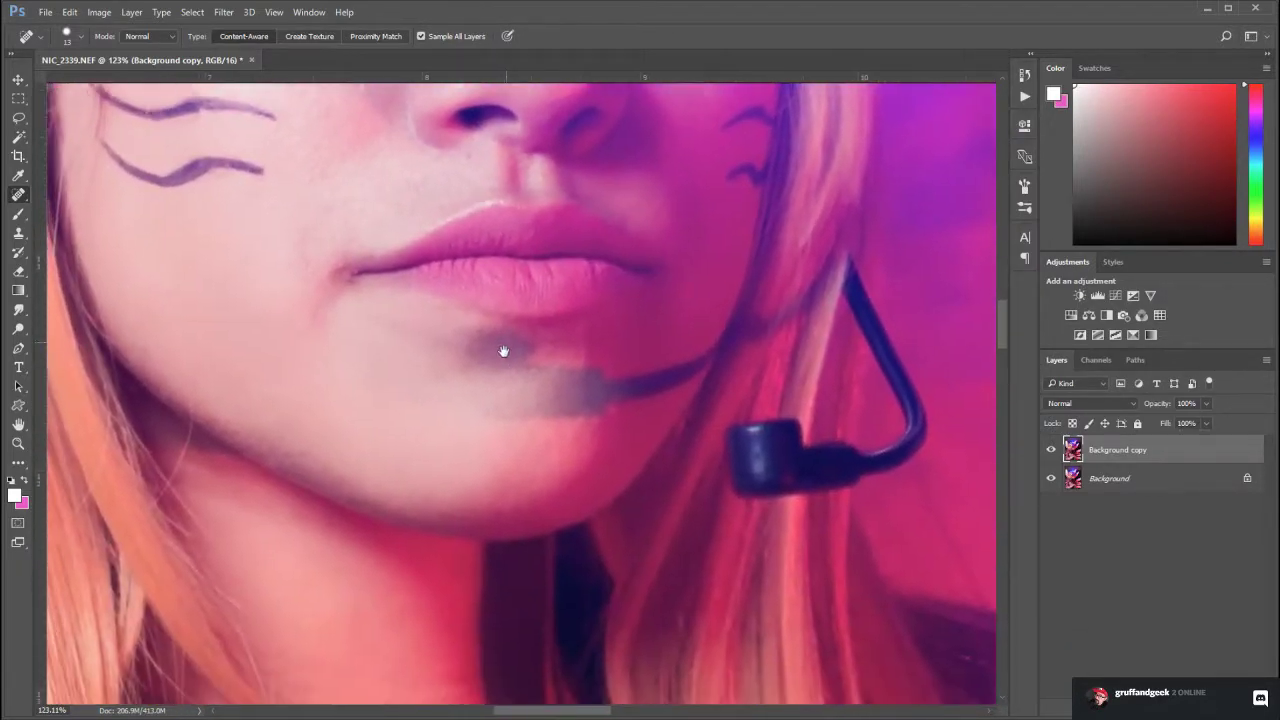
pyautogui.moveTo(494, 469)
pyautogui.mouseDown()
pyautogui.moveTo(594, 452)
pyautogui.moveTo(400, 445)
pyautogui.mouseUp()
pyautogui.doubleClick(18, 443)
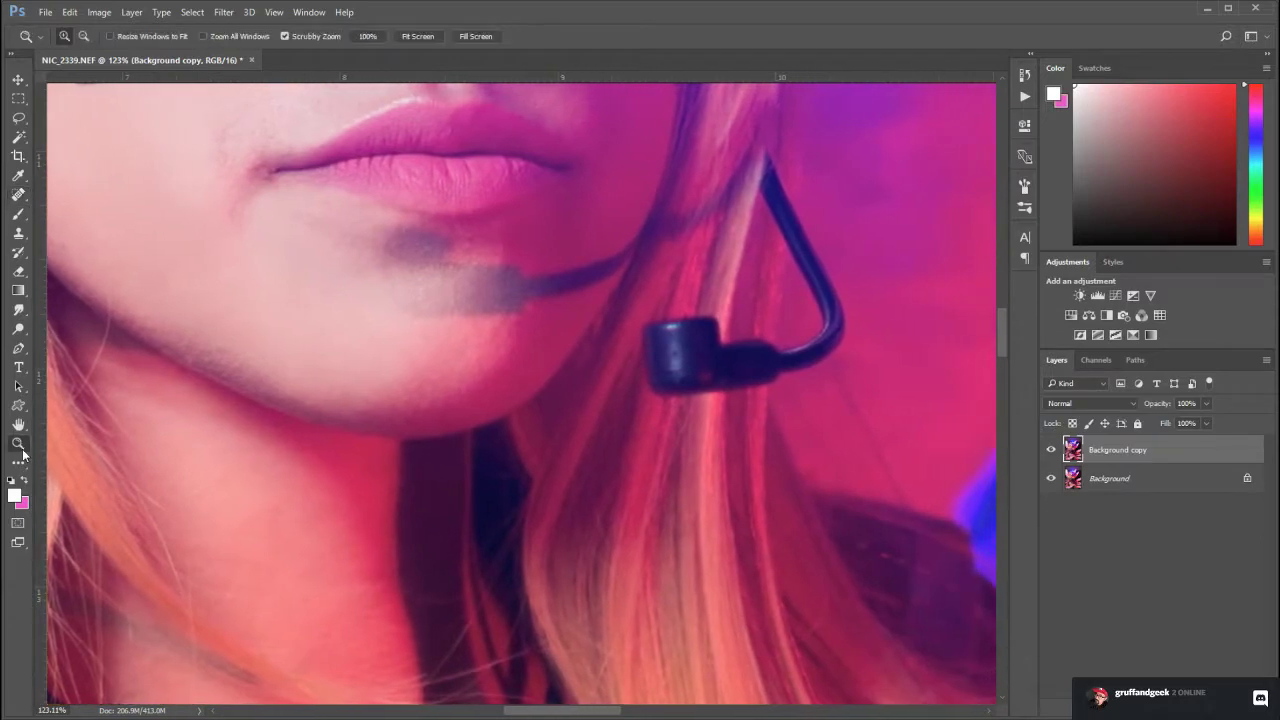
pyautogui.moveTo(641, 471)
pyautogui.mouseDown()
pyautogui.moveTo(600, 472)
pyautogui.moveTo(633, 477)
pyautogui.mouseUp()
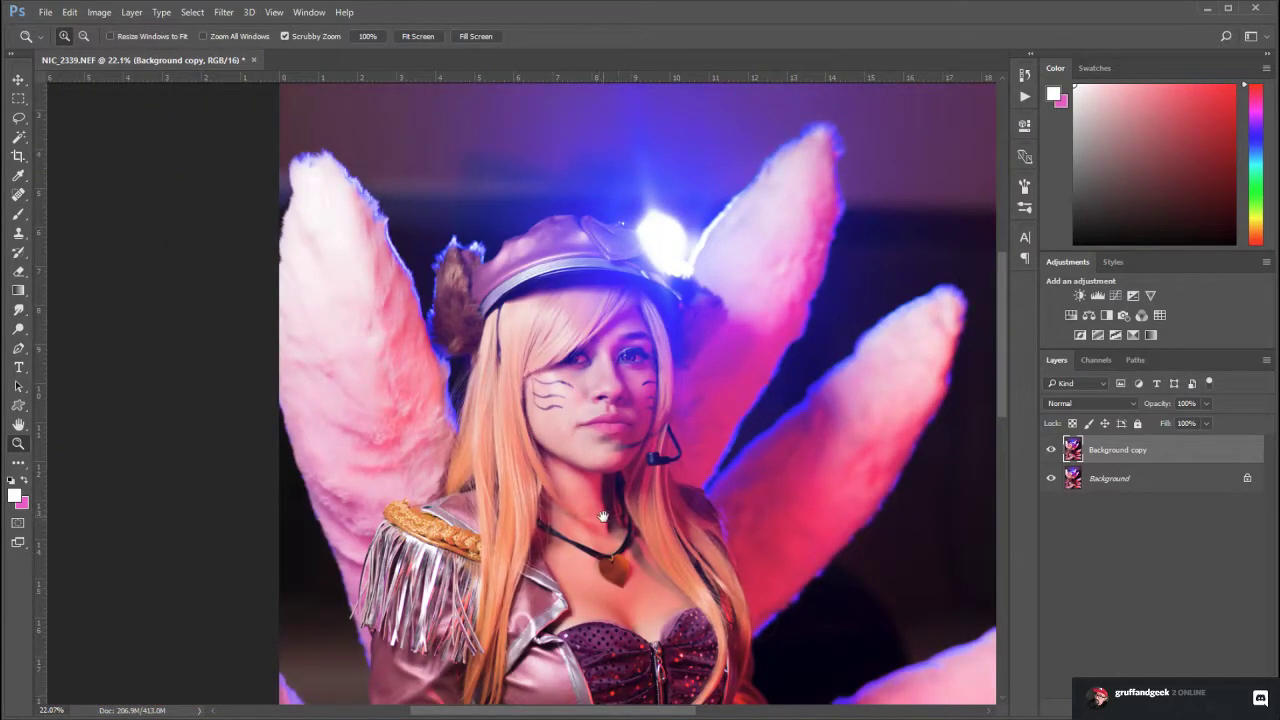
pyautogui.moveTo(603, 517); pyautogui.dragTo(535, 330)
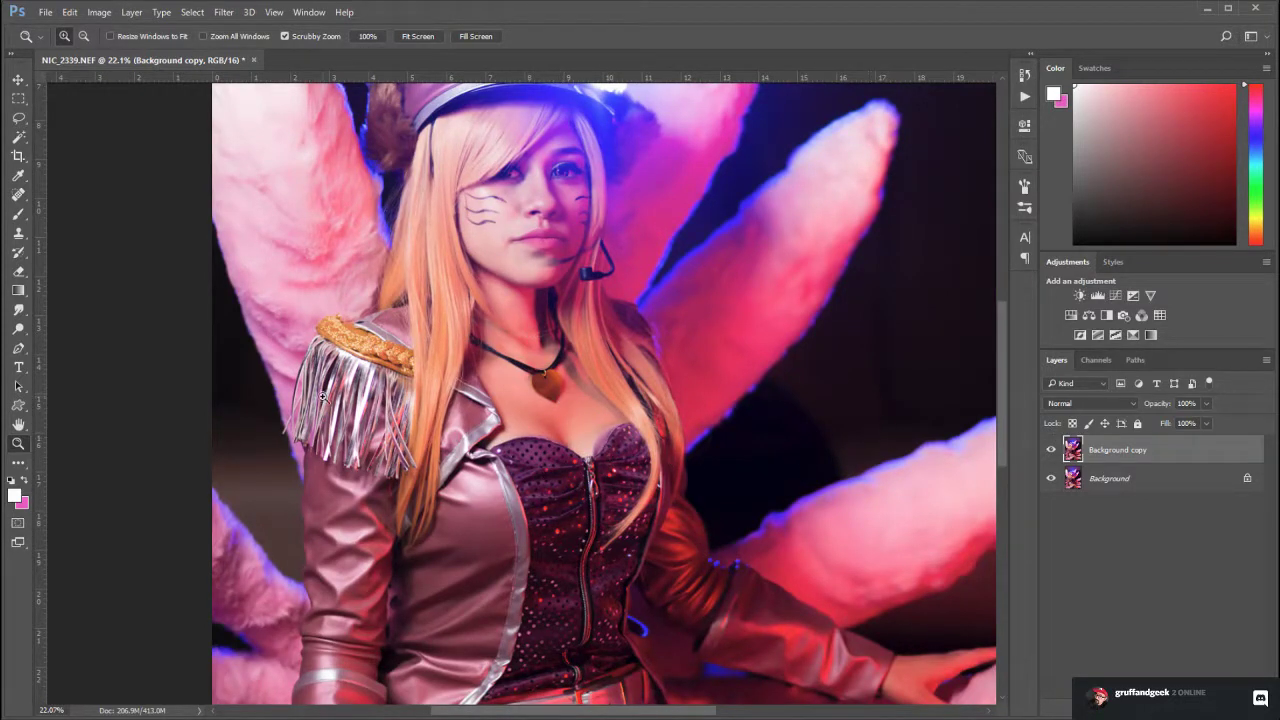
# Run the sharpening action to add an Overlay sharpening layer above the background copy, and set its opacity to 75%
pyautogui.press('F2')
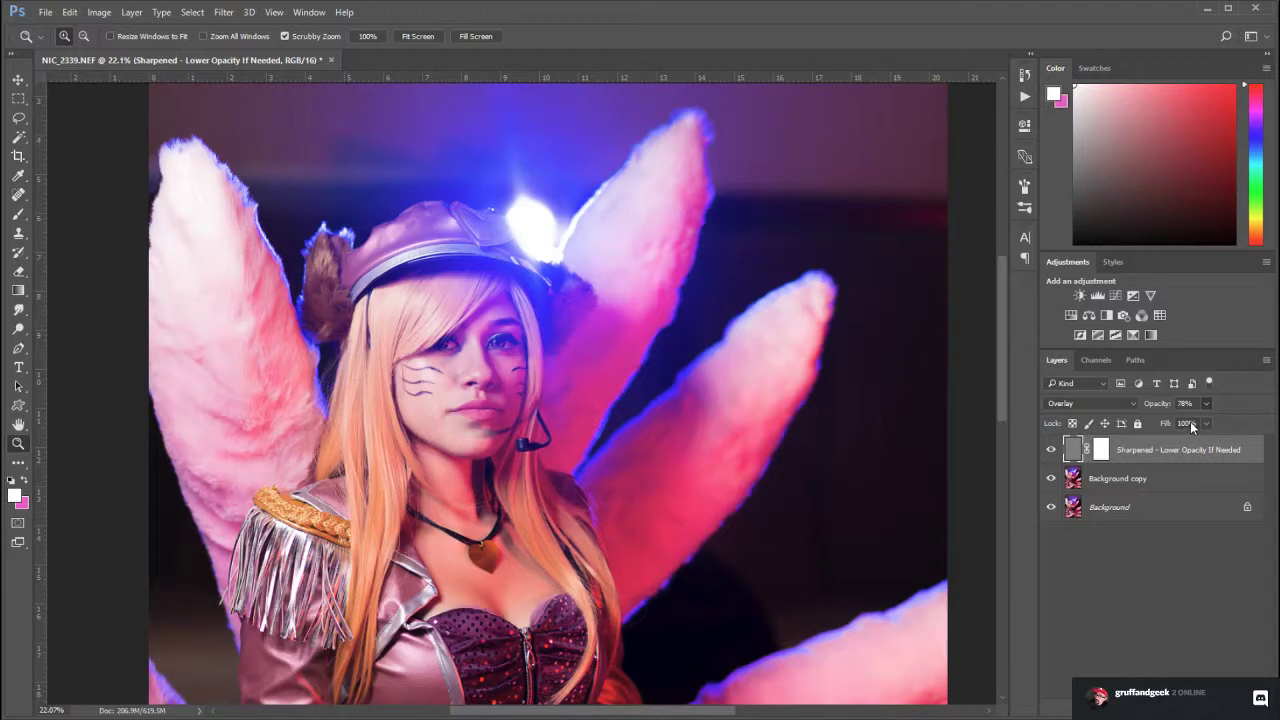
pyautogui.moveTo(1198, 422); pyautogui.dragTo(1197, 420)
pyautogui.moveTo(553, 327); pyautogui.dragTo(945, 438)
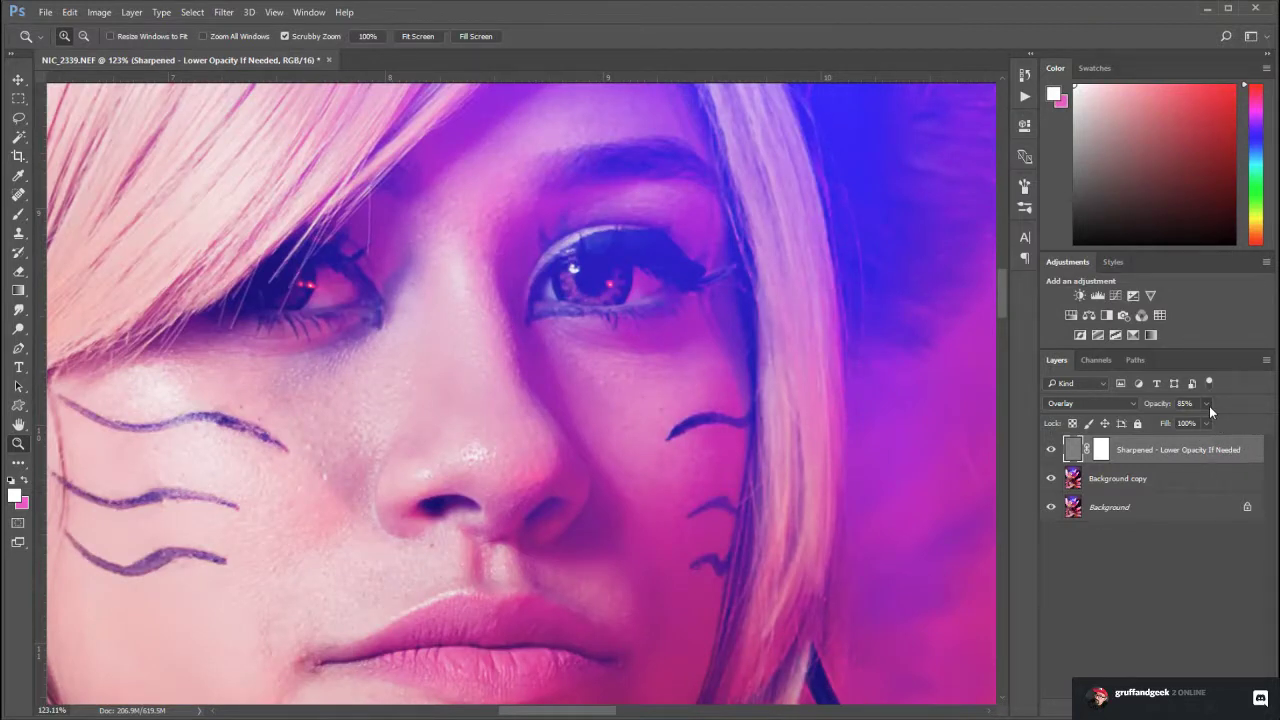
pyautogui.press('6')
pyautogui.press('3')
pyautogui.press('6')
pyautogui.press('5')
# Examine the sharpening effect on the eyes, face, hair, epaulette and silver fringe, and on the overall figure
pyautogui.moveTo(569, 304); pyautogui.dragTo(627, 306)
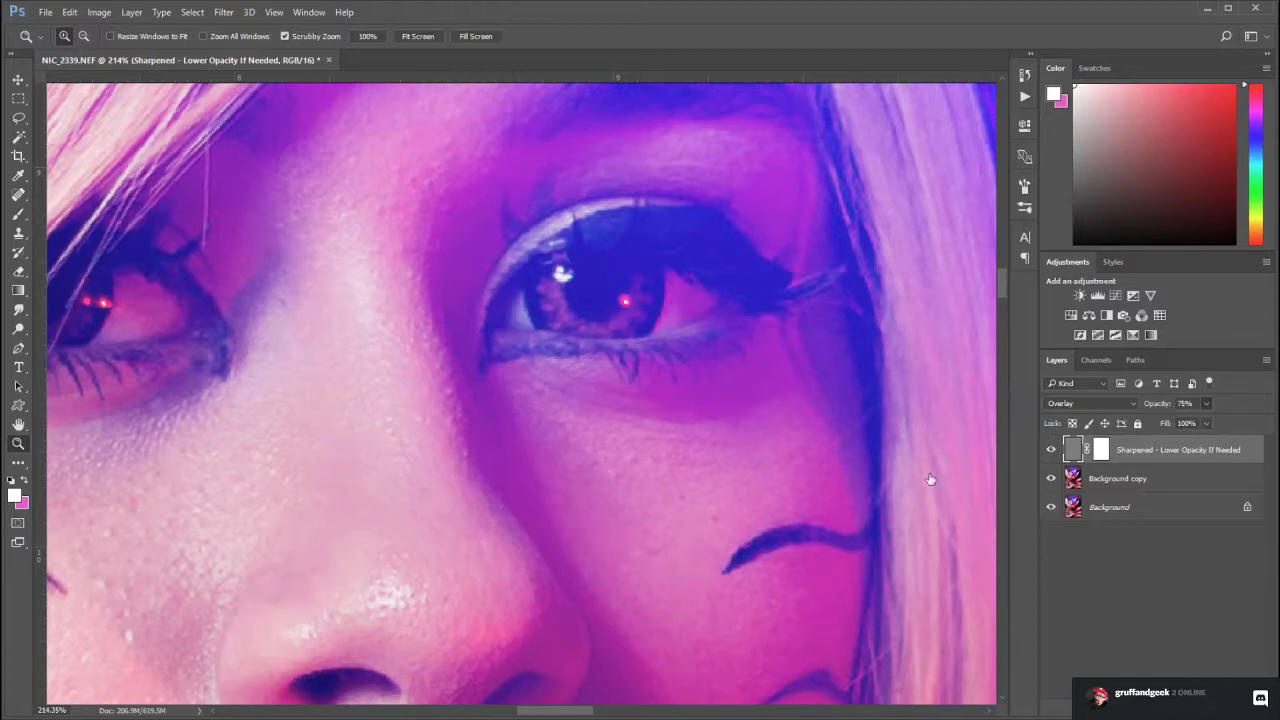
pyautogui.moveTo(763, 580); pyautogui.dragTo(674, 449)
pyautogui.moveTo(723, 303); pyautogui.dragTo(651, 180)
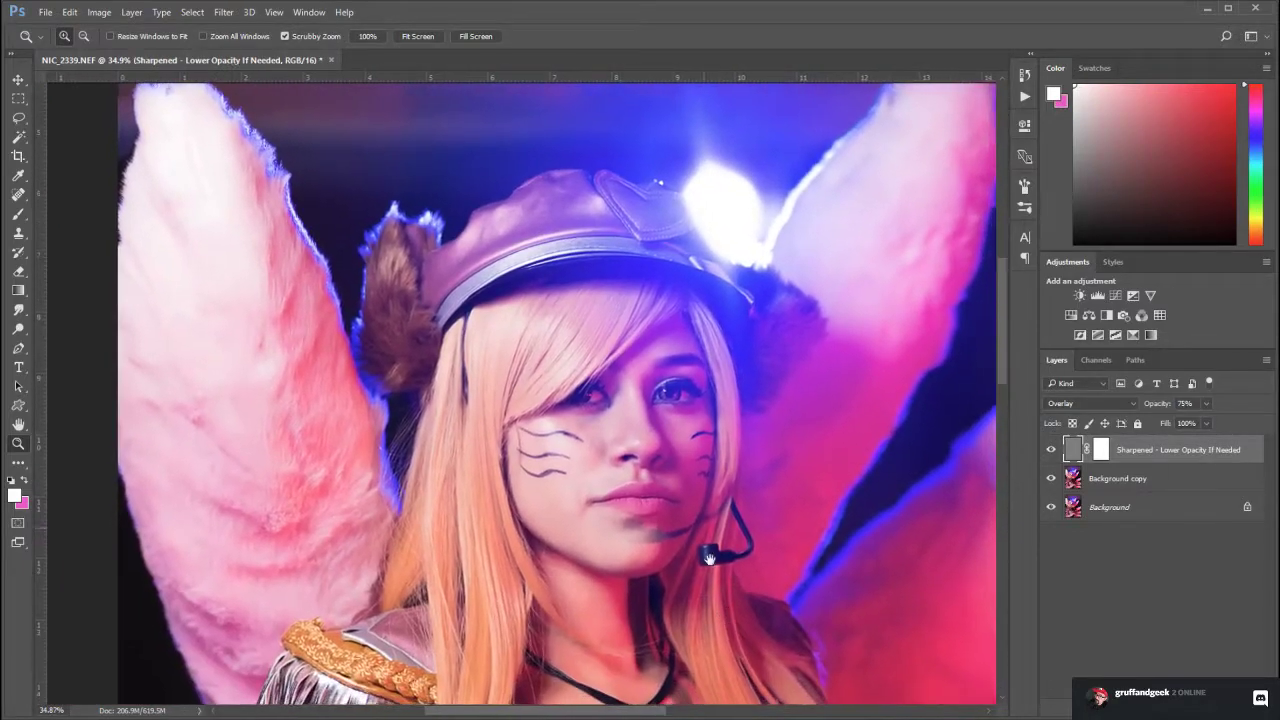
pyautogui.moveTo(735, 680); pyautogui.dragTo(597, 440)
pyautogui.moveTo(657, 560); pyautogui.dragTo(587, 476)
pyautogui.moveTo(670, 616); pyautogui.dragTo(619, 332)
pyautogui.moveTo(583, 384); pyautogui.dragTo(622, 419)
pyautogui.moveTo(563, 330); pyautogui.dragTo(670, 607)
pyautogui.moveTo(455, 359); pyautogui.dragTo(528, 454)
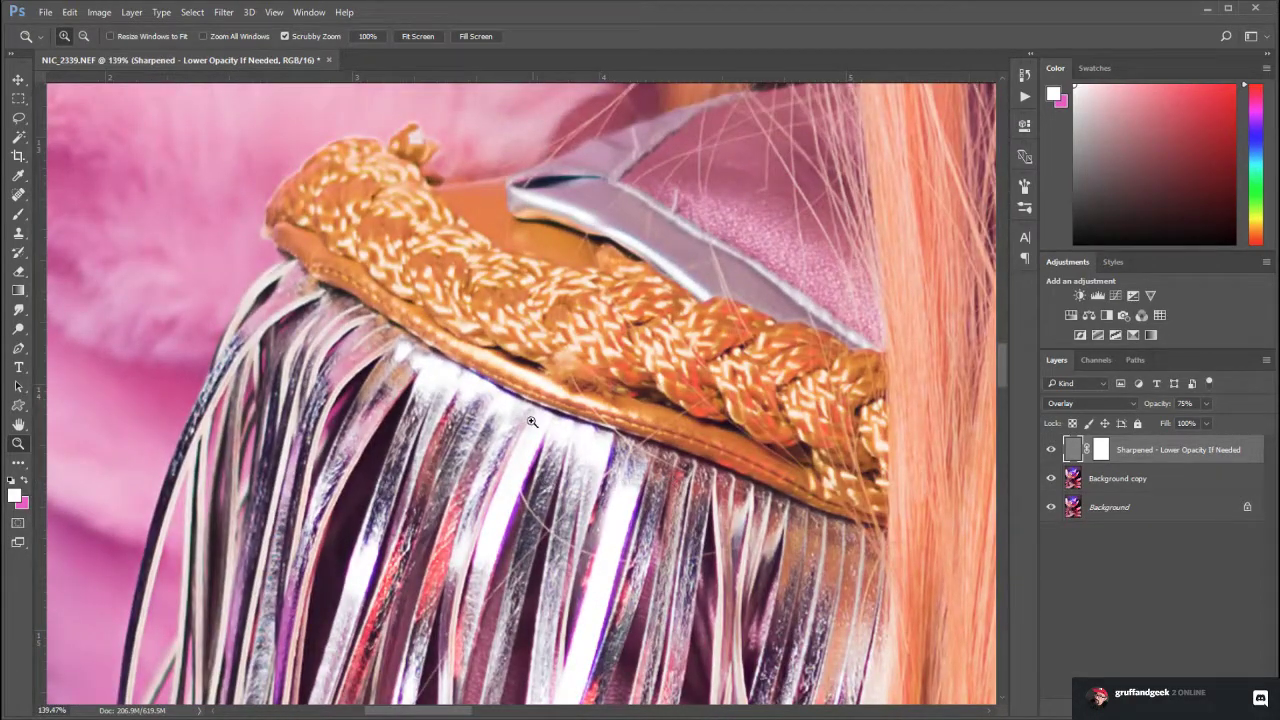
pyautogui.moveTo(564, 348); pyautogui.dragTo(458, 230)
pyautogui.moveTo(569, 377); pyautogui.dragTo(600, 505)
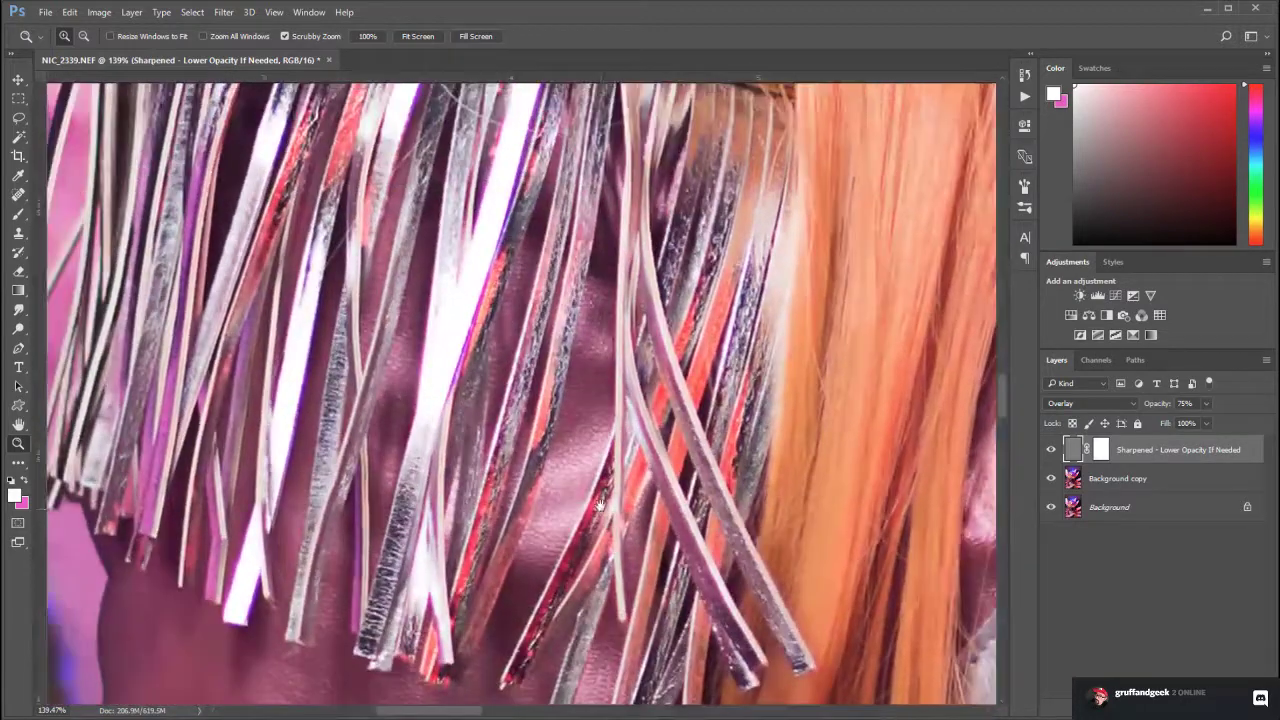
pyautogui.scroll(-1, 600, 505)
pyautogui.scroll(-2, 629, 523)
pyautogui.scroll(-2, 659, 439)
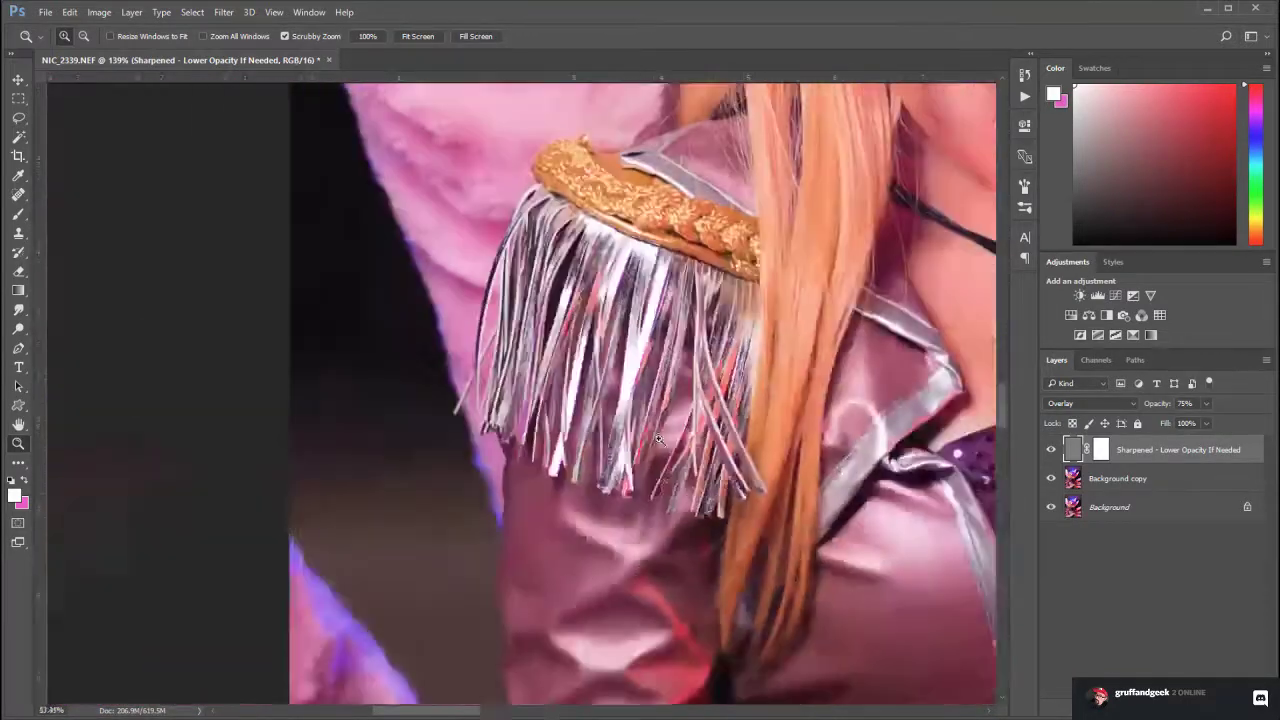
pyautogui.scroll(-2, 659, 439)
pyautogui.scroll(1, 686, 424)
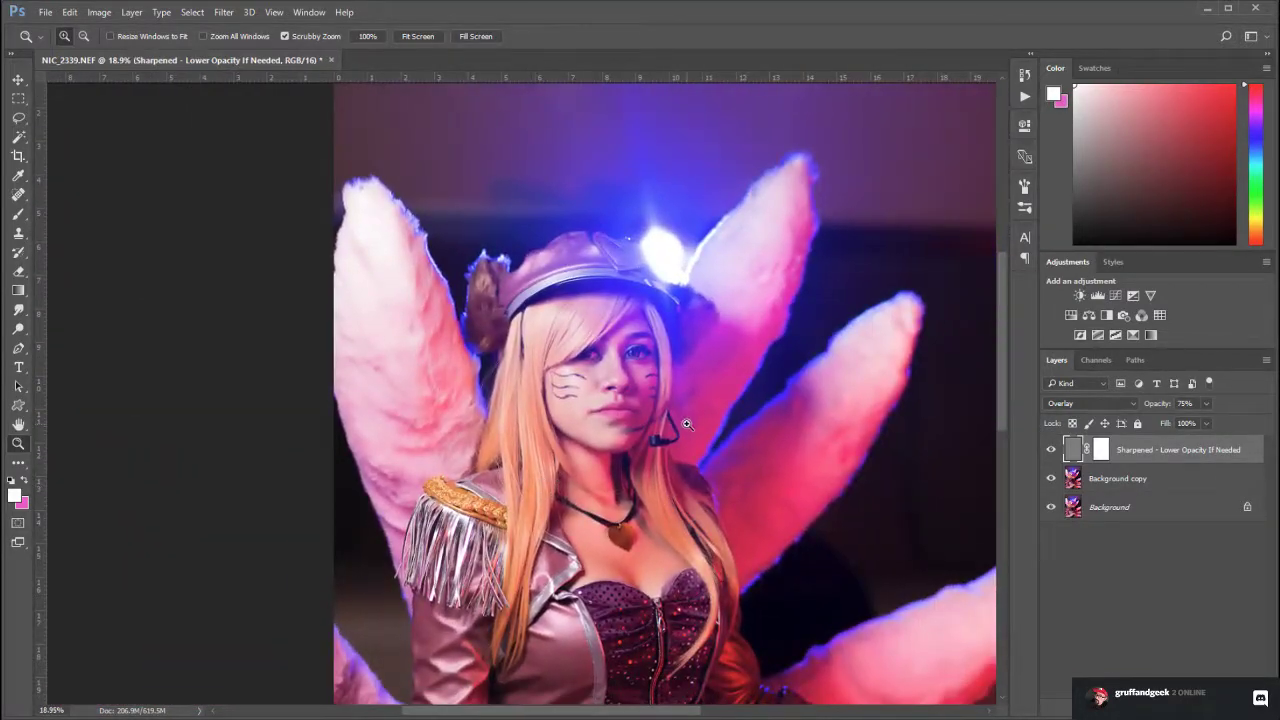
pyautogui.scroll(3, 642, 345)
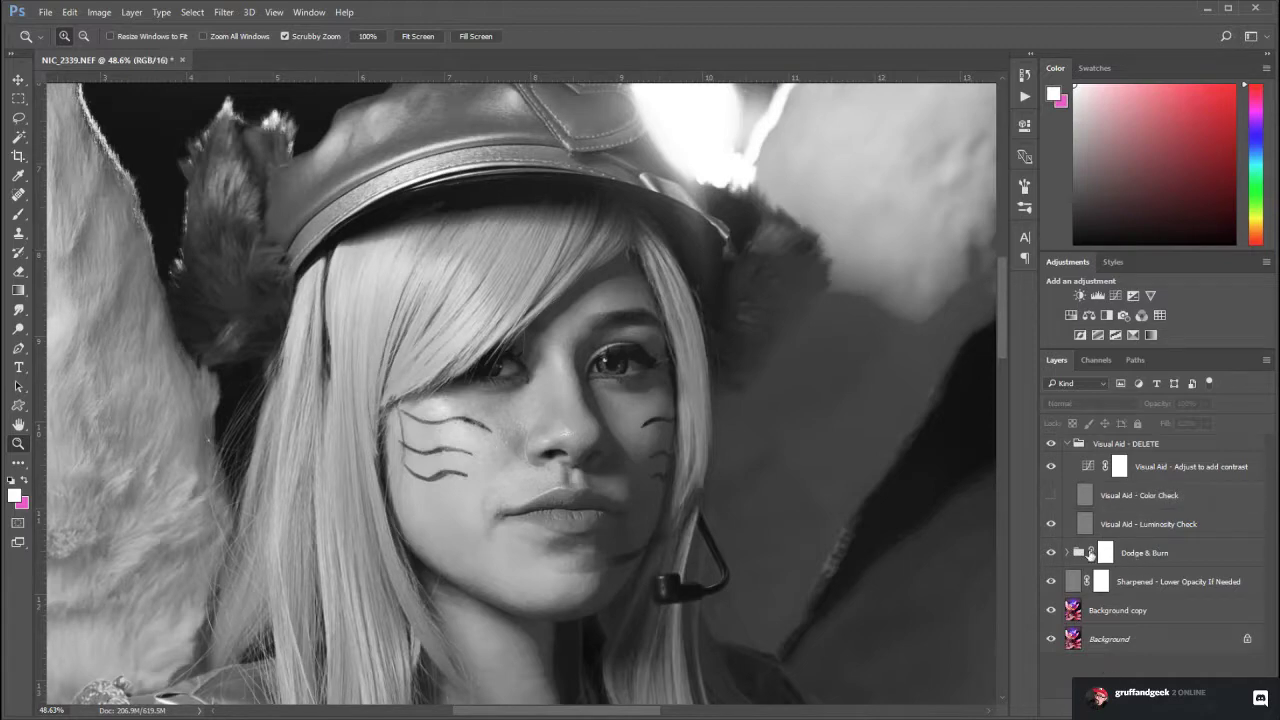
# Open the Dodge & Burn group, activate the Dodge Curve mask, and examine the face, body and legs in greyscale
pyautogui.click(1067, 552)
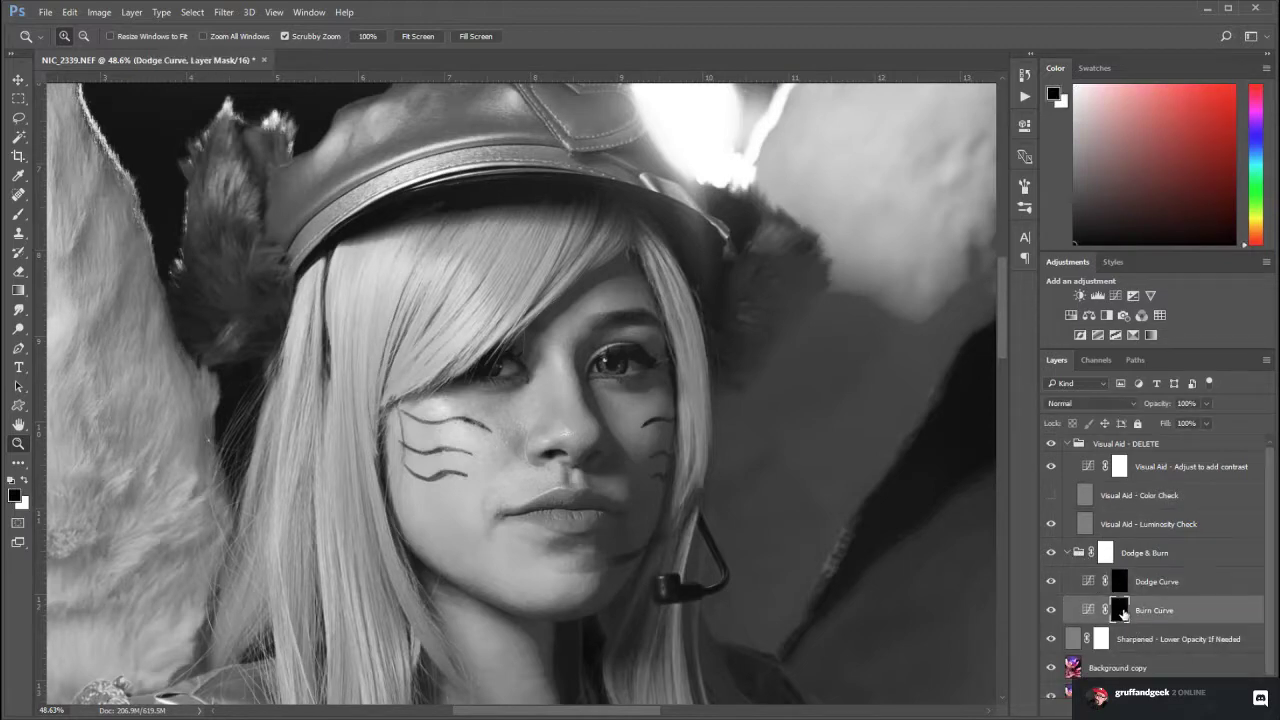
pyautogui.moveTo(624, 446); pyautogui.dragTo(649, 469)
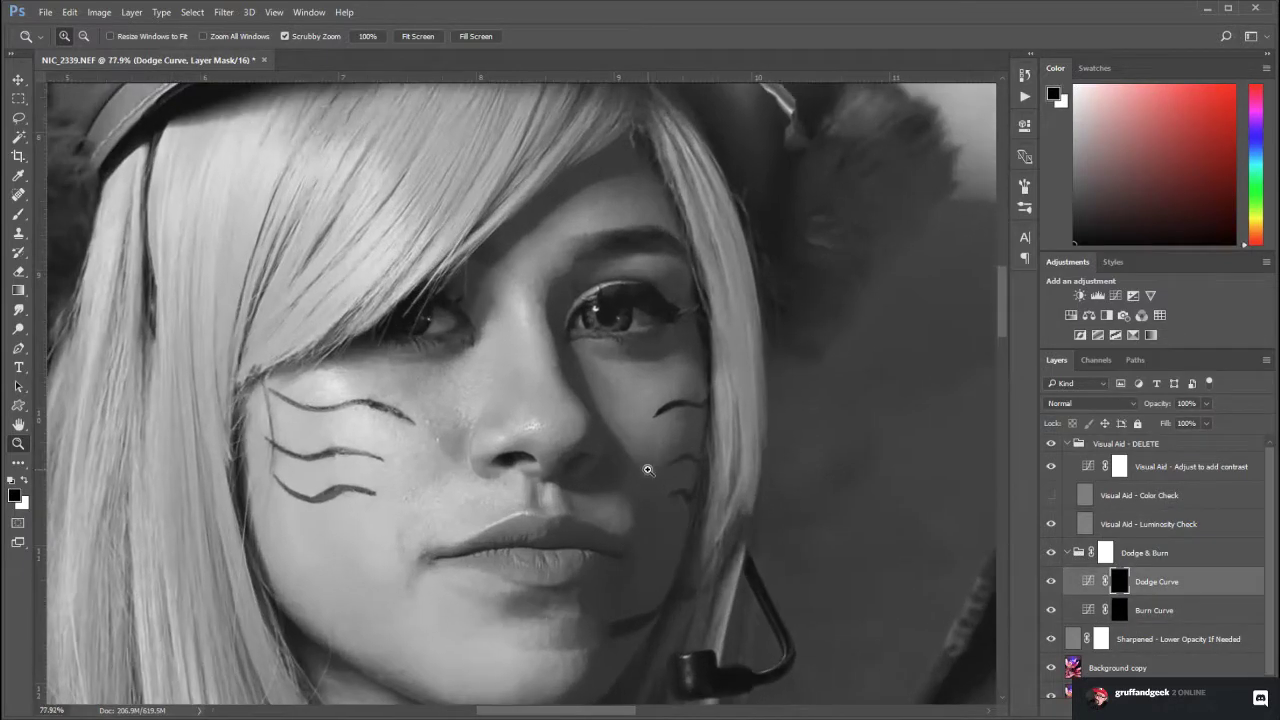
pyautogui.moveTo(583, 511); pyautogui.dragTo(554, 310)
pyautogui.moveTo(557, 614); pyautogui.dragTo(560, 200)
pyautogui.moveTo(571, 680); pyautogui.dragTo(206, 606)
pyautogui.scroll(-10, 570, 491)
pyautogui.moveTo(590, 620); pyautogui.dragTo(438, 354)
pyautogui.scroll(-10, 438, 354)
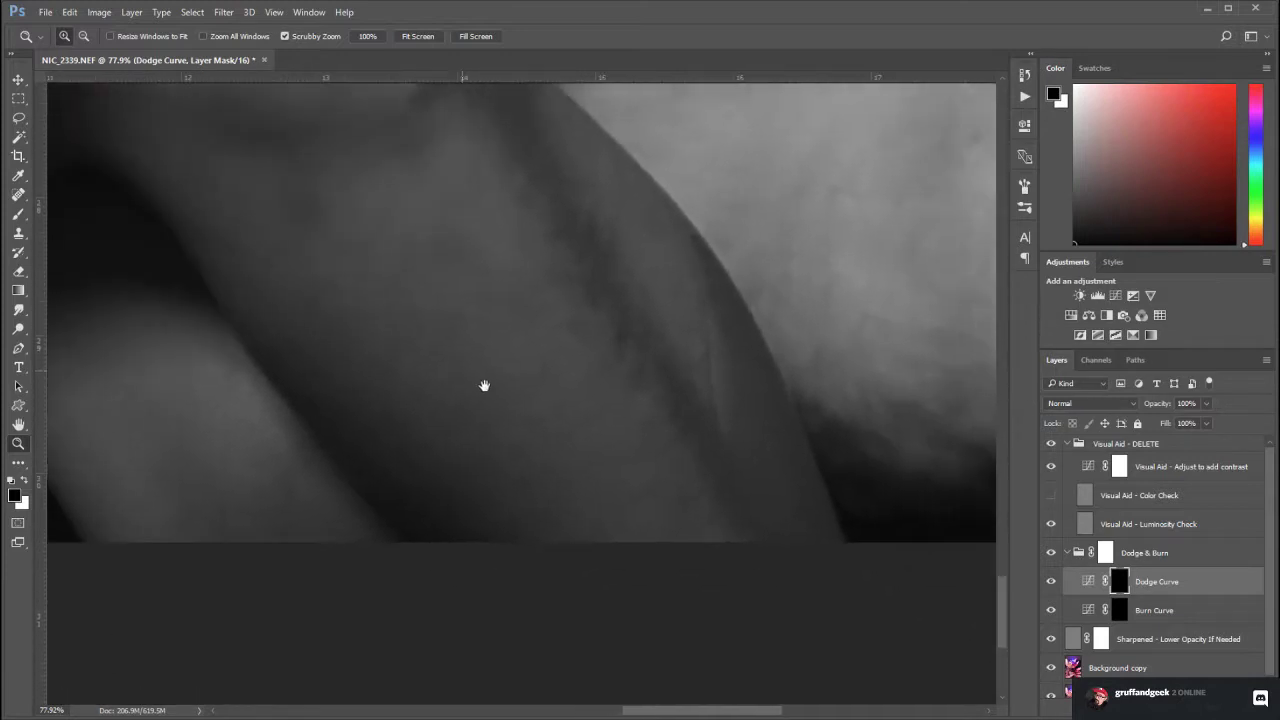
pyautogui.scroll(-2, 554, 457)
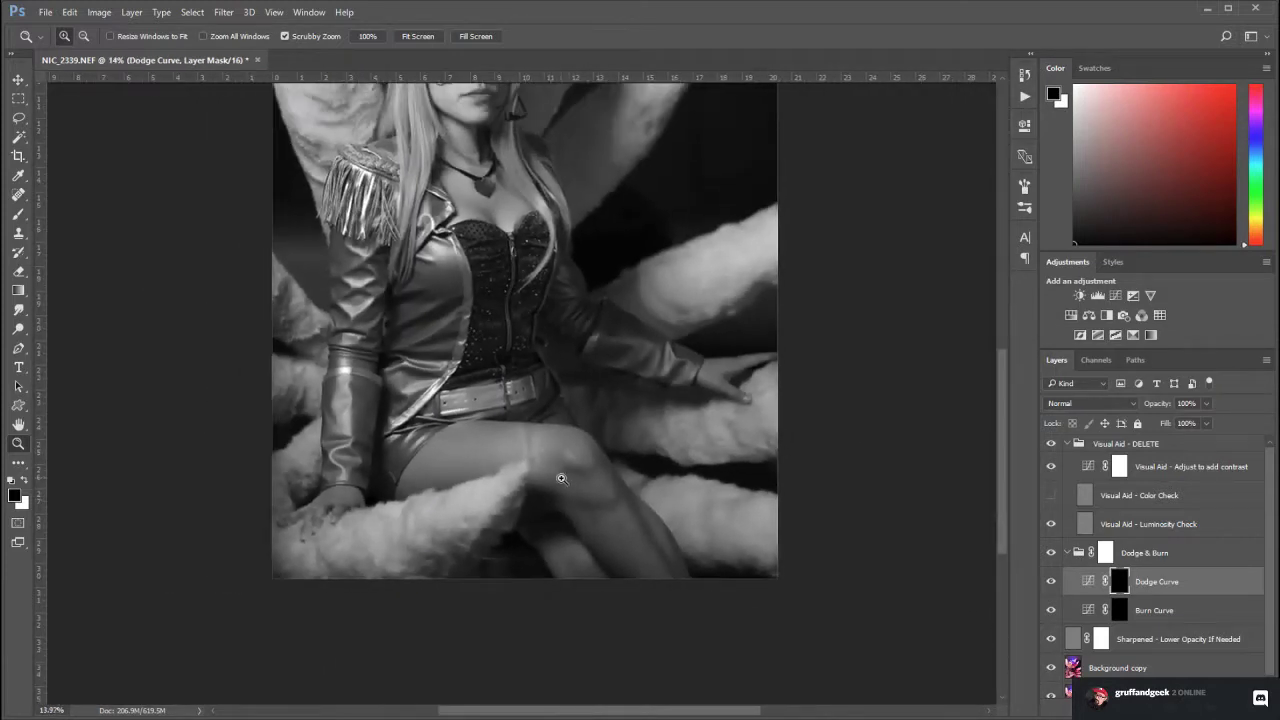
# Hide the Visual Aid group and examine the upper body and face in full colour
pyautogui.click(1050, 443)
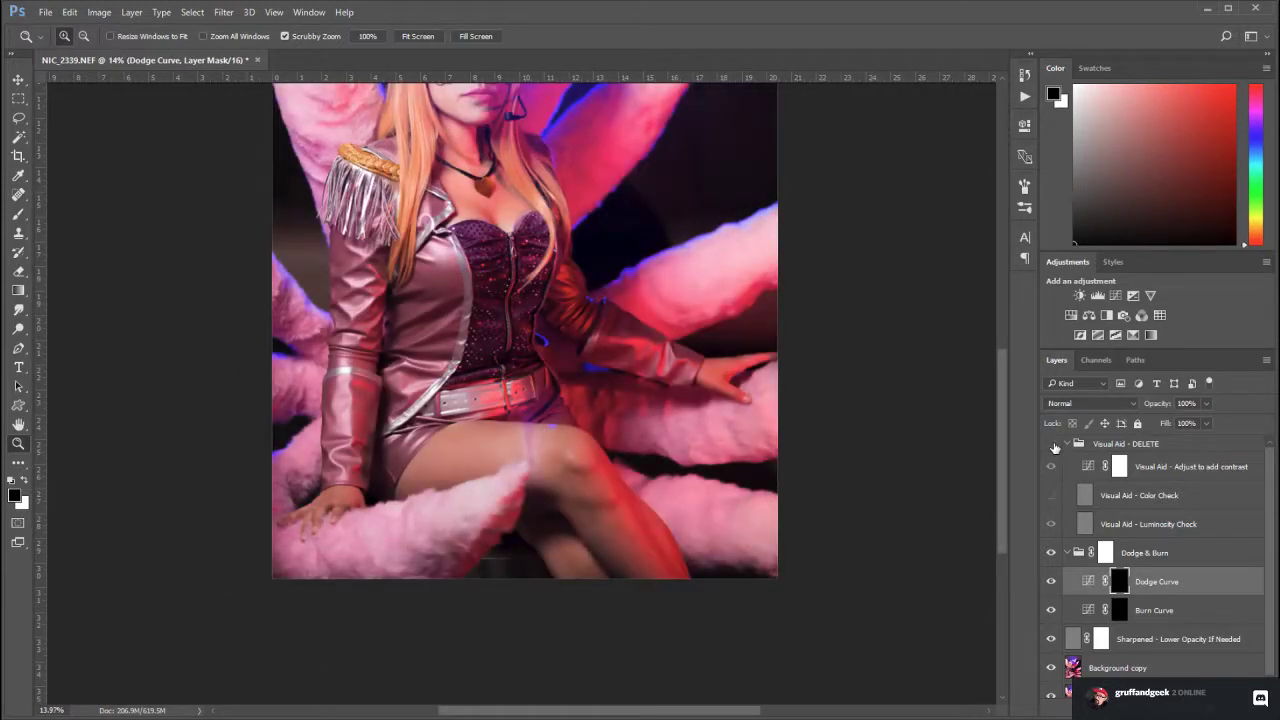
pyautogui.moveTo(674, 294); pyautogui.dragTo(742, 520)
pyautogui.moveTo(596, 337); pyautogui.dragTo(608, 427)
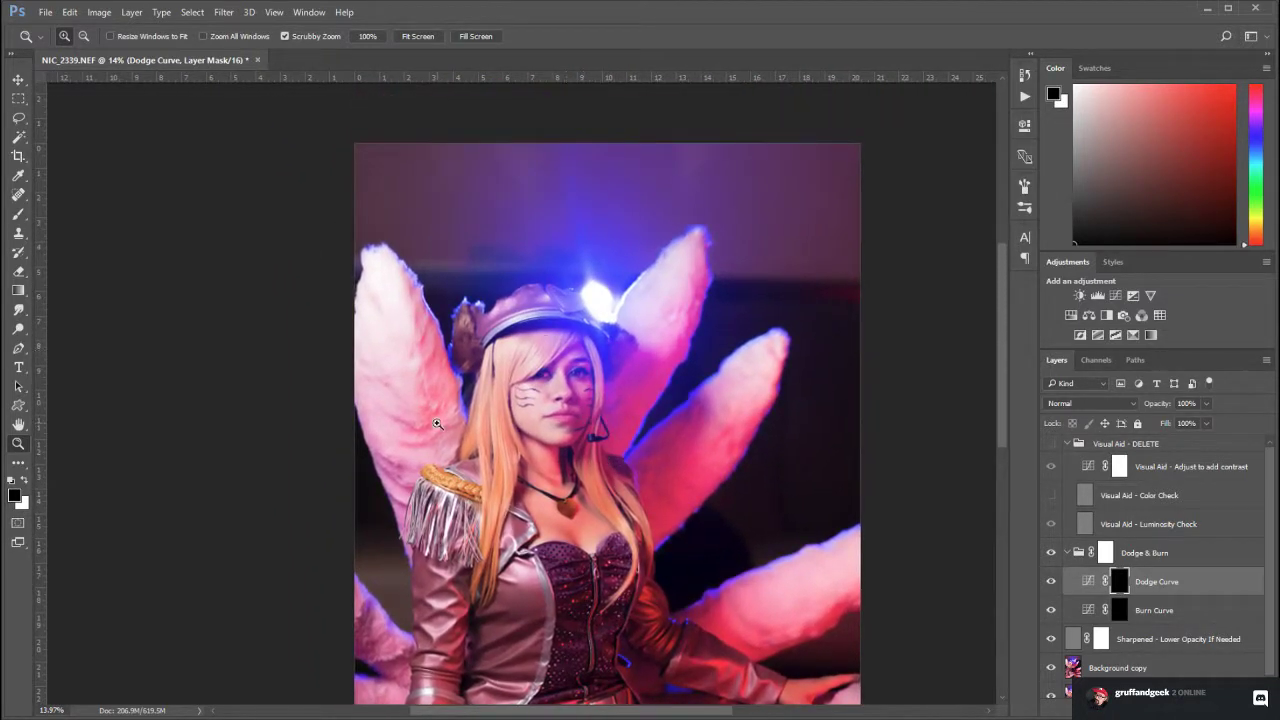
pyautogui.moveTo(555, 398); pyautogui.dragTo(632, 472)
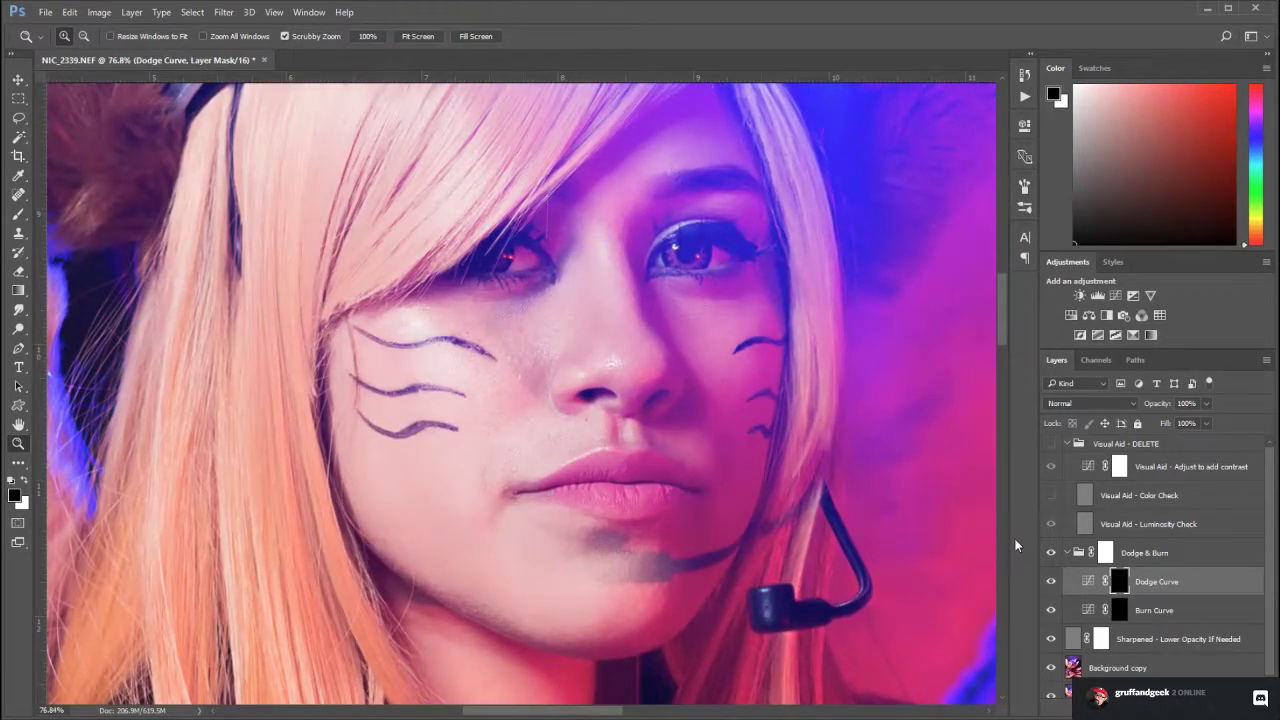
# Set up the Brush for painting on the Dodge Curve layer with its flow at 2%
pyautogui.click(1165, 460)
pyautogui.click(1155, 584)
pyautogui.click(18, 214)
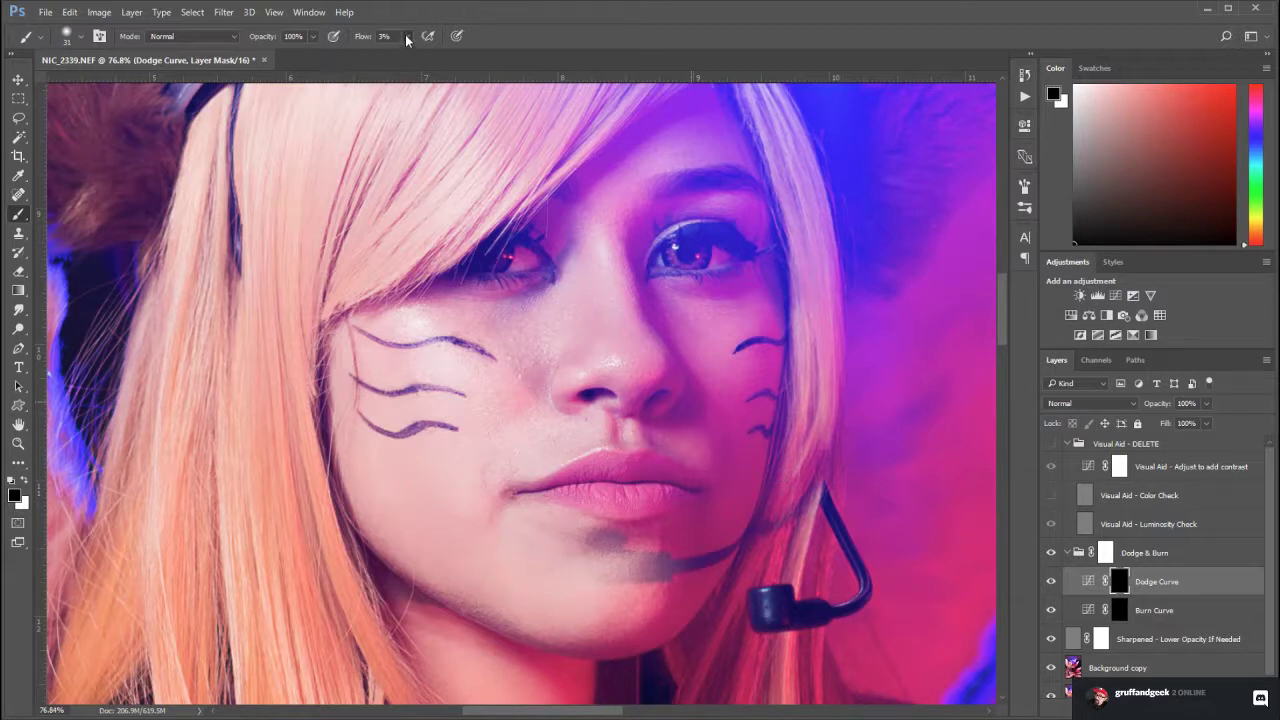
pyautogui.hotkey('shift', '0')
pyautogui.hotkey('shift', '2')
# Frame the face closely, restore the Visual Aid greyscale view, and make white the foreground colour for dodging
pyautogui.moveTo(659, 541); pyautogui.dragTo(600, 403)
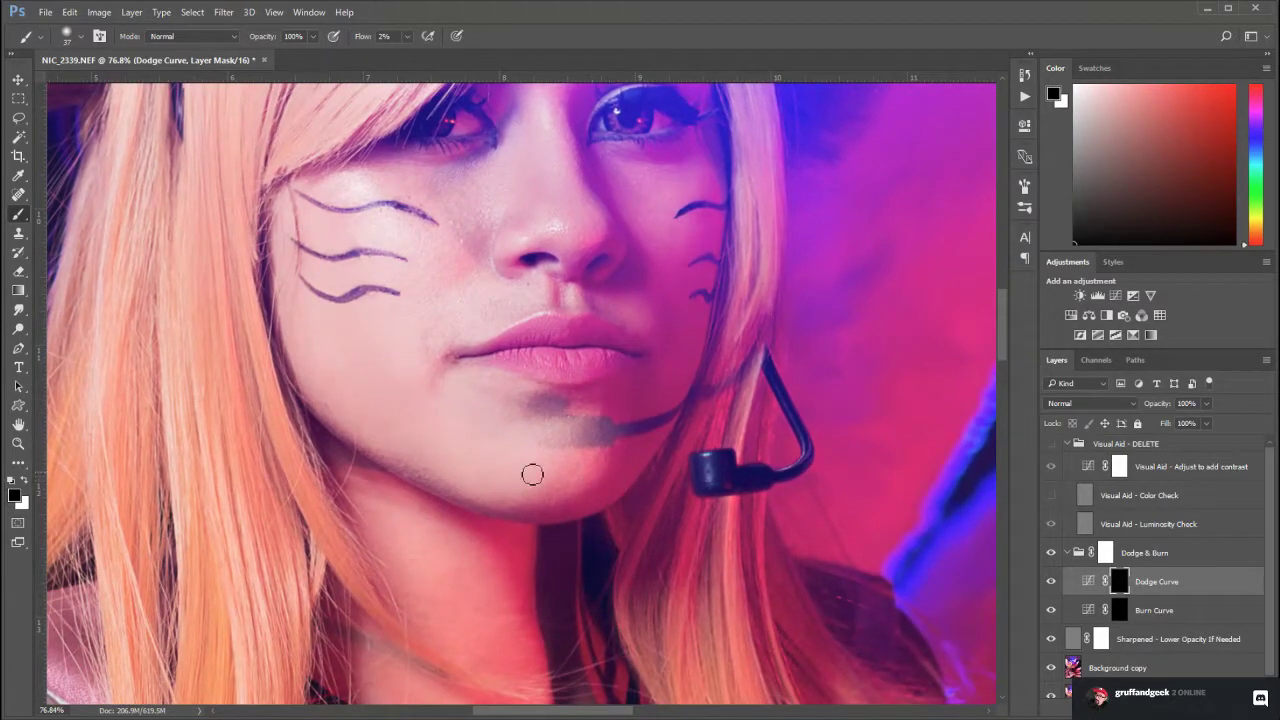
pyautogui.doubleClick(24, 444)
pyautogui.moveTo(582, 486); pyautogui.dragTo(623, 509)
pyautogui.moveTo(566, 397); pyautogui.dragTo(593, 627)
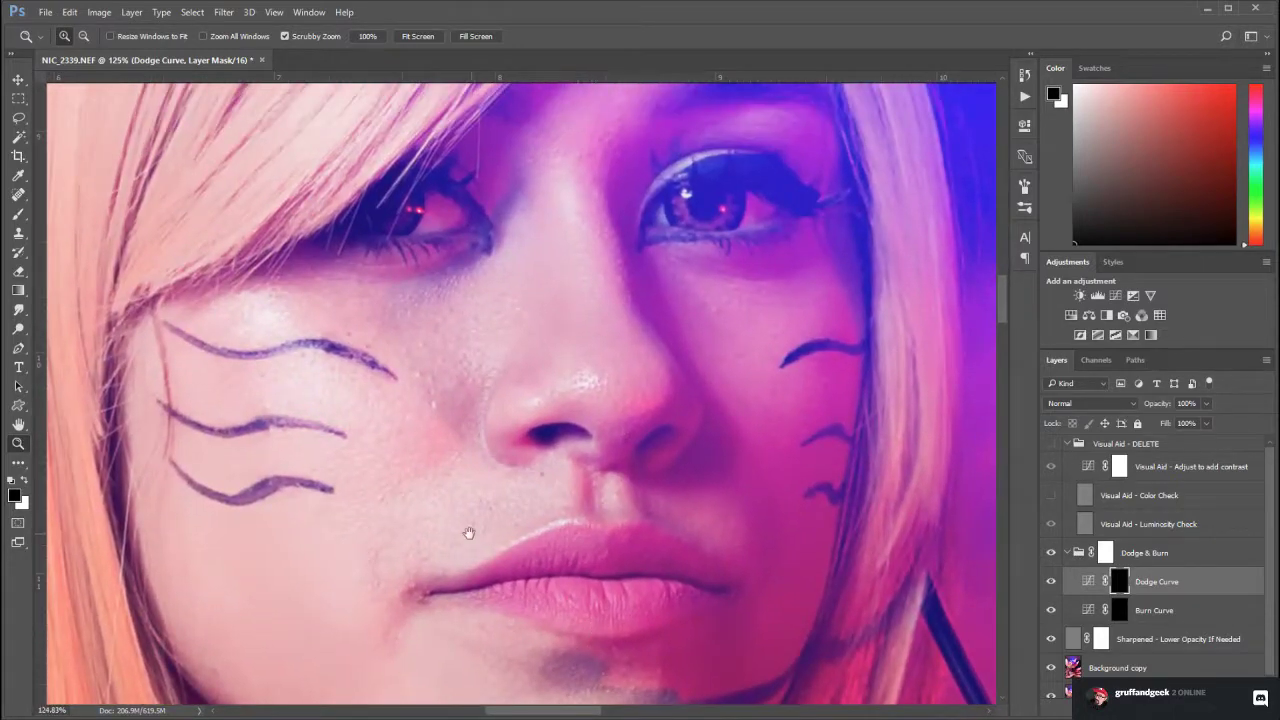
pyautogui.click(19, 218)
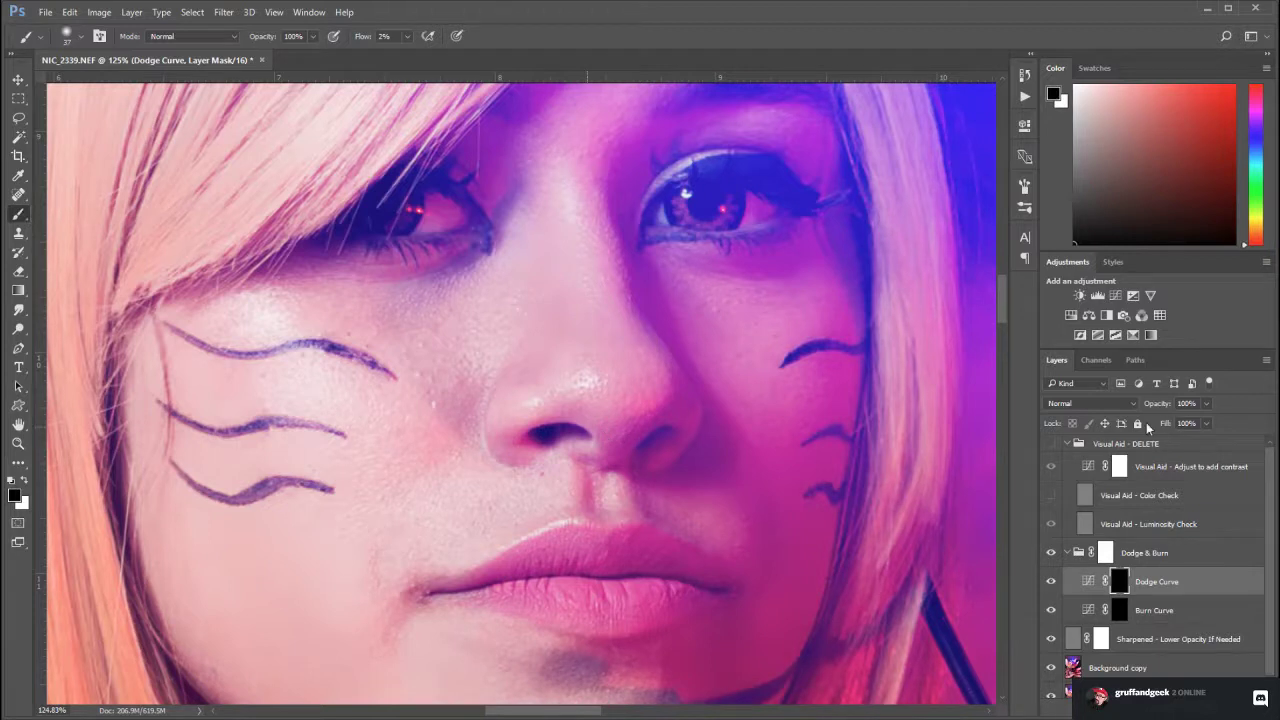
pyautogui.click(1051, 443)
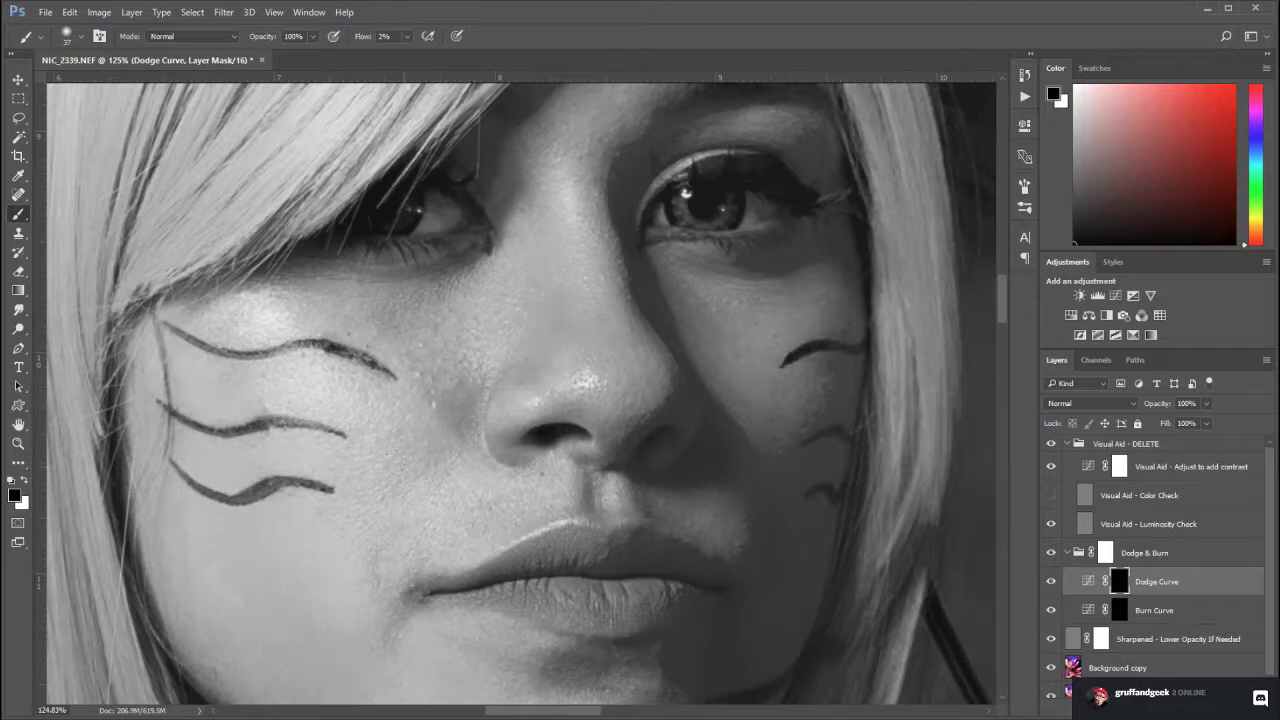
pyautogui.click(24, 481)
# Paint white on the Dodge Curve mask to even out the uneven patches on the cheek, nose and mouth corner
pyautogui.moveTo(450, 383)
pyautogui.mouseDown()
pyautogui.moveTo(460, 425)
pyautogui.moveTo(463, 396)
pyautogui.mouseUp()
pyautogui.moveTo(394, 328); pyautogui.dragTo(408, 342)
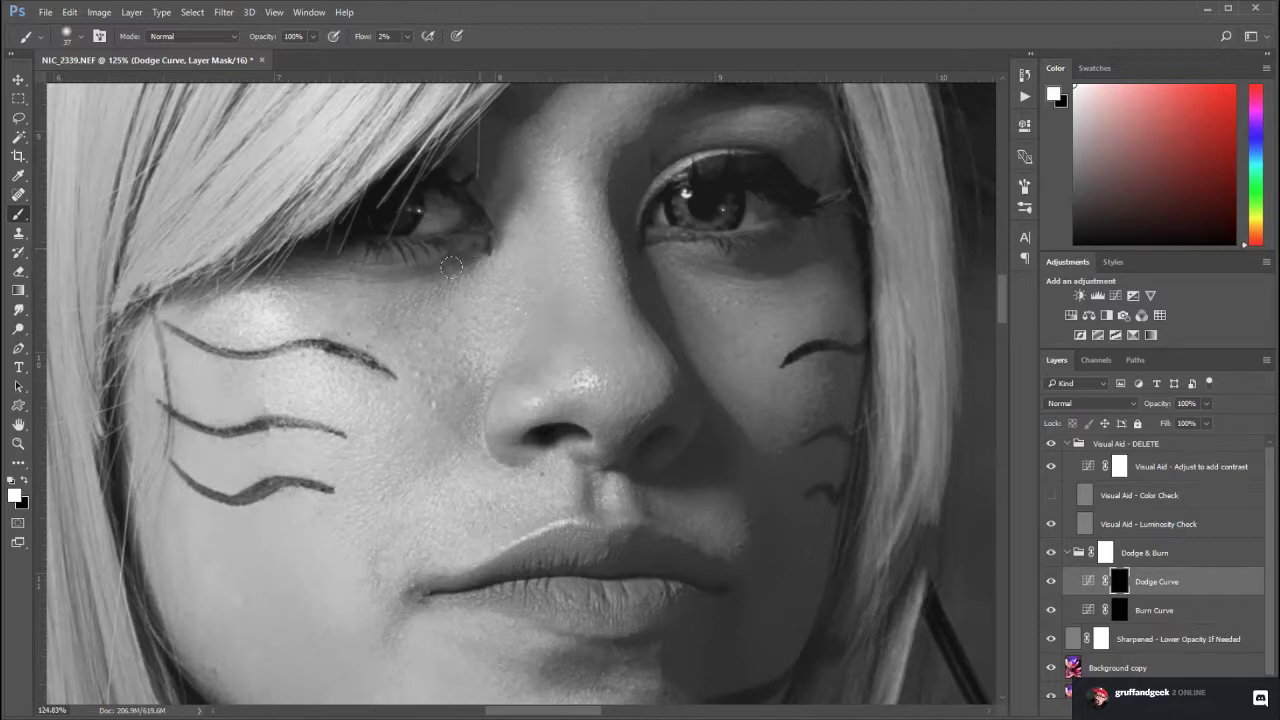
pyautogui.moveTo(290, 331); pyautogui.dragTo(305, 330)
pyautogui.moveTo(427, 356); pyautogui.dragTo(440, 344)
pyautogui.moveTo(520, 368); pyautogui.dragTo(540, 379)
pyautogui.moveTo(389, 638)
pyautogui.mouseDown()
pyautogui.moveTo(421, 584)
pyautogui.moveTo(398, 639)
pyautogui.moveTo(380, 633)
pyautogui.moveTo(414, 567)
pyautogui.moveTo(419, 583)
pyautogui.moveTo(383, 588)
pyautogui.mouseUp()
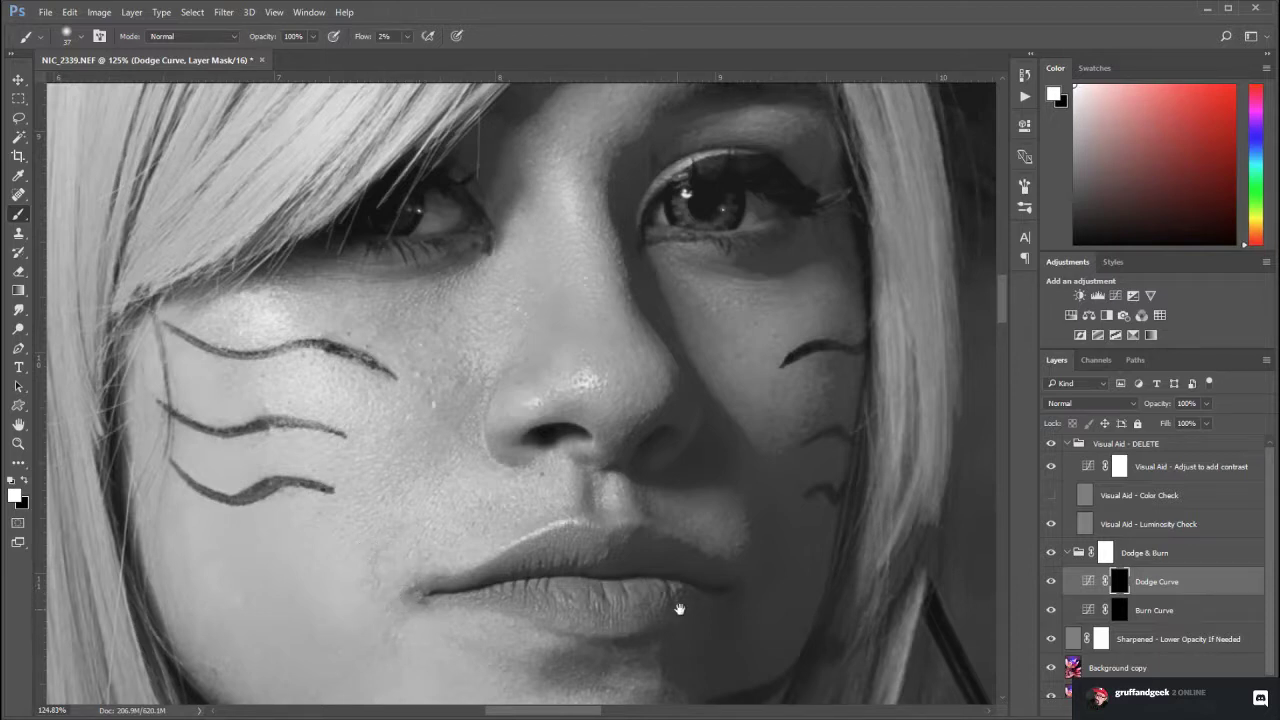
# Dodge the dark makeup patch on the chin below the lower lip, and compare it in colour without the visual aids
pyautogui.moveTo(680, 600); pyautogui.dragTo(525, 425)
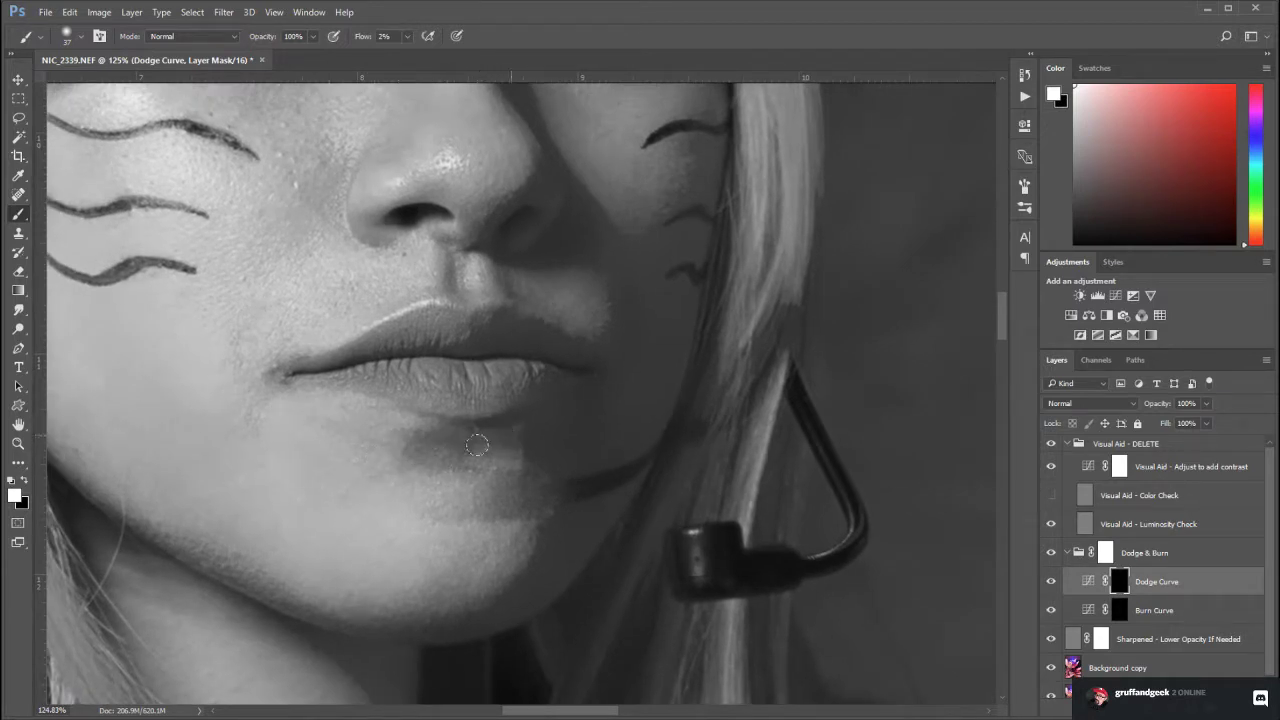
pyautogui.moveTo(508, 488)
pyautogui.mouseDown()
pyautogui.moveTo(563, 480)
pyautogui.moveTo(480, 516)
pyautogui.mouseUp()
pyautogui.moveTo(637, 471)
pyautogui.mouseDown()
pyautogui.moveTo(569, 488)
pyautogui.moveTo(643, 452)
pyautogui.moveTo(599, 491)
pyautogui.moveTo(588, 479)
pyautogui.moveTo(631, 468)
pyautogui.moveTo(619, 469)
pyautogui.moveTo(644, 451)
pyautogui.moveTo(629, 449)
pyautogui.moveTo(665, 447)
pyautogui.moveTo(617, 472)
pyautogui.mouseUp()
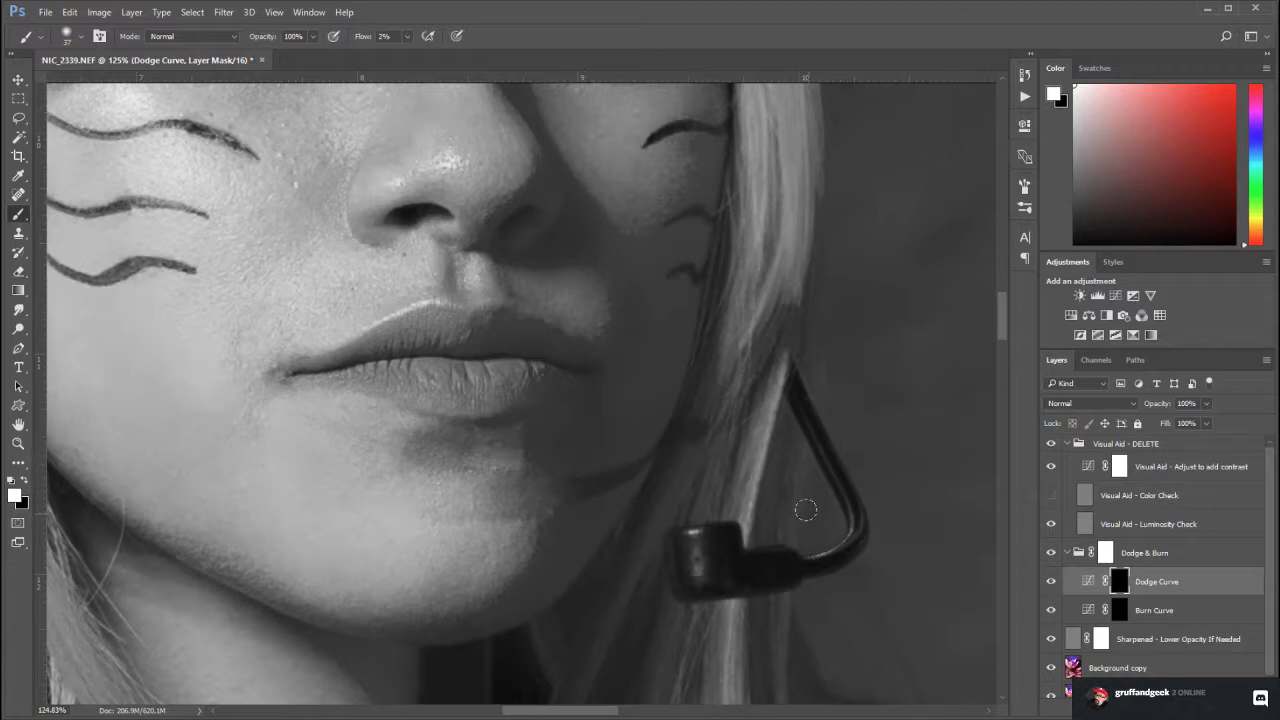
pyautogui.click(1053, 443)
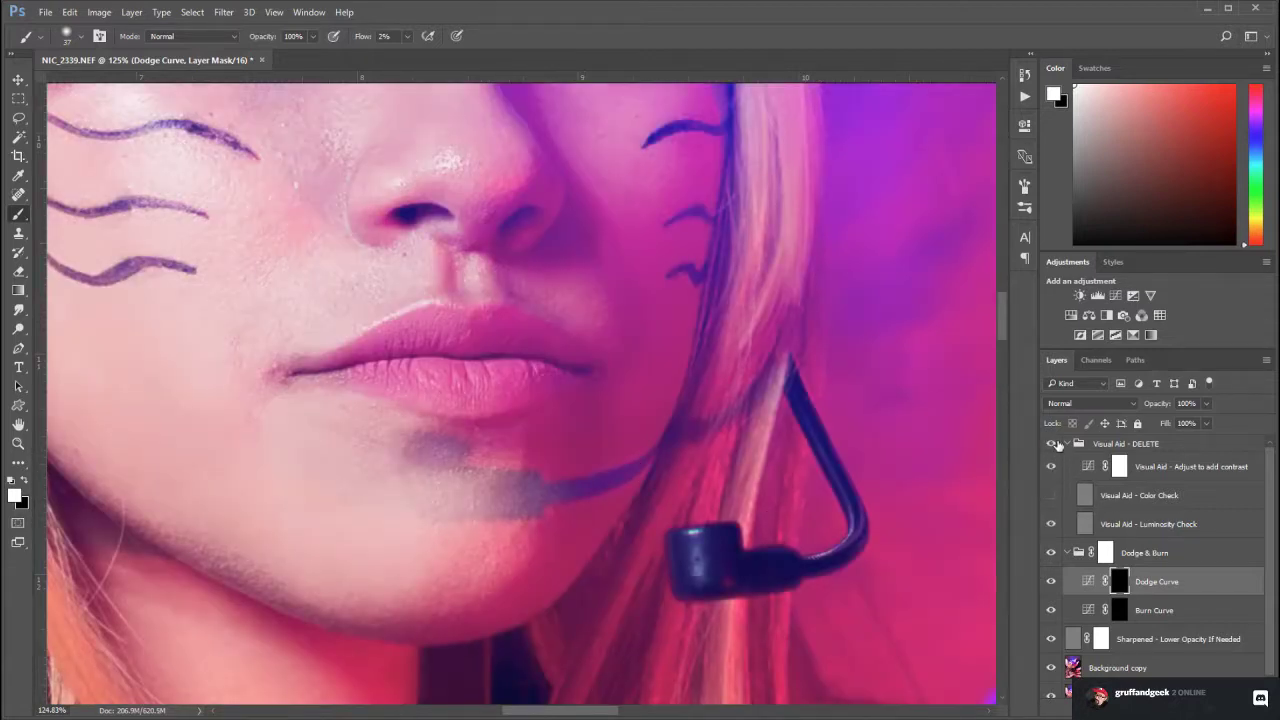
pyautogui.click(1052, 443)
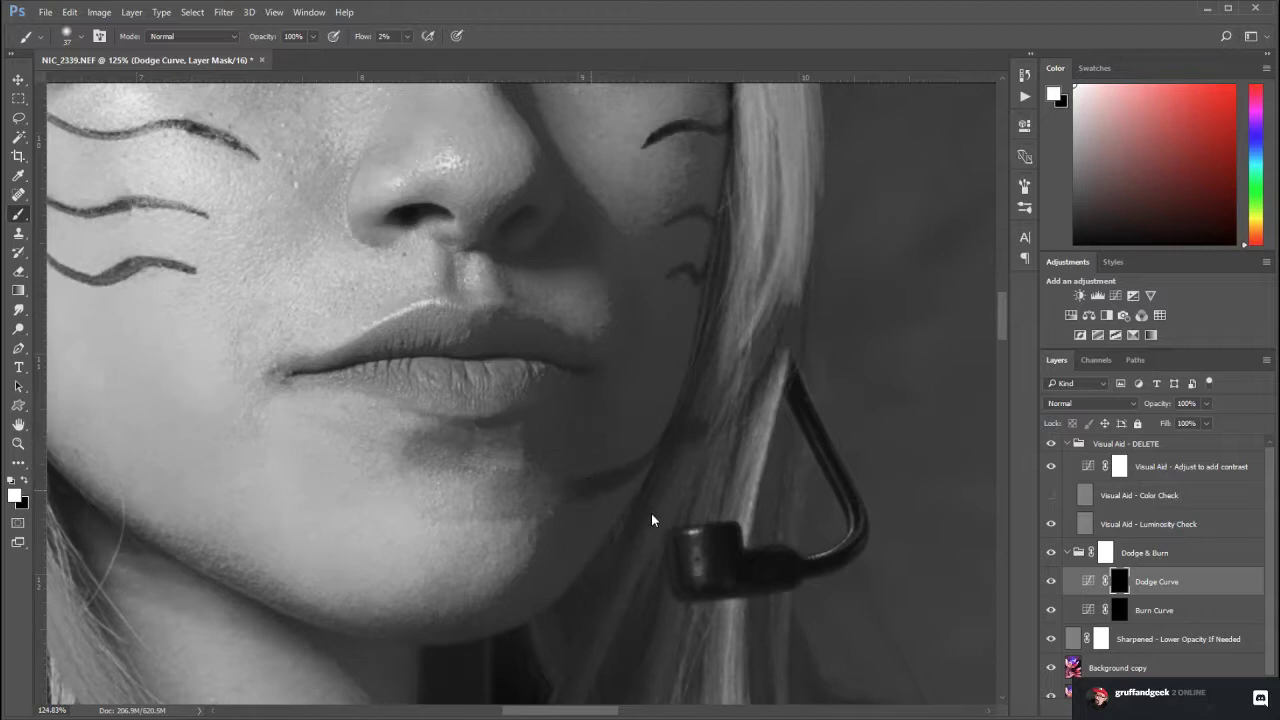
# Reduce the brush to size 12 for the shadow edge on the chin, with the Dodge Curve mask active
pyautogui.press('[')
pyautogui.press('[')
pyautogui.press('[')
pyautogui.moveTo(587, 496); pyautogui.dragTo(526, 413)
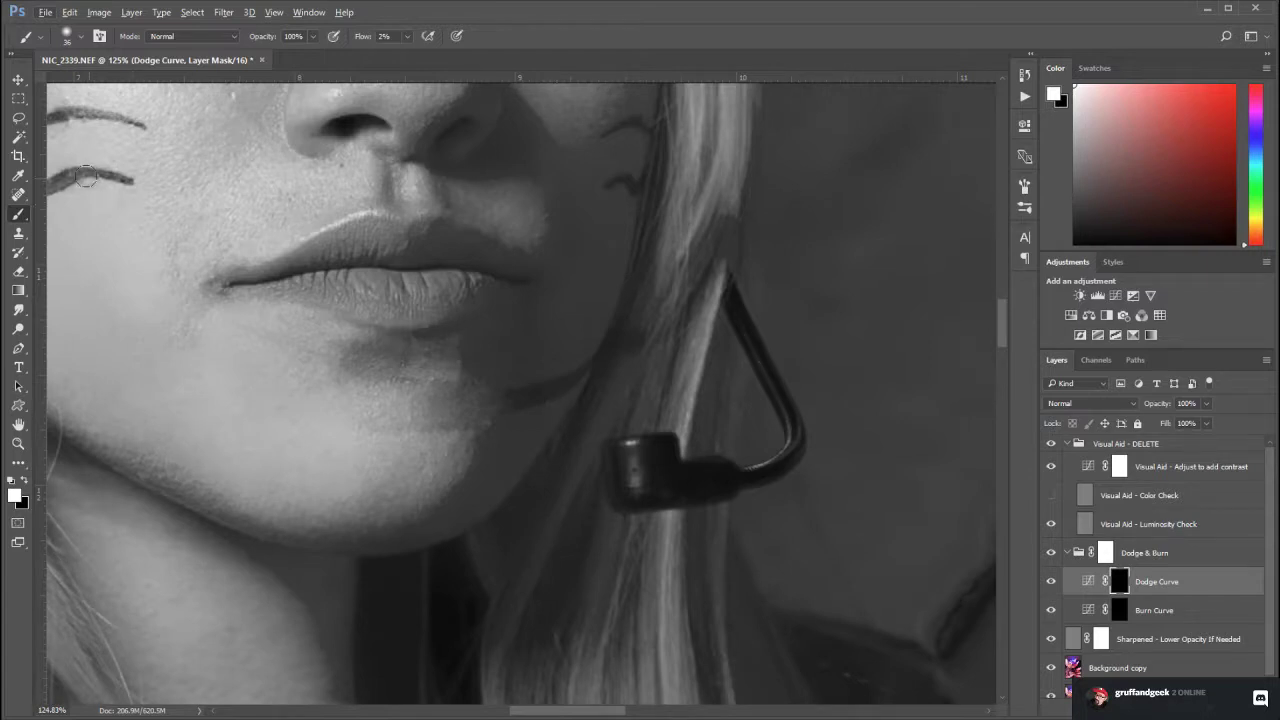
pyautogui.click(18, 443)
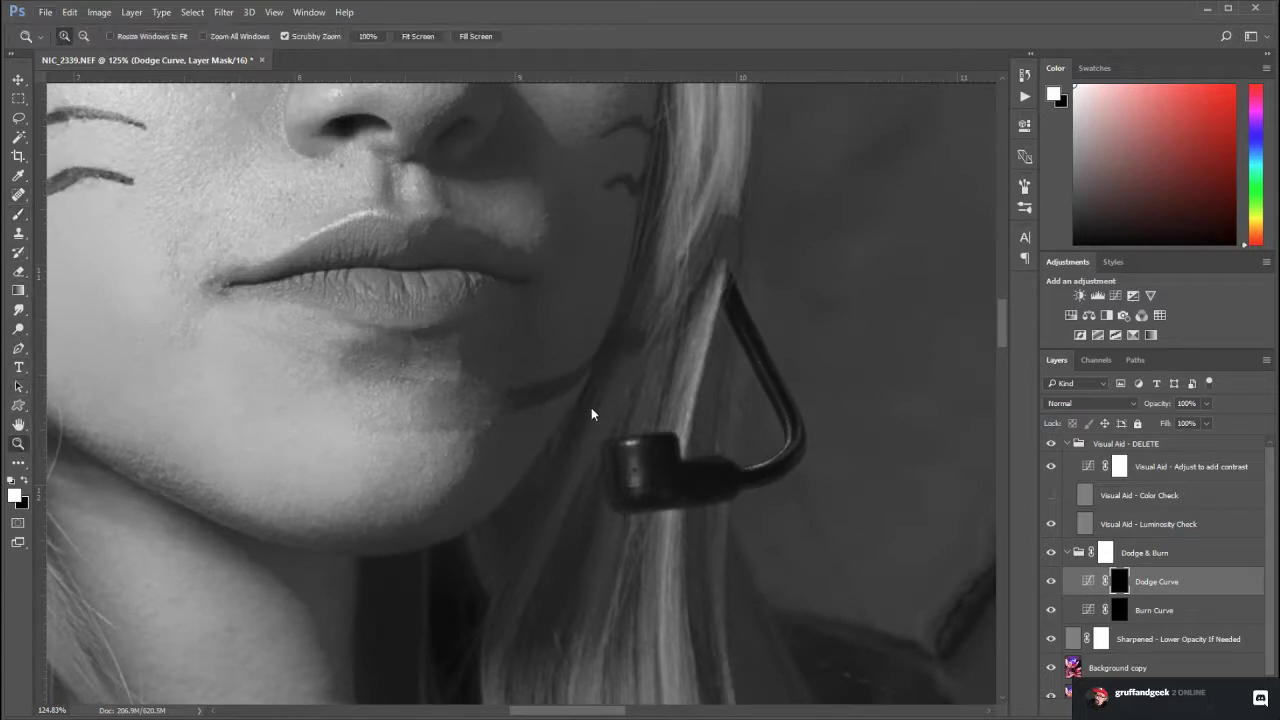
pyautogui.moveTo(591, 406); pyautogui.dragTo(706, 409)
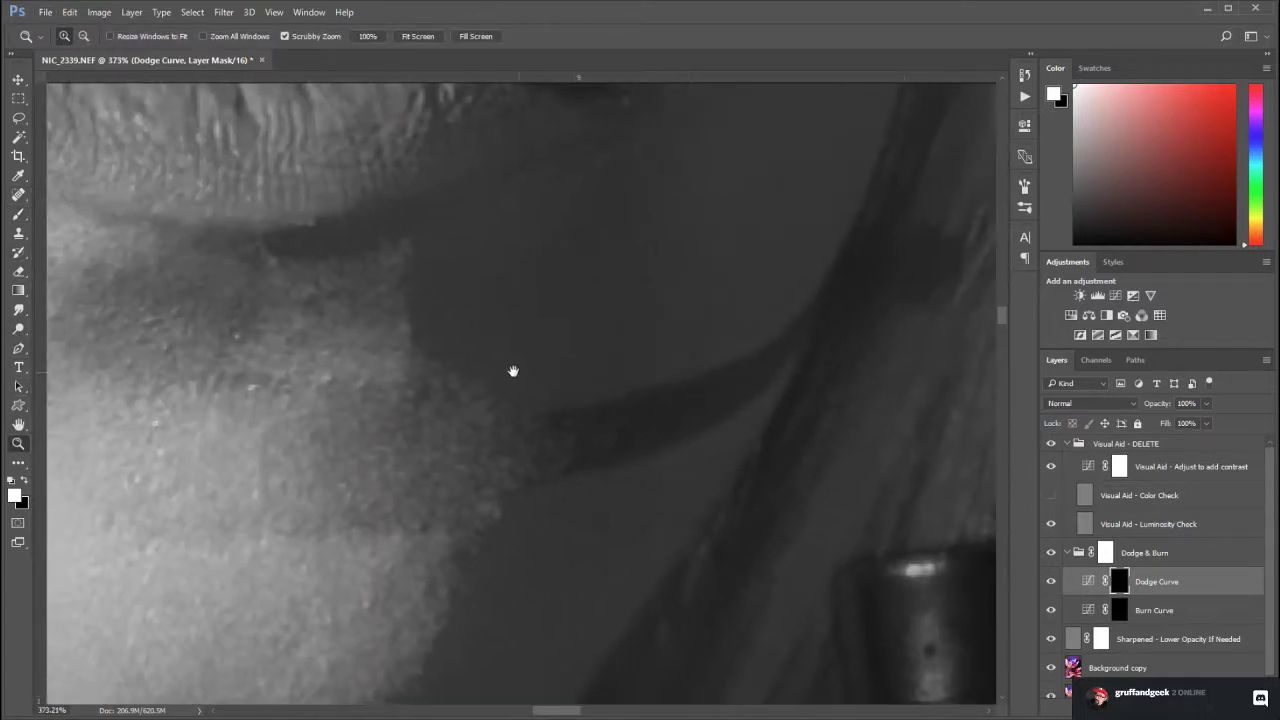
pyautogui.click(18, 214)
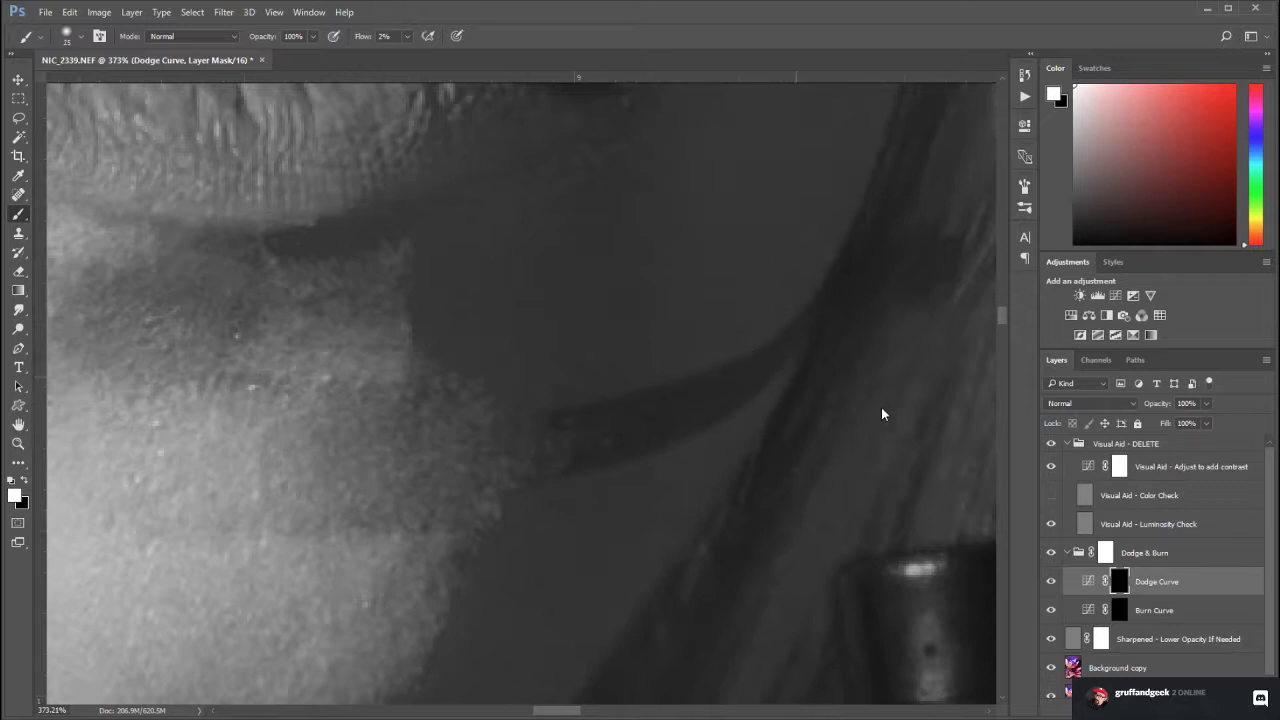
pyautogui.press('[')
pyautogui.press('[')
pyautogui.press('[')
pyautogui.press('[')
pyautogui.press('[')
pyautogui.press('[')
pyautogui.press('[')
pyautogui.press('[')
pyautogui.press('[')
pyautogui.press('[')
pyautogui.press('[')
pyautogui.press('[')
pyautogui.press(']')
pyautogui.press(']')
pyautogui.click(1119, 610)
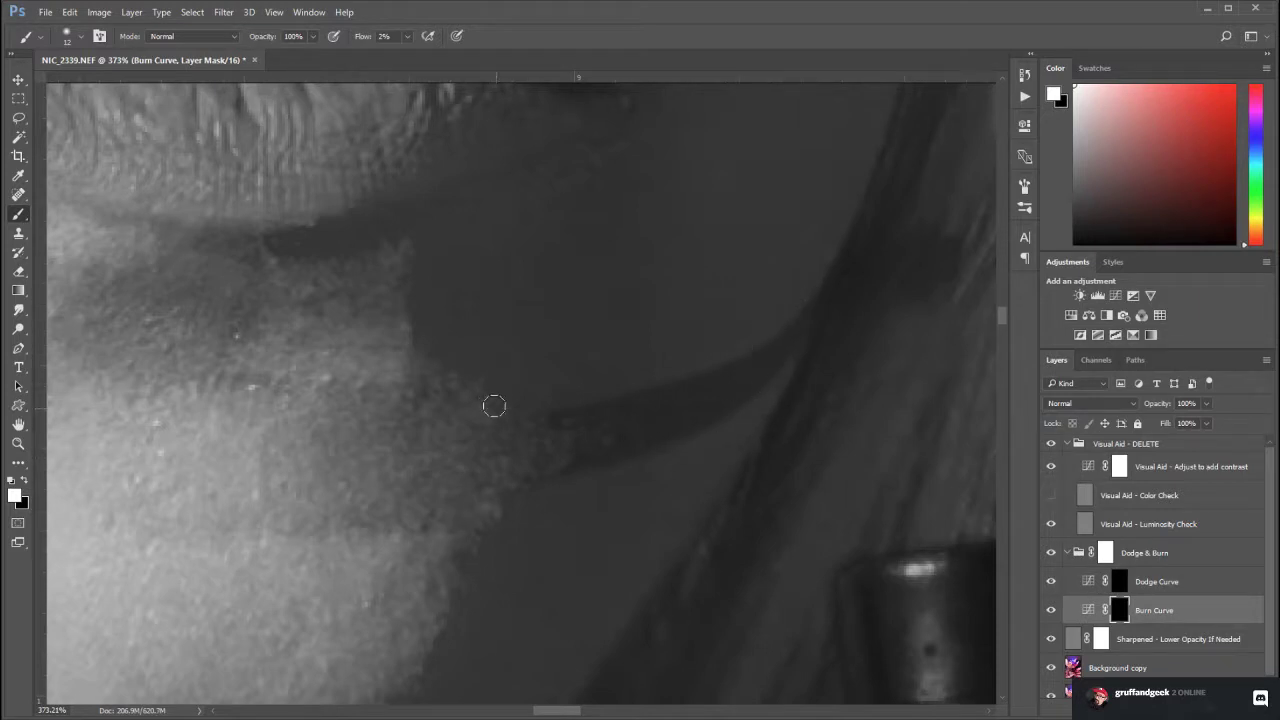
pyautogui.click(1119, 581)
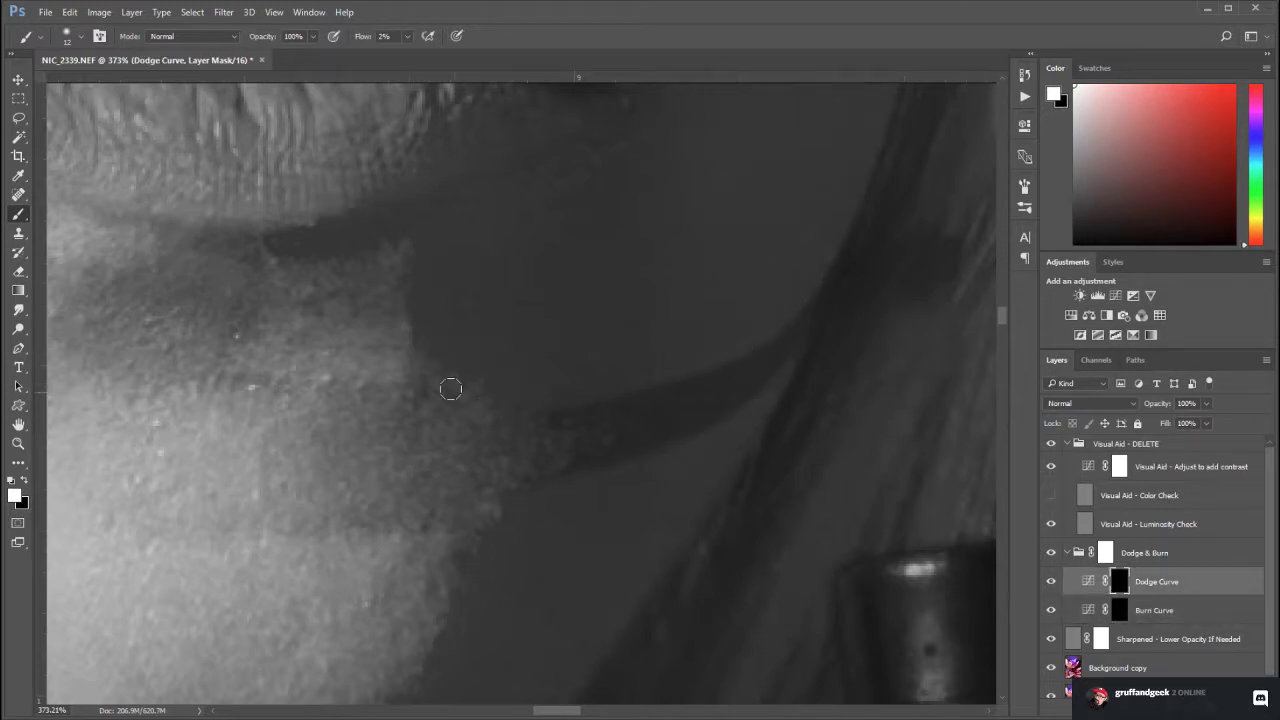
# Dodge the skin around the lower lip, shadowed cheek and upper lip, using brush sizes 40 and 17
pyautogui.moveTo(449, 386); pyautogui.dragTo(540, 543)
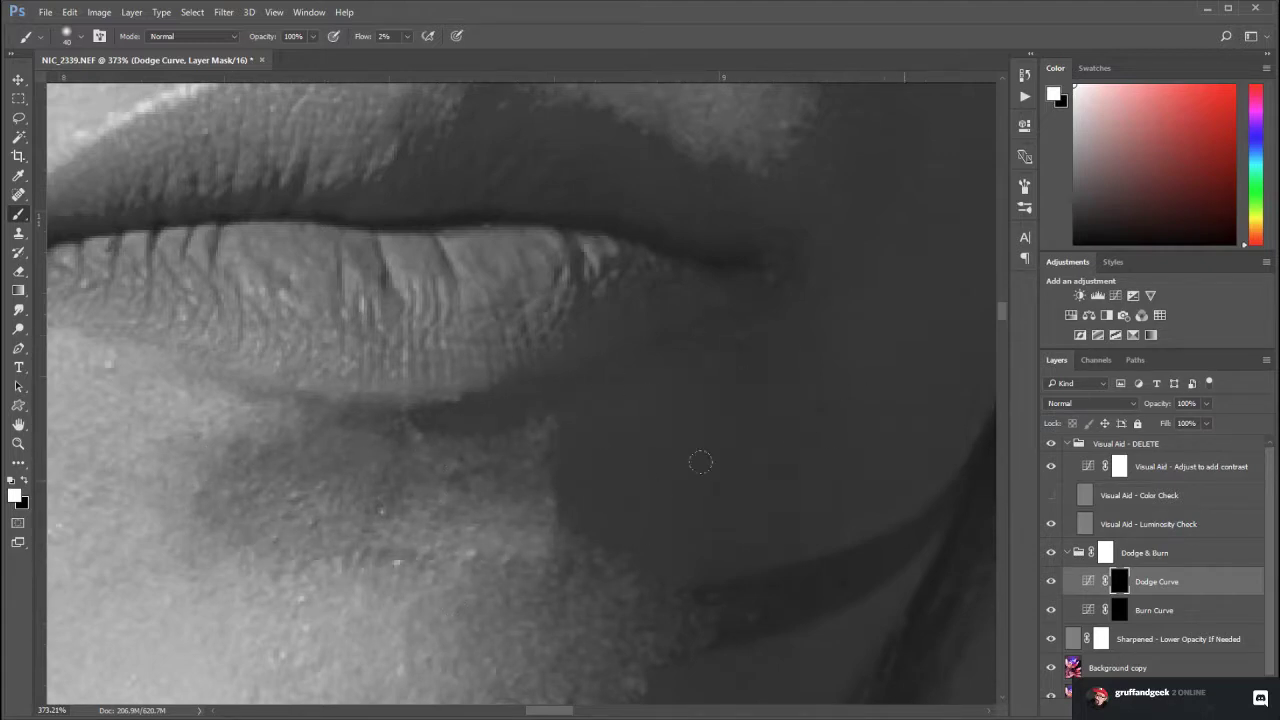
pyautogui.moveTo(846, 239); pyautogui.dragTo(543, 651)
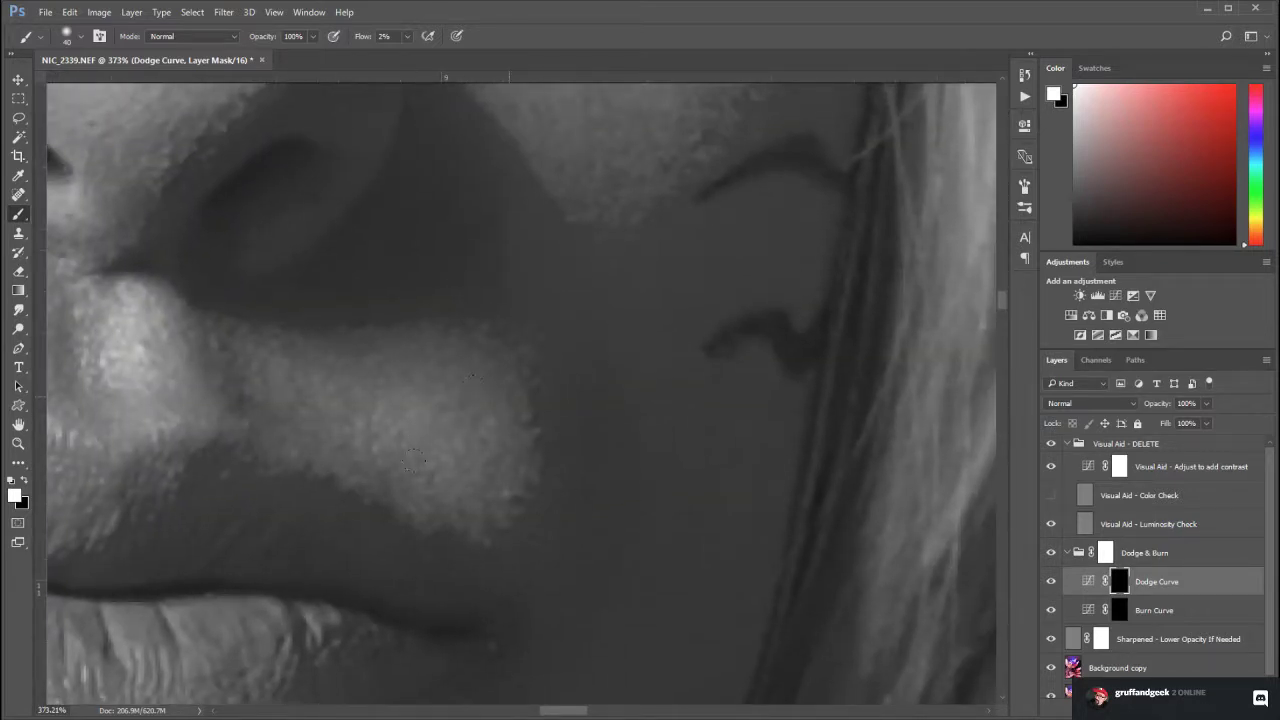
pyautogui.moveTo(359, 468); pyautogui.dragTo(675, 565)
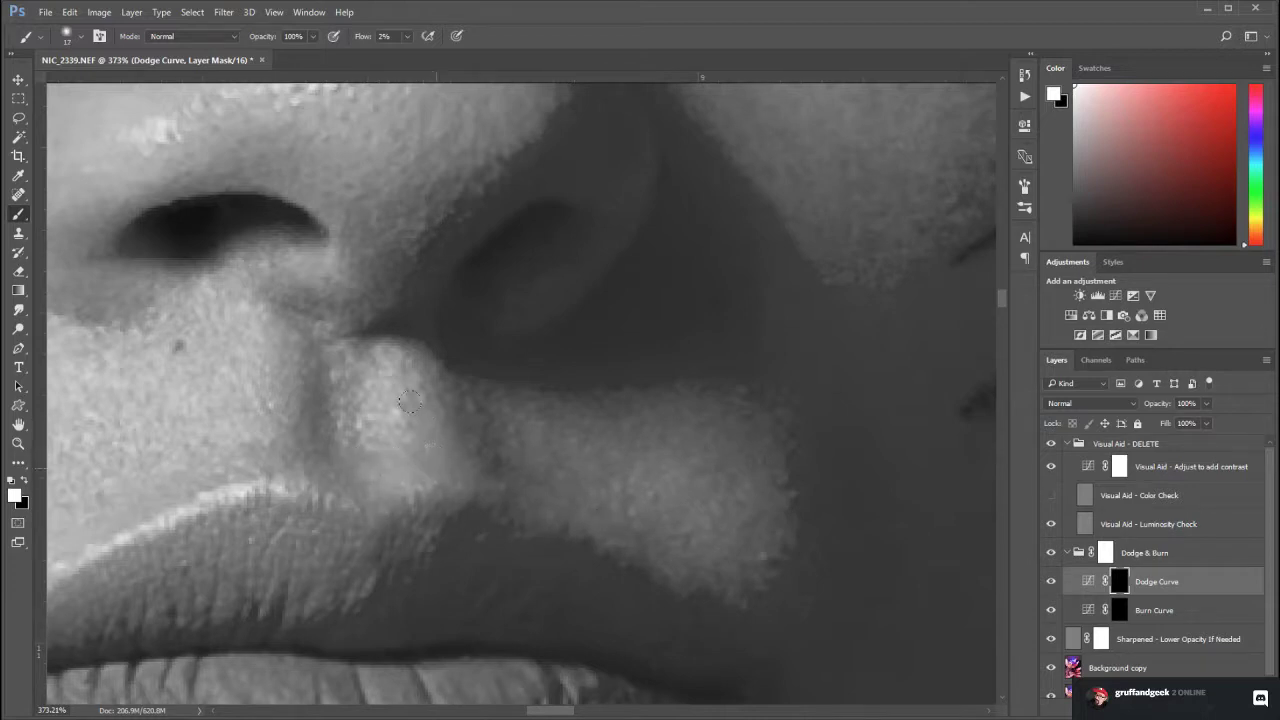
pyautogui.moveTo(226, 486); pyautogui.dragTo(542, 451)
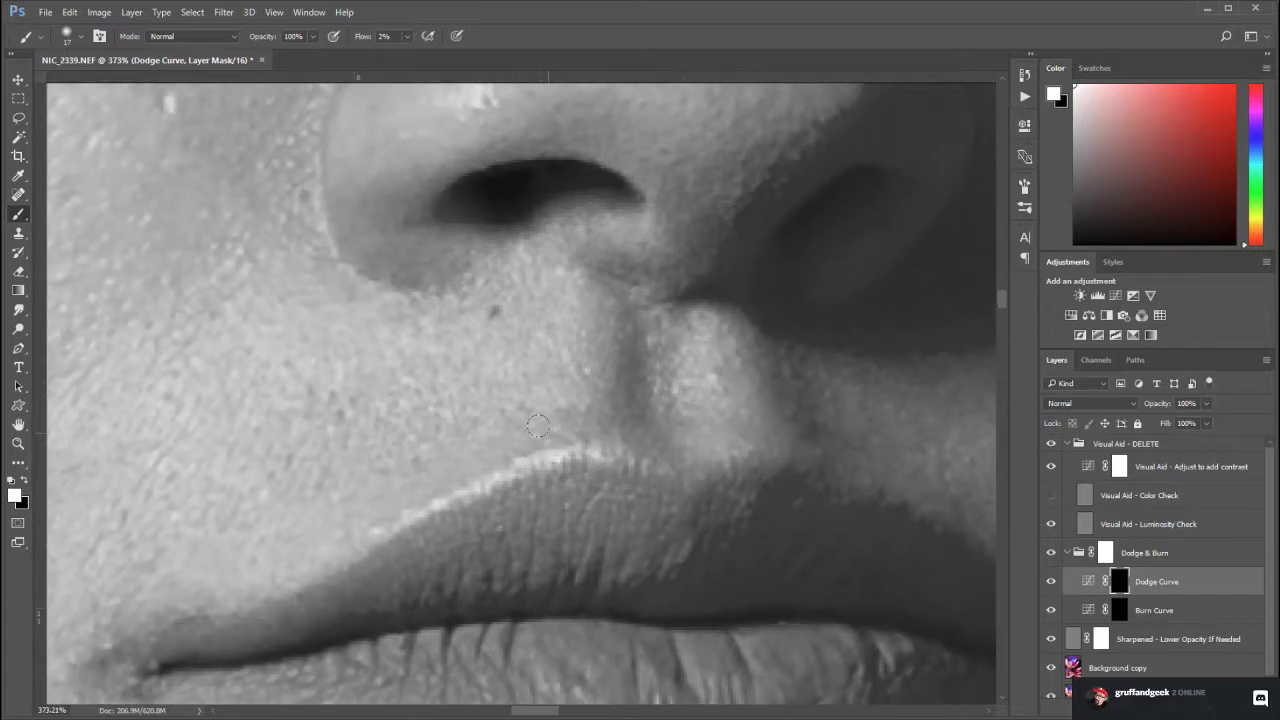
pyautogui.moveTo(870, 512)
pyautogui.mouseDown()
pyautogui.moveTo(792, 527)
pyautogui.moveTo(514, 514)
pyautogui.mouseUp()
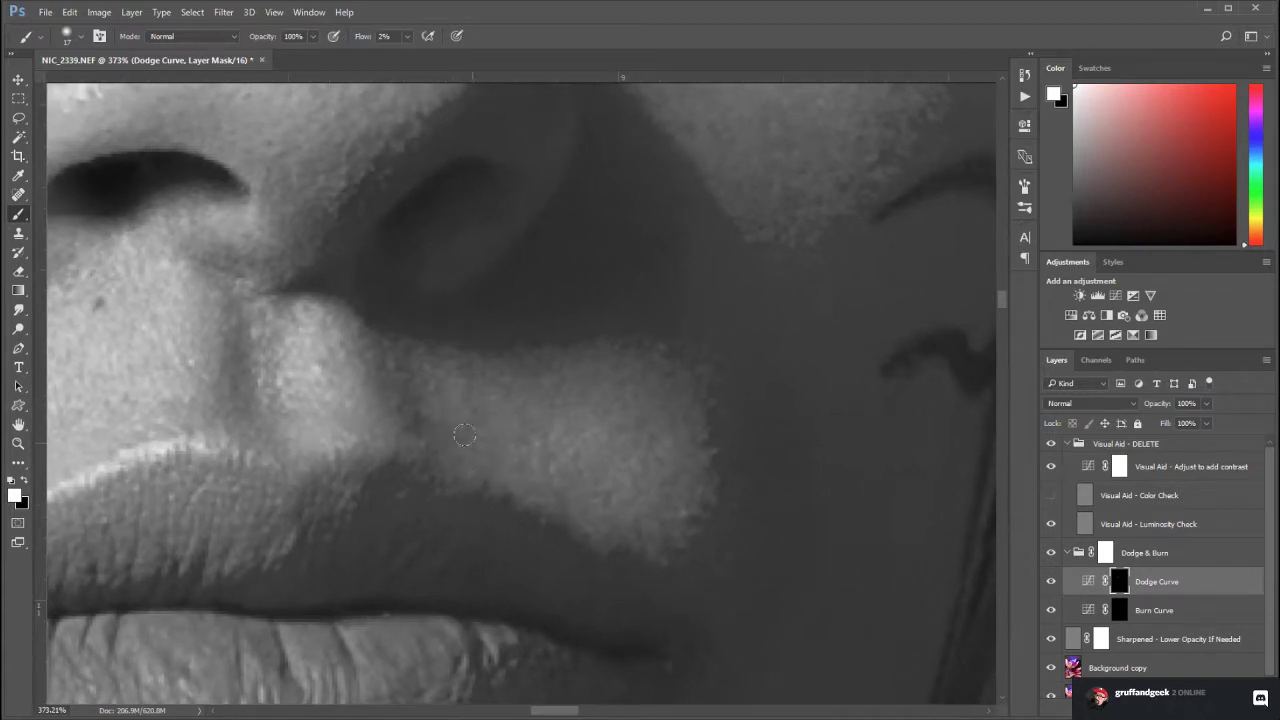
# Dodge the shaded cheek and under-eye area with brush size 40, and compare it with the Dodge Curve turned off and on
pyautogui.moveTo(740, 350); pyautogui.dragTo(366, 534)
pyautogui.moveTo(515, 212)
pyautogui.mouseDown()
pyautogui.moveTo(429, 357)
pyautogui.moveTo(589, 554)
pyautogui.moveTo(617, 556)
pyautogui.mouseUp()
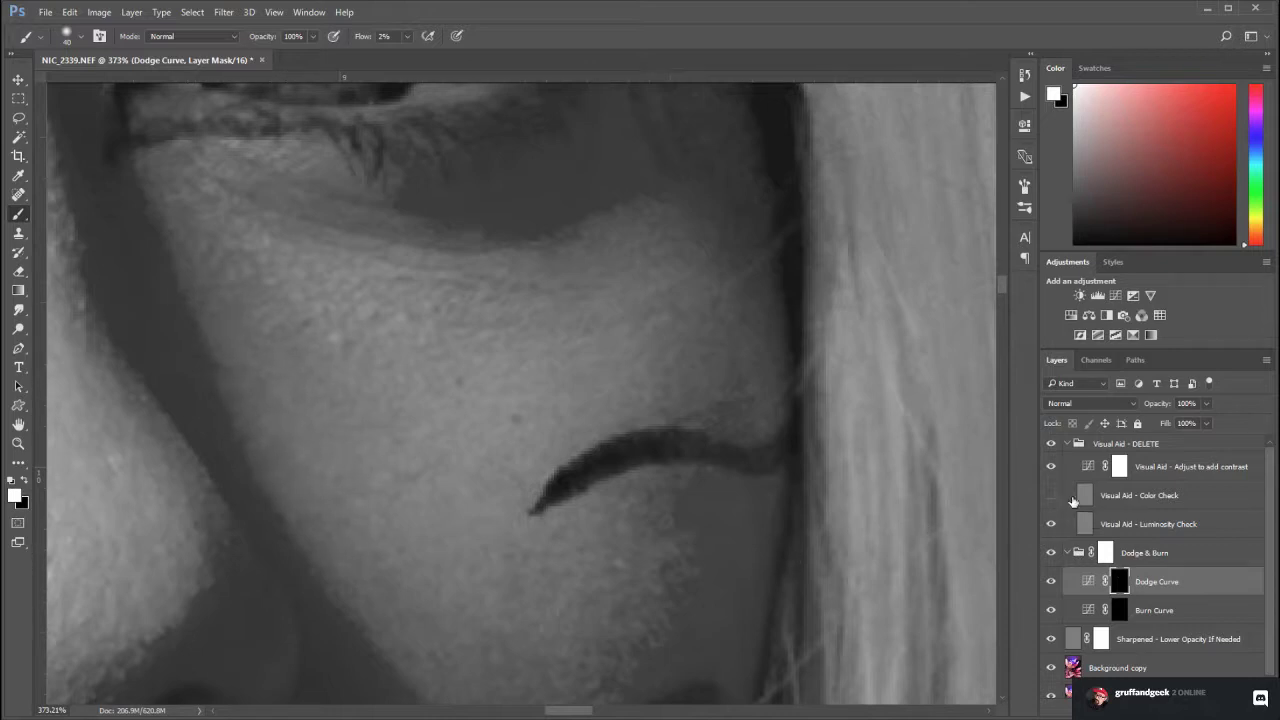
pyautogui.click(1051, 581)
pyautogui.click(1051, 581)
pyautogui.scroll(5, 663, 523)
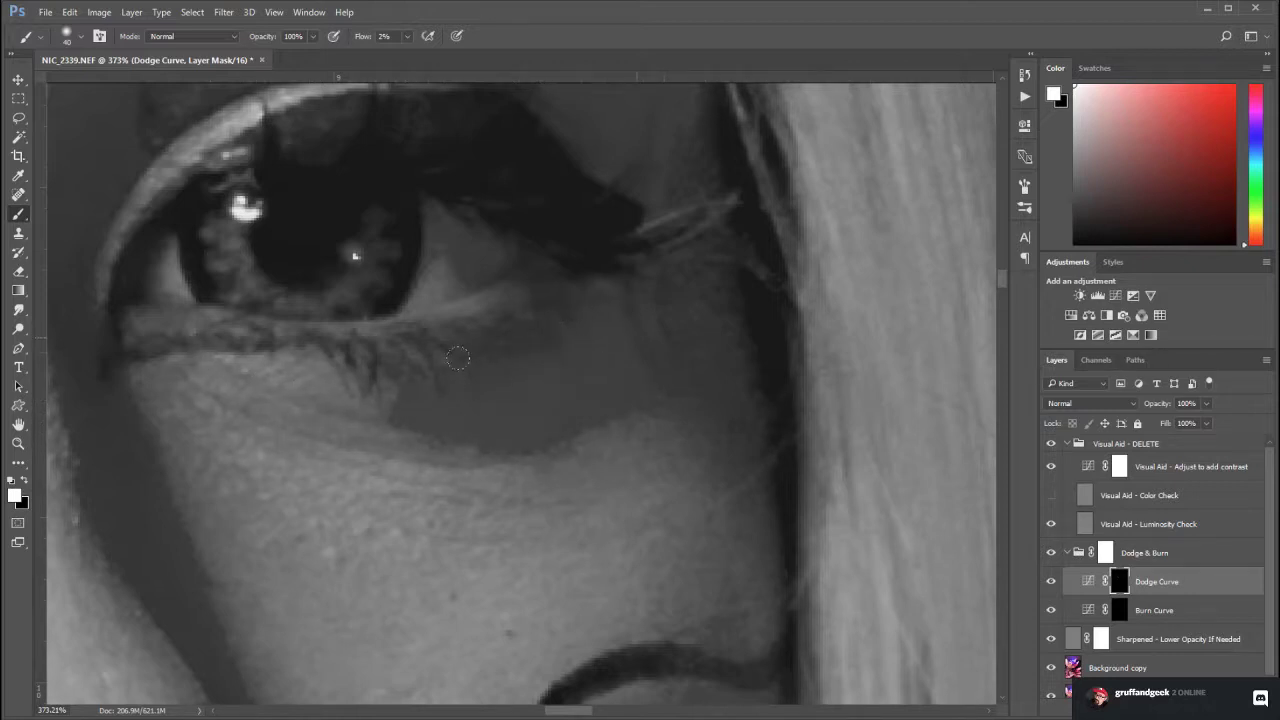
pyautogui.click(1050, 578)
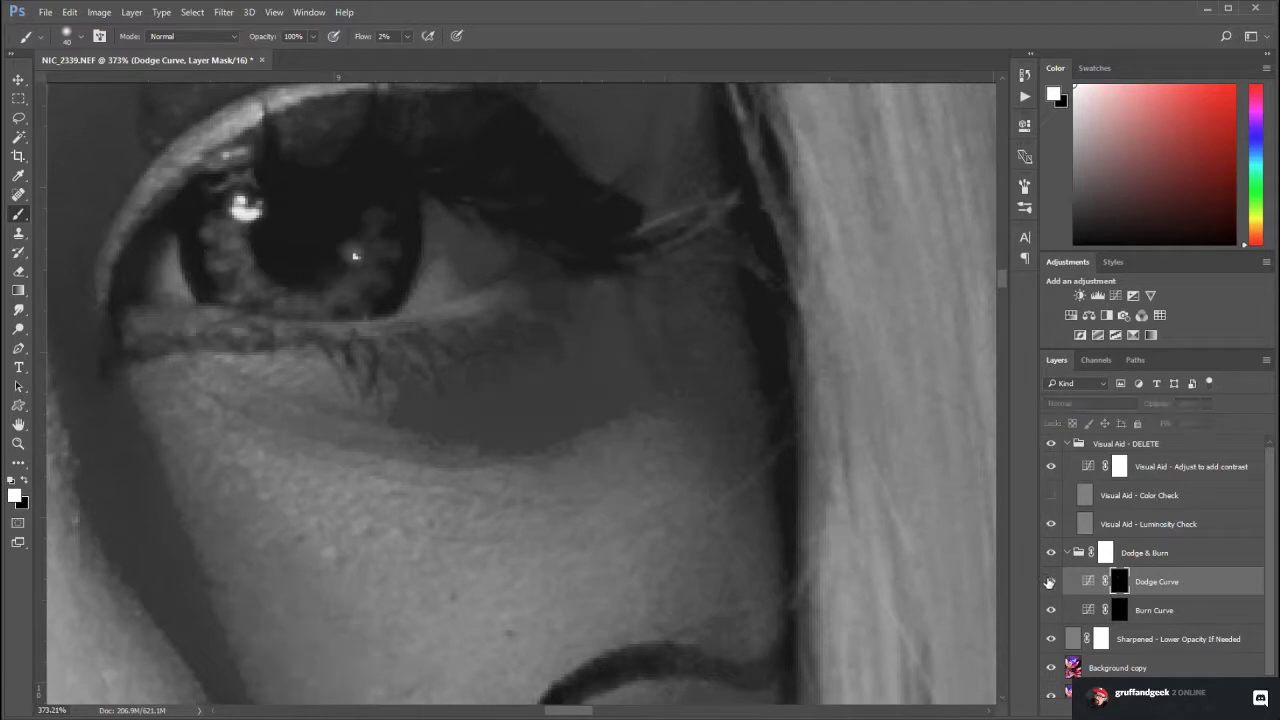
pyautogui.click(1050, 578)
# Dodge the shadowed skin around the brow, upper eyelid and the other eye's lower lid, using brush sizes 40 and 29
pyautogui.moveTo(355, 256)
pyautogui.mouseDown()
pyautogui.moveTo(614, 537)
pyautogui.moveTo(698, 608)
pyautogui.mouseUp()
pyautogui.moveTo(667, 439)
pyautogui.mouseDown()
pyautogui.moveTo(297, 609)
pyautogui.moveTo(389, 571)
pyautogui.moveTo(566, 446)
pyautogui.mouseUp()
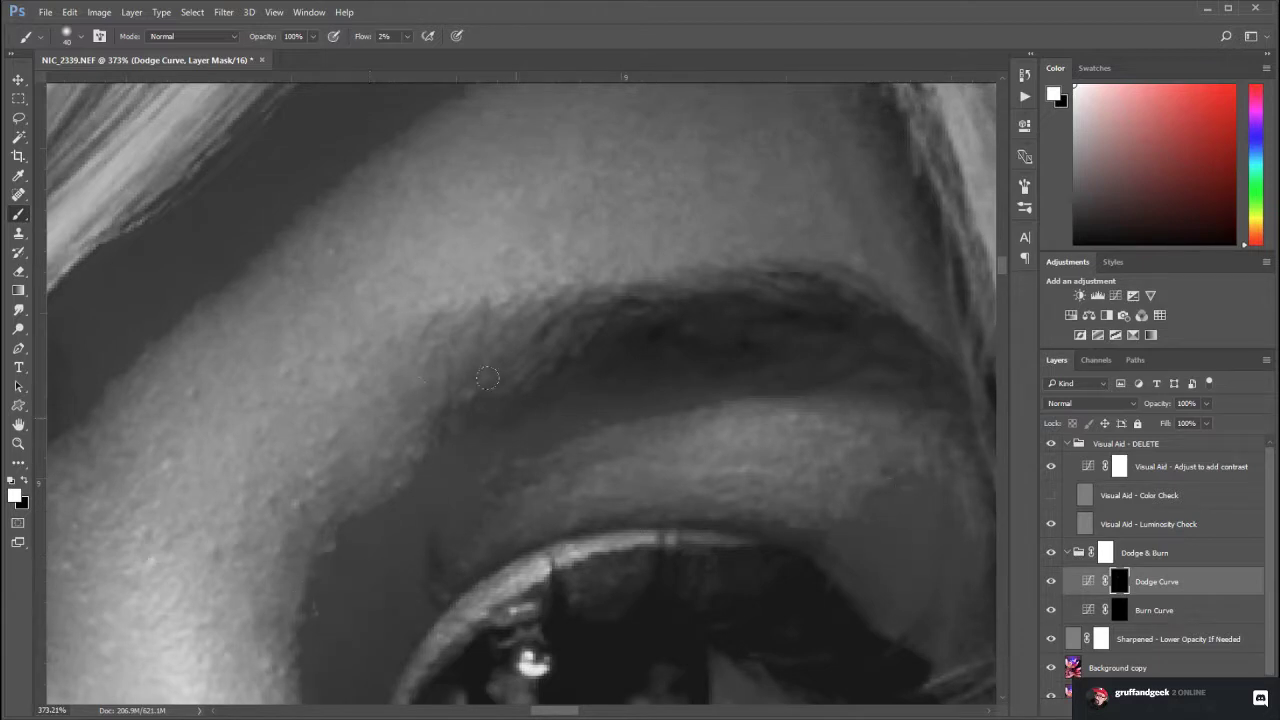
pyautogui.moveTo(598, 401); pyautogui.dragTo(502, 622)
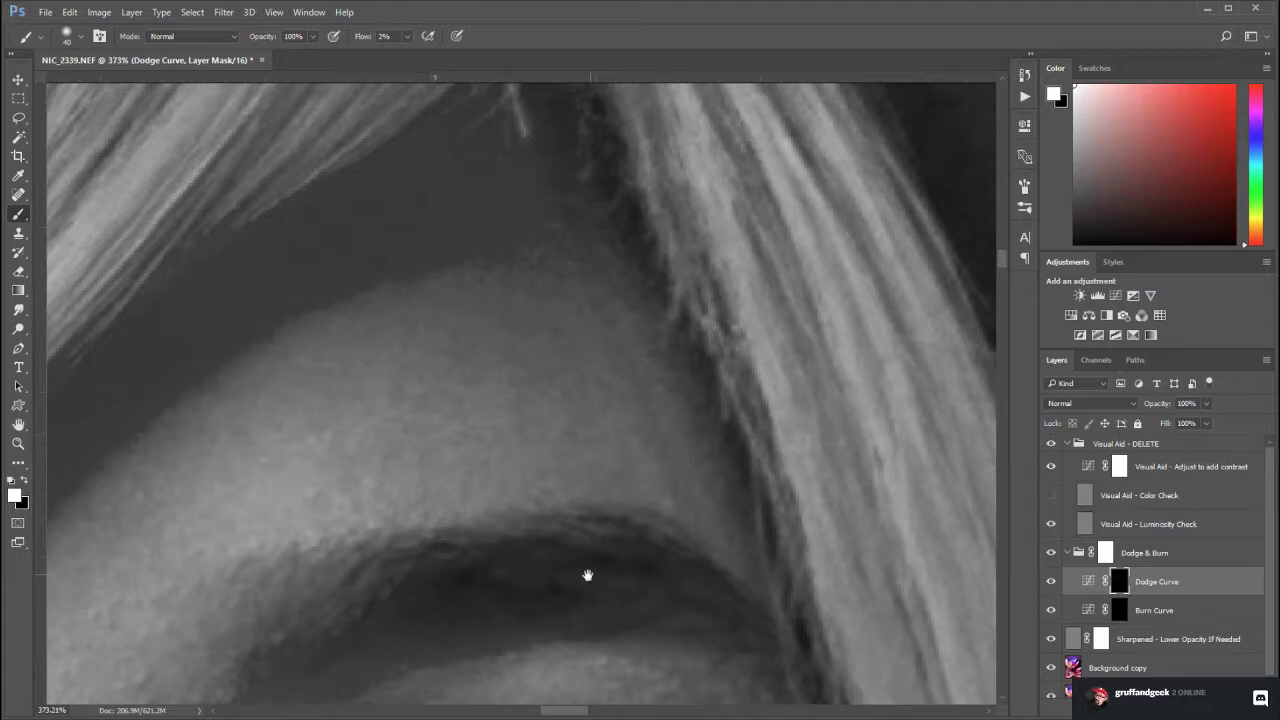
pyautogui.moveTo(587, 575); pyautogui.dragTo(476, 267)
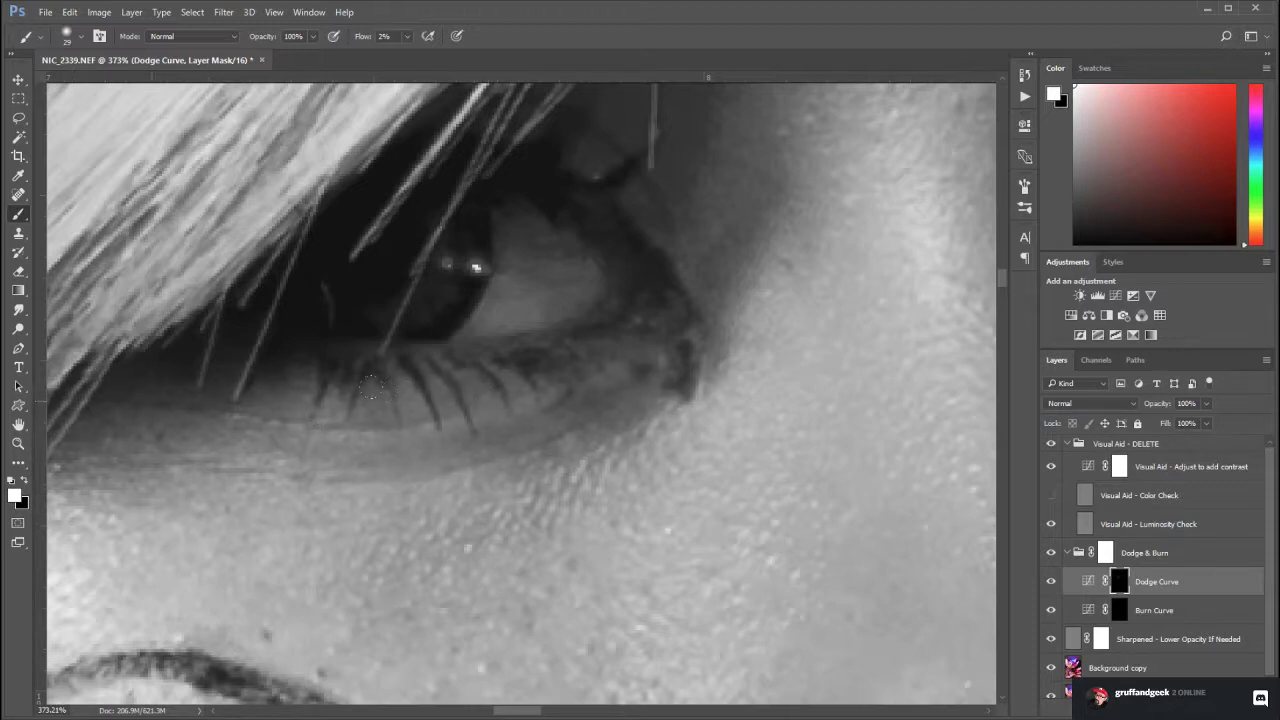
pyautogui.moveTo(658, 677); pyautogui.dragTo(360, 420)
pyautogui.moveTo(440, 600); pyautogui.dragTo(471, 329)
pyautogui.moveTo(350, 620); pyautogui.dragTo(374, 380)
# Reduce the brush to size 21 and dodge the dark streaks along the edge of the lower leg on the Dodge Curve mask
pyautogui.click(18, 444)
pyautogui.moveTo(457, 459); pyautogui.dragTo(422, 310)
pyautogui.moveTo(528, 484); pyautogui.dragTo(583, 526)
pyautogui.moveTo(529, 380); pyautogui.dragTo(622, 505)
pyautogui.moveTo(622, 505)
pyautogui.mouseDown()
pyautogui.moveTo(608, 457)
pyautogui.moveTo(671, 486)
pyautogui.moveTo(657, 492)
pyautogui.moveTo(494, 345)
pyautogui.moveTo(603, 343)
pyautogui.moveTo(583, 323)
pyautogui.moveTo(500, 454)
pyautogui.moveTo(249, 310)
pyautogui.moveTo(266, 230)
pyautogui.mouseUp()
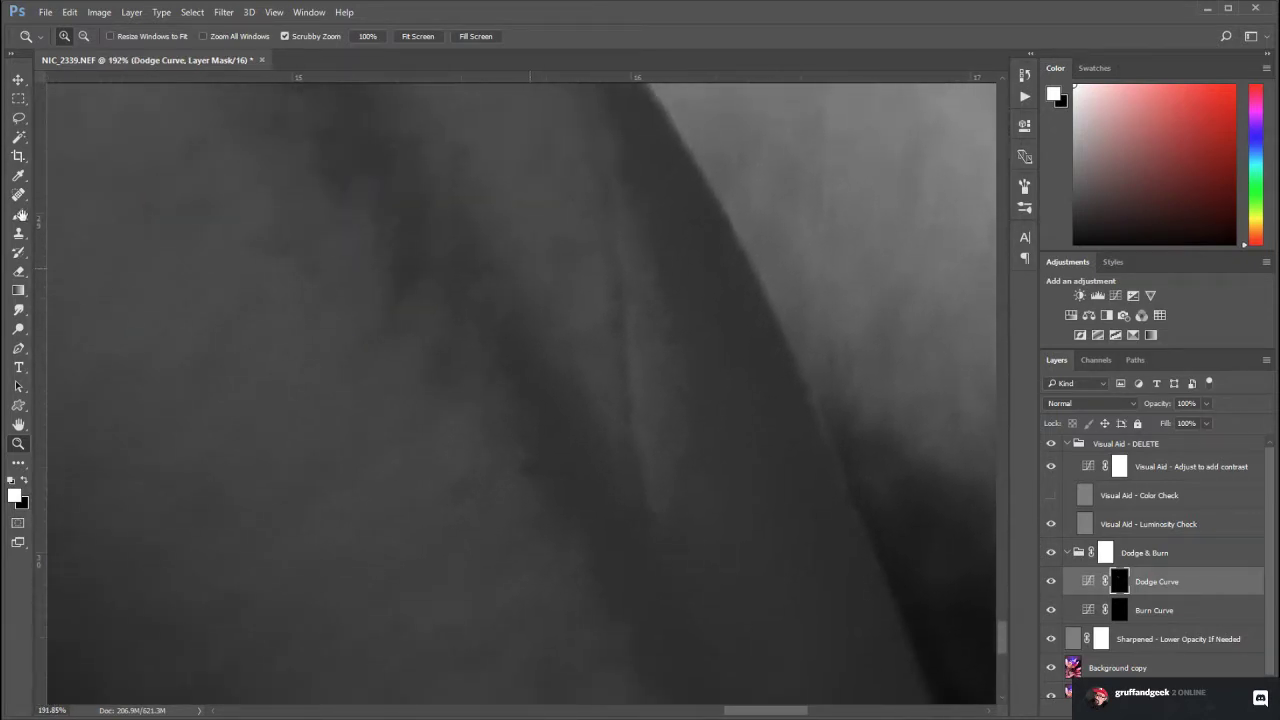
pyautogui.click(18, 214)
pyautogui.moveTo(603, 336); pyautogui.dragTo(591, 461)
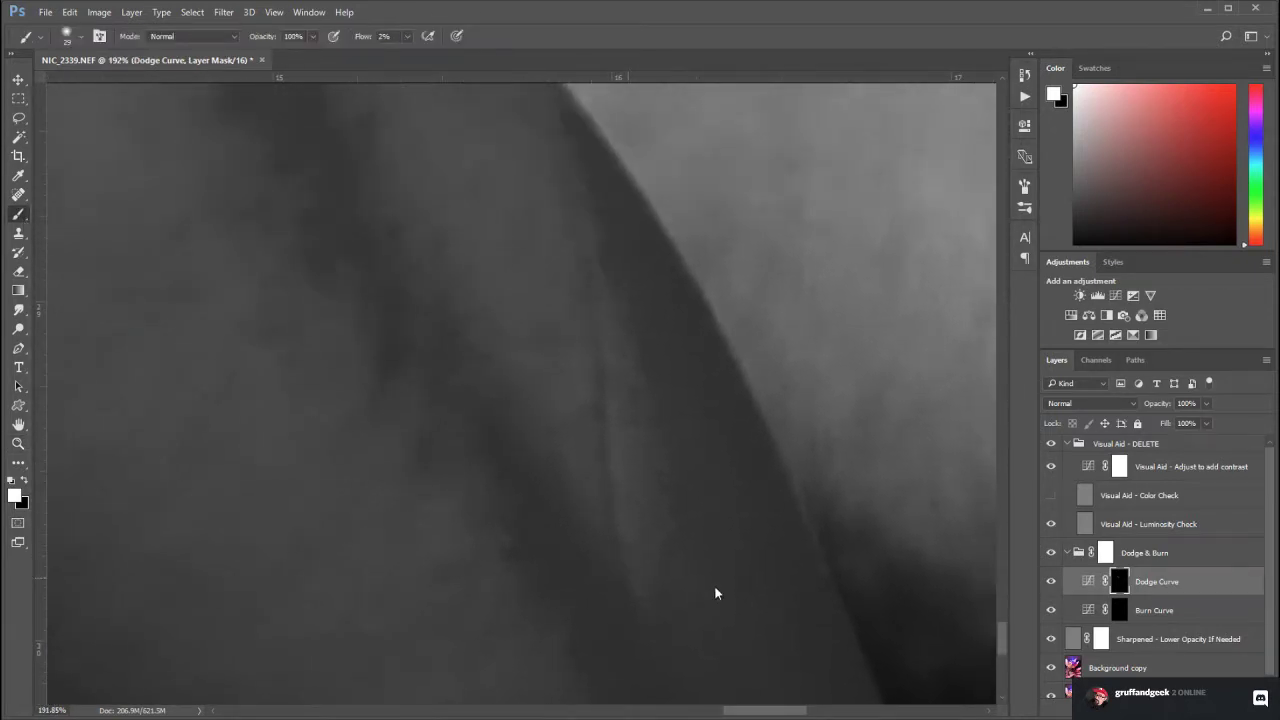
pyautogui.press('[')
pyautogui.press('[')
pyautogui.moveTo(623, 563)
pyautogui.mouseDown()
pyautogui.moveTo(599, 445)
pyautogui.moveTo(618, 572)
pyautogui.moveTo(604, 452)
pyautogui.moveTo(607, 530)
pyautogui.moveTo(584, 256)
pyautogui.moveTo(600, 320)
pyautogui.moveTo(560, 165)
pyautogui.moveTo(601, 453)
pyautogui.moveTo(598, 360)
pyautogui.moveTo(604, 495)
pyautogui.moveTo(606, 373)
pyautogui.moveTo(620, 573)
pyautogui.mouseUp()
pyautogui.moveTo(466, 366); pyautogui.dragTo(714, 480)
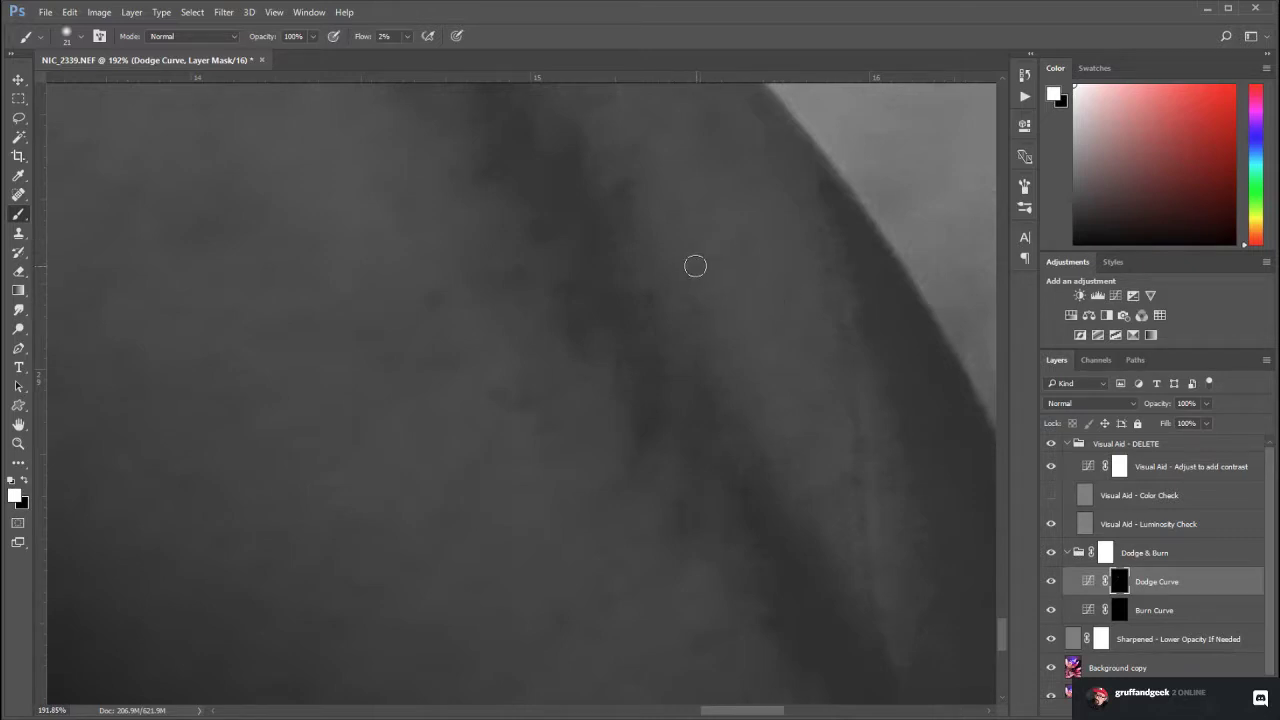
# Dodge the dark band up the shin and the shaded skin below the knee with brush size 21, raising the flow to 3%
pyautogui.moveTo(694, 265); pyautogui.dragTo(729, 460)
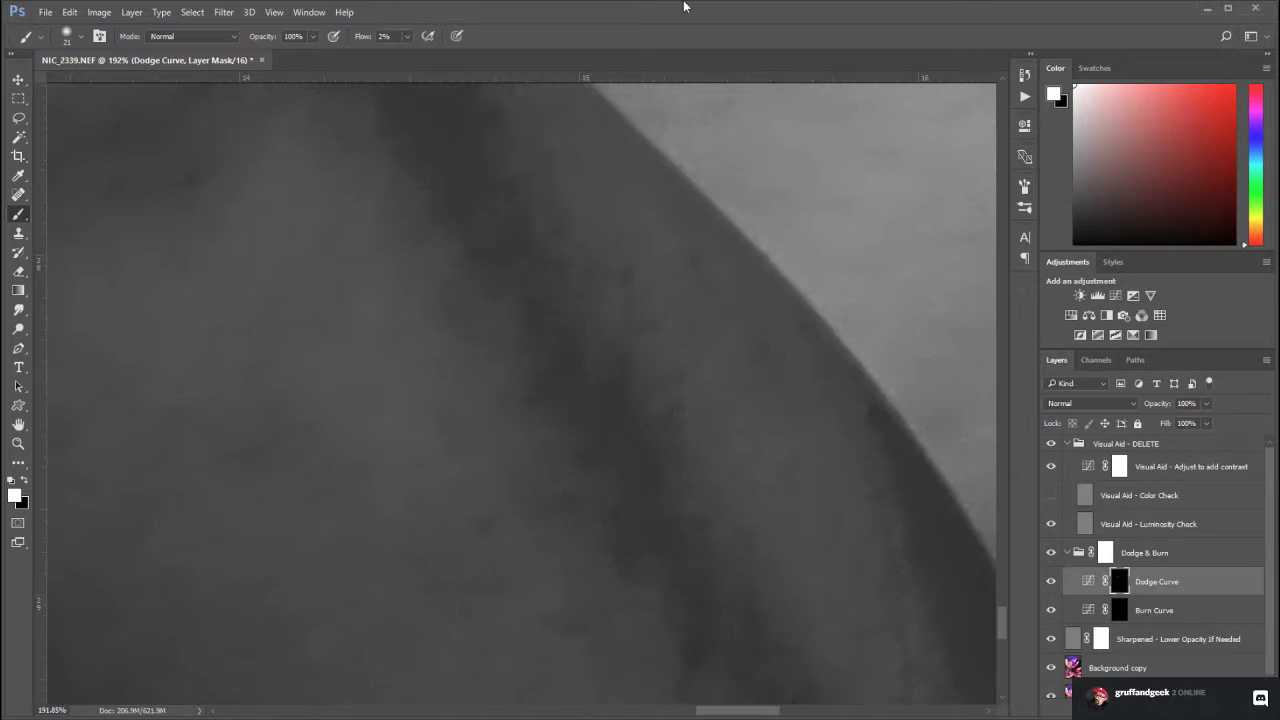
pyautogui.moveTo(639, 315); pyautogui.dragTo(900, 560)
pyautogui.moveTo(215, 285); pyautogui.dragTo(325, 424)
pyautogui.moveTo(595, 447); pyautogui.dragTo(591, 448)
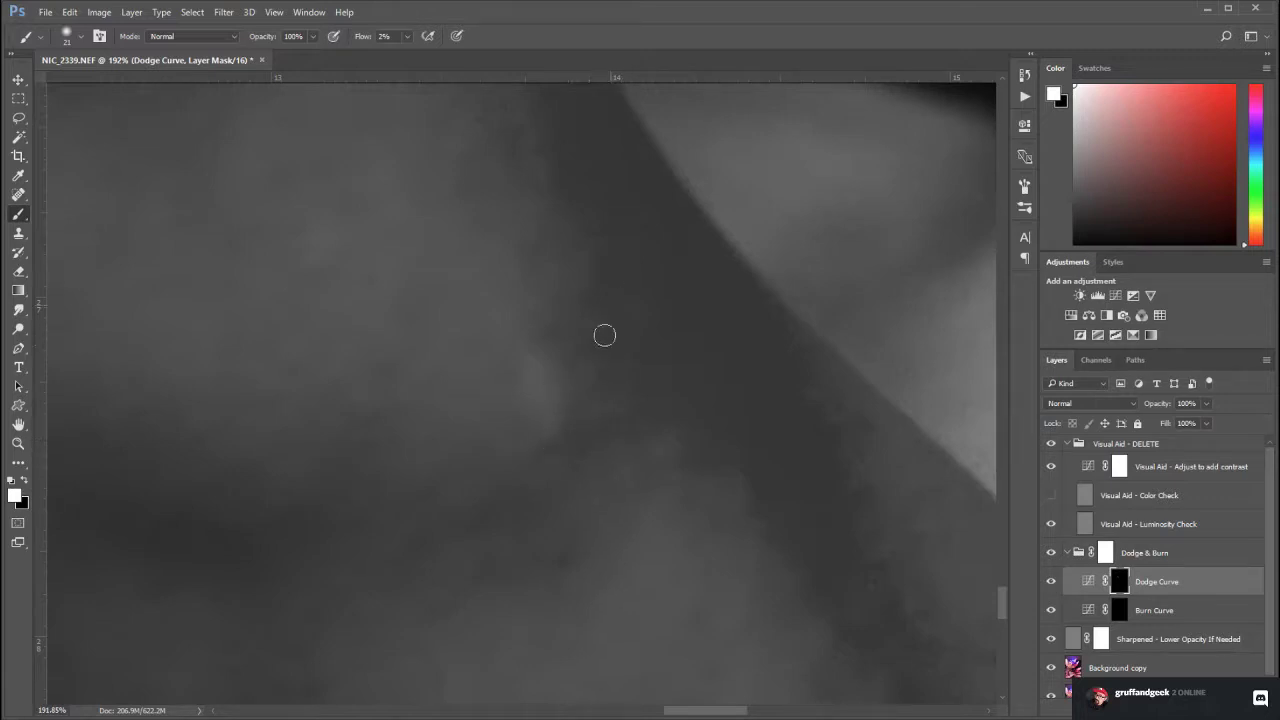
pyautogui.moveTo(465, 584); pyautogui.dragTo(720, 266)
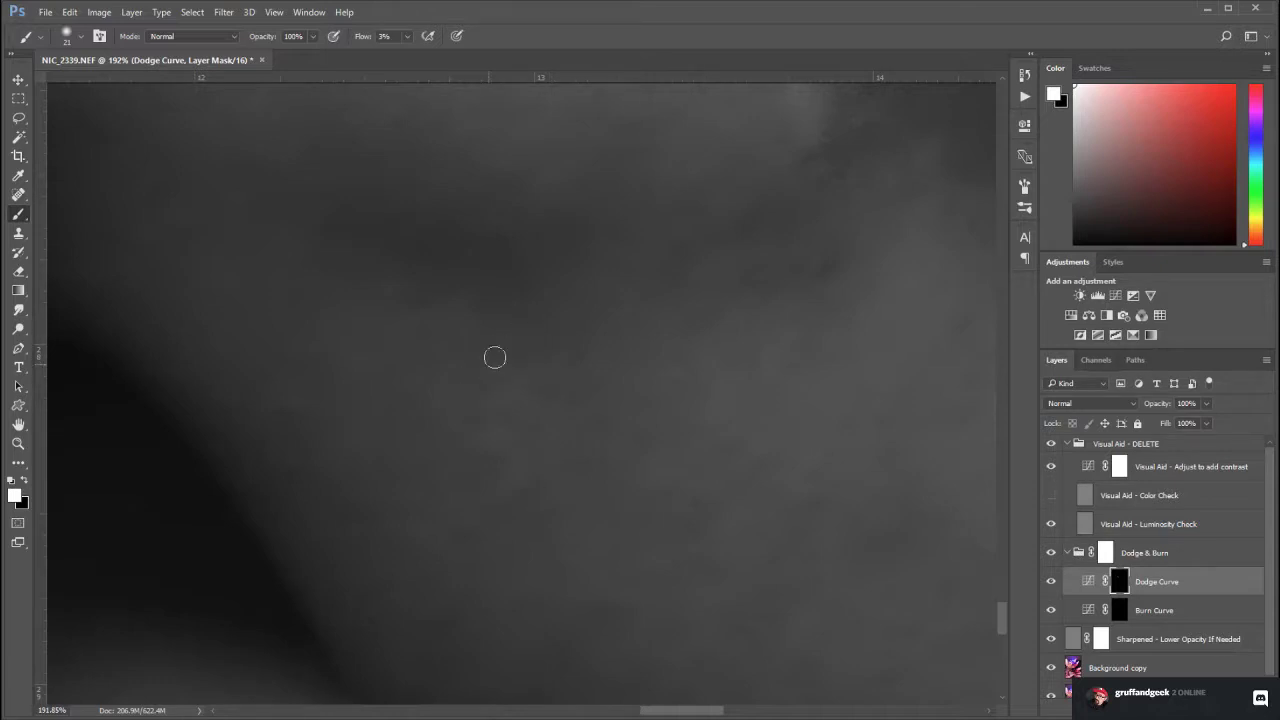
pyautogui.moveTo(604, 454)
pyautogui.mouseDown()
pyautogui.moveTo(644, 446)
pyautogui.moveTo(640, 531)
pyautogui.moveTo(603, 443)
pyautogui.moveTo(578, 460)
pyautogui.mouseUp()
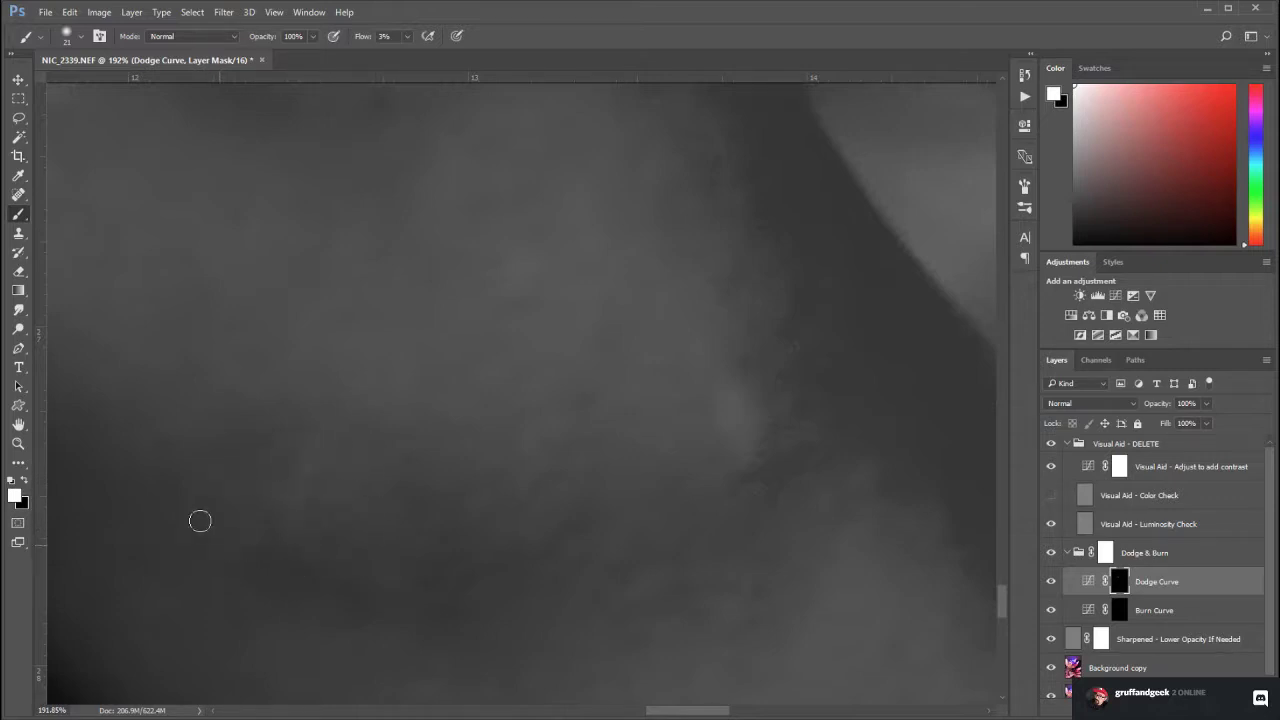
# Compare the retouched leg in colour and in greyscale by turning the Visual Aid group off and on
pyautogui.click(18, 443)
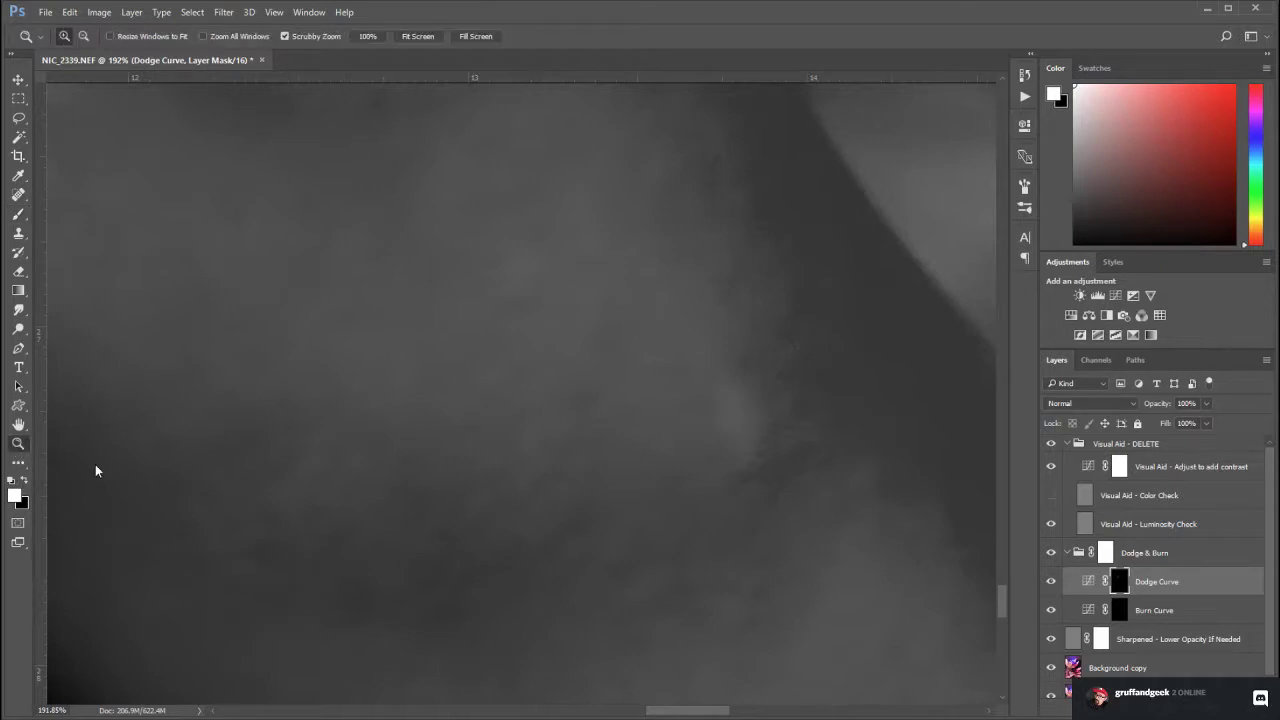
pyautogui.moveTo(686, 589); pyautogui.dragTo(583, 589)
pyautogui.moveTo(686, 557); pyautogui.dragTo(625, 357)
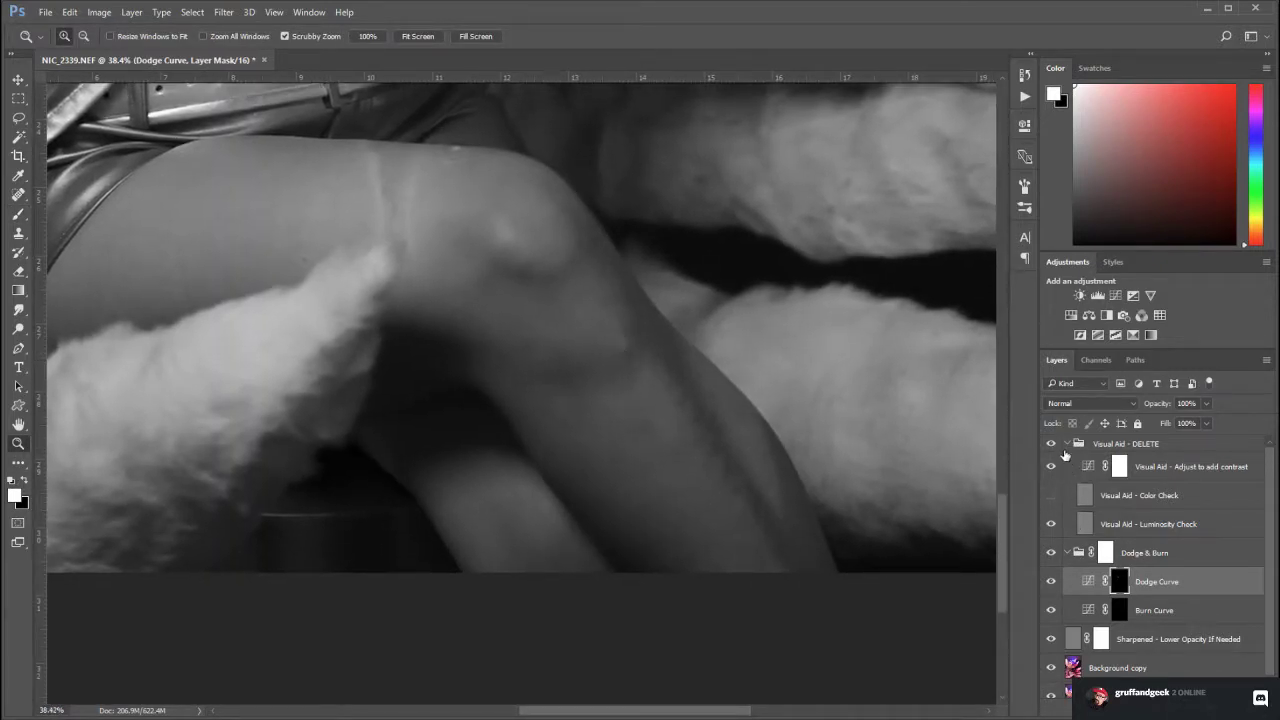
pyautogui.click(1055, 446)
pyautogui.click(1057, 447)
pyautogui.click(1057, 451)
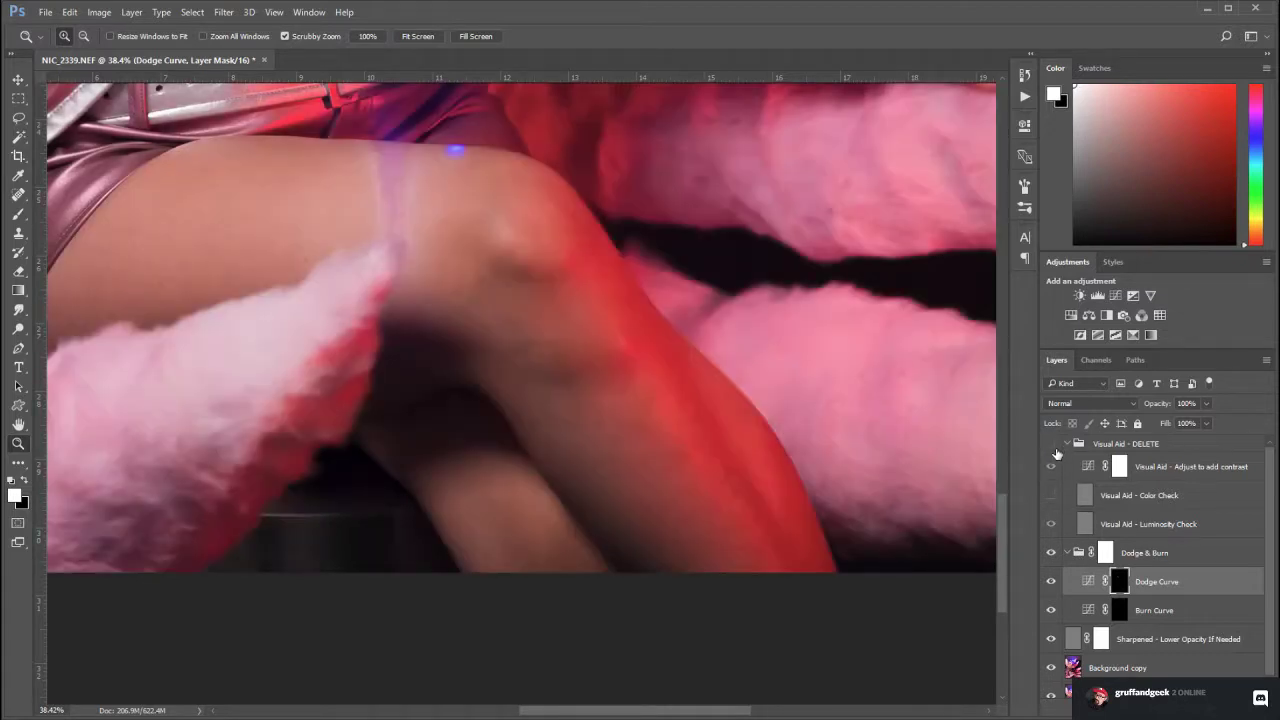
pyautogui.click(1052, 446)
pyautogui.click(1057, 453)
pyautogui.moveTo(617, 331); pyautogui.dragTo(869, 456)
pyautogui.click(1052, 448)
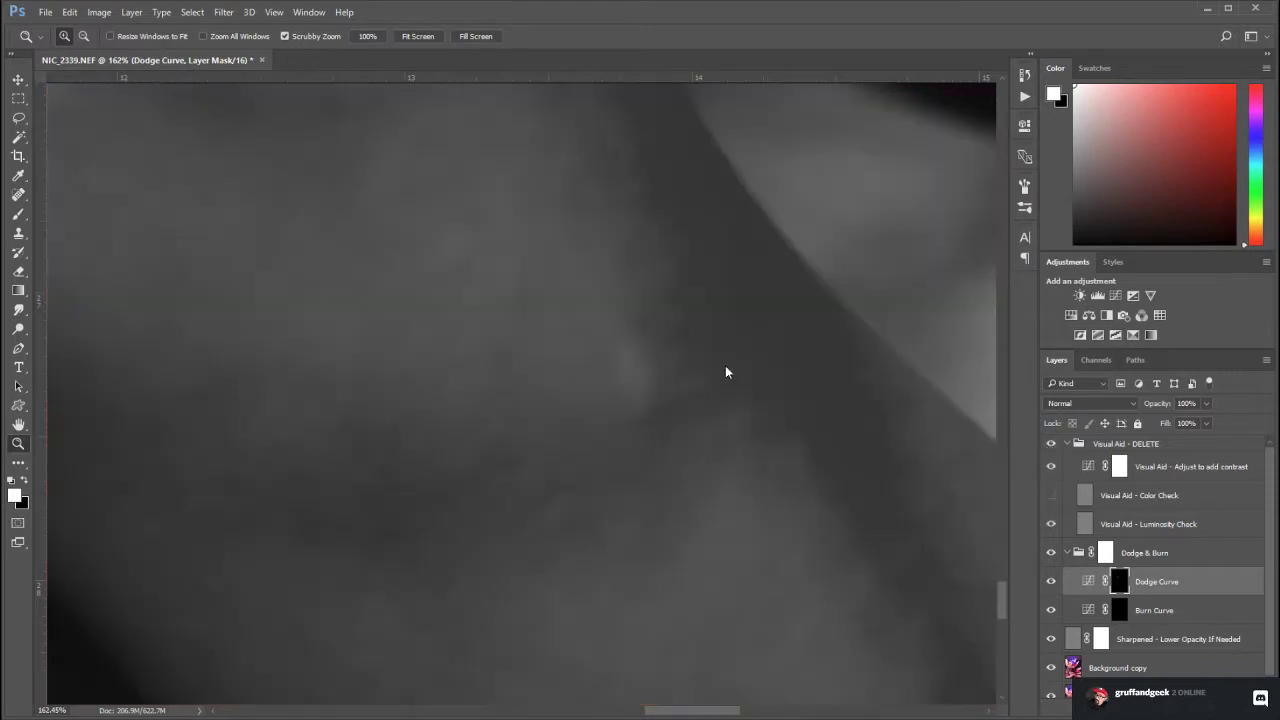
# Burn the small bright spot at the shadow edge below the knee on the Burn Curve mask, with brush size 21 at 3% flow
pyautogui.click(662, 376)
pyautogui.click(1107, 618)
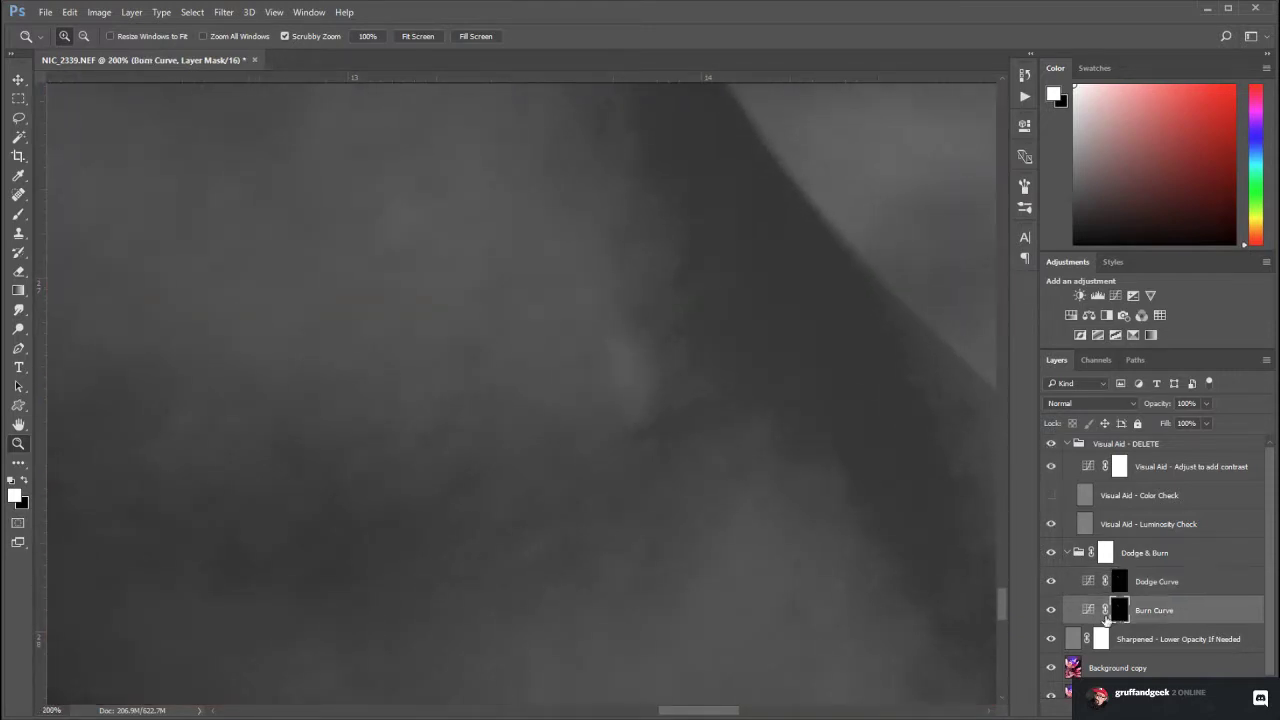
pyautogui.click(18, 214)
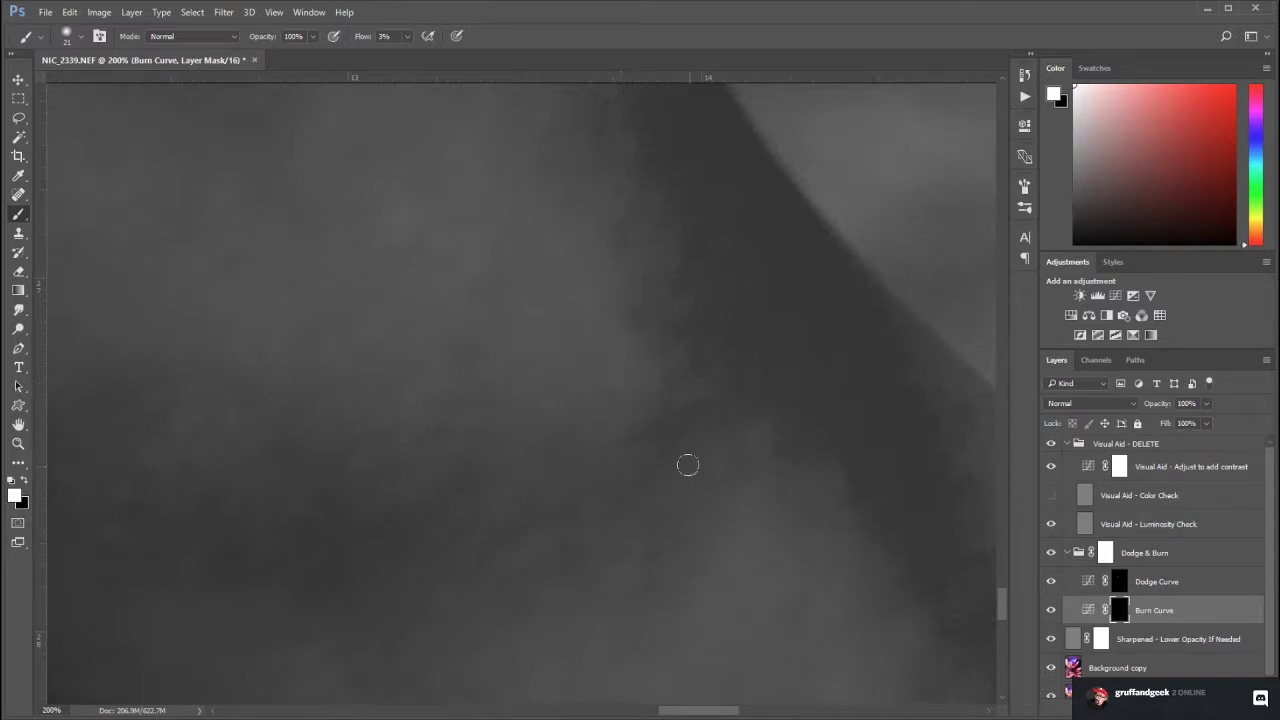
# Return to the Dodge Curve mask and dodge the shaded areas below the knee with brush sizes 21 and 53
pyautogui.click(1122, 585)
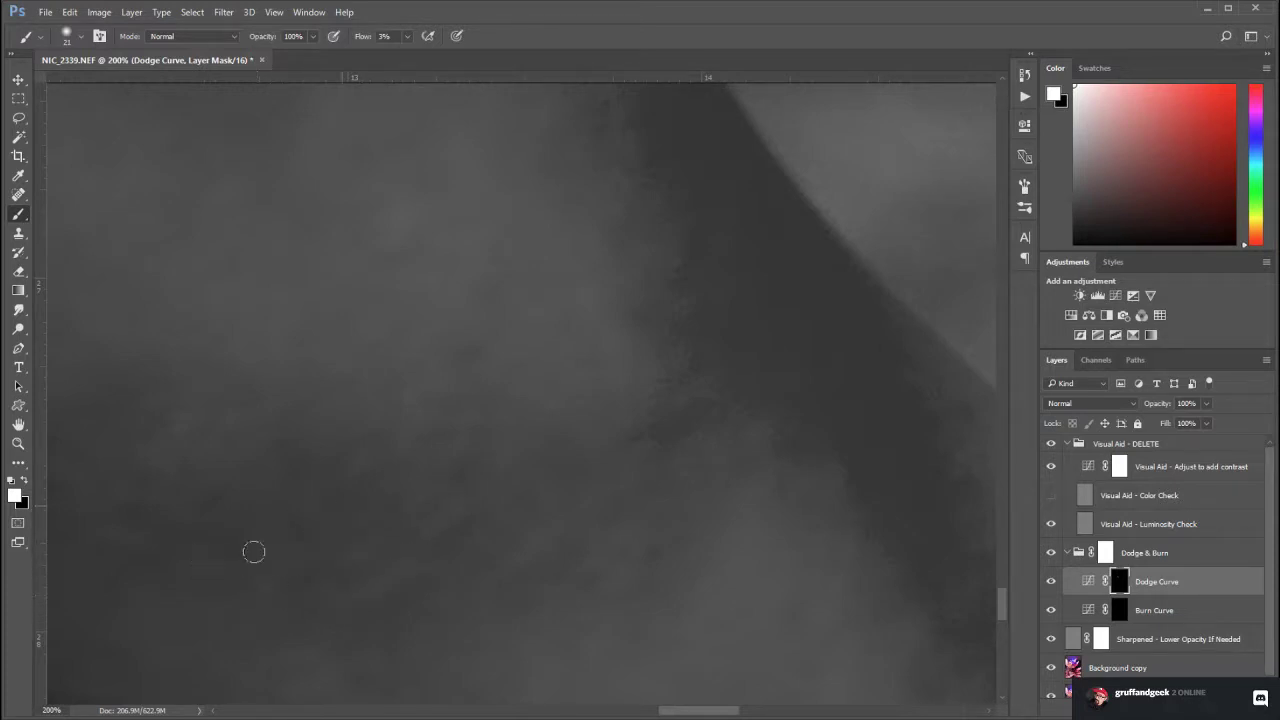
pyautogui.moveTo(329, 371); pyautogui.dragTo(453, 485)
pyautogui.moveTo(300, 478); pyautogui.dragTo(143, 474)
pyautogui.moveTo(533, 508); pyautogui.dragTo(439, 585)
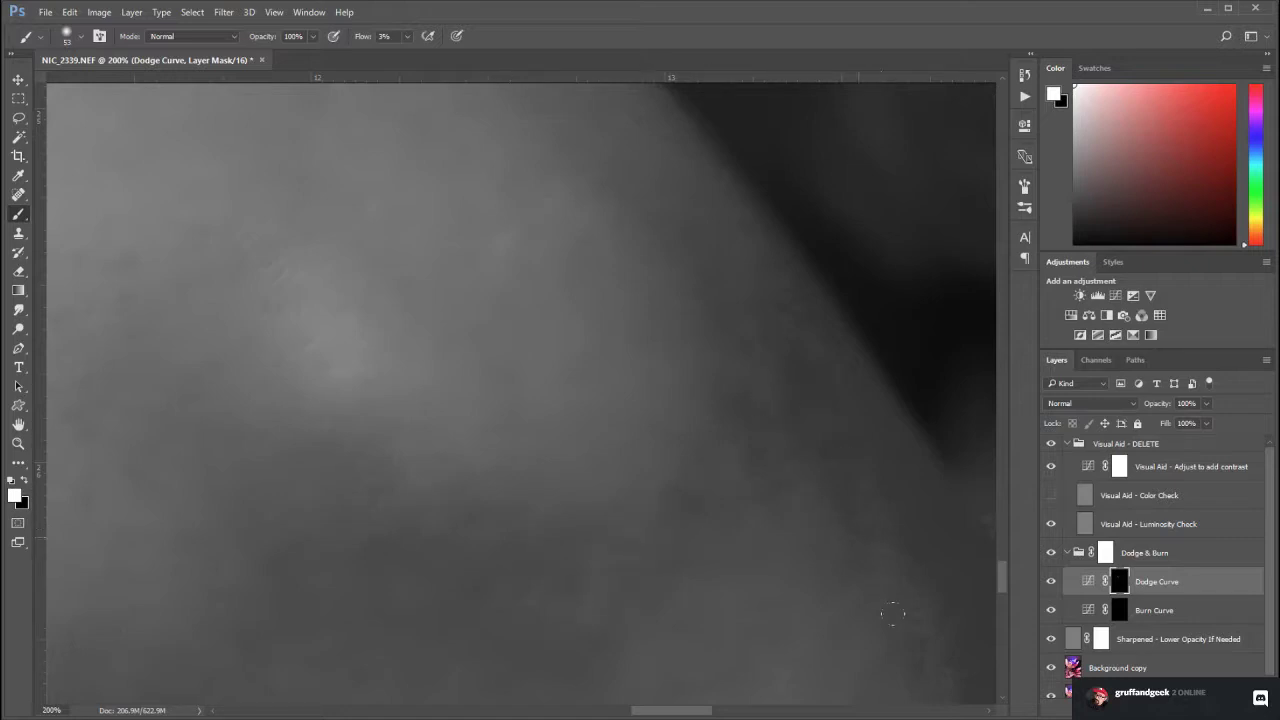
pyautogui.moveTo(884, 564); pyautogui.dragTo(674, 214)
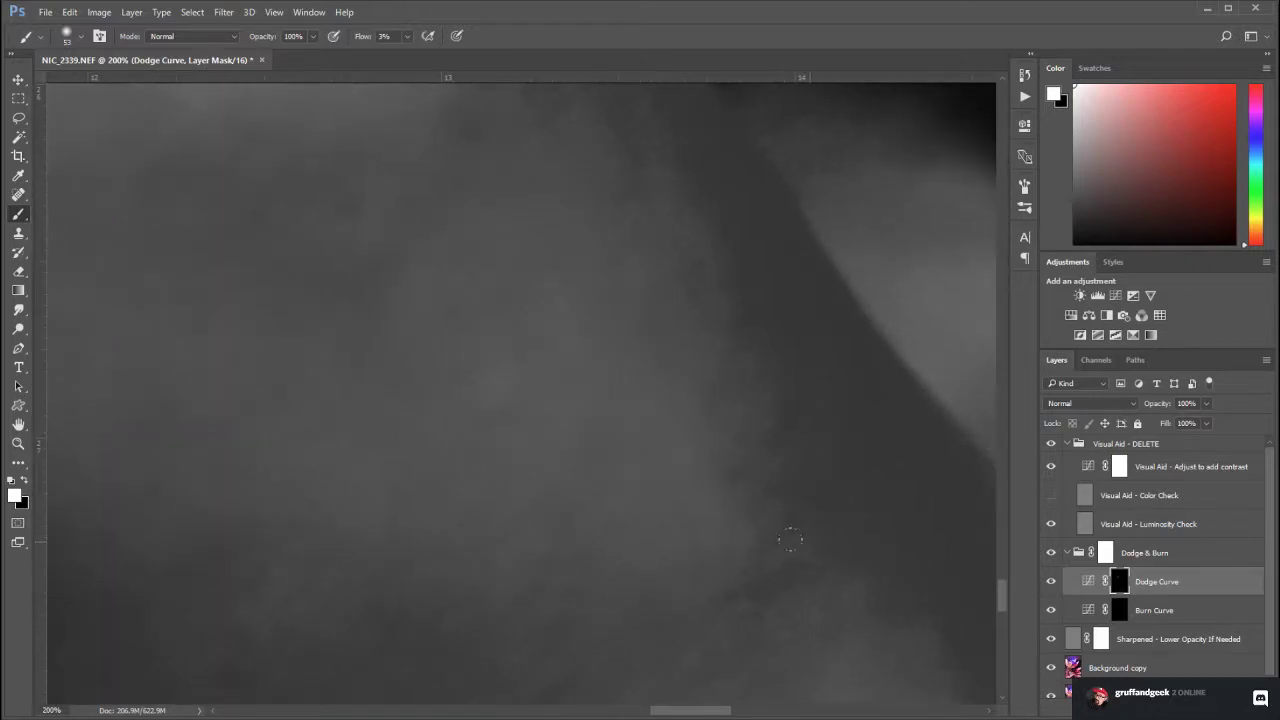
pyautogui.moveTo(802, 474); pyautogui.dragTo(680, 257)
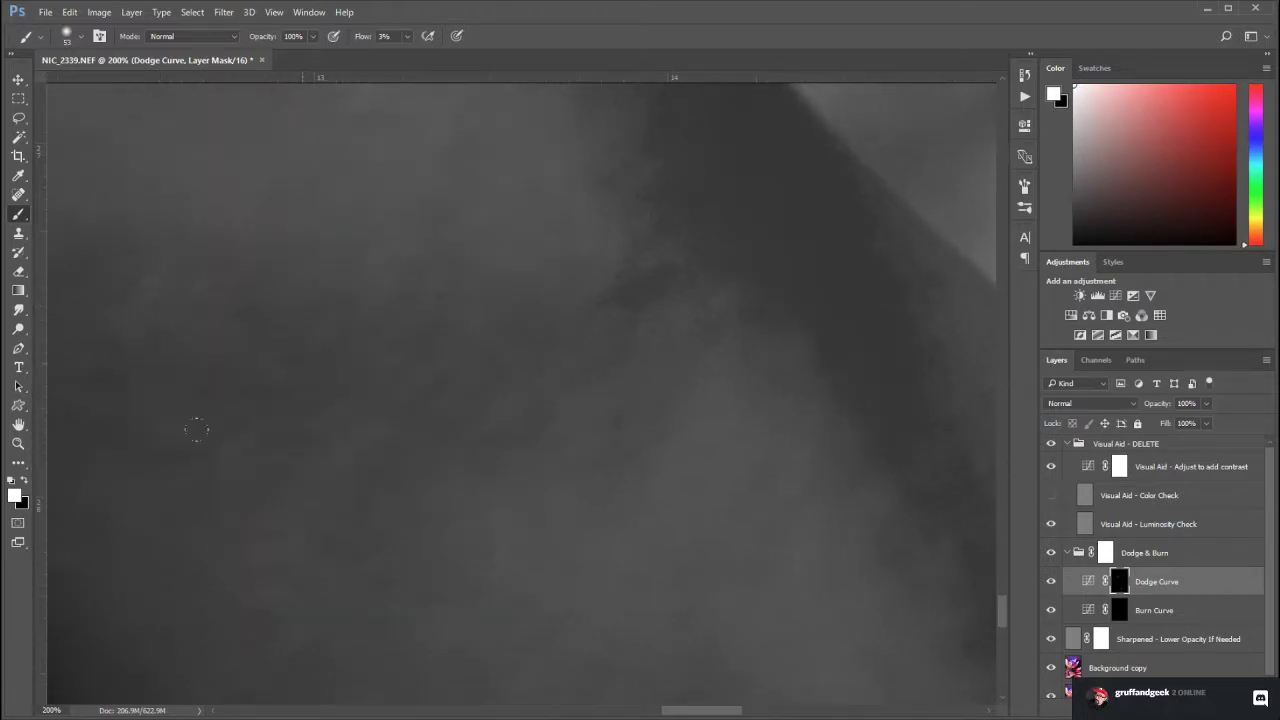
pyautogui.moveTo(305, 377); pyautogui.dragTo(703, 383)
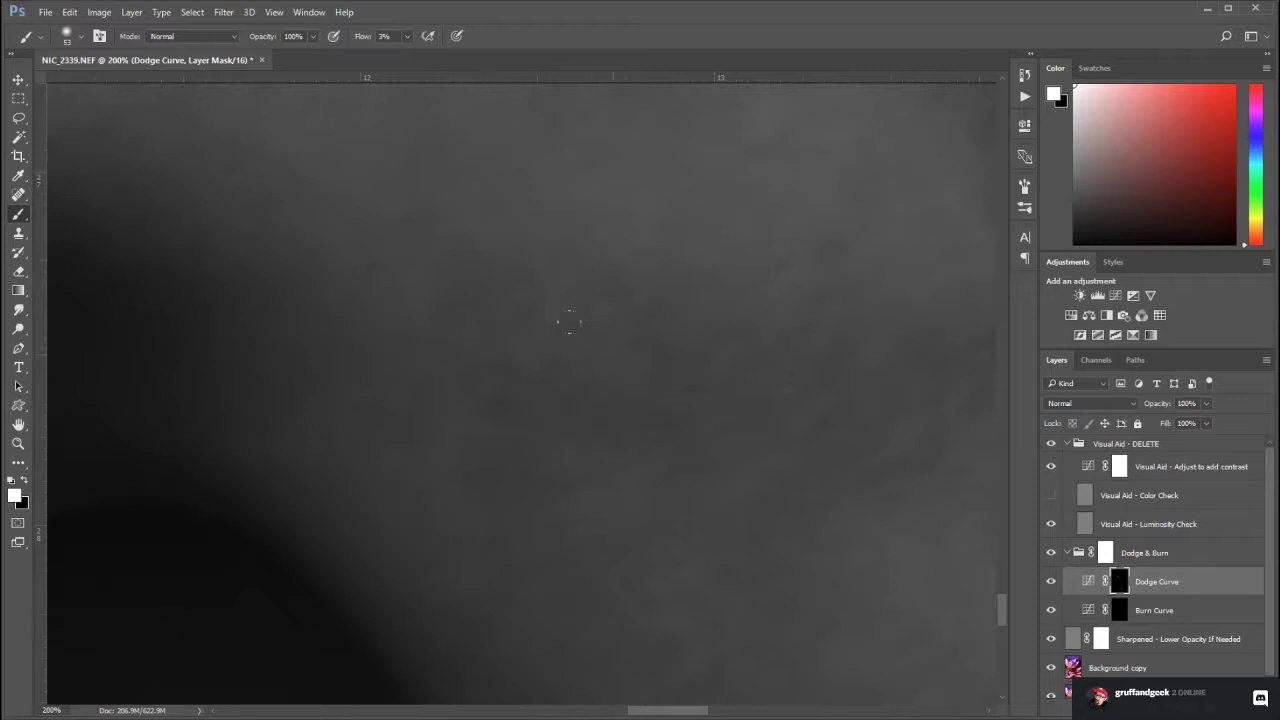
# Turn off the Visual Aid group and inspect the leg, jacket fringe, face and whole photo in colour
pyautogui.click(20, 443)
pyautogui.moveTo(819, 519); pyautogui.dragTo(755, 428)
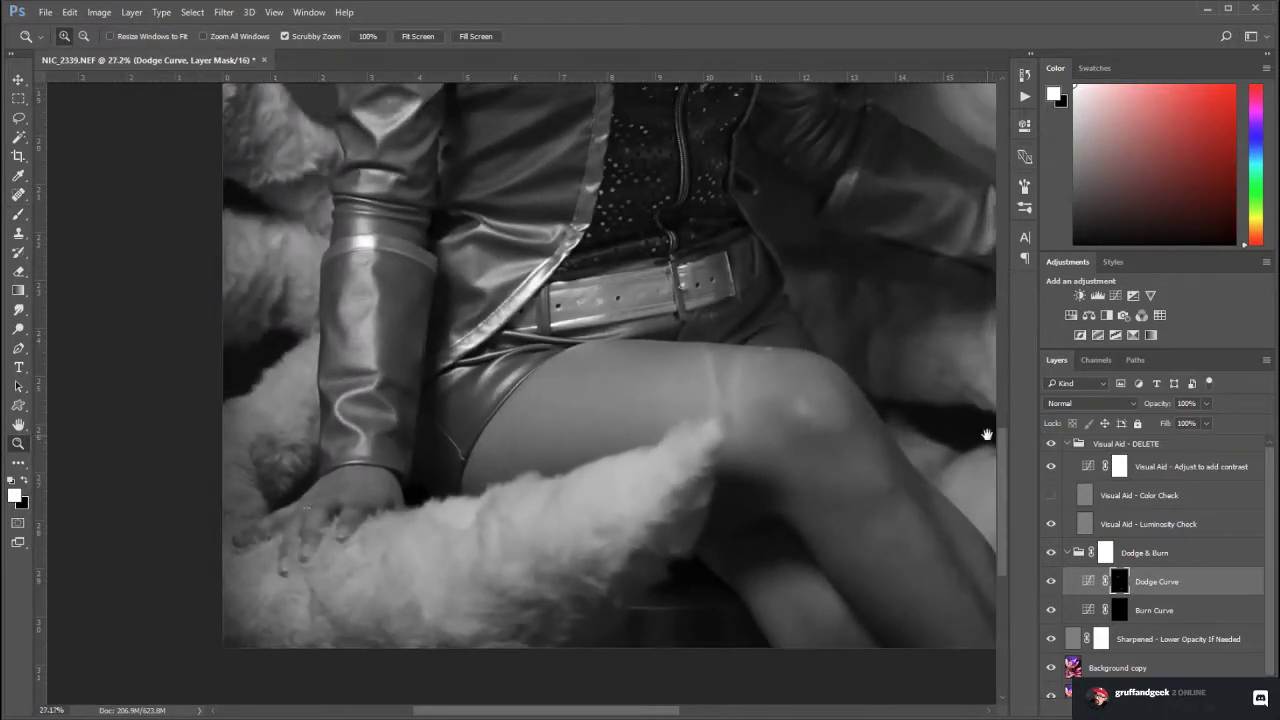
pyautogui.moveTo(987, 435); pyautogui.dragTo(861, 385)
pyautogui.click(1051, 444)
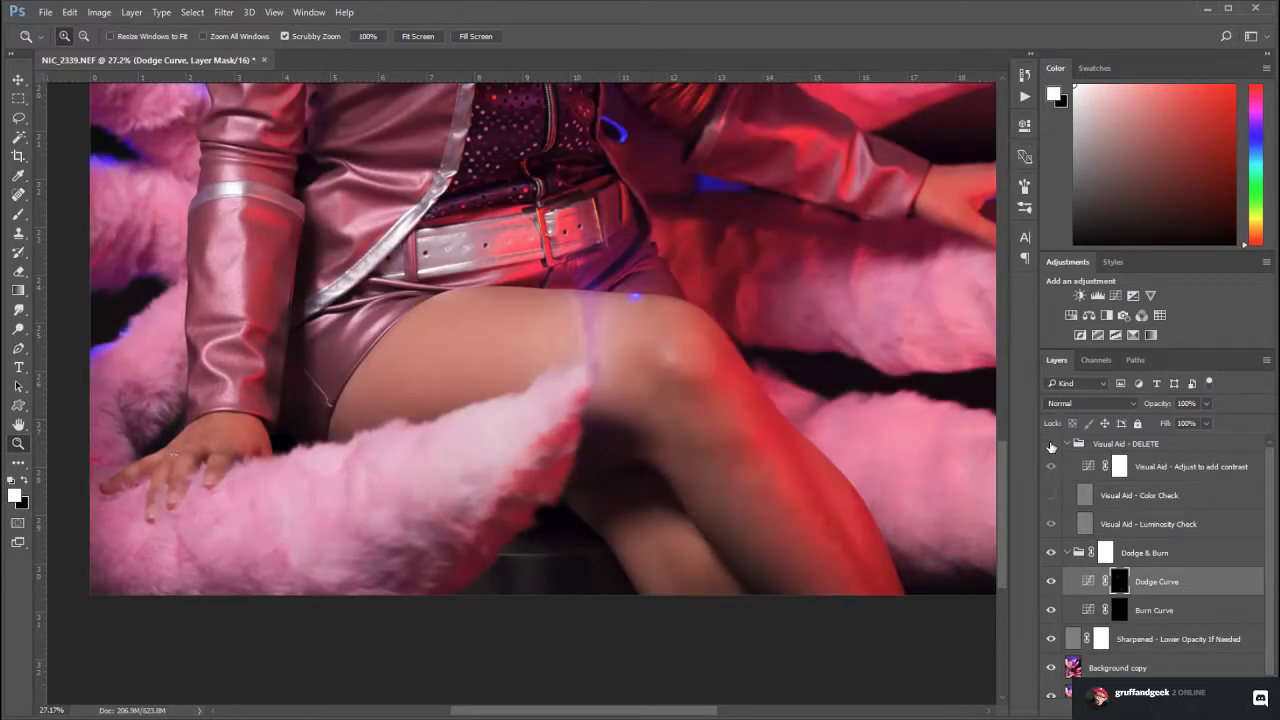
pyautogui.moveTo(735, 437); pyautogui.dragTo(806, 480)
pyautogui.moveTo(578, 421); pyautogui.dragTo(671, 551)
pyautogui.moveTo(466, 486); pyautogui.dragTo(568, 652)
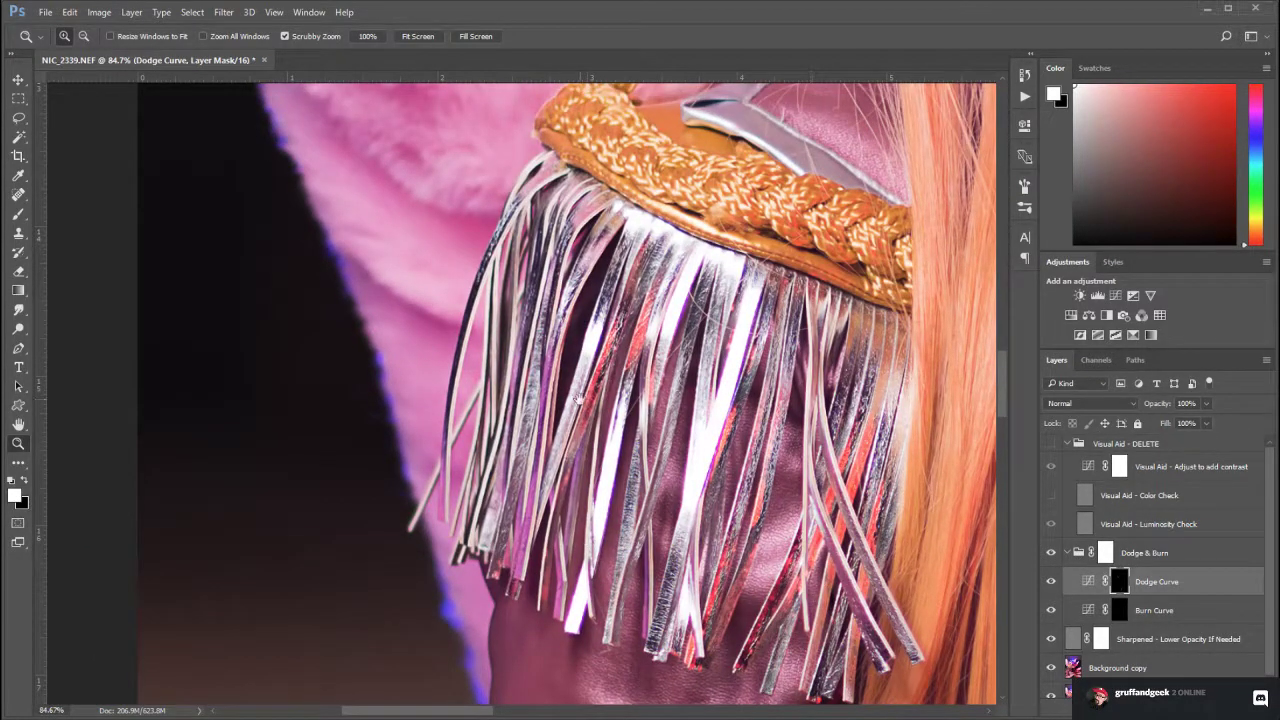
pyautogui.moveTo(626, 327); pyautogui.dragTo(531, 514)
pyautogui.moveTo(632, 370); pyautogui.dragTo(446, 306)
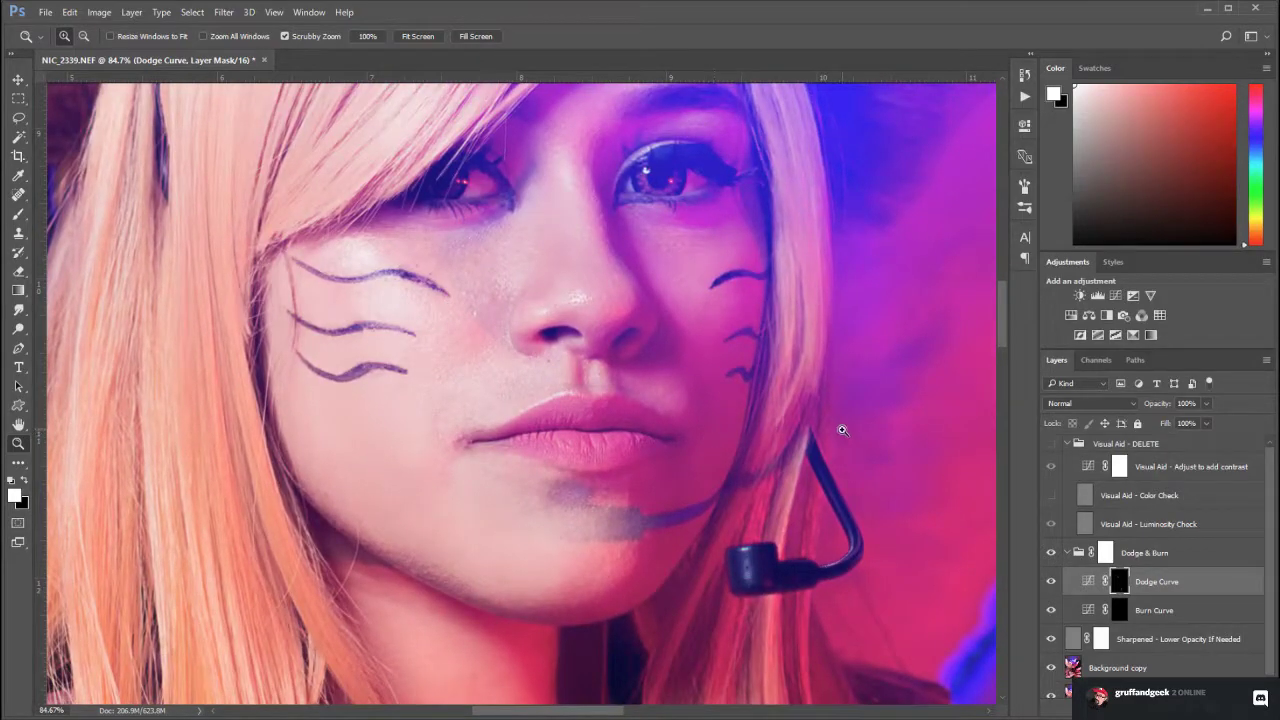
pyautogui.moveTo(804, 454); pyautogui.dragTo(689, 390)
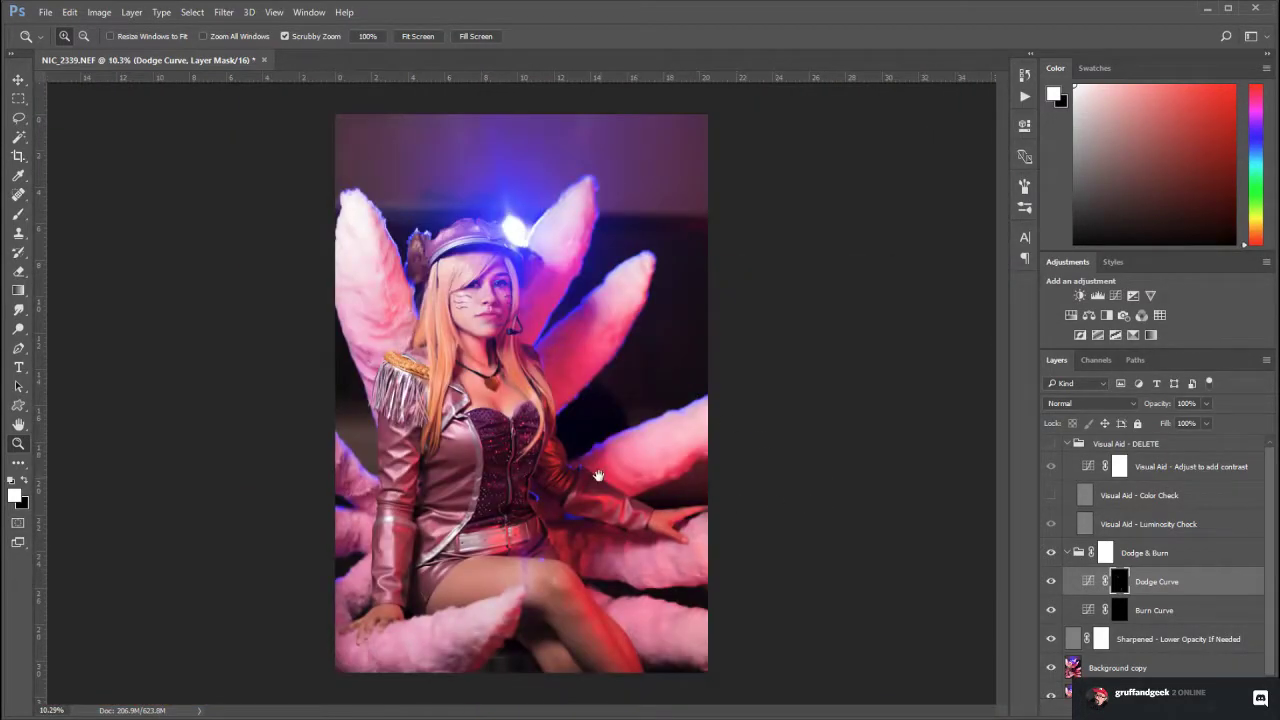
# Turn the Visual Aid group back on and compare the whole photo with the Dodge & Burn group off and on
pyautogui.click(1050, 444)
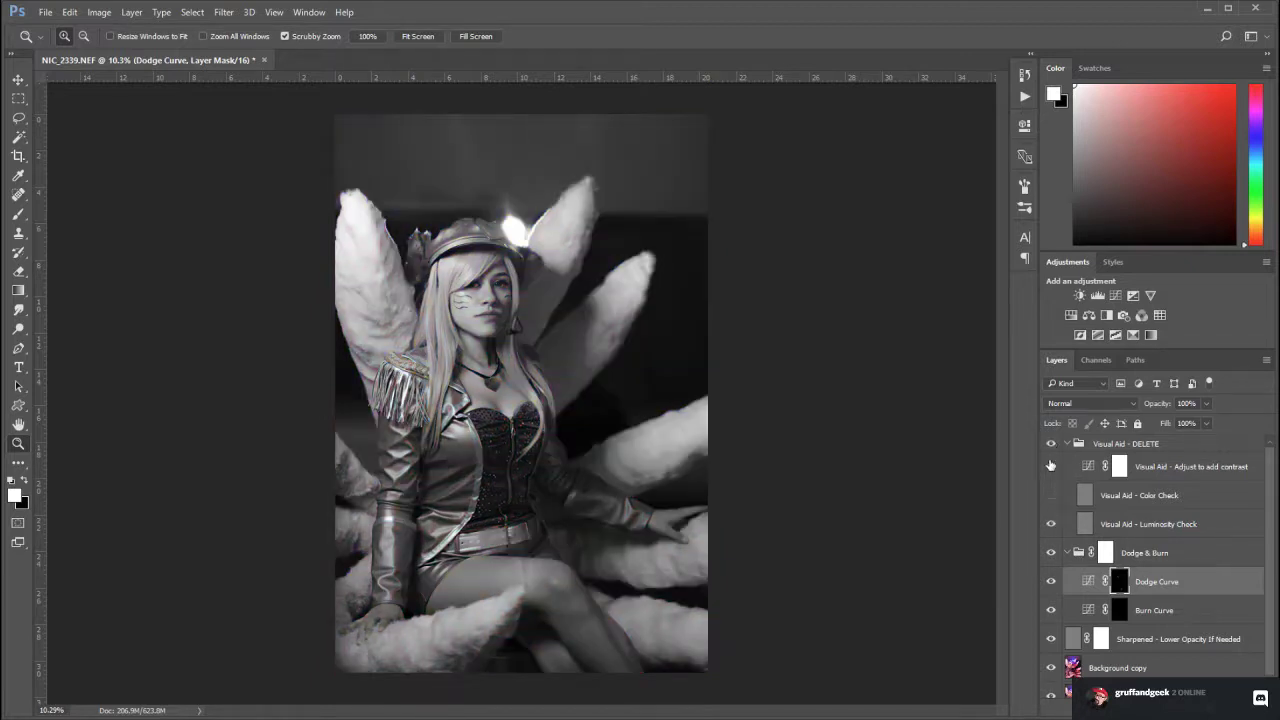
pyautogui.click(1050, 553)
pyautogui.click(1050, 553)
pyautogui.click(1050, 553)
pyautogui.click(1050, 553)
pyautogui.click(1050, 553)
pyautogui.click(1050, 553)
pyautogui.click(1050, 553)
pyautogui.moveTo(473, 291)
pyautogui.mouseDown()
pyautogui.moveTo(618, 401)
pyautogui.moveTo(520, 369)
pyautogui.moveTo(462, 332)
pyautogui.mouseUp()
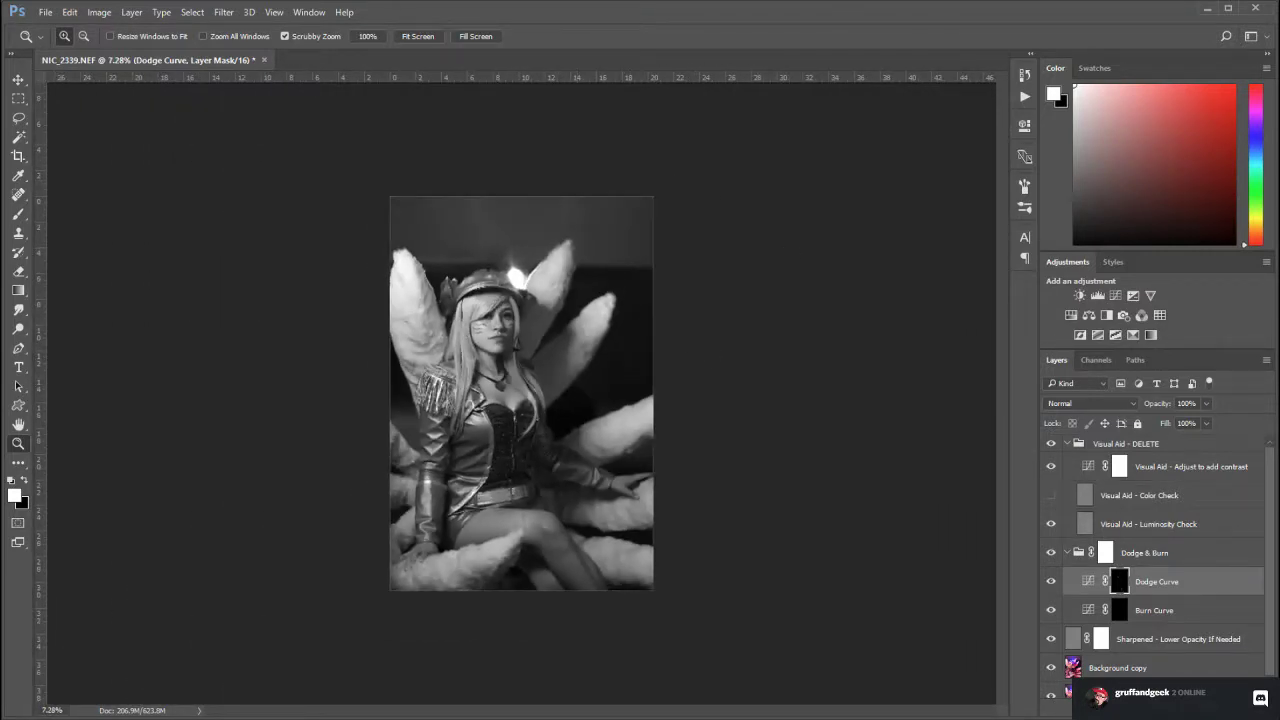
# Dodge the dark spots and uneven patches on the thigh at 3% flow, with the Dodge Curve mask active
pyautogui.moveTo(607, 530); pyautogui.dragTo(707, 560)
pyautogui.moveTo(415, 553); pyautogui.dragTo(714, 369)
pyautogui.moveTo(560, 480)
pyautogui.mouseDown()
pyautogui.moveTo(691, 406)
pyautogui.moveTo(694, 483)
pyautogui.mouseUp()
pyautogui.click(1119, 610)
pyautogui.click(1120, 582)
pyautogui.moveTo(371, 415)
pyautogui.mouseDown()
pyautogui.moveTo(519, 439)
pyautogui.moveTo(401, 421)
pyautogui.moveTo(618, 397)
pyautogui.mouseUp()
pyautogui.scroll(-3, 623, 429)
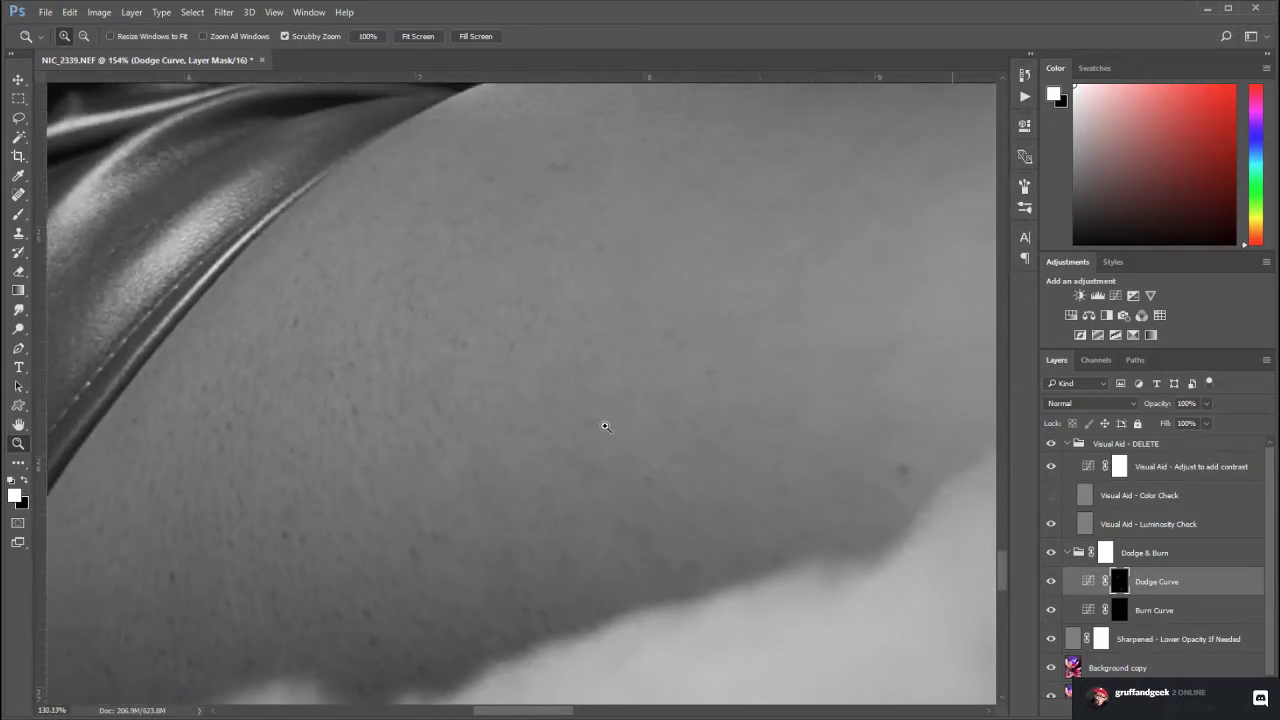
pyautogui.click(18, 214)
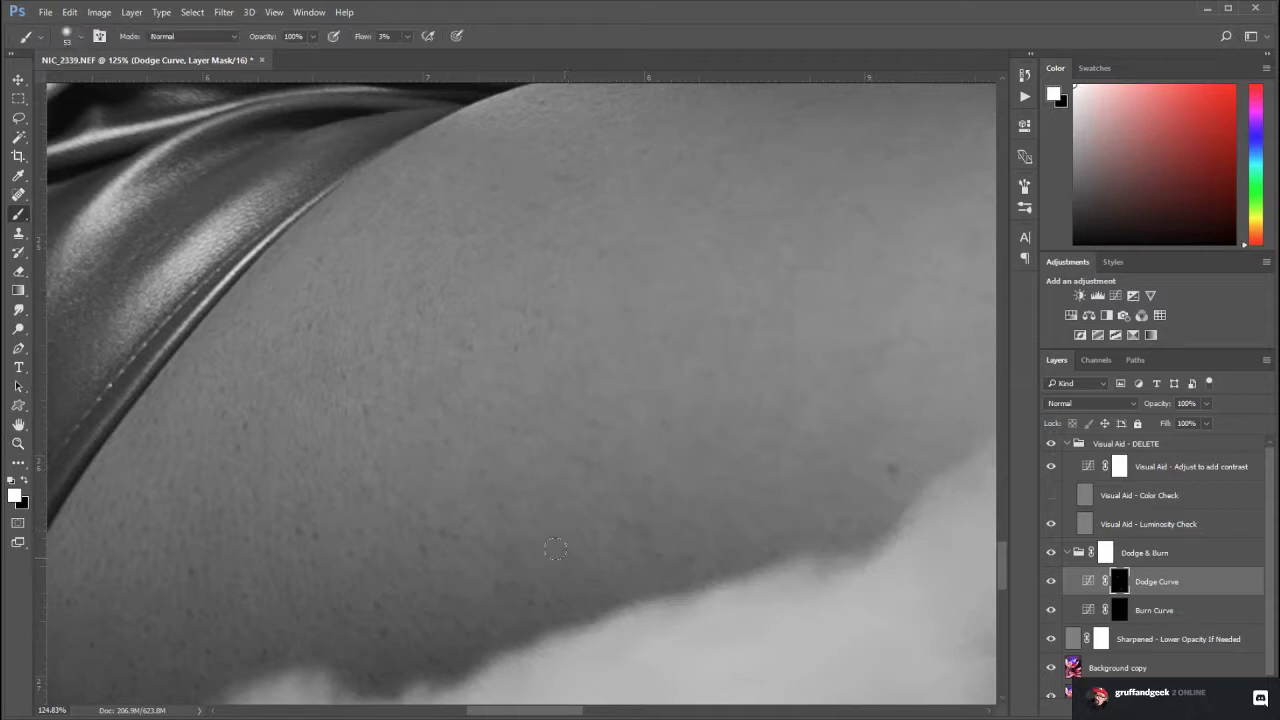
pyautogui.press('[')
pyautogui.press('[')
pyautogui.press('[')
pyautogui.press('[')
pyautogui.press('[')
pyautogui.press('[')
pyautogui.moveTo(668, 208); pyautogui.dragTo(517, 497)
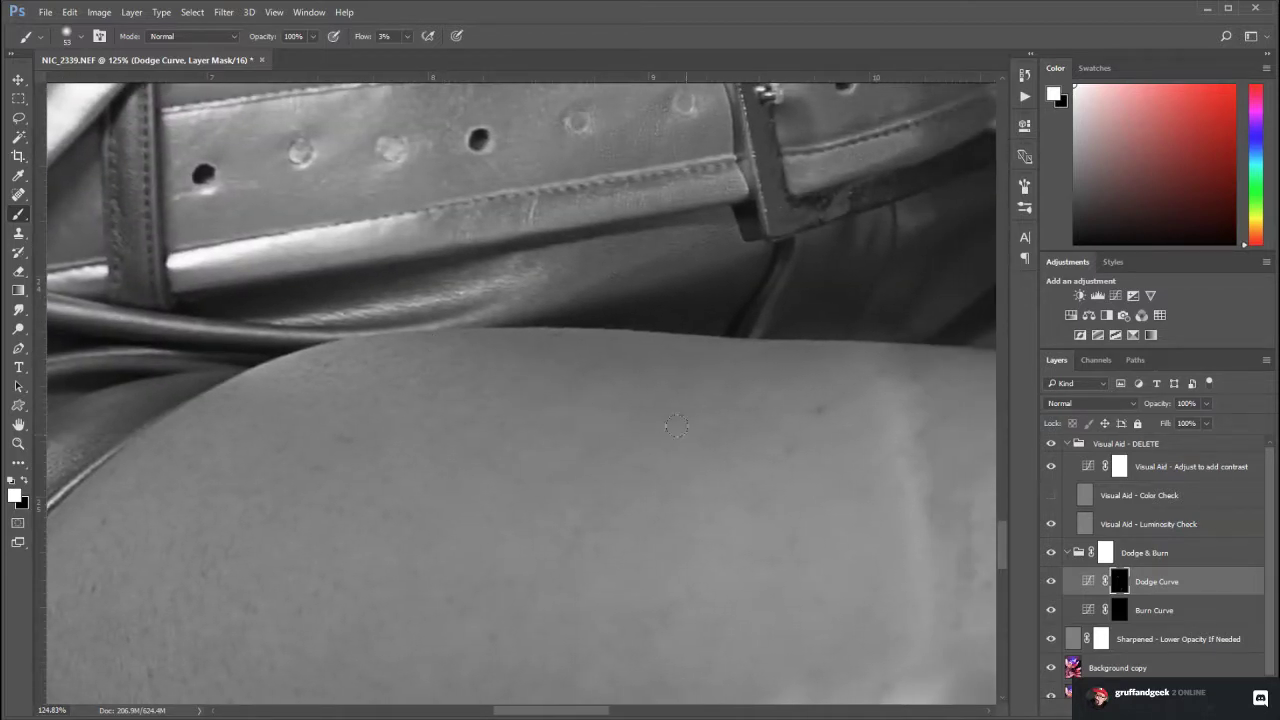
# Dodge the dark strip across the thigh and the shaded skin below and around the knee with brush size 53
pyautogui.moveTo(800, 543); pyautogui.dragTo(506, 283)
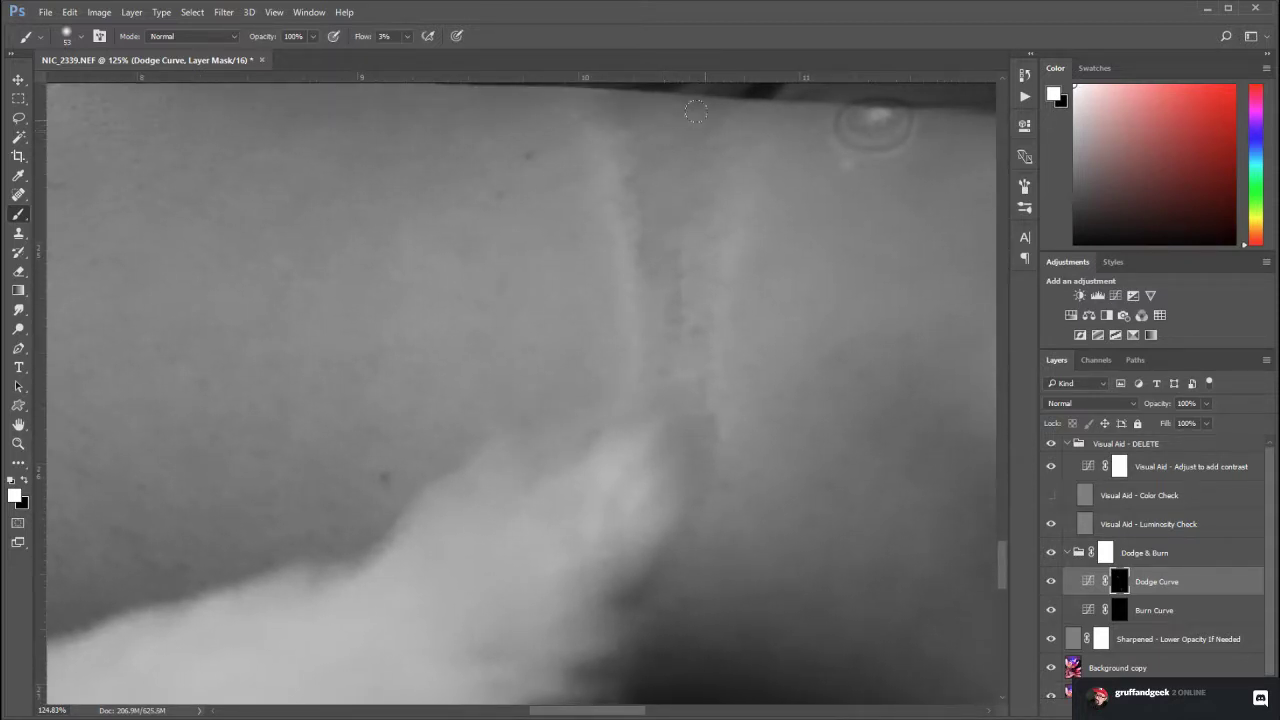
pyautogui.moveTo(759, 422); pyautogui.dragTo(439, 260)
pyautogui.moveTo(521, 454); pyautogui.dragTo(550, 329)
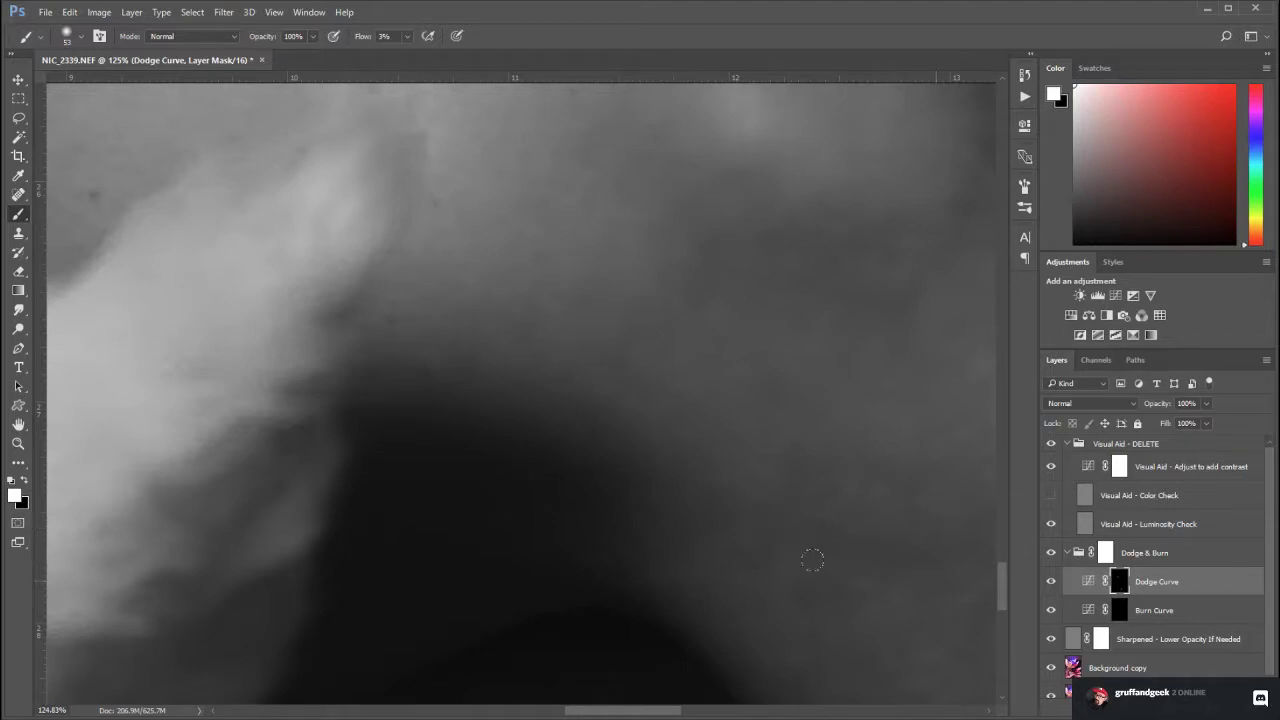
pyautogui.moveTo(720, 474); pyautogui.dragTo(429, 383)
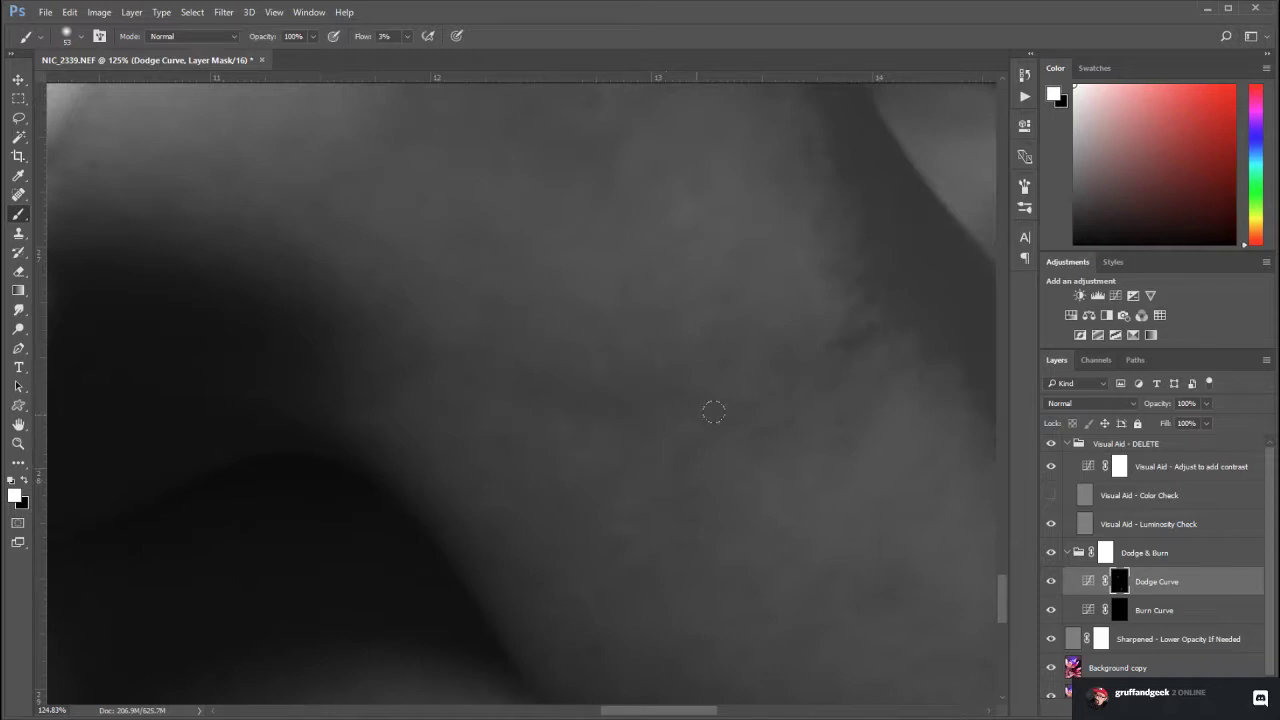
pyautogui.moveTo(690, 510); pyautogui.dragTo(723, 663)
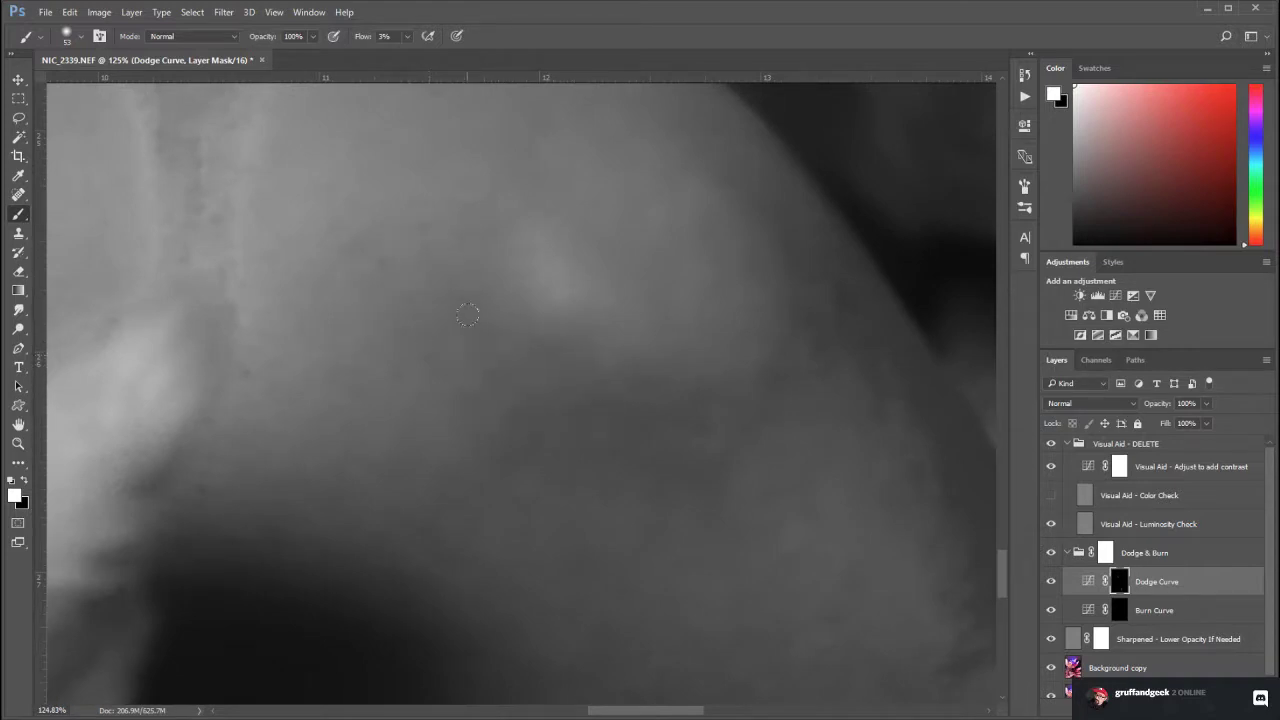
# Dodge the remaining dark patches from the knee down the shaded lower leg with brush size 53 at 3% flow
pyautogui.press('space')
pyautogui.moveTo(545, 210); pyautogui.dragTo(586, 534)
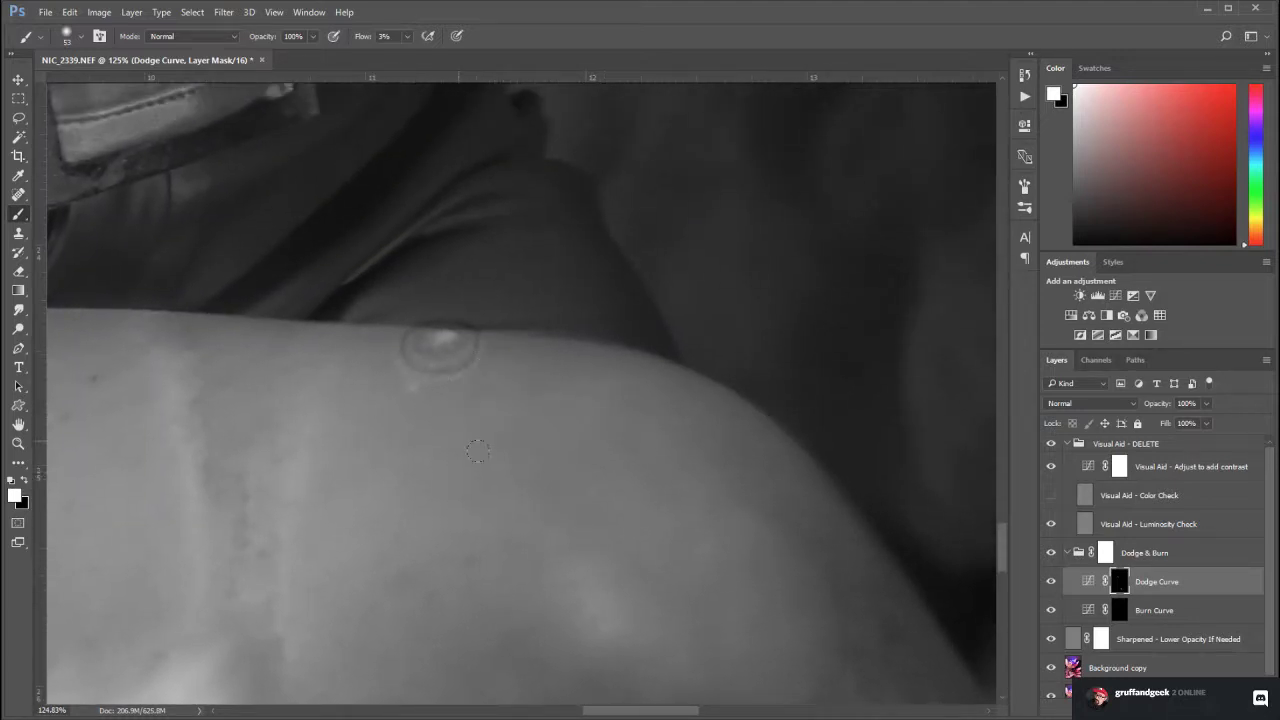
pyautogui.moveTo(695, 588); pyautogui.dragTo(386, 291)
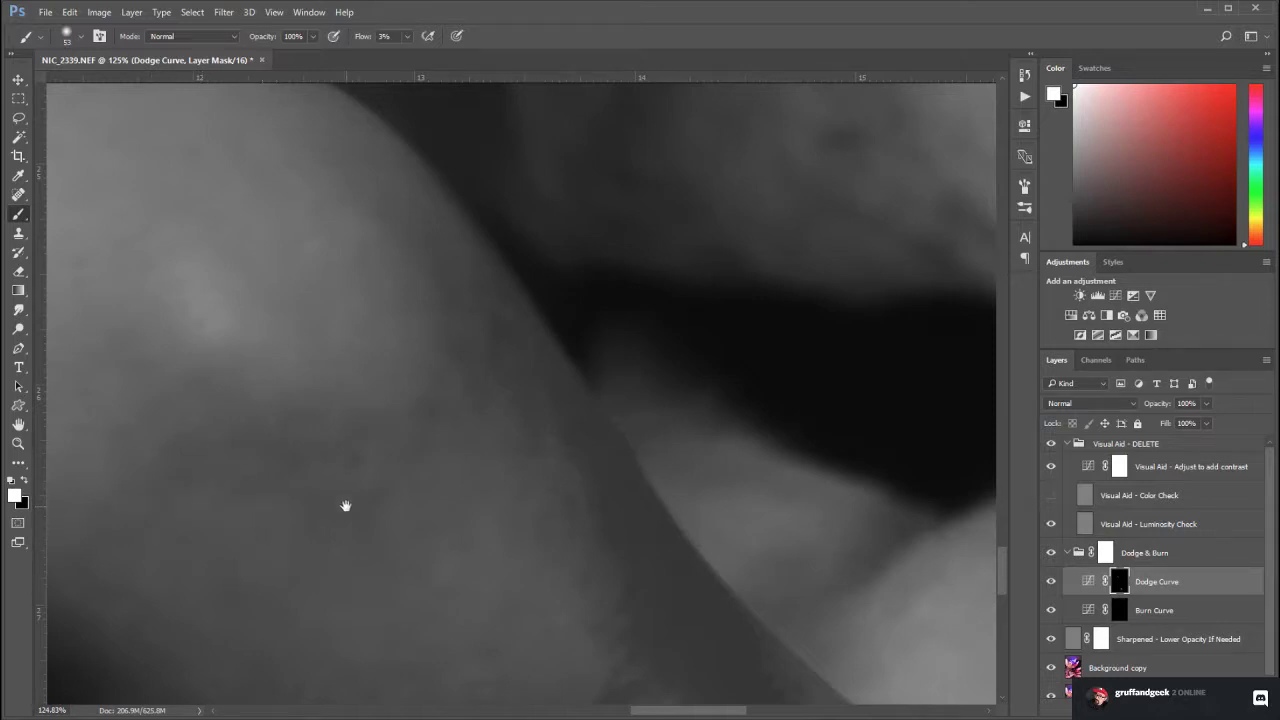
pyautogui.moveTo(346, 506); pyautogui.dragTo(317, 360)
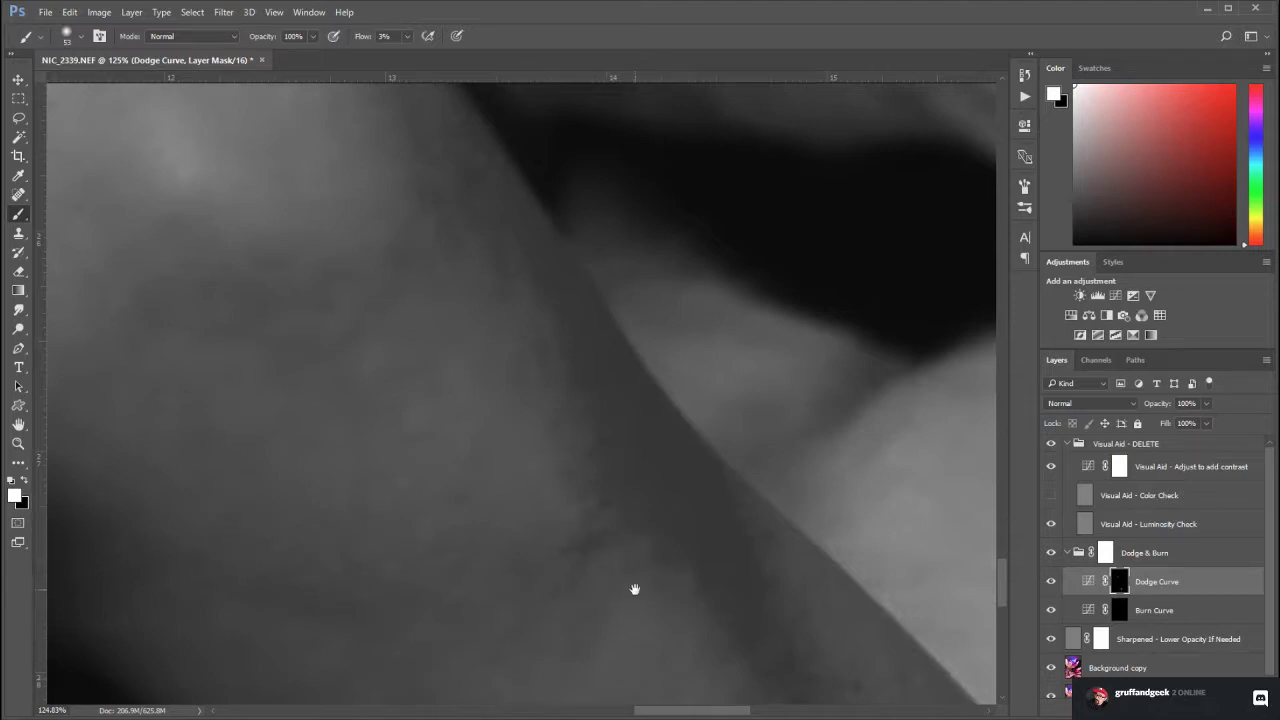
pyautogui.moveTo(634, 589)
pyautogui.mouseDown()
pyautogui.moveTo(491, 257)
pyautogui.moveTo(537, 380)
pyautogui.mouseUp()
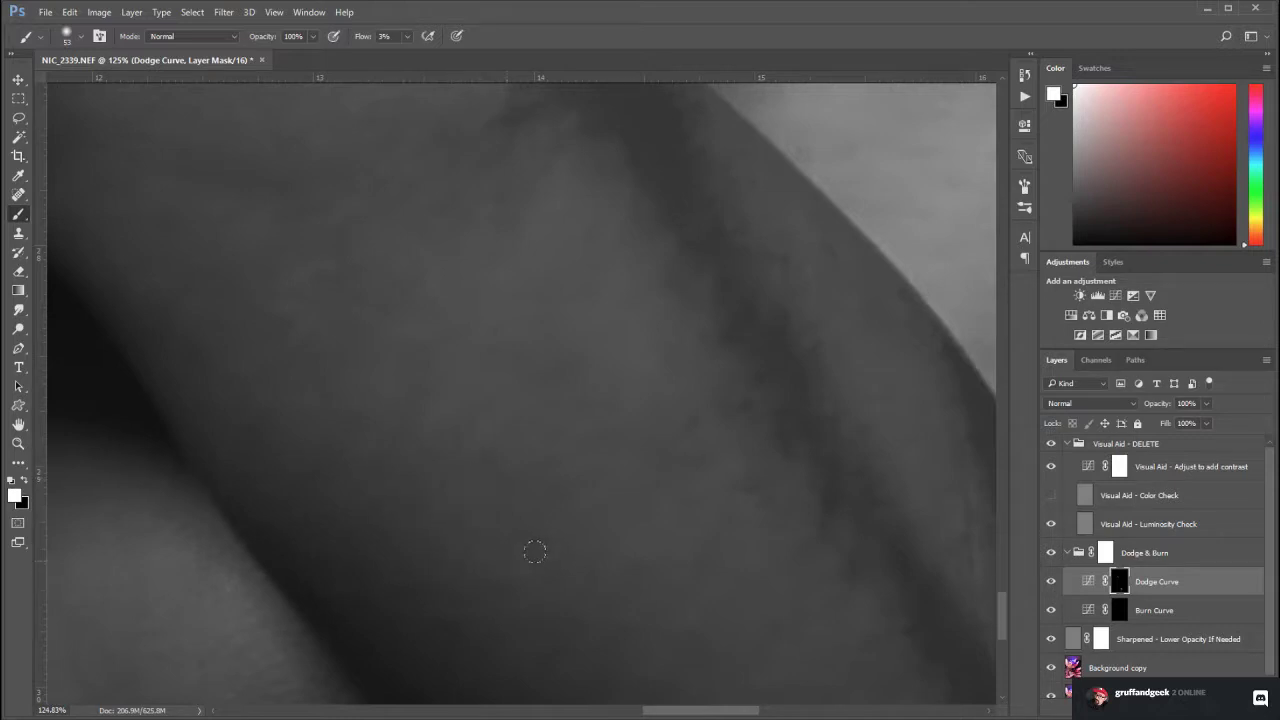
pyautogui.moveTo(655, 622)
pyautogui.mouseDown()
pyautogui.moveTo(566, 466)
pyautogui.moveTo(357, 224)
pyautogui.moveTo(379, 248)
pyautogui.mouseUp()
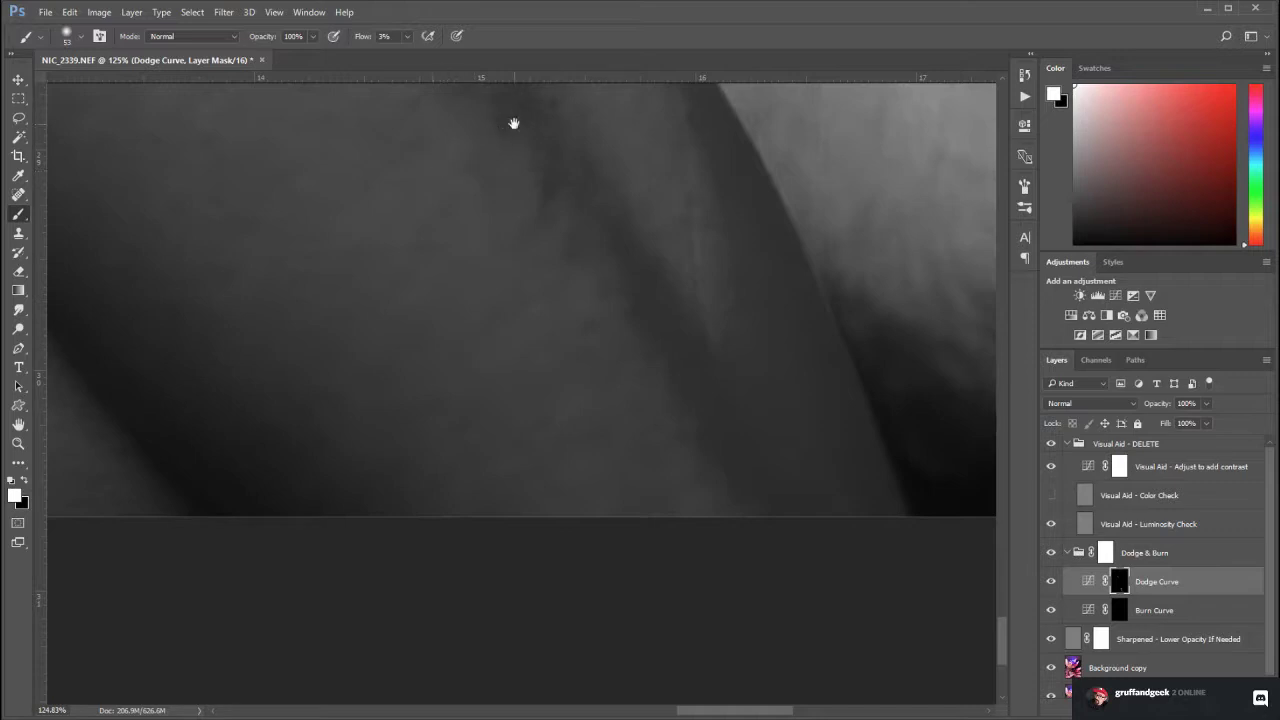
pyautogui.moveTo(513, 123); pyautogui.dragTo(654, 571)
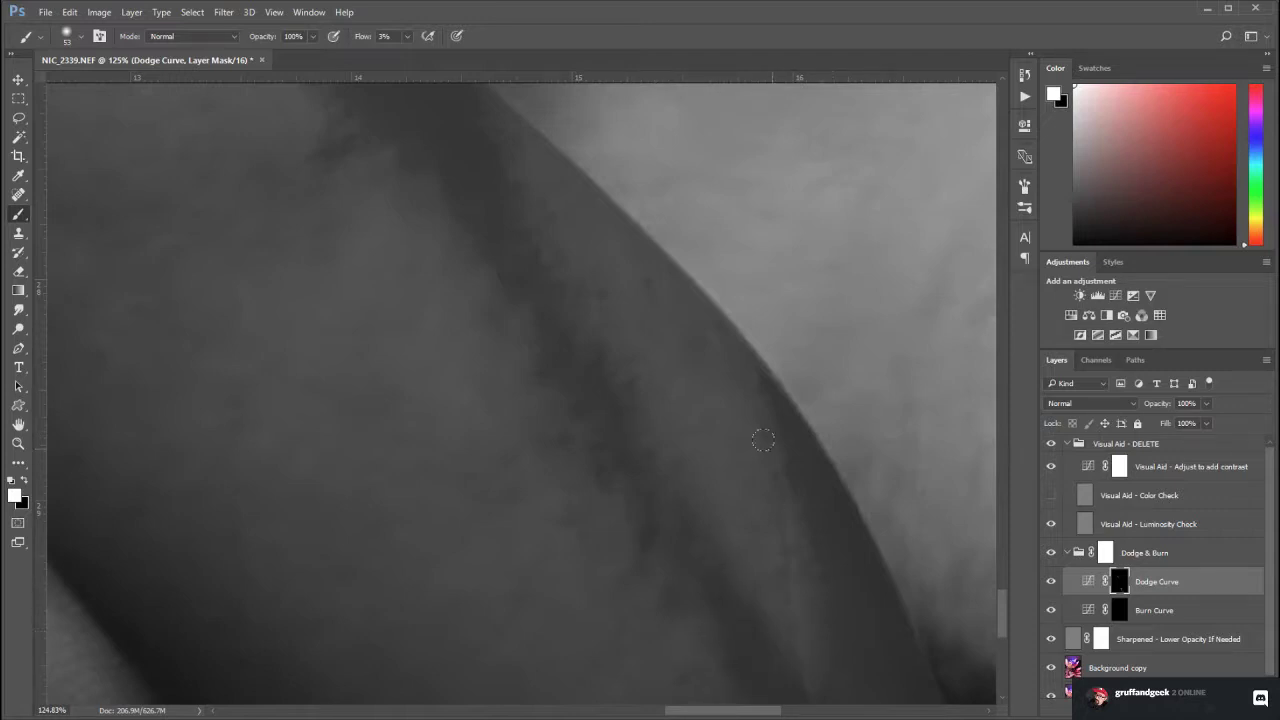
pyautogui.hscroll(5, 792, 645)
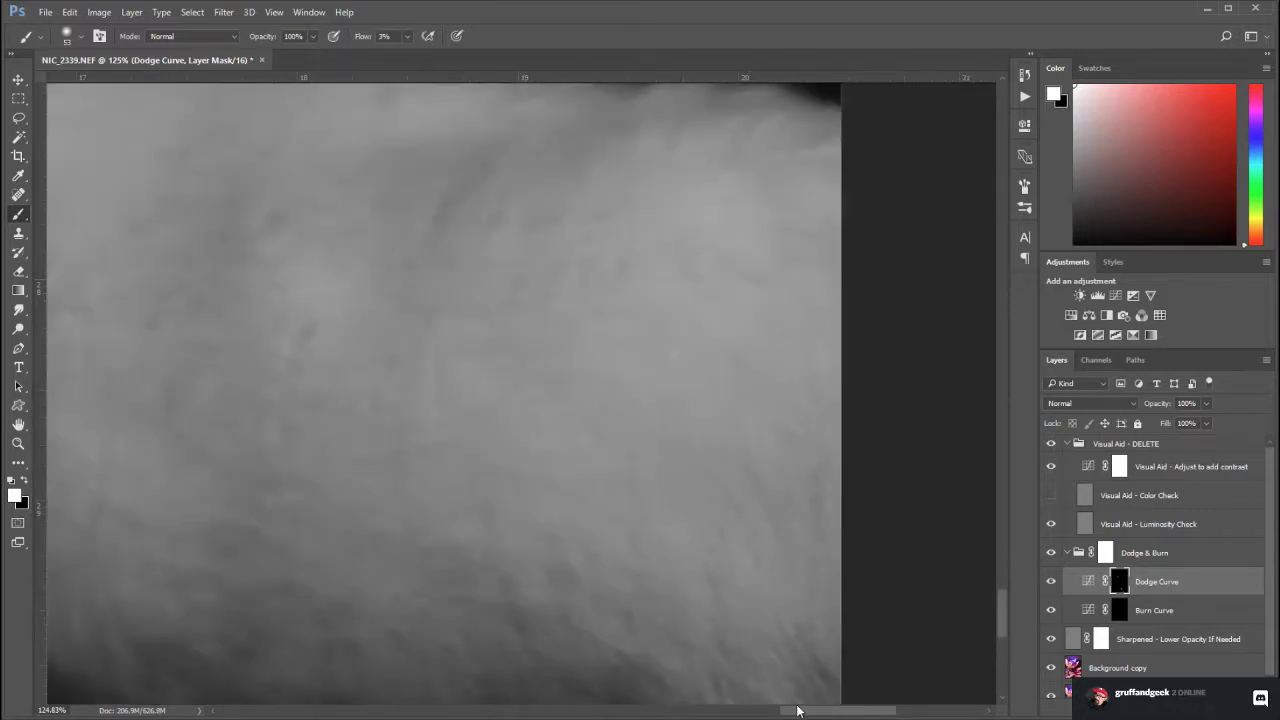
pyautogui.moveTo(797, 710); pyautogui.dragTo(705, 708)
# View the whole photo in colour with the Visual Aid group hidden, and turn the group back on
pyautogui.doubleClick(18, 446)
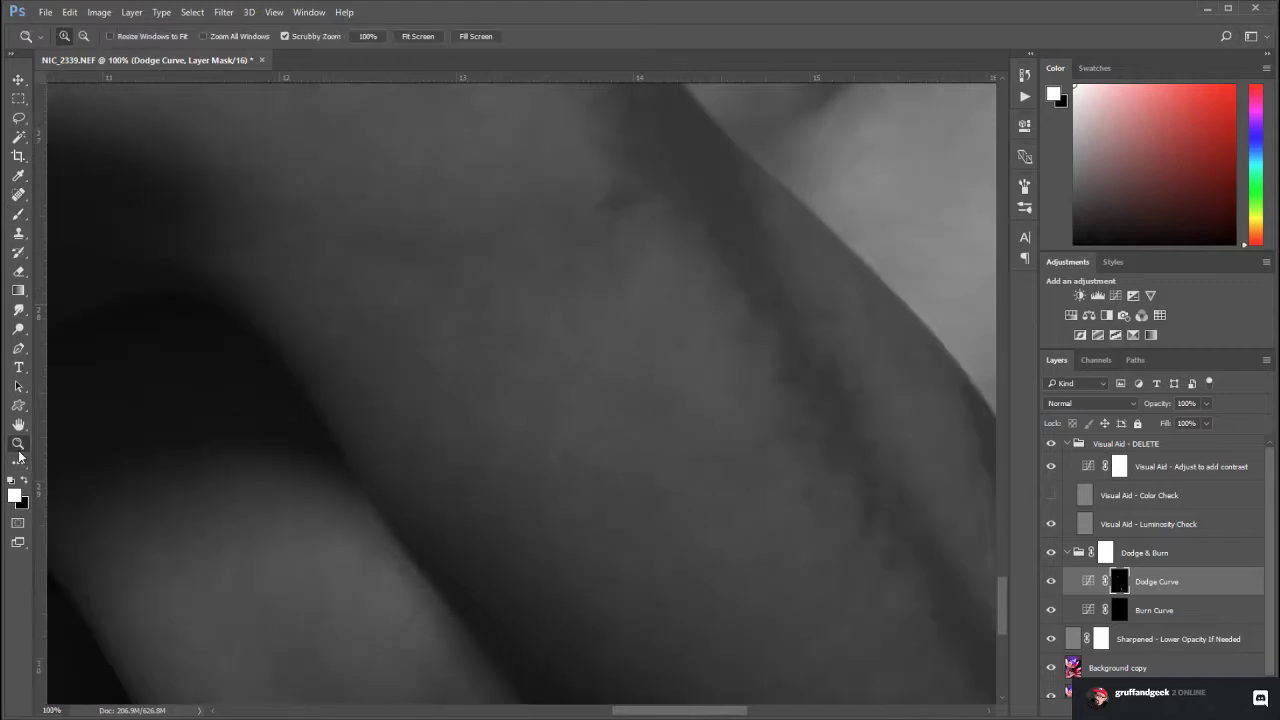
pyautogui.moveTo(701, 567); pyautogui.dragTo(720, 497)
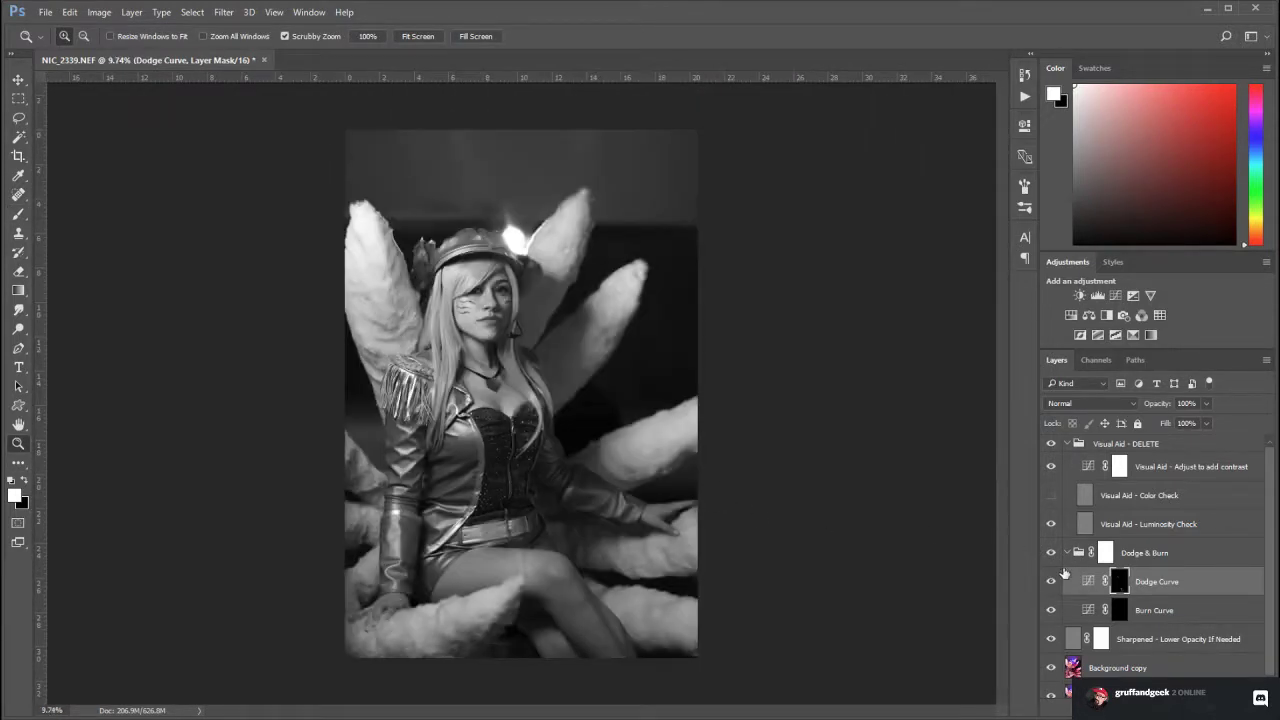
pyautogui.click(1051, 444)
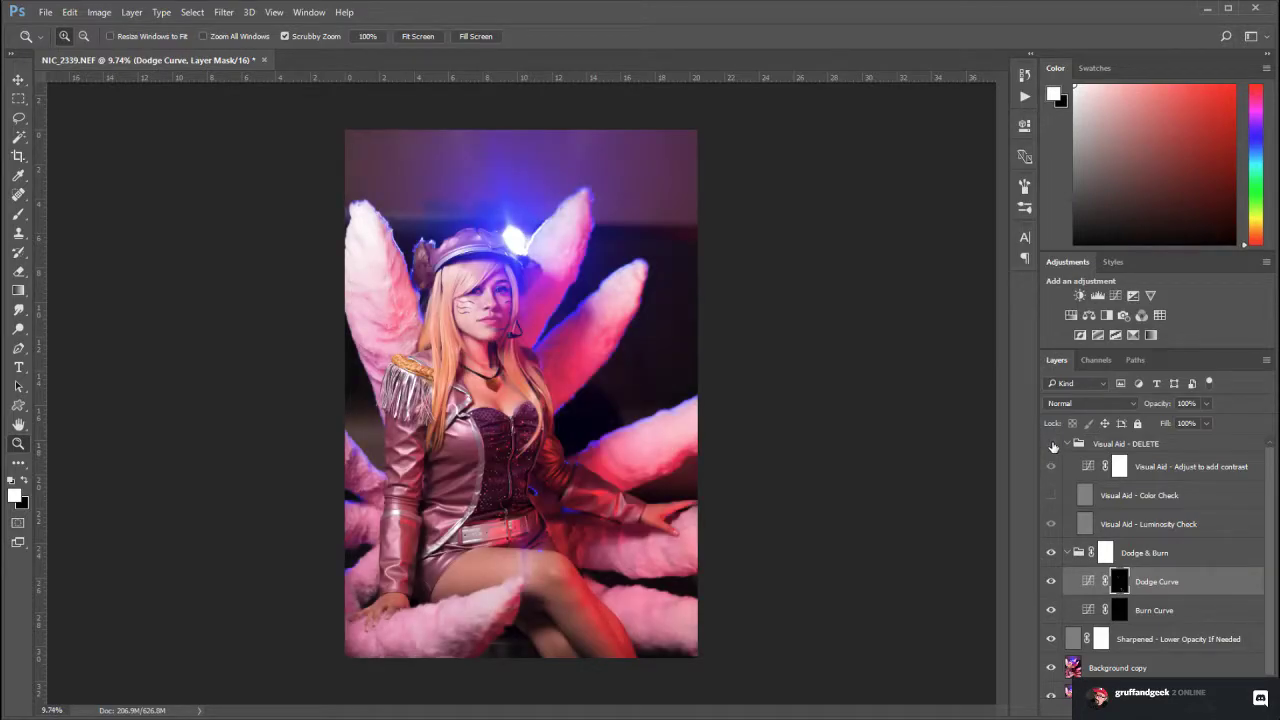
pyautogui.click(1051, 444)
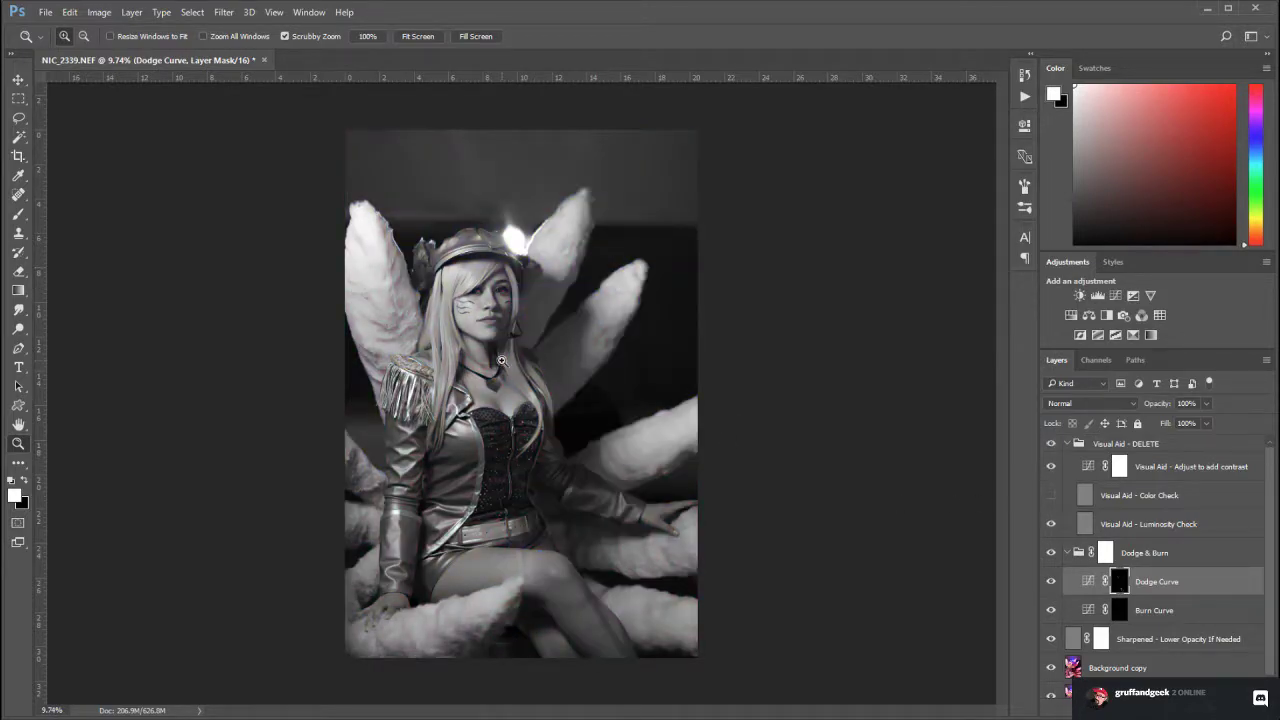
# Dodge the shadow edge on the chest between the hair and corset cup with brush size 39, and check it in colour
pyautogui.moveTo(502, 361); pyautogui.dragTo(600, 407)
pyautogui.moveTo(543, 583); pyautogui.dragTo(452, 331)
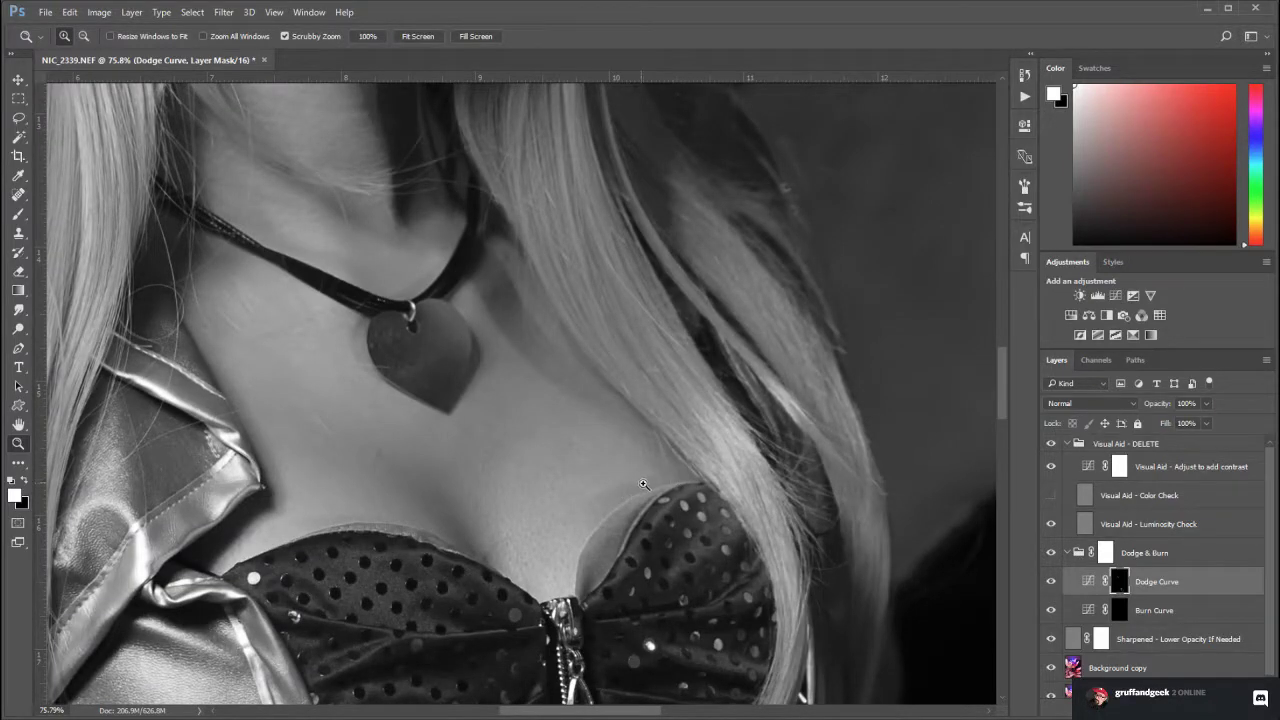
pyautogui.moveTo(648, 486); pyautogui.dragTo(694, 506)
pyautogui.moveTo(586, 527); pyautogui.dragTo(703, 514)
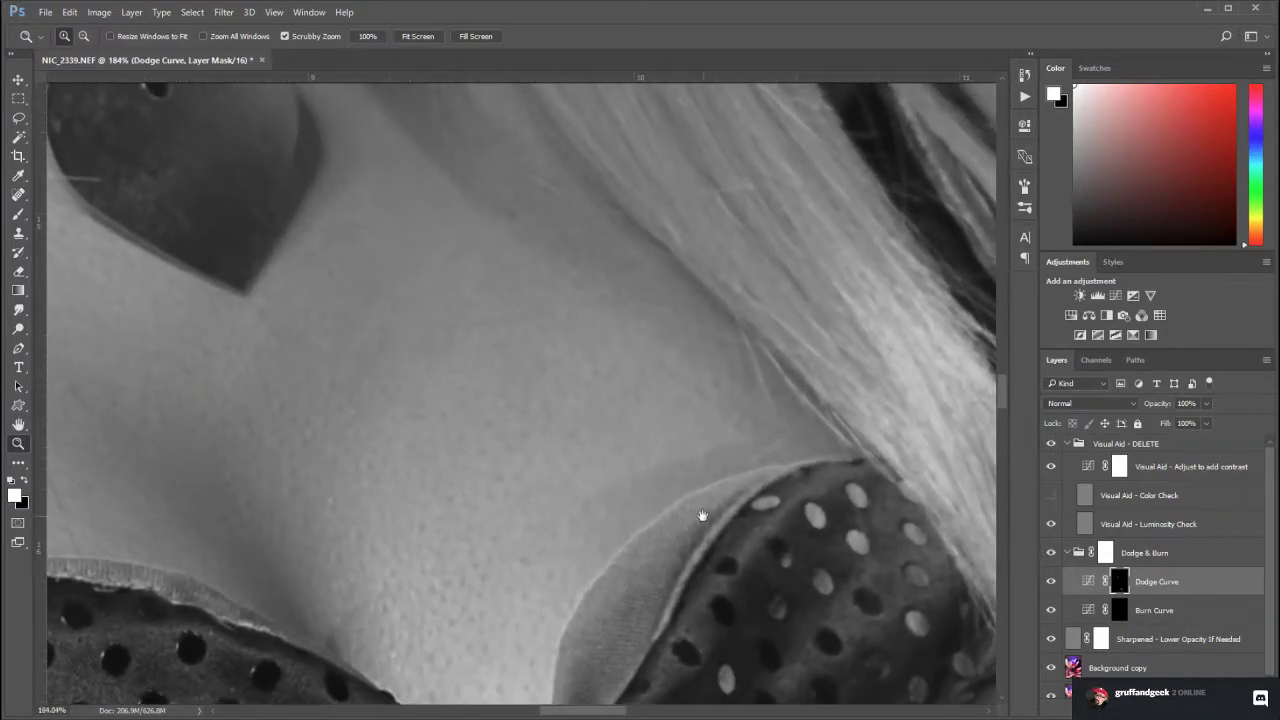
pyautogui.click(18, 214)
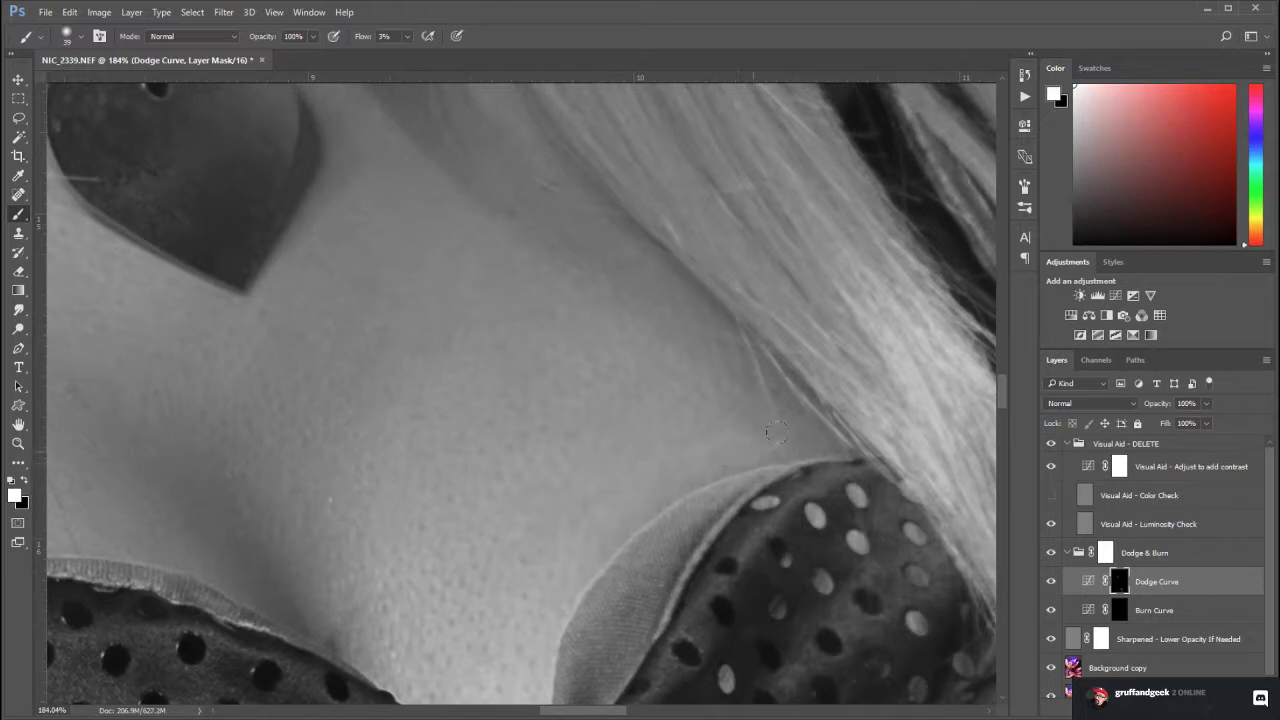
pyautogui.click(1051, 446)
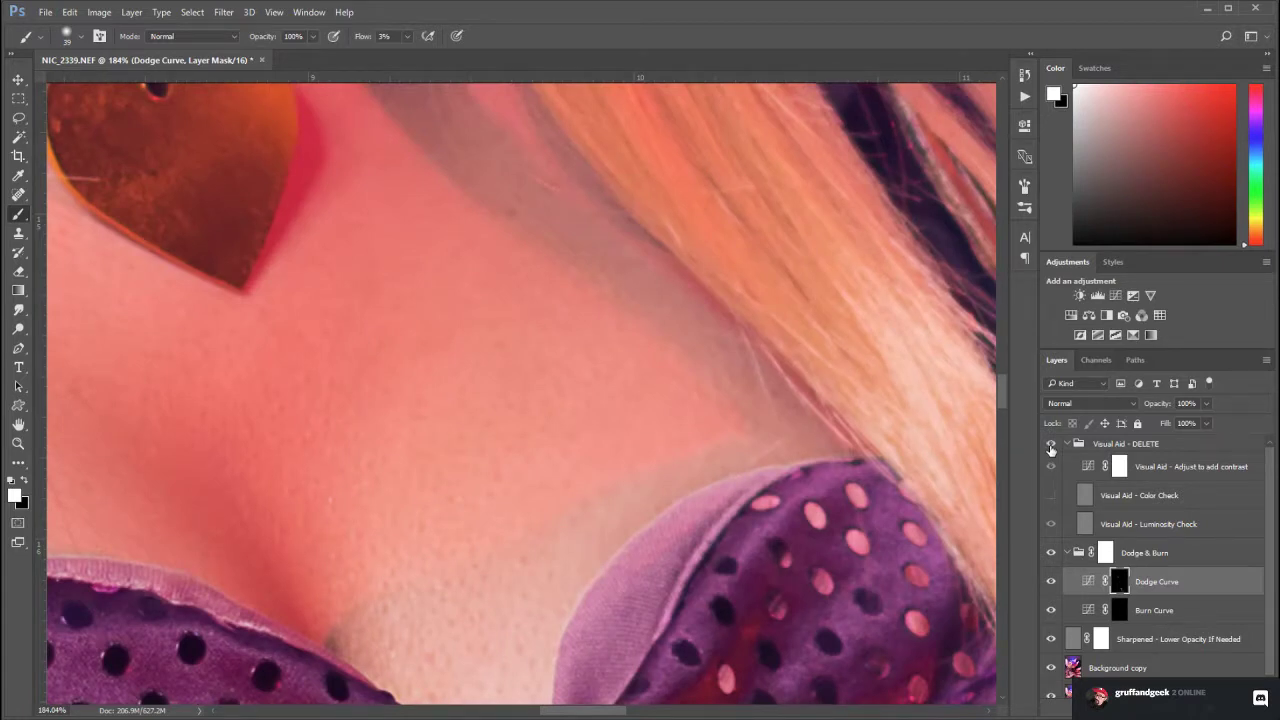
pyautogui.click(1051, 446)
# Touch up the cleavage shadow above the corset on the Burn Curve mask, and dodge its lower tip with brush size 15 on the Dodge Curve mask
pyautogui.moveTo(549, 501); pyautogui.dragTo(620, 326)
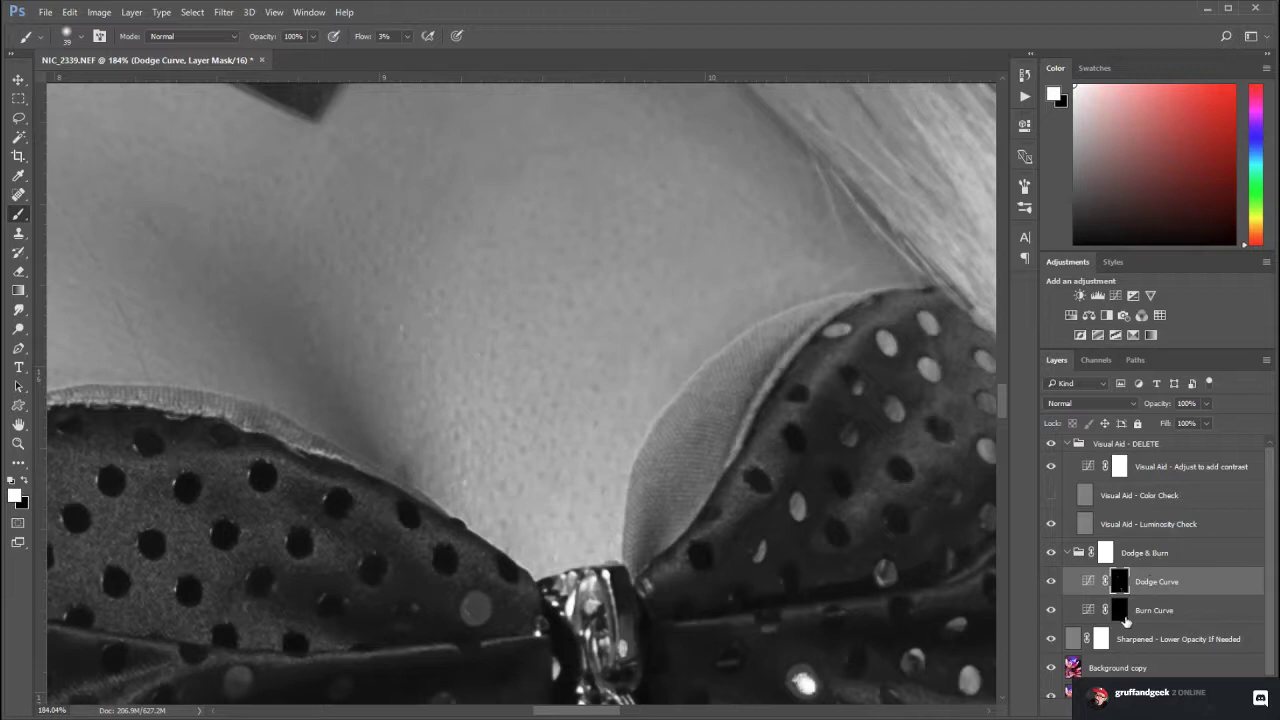
pyautogui.click(1120, 610)
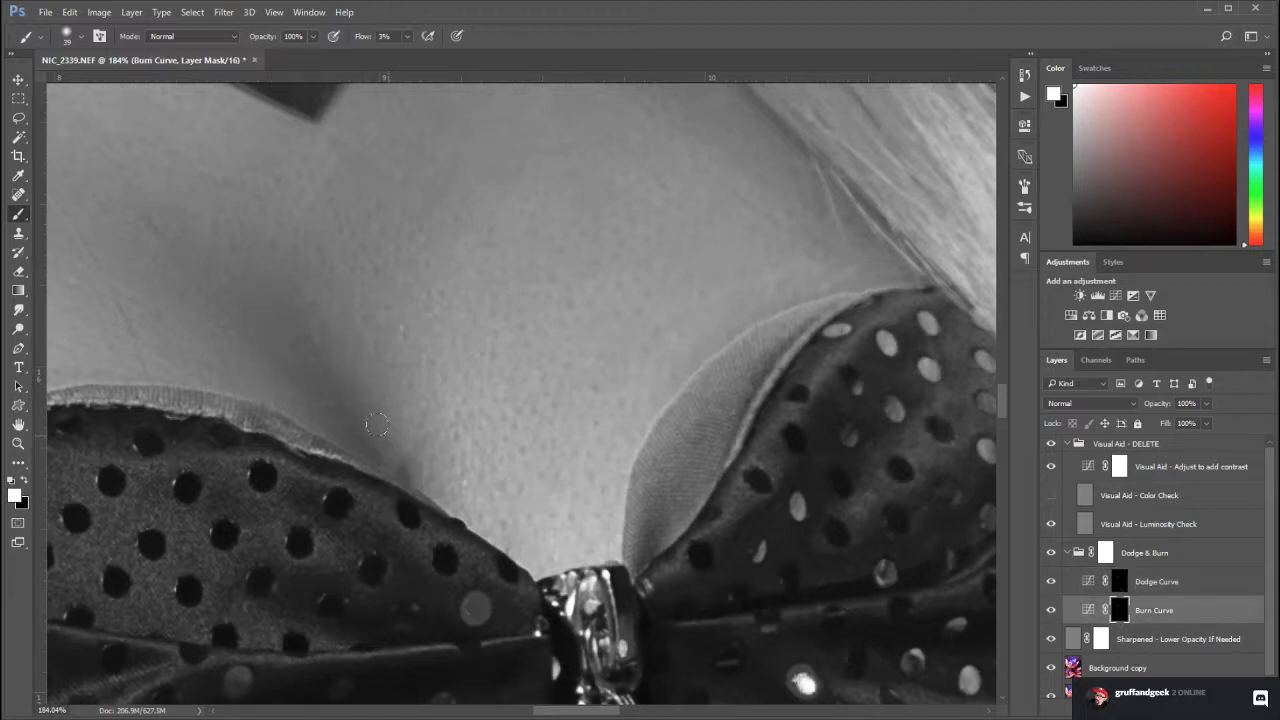
pyautogui.click(1119, 581)
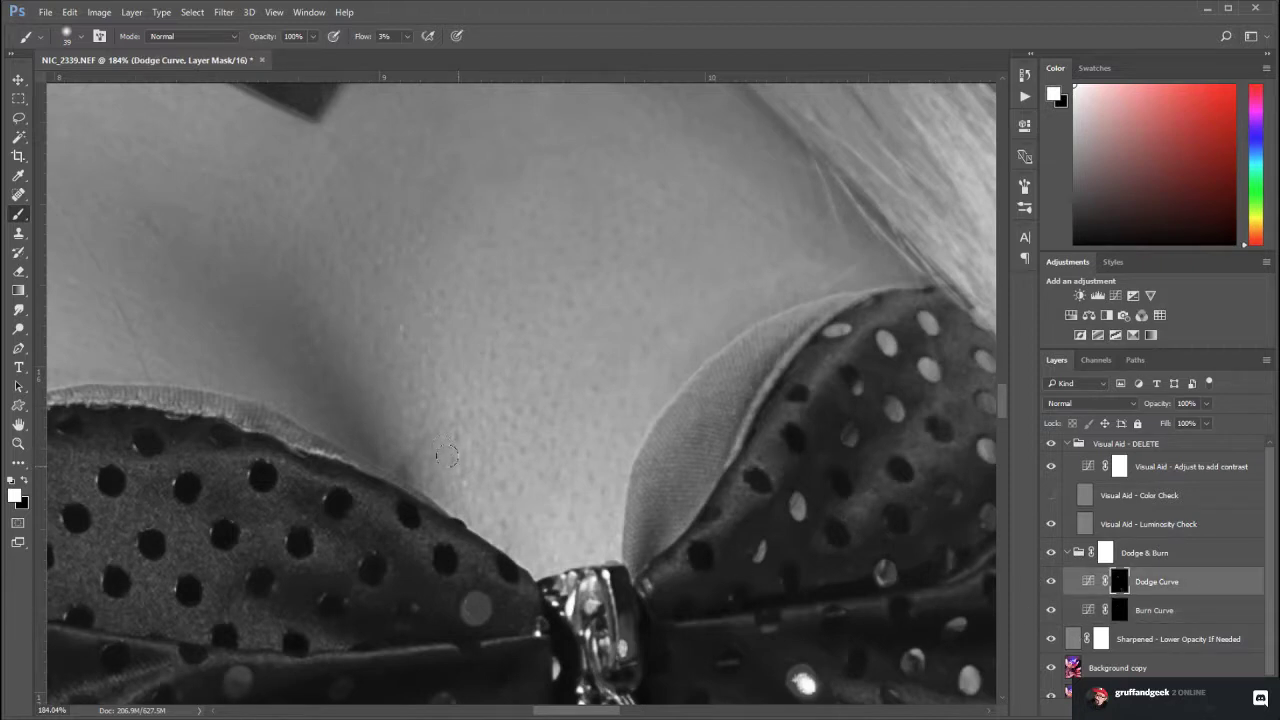
pyautogui.press('[')
pyautogui.press('[')
pyautogui.press('[')
pyautogui.moveTo(413, 477)
pyautogui.mouseDown()
pyautogui.moveTo(406, 469)
pyautogui.moveTo(420, 500)
pyautogui.mouseUp()
pyautogui.click(1052, 444)
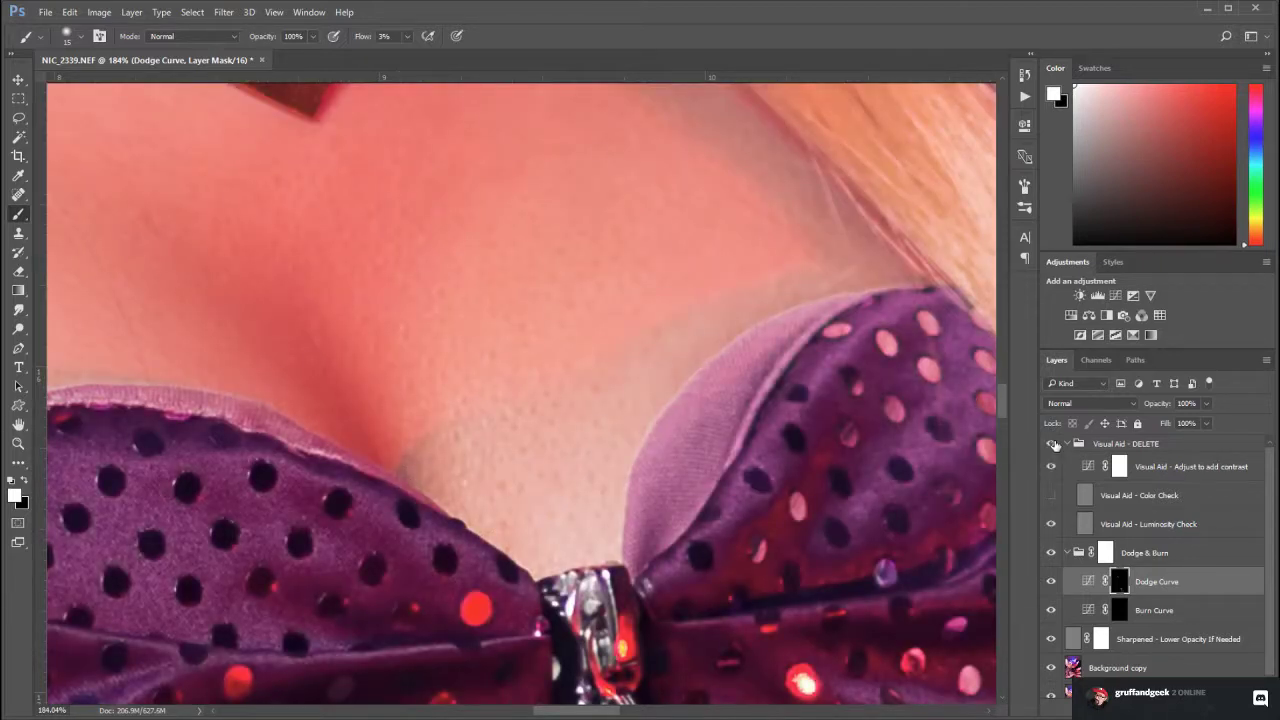
pyautogui.click(1052, 444)
# Dodge the dark shadow on the chest between the heart pendant and the hair with brush size 67
pyautogui.doubleClick(18, 443)
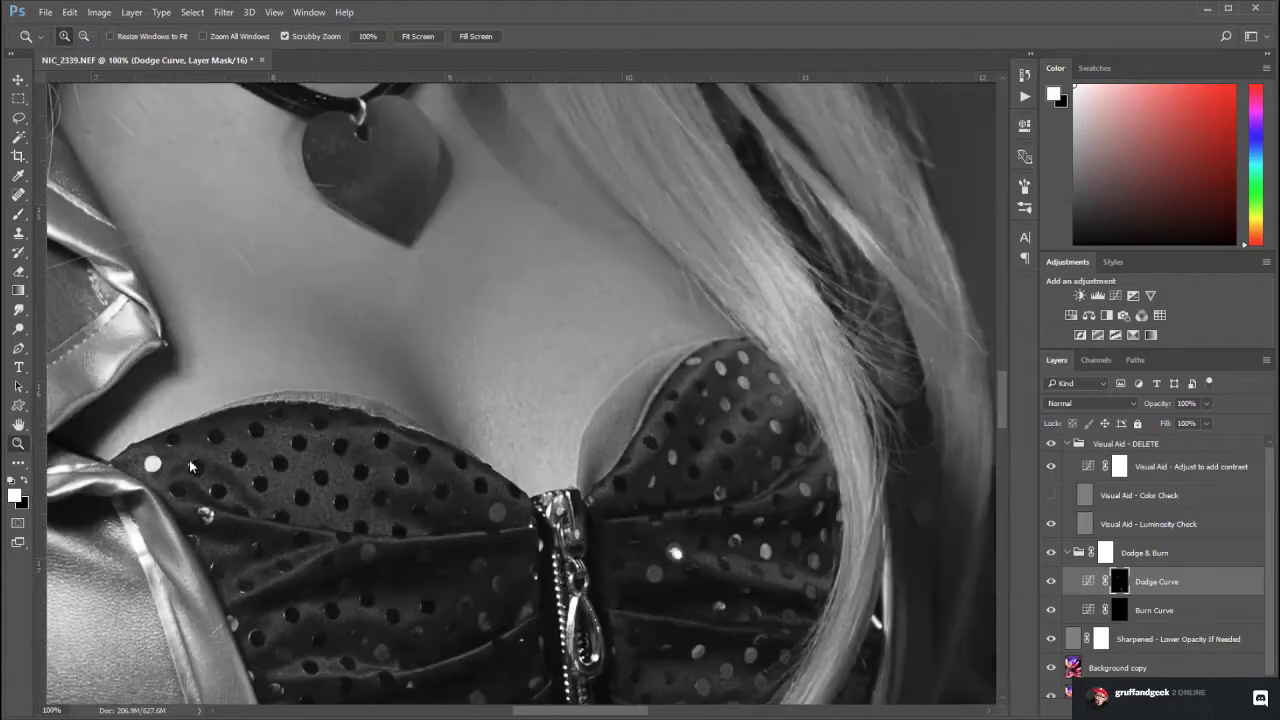
pyautogui.moveTo(628, 468); pyautogui.dragTo(556, 367)
pyautogui.moveTo(622, 309); pyautogui.dragTo(615, 444)
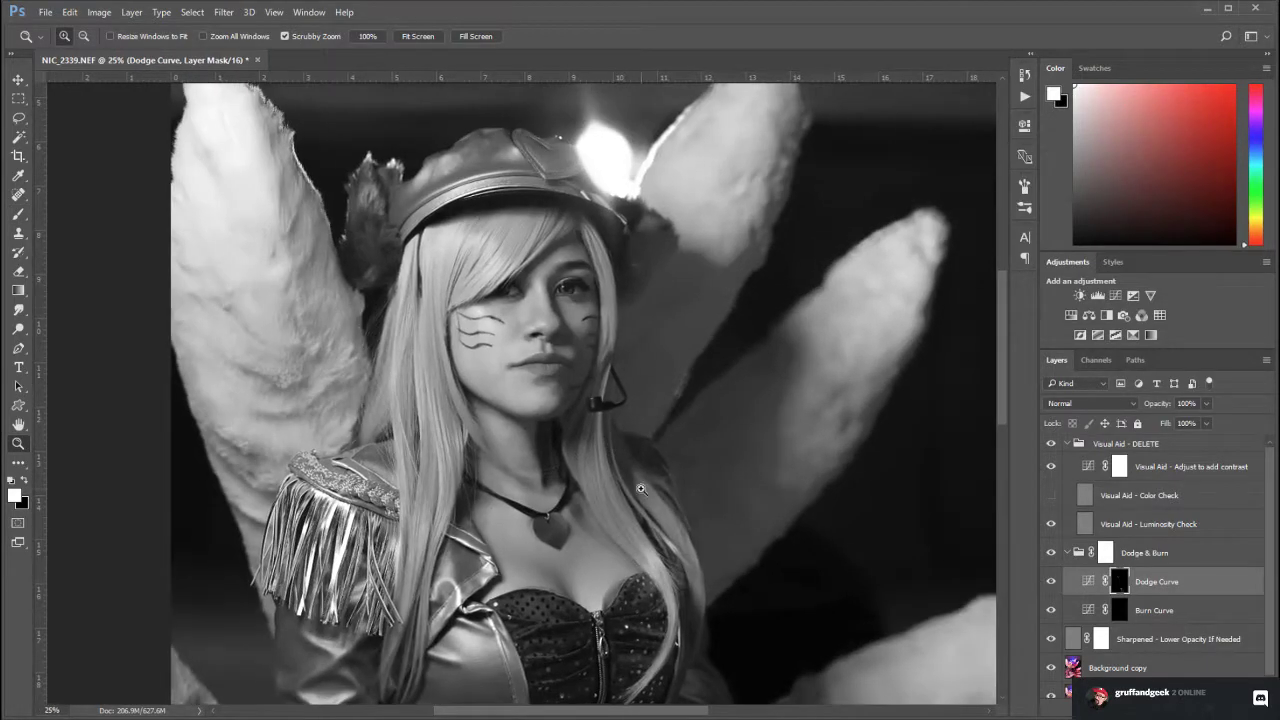
pyautogui.moveTo(554, 492); pyautogui.dragTo(515, 526)
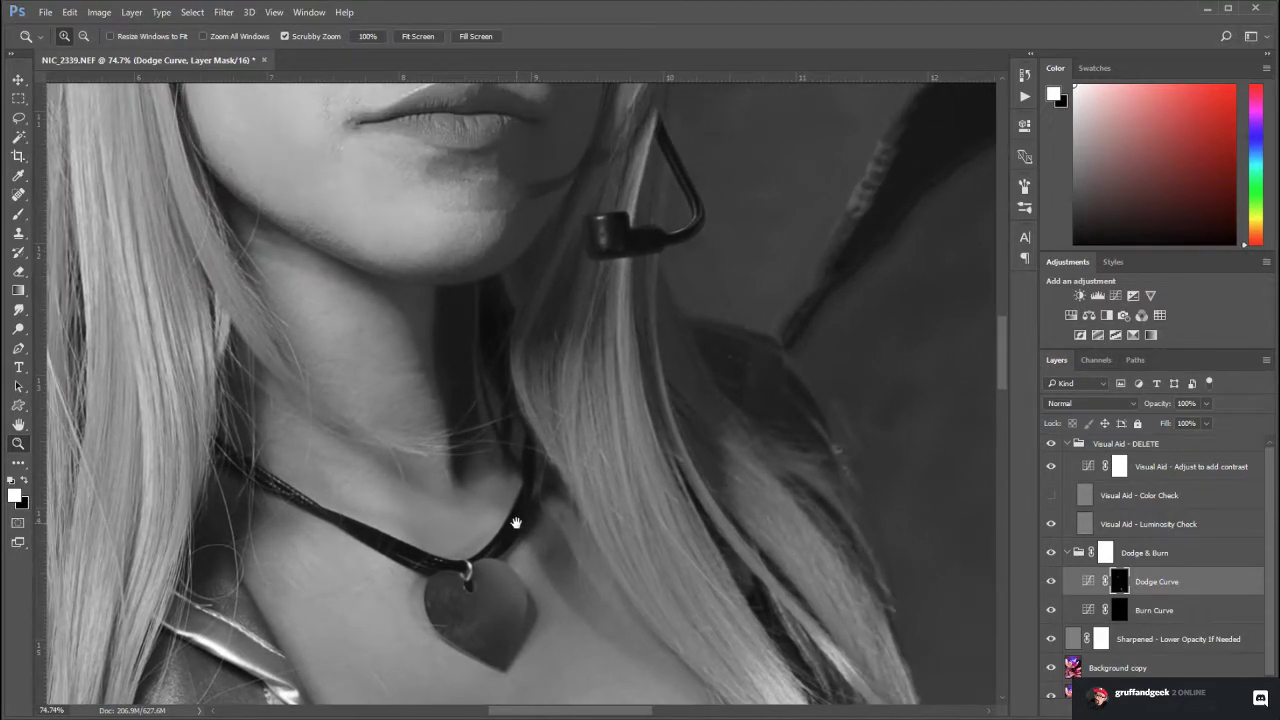
pyautogui.moveTo(588, 593); pyautogui.dragTo(560, 434)
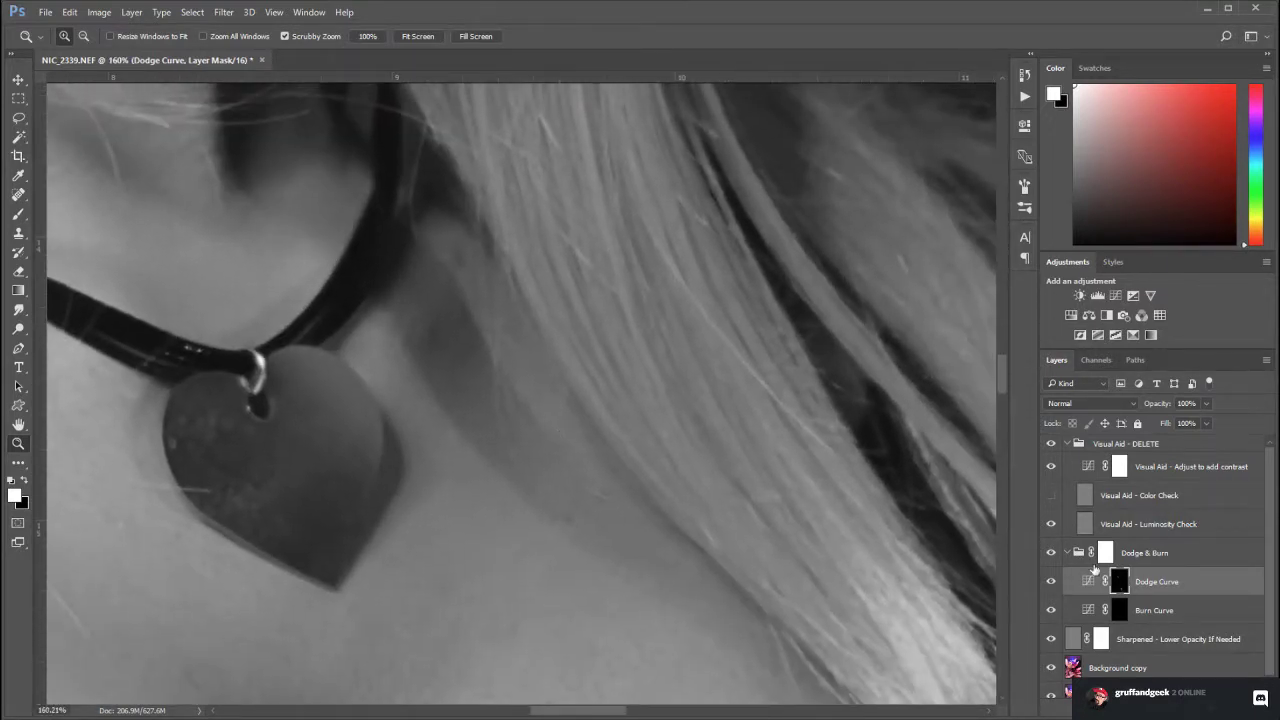
pyautogui.click(18, 214)
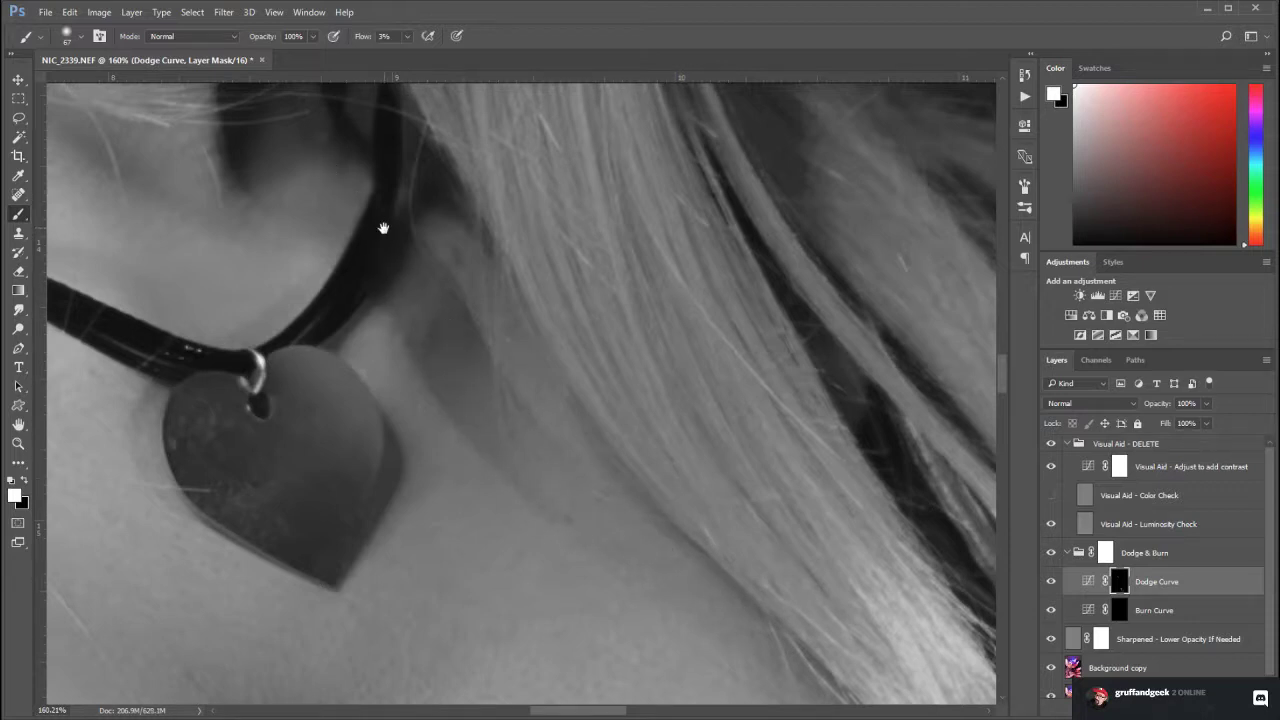
# Dodge the shaded neck skin below the chin, and compare the area with the Dodge Curve layer off and on
pyautogui.moveTo(383, 228); pyautogui.dragTo(553, 605)
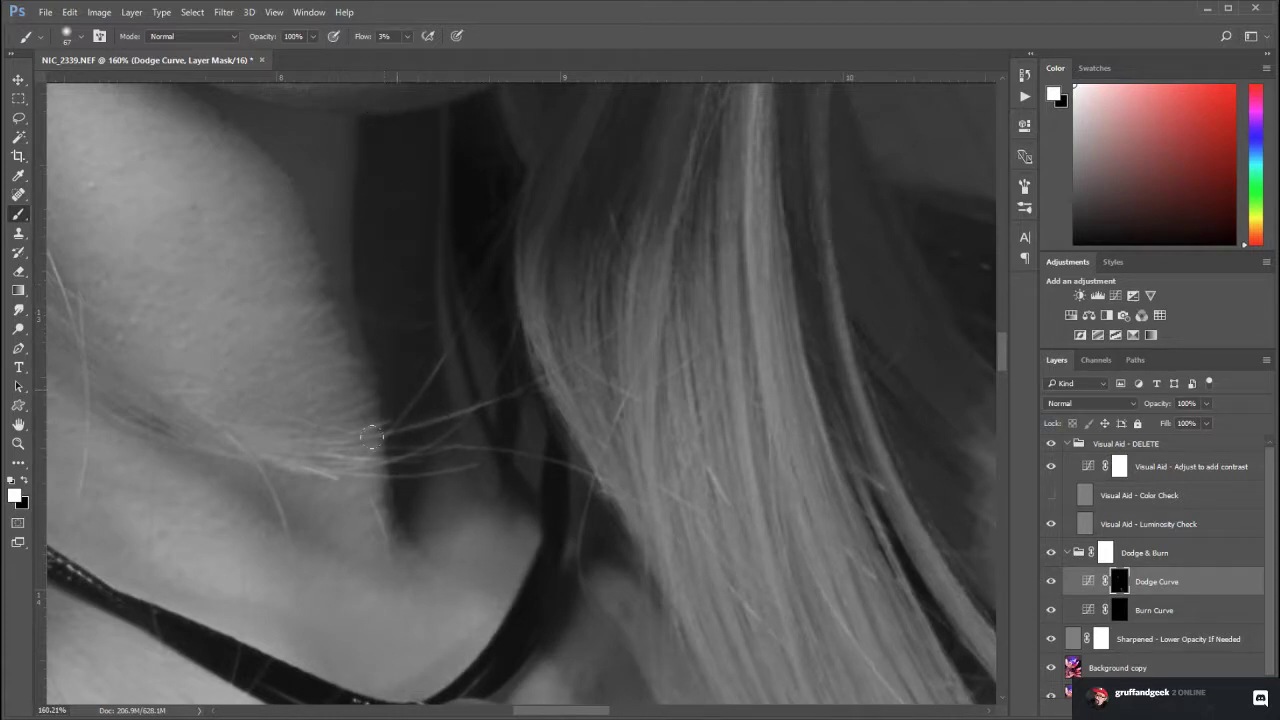
pyautogui.moveTo(488, 545); pyautogui.dragTo(634, 686)
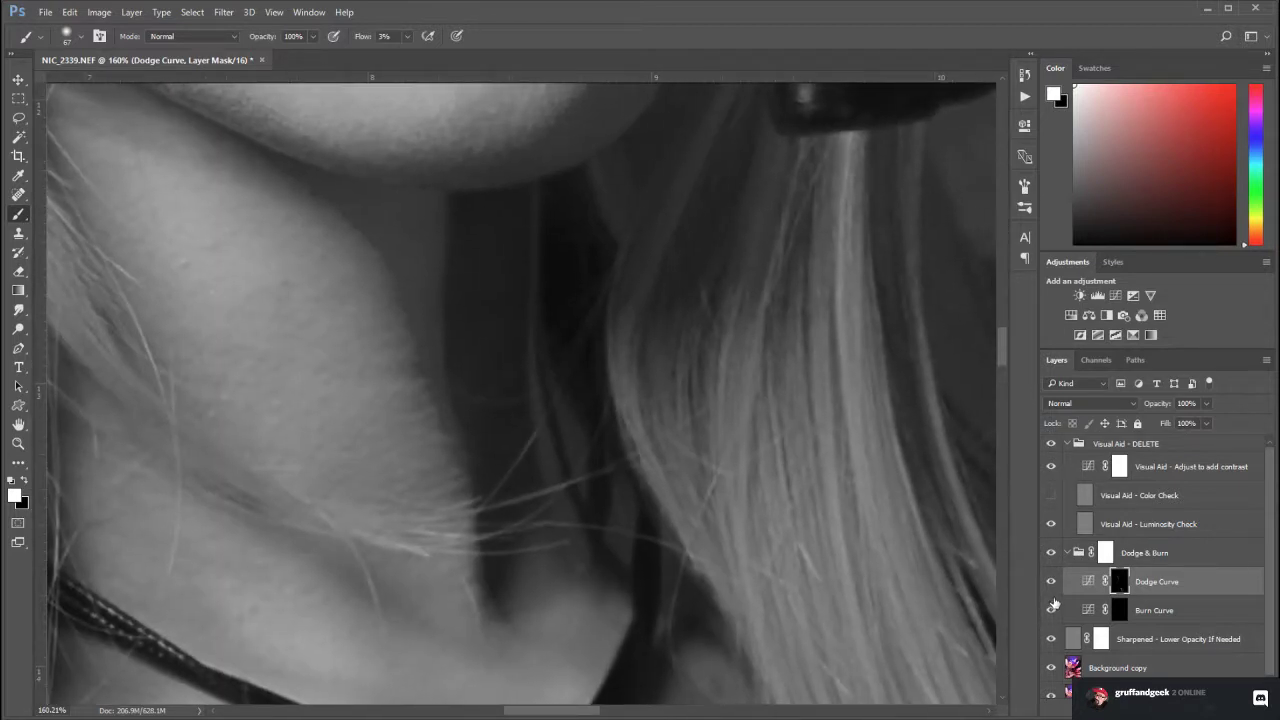
pyautogui.click(1051, 581)
pyautogui.click(1051, 581)
pyautogui.click(1051, 581)
pyautogui.click(1051, 581)
# Examine the tonal transitions on the leg, chest and face from a wider view
pyautogui.doubleClick(18, 443)
pyautogui.moveTo(674, 551); pyautogui.dragTo(591, 498)
pyautogui.scroll(-10, 577, 472)
pyautogui.hscroll(5, 577, 472)
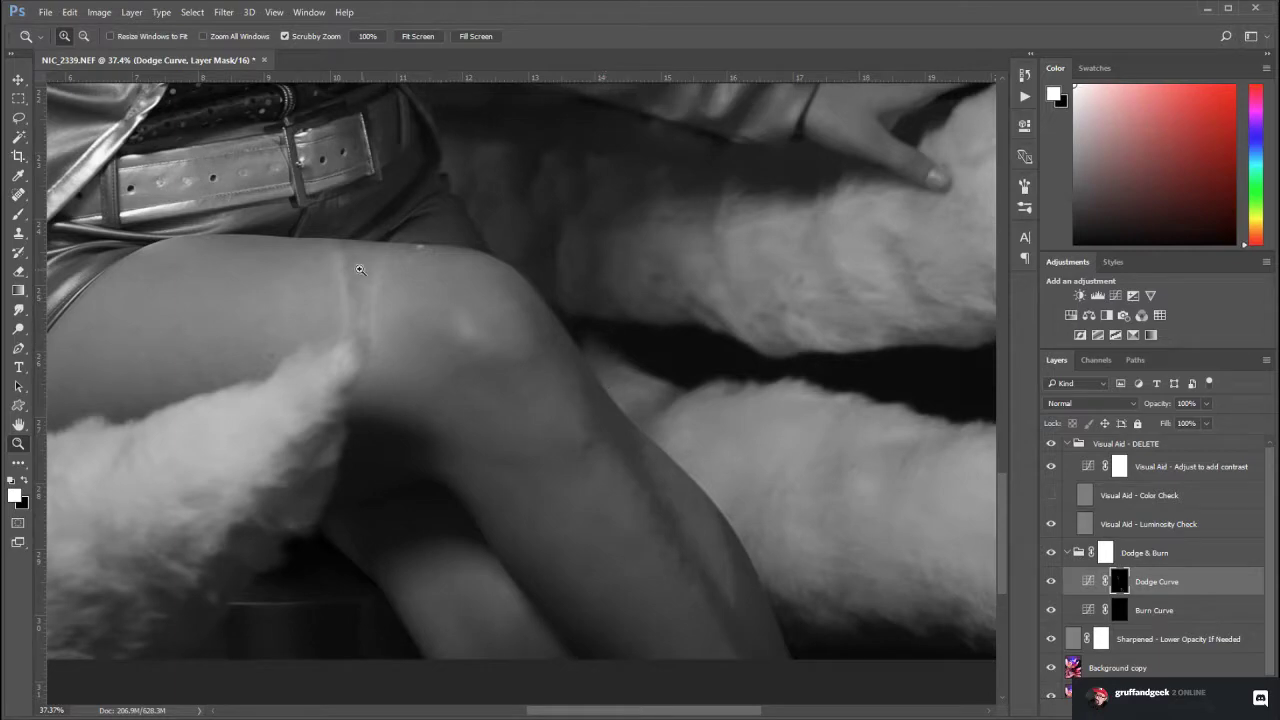
pyautogui.scroll(10, 530, 480)
pyautogui.hscroll(-4, 530, 480)
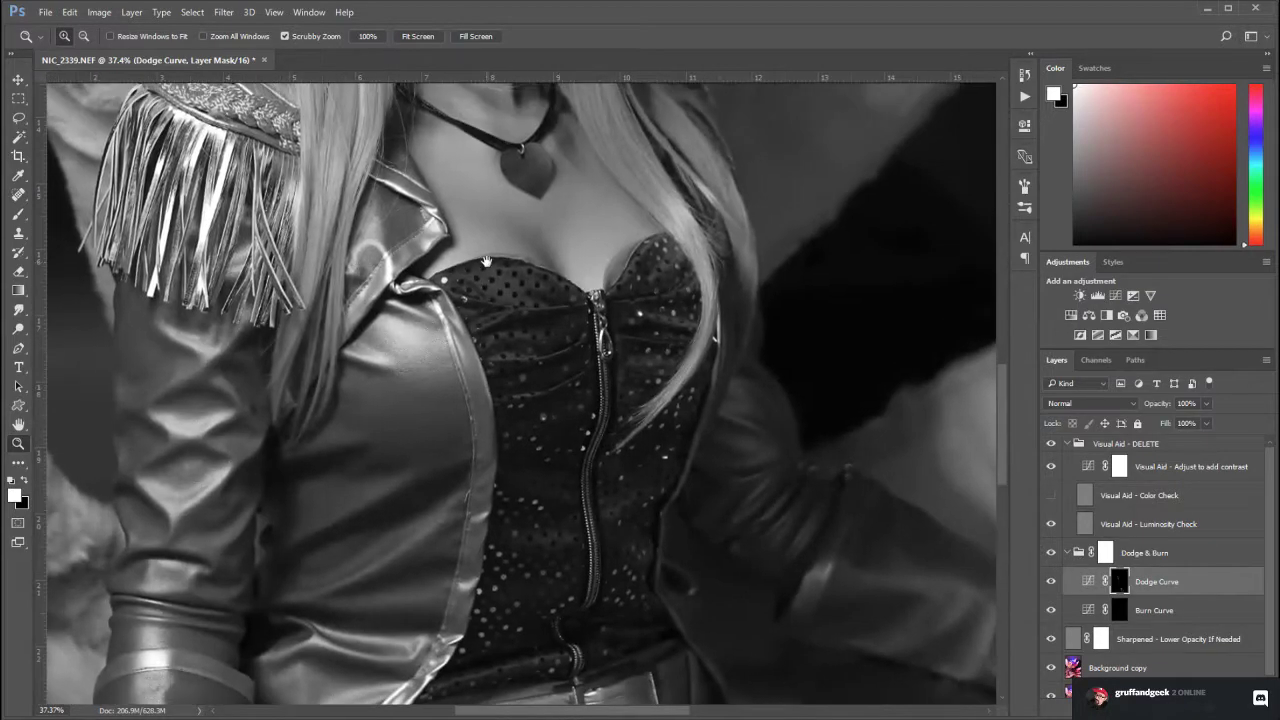
pyautogui.scroll(8, 514, 497)
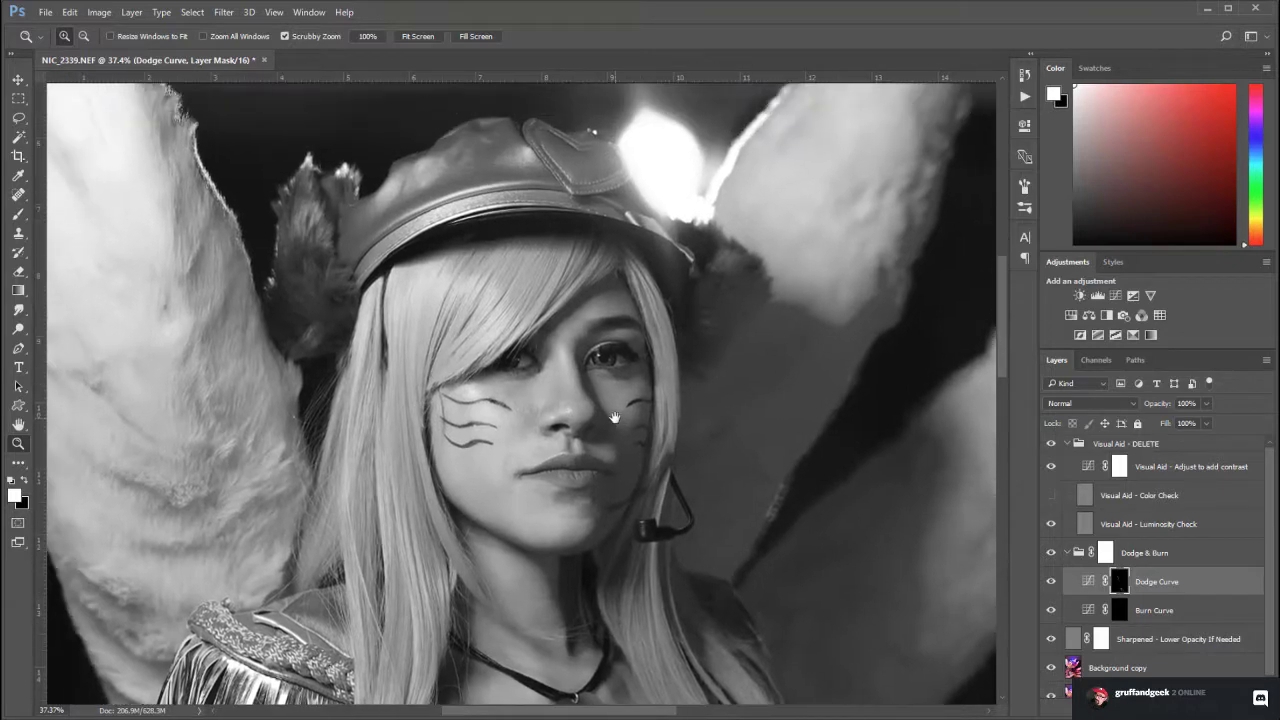
pyautogui.moveTo(615, 417)
pyautogui.mouseDown()
pyautogui.moveTo(679, 437)
pyautogui.moveTo(634, 477)
pyautogui.moveTo(625, 430)
pyautogui.mouseUp()
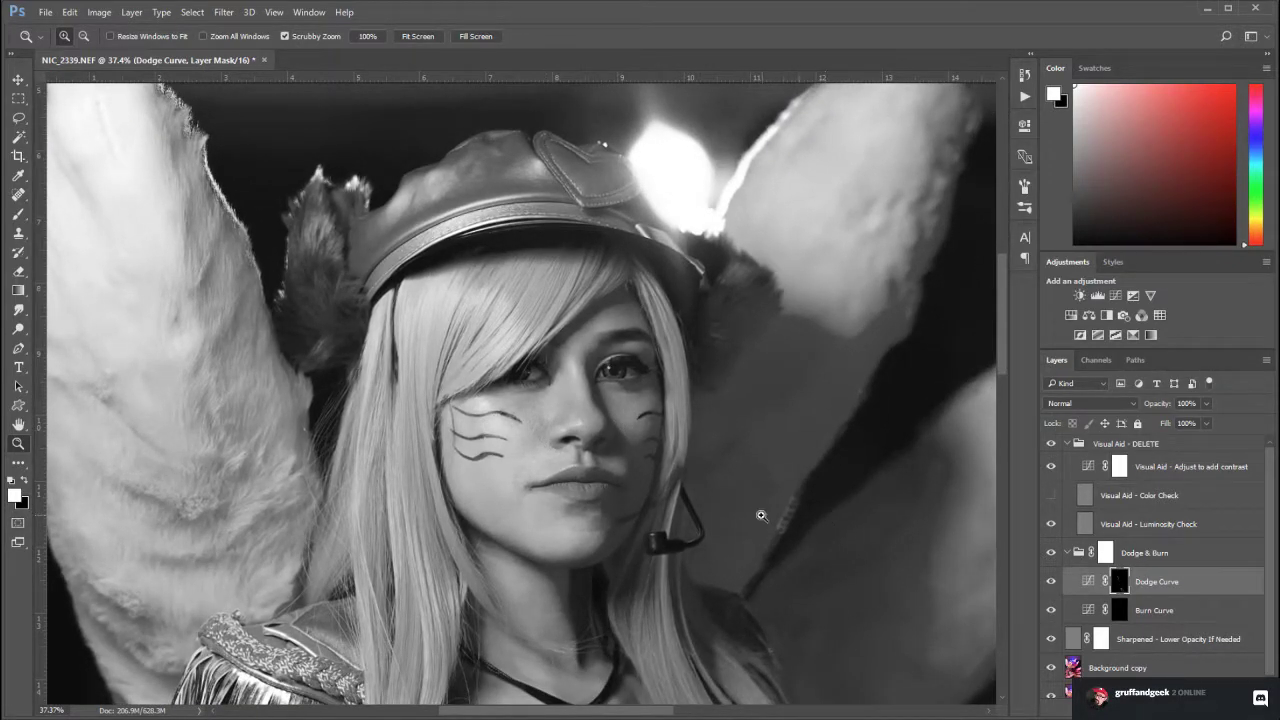
pyautogui.moveTo(763, 517)
pyautogui.mouseDown()
pyautogui.moveTo(777, 517)
pyautogui.moveTo(766, 515)
pyautogui.mouseUp()
pyautogui.moveTo(546, 467); pyautogui.dragTo(700, 496)
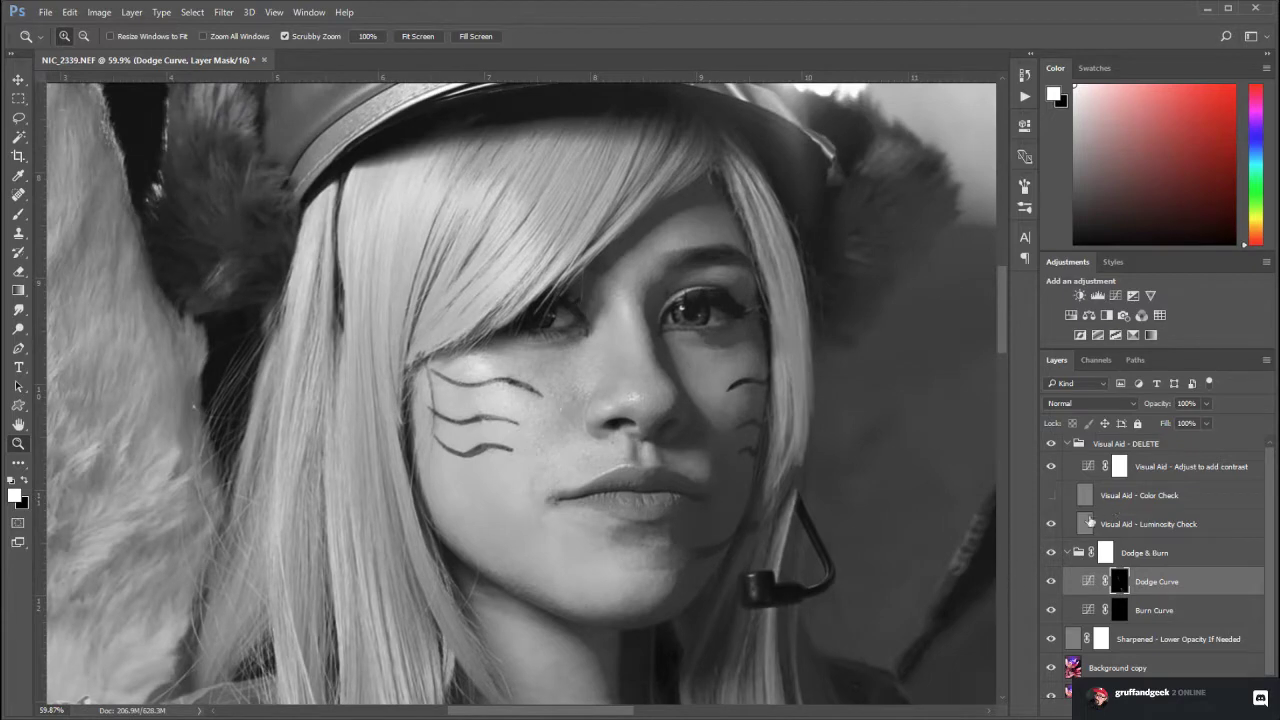
# Compare the face with the Visual Aid group, the Dodge & Burn group and the contrast adjustment each switched off and on
pyautogui.click(1050, 444)
pyautogui.click(1050, 445)
pyautogui.click(1051, 553)
pyautogui.click(1051, 553)
pyautogui.click(1051, 553)
pyautogui.click(1051, 553)
pyautogui.click(1051, 553)
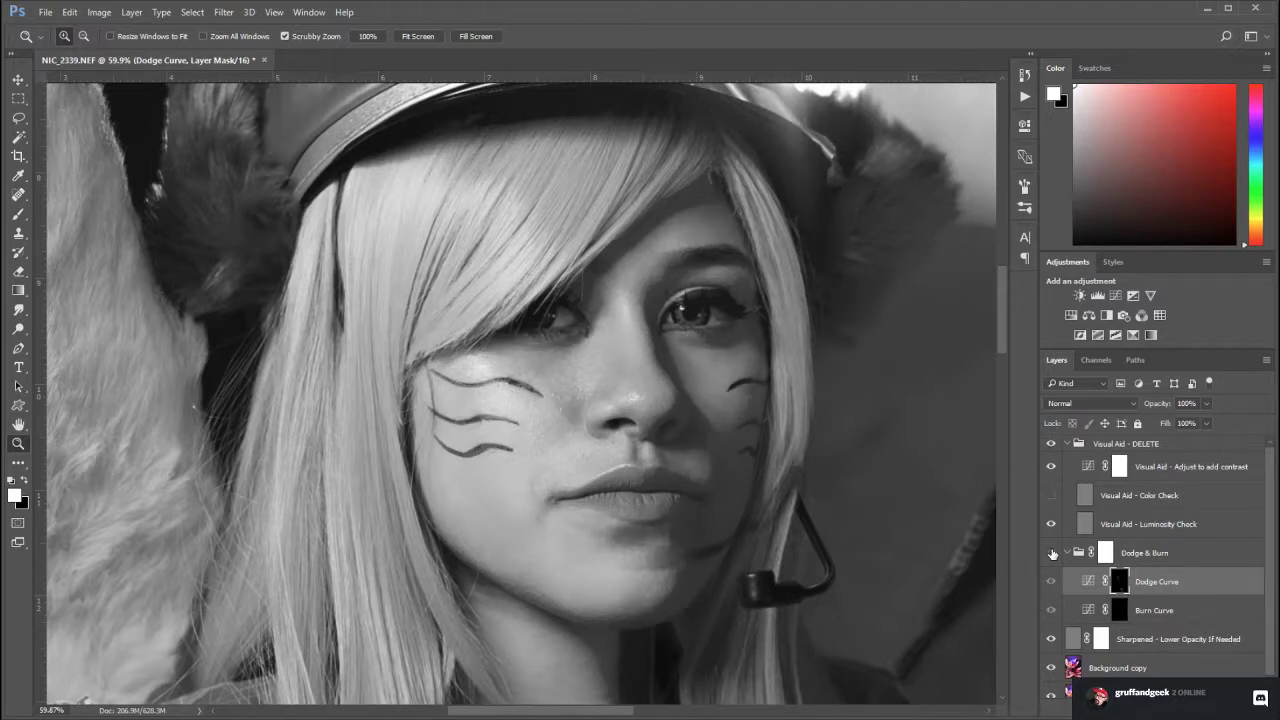
pyautogui.click(1051, 553)
pyautogui.click(1051, 553)
pyautogui.click(1051, 553)
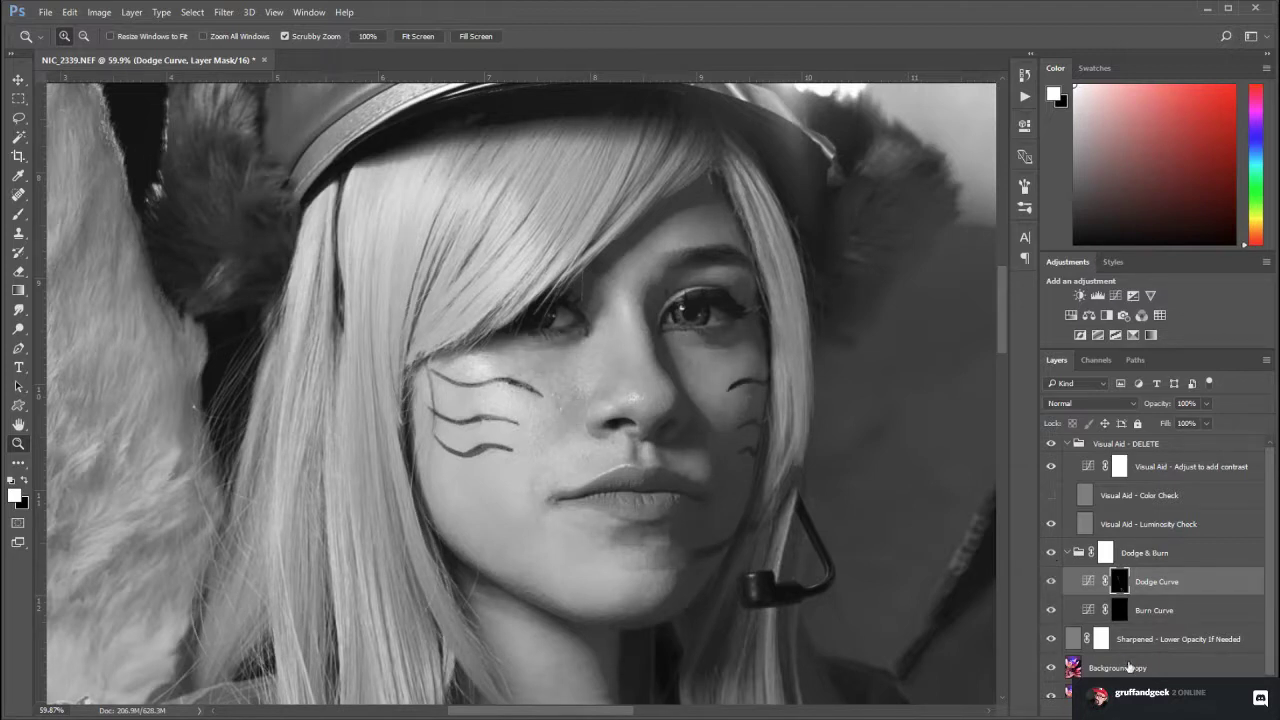
pyautogui.click(1051, 467)
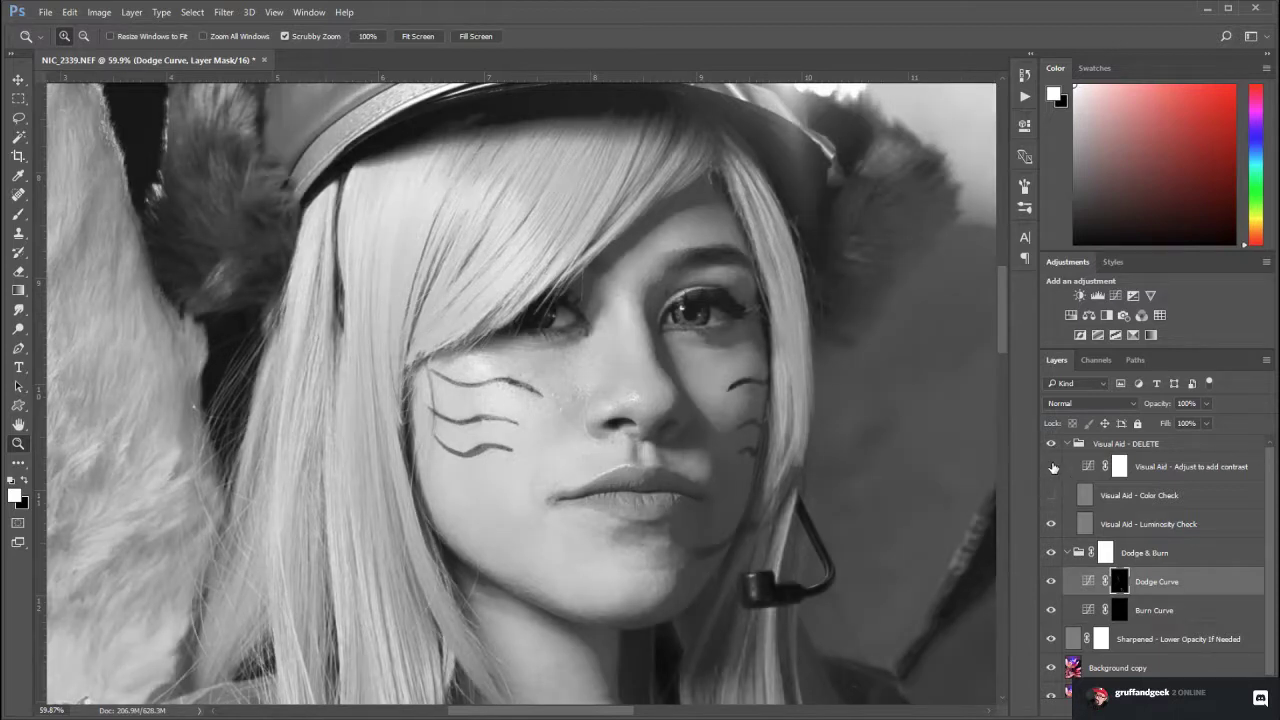
pyautogui.click(1052, 467)
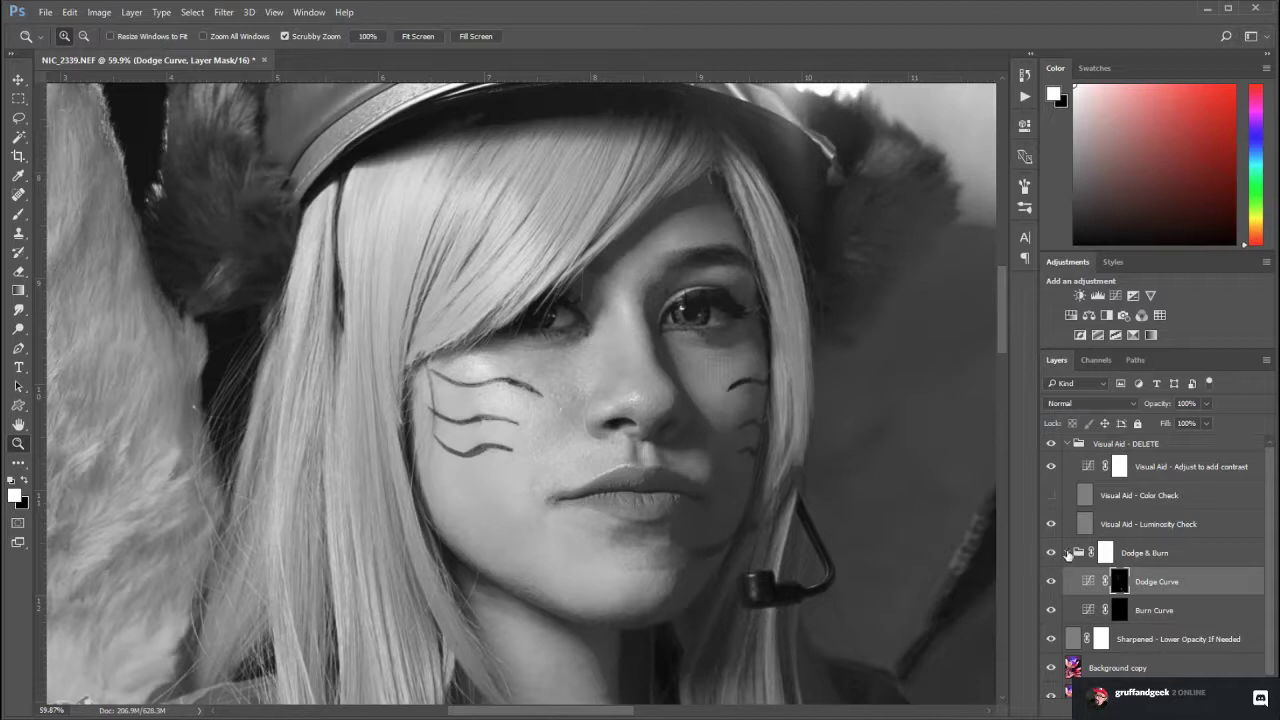
# Collapse the Dodge & Burn group and delete the Visual Aid - DELETE group
pyautogui.click(1068, 553)
pyautogui.click(1160, 446)
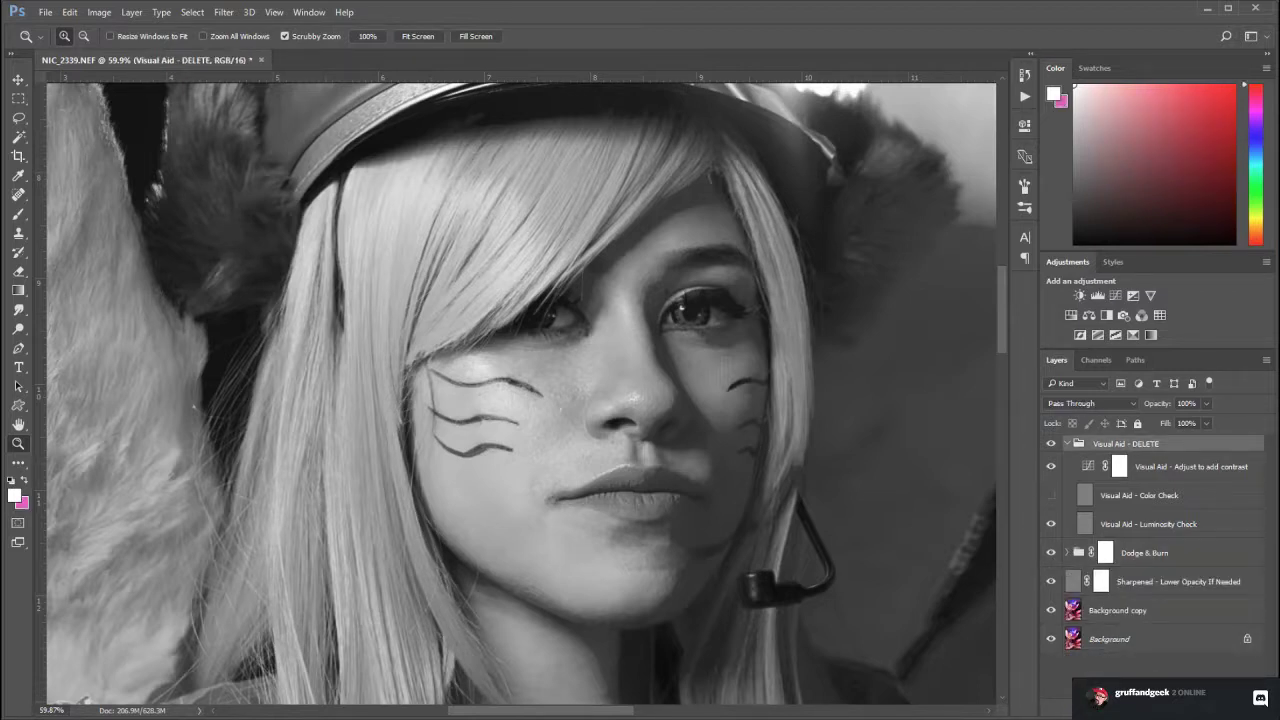
pyautogui.press('Delete')
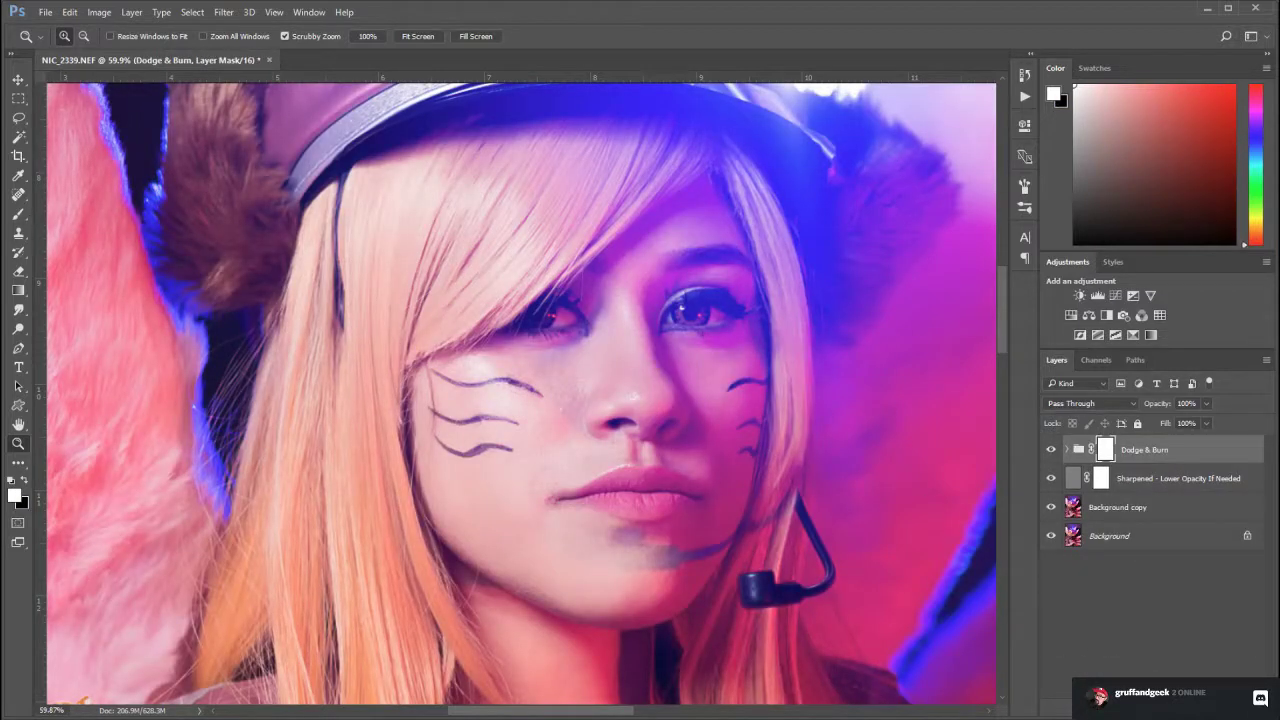
# Create a 16-bit Apply Image frequency separation group above Dodge & Burn, and compare the photo with the group off and on
pyautogui.press('F2')
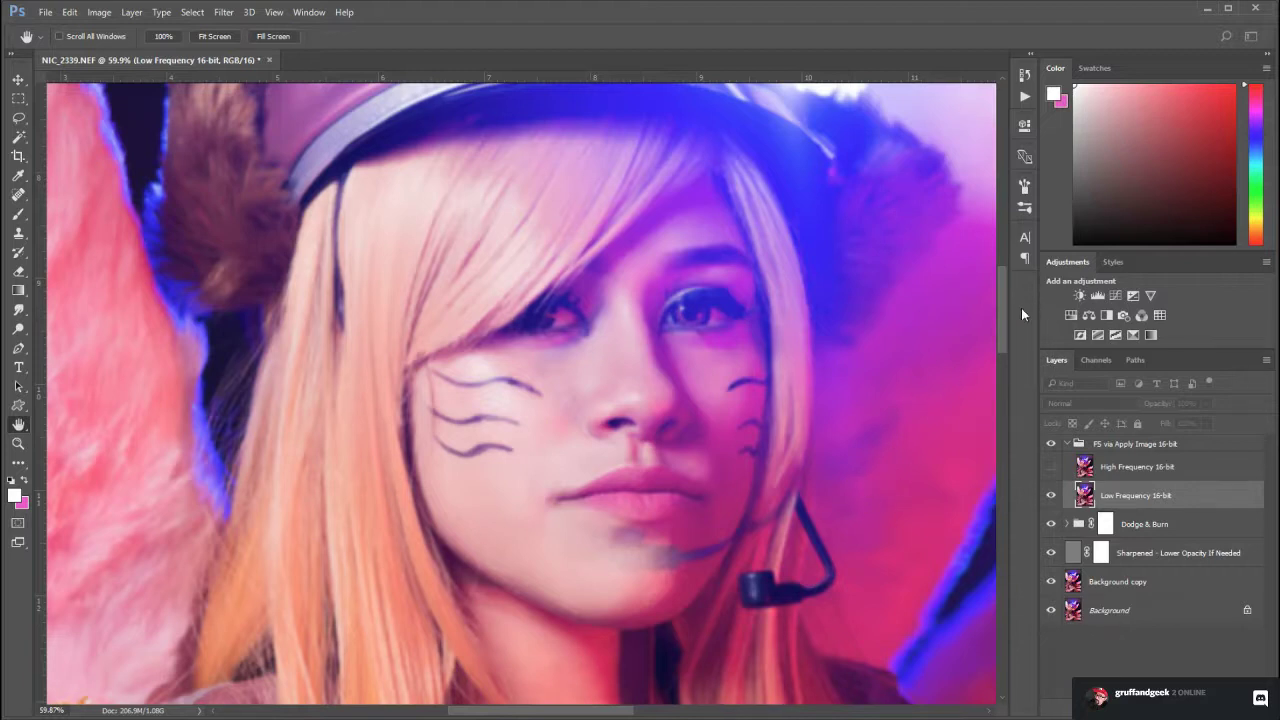
pyautogui.press('z')
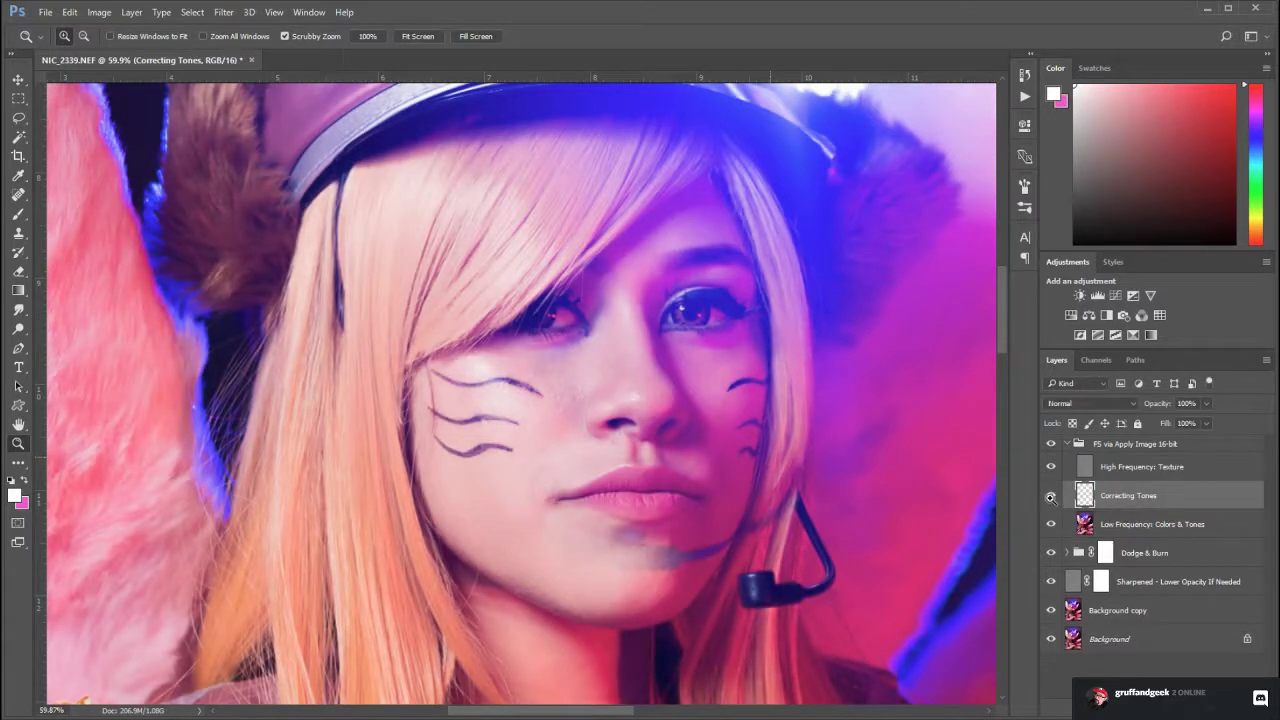
pyautogui.click(1051, 444)
pyautogui.click(1051, 444)
# Outline the bare thigh skin between the shorts and the pink tail with a freehand lasso selection feathered 5 px
pyautogui.moveTo(612, 497); pyautogui.dragTo(567, 434)
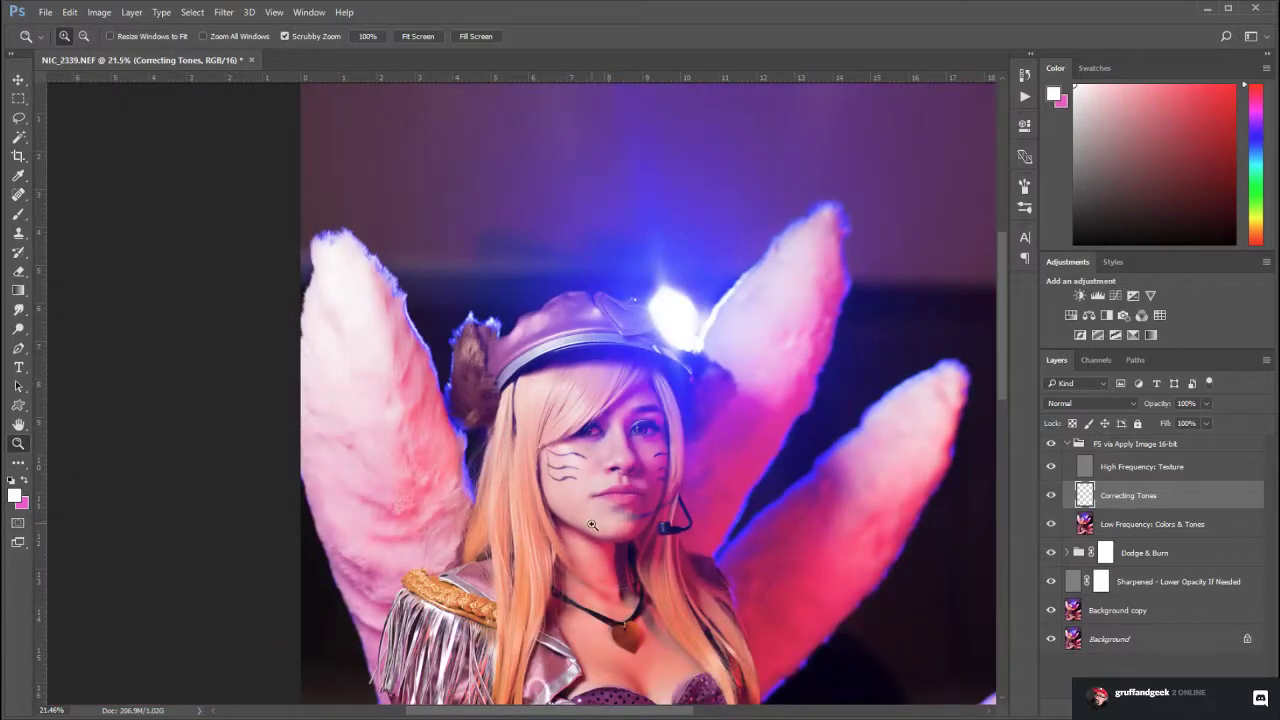
pyautogui.moveTo(621, 572); pyautogui.dragTo(640, 170)
pyautogui.moveTo(655, 640); pyautogui.dragTo(575, 217)
pyautogui.moveTo(683, 397); pyautogui.dragTo(690, 460)
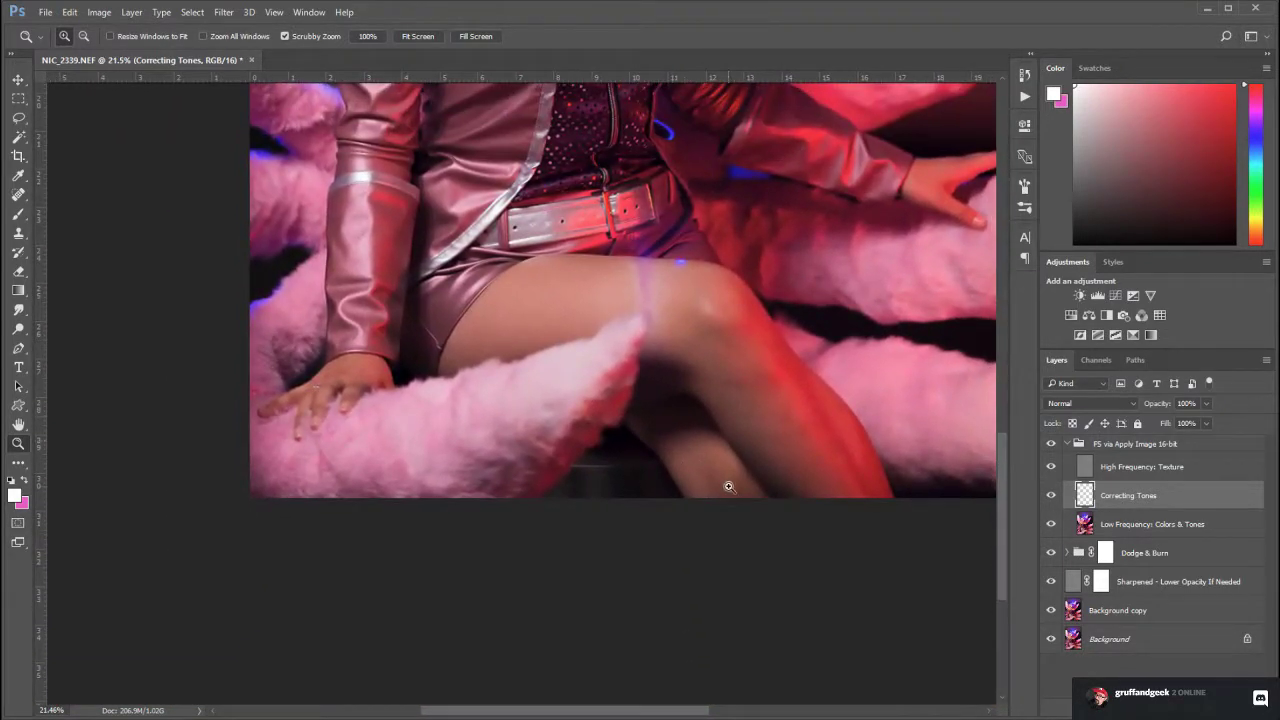
pyautogui.moveTo(617, 330); pyautogui.dragTo(687, 352)
pyautogui.moveTo(505, 343); pyautogui.dragTo(680, 406)
pyautogui.moveTo(646, 356); pyautogui.dragTo(676, 428)
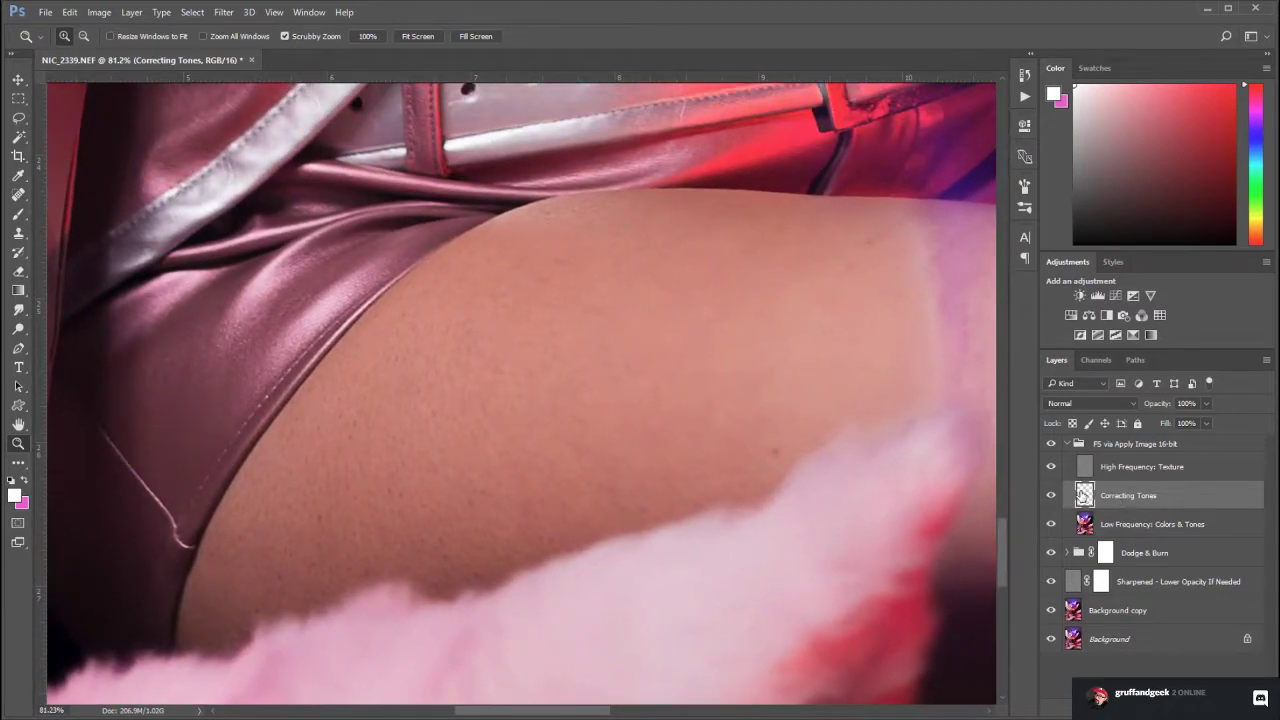
pyautogui.click(18, 118)
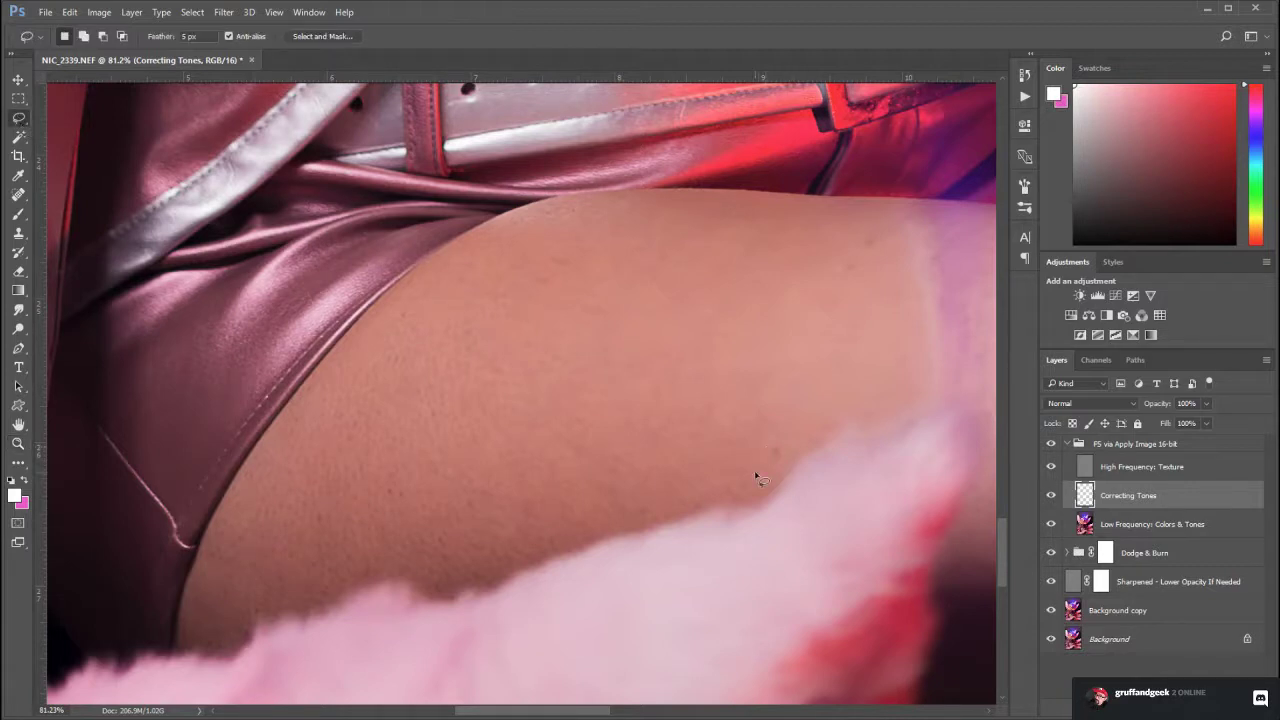
pyautogui.moveTo(728, 502)
pyautogui.mouseDown()
pyautogui.moveTo(574, 538)
pyautogui.moveTo(490, 589)
pyautogui.moveTo(433, 594)
pyautogui.moveTo(391, 577)
pyautogui.moveTo(255, 618)
pyautogui.moveTo(224, 655)
pyautogui.moveTo(178, 639)
pyautogui.moveTo(195, 551)
pyautogui.moveTo(337, 355)
pyautogui.moveTo(457, 250)
pyautogui.moveTo(562, 204)
pyautogui.moveTo(851, 208)
pyautogui.moveTo(918, 248)
pyautogui.moveTo(931, 376)
pyautogui.moveTo(887, 427)
pyautogui.moveTo(807, 436)
pyautogui.moveTo(760, 505)
pyautogui.mouseUp()
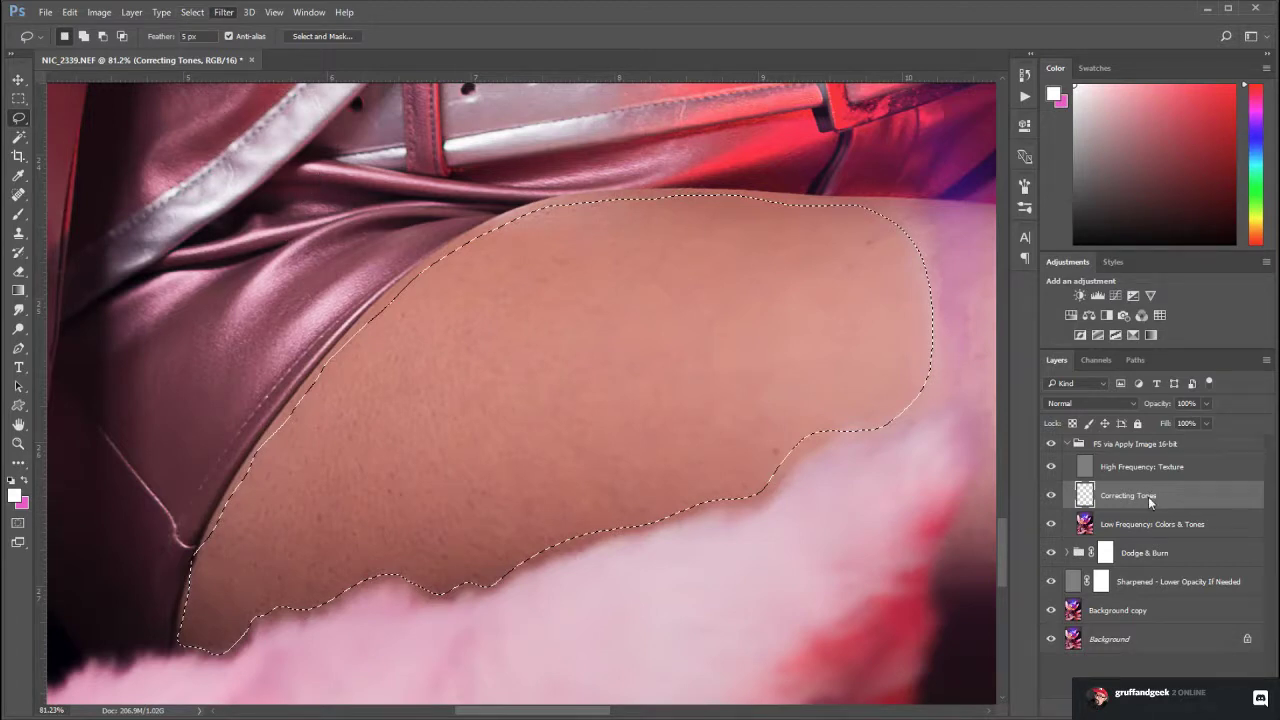
# Smooth the selected thigh skin with a blur filter on the Low Frequency: Colors & Tones layer, and clear the selection
pyautogui.click(1152, 526)
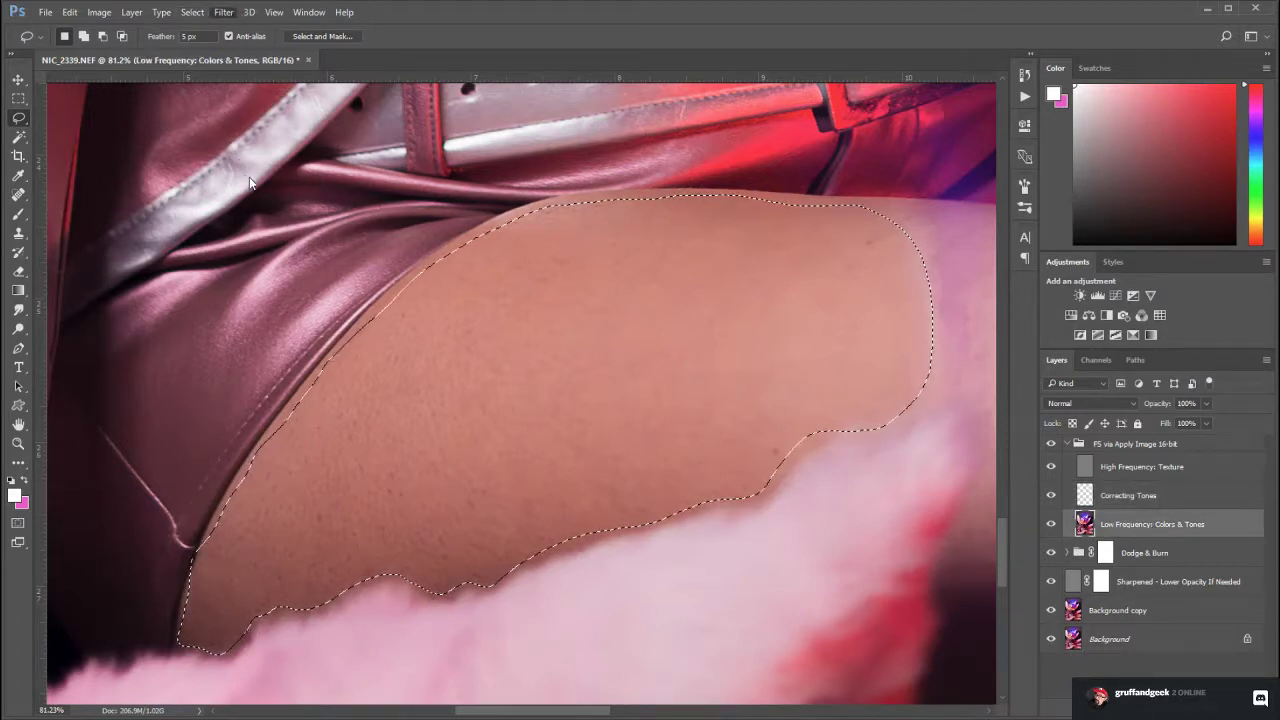
pyautogui.press('h')
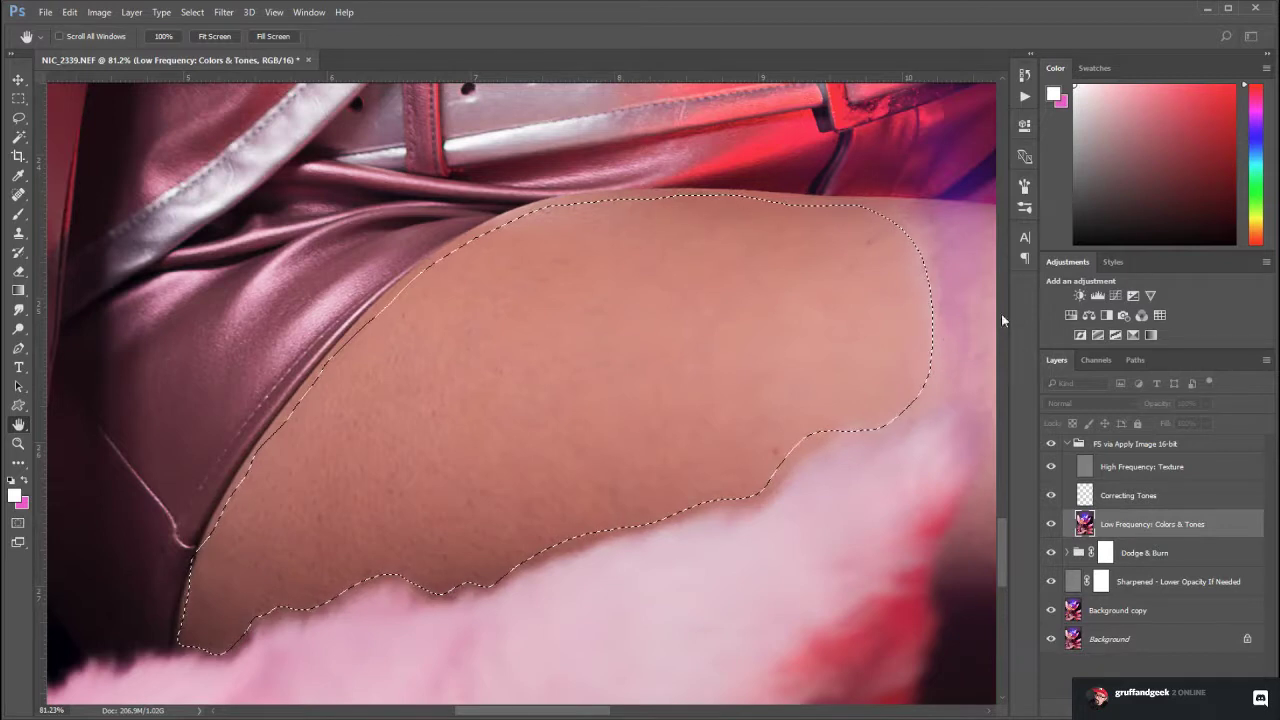
pyautogui.press('l')
pyautogui.hotkey('ctrl', 'd')
# Outline the lit skin of the rear lower leg at the photo's bottom edge with a freehand lasso selection
pyautogui.moveTo(833, 274); pyautogui.dragTo(459, 292)
pyautogui.moveTo(729, 404); pyautogui.dragTo(366, 303)
pyautogui.moveTo(475, 336); pyautogui.dragTo(250, 100)
pyautogui.moveTo(520, 383); pyautogui.dragTo(776, 555)
pyautogui.moveTo(329, 323)
pyautogui.mouseDown()
pyautogui.moveTo(535, 457)
pyautogui.moveTo(448, 430)
pyautogui.moveTo(409, 222)
pyautogui.moveTo(422, 264)
pyautogui.moveTo(478, 322)
pyautogui.moveTo(505, 317)
pyautogui.moveTo(579, 390)
pyautogui.moveTo(649, 514)
pyautogui.moveTo(599, 553)
pyautogui.moveTo(417, 541)
pyautogui.moveTo(372, 508)
pyautogui.moveTo(294, 384)
pyautogui.mouseUp()
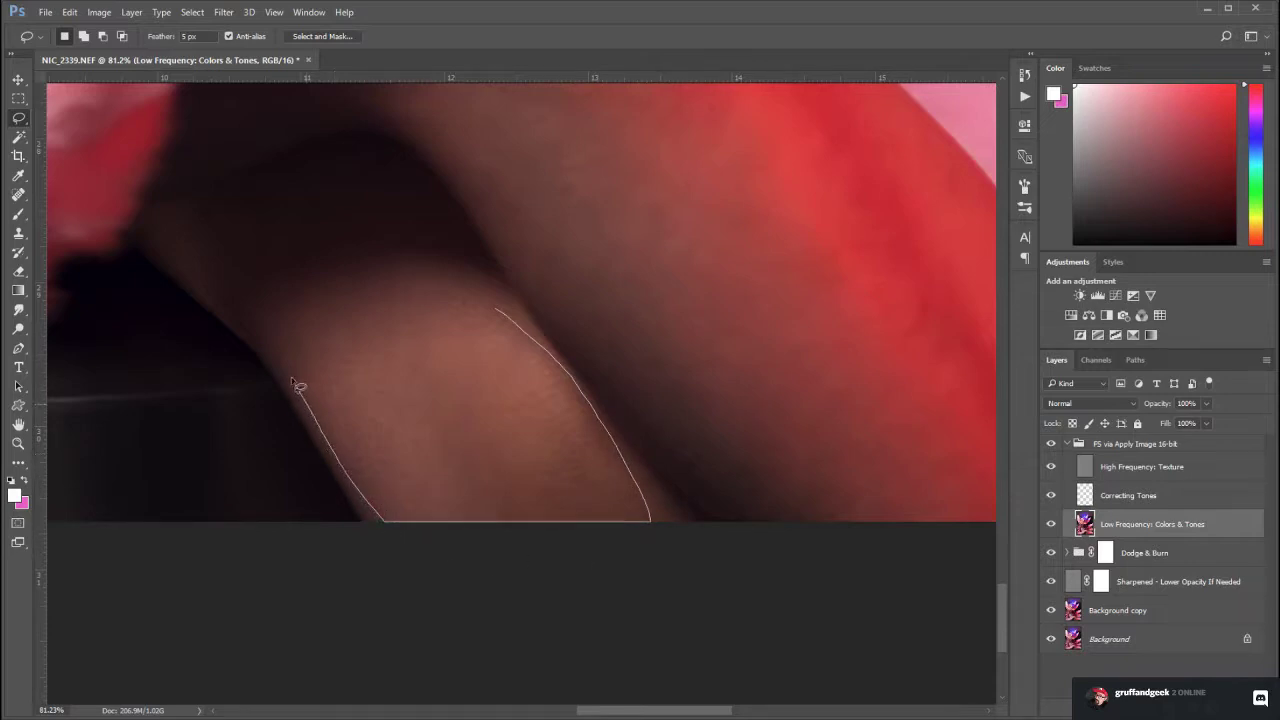
pyautogui.moveTo(306, 297)
pyautogui.mouseDown()
pyautogui.moveTo(360, 278)
pyautogui.moveTo(497, 307)
pyautogui.mouseUp()
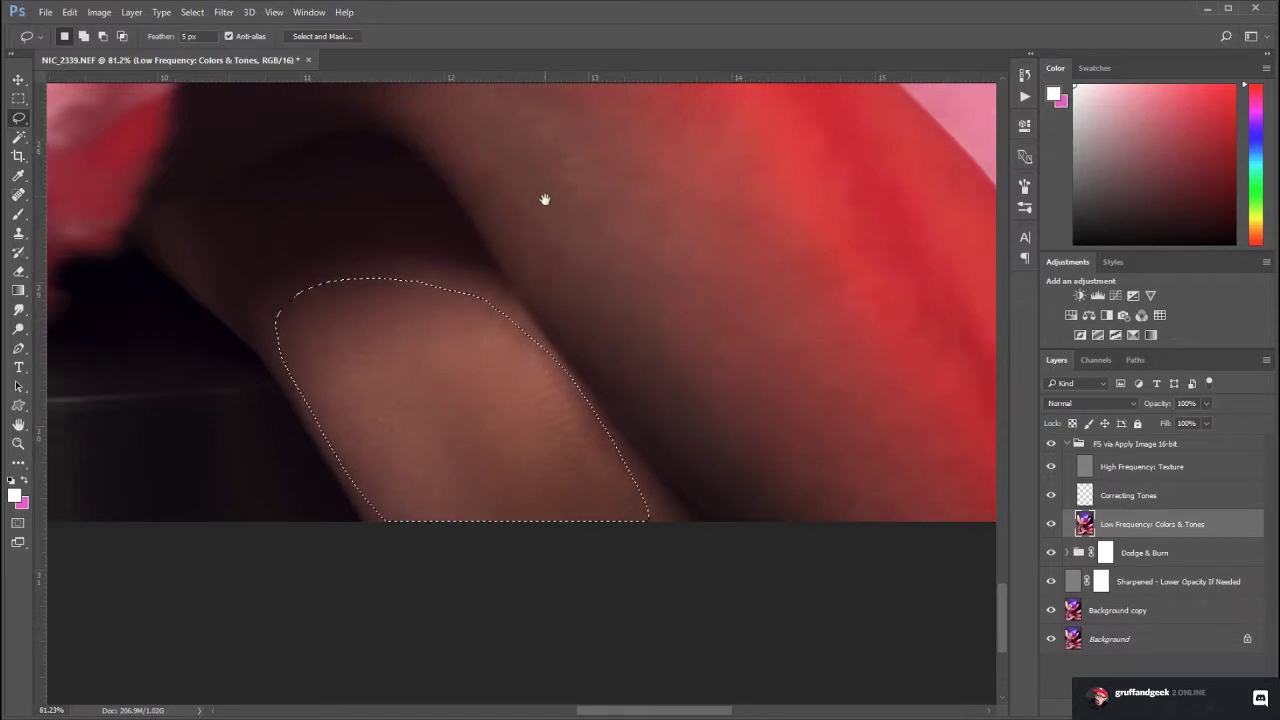
# Examine the skin tones from the lower leg up to the face and back while keeping the leg selection
pyautogui.moveTo(543, 200); pyautogui.dragTo(683, 450)
pyautogui.moveTo(429, 194); pyautogui.dragTo(654, 640)
pyautogui.moveTo(471, 294); pyautogui.dragTo(648, 631)
pyautogui.moveTo(466, 194); pyautogui.dragTo(600, 625)
pyautogui.moveTo(540, 260); pyautogui.dragTo(405, 634)
pyautogui.moveTo(450, 217); pyautogui.dragTo(450, 547)
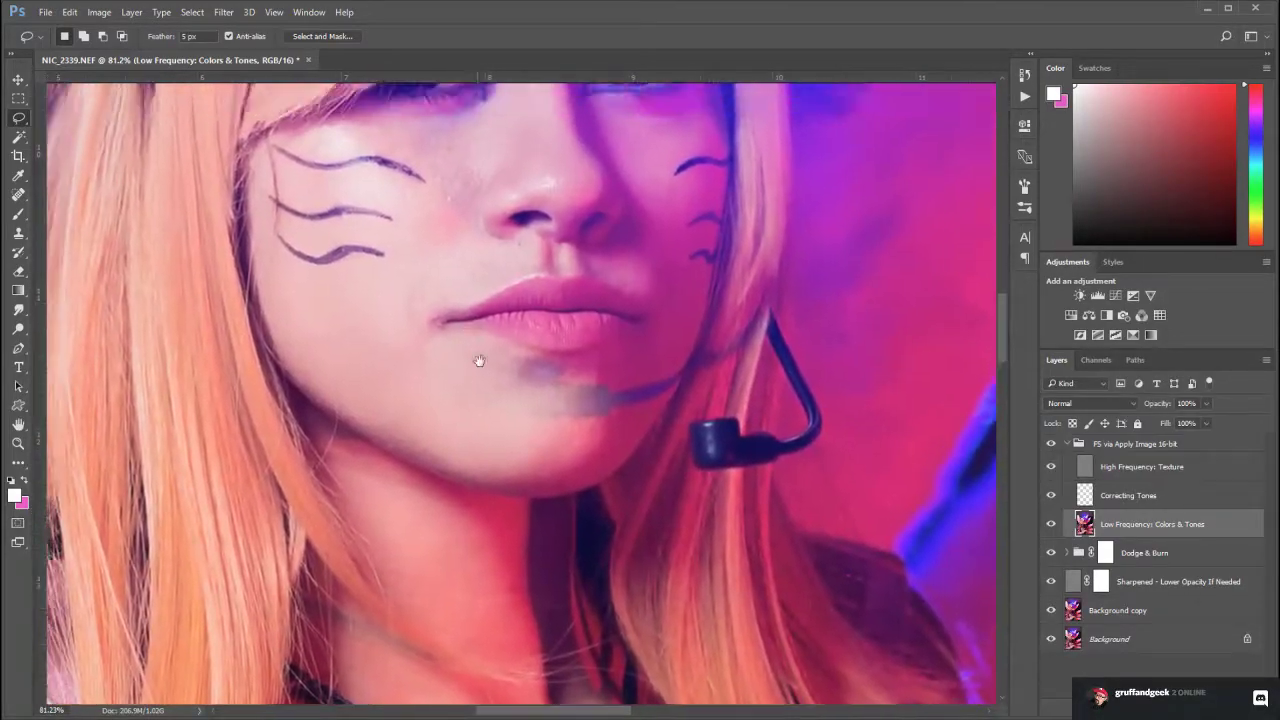
pyautogui.moveTo(480, 363); pyautogui.dragTo(470, 120)
pyautogui.moveTo(540, 640); pyautogui.dragTo(520, 200)
pyautogui.moveTo(640, 640); pyautogui.dragTo(480, 150)
pyautogui.moveTo(660, 640); pyautogui.dragTo(590, 150)
pyautogui.moveTo(640, 620); pyautogui.dragTo(600, 250)
pyautogui.moveTo(625, 483); pyautogui.dragTo(631, 563)
pyautogui.moveTo(594, 252)
pyautogui.mouseDown()
pyautogui.moveTo(794, 460)
pyautogui.moveTo(562, 226)
pyautogui.moveTo(540, 90)
pyautogui.mouseUp()
pyautogui.moveTo(690, 680)
pyautogui.mouseDown()
pyautogui.moveTo(654, 463)
pyautogui.moveTo(626, 503)
pyautogui.mouseUp()
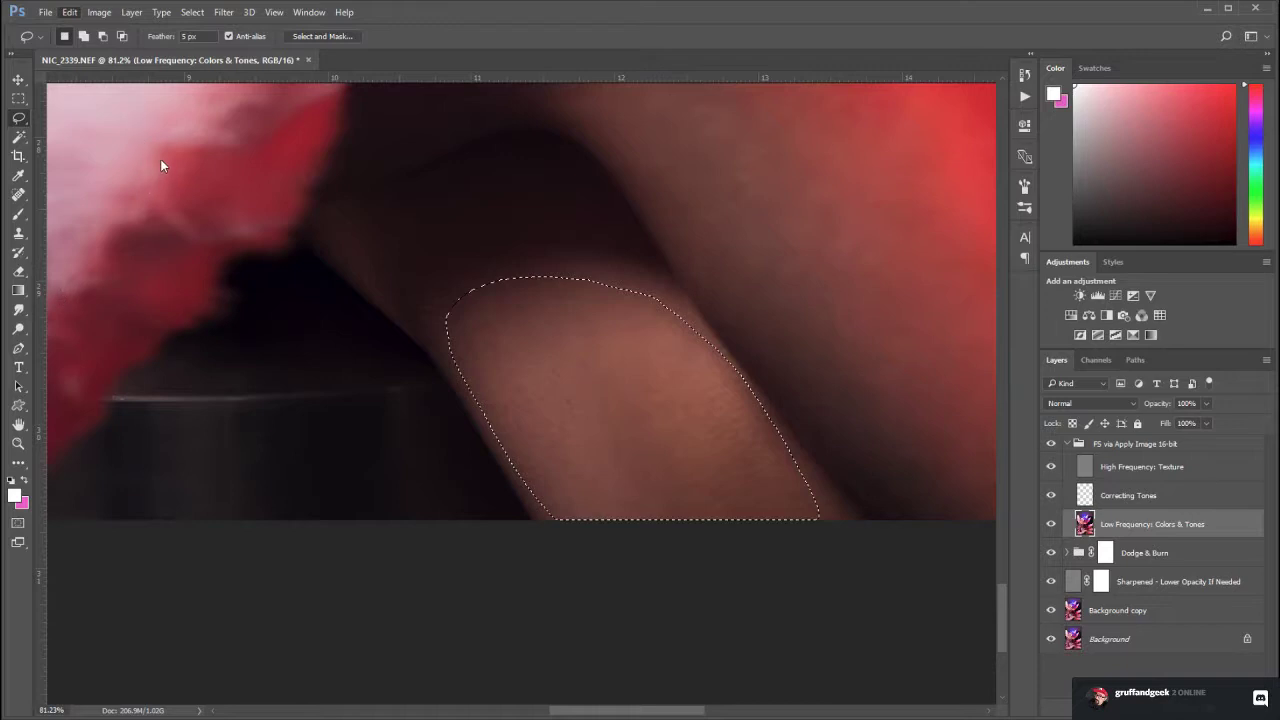
# Smooth the selected rear lower leg with a blur filter on the Low Frequency: Colors & Tones layer, and clear the selection
pyautogui.moveTo(222, 14)
pyautogui.press('space')
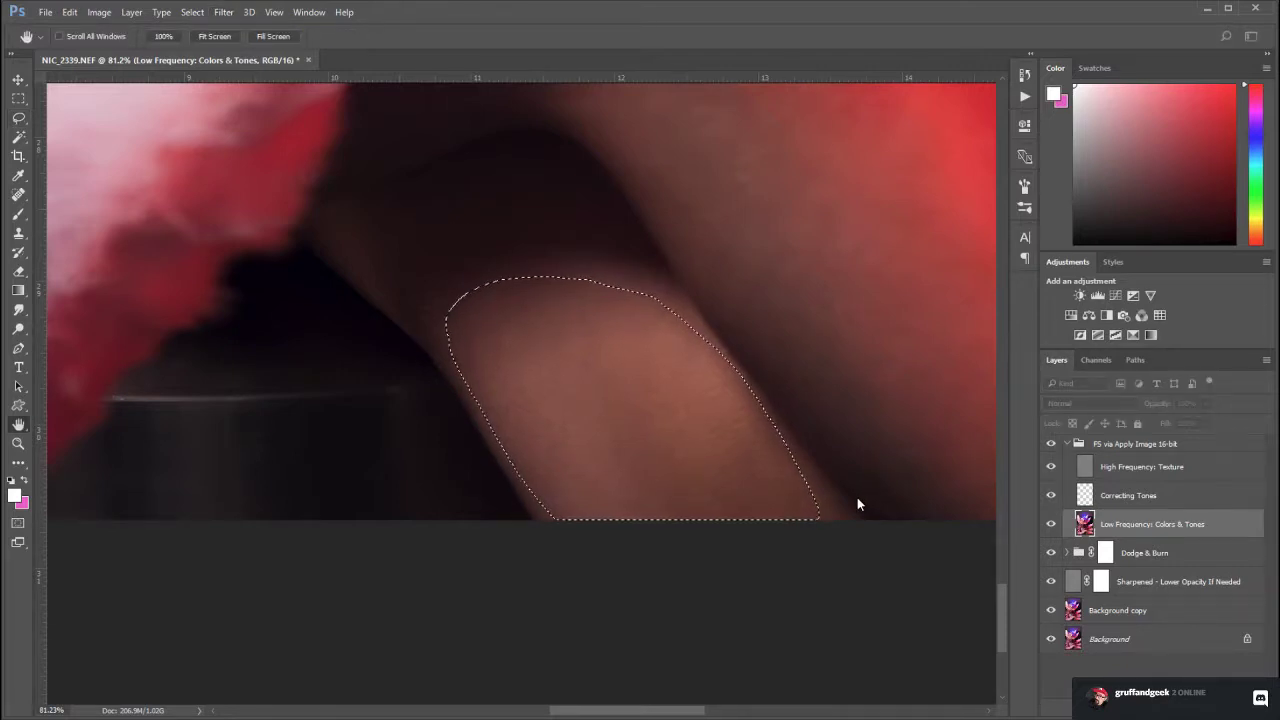
pyautogui.click(1012, 305)
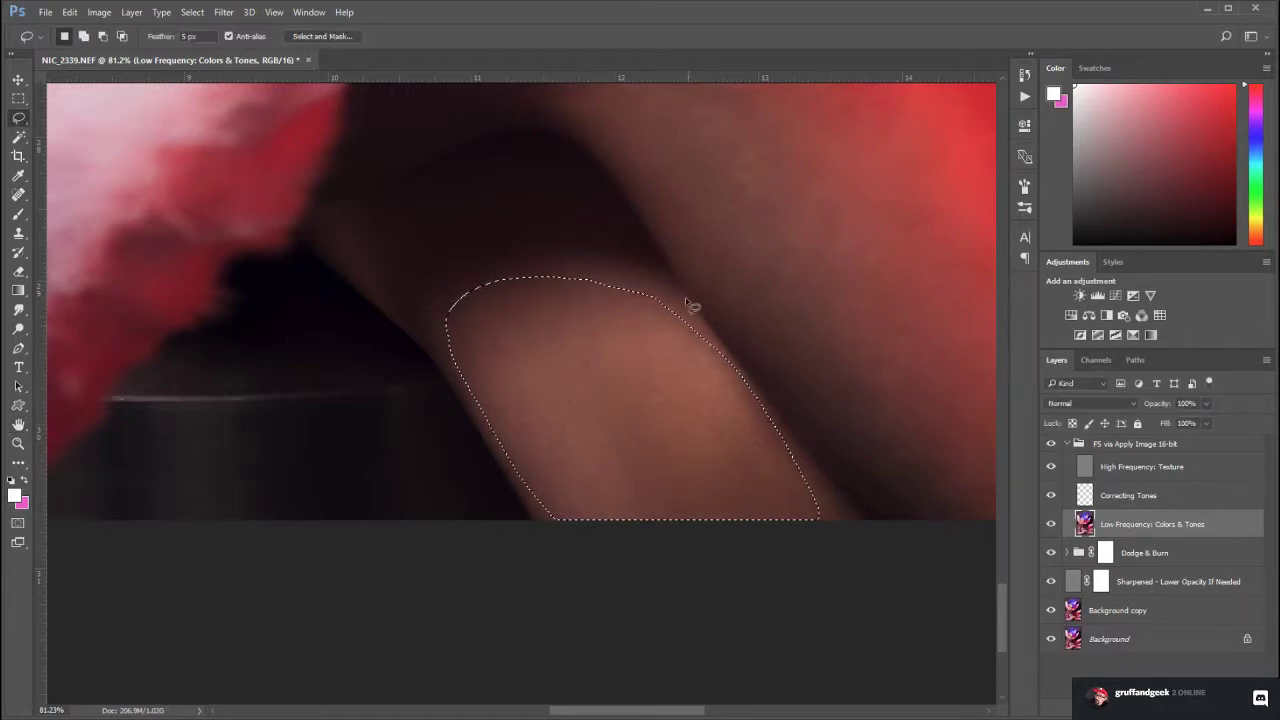
pyautogui.hotkey('ctrl', 'd')
# Examine the legs, hand, jacket, corset and face for areas with uneven colors and tones
pyautogui.press('space')
pyautogui.moveTo(800, 263); pyautogui.dragTo(618, 574)
pyautogui.moveTo(492, 225)
pyautogui.mouseDown()
pyautogui.moveTo(574, 463)
pyautogui.moveTo(640, 440)
pyautogui.moveTo(633, 452)
pyautogui.moveTo(600, 214)
pyautogui.moveTo(463, 226)
pyautogui.moveTo(457, 317)
pyautogui.mouseUp()
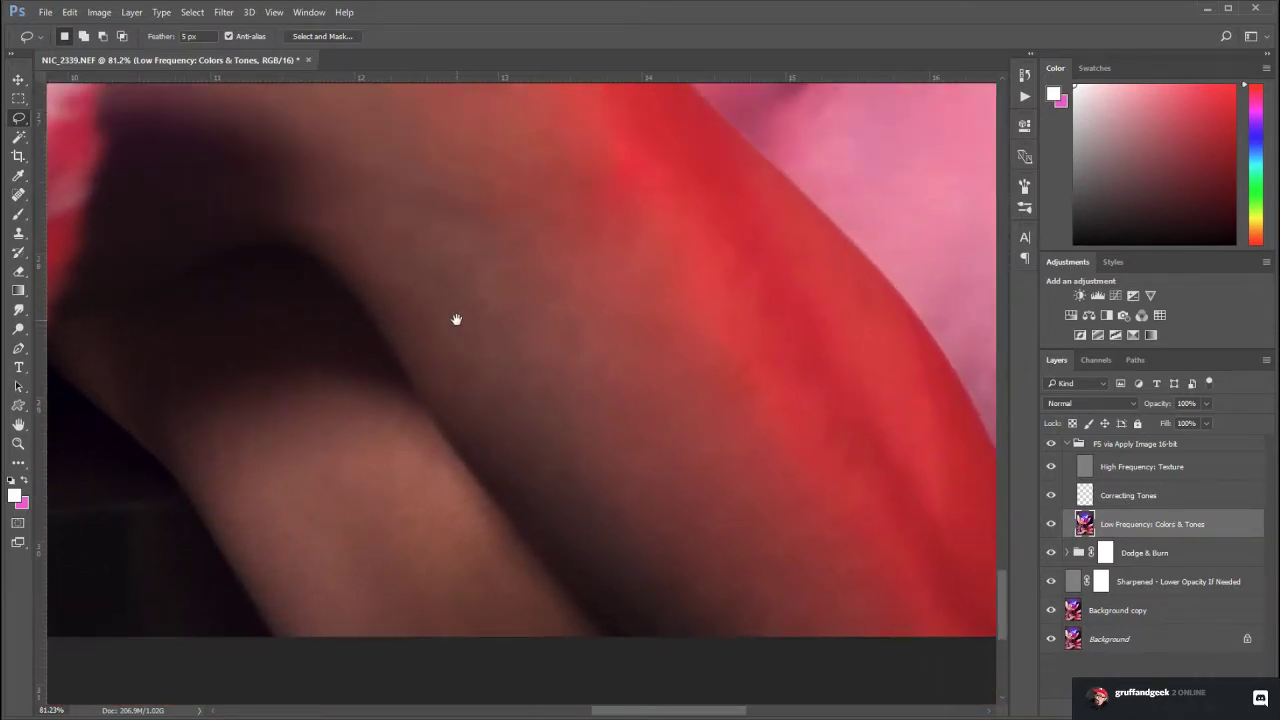
pyautogui.doubleClick(18, 444)
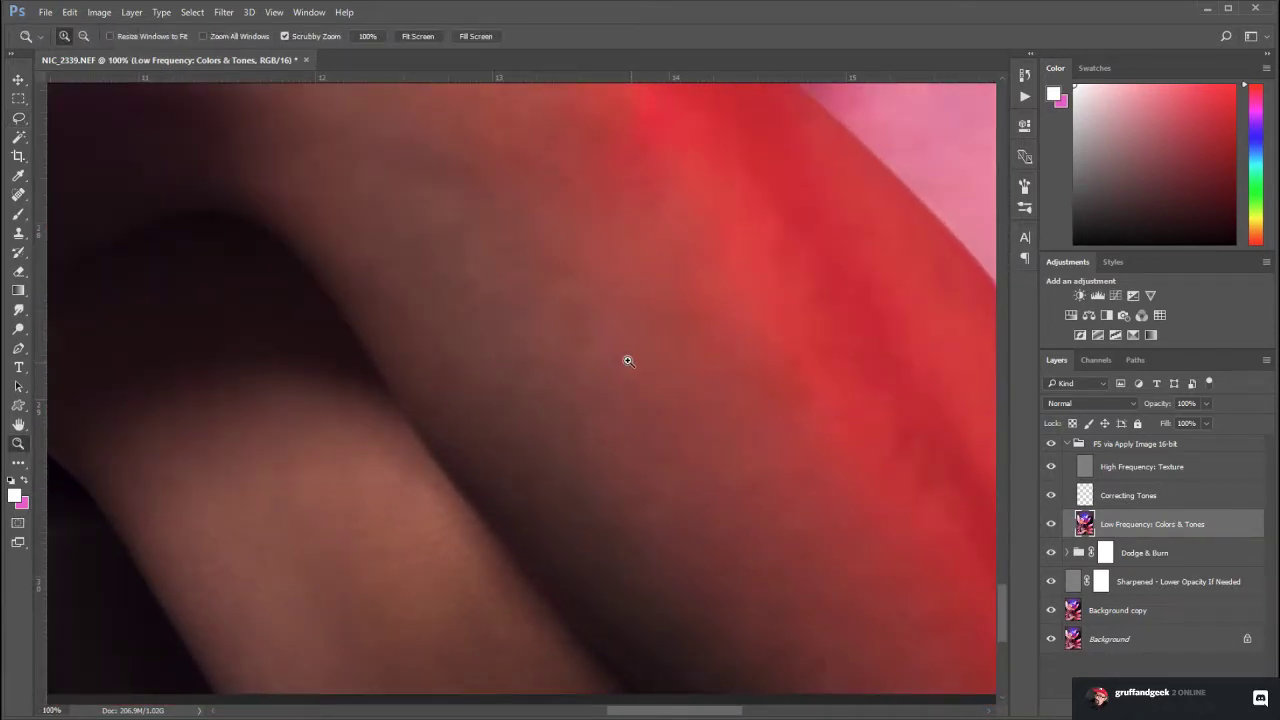
pyautogui.moveTo(517, 338); pyautogui.dragTo(386, 279)
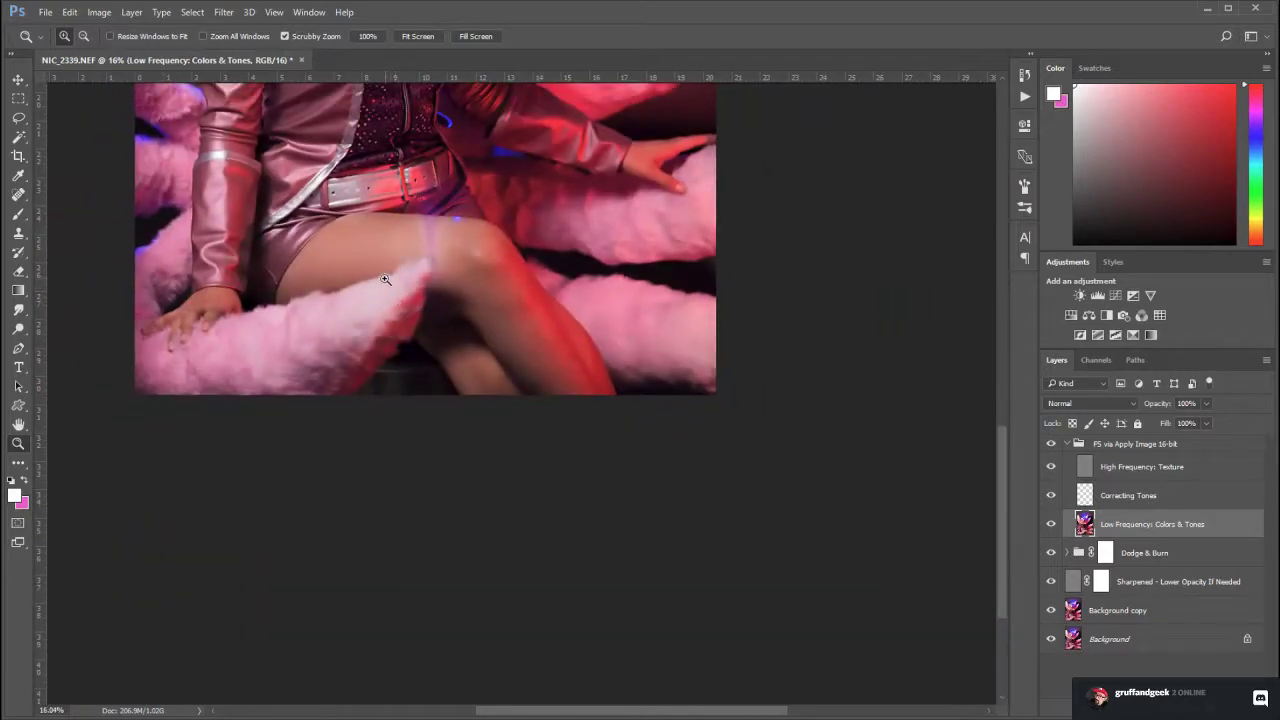
pyautogui.moveTo(405, 236); pyautogui.dragTo(538, 405)
pyautogui.moveTo(492, 249); pyautogui.dragTo(550, 427)
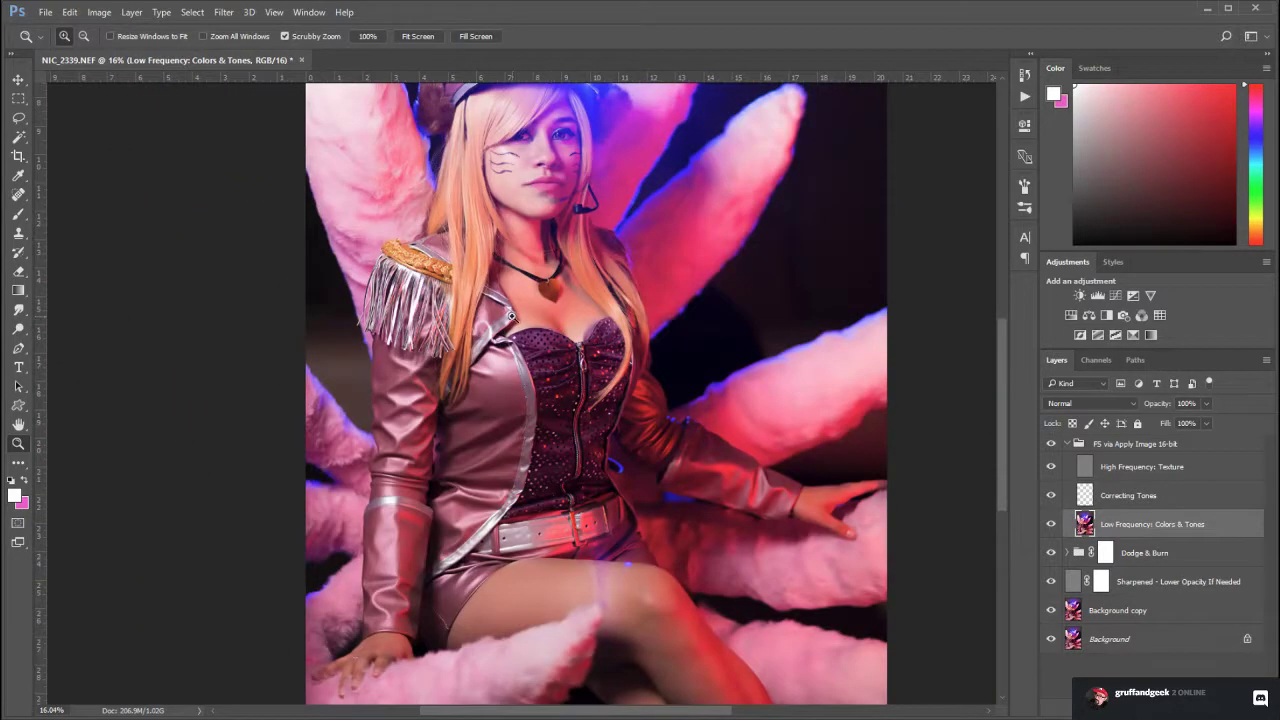
pyautogui.moveTo(415, 624); pyautogui.dragTo(500, 622)
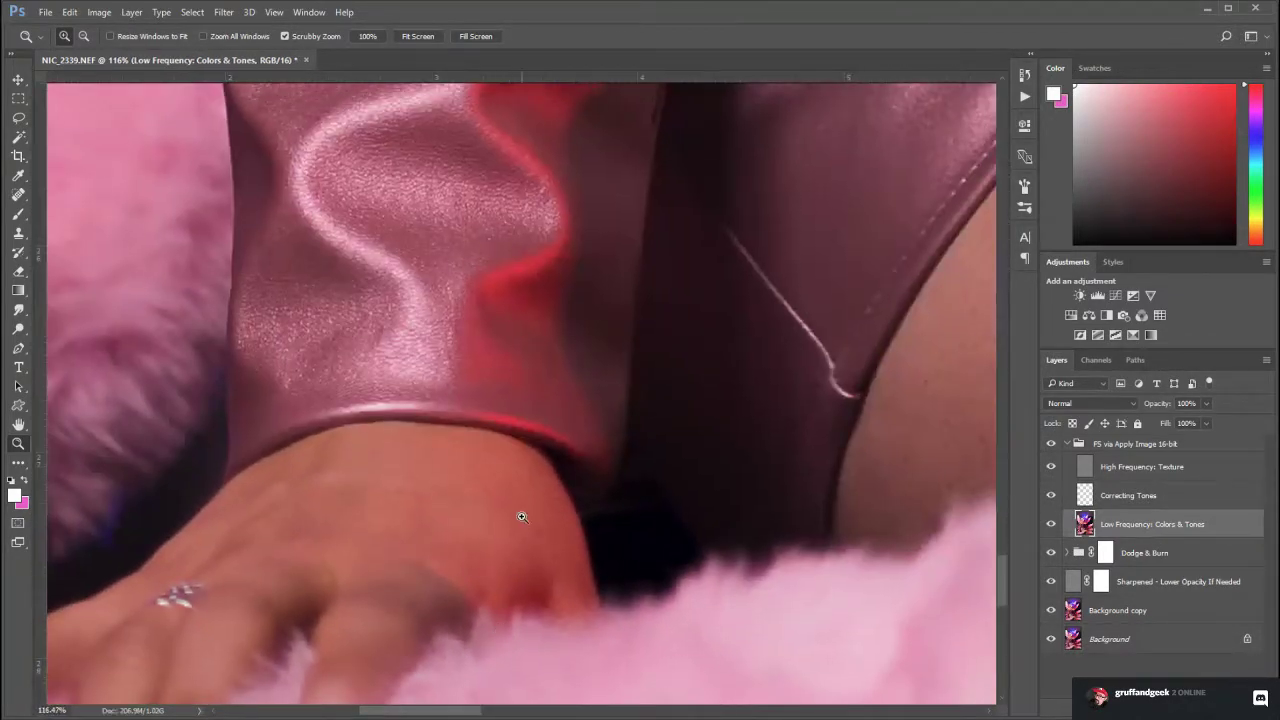
pyautogui.moveTo(600, 277); pyautogui.dragTo(466, 599)
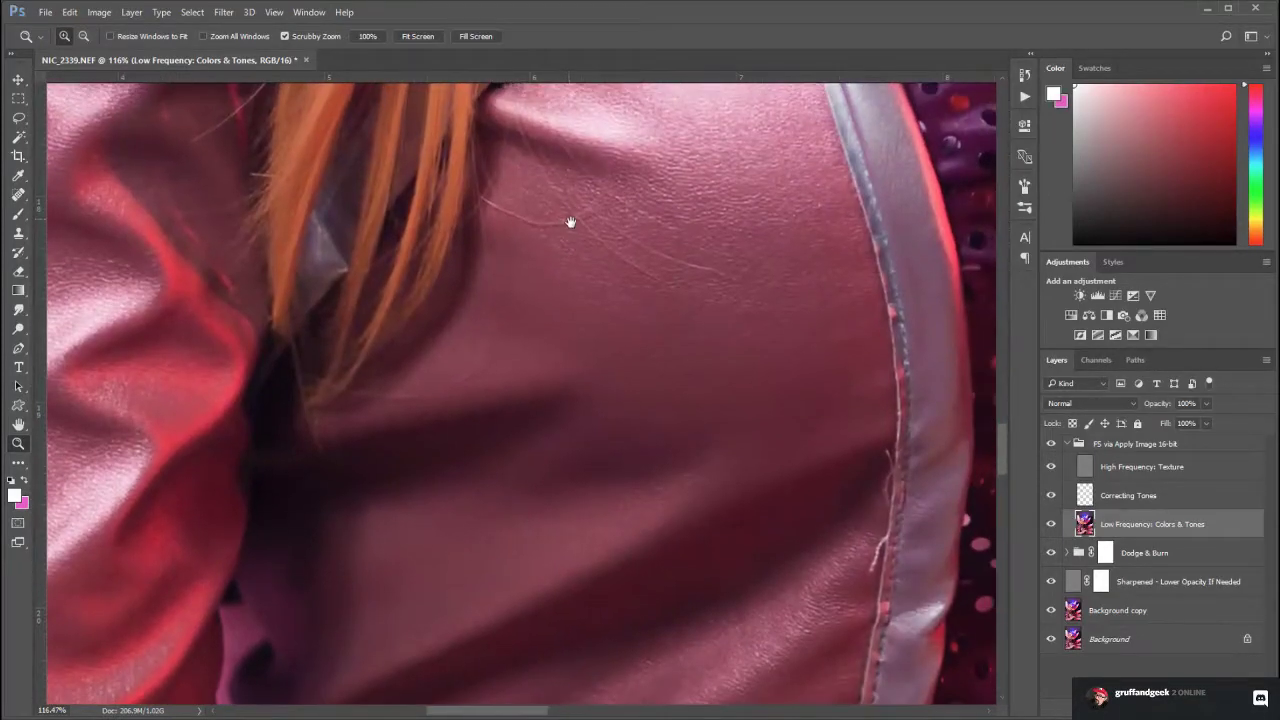
pyautogui.moveTo(570, 216); pyautogui.dragTo(317, 189)
pyautogui.moveTo(580, 262); pyautogui.dragTo(314, 266)
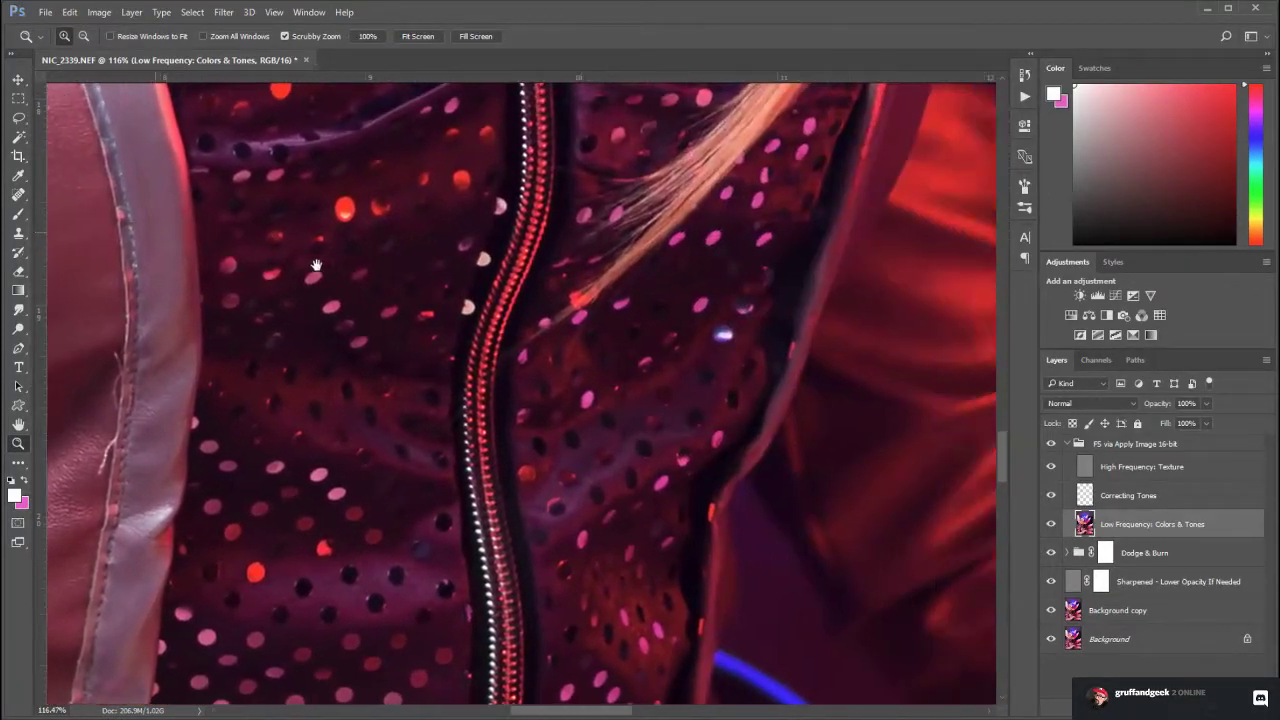
pyautogui.hscroll(-10, 513, 447)
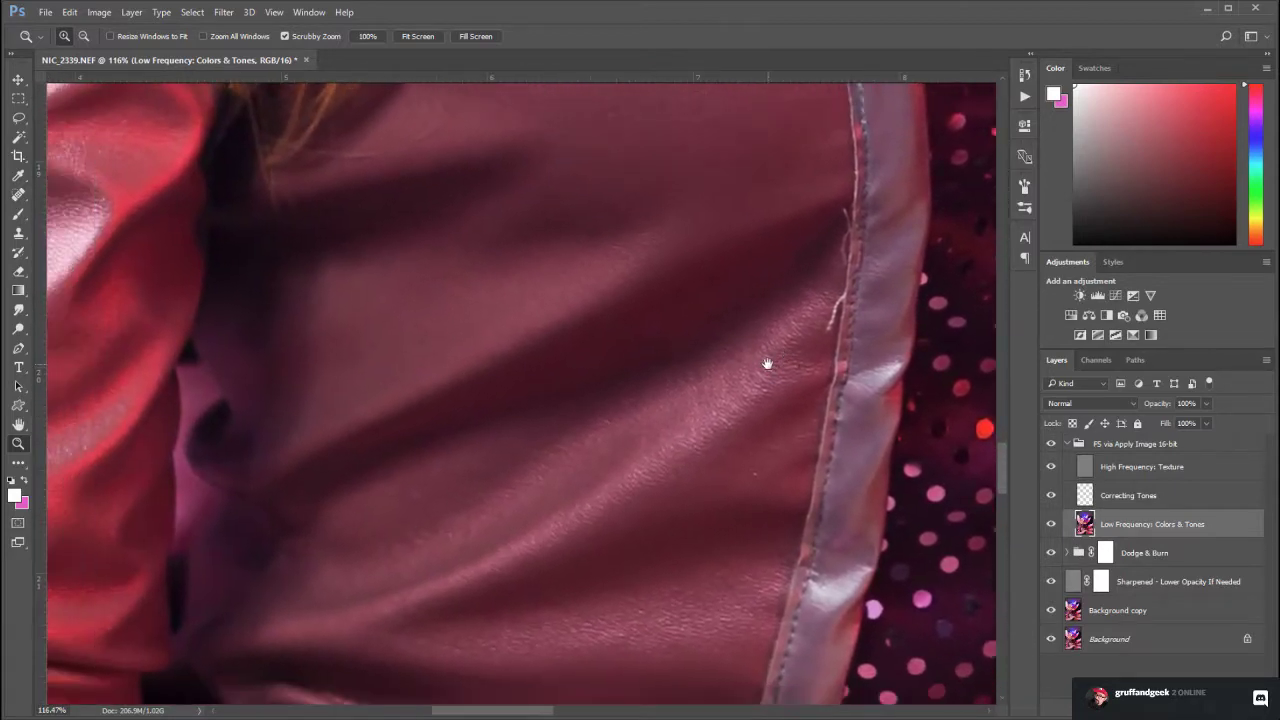
pyautogui.moveTo(767, 363); pyautogui.dragTo(662, 464)
pyautogui.moveTo(738, 402); pyautogui.dragTo(697, 343)
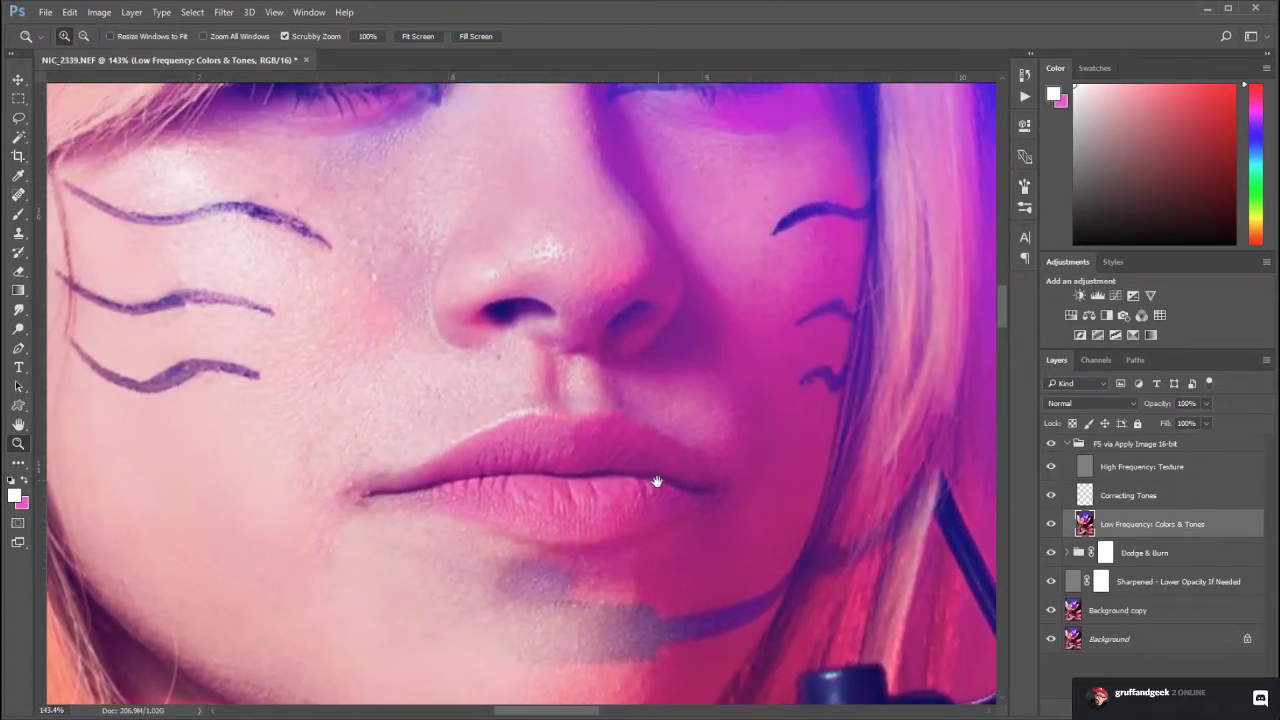
pyautogui.moveTo(657, 483); pyautogui.dragTo(551, 537)
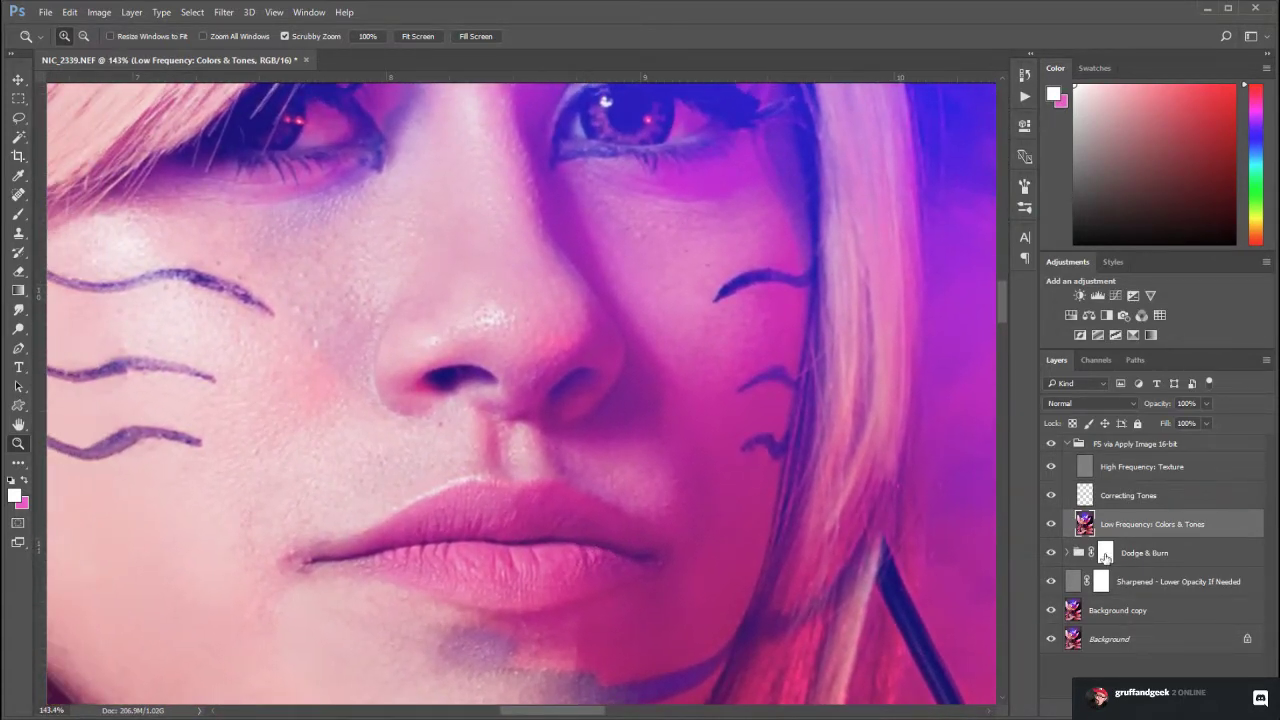
# Activate the Correcting Tones layer and sample the skin color on the chin below the lips with the Eyedropper
pyautogui.click(1150, 494)
pyautogui.scroll(-6, 551, 441)
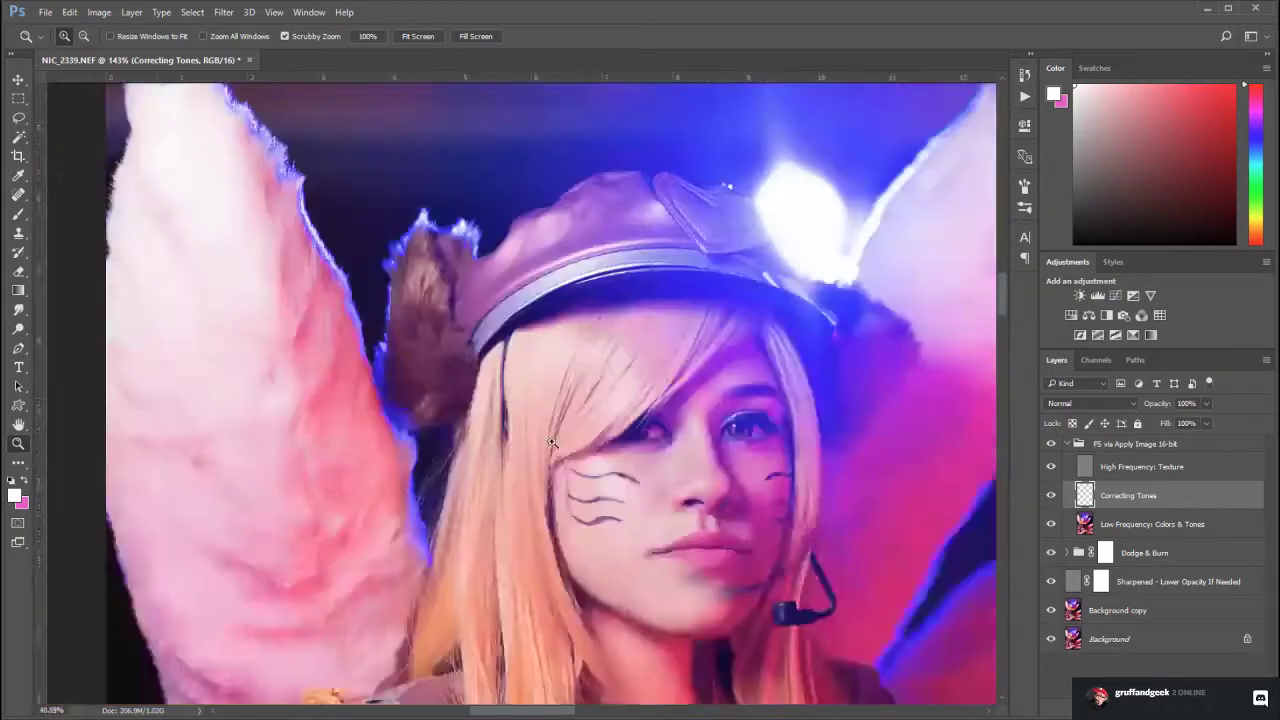
pyautogui.moveTo(552, 442); pyautogui.dragTo(492, 442)
pyautogui.moveTo(780, 610); pyautogui.dragTo(667, 306)
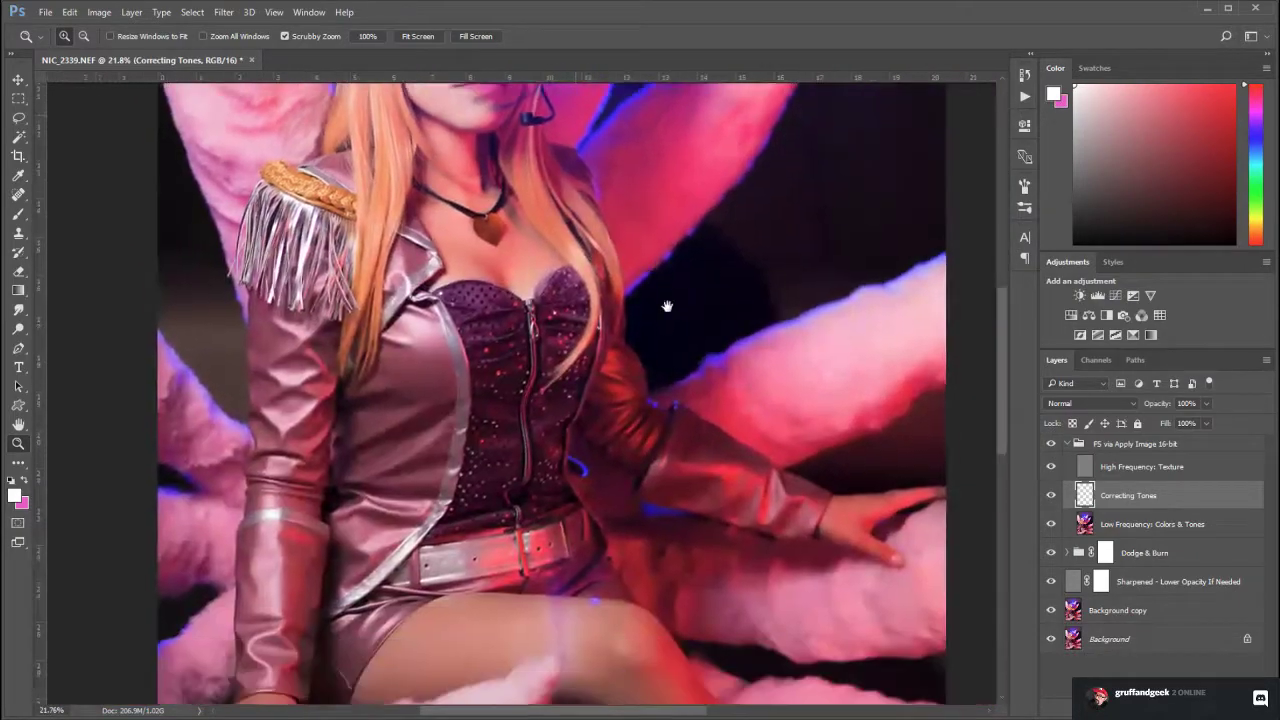
pyautogui.scroll(-3, 661, 366)
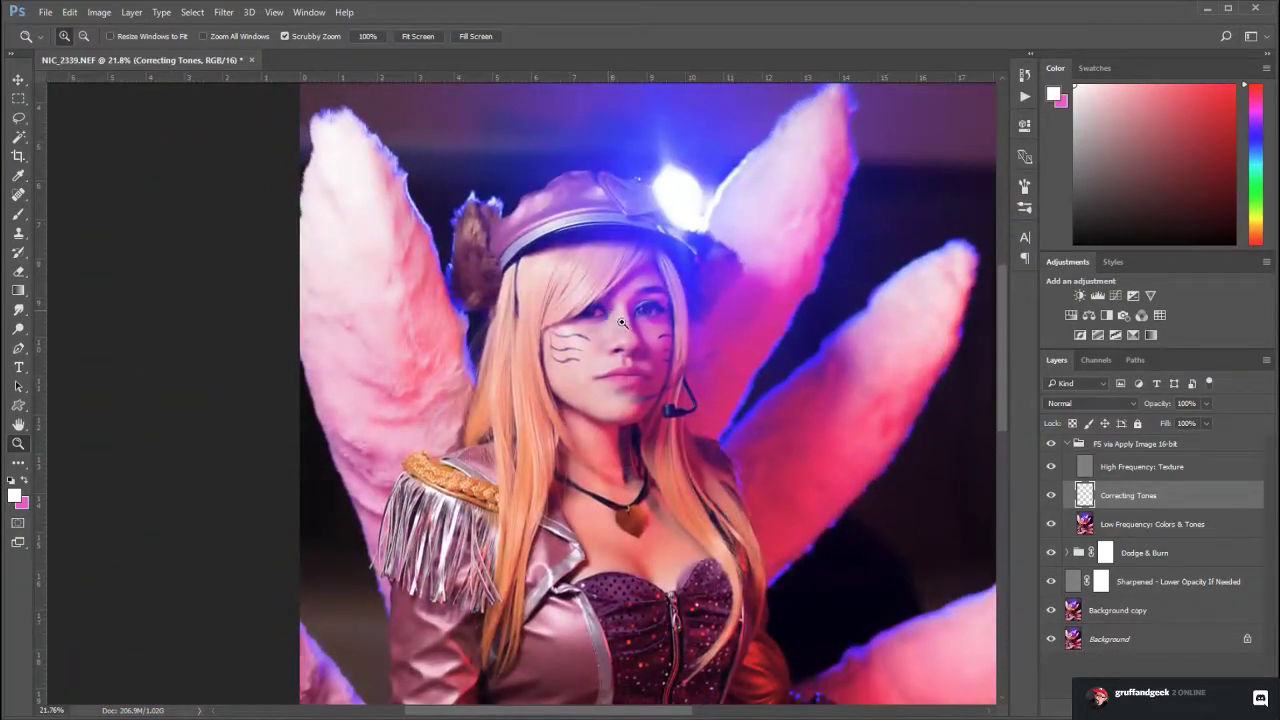
pyautogui.scroll(5, 679, 383)
pyautogui.scroll(1, 679, 383)
pyautogui.click(25, 179)
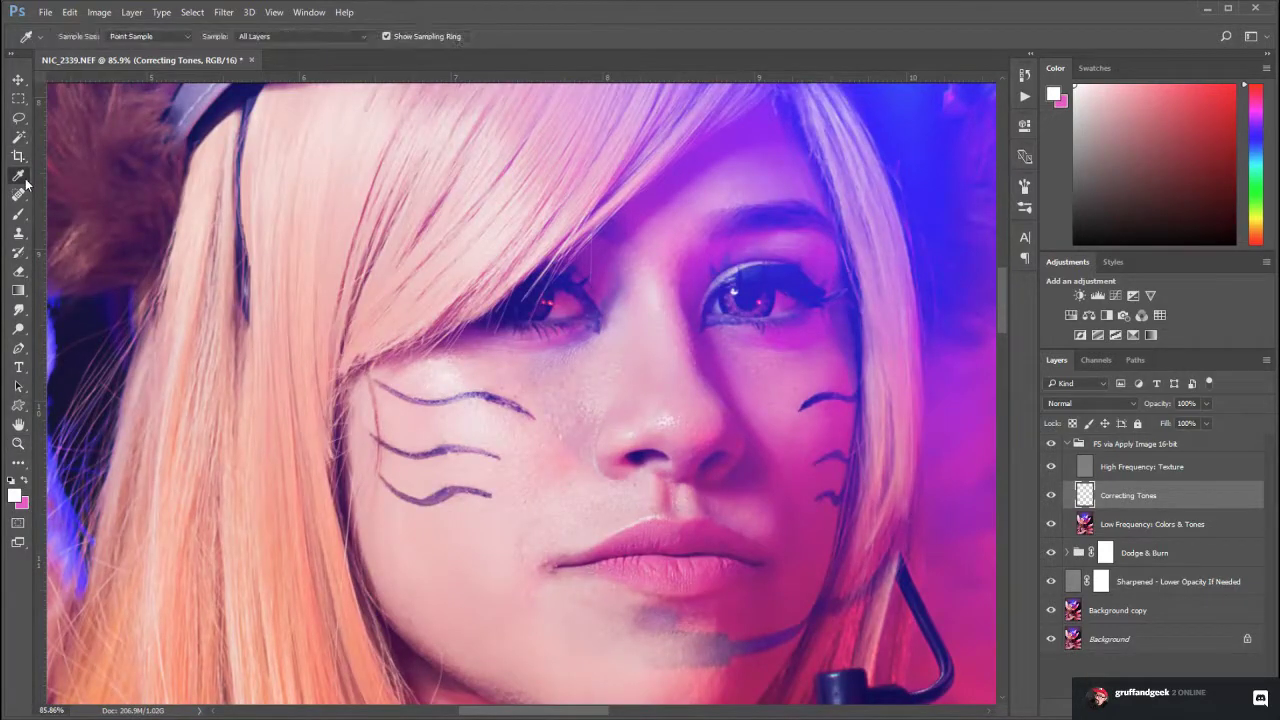
pyautogui.click(697, 641)
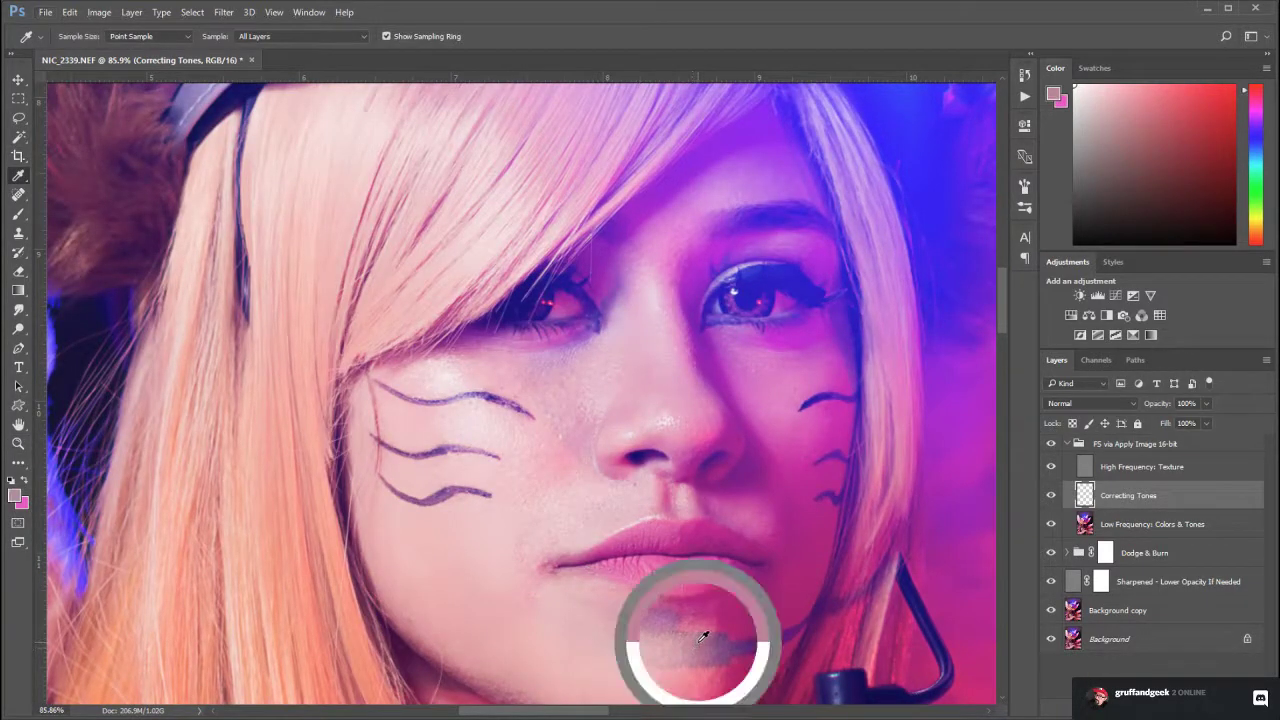
# Paint over the gray and purple patch on the chin with the Brush at 3% flow, resampling nearby skin tones
pyautogui.click(24, 214)
pyautogui.moveTo(743, 528); pyautogui.dragTo(671, 363)
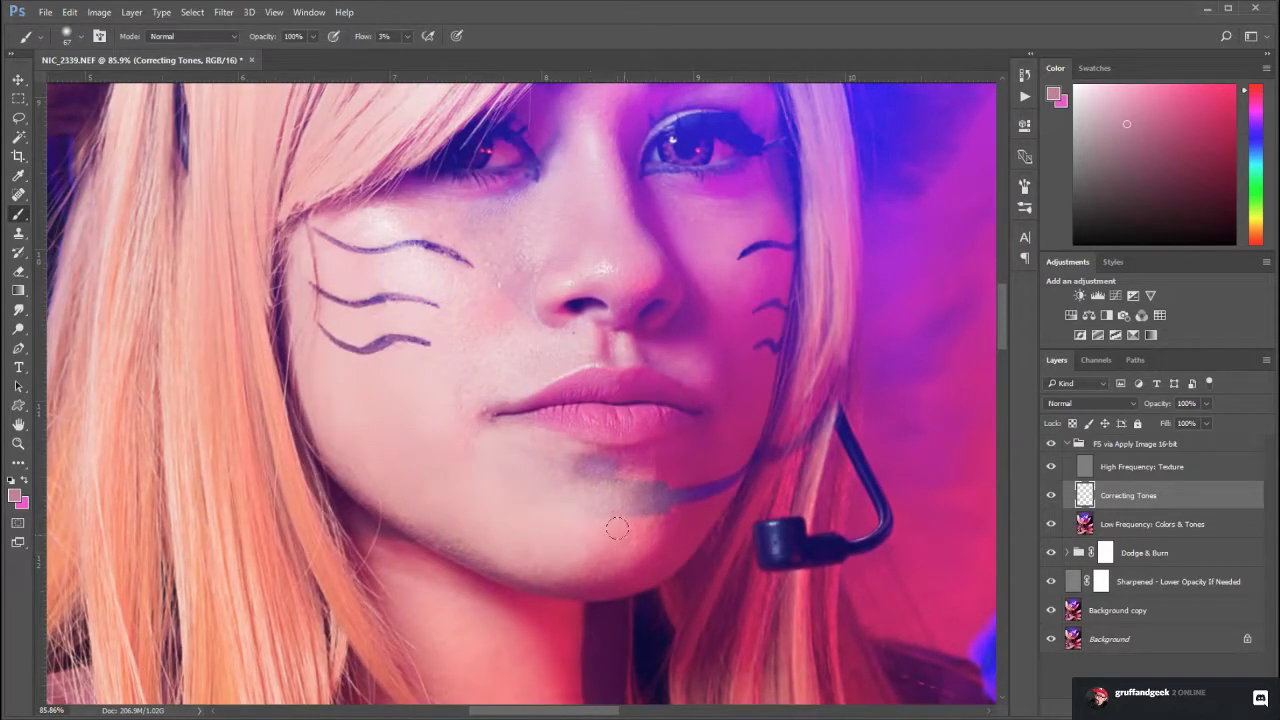
pyautogui.keyDown('alt'); pyautogui.click(619, 525); pyautogui.keyUp('alt')
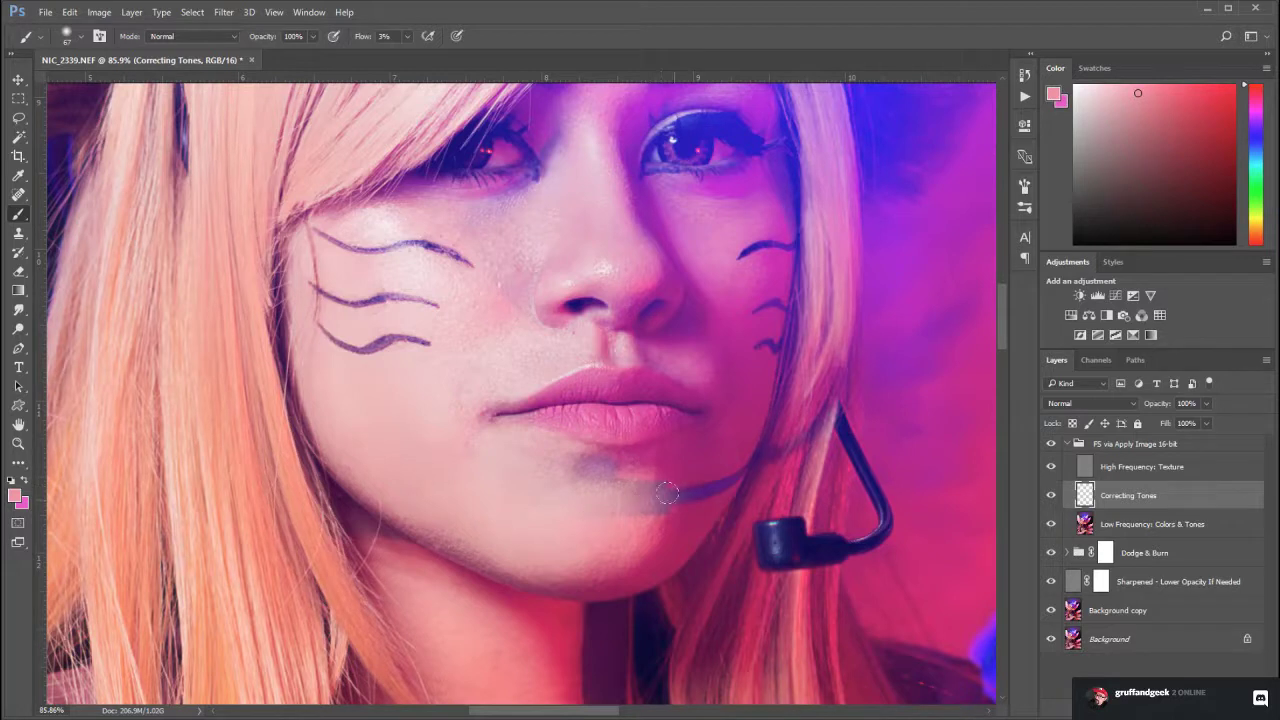
pyautogui.keyDown('alt'); pyautogui.click(685, 527); pyautogui.keyUp('alt')
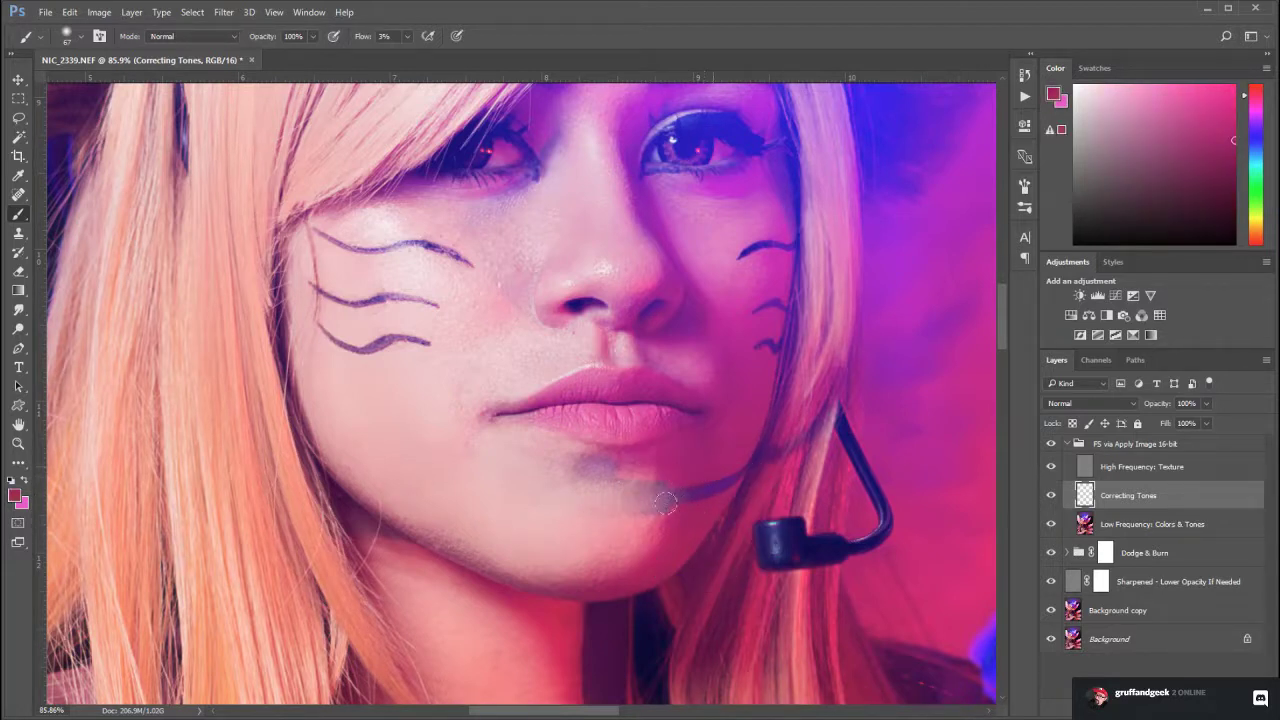
pyautogui.keyDown('alt'); pyautogui.click(735, 428); pyautogui.keyUp('alt')
# Even out the pink-lit cheek from beside the nose up to the under-eye area with repeatedly sampled brush colors
pyautogui.keyDown('alt'); pyautogui.click(705, 360); pyautogui.keyUp('alt')
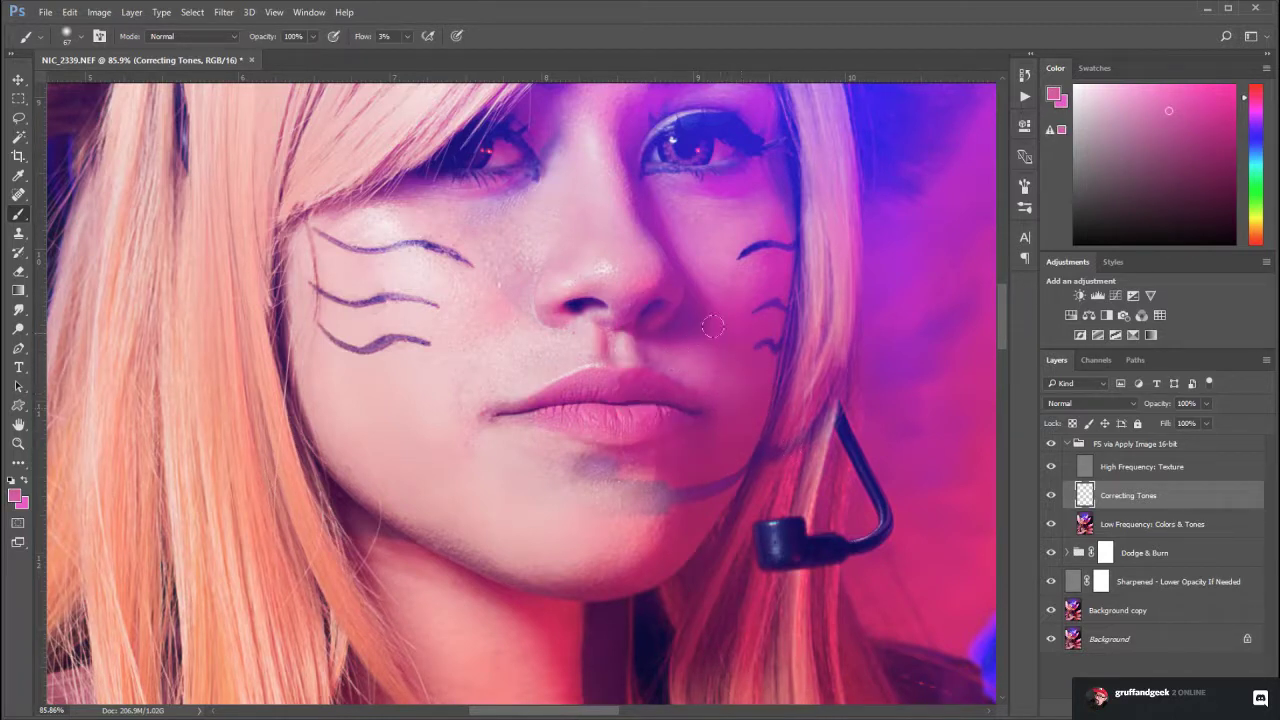
pyautogui.keyDown('alt'); pyautogui.click(750, 278); pyautogui.keyUp('alt')
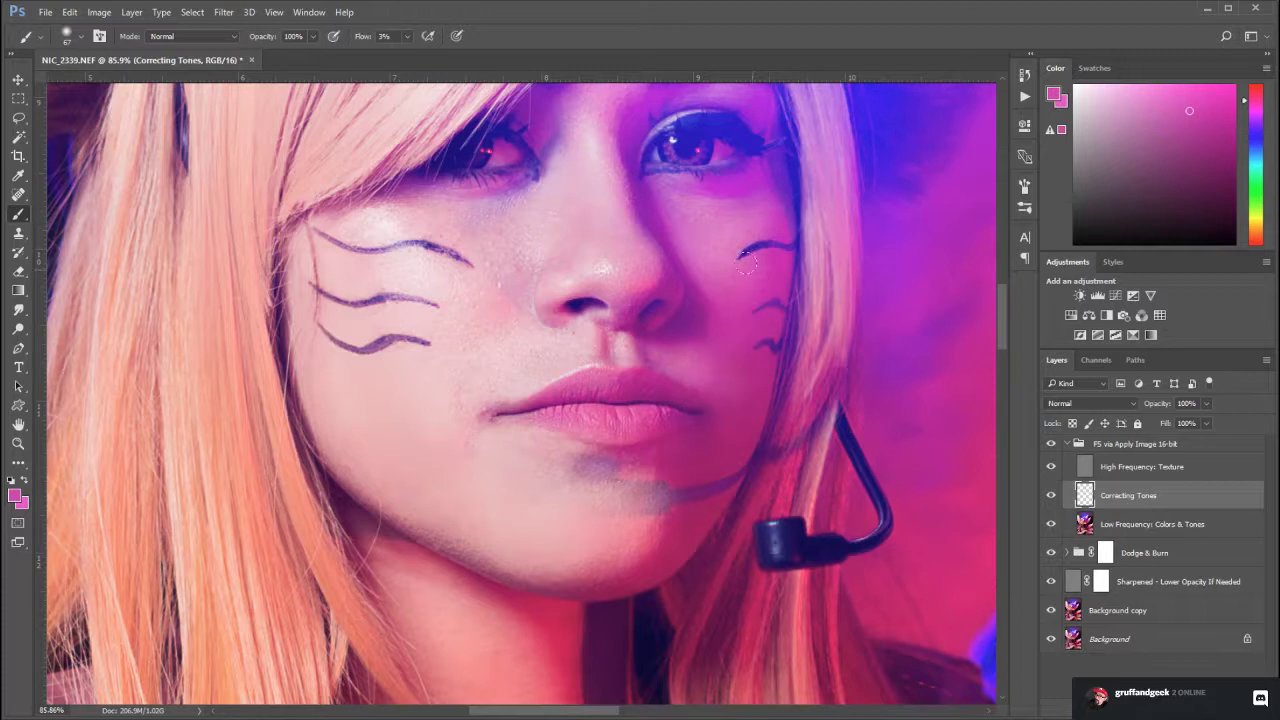
pyautogui.scroll(3, 748, 262)
pyautogui.keyDown('alt'); pyautogui.click(716, 328); pyautogui.keyUp('alt')
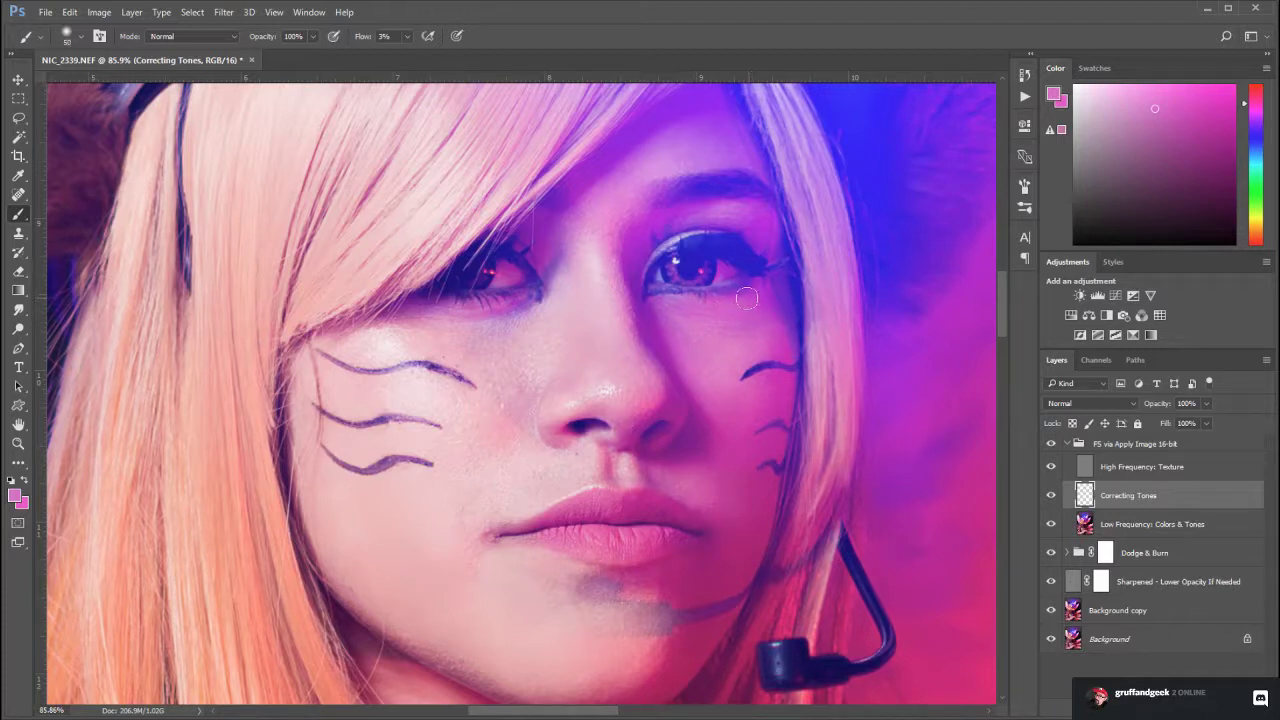
pyautogui.keyDown('alt'); pyautogui.click(738, 318); pyautogui.keyUp('alt')
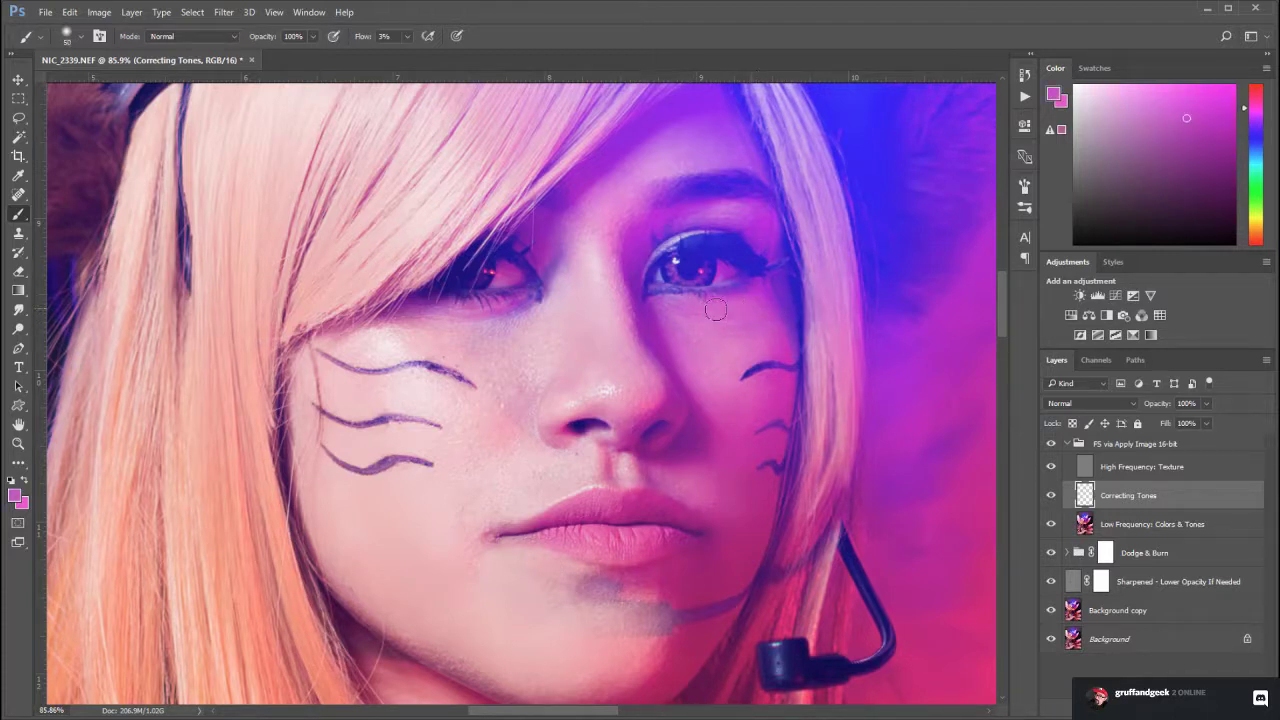
# Blend the uneven tones on the brightly lit cheek beside the nose and at the shaded mouth corner using sampled skin colors
pyautogui.keyDown('alt'); pyautogui.click(497, 343); pyautogui.keyUp('alt')
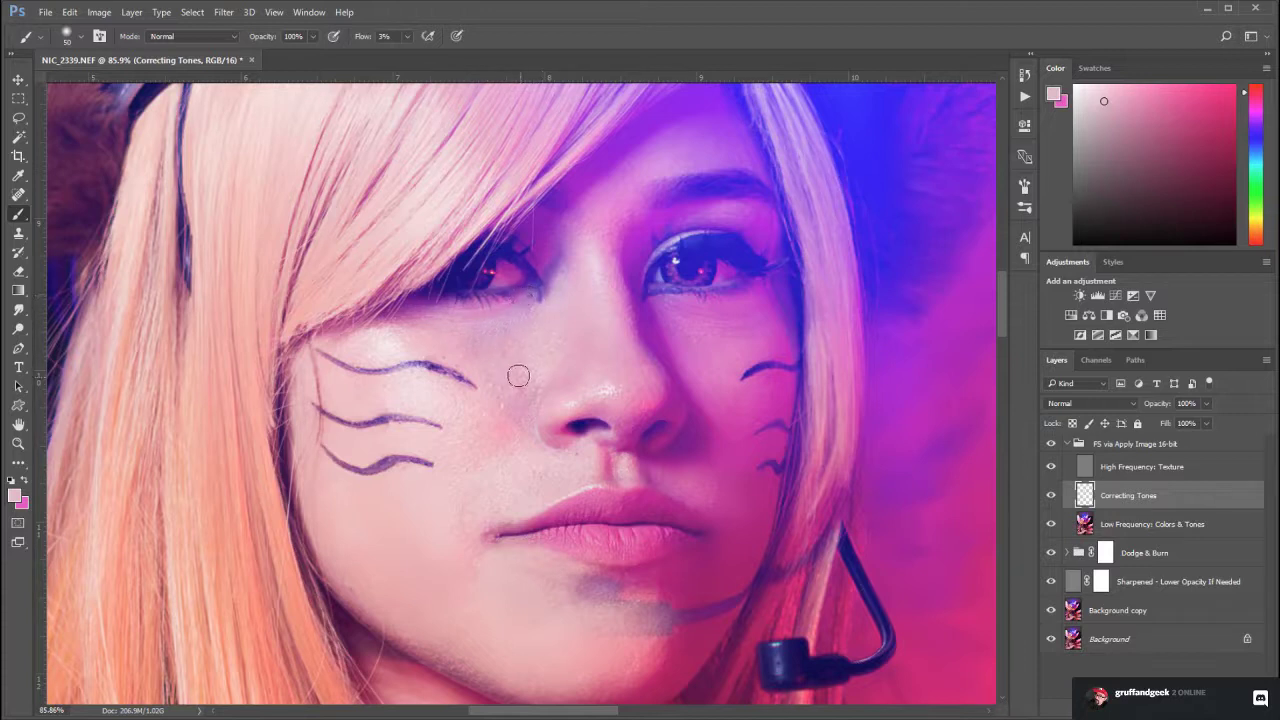
pyautogui.keyDown('alt'); pyautogui.click(485, 413); pyautogui.keyUp('alt')
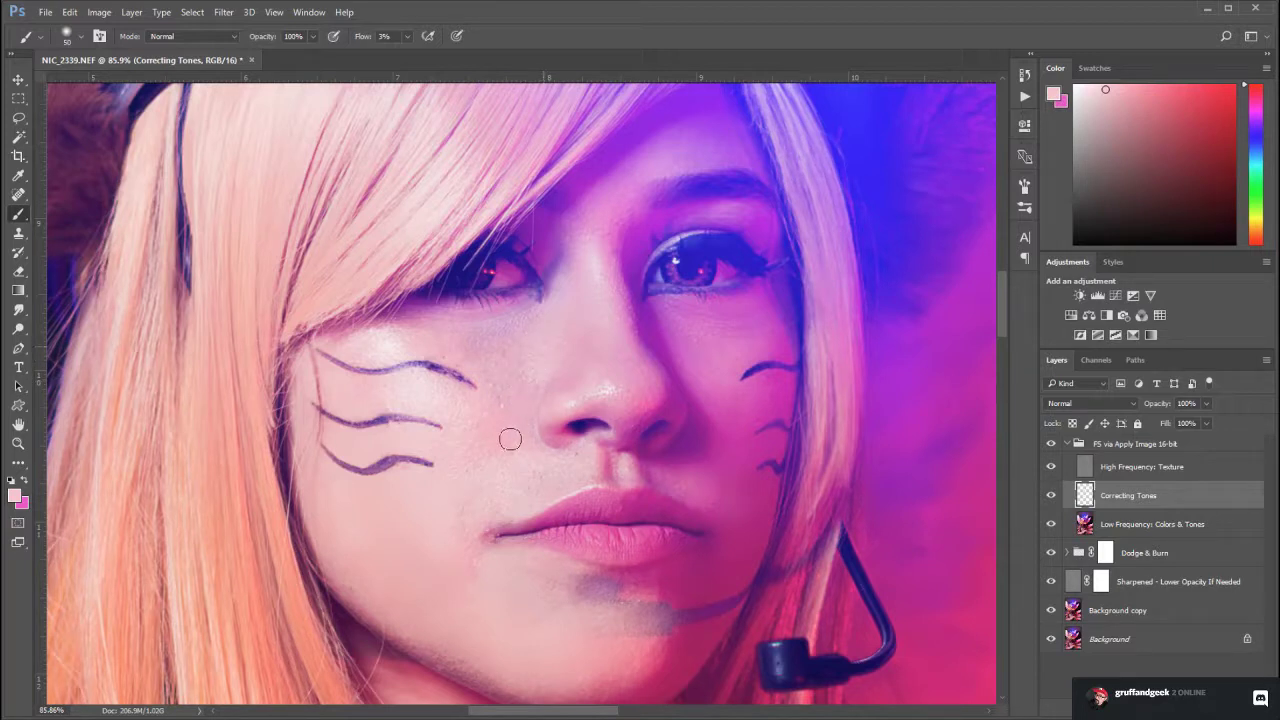
pyautogui.keyDown('alt'); pyautogui.click(367, 393); pyautogui.keyUp('alt')
pyautogui.keyDown('alt'); pyautogui.click(680, 483); pyautogui.keyUp('alt')
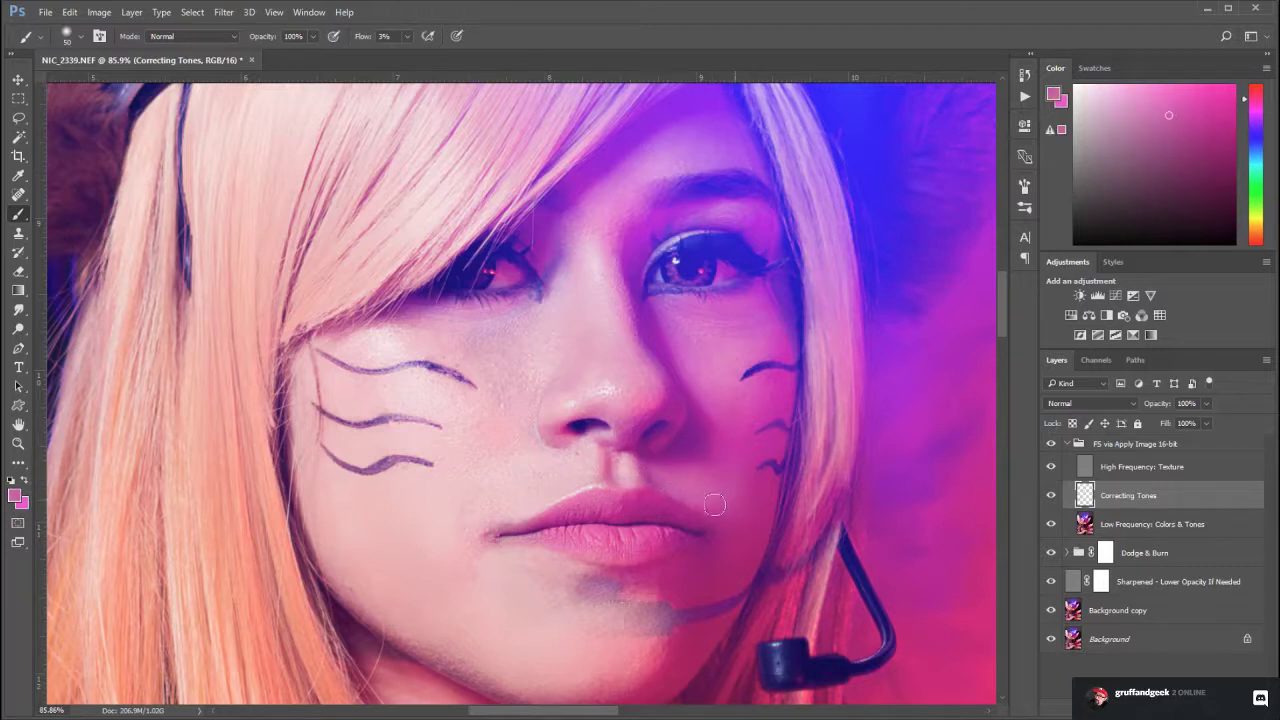
# Paint sampled skin tones beside the lit mouth corner and over the discolored chest skin above the corset
pyautogui.moveTo(533, 533); pyautogui.dragTo(630, 368)
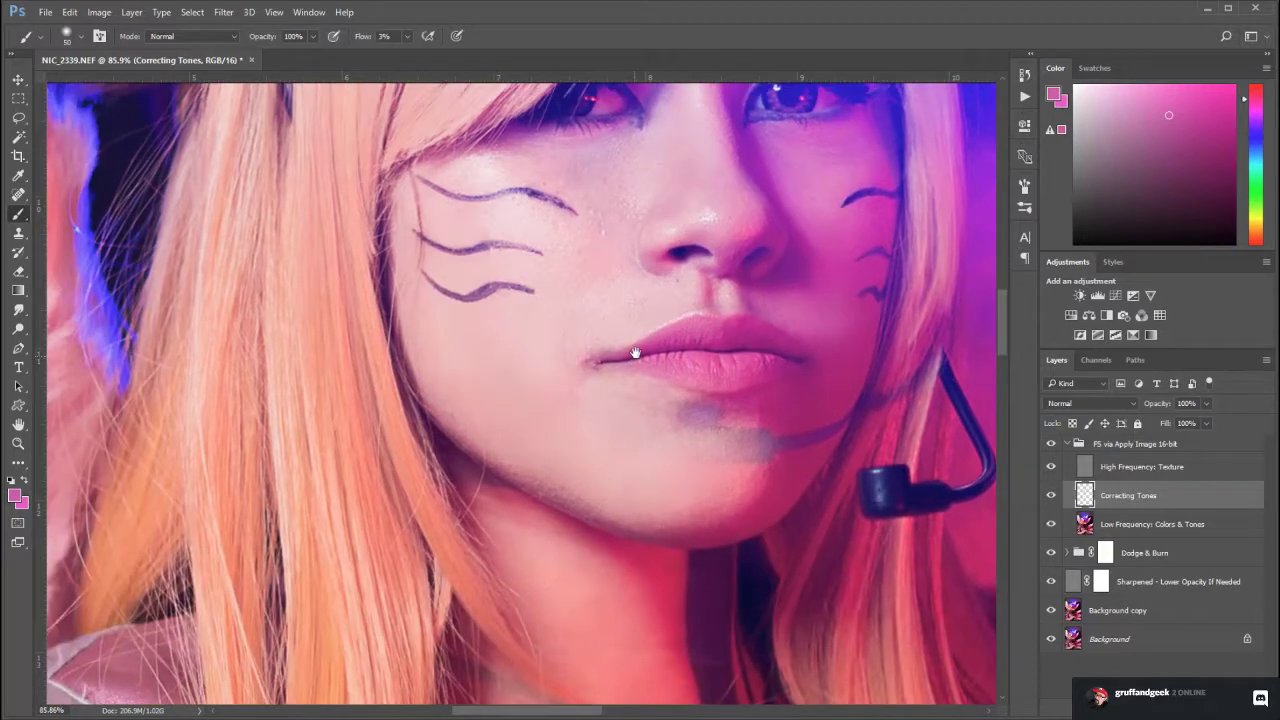
pyautogui.keyDown('alt'); pyautogui.click(498, 392); pyautogui.keyUp('alt')
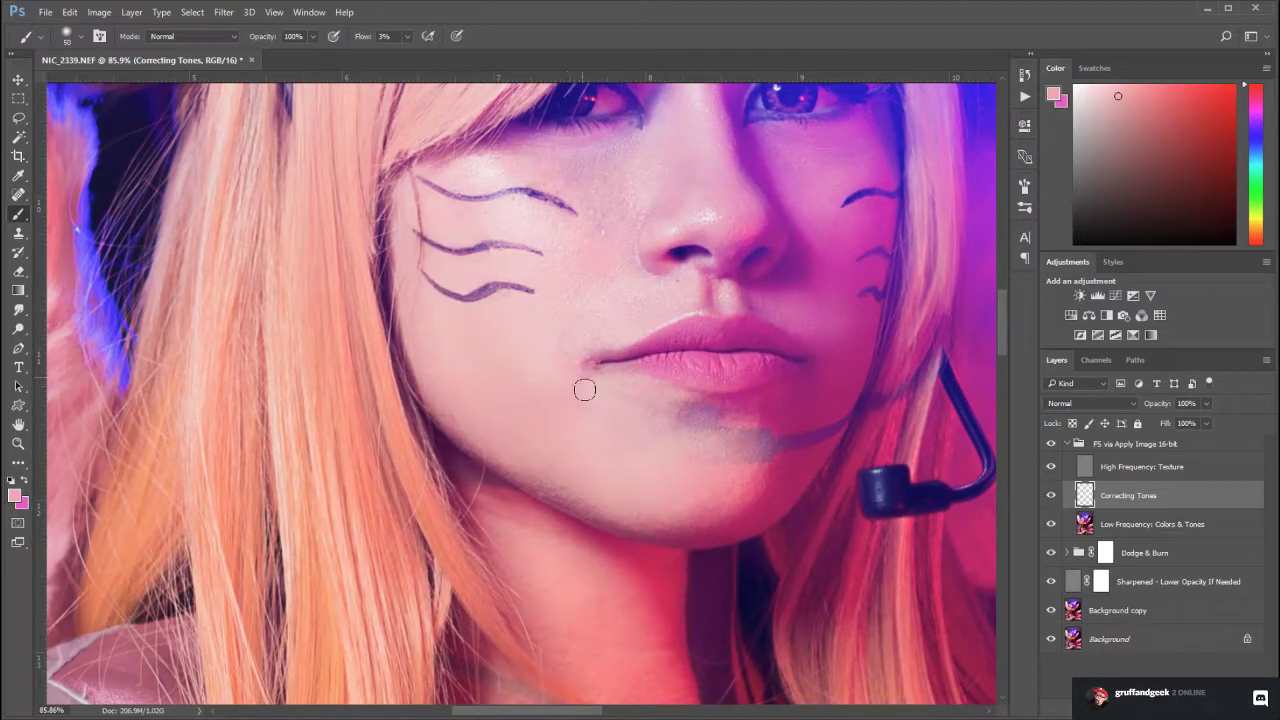
pyautogui.moveTo(562, 349)
pyautogui.mouseDown()
pyautogui.moveTo(572, 394)
pyautogui.moveTo(567, 385)
pyautogui.moveTo(593, 384)
pyautogui.moveTo(645, 398)
pyautogui.moveTo(644, 416)
pyautogui.moveTo(626, 412)
pyautogui.moveTo(670, 401)
pyautogui.moveTo(631, 417)
pyautogui.moveTo(606, 482)
pyautogui.mouseUp()
pyautogui.moveTo(637, 526); pyautogui.dragTo(600, 403)
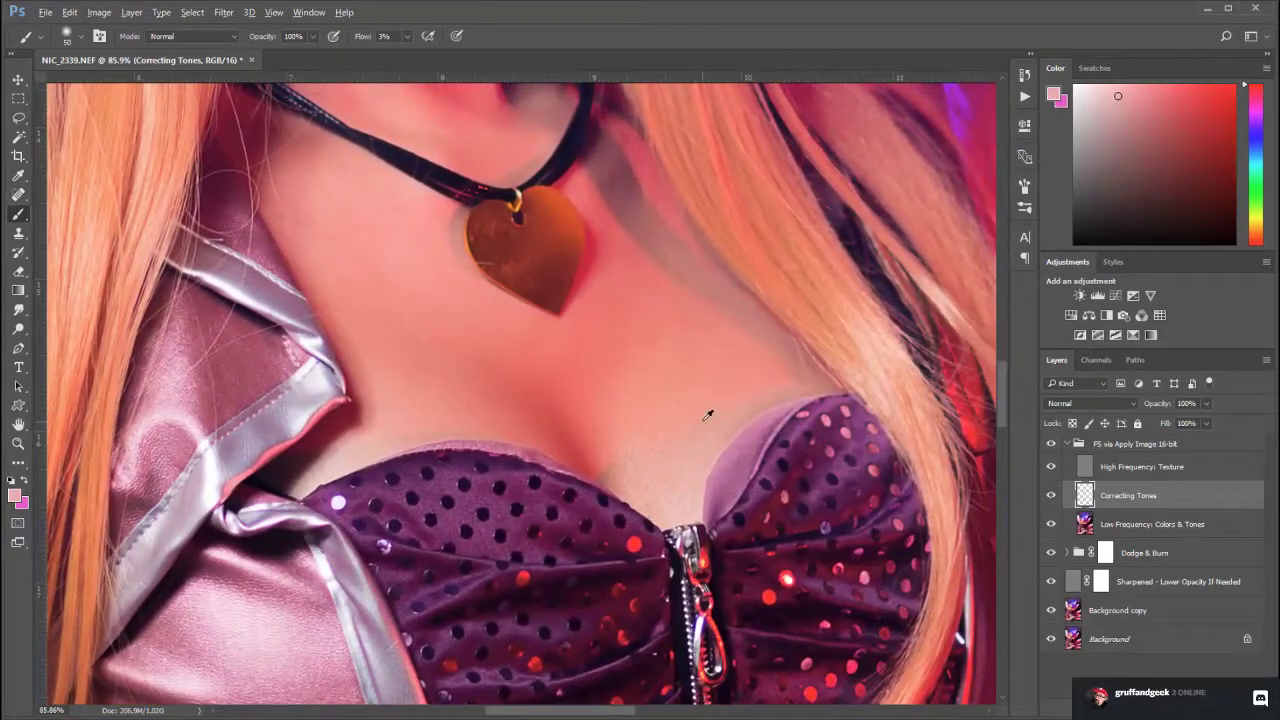
pyautogui.keyDown('alt'); pyautogui.click(614, 432); pyautogui.keyUp('alt')
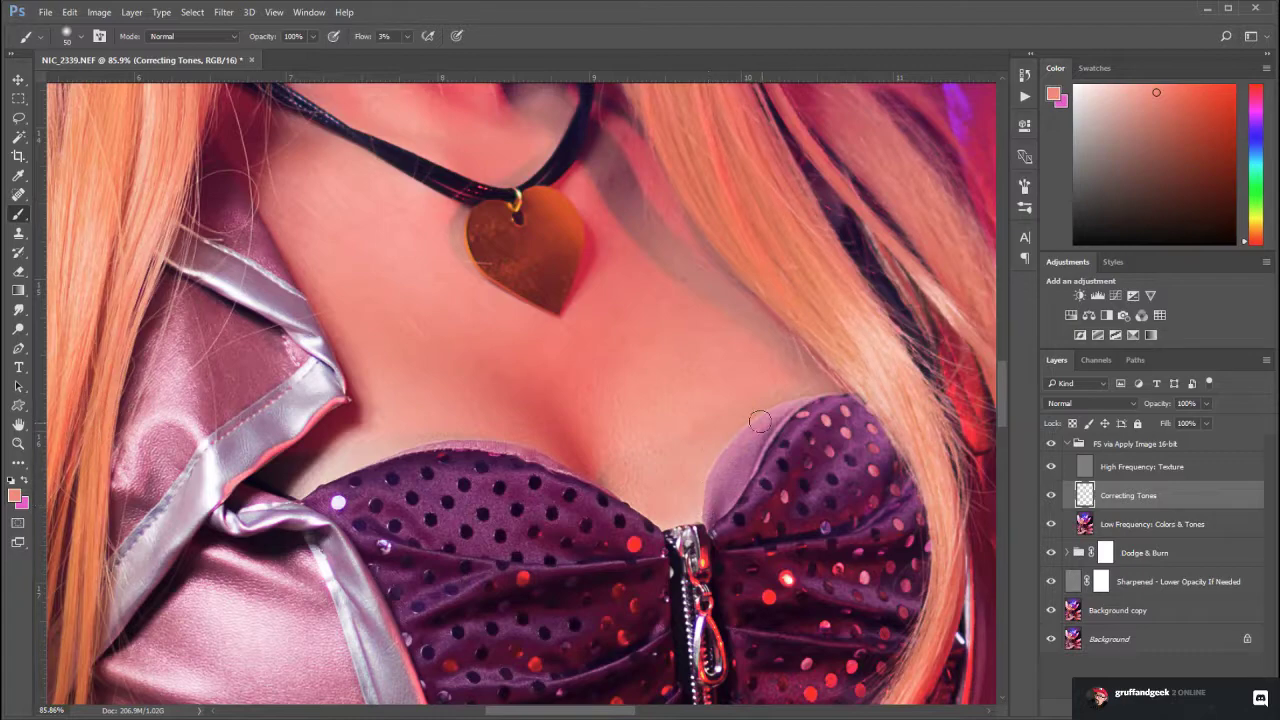
# Sample the skin on the upper thigh and brush it over the thigh's blotchy areas between the shorts and the fur
pyautogui.moveTo(700, 437); pyautogui.dragTo(557, 150)
pyautogui.moveTo(535, 548); pyautogui.dragTo(640, 70)
pyautogui.moveTo(443, 613); pyautogui.dragTo(615, 297)
pyautogui.moveTo(234, 530); pyautogui.dragTo(424, 531)
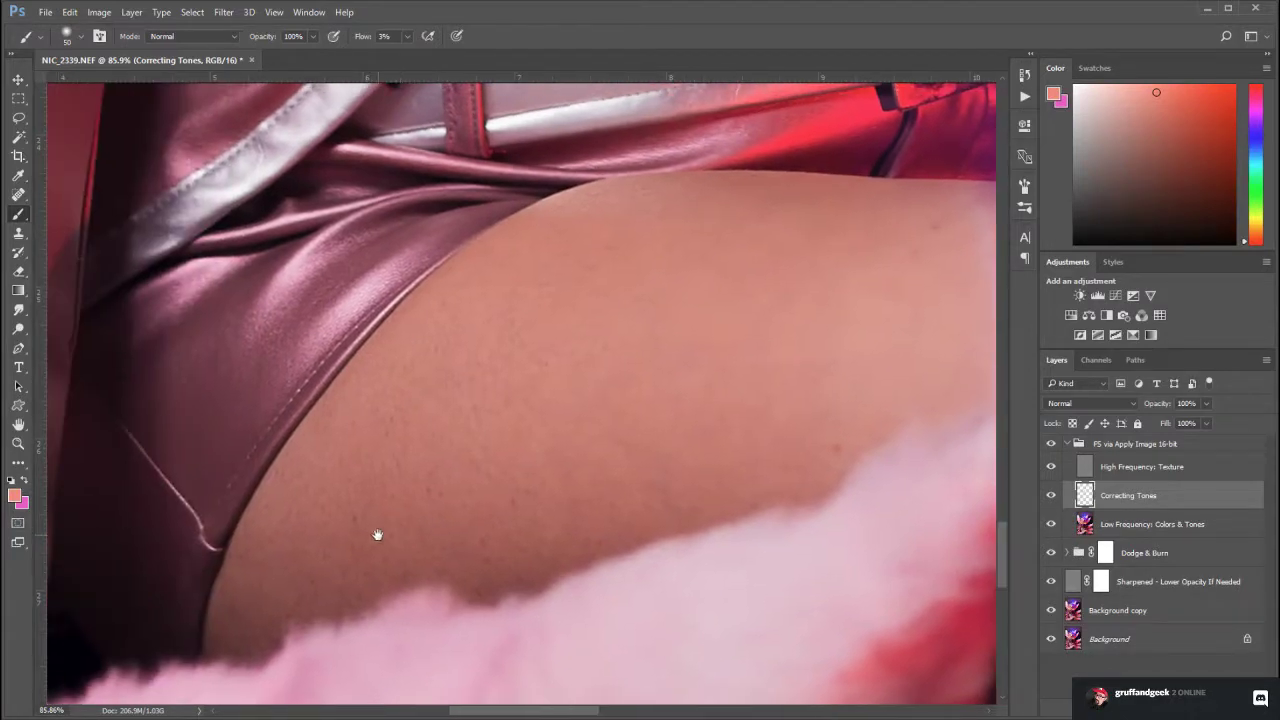
pyautogui.keyDown('alt'); pyautogui.click(278, 543); pyautogui.keyUp('alt')
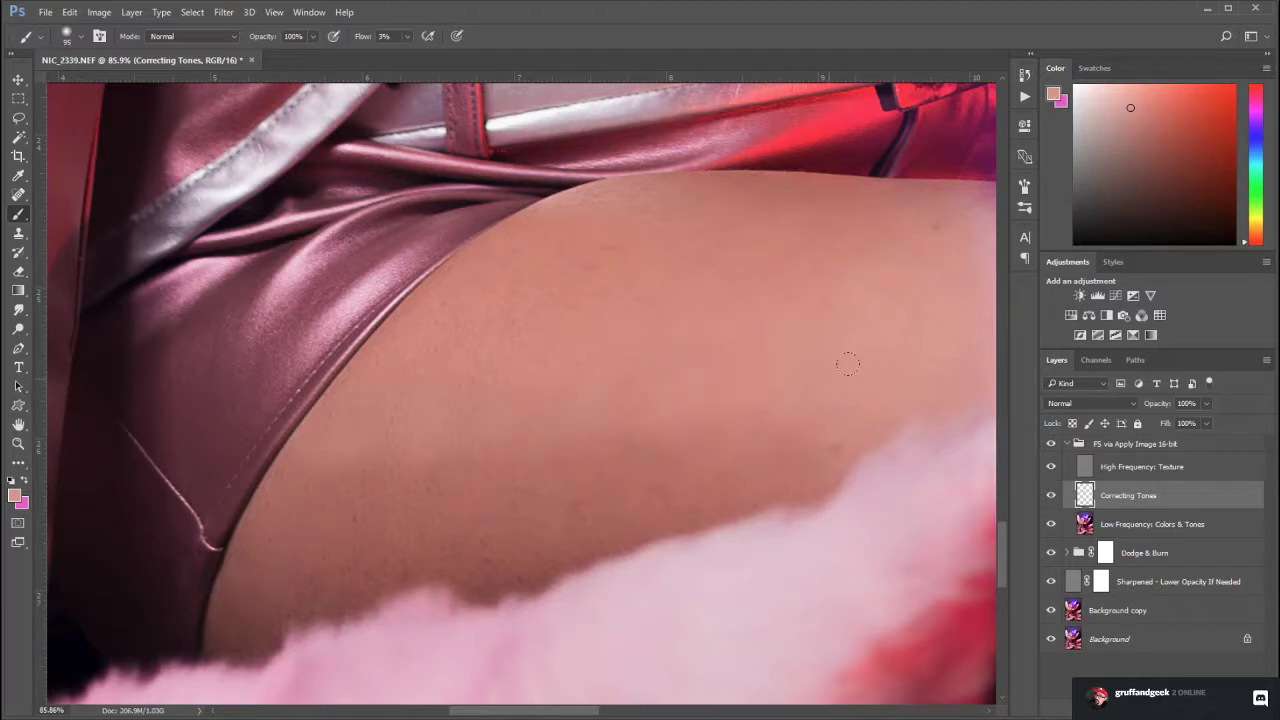
# Even out the thigh along the shorts' edge and below the belt with colors sampled from the adjoining skin
pyautogui.moveTo(734, 369); pyautogui.dragTo(616, 439)
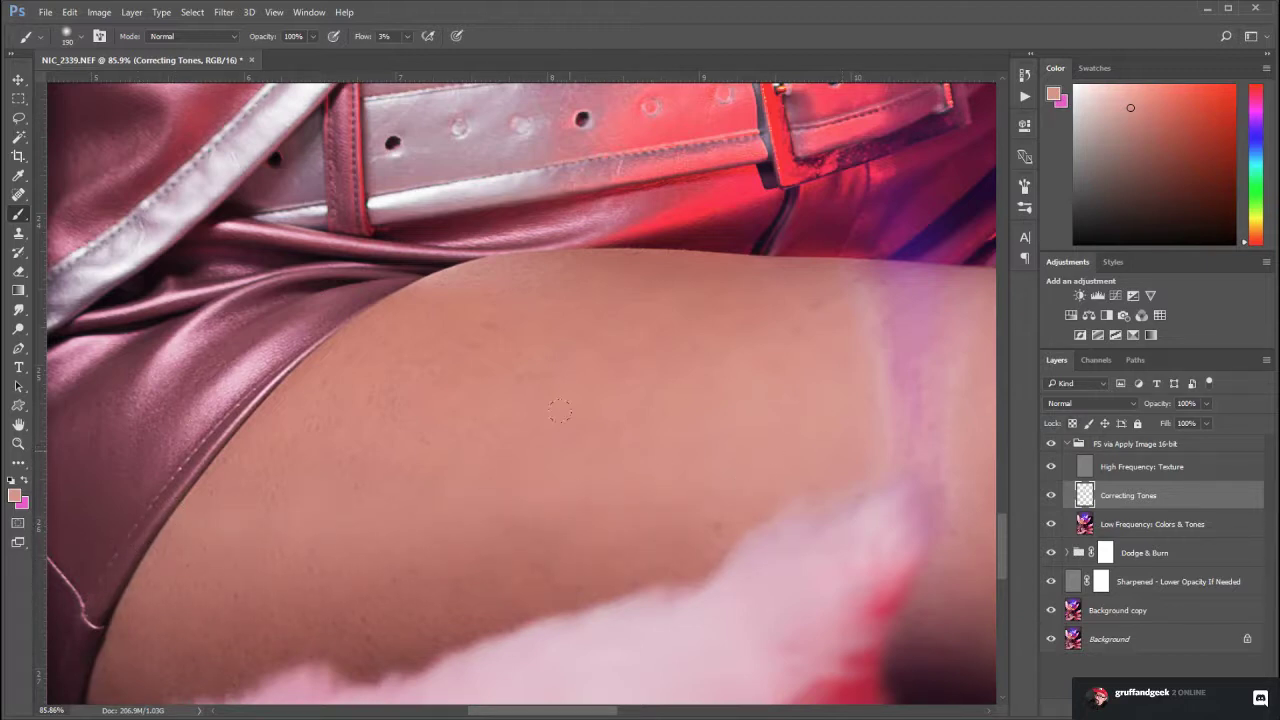
pyautogui.keyDown('alt'); pyautogui.click(300, 414); pyautogui.keyUp('alt')
pyautogui.keyDown('alt'); pyautogui.click(402, 329); pyautogui.keyUp('alt')
pyautogui.keyDown('alt'); pyautogui.click(826, 263); pyautogui.keyUp('alt')
# Smooth the color transitions around the knee, from the purple light streak to the shadow, with sampled brush tones
pyautogui.moveTo(754, 466); pyautogui.dragTo(277, 331)
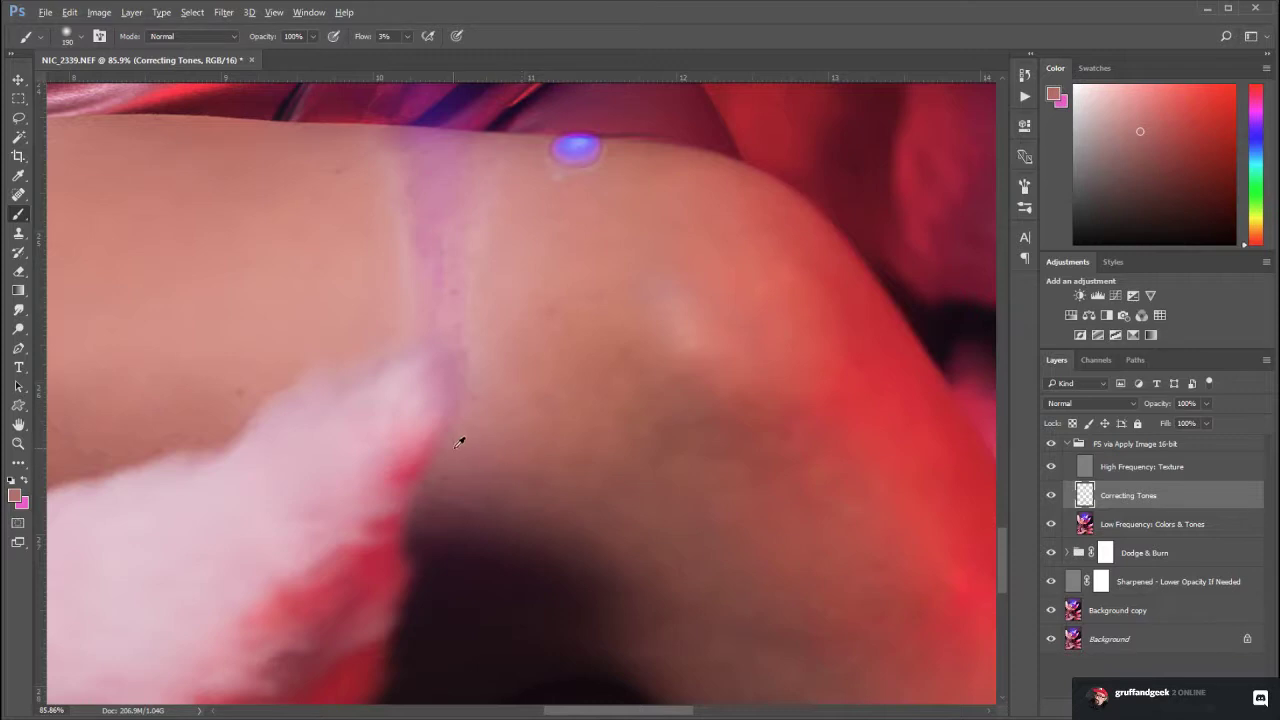
pyautogui.keyDown('alt'); pyautogui.click(594, 524); pyautogui.keyUp('alt')
pyautogui.keyDown('alt'); pyautogui.click(585, 293); pyautogui.keyUp('alt')
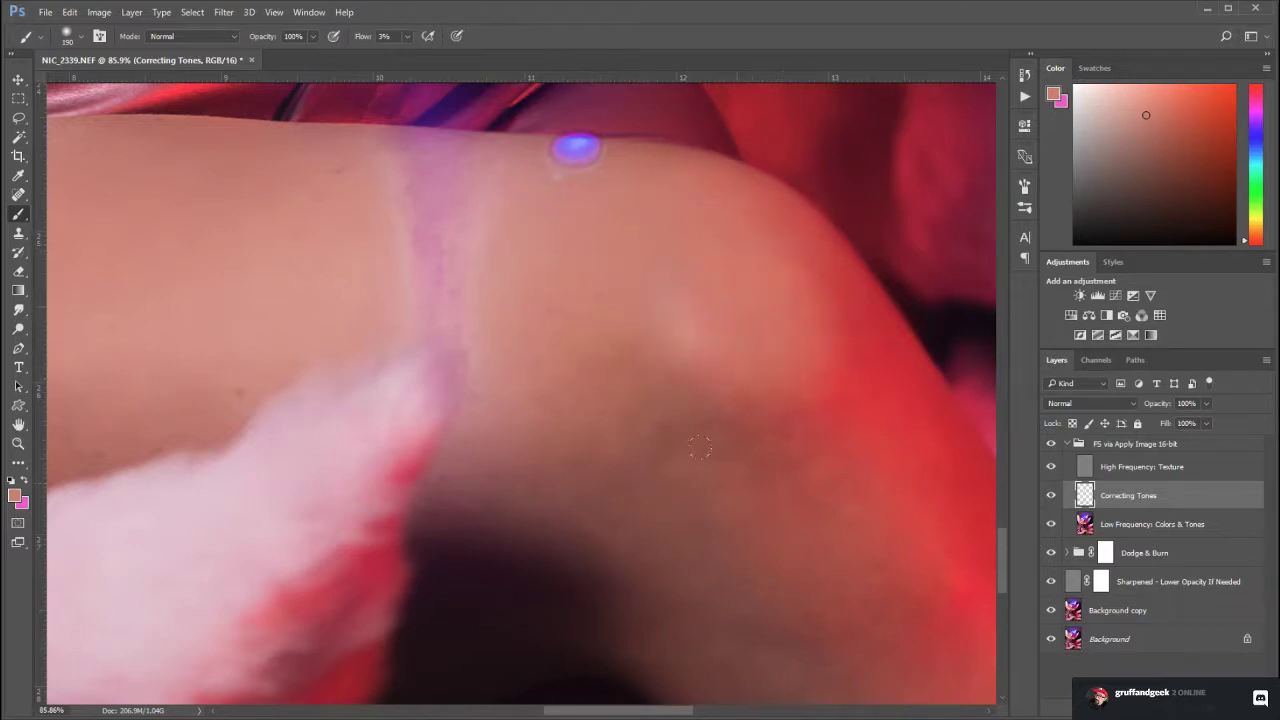
pyautogui.keyDown('alt'); pyautogui.click(668, 560); pyautogui.keyUp('alt')
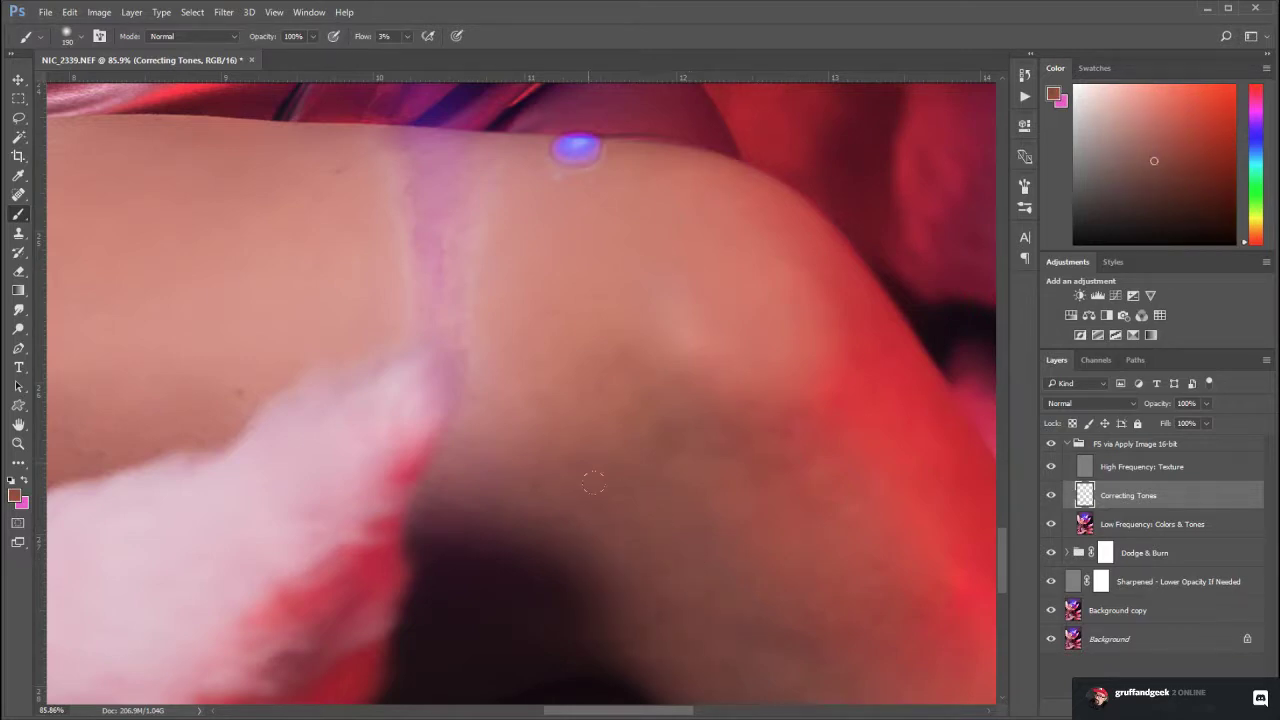
# Blend the shaded skin of the front lower leg below the knee using sampled dark brown tones
pyautogui.moveTo(689, 542); pyautogui.dragTo(483, 122)
pyautogui.keyDown('alt'); pyautogui.click(536, 365); pyautogui.keyUp('alt')
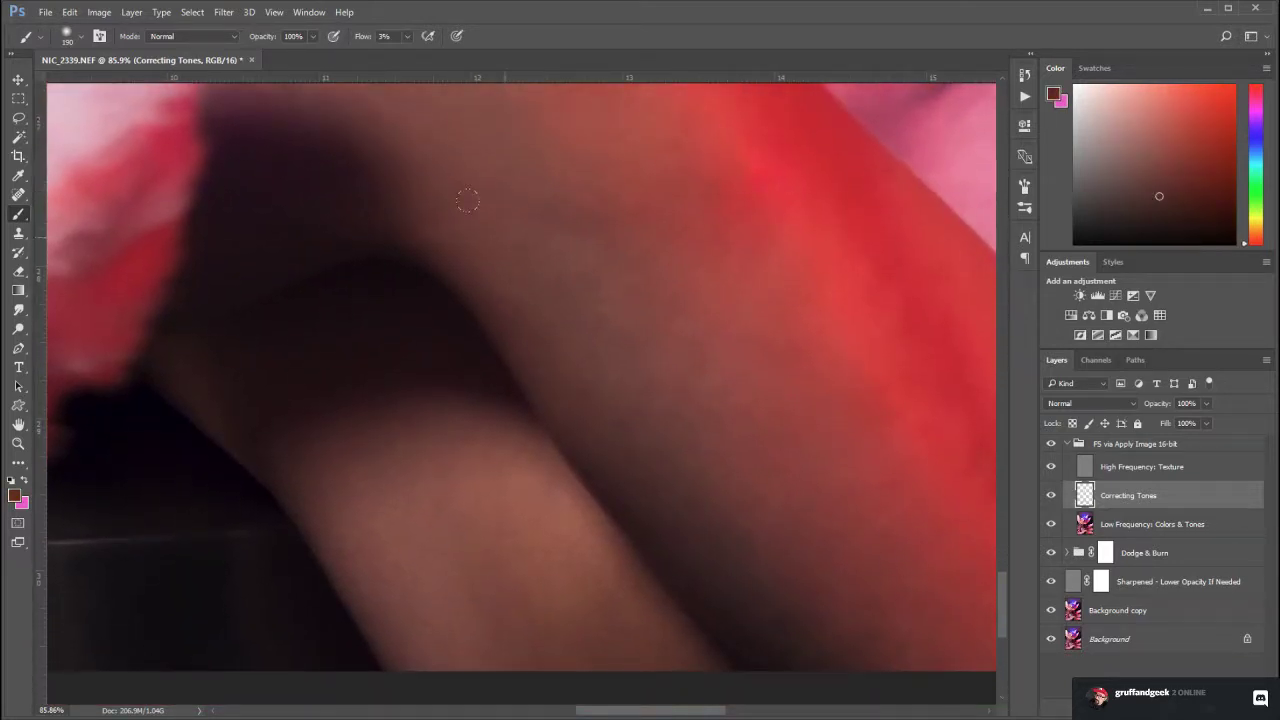
pyautogui.keyDown('alt'); pyautogui.click(860, 571); pyautogui.keyUp('alt')
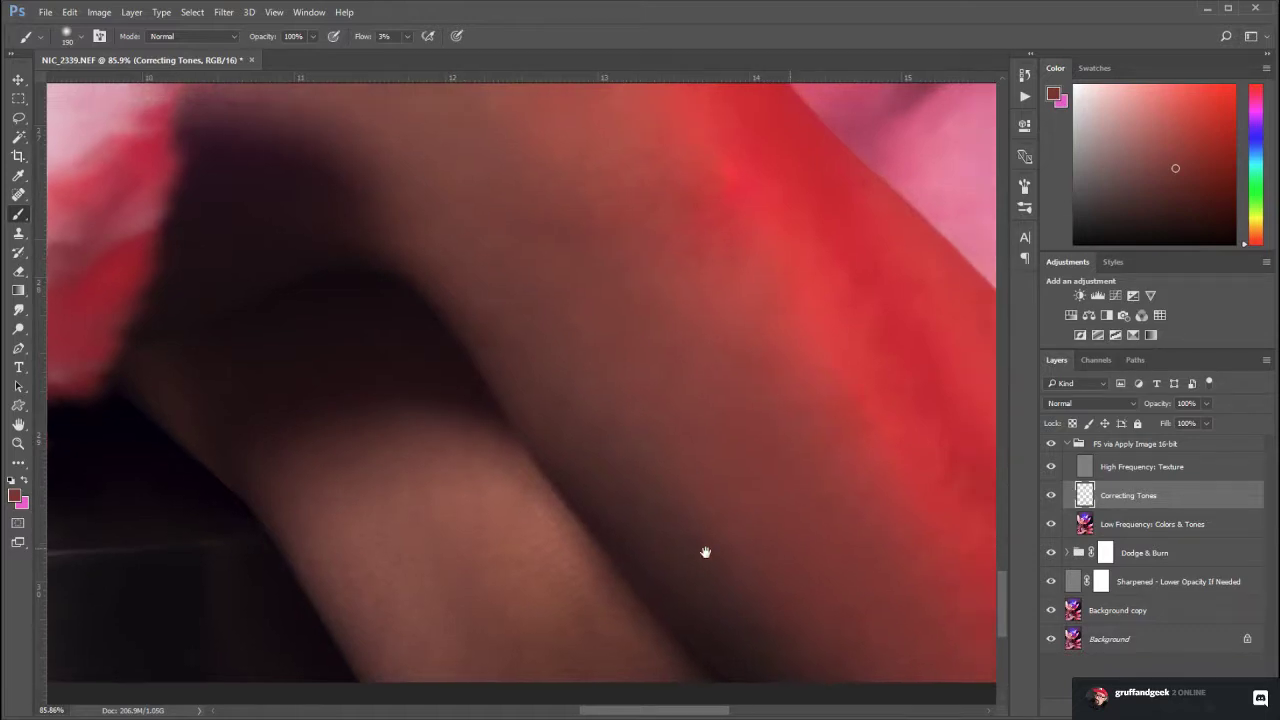
# Soften the transition into the red-lit edge of the front lower leg and even its red tones with sampled colors
pyautogui.scroll(-3, 706, 549)
pyautogui.hscroll(8, 600, 510)
pyautogui.keyDown('alt'); pyautogui.click(568, 448); pyautogui.keyUp('alt')
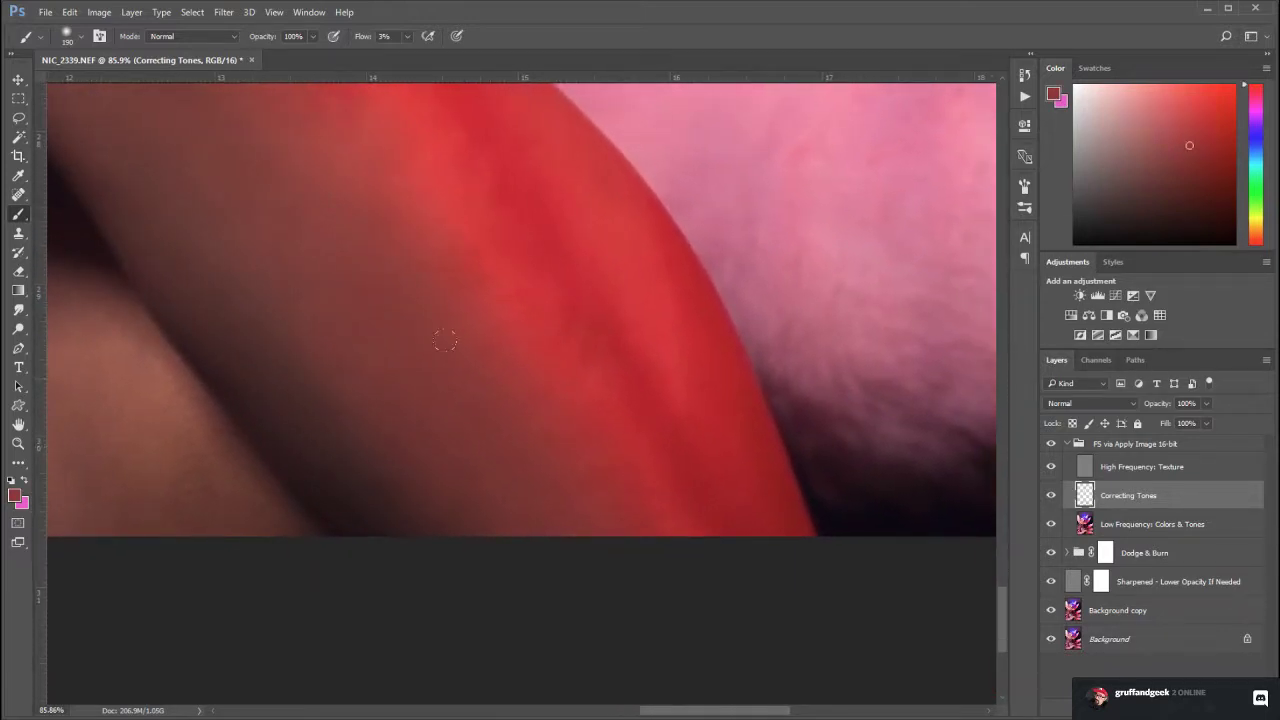
pyautogui.moveTo(431, 254); pyautogui.dragTo(623, 623)
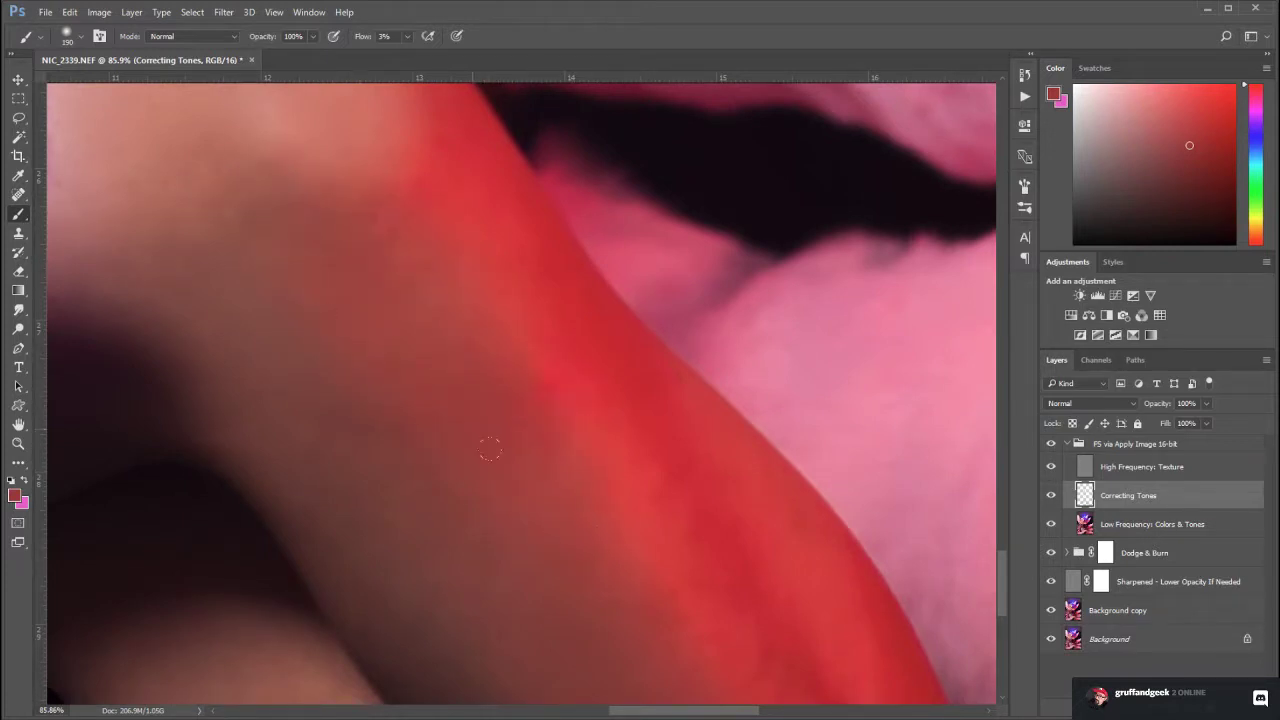
pyautogui.moveTo(574, 484); pyautogui.dragTo(406, 202)
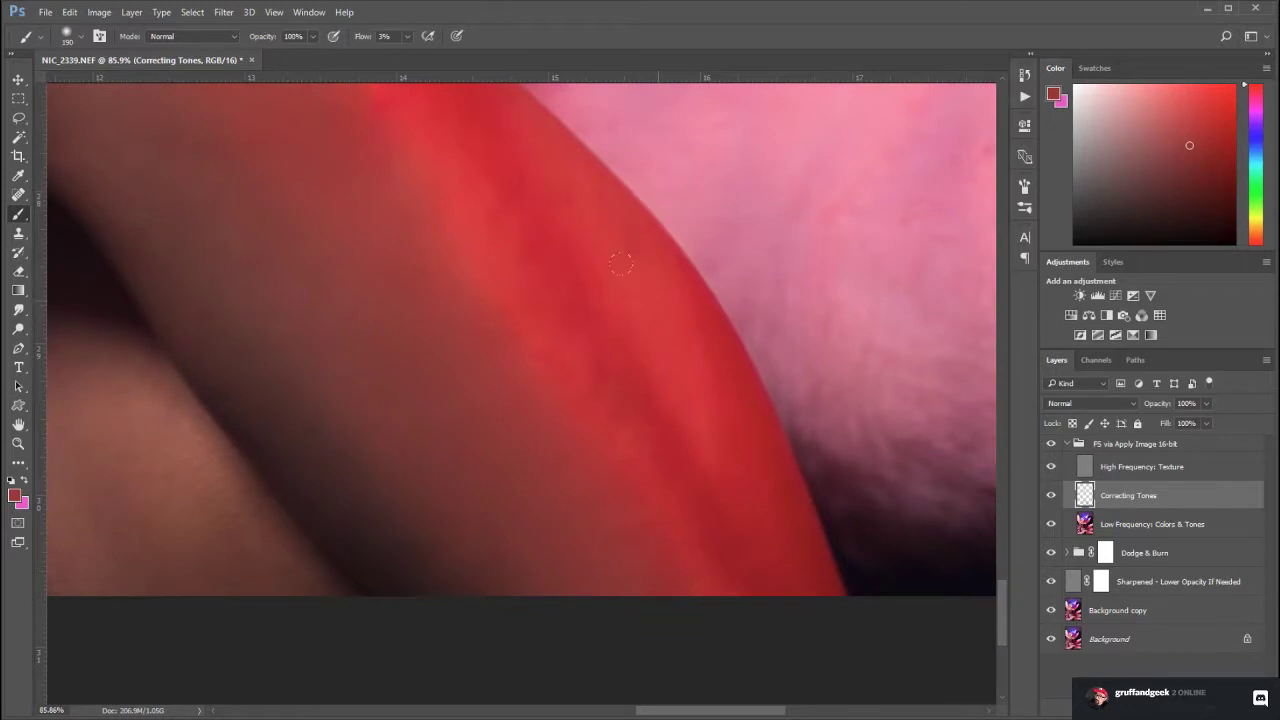
pyautogui.keyDown('alt'); pyautogui.click(654, 275); pyautogui.keyUp('alt')
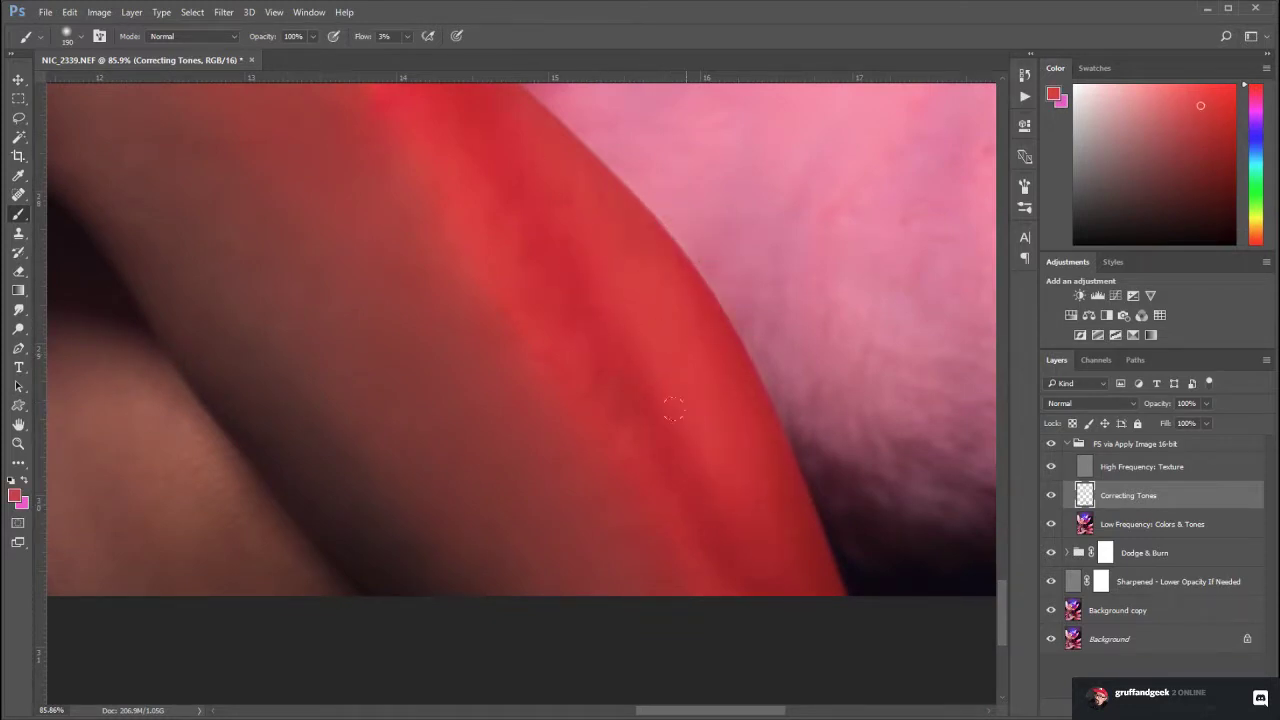
# Even out the lit skin of the rear lower leg with sampled tones, and return to a close view of the thigh
pyautogui.moveTo(256, 474); pyautogui.dragTo(631, 403)
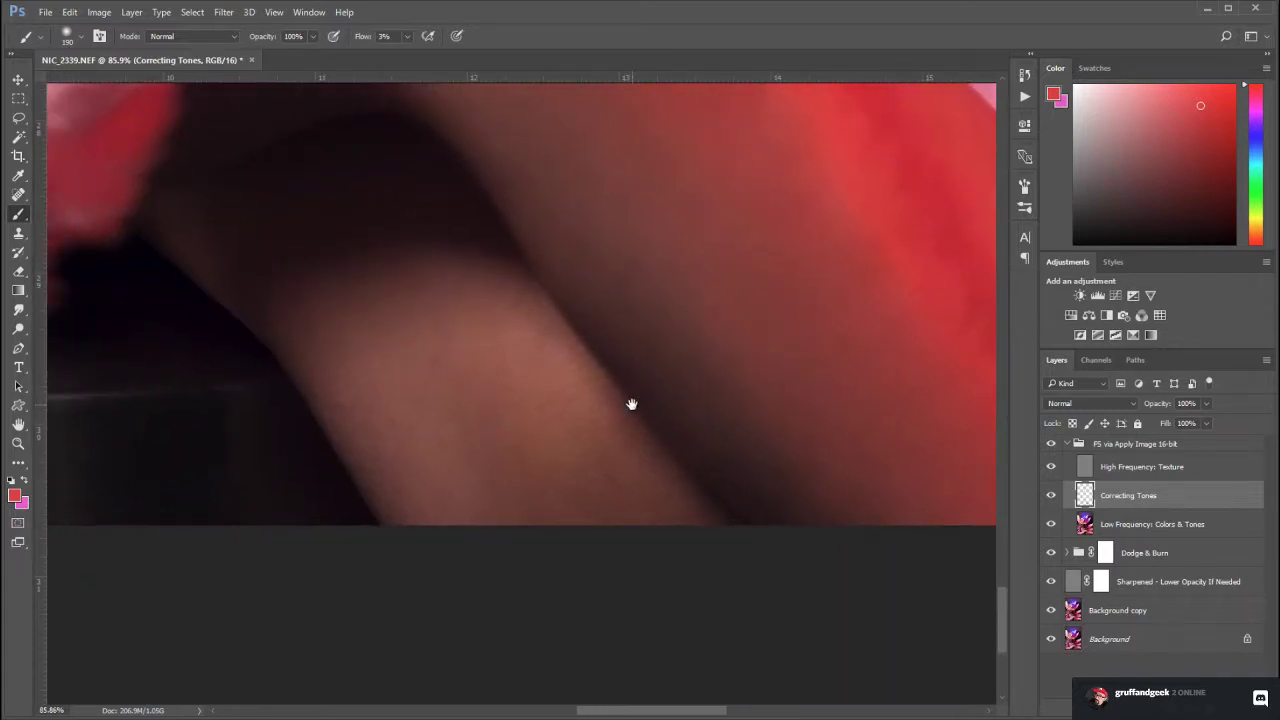
pyautogui.keyDown('alt'); pyautogui.click(398, 413); pyautogui.keyUp('alt')
pyautogui.keyDown('alt'); pyautogui.click(496, 362); pyautogui.keyUp('alt')
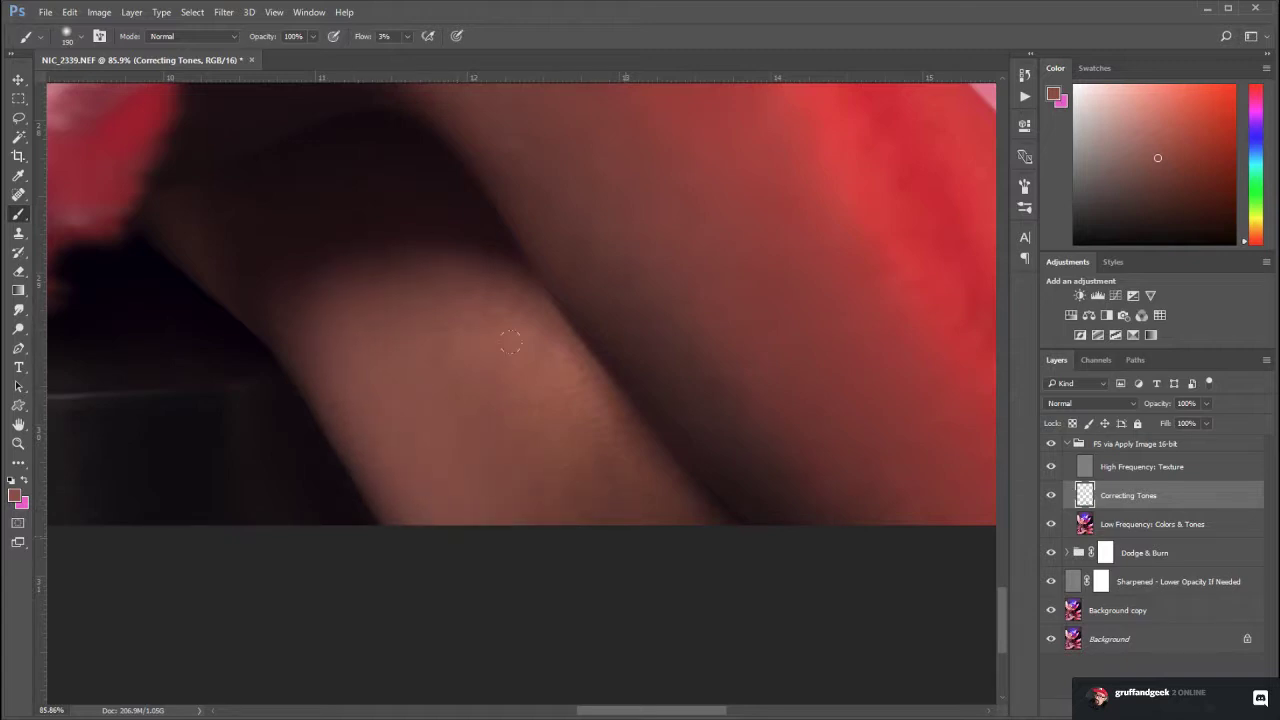
pyautogui.moveTo(698, 588); pyautogui.dragTo(783, 375)
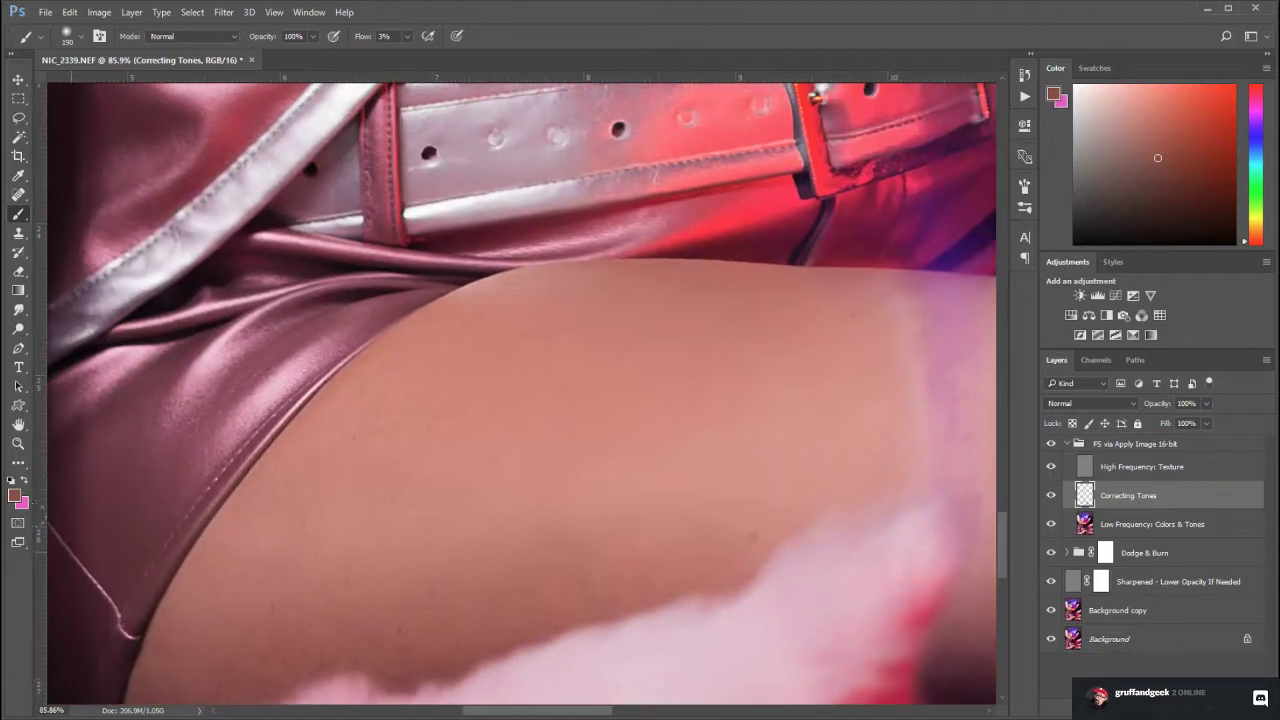
pyautogui.click(18, 443)
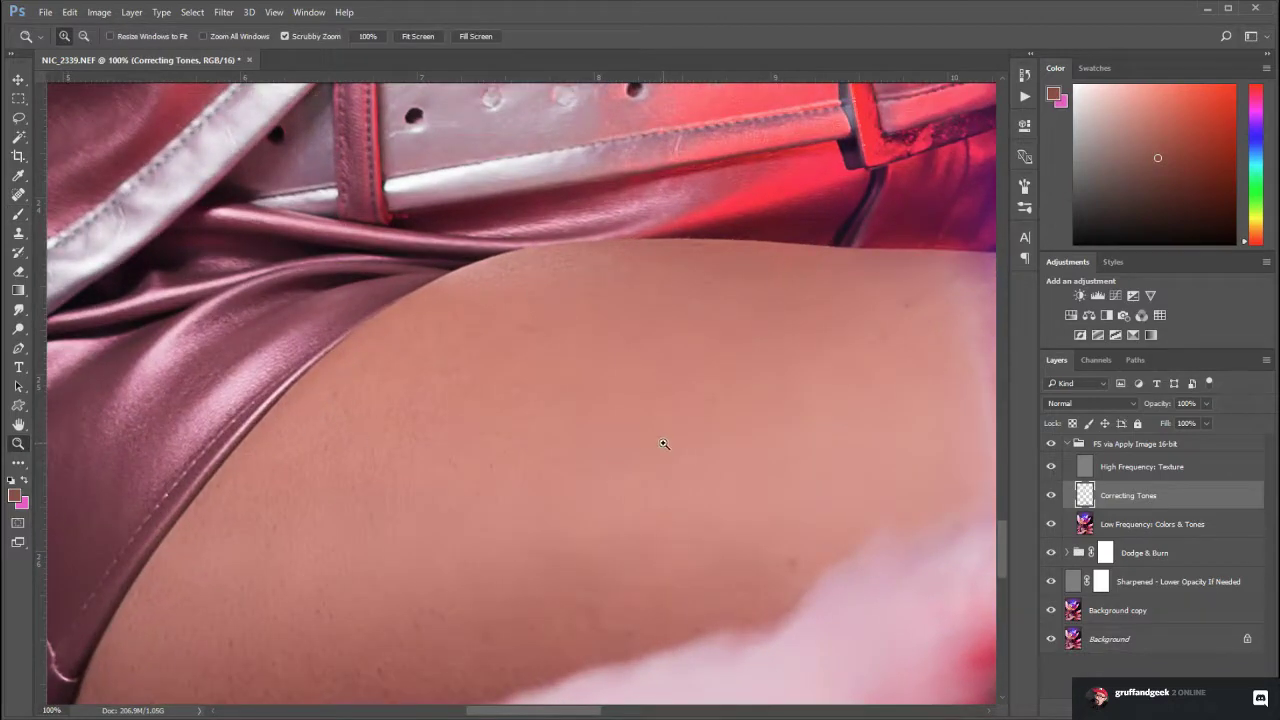
# Examine the skin tones across the face, neck and chest for uneven areas
pyautogui.moveTo(663, 443); pyautogui.dragTo(590, 400)
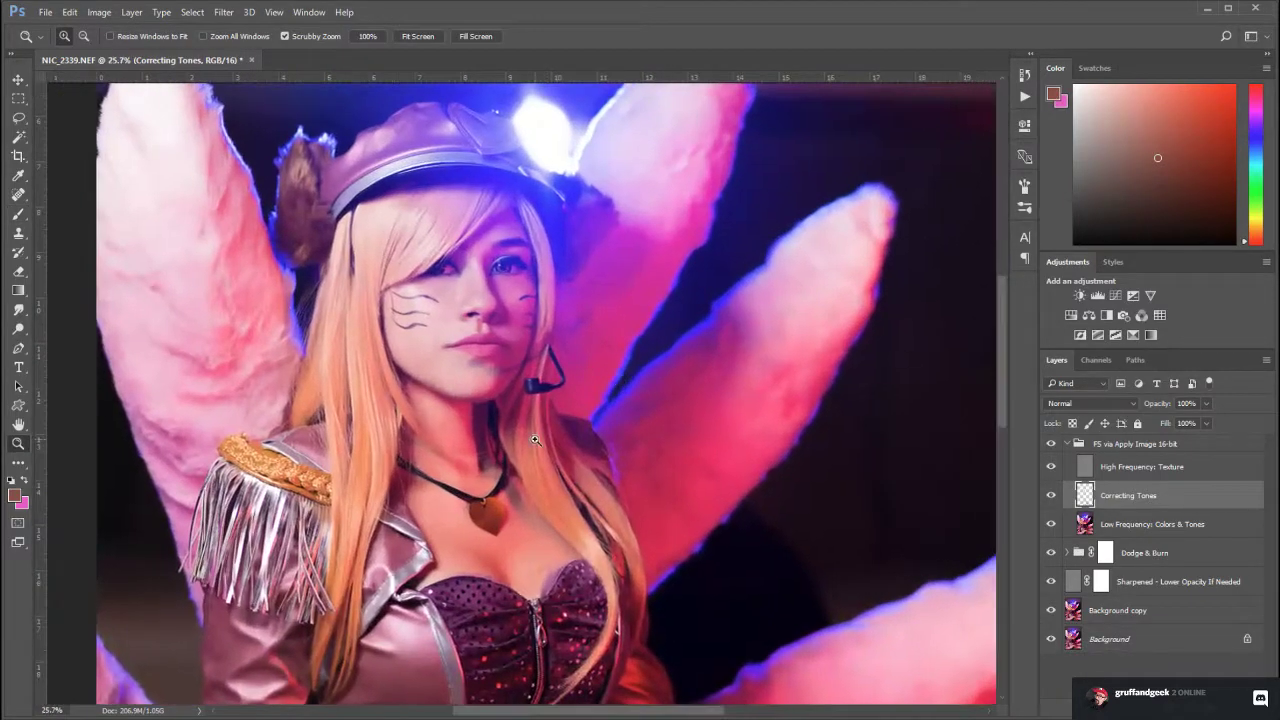
pyautogui.moveTo(383, 591); pyautogui.dragTo(505, 240)
pyautogui.moveTo(359, 640); pyautogui.dragTo(481, 387)
pyautogui.moveTo(697, 255); pyautogui.dragTo(480, 650)
pyautogui.moveTo(560, 228); pyautogui.dragTo(585, 390)
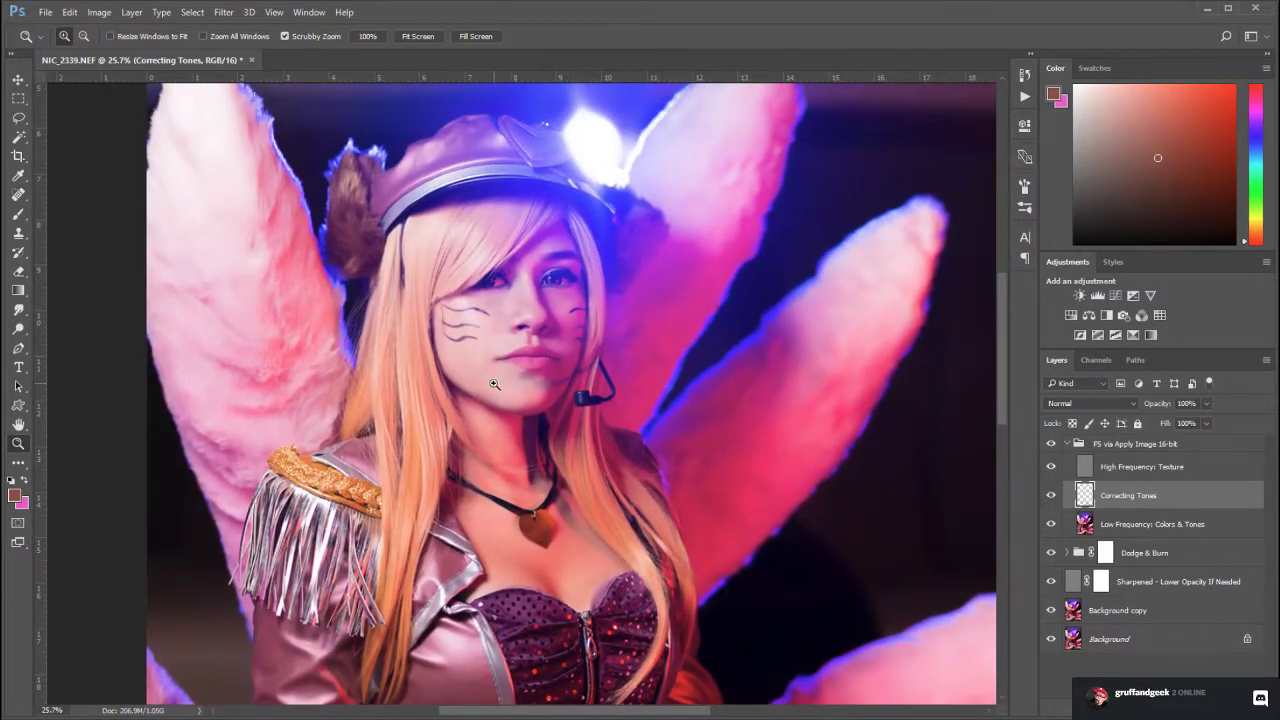
pyautogui.moveTo(627, 433); pyautogui.dragTo(571, 374)
pyautogui.moveTo(439, 342); pyautogui.dragTo(560, 396)
pyautogui.moveTo(726, 394); pyautogui.dragTo(553, 455)
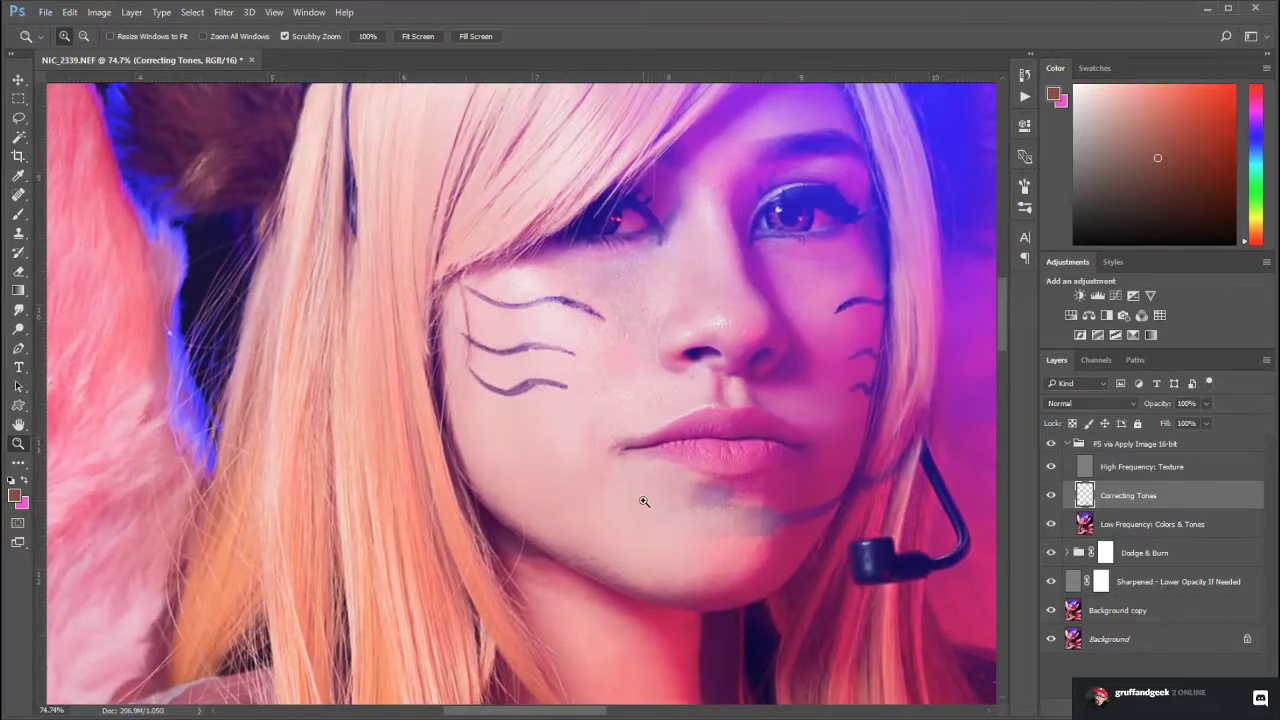
pyautogui.moveTo(646, 502); pyautogui.dragTo(549, 423)
pyautogui.moveTo(632, 543); pyautogui.dragTo(551, 341)
pyautogui.press('space')
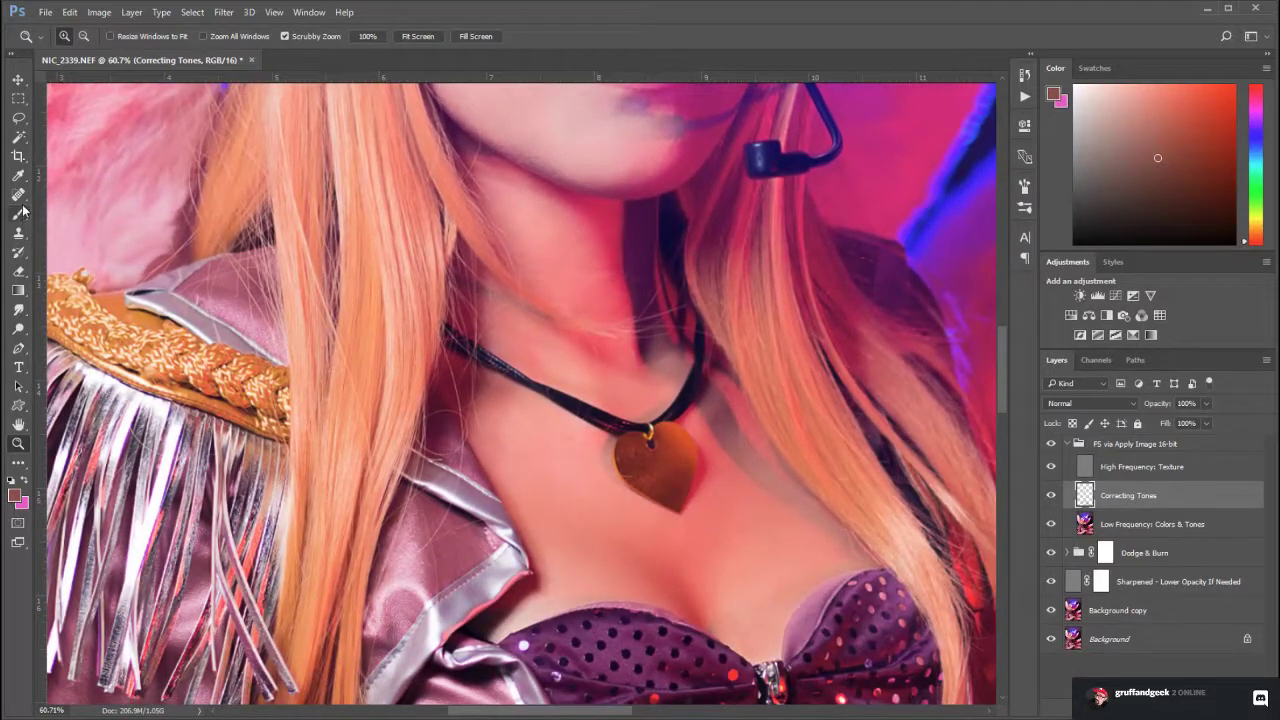
# Sample a light salmon tone from the skin and brush it over the lower cheek and jaw to even their color
pyautogui.click(18, 175)
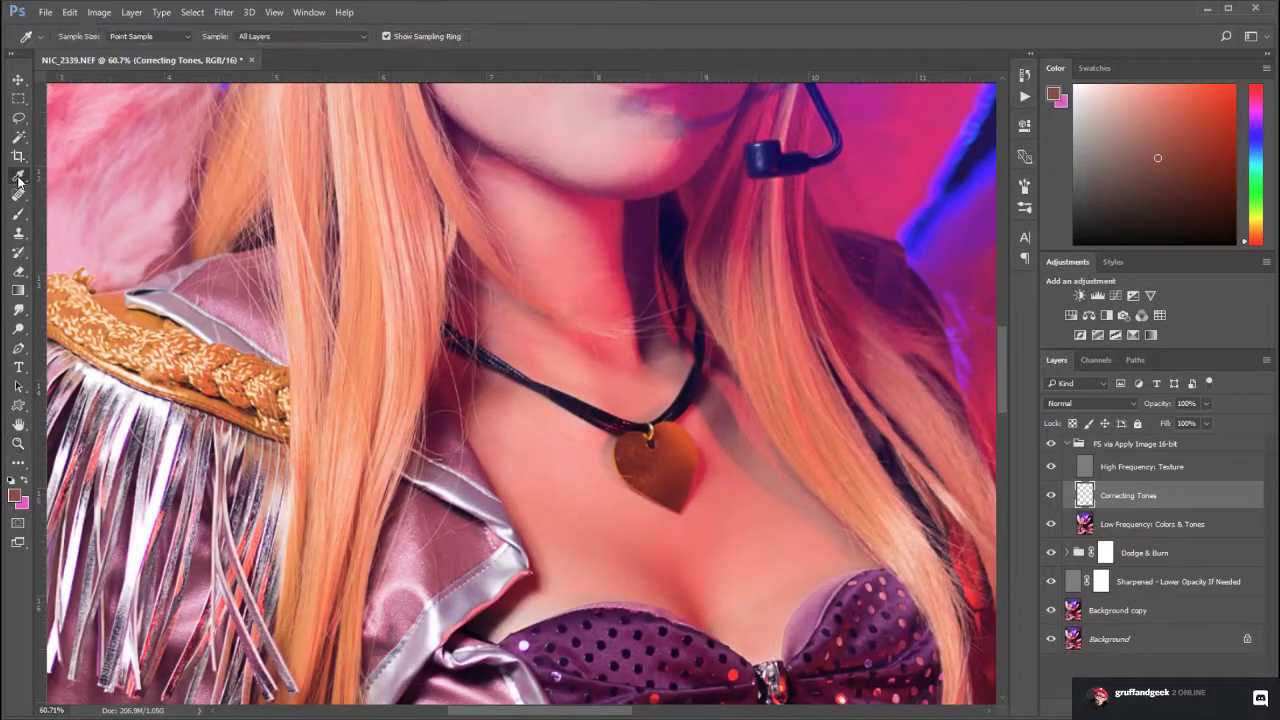
pyautogui.click(810, 532)
pyautogui.moveTo(425, 290); pyautogui.dragTo(566, 574)
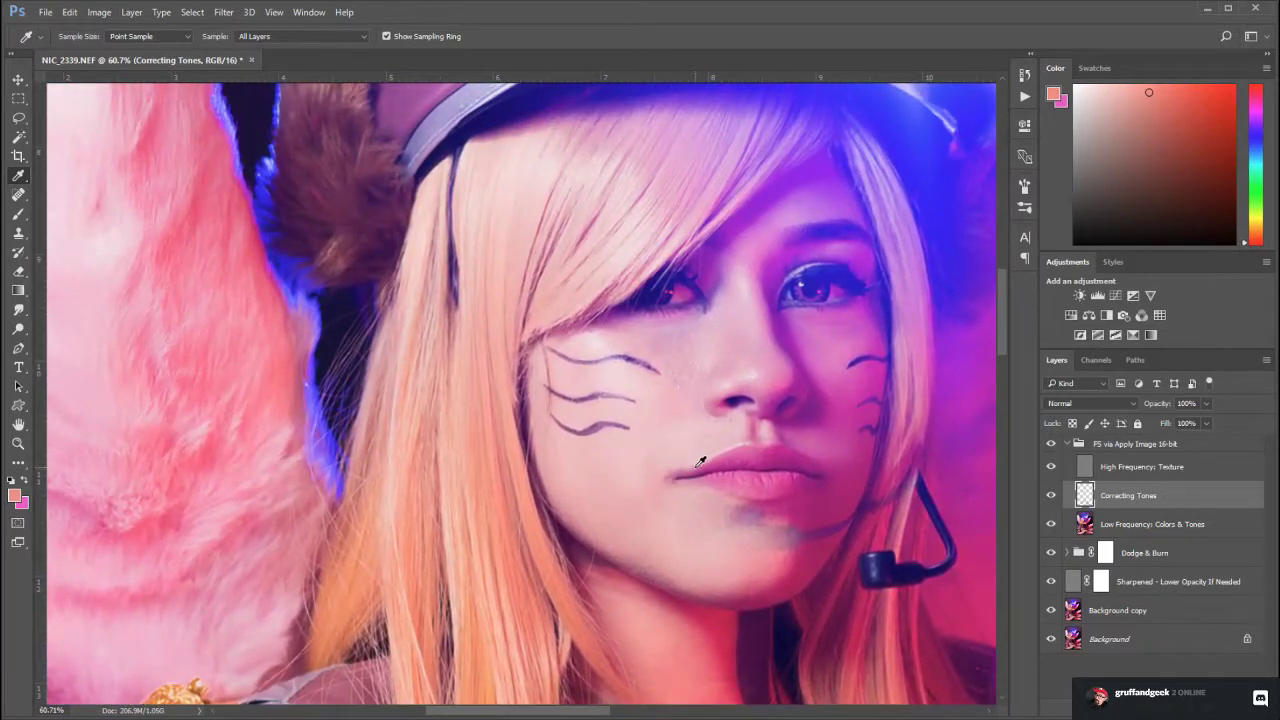
pyautogui.click(15, 496)
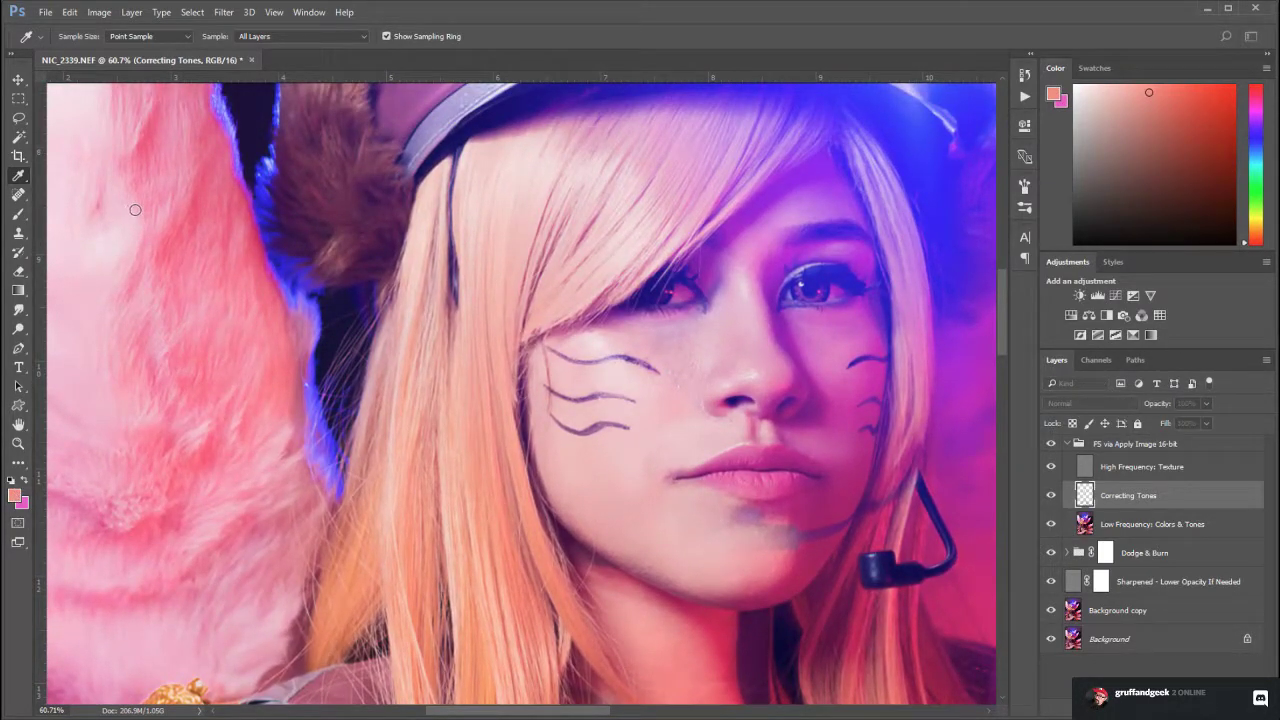
pyautogui.click(18, 214)
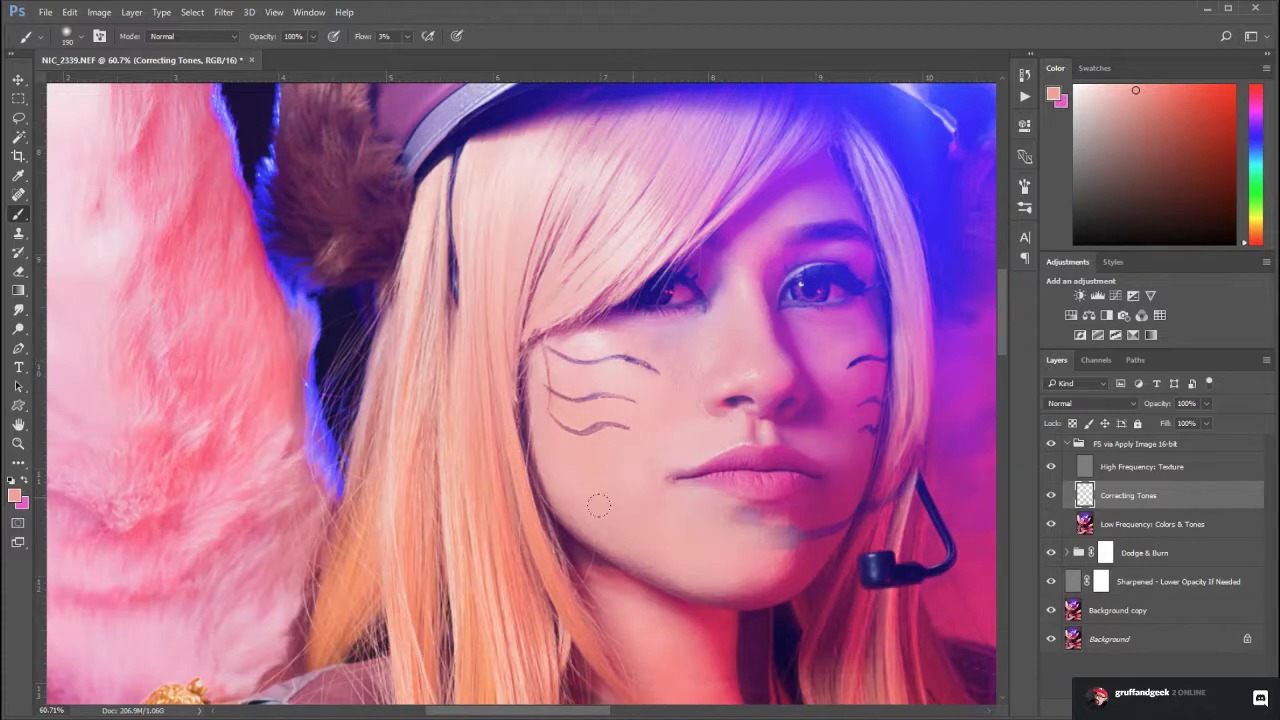
# Even out the skin of the hand resting on the fur beside the thigh with sampled salmon tones and a 133 px brush
pyautogui.click(18, 443)
pyautogui.moveTo(741, 512); pyautogui.dragTo(677, 486)
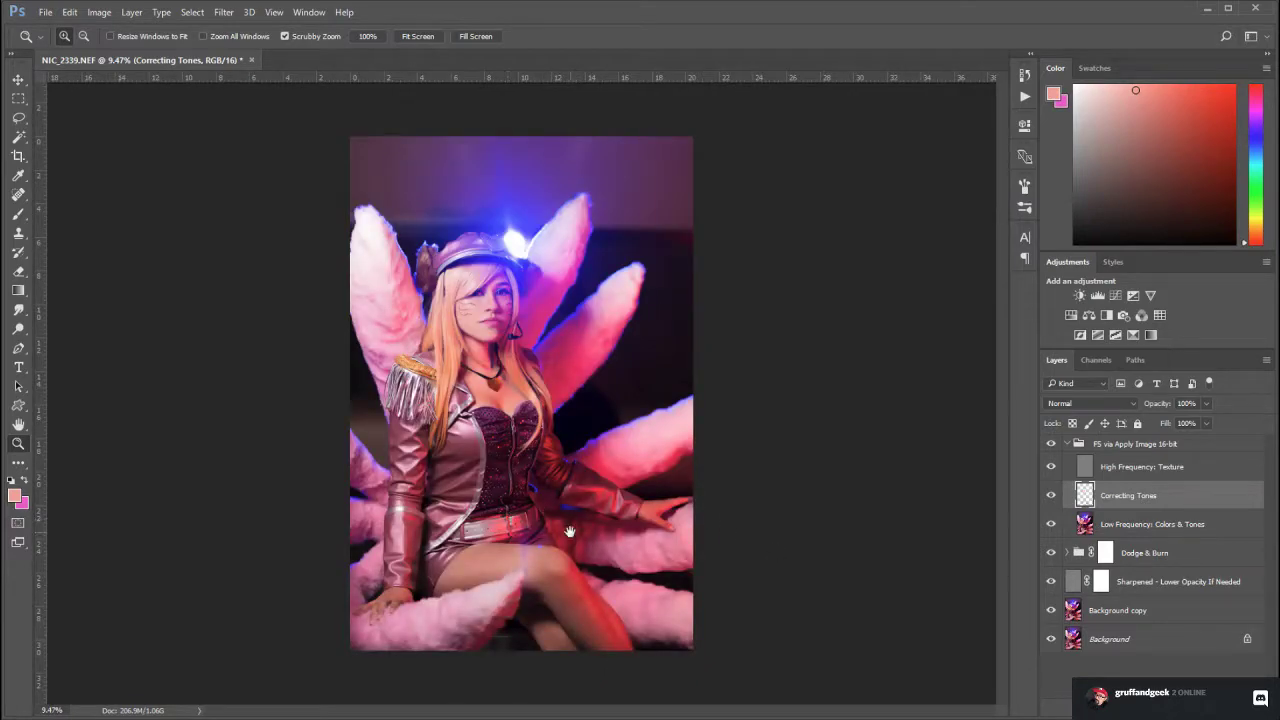
pyautogui.moveTo(568, 533)
pyautogui.mouseDown()
pyautogui.moveTo(566, 506)
pyautogui.moveTo(590, 512)
pyautogui.moveTo(587, 535)
pyautogui.mouseUp()
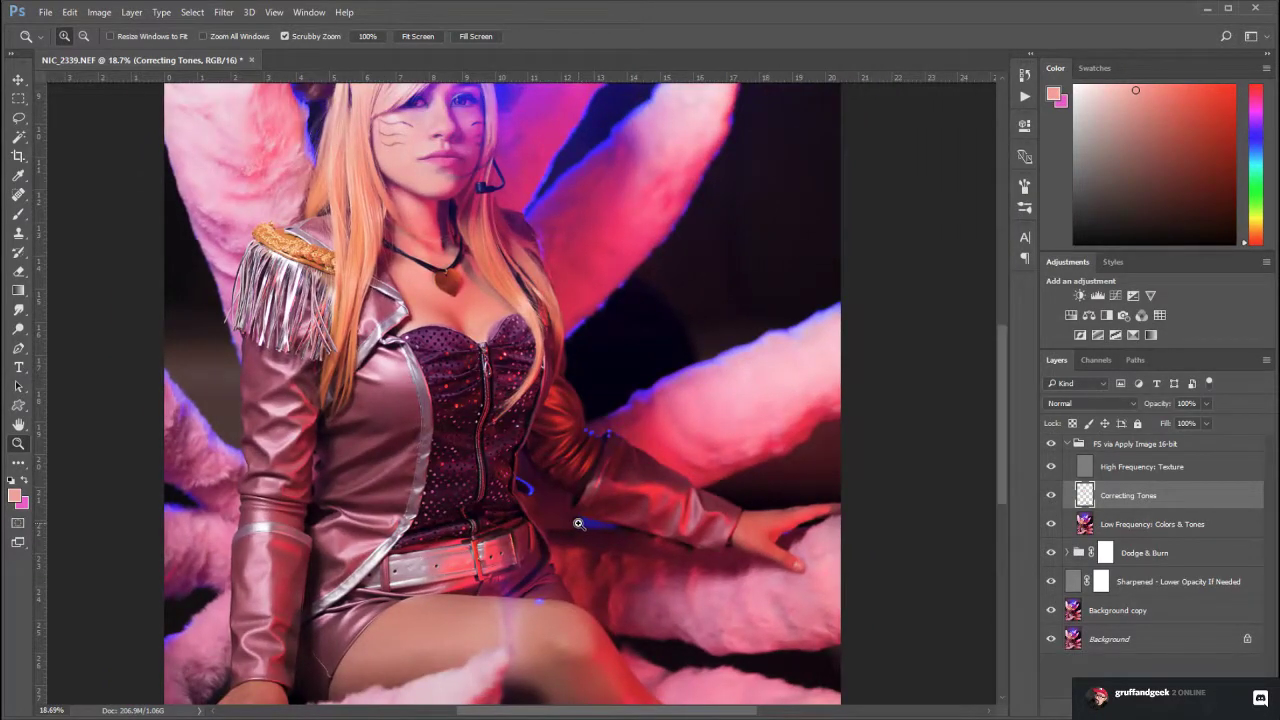
pyautogui.scroll(-5, 577, 523)
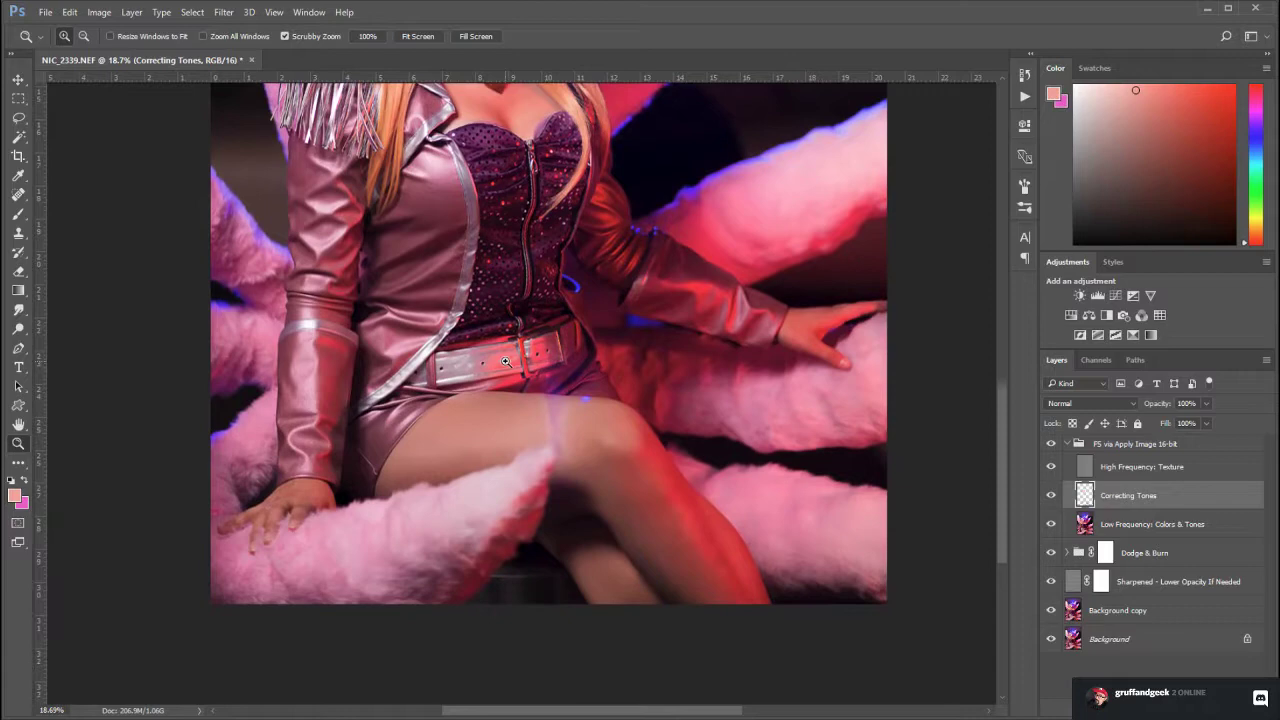
pyautogui.moveTo(506, 361); pyautogui.dragTo(729, 461)
pyautogui.moveTo(517, 617); pyautogui.dragTo(551, 615)
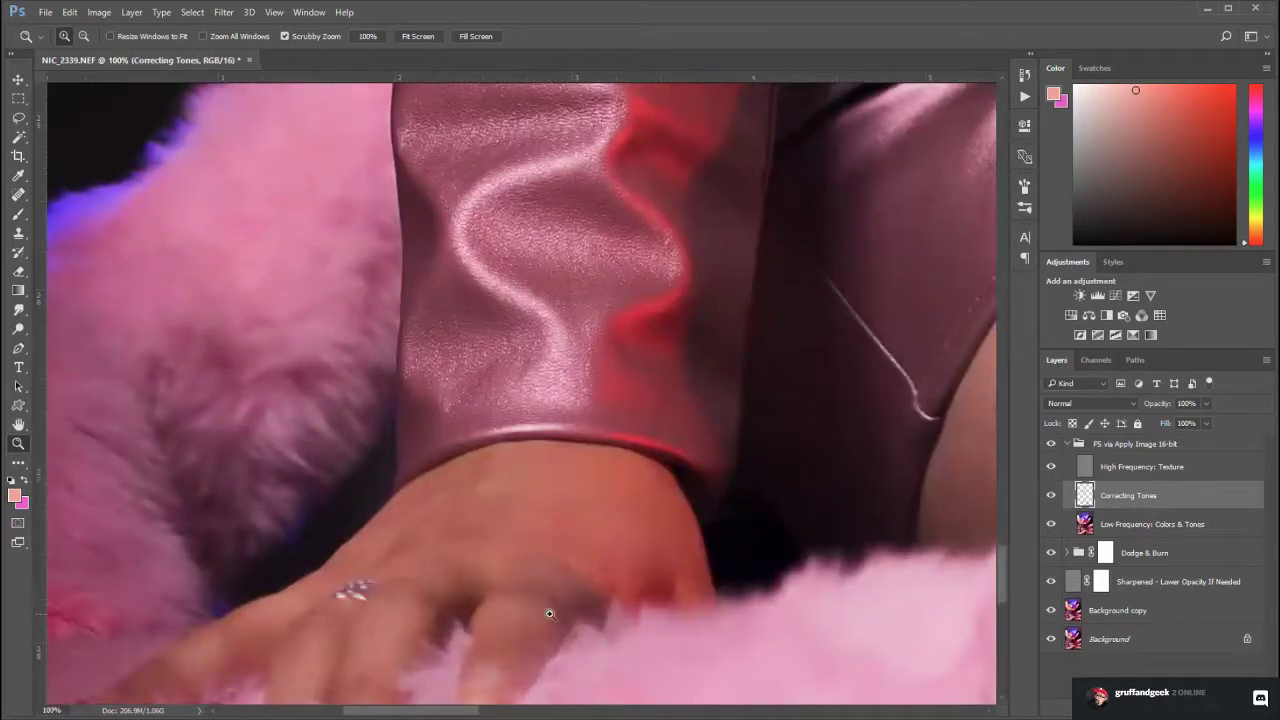
pyautogui.moveTo(554, 568); pyautogui.dragTo(715, 442)
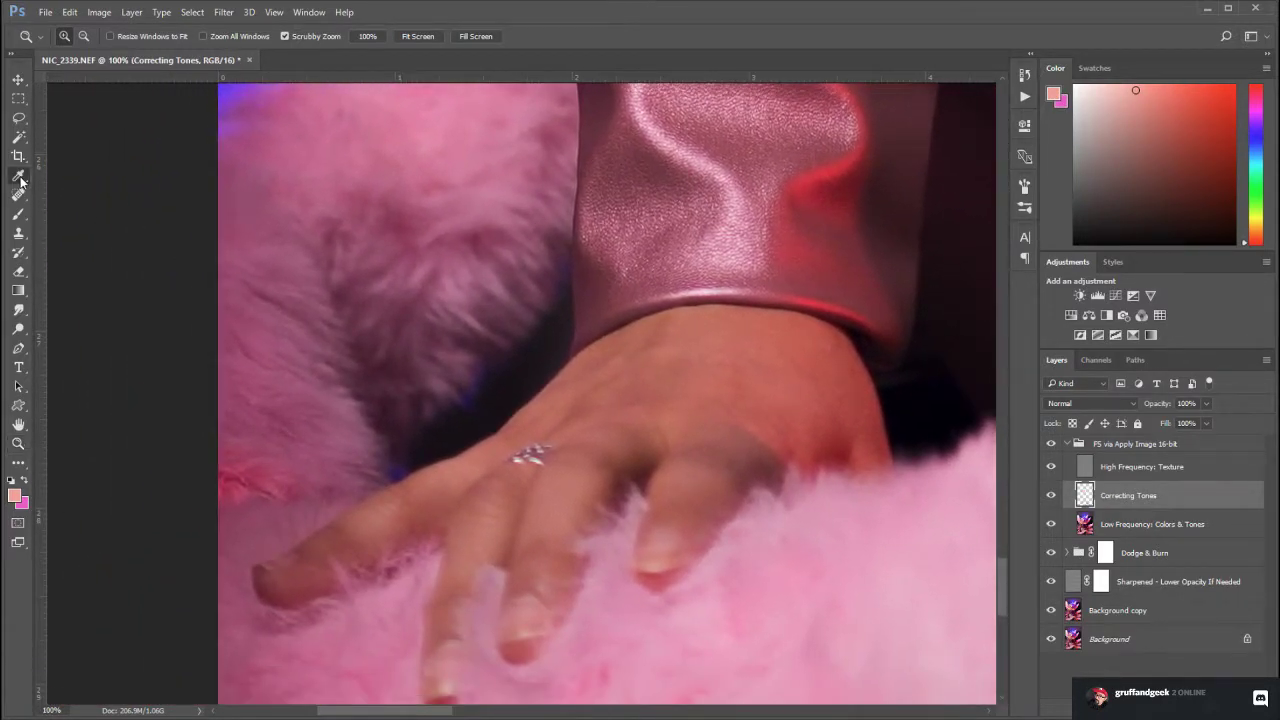
pyautogui.click(18, 176)
pyautogui.keyDown('alt'); pyautogui.click(668, 328); pyautogui.keyUp('alt')
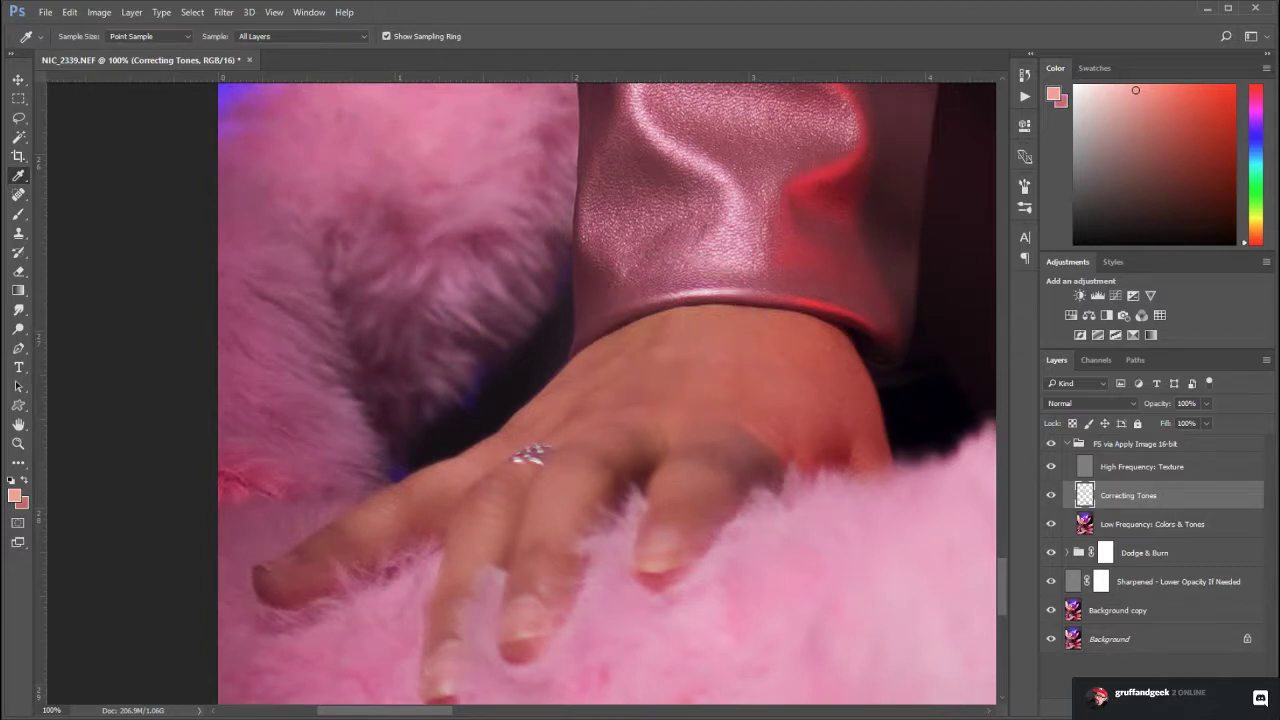
pyautogui.press('b')
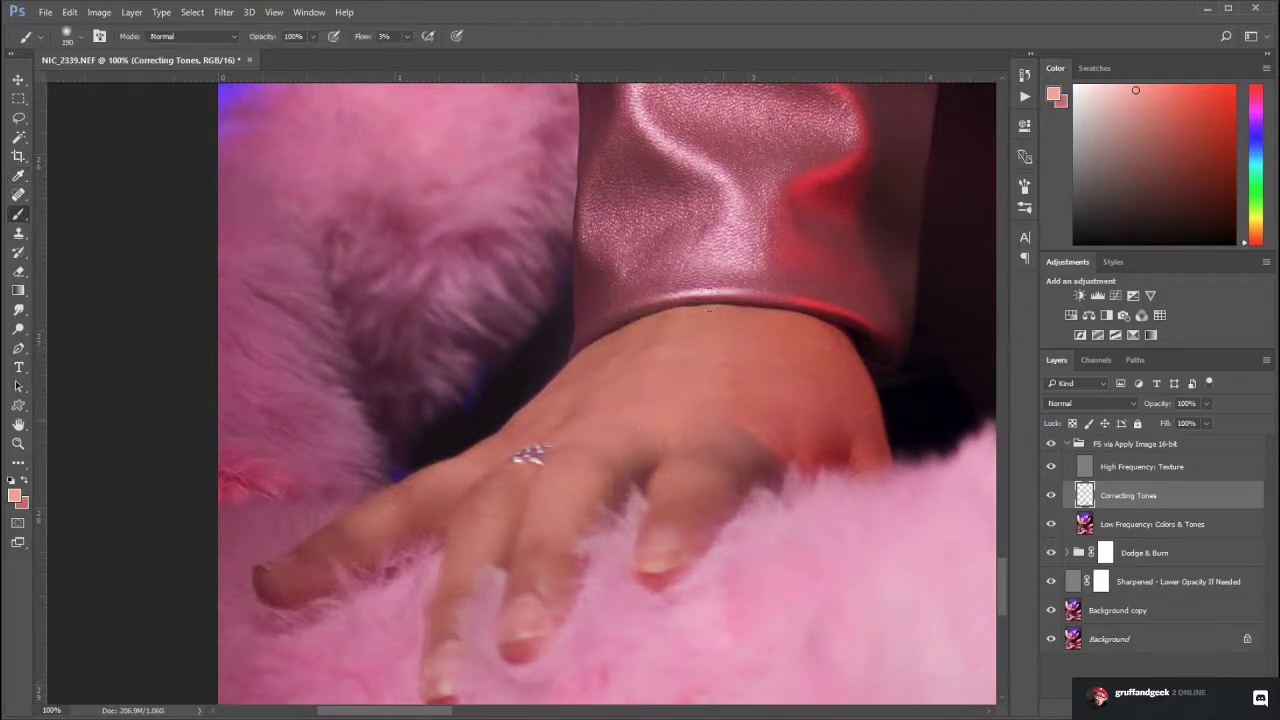
pyautogui.moveTo(840, 385); pyautogui.dragTo(834, 432)
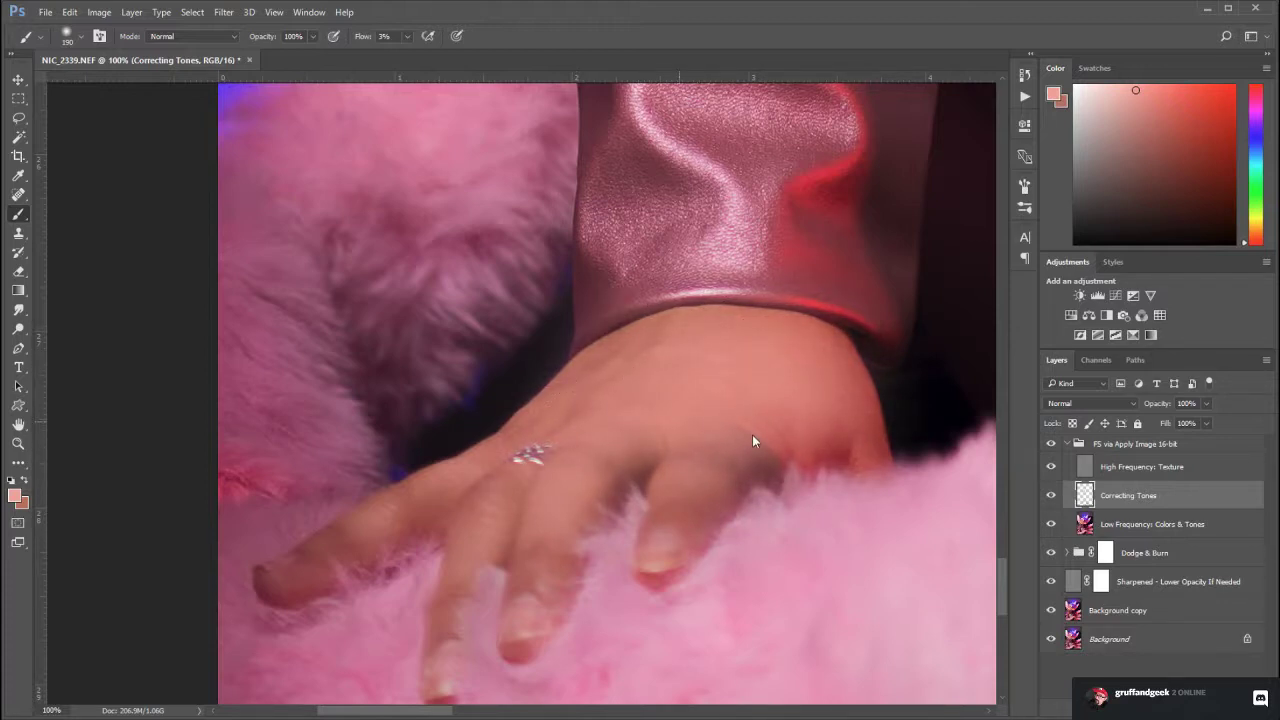
pyautogui.moveTo(382, 522); pyautogui.dragTo(336, 546)
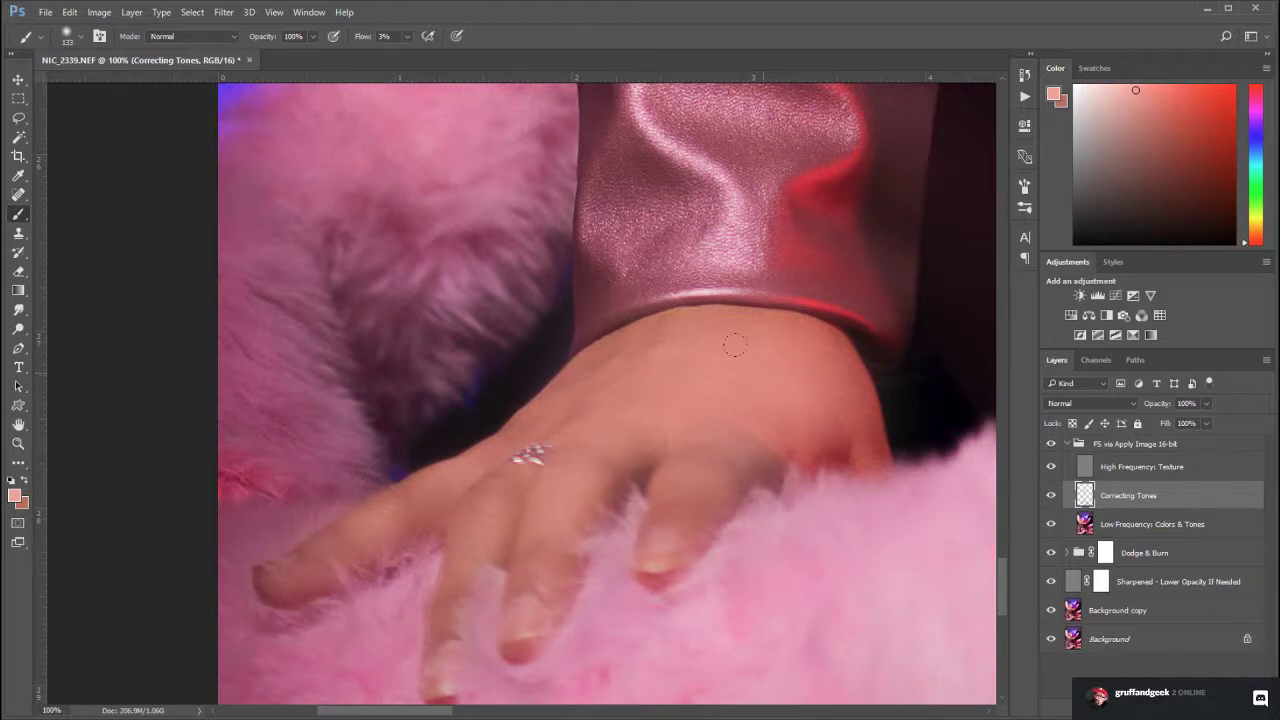
# Blend the skin tones on the back and fingers of the outstretched hand using sampled orange and red tones
pyautogui.moveTo(768, 474); pyautogui.dragTo(200, 330)
pyautogui.moveTo(900, 390); pyautogui.dragTo(200, 440)
pyautogui.moveTo(850, 250); pyautogui.dragTo(450, 540)
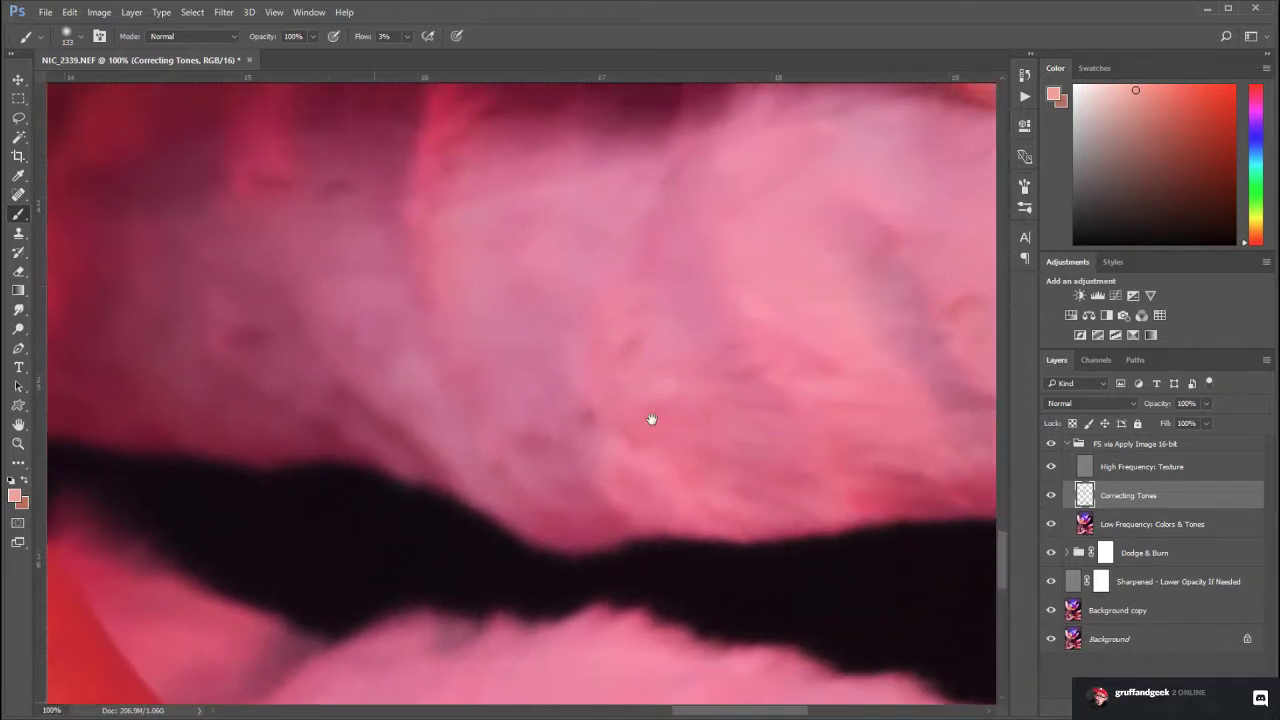
pyautogui.moveTo(651, 419)
pyautogui.mouseDown()
pyautogui.moveTo(666, 517)
pyautogui.moveTo(519, 341)
pyautogui.mouseUp()
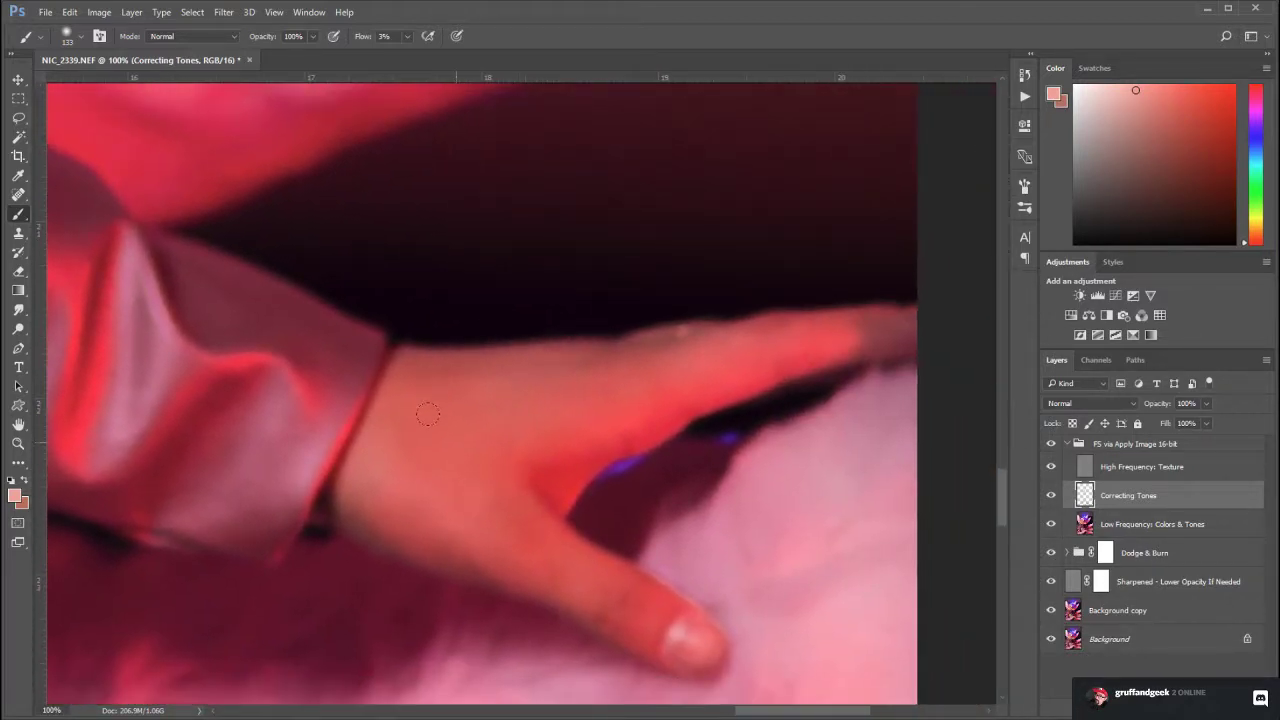
pyautogui.keyDown('alt'); pyautogui.click(470, 381); pyautogui.keyUp('alt')
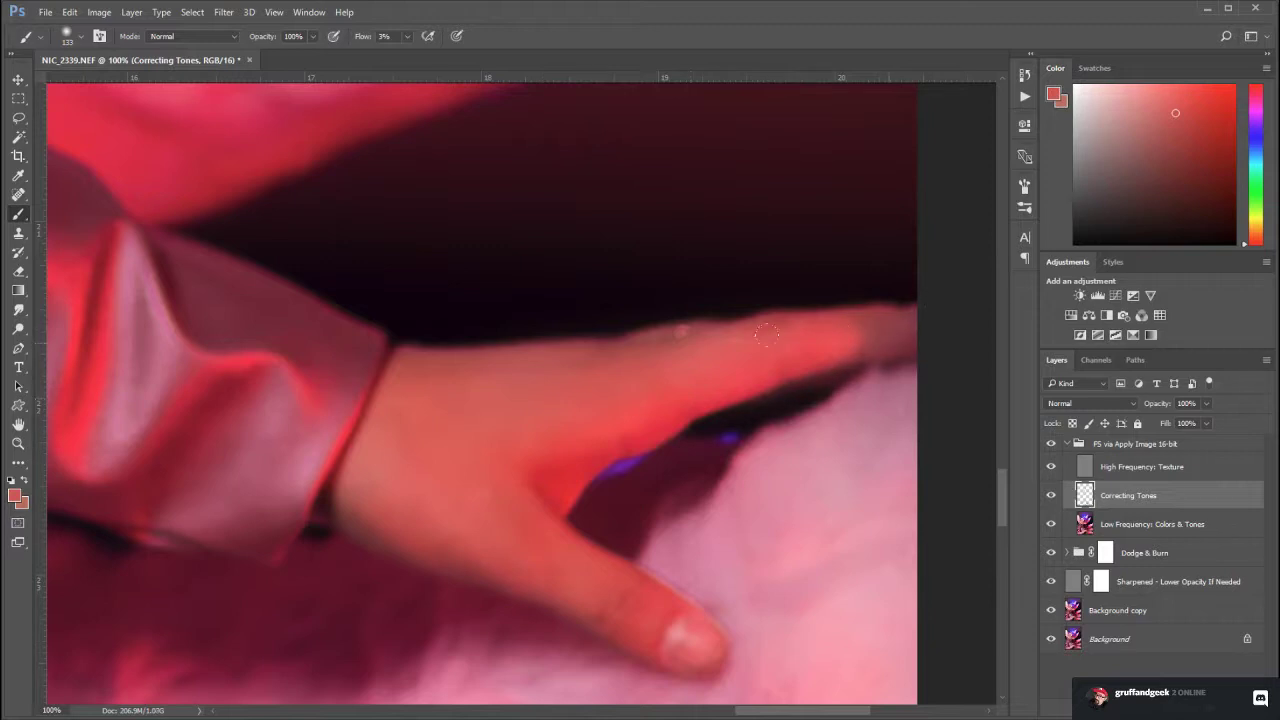
# Sample a light pink skin tone from the lit side of the neck below the jaw
pyautogui.click(19, 446)
pyautogui.moveTo(540, 458); pyautogui.dragTo(407, 364)
pyautogui.moveTo(506, 402); pyautogui.dragTo(563, 410)
pyautogui.press('space')
pyautogui.moveTo(677, 314); pyautogui.dragTo(679, 444)
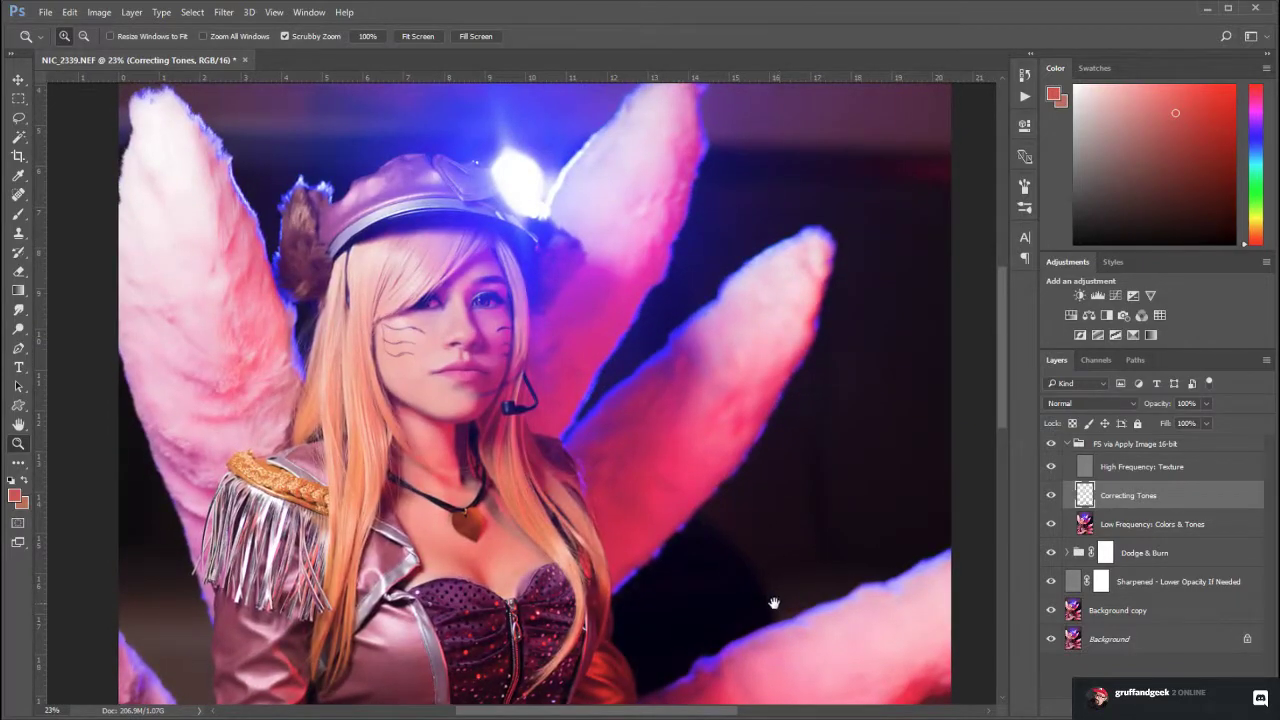
pyautogui.moveTo(774, 603); pyautogui.dragTo(686, 403)
pyautogui.moveTo(536, 410); pyautogui.dragTo(510, 410)
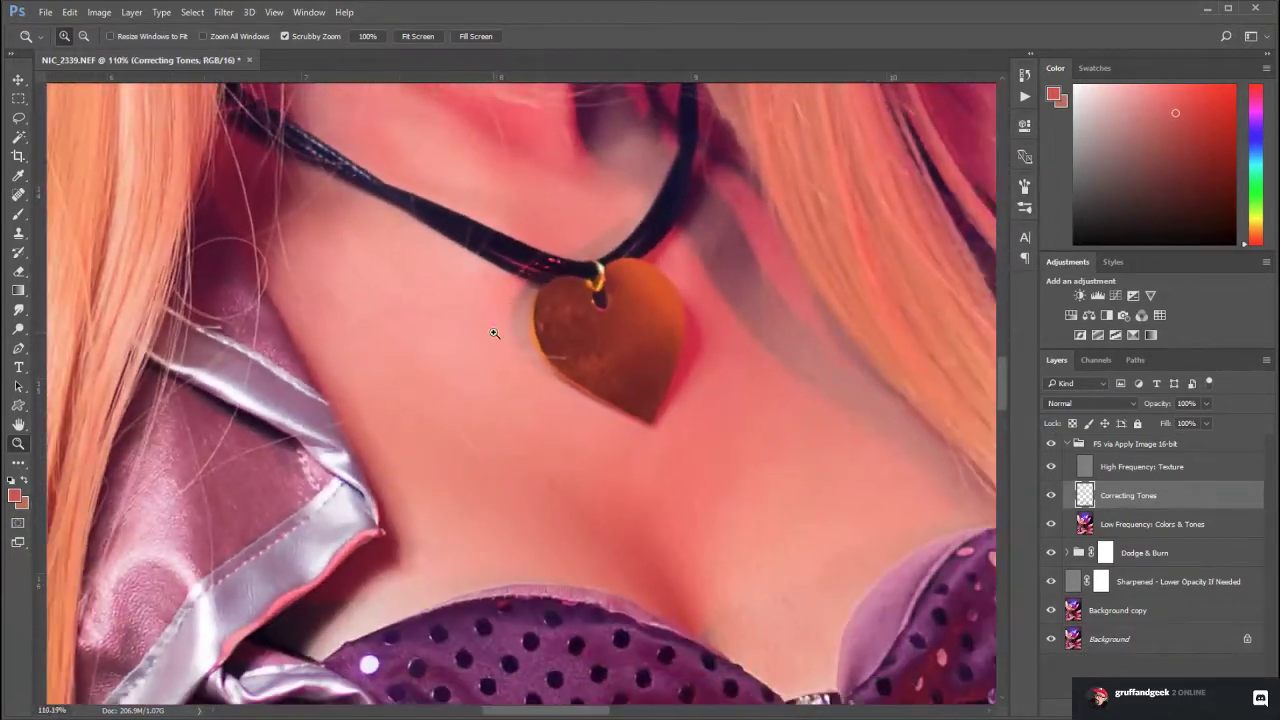
pyautogui.press('space')
pyautogui.moveTo(498, 343); pyautogui.dragTo(606, 630)
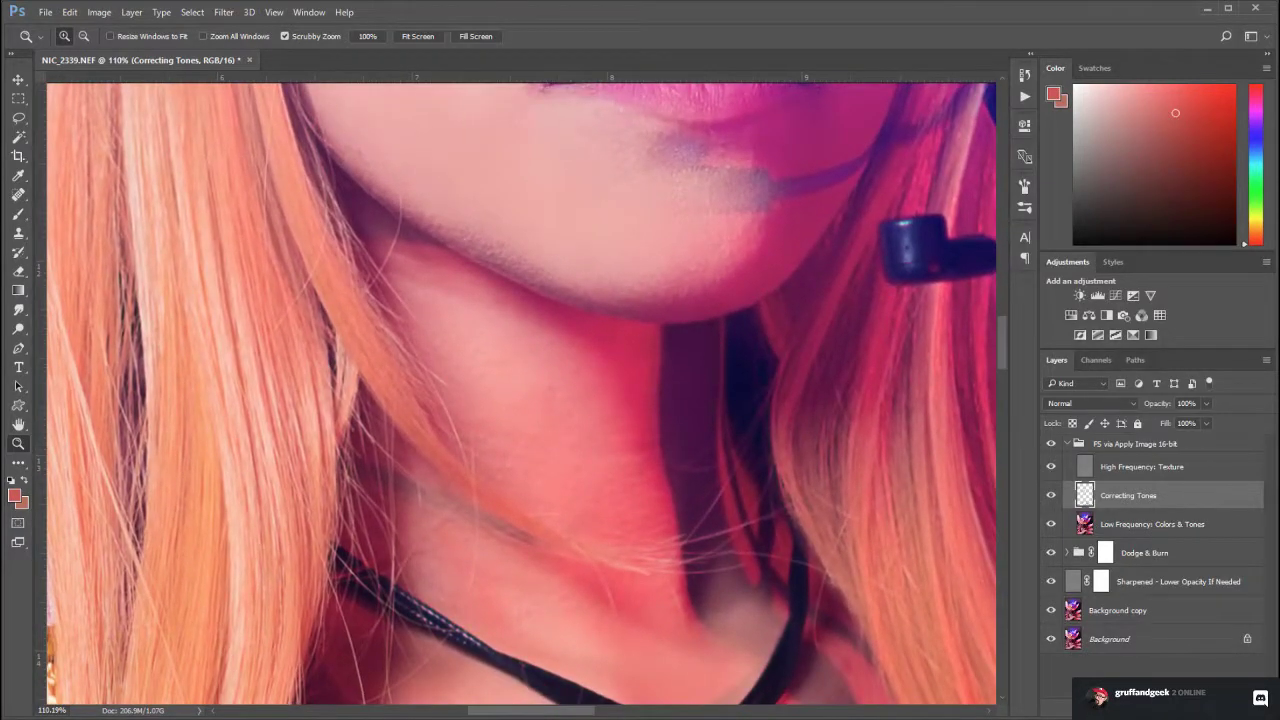
pyautogui.click(18, 175)
pyautogui.click(541, 383)
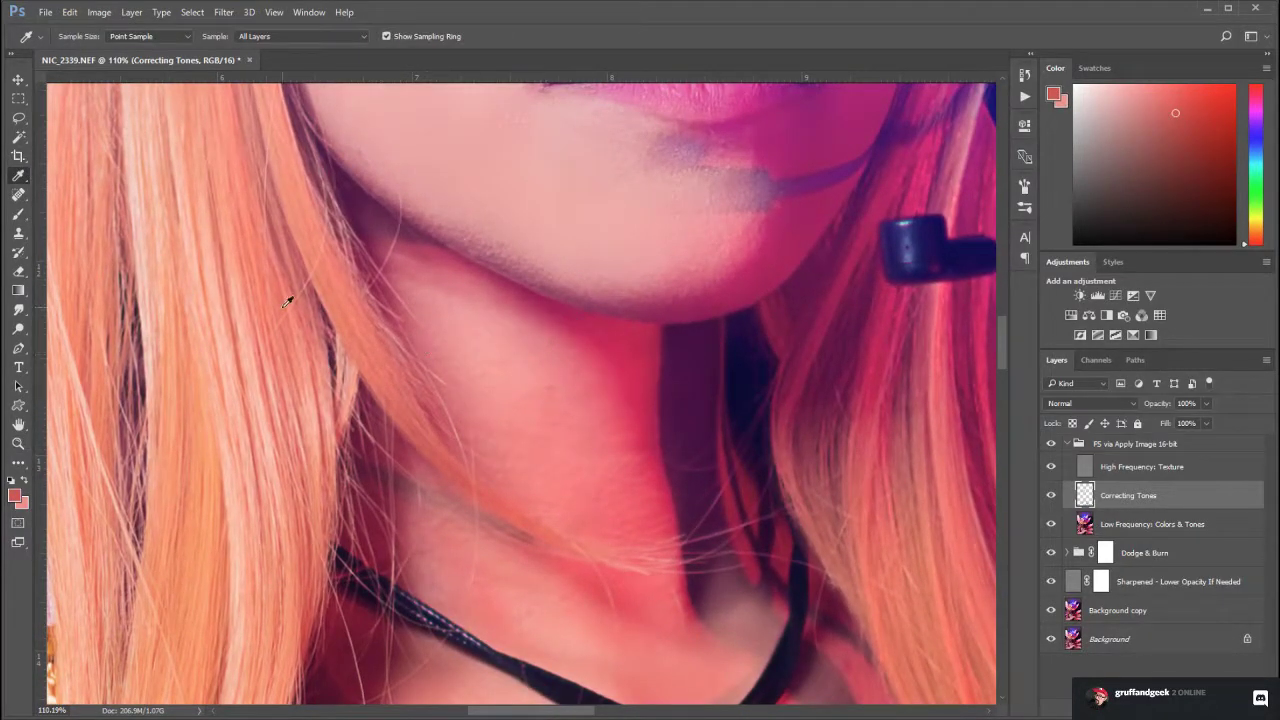
# Sample the skin tone on the neck with the Brush tool for the Correcting Tones layer
pyautogui.click(18, 214)
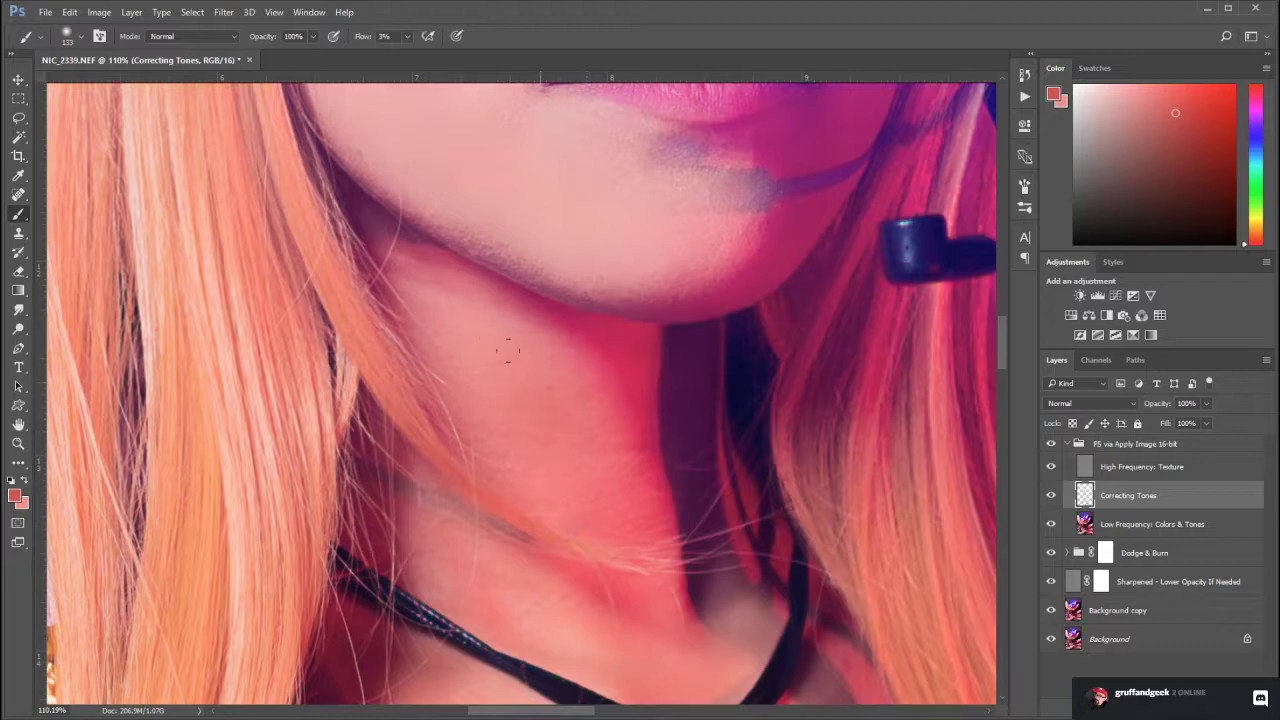
pyautogui.keyDown('alt'); pyautogui.click(471, 348); pyautogui.keyUp('alt')
pyautogui.keyDown('alt'); pyautogui.click(430, 296); pyautogui.keyUp('alt')
pyautogui.moveTo(586, 513); pyautogui.dragTo(558, 340)
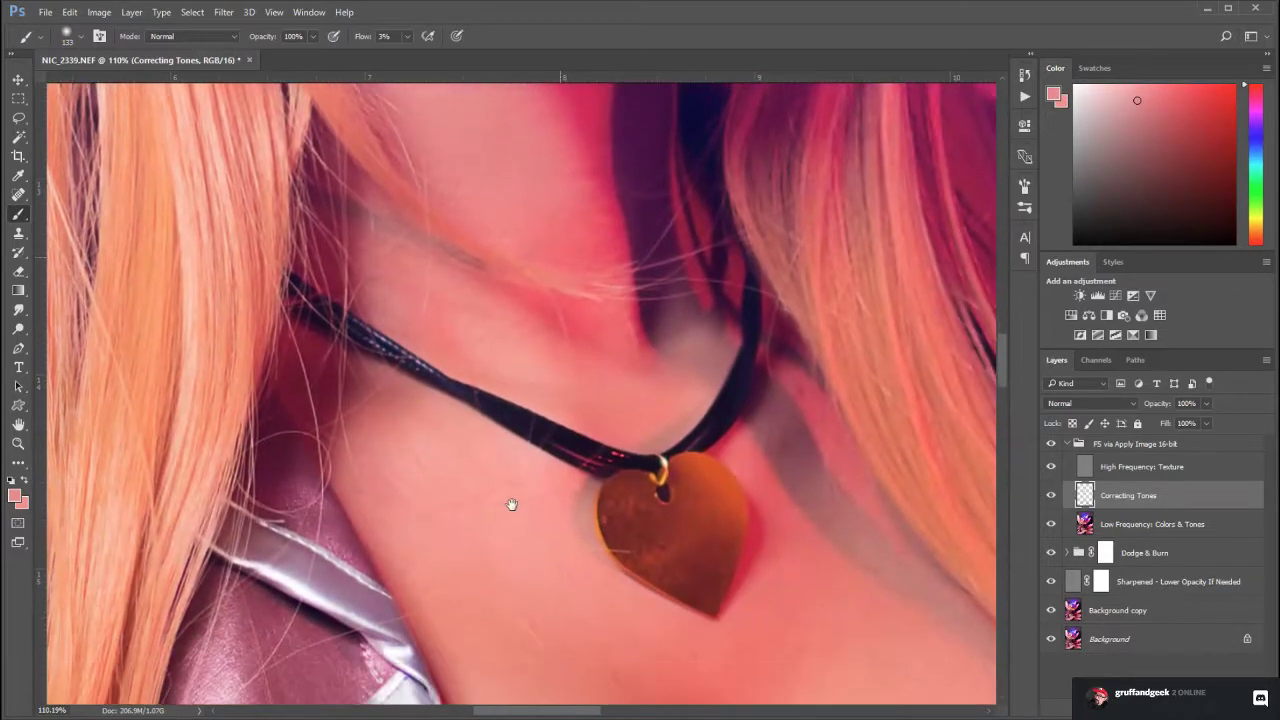
pyautogui.scroll(-10, 604, 568)
pyautogui.hscroll(5, 604, 568)
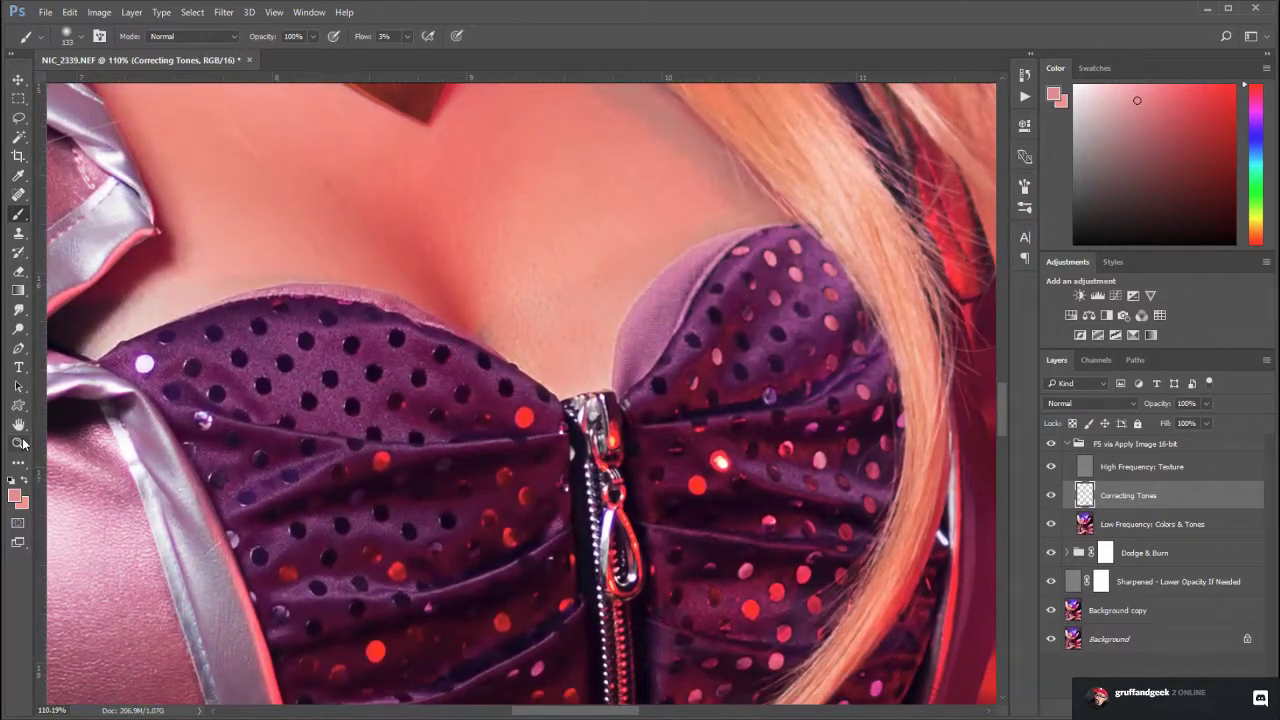
# Collapse the frequency separation group and create the Magic Eyes layer group above it
pyautogui.click(18, 443)
pyautogui.moveTo(610, 464); pyautogui.dragTo(520, 468)
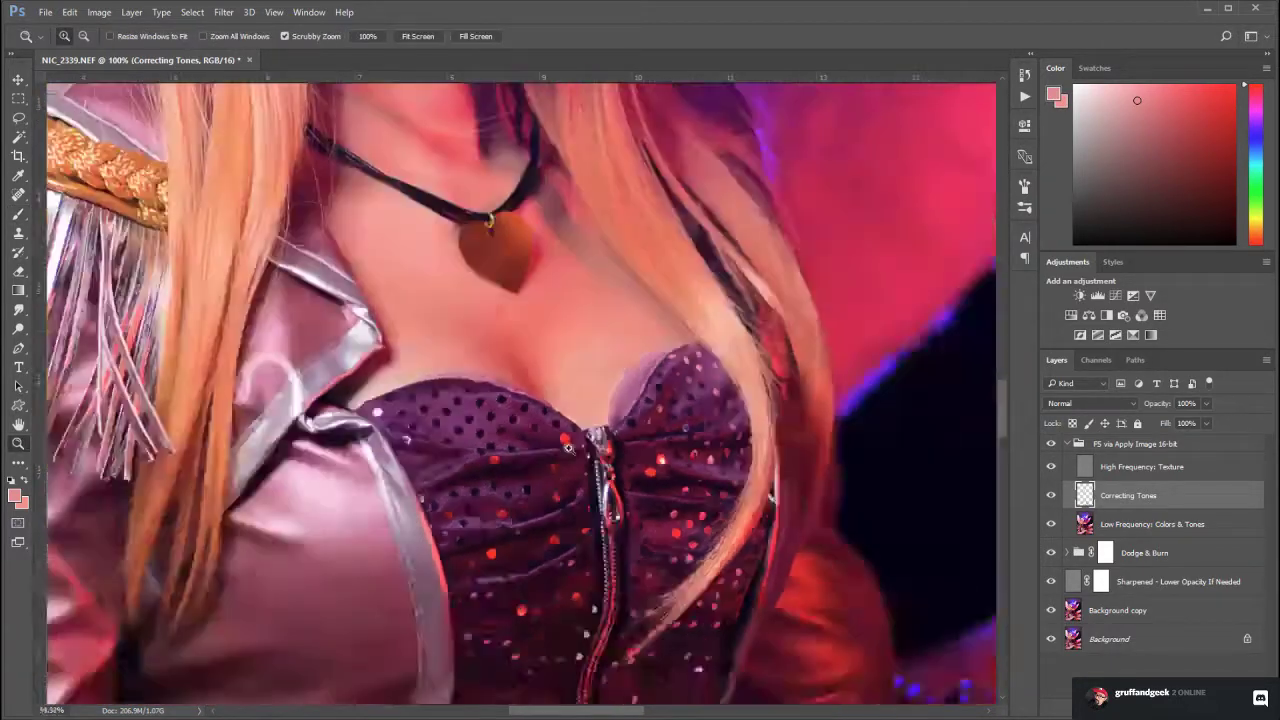
pyautogui.moveTo(774, 491); pyautogui.dragTo(603, 496)
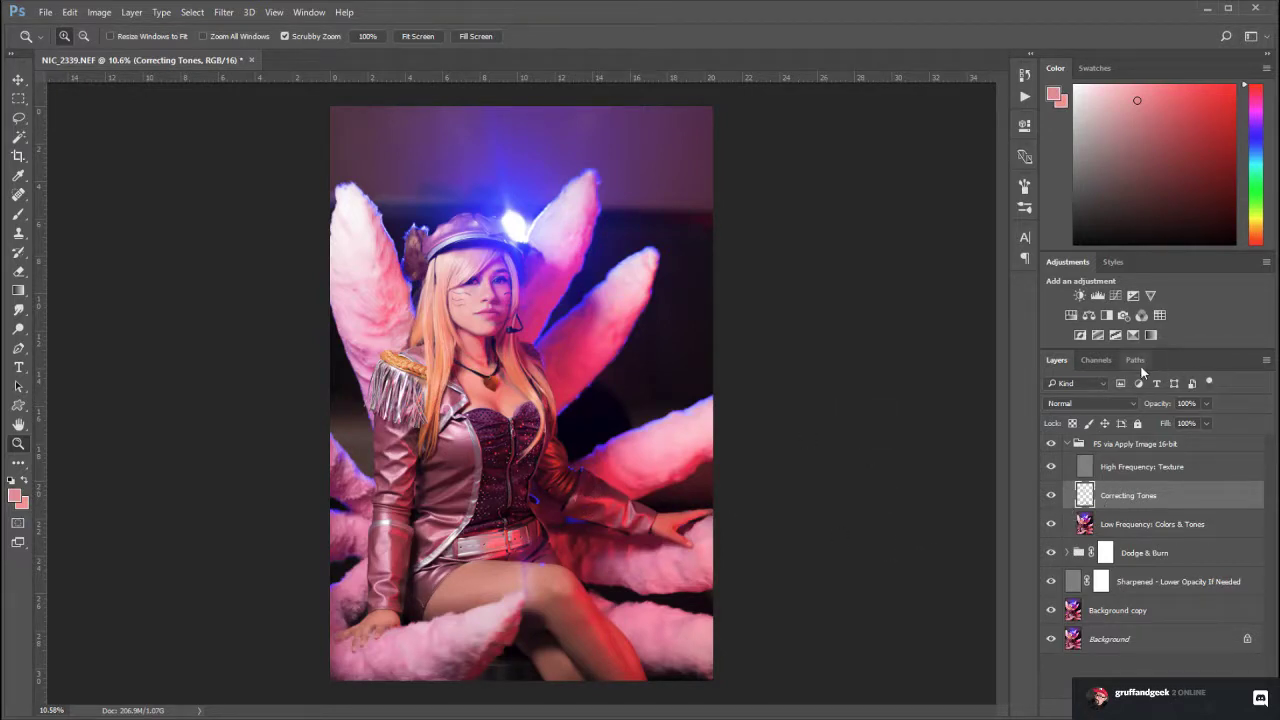
pyautogui.click(1128, 447)
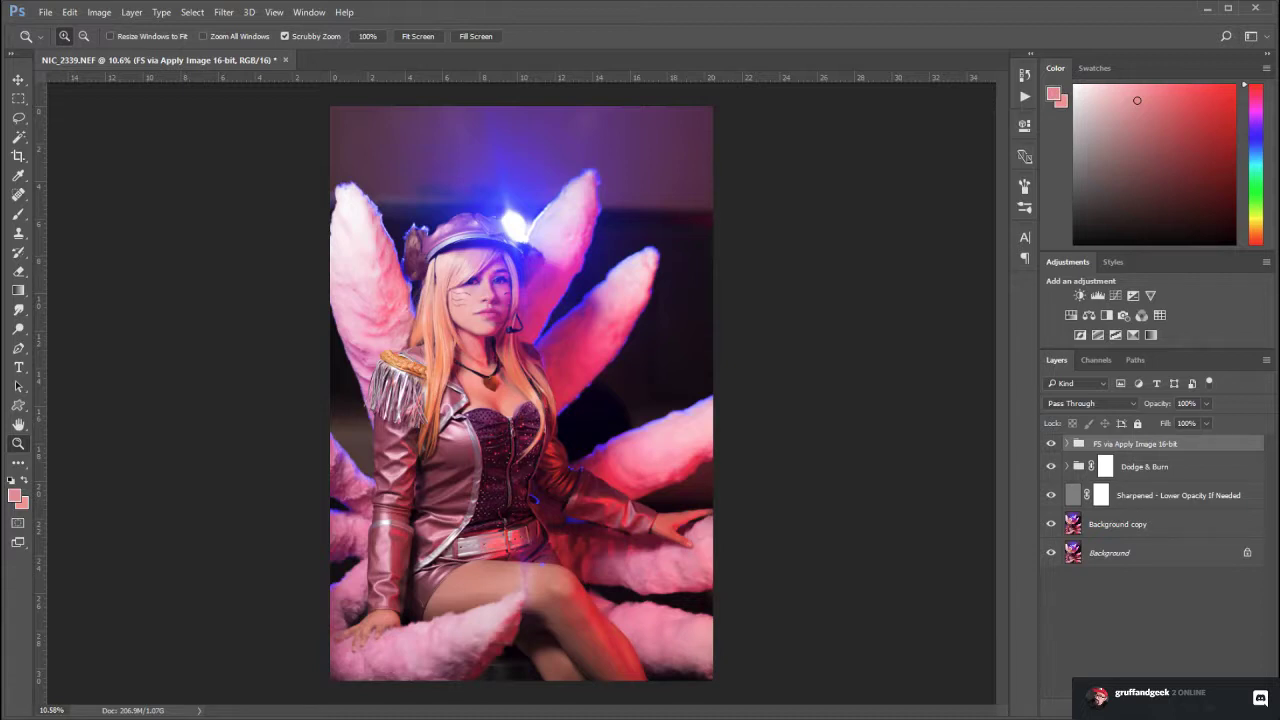
pyautogui.hotkey('ctrl', 'shift', 'alt', 'n')
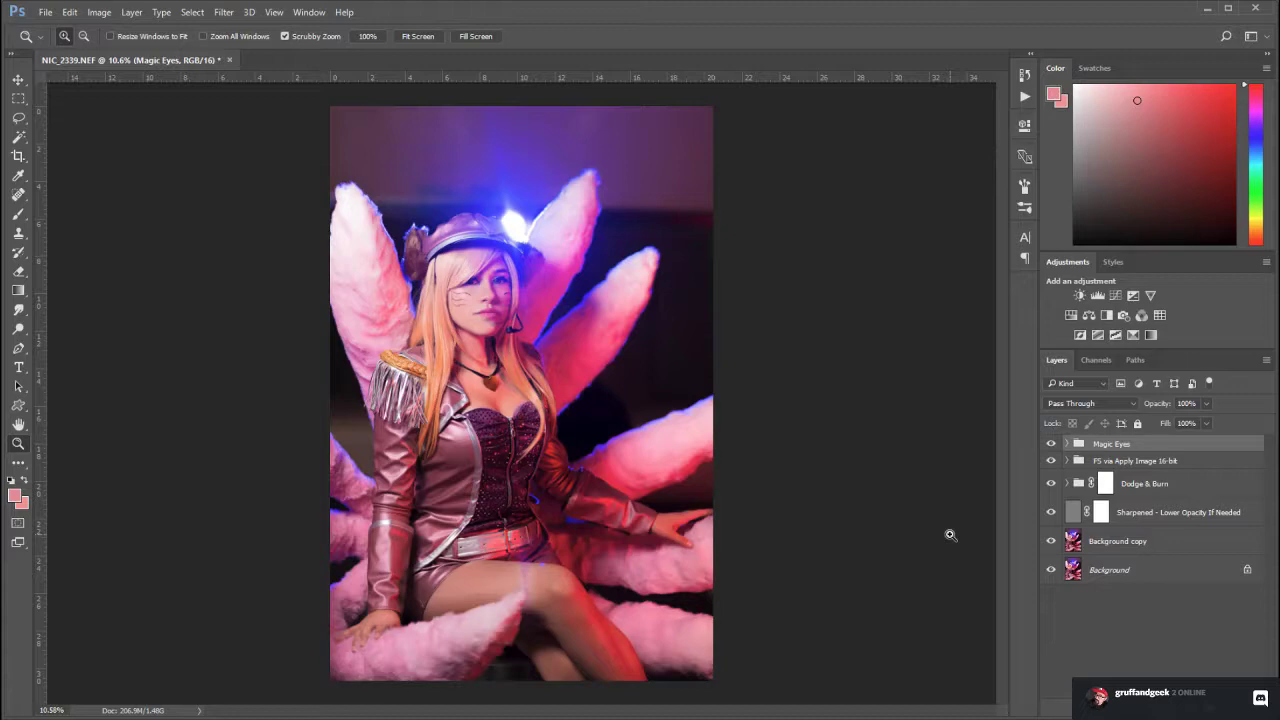
# Expand the Magic Eyes group and select the layer mask of Add Light On Eyeball
pyautogui.moveTo(528, 498); pyautogui.dragTo(512, 407)
pyautogui.moveTo(536, 495); pyautogui.dragTo(568, 398)
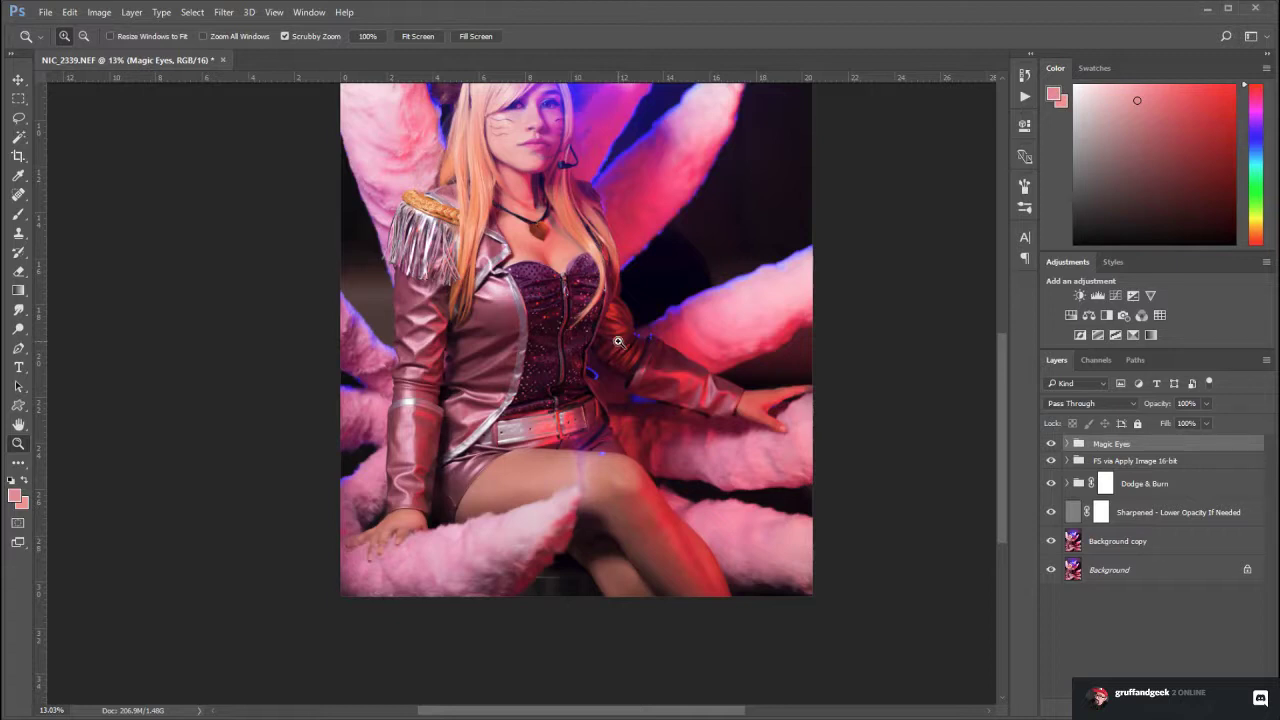
pyautogui.moveTo(610, 228); pyautogui.dragTo(612, 367)
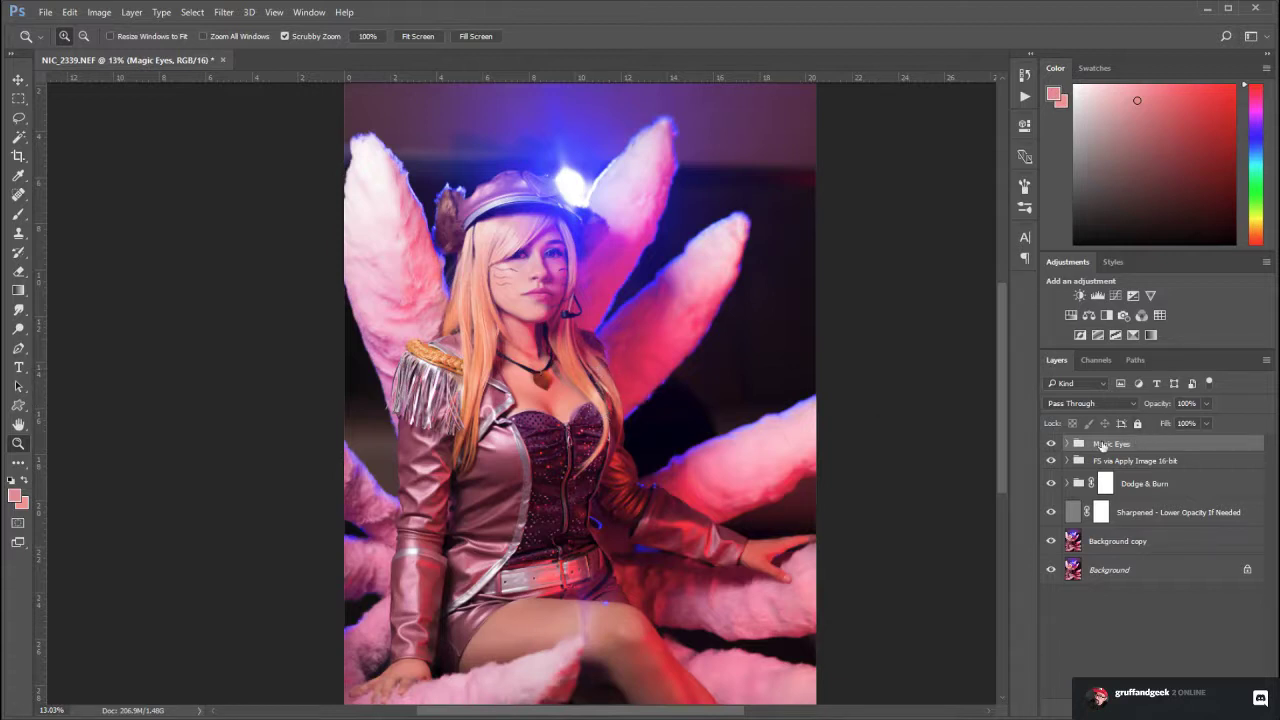
pyautogui.click(1067, 443)
pyautogui.click(1120, 467)
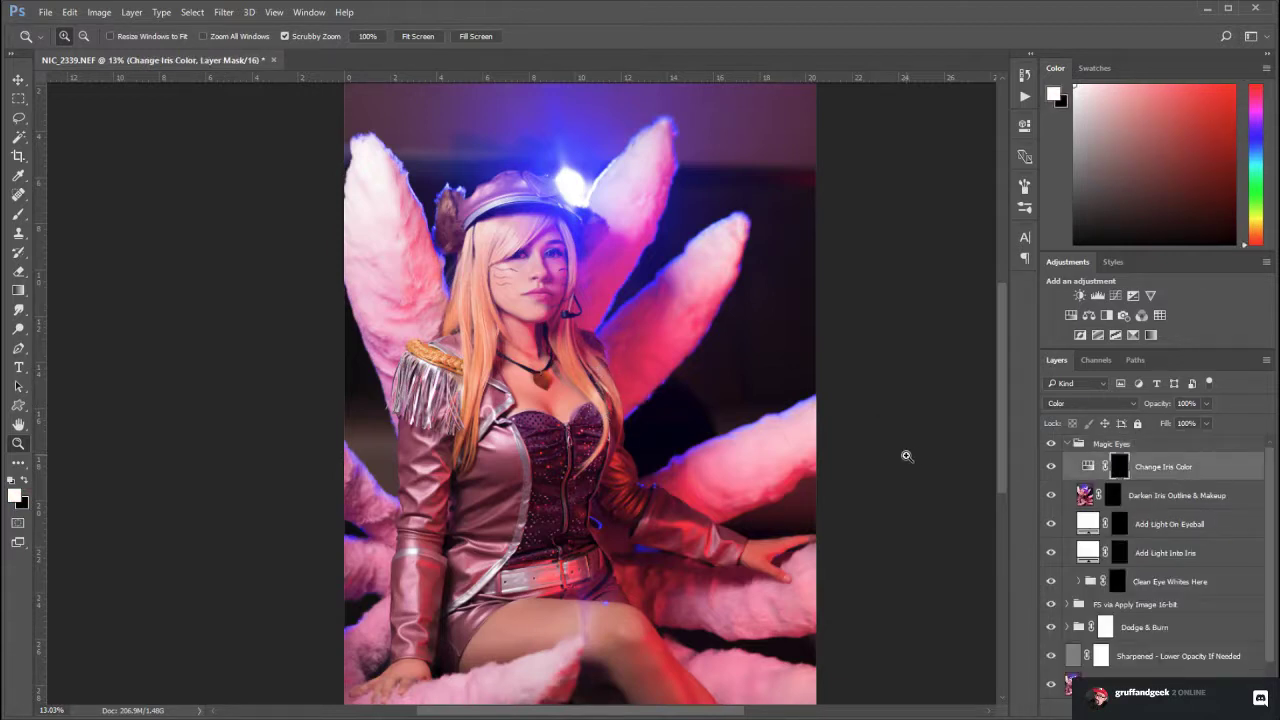
pyautogui.click(1119, 522)
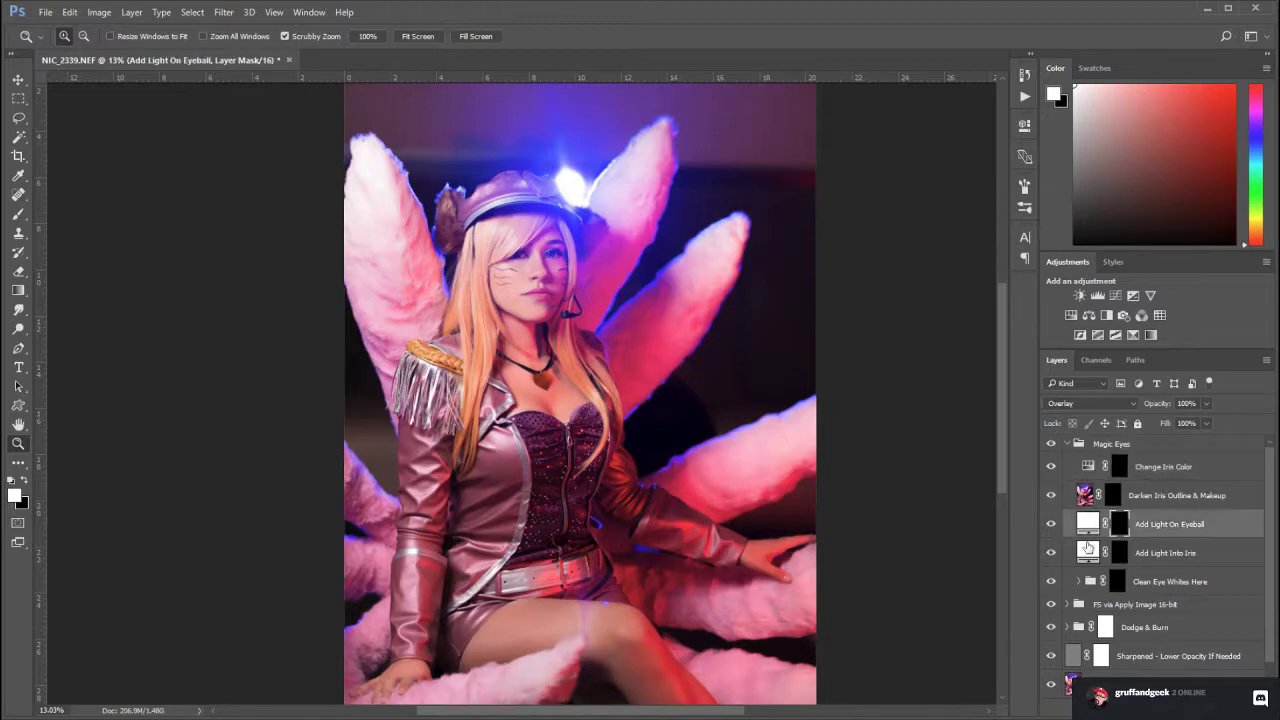
# Brighten both irises by painting white on the Add Light Into Iris mask with a small soft brush at 3% flow
pyautogui.click(523, 221)
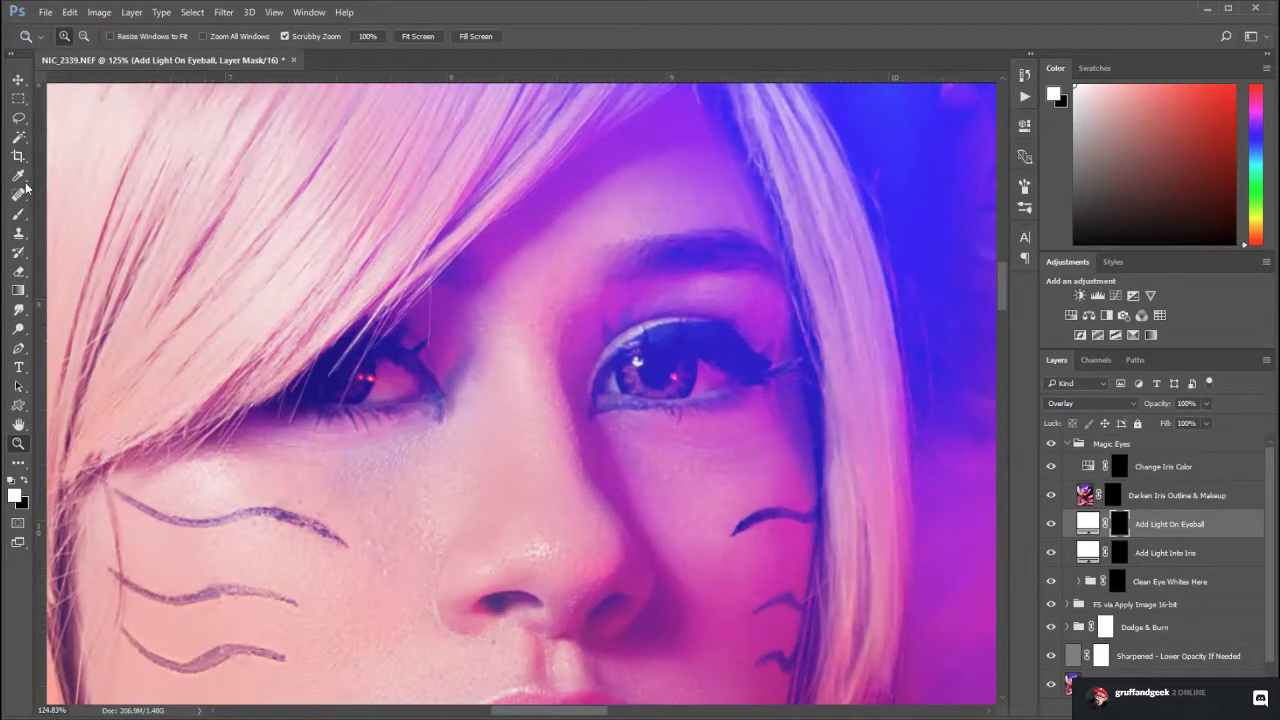
pyautogui.press('b')
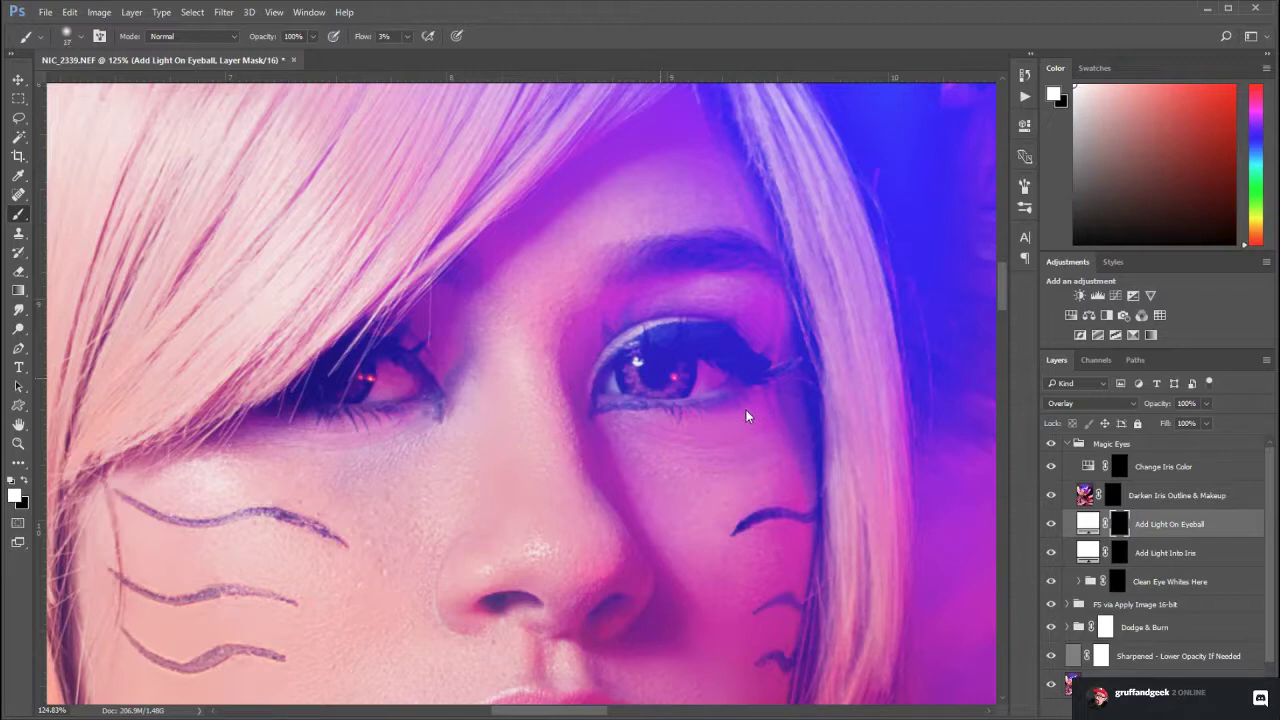
pyautogui.click(18, 446)
pyautogui.click(440, 384)
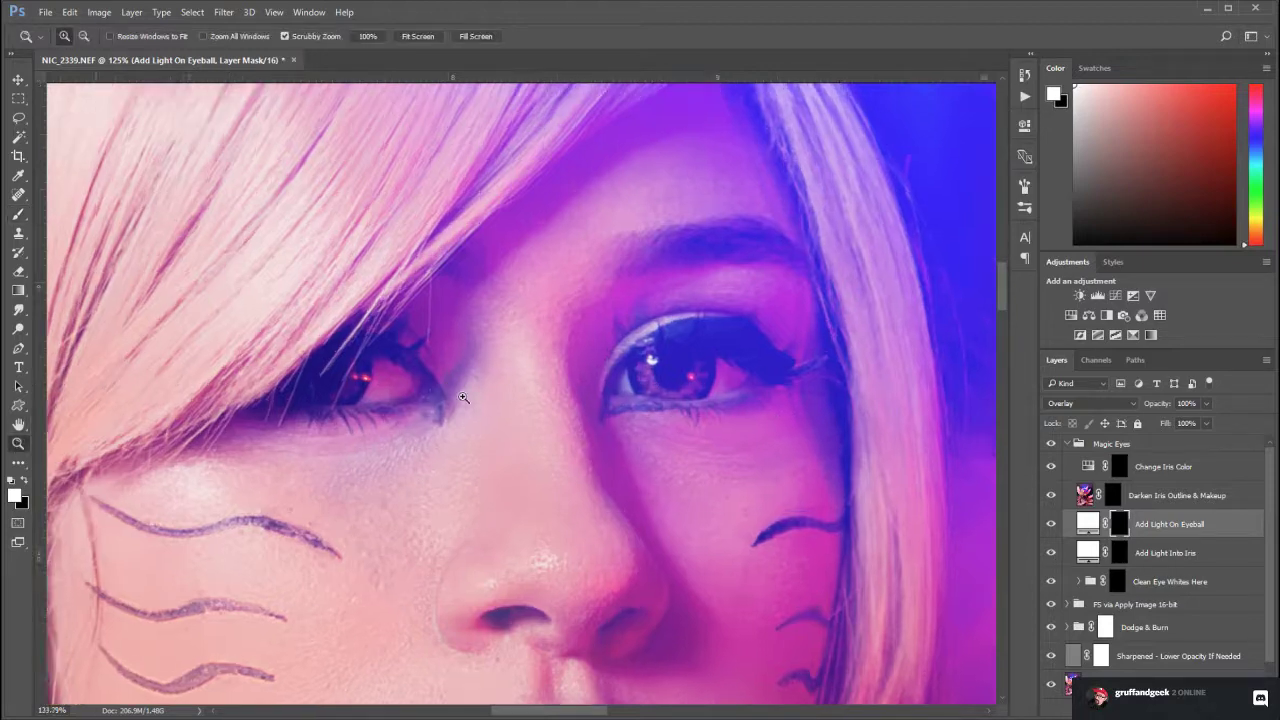
pyautogui.click(18, 215)
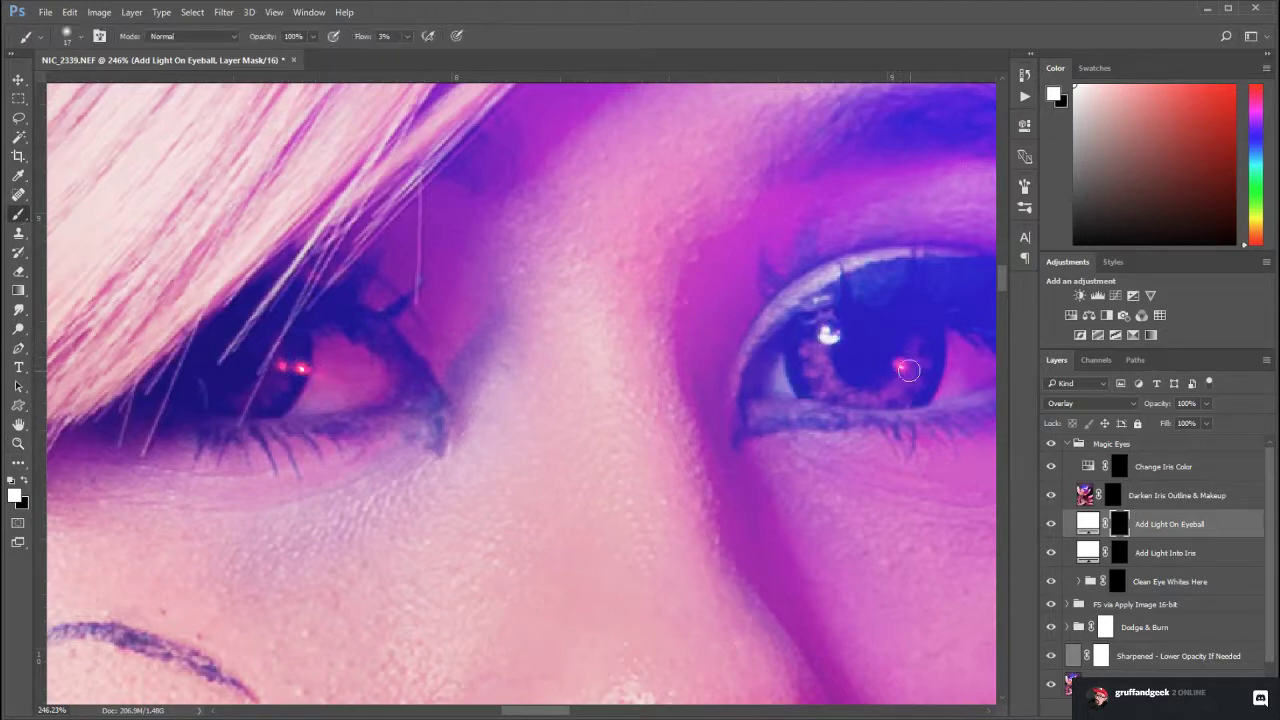
pyautogui.moveTo(934, 379); pyautogui.dragTo(789, 389)
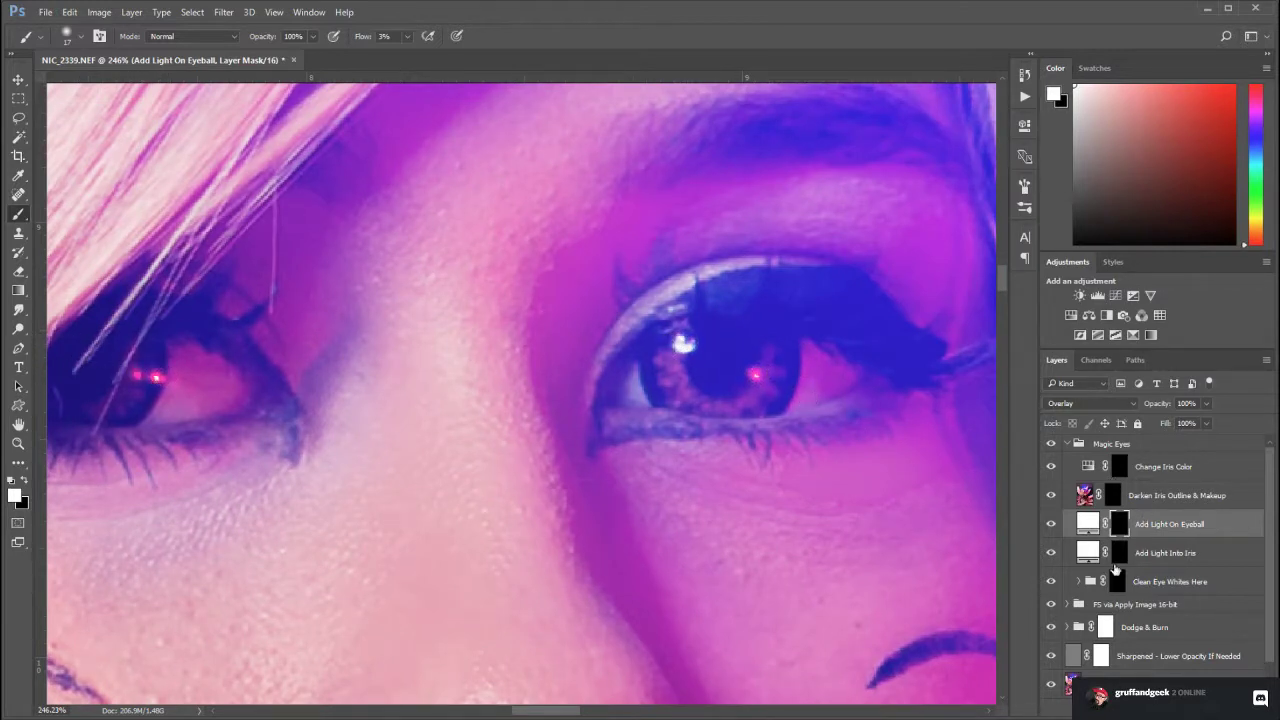
pyautogui.click(1117, 559)
pyautogui.moveTo(772, 391)
pyautogui.mouseDown()
pyautogui.moveTo(770, 349)
pyautogui.moveTo(734, 408)
pyautogui.moveTo(749, 398)
pyautogui.moveTo(694, 405)
pyautogui.moveTo(663, 353)
pyautogui.moveTo(697, 388)
pyautogui.moveTo(766, 380)
pyautogui.moveTo(744, 407)
pyautogui.moveTo(703, 401)
pyautogui.moveTo(677, 366)
pyautogui.moveTo(690, 404)
pyautogui.mouseUp()
pyautogui.moveTo(413, 370); pyautogui.dragTo(551, 360)
pyautogui.moveTo(376, 404); pyautogui.dragTo(377, 417)
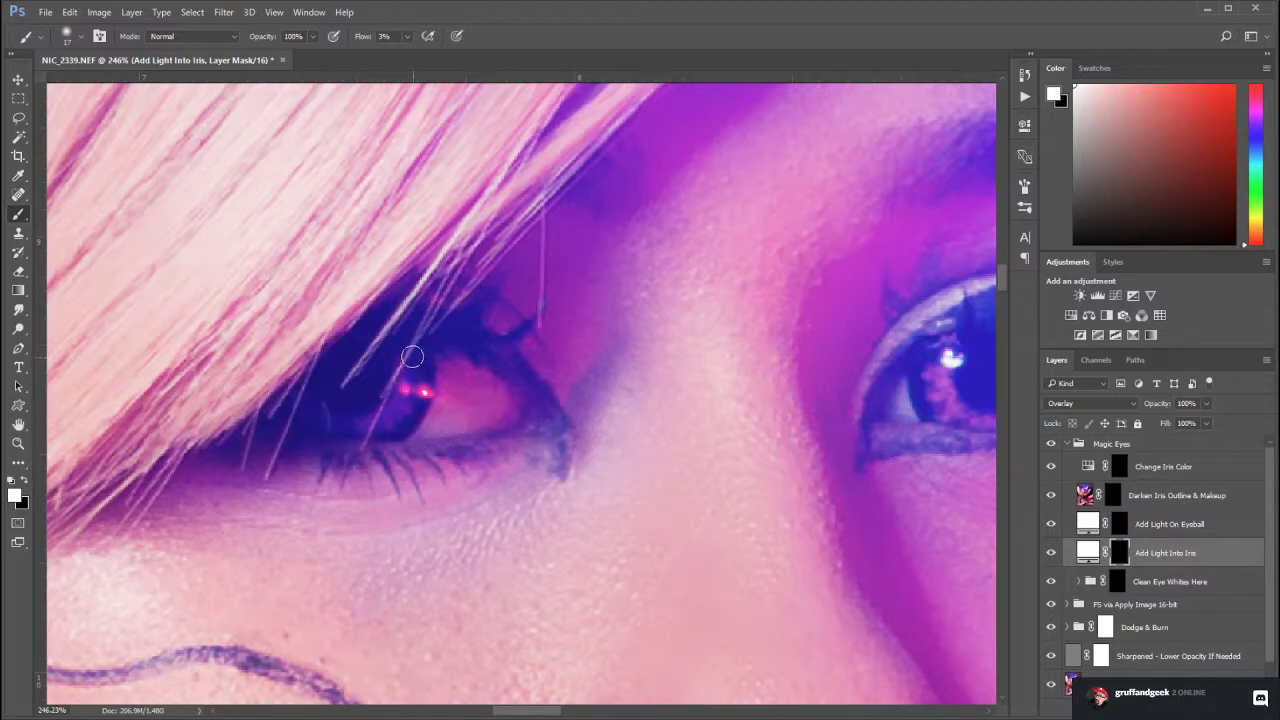
# Select the layer mask of the Darken Iris Outline & Makeup layer
pyautogui.click(24, 481)
pyautogui.click(1157, 584)
pyautogui.click(1158, 524)
pyautogui.click(1111, 497)
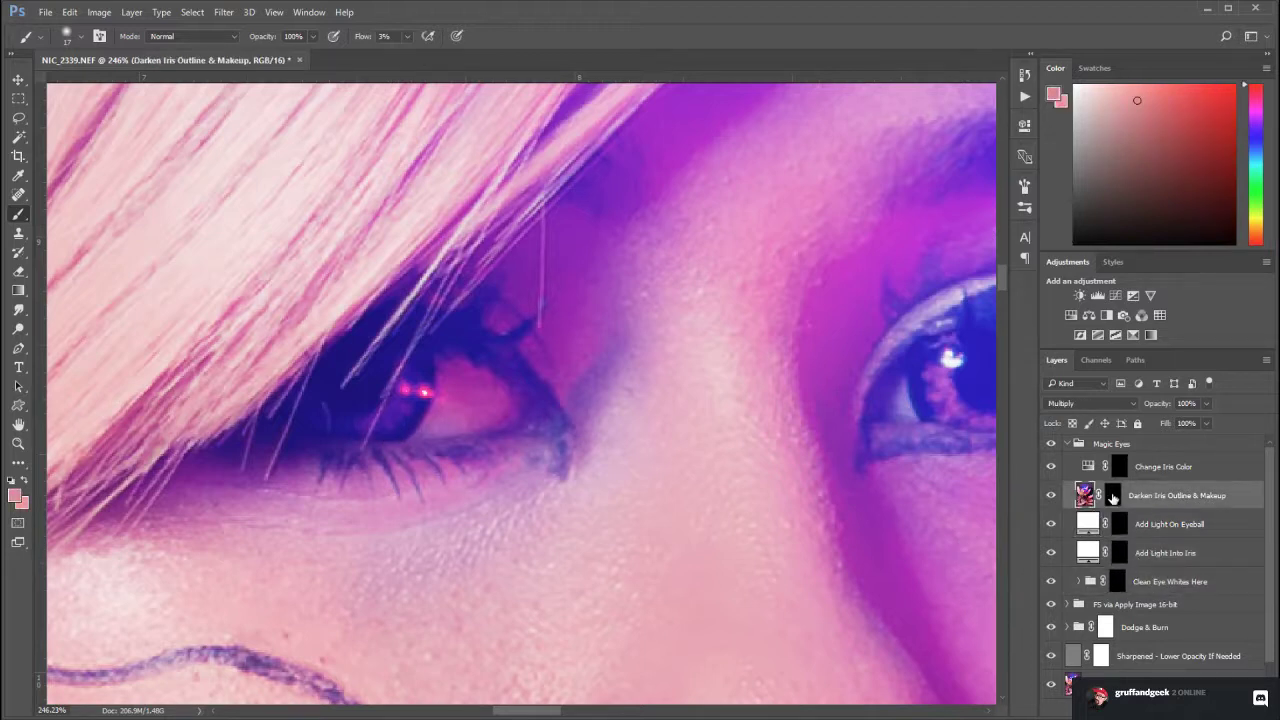
pyautogui.click(1113, 497)
# Darken the lash lines and eyeliner of both eyes by painting white on the Darken Iris Outline & Makeup mask
pyautogui.moveTo(586, 403); pyautogui.dragTo(305, 364)
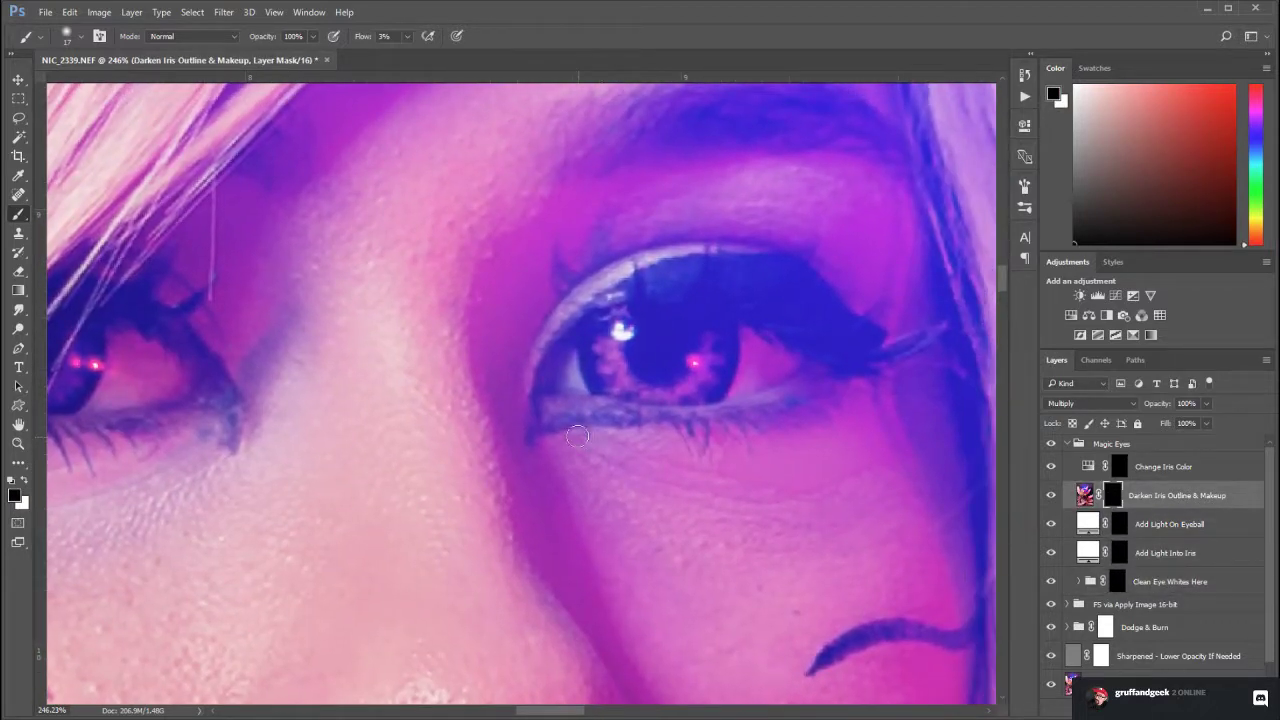
pyautogui.press('[')
pyautogui.press('x')
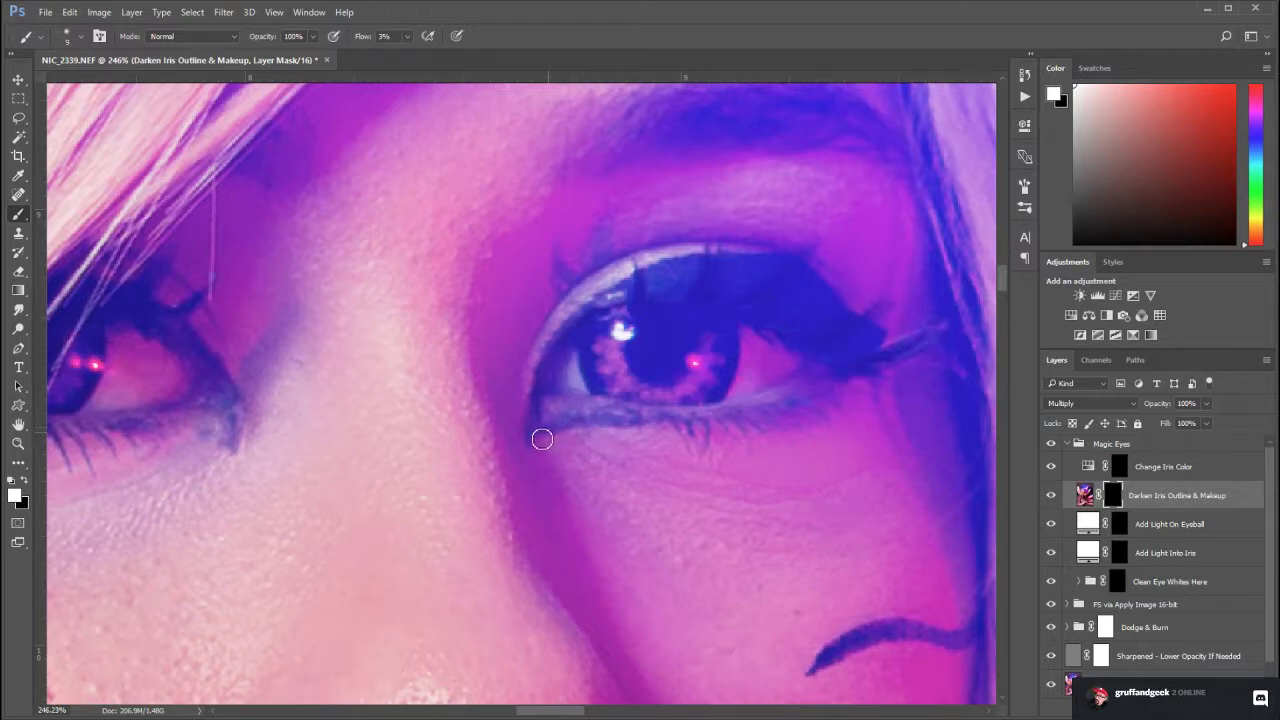
pyautogui.moveTo(542, 422); pyautogui.dragTo(728, 422)
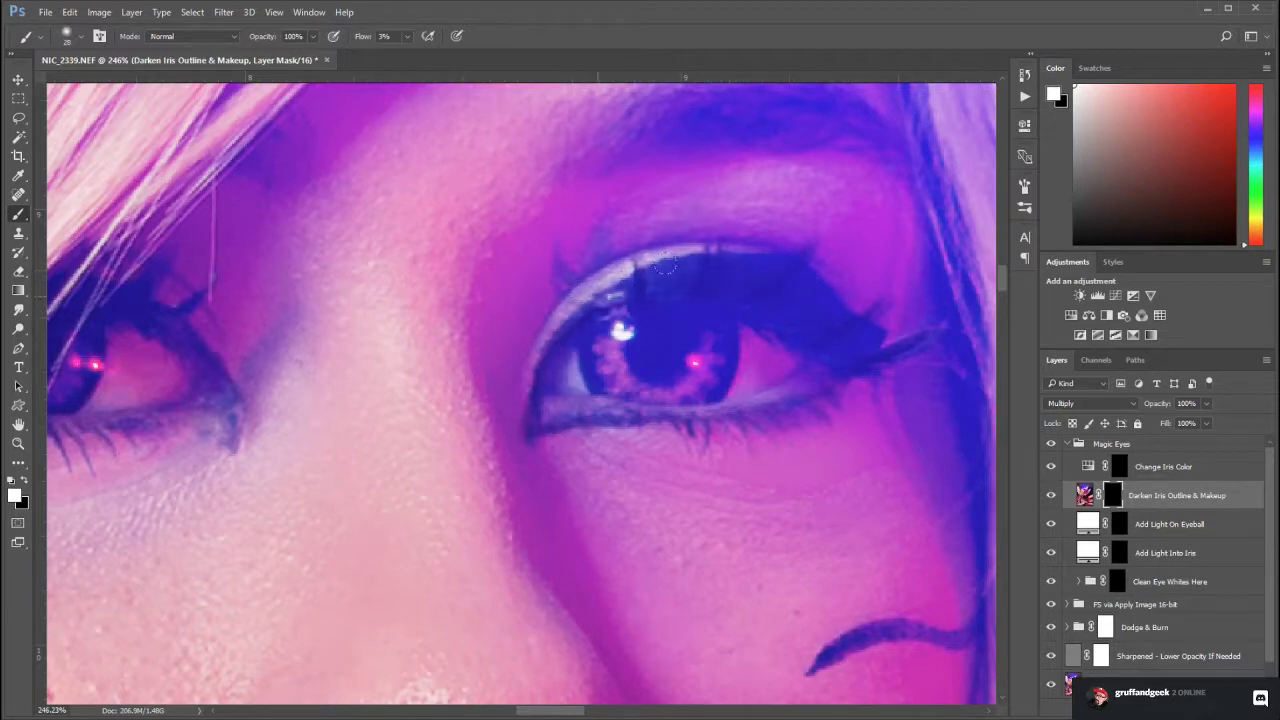
pyautogui.moveTo(329, 450); pyautogui.dragTo(660, 475)
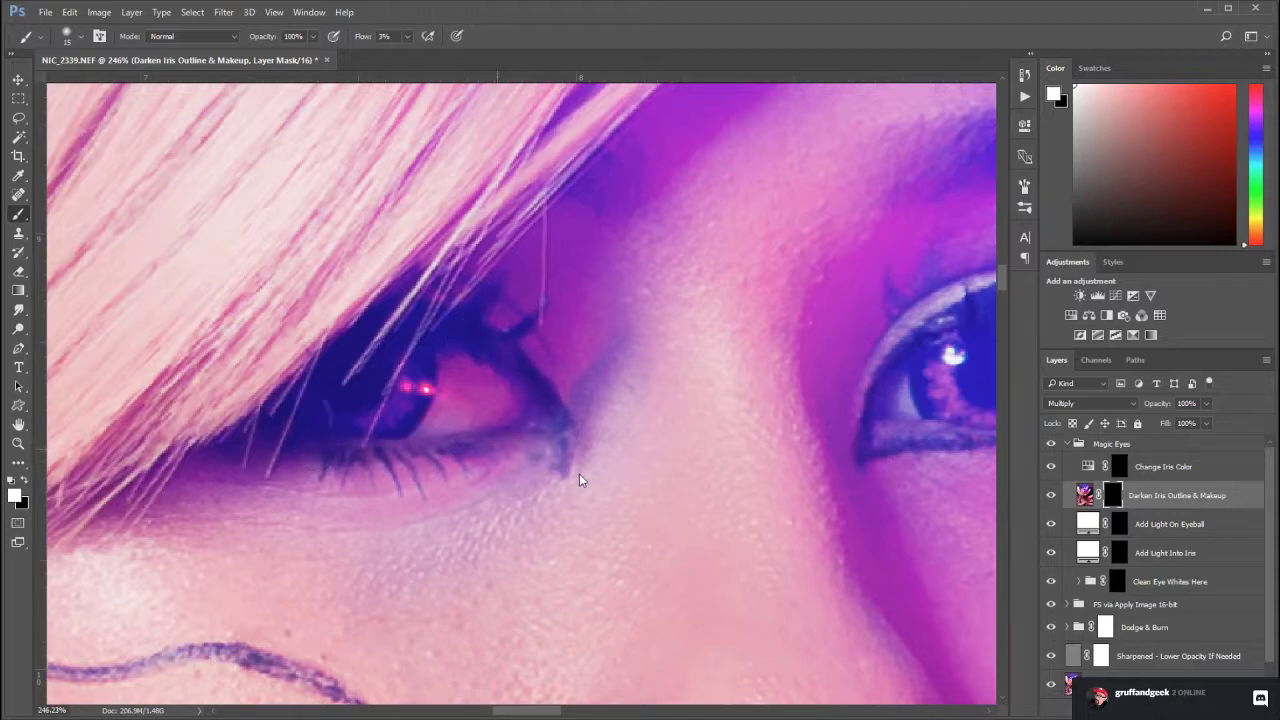
pyautogui.moveTo(333, 467)
pyautogui.mouseDown()
pyautogui.moveTo(369, 452)
pyautogui.moveTo(372, 468)
pyautogui.moveTo(373, 456)
pyautogui.moveTo(398, 462)
pyautogui.moveTo(409, 498)
pyautogui.moveTo(411, 466)
pyautogui.moveTo(426, 490)
pyautogui.moveTo(406, 457)
pyautogui.moveTo(443, 470)
pyautogui.moveTo(460, 451)
pyautogui.moveTo(455, 462)
pyautogui.moveTo(503, 474)
pyautogui.moveTo(535, 439)
pyautogui.moveTo(522, 437)
pyautogui.moveTo(463, 450)
pyautogui.moveTo(530, 438)
pyautogui.moveTo(576, 454)
pyautogui.moveTo(575, 478)
pyautogui.moveTo(554, 412)
pyautogui.moveTo(504, 350)
pyautogui.moveTo(460, 326)
pyautogui.moveTo(501, 356)
pyautogui.moveTo(486, 329)
pyautogui.moveTo(494, 296)
pyautogui.moveTo(494, 309)
pyautogui.moveTo(456, 323)
pyautogui.moveTo(495, 344)
pyautogui.moveTo(433, 405)
pyautogui.moveTo(428, 341)
pyautogui.moveTo(433, 415)
pyautogui.moveTo(416, 439)
pyautogui.moveTo(434, 410)
pyautogui.moveTo(431, 420)
pyautogui.moveTo(374, 372)
pyautogui.mouseUp()
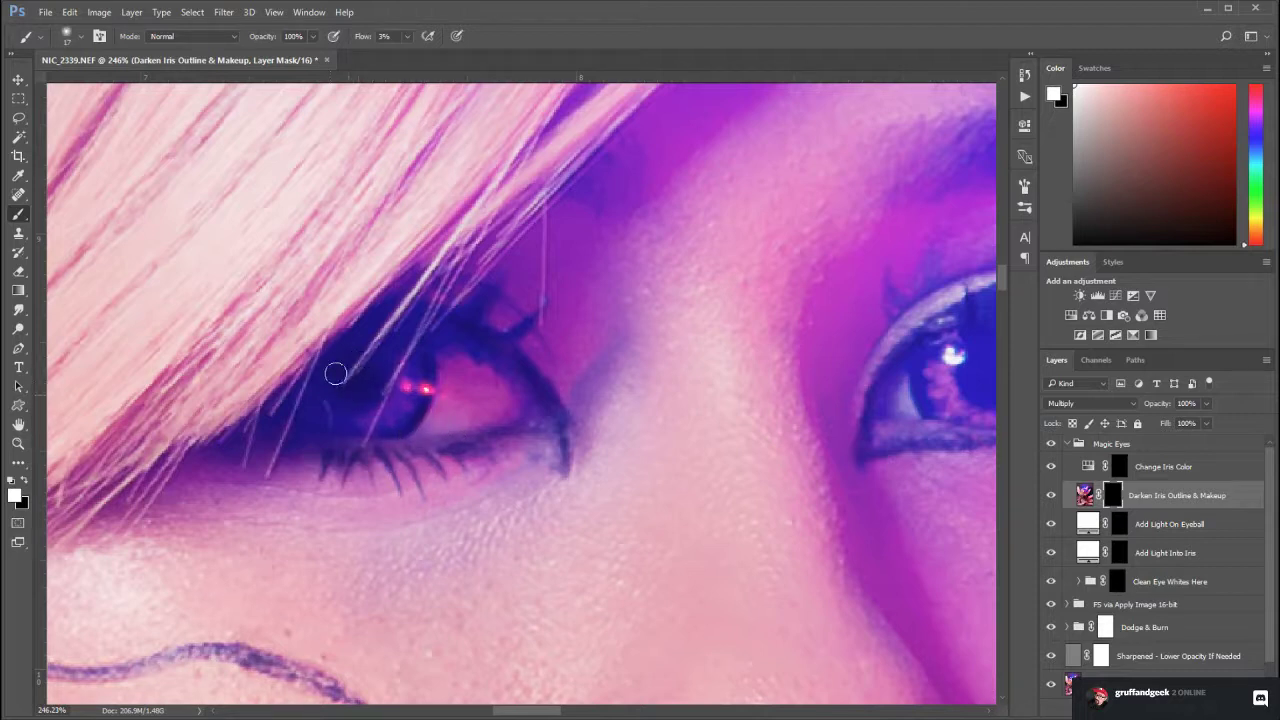
# Paint over the iris outline of the fully visible eye with a smaller brush on the same darkening mask
pyautogui.moveTo(701, 395); pyautogui.dragTo(303, 417)
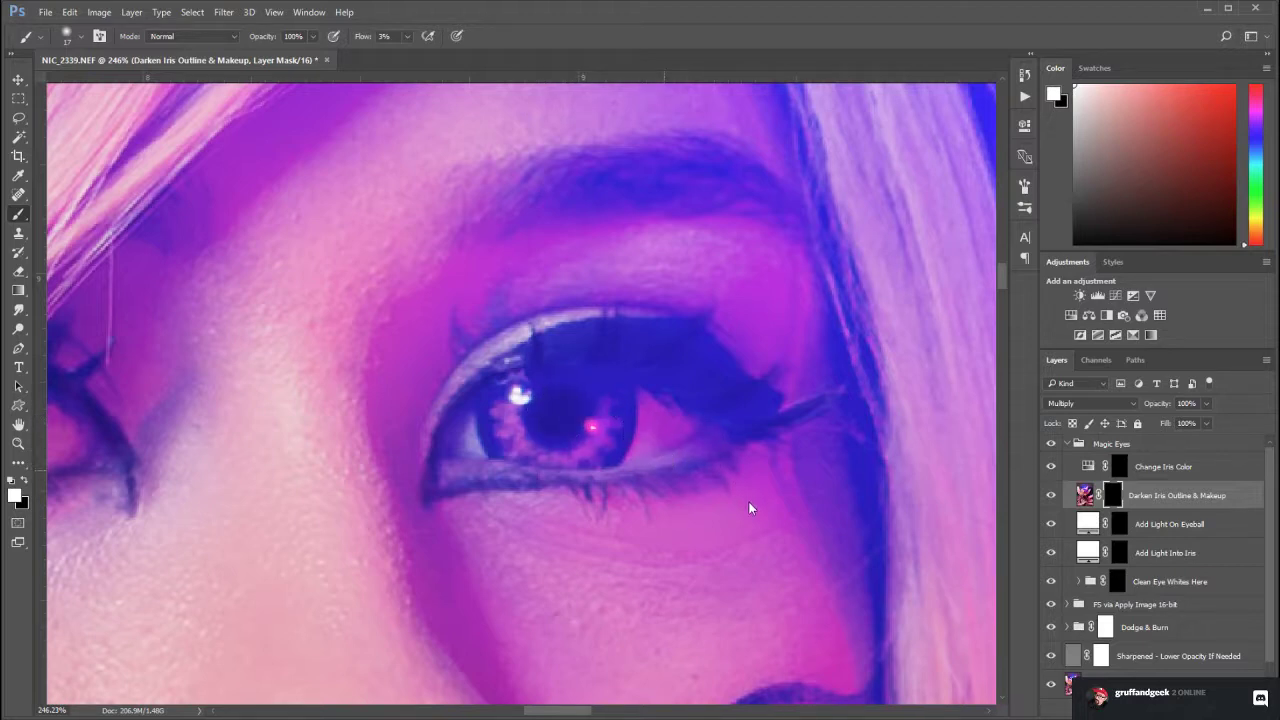
pyautogui.press('[')
pyautogui.press('[')
pyautogui.press('[')
pyautogui.press('[')
pyautogui.press('[')
pyautogui.moveTo(640, 401)
pyautogui.mouseDown()
pyautogui.moveTo(631, 457)
pyautogui.moveTo(634, 434)
pyautogui.moveTo(594, 462)
pyautogui.moveTo(491, 443)
pyautogui.moveTo(483, 403)
pyautogui.moveTo(489, 459)
pyautogui.moveTo(506, 451)
pyautogui.moveTo(489, 414)
pyautogui.moveTo(500, 451)
pyautogui.moveTo(496, 428)
pyautogui.mouseUp()
# View the face at 100% and compare the eyes with and without the Magic Eyes group
pyautogui.doubleClick(19, 447)
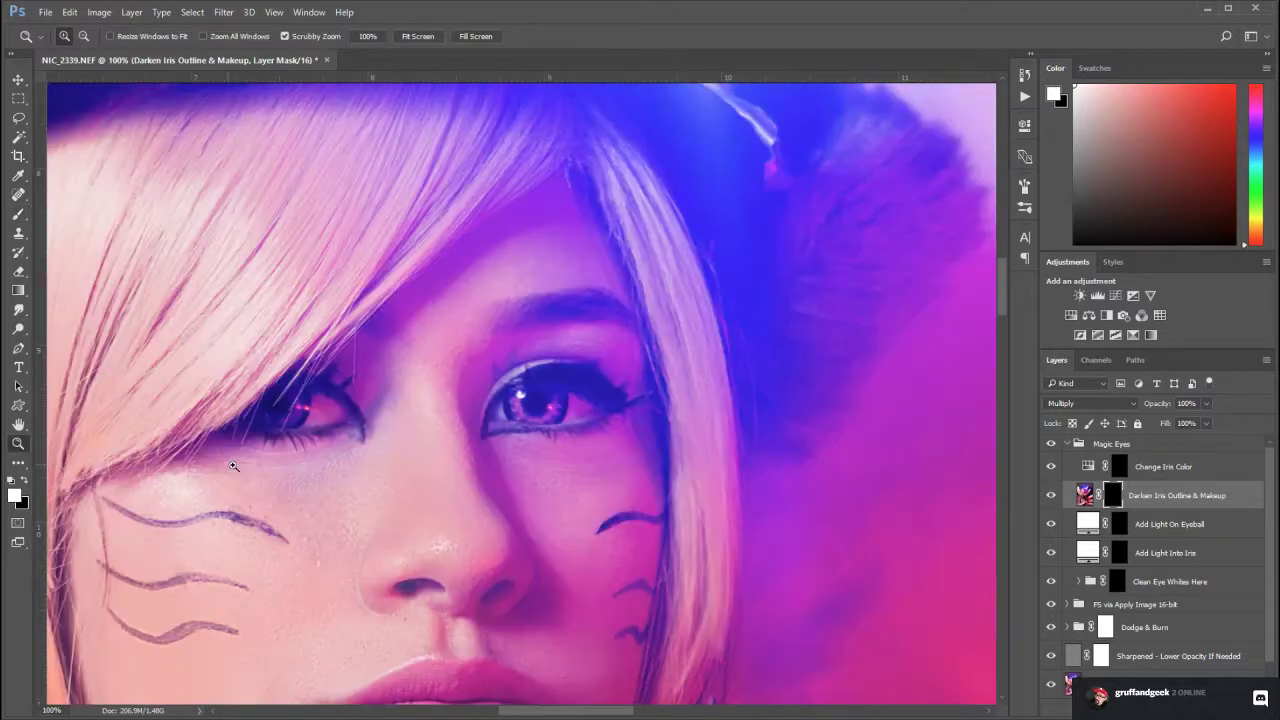
pyautogui.click(1051, 444)
pyautogui.click(1051, 444)
pyautogui.click(1051, 444)
pyautogui.click(1052, 445)
pyautogui.click(1052, 445)
pyautogui.click(1053, 446)
pyautogui.click(1052, 445)
pyautogui.click(1052, 445)
pyautogui.click(1052, 445)
pyautogui.click(1052, 445)
# Darken the lips by painting white on the Darken Iris Outline & Makeup mask with the brush enlarged to 25
pyautogui.moveTo(499, 514); pyautogui.dragTo(476, 355)
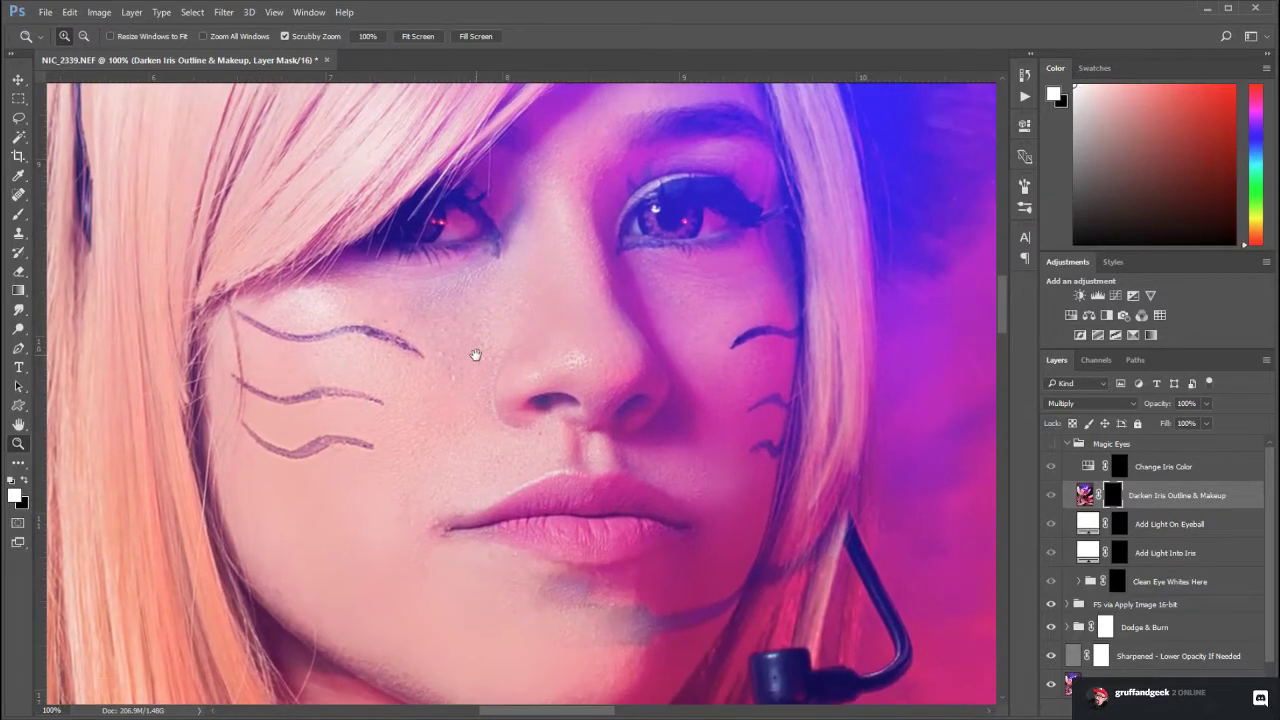
pyautogui.scroll(3, 563, 536)
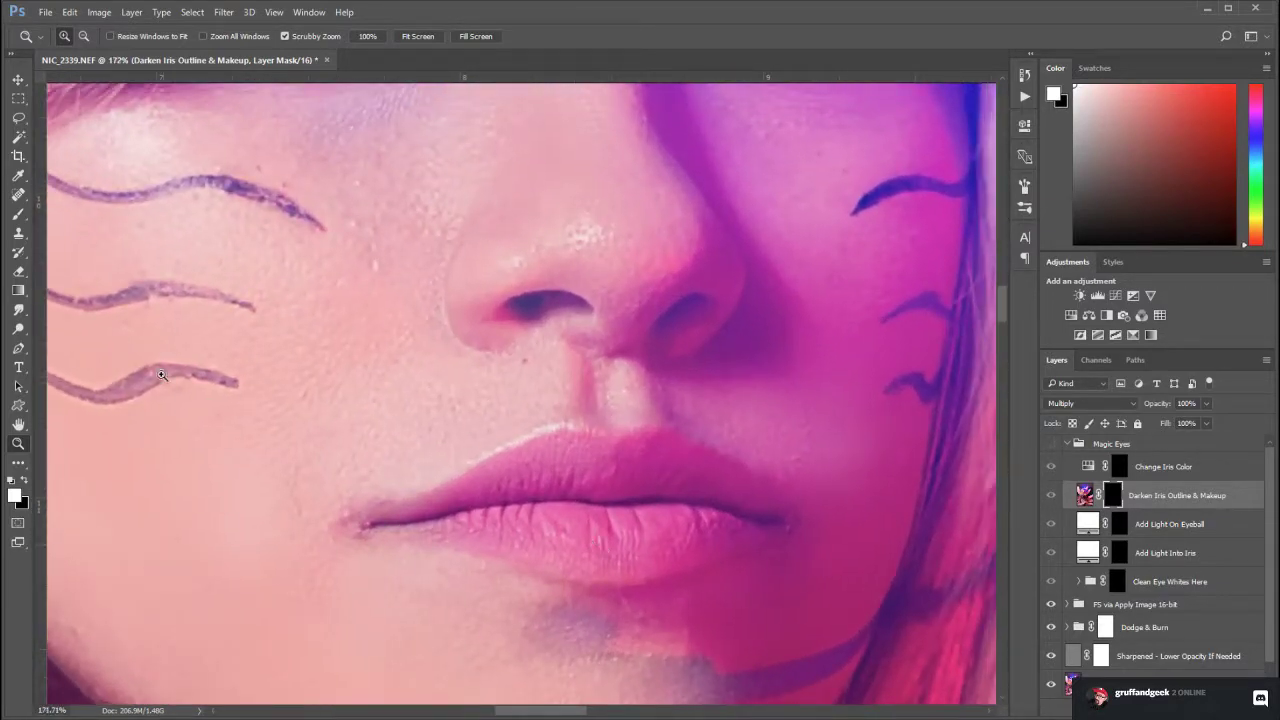
pyautogui.click(20, 214)
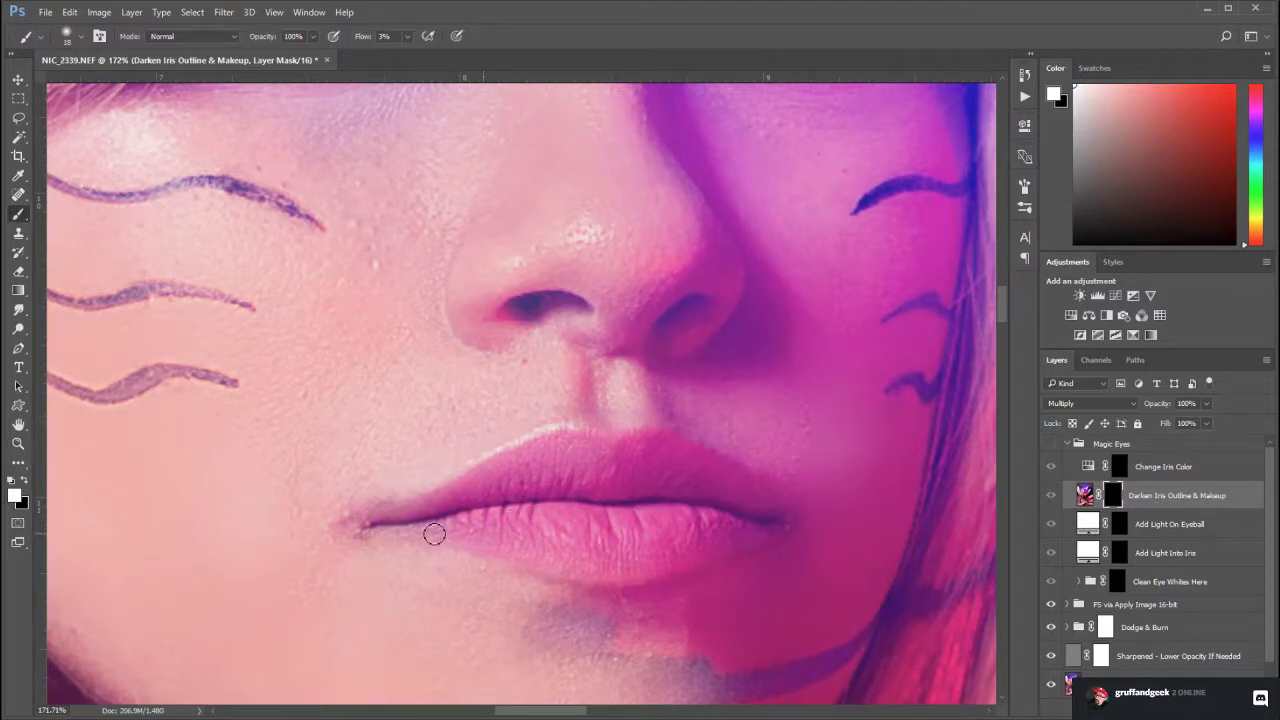
pyautogui.press(']')
pyautogui.press(']')
# Compare the lips with and without the Darken Iris Outline & Makeup layer
pyautogui.click(1052, 495)
pyautogui.click(1052, 495)
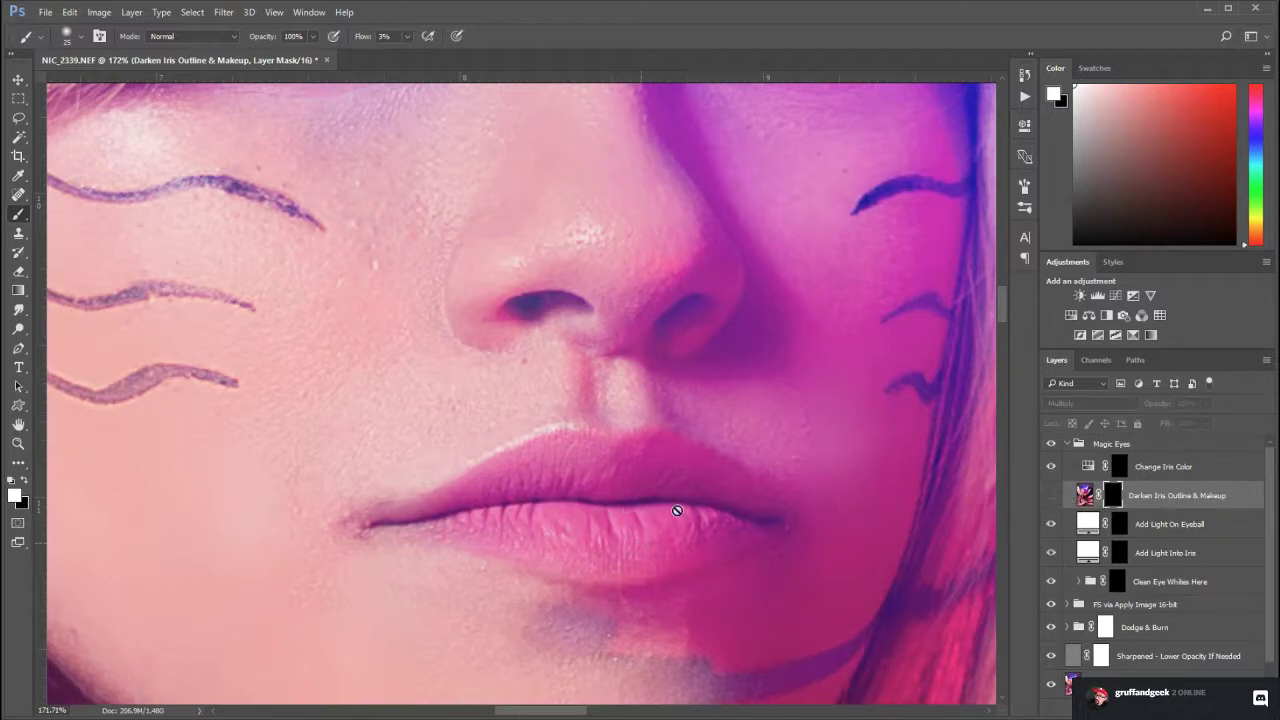
pyautogui.click(1051, 496)
pyautogui.click(1052, 495)
pyautogui.click(1052, 495)
pyautogui.click(1052, 496)
pyautogui.click(1052, 496)
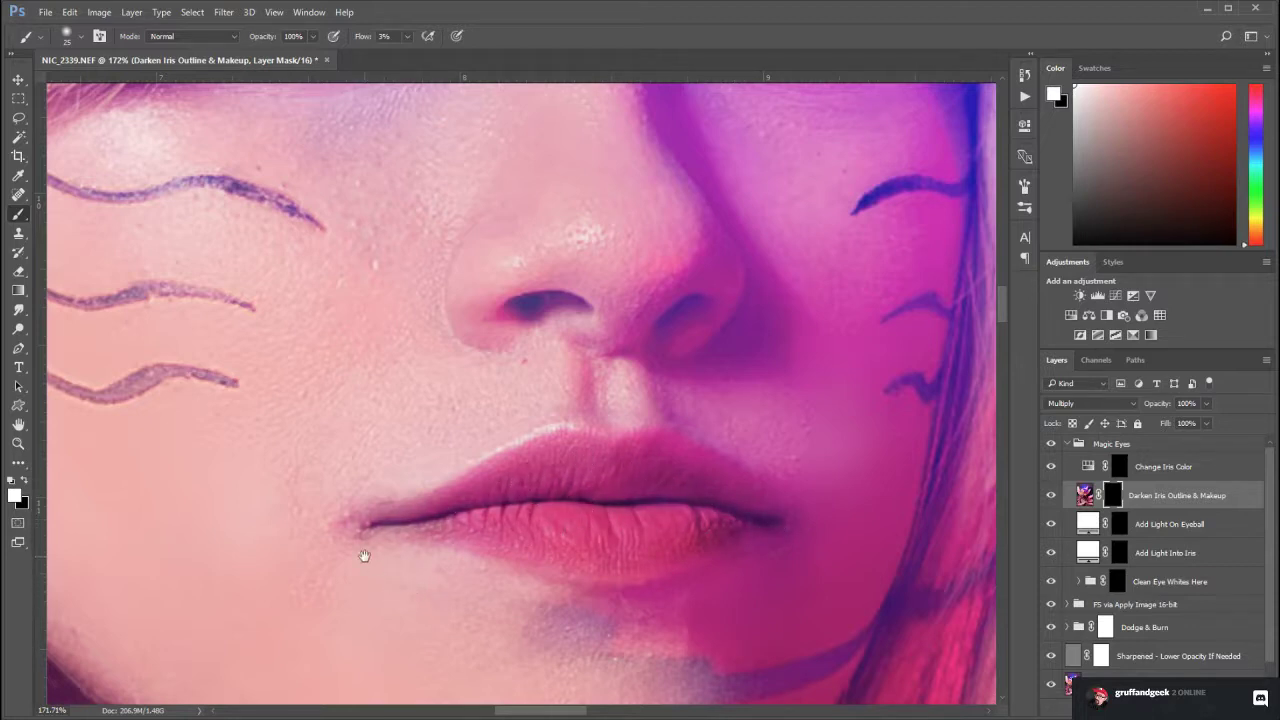
# Darken the three painted whisker lines on the lighter cheek through the makeup mask, using a size 10 brush
pyautogui.moveTo(364, 556)
pyautogui.mouseDown()
pyautogui.moveTo(589, 586)
pyautogui.moveTo(666, 669)
pyautogui.moveTo(600, 591)
pyautogui.moveTo(494, 629)
pyautogui.moveTo(444, 664)
pyautogui.mouseUp()
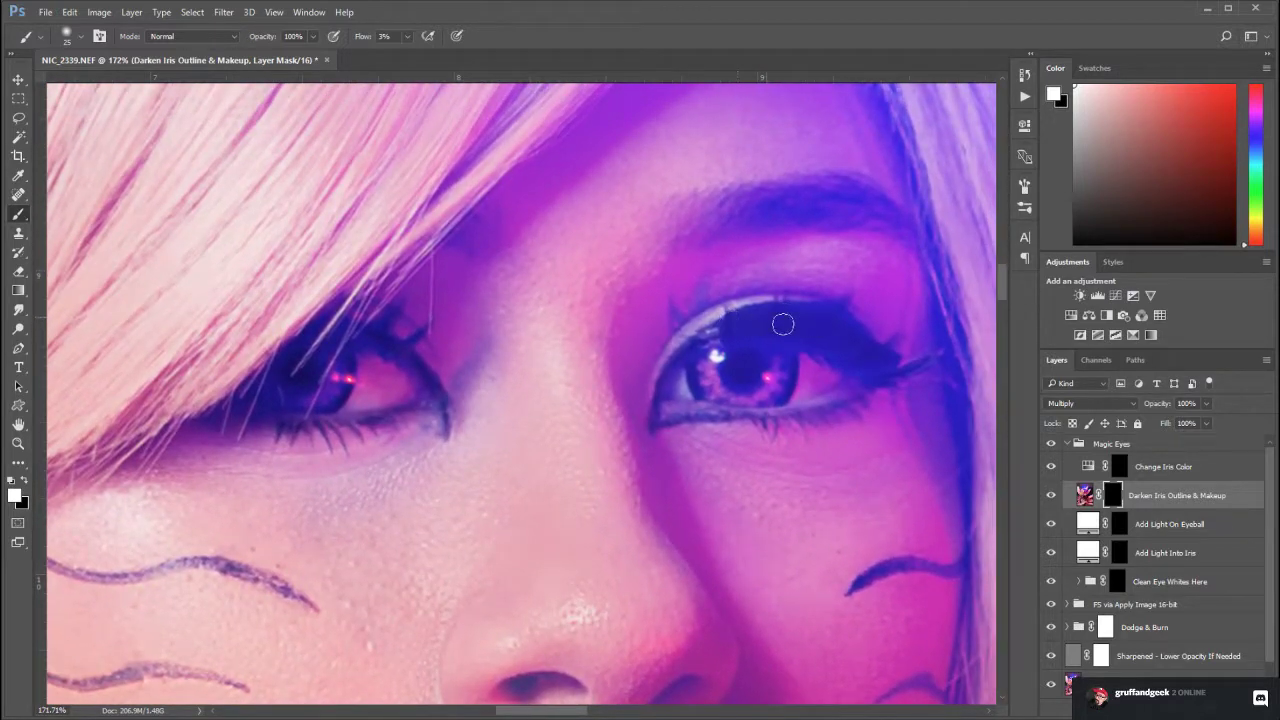
pyautogui.moveTo(442, 518)
pyautogui.mouseDown()
pyautogui.moveTo(720, 406)
pyautogui.moveTo(706, 348)
pyautogui.mouseUp()
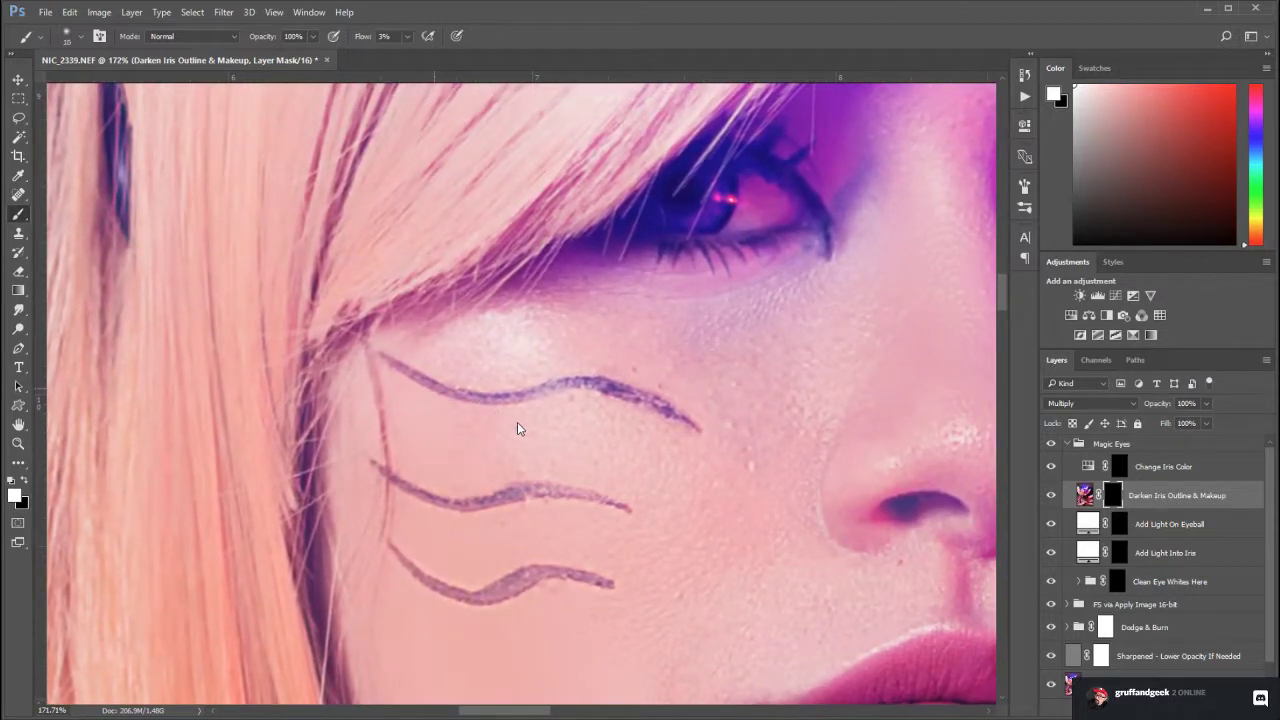
pyautogui.press('[')
pyautogui.press('[')
pyautogui.press('[')
pyautogui.press('[')
pyautogui.press('[')
pyautogui.moveTo(429, 386)
pyautogui.mouseDown()
pyautogui.moveTo(399, 372)
pyautogui.moveTo(473, 404)
pyautogui.moveTo(446, 399)
pyautogui.moveTo(623, 395)
pyautogui.moveTo(594, 394)
pyautogui.moveTo(652, 404)
pyautogui.moveTo(630, 398)
pyautogui.moveTo(705, 436)
pyautogui.moveTo(608, 395)
pyautogui.moveTo(499, 410)
pyautogui.moveTo(394, 366)
pyautogui.mouseUp()
pyautogui.moveTo(407, 498)
pyautogui.mouseDown()
pyautogui.moveTo(388, 473)
pyautogui.moveTo(434, 506)
pyautogui.moveTo(497, 514)
pyautogui.moveTo(531, 498)
pyautogui.moveTo(486, 509)
pyautogui.moveTo(557, 497)
pyautogui.moveTo(636, 515)
pyautogui.moveTo(529, 497)
pyautogui.moveTo(600, 503)
pyautogui.moveTo(494, 508)
pyautogui.moveTo(594, 506)
pyautogui.moveTo(551, 499)
pyautogui.mouseUp()
pyautogui.moveTo(396, 557)
pyautogui.mouseDown()
pyautogui.moveTo(480, 603)
pyautogui.moveTo(546, 578)
pyautogui.moveTo(512, 587)
pyautogui.moveTo(528, 596)
pyautogui.moveTo(547, 579)
pyautogui.moveTo(507, 591)
pyautogui.moveTo(569, 578)
pyautogui.moveTo(613, 590)
pyautogui.moveTo(559, 579)
pyautogui.moveTo(478, 603)
pyautogui.moveTo(411, 570)
pyautogui.moveTo(451, 598)
pyautogui.moveTo(540, 580)
pyautogui.moveTo(507, 598)
pyautogui.moveTo(601, 587)
pyautogui.moveTo(531, 583)
pyautogui.moveTo(484, 604)
pyautogui.moveTo(517, 590)
pyautogui.moveTo(471, 601)
pyautogui.moveTo(402, 562)
pyautogui.moveTo(455, 594)
pyautogui.moveTo(610, 576)
pyautogui.mouseUp()
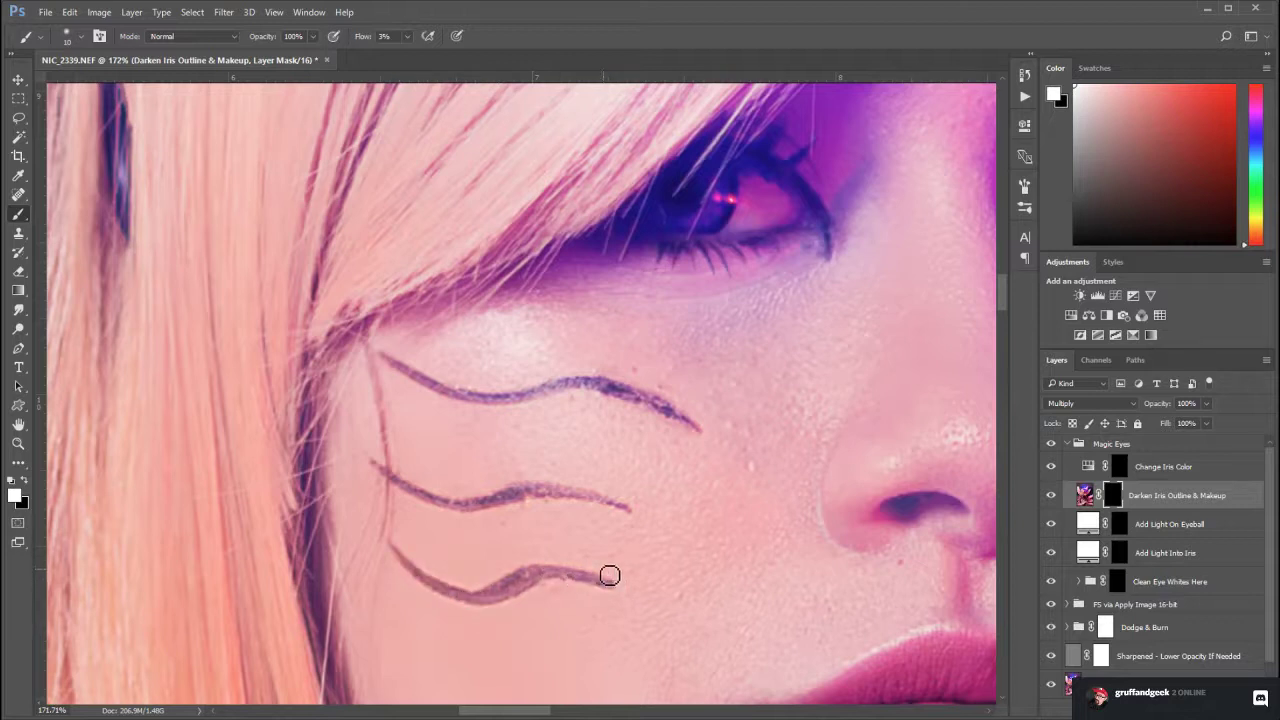
# Undo the last change and darken the middle whisker line on the opposite, magenta-lit cheek through the makeup mask
pyautogui.moveTo(809, 541); pyautogui.dragTo(331, 323)
pyautogui.moveTo(823, 374)
pyautogui.mouseDown()
pyautogui.moveTo(674, 383)
pyautogui.moveTo(521, 478)
pyautogui.moveTo(549, 471)
pyautogui.moveTo(515, 479)
pyautogui.moveTo(549, 486)
pyautogui.mouseUp()
pyautogui.hotkey('ctrl', 'z')
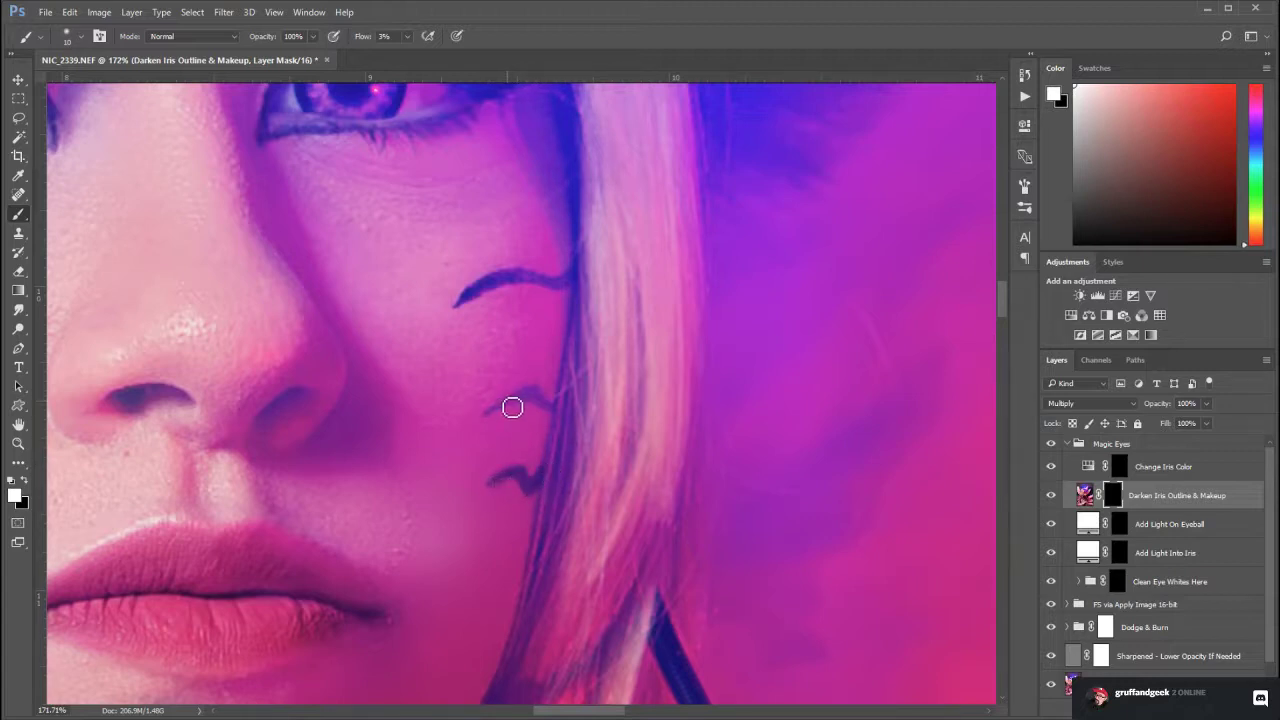
pyautogui.moveTo(511, 408)
pyautogui.mouseDown()
pyautogui.moveTo(493, 417)
pyautogui.moveTo(557, 409)
pyautogui.moveTo(509, 414)
pyautogui.moveTo(533, 397)
pyautogui.moveTo(508, 406)
pyautogui.moveTo(563, 408)
pyautogui.mouseUp()
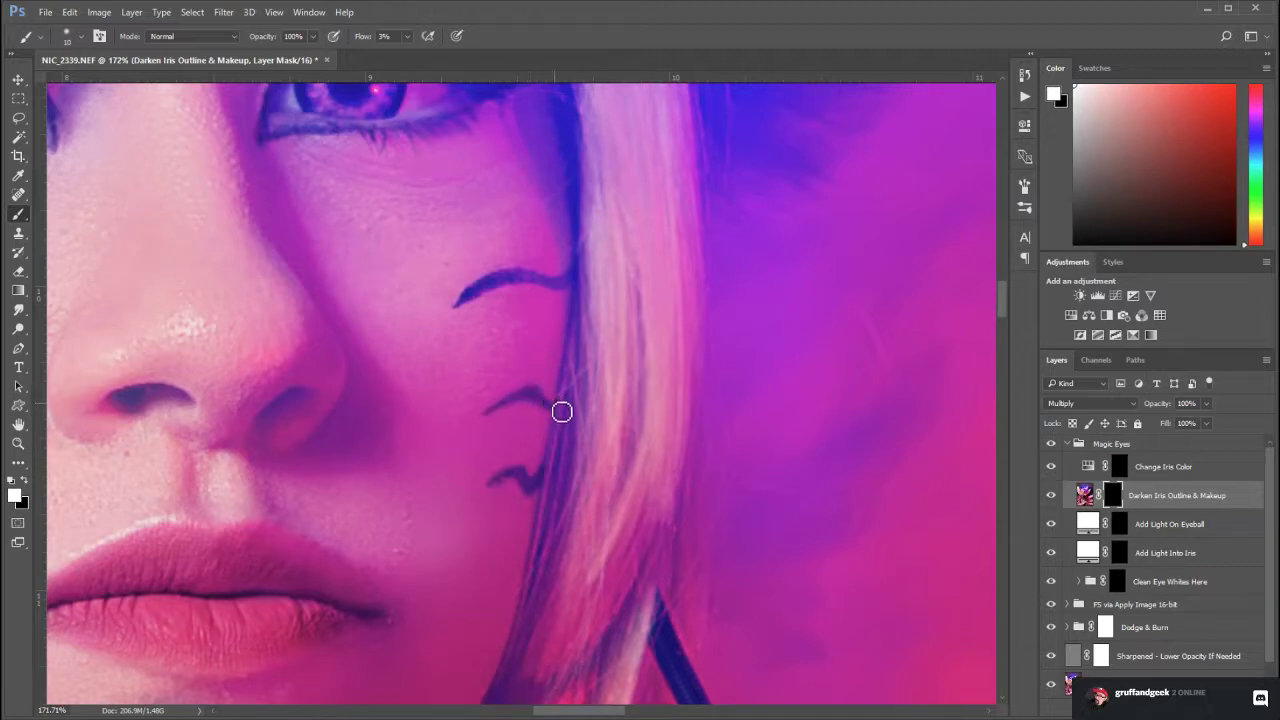
# Darken the three painted whisker lines on the magenta-lit cheek through the Darken Iris Outline & Makeup mask
pyautogui.moveTo(475, 298)
pyautogui.mouseDown()
pyautogui.moveTo(529, 279)
pyautogui.moveTo(510, 288)
pyautogui.moveTo(566, 288)
pyautogui.moveTo(572, 276)
pyautogui.moveTo(568, 289)
pyautogui.moveTo(580, 276)
pyautogui.moveTo(474, 302)
pyautogui.moveTo(584, 280)
pyautogui.moveTo(580, 270)
pyautogui.moveTo(551, 292)
pyautogui.moveTo(481, 297)
pyautogui.moveTo(584, 272)
pyautogui.mouseUp()
pyautogui.moveTo(515, 394)
pyautogui.mouseDown()
pyautogui.moveTo(497, 417)
pyautogui.moveTo(563, 406)
pyautogui.moveTo(511, 403)
pyautogui.moveTo(531, 394)
pyautogui.moveTo(556, 414)
pyautogui.mouseUp()
pyautogui.moveTo(516, 486)
pyautogui.mouseDown()
pyautogui.moveTo(502, 486)
pyautogui.moveTo(551, 480)
pyautogui.mouseUp()
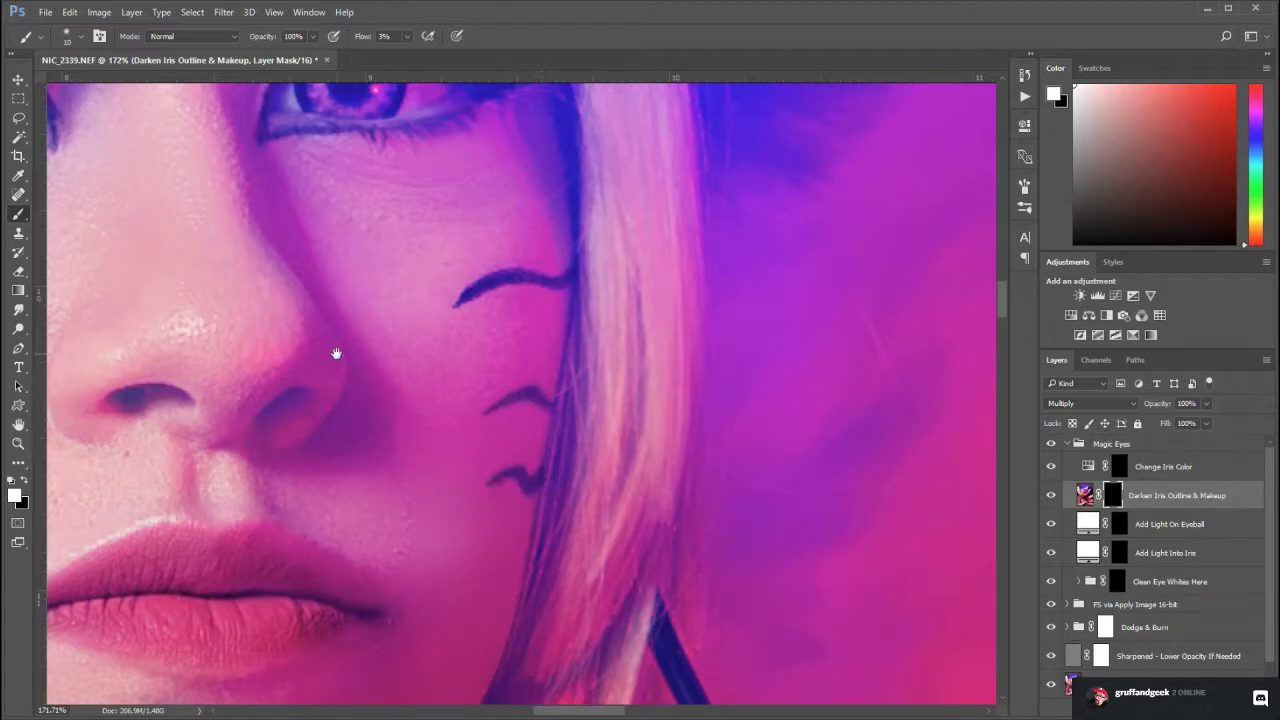
# Compare the portrait with and without the whole Magic Eyes group
pyautogui.moveTo(337, 351)
pyautogui.mouseDown()
pyautogui.moveTo(723, 397)
pyautogui.moveTo(743, 285)
pyautogui.moveTo(586, 414)
pyautogui.moveTo(143, 451)
pyautogui.mouseUp()
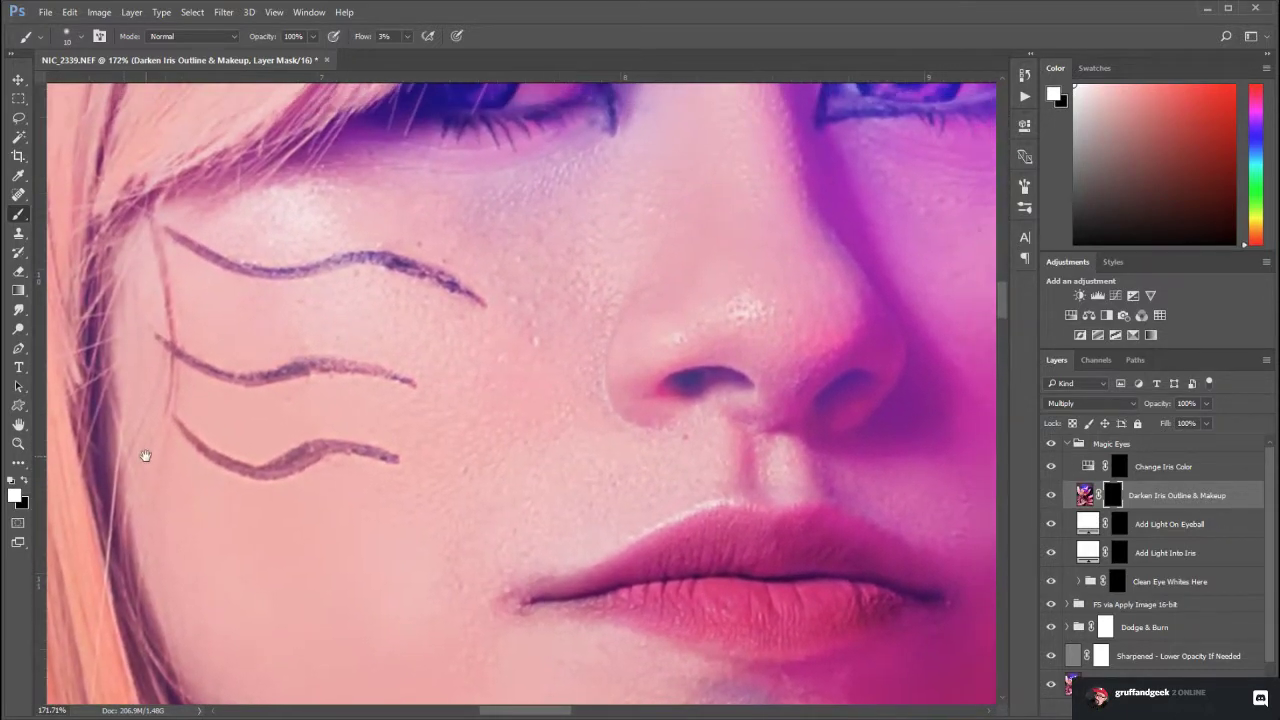
pyautogui.press('z')
pyautogui.keyDown('alt'); pyautogui.click(787, 490); pyautogui.keyUp('alt')
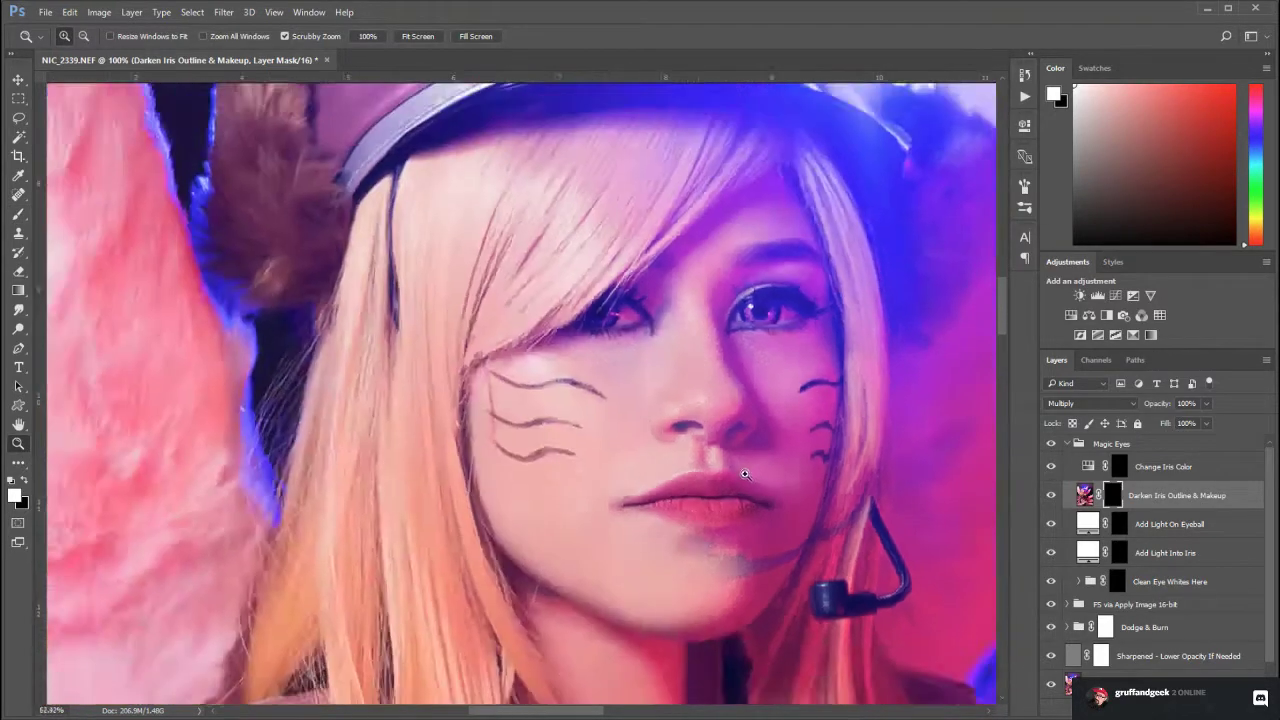
pyautogui.click(1048, 444)
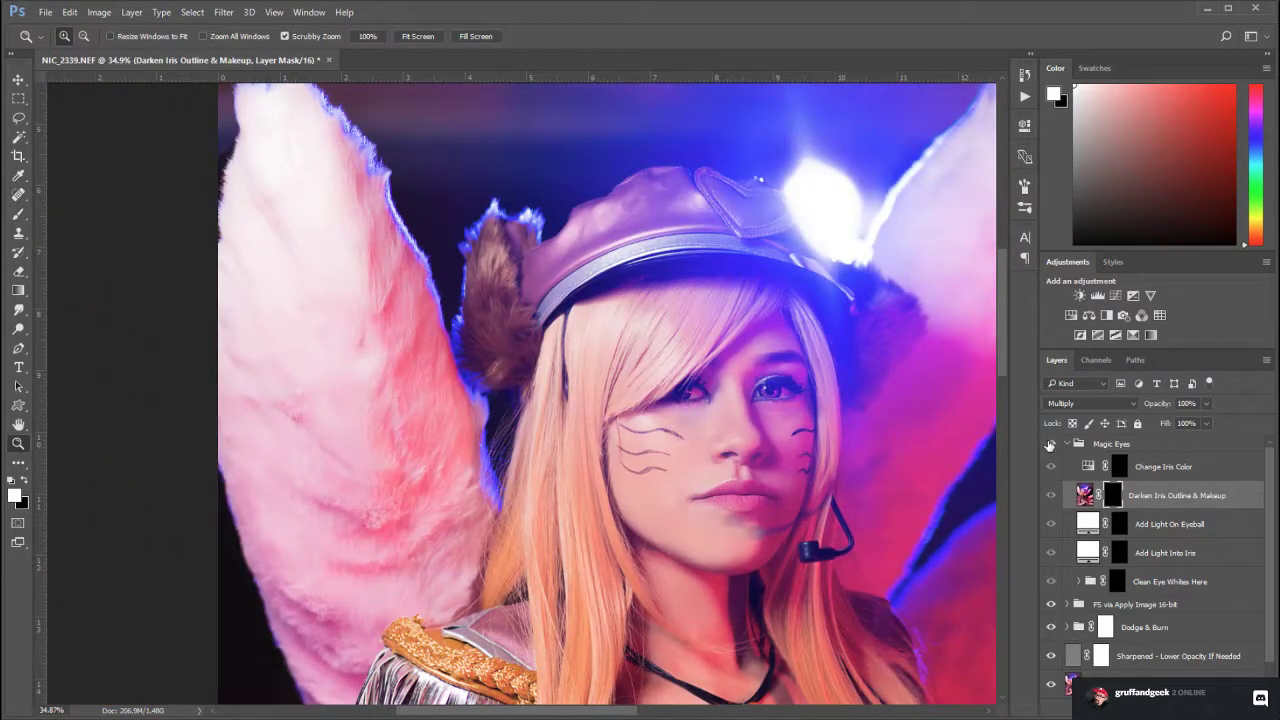
pyautogui.click(1049, 444)
pyautogui.click(1049, 444)
pyautogui.click(1049, 444)
pyautogui.click(1050, 444)
pyautogui.click(1050, 444)
pyautogui.click(1050, 444)
pyautogui.click(1050, 444)
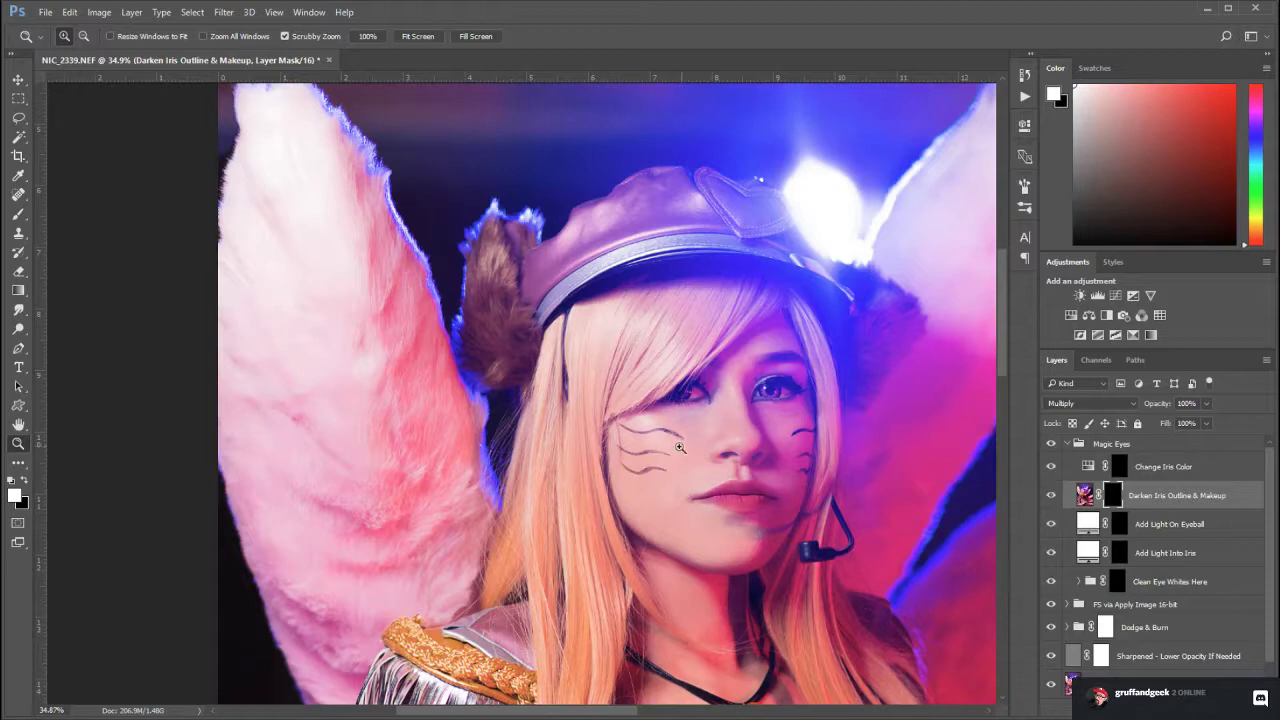
# Collapse the Magic Eyes group and lower its opacity to 51%
pyautogui.moveTo(695, 545); pyautogui.dragTo(429, 449)
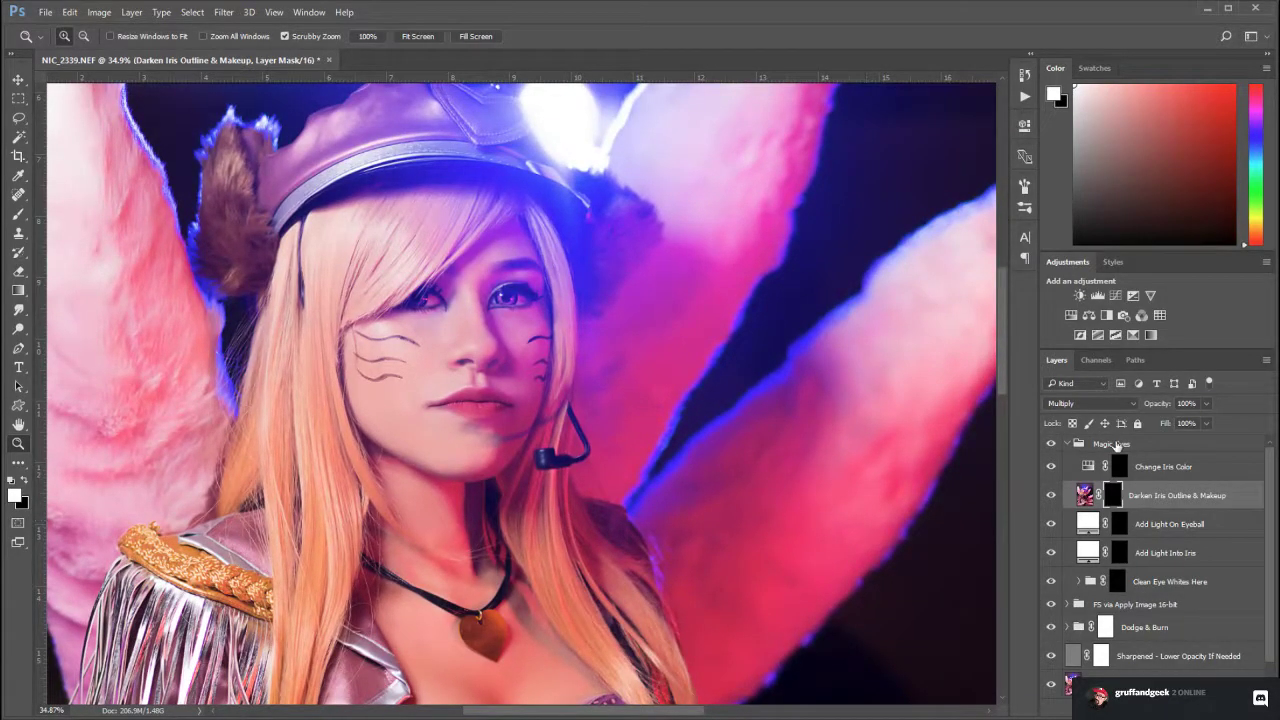
pyautogui.click(1068, 444)
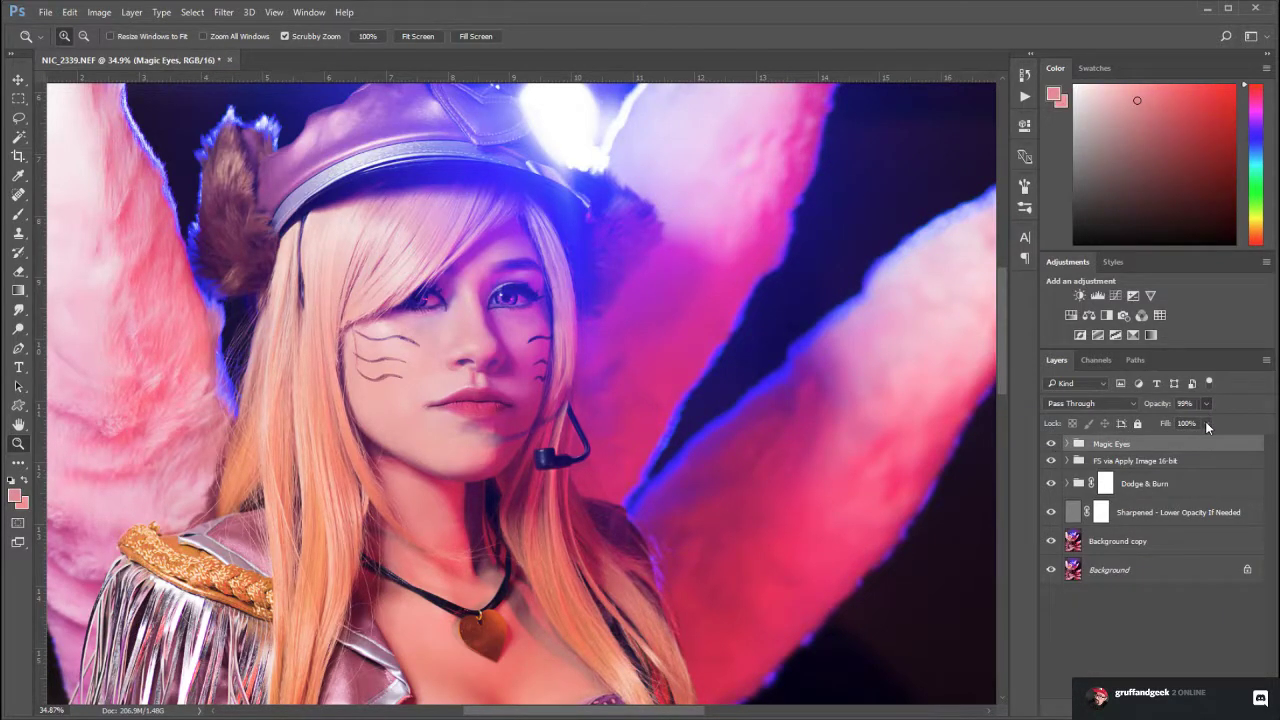
pyautogui.moveTo(1190, 422)
pyautogui.mouseDown()
pyautogui.moveTo(1175, 421)
pyautogui.moveTo(1188, 420)
pyautogui.mouseUp()
pyautogui.press('3')
pyautogui.press('9')
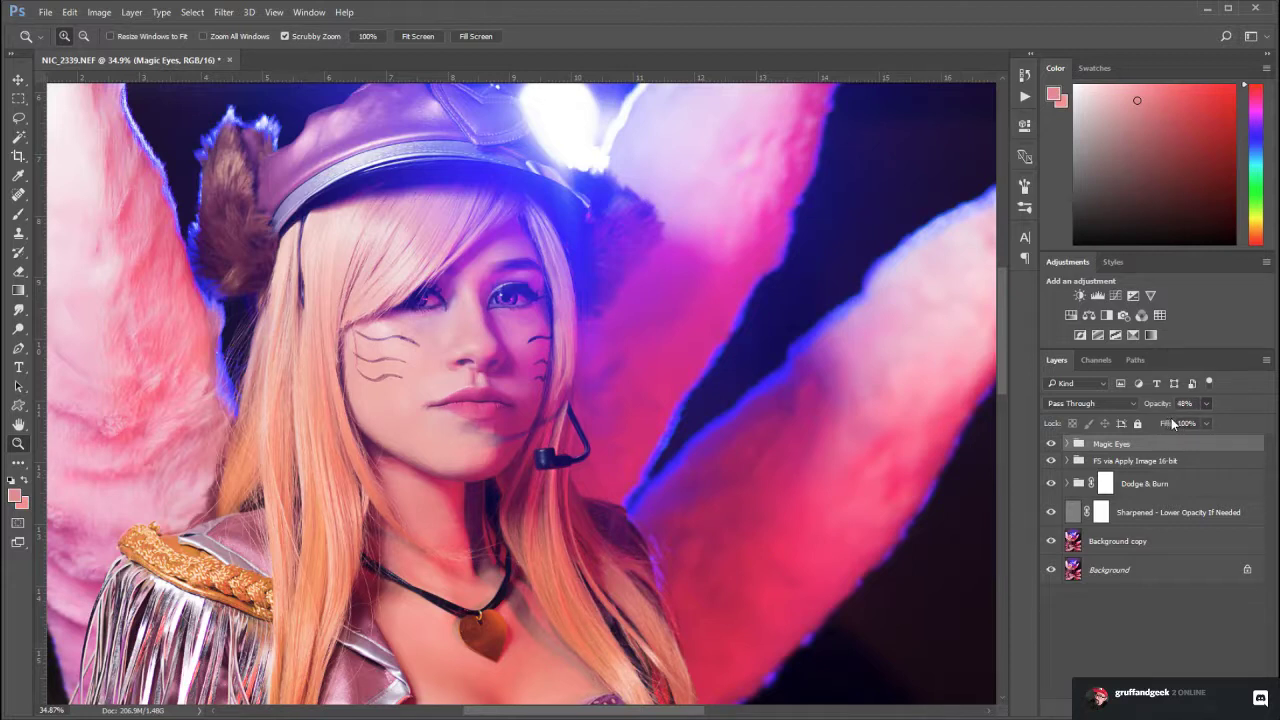
pyautogui.press('5')
pyautogui.press('1')
# Judge the full image with the Magic Eyes group on and off, and reduce the group's opacity to 34%
pyautogui.hotkey('ctrl', '0')
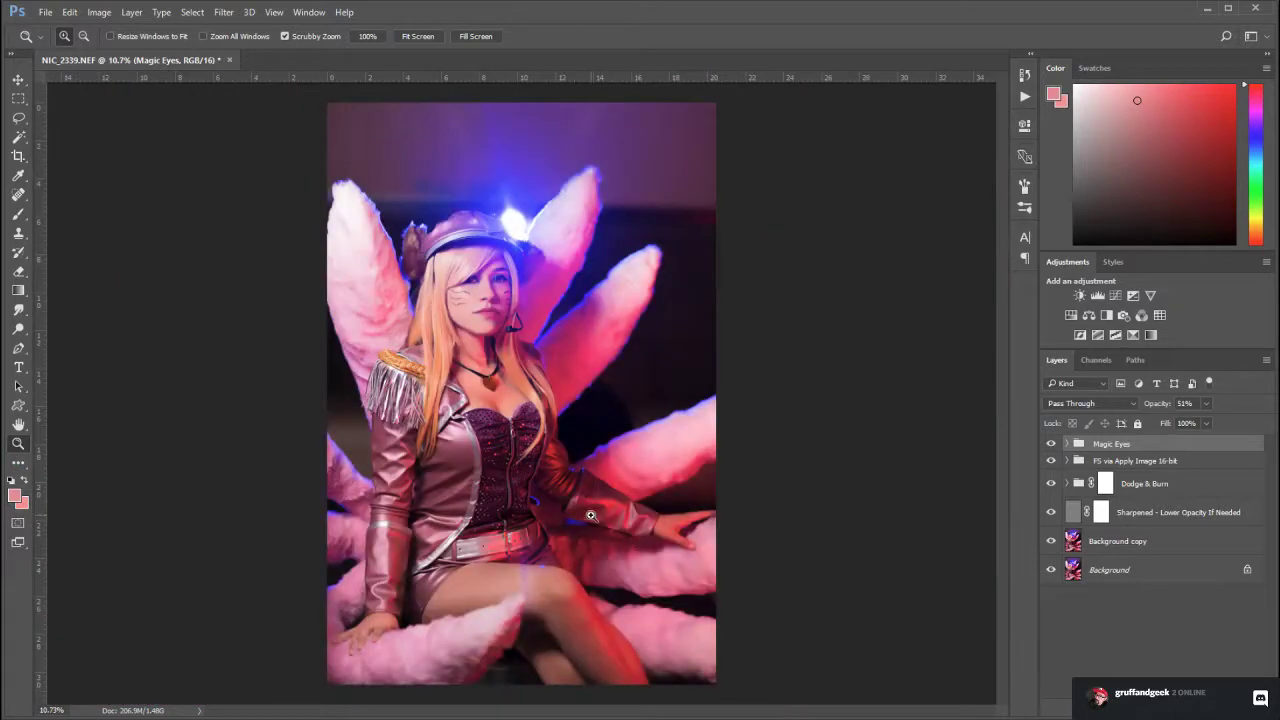
pyautogui.click(466, 272)
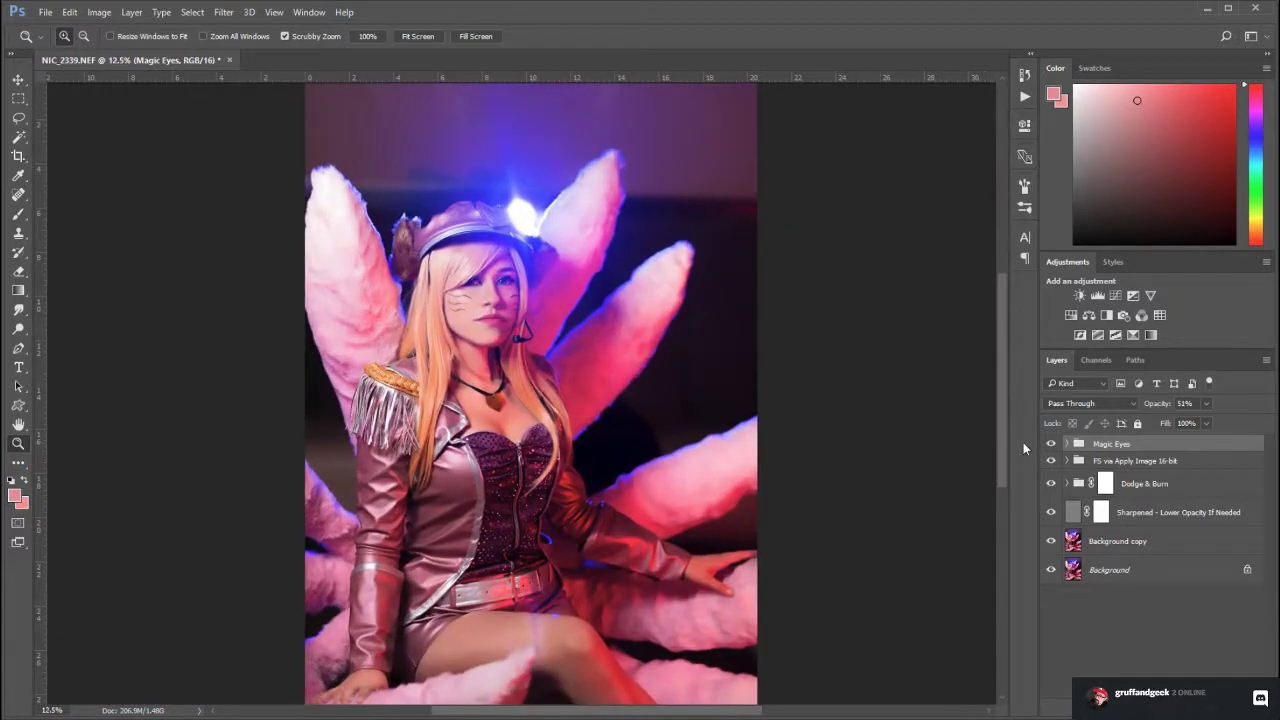
pyautogui.click(1050, 444)
pyautogui.click(1050, 444)
pyautogui.click(1051, 446)
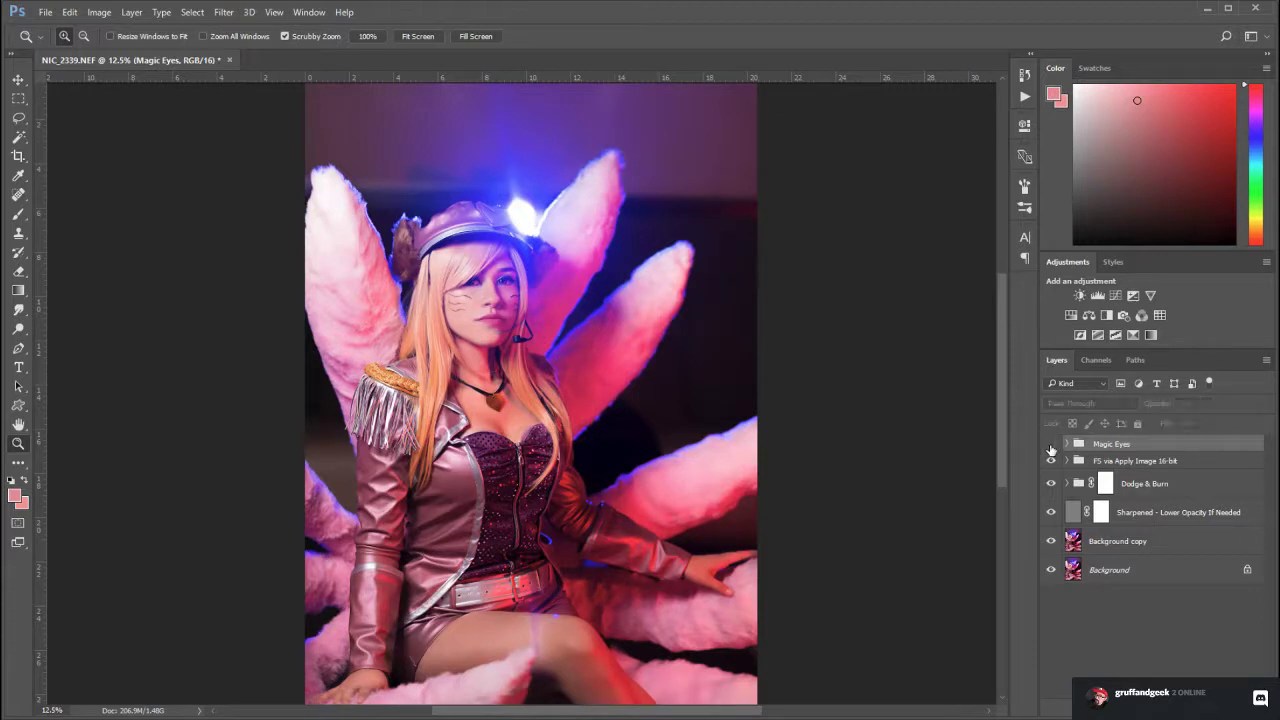
pyautogui.click(1051, 446)
pyautogui.click(1053, 444)
pyautogui.click(1053, 444)
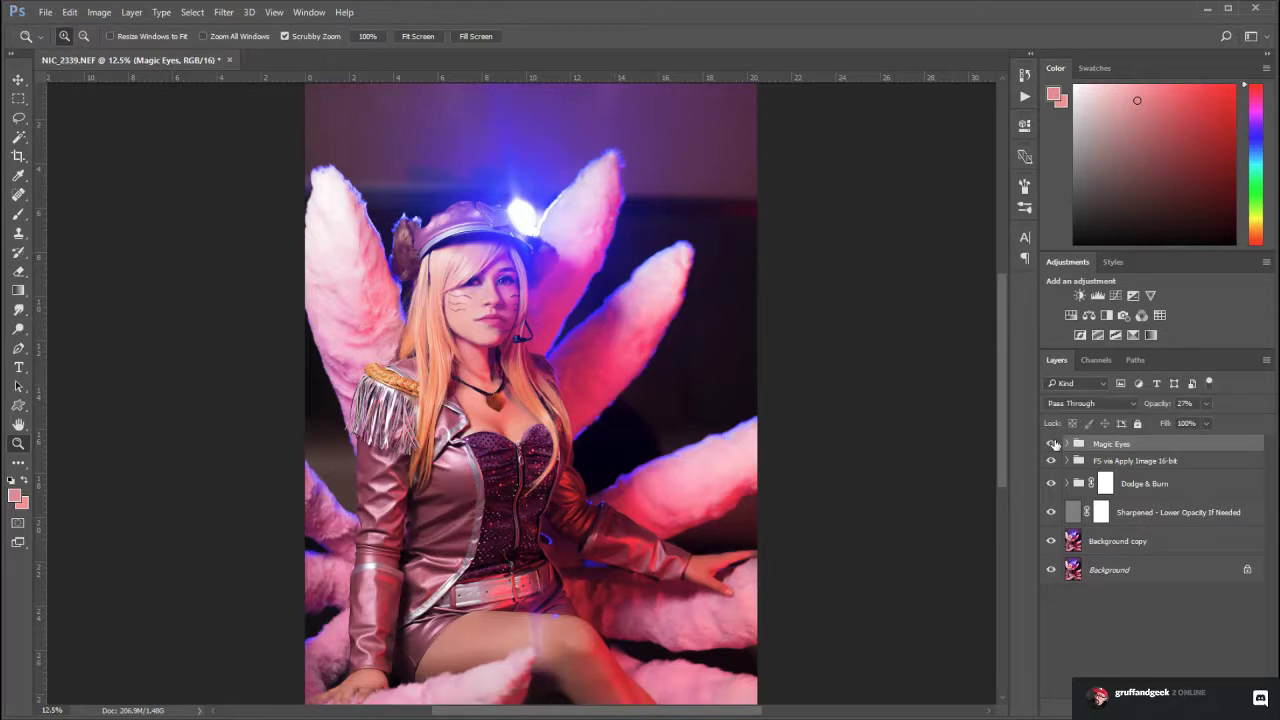
pyautogui.click(1053, 444)
pyautogui.click(1053, 444)
# Examine the retouched face, costume and tails up close, and return to the full picture
pyautogui.moveTo(482, 286); pyautogui.dragTo(692, 408)
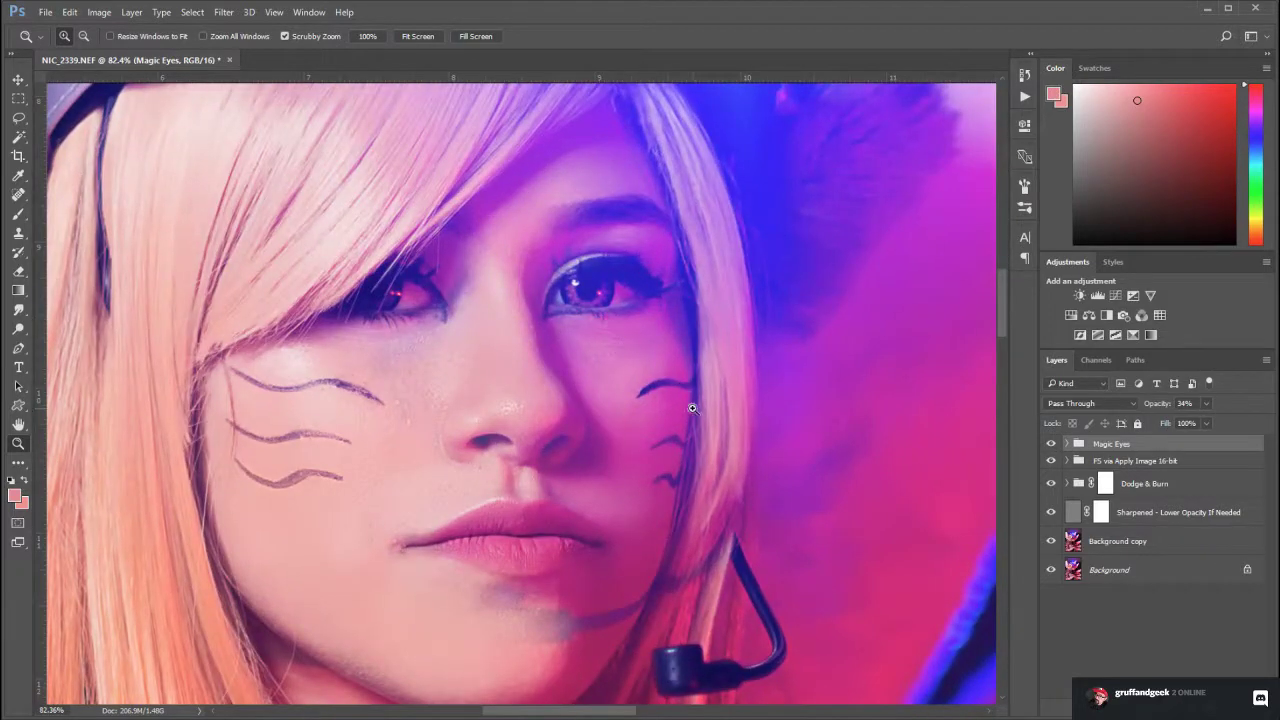
pyautogui.moveTo(694, 512); pyautogui.dragTo(644, 480)
pyautogui.moveTo(686, 590); pyautogui.dragTo(638, 336)
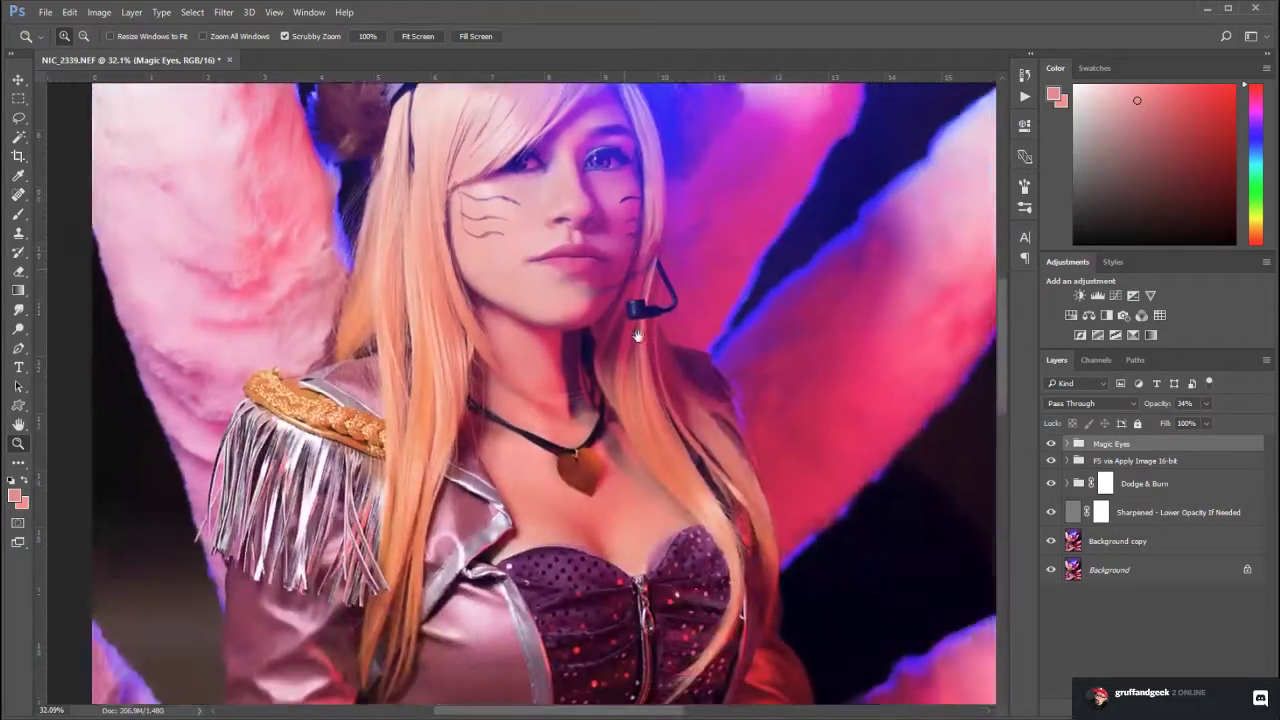
pyautogui.moveTo(731, 700); pyautogui.dragTo(677, 100)
pyautogui.moveTo(709, 534); pyautogui.dragTo(680, 477)
pyautogui.moveTo(711, 90); pyautogui.dragTo(686, 372)
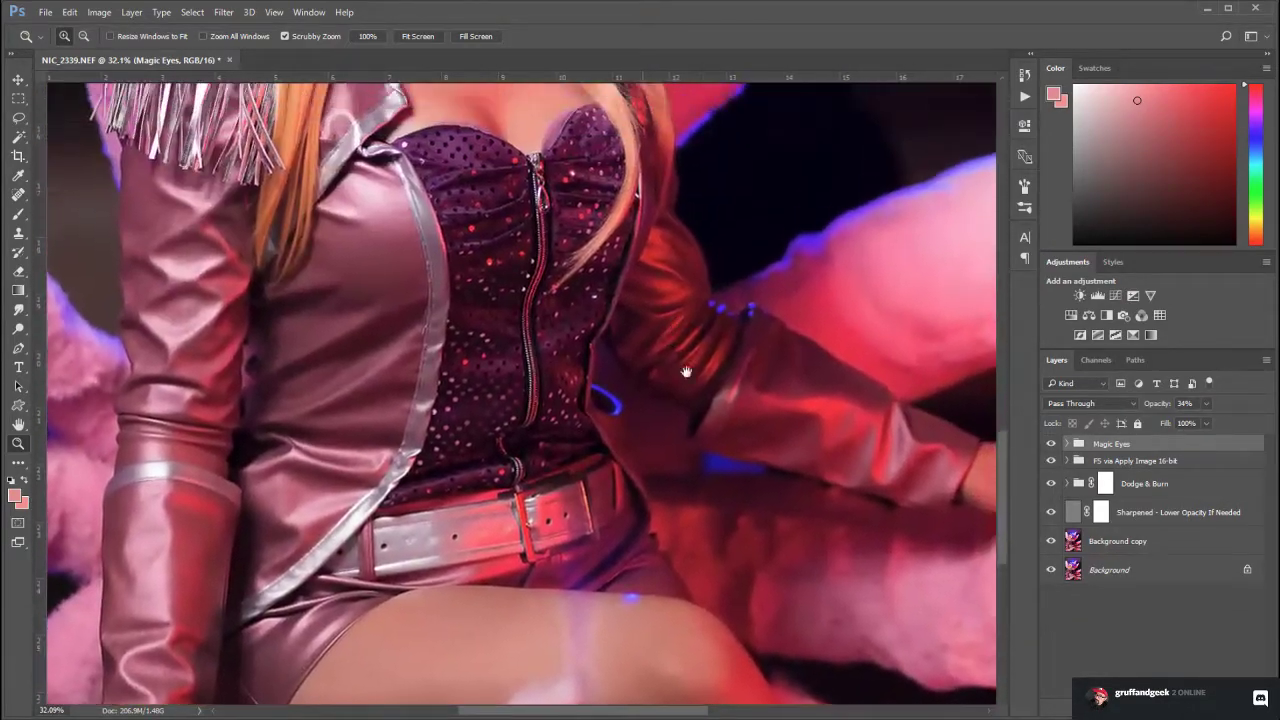
pyautogui.moveTo(640, 117); pyautogui.dragTo(620, 363)
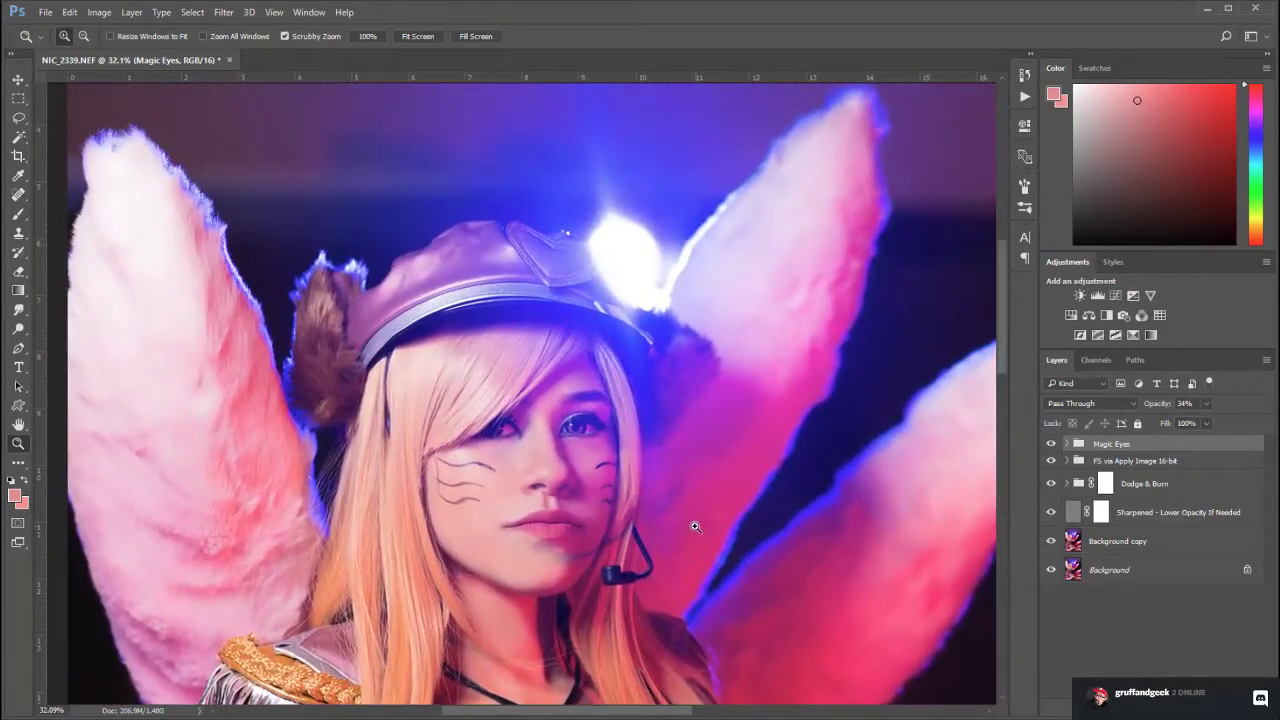
pyautogui.moveTo(692, 527); pyautogui.dragTo(646, 499)
pyautogui.moveTo(723, 387)
pyautogui.mouseDown()
pyautogui.moveTo(729, 429)
pyautogui.moveTo(646, 400)
pyautogui.moveTo(729, 397)
pyautogui.mouseUp()
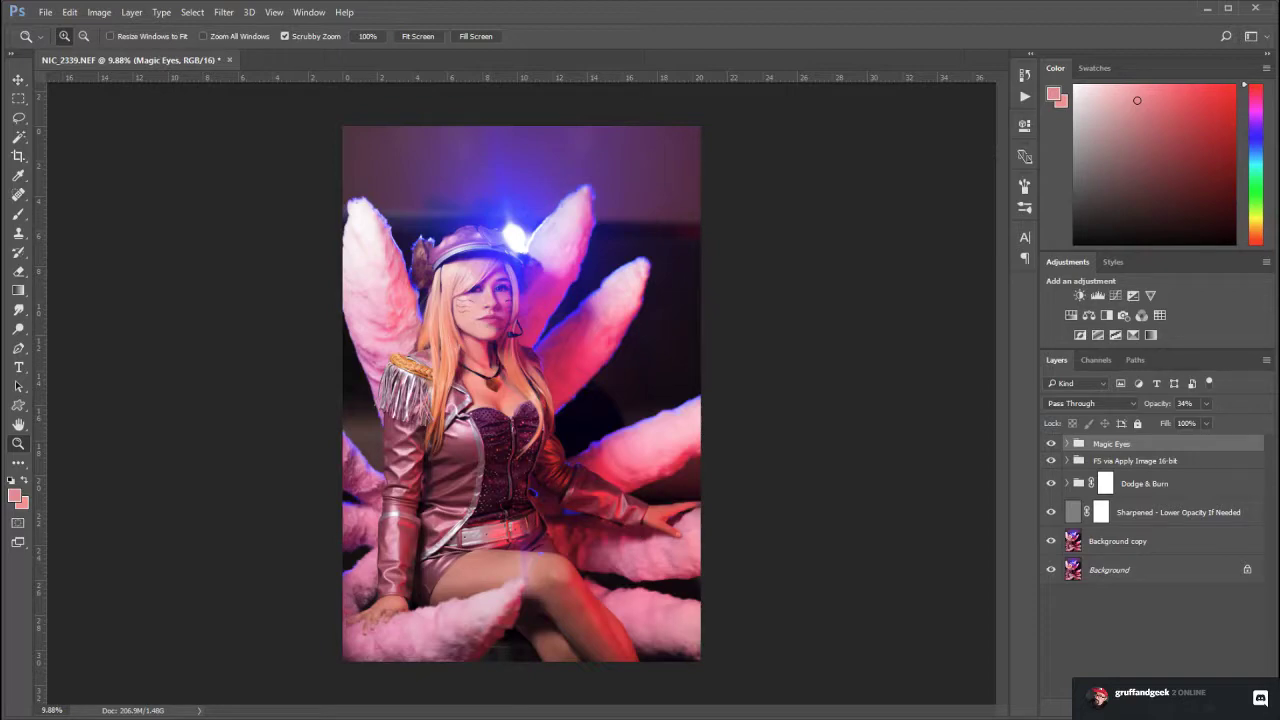
# Add a Hue/Saturation layer masked from the image's luminosity selection, and shift the darker tones to purple
pyautogui.hotkey('ctrl', 'alt', '2')
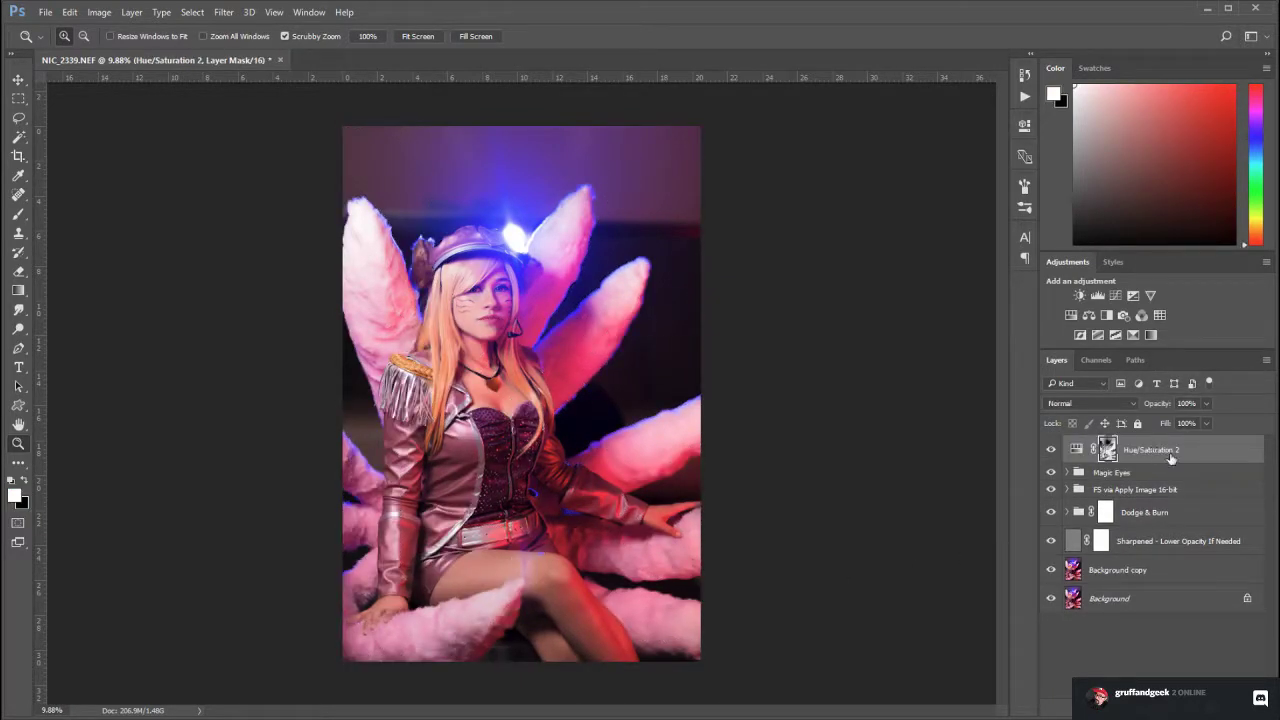
pyautogui.click(1077, 449)
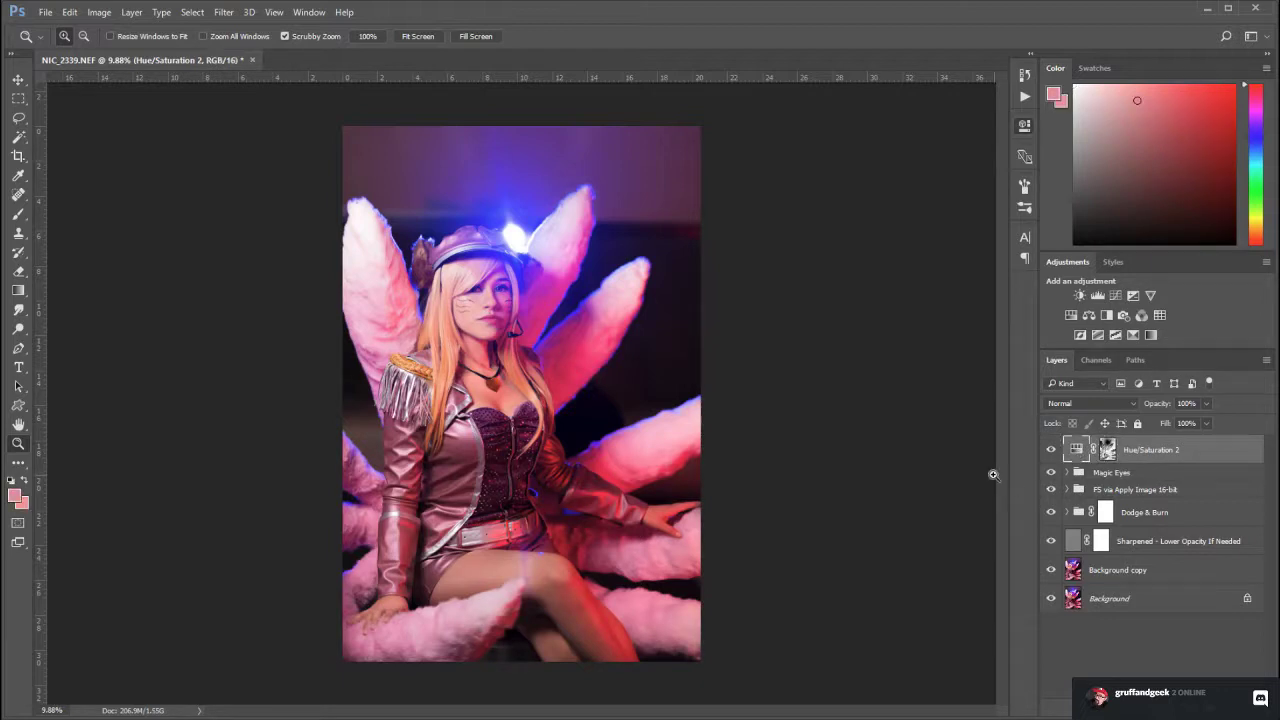
pyautogui.click(879, 294)
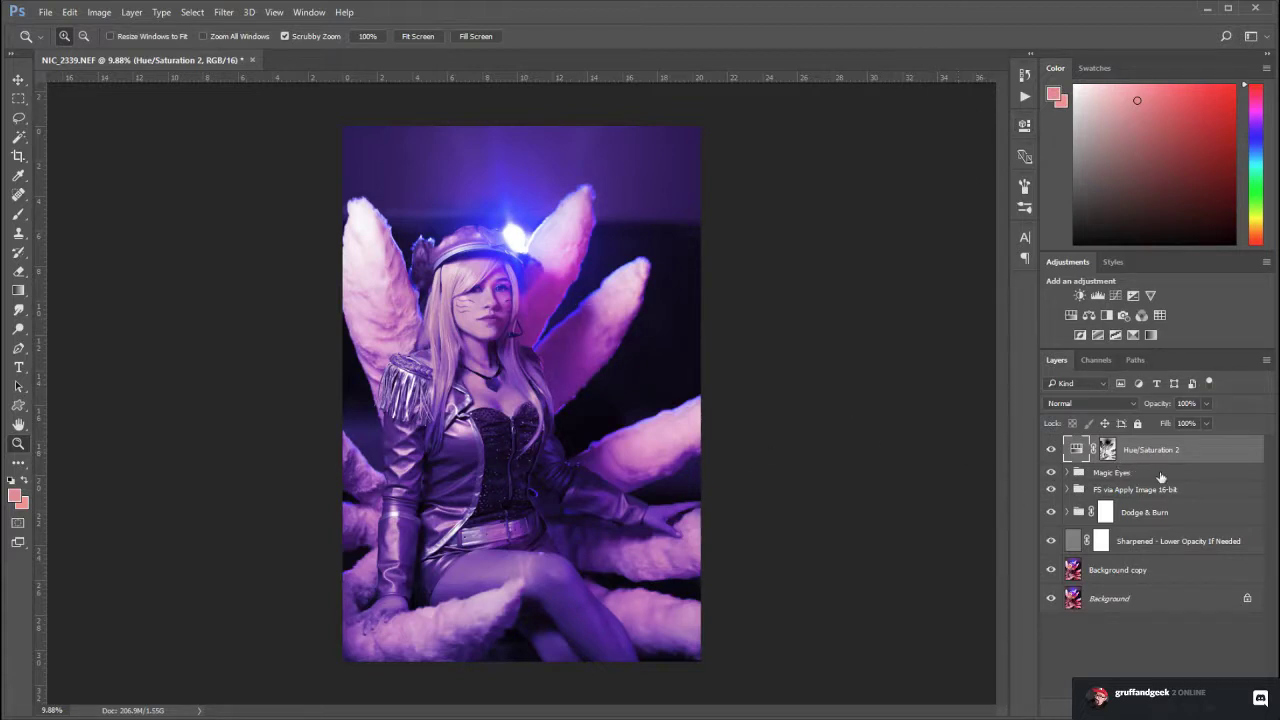
# Add a second mask to Hue/Saturation 2, and paint black on its luminosity mask with a large soft brush to restore the torso and legs
pyautogui.click(1136, 708)
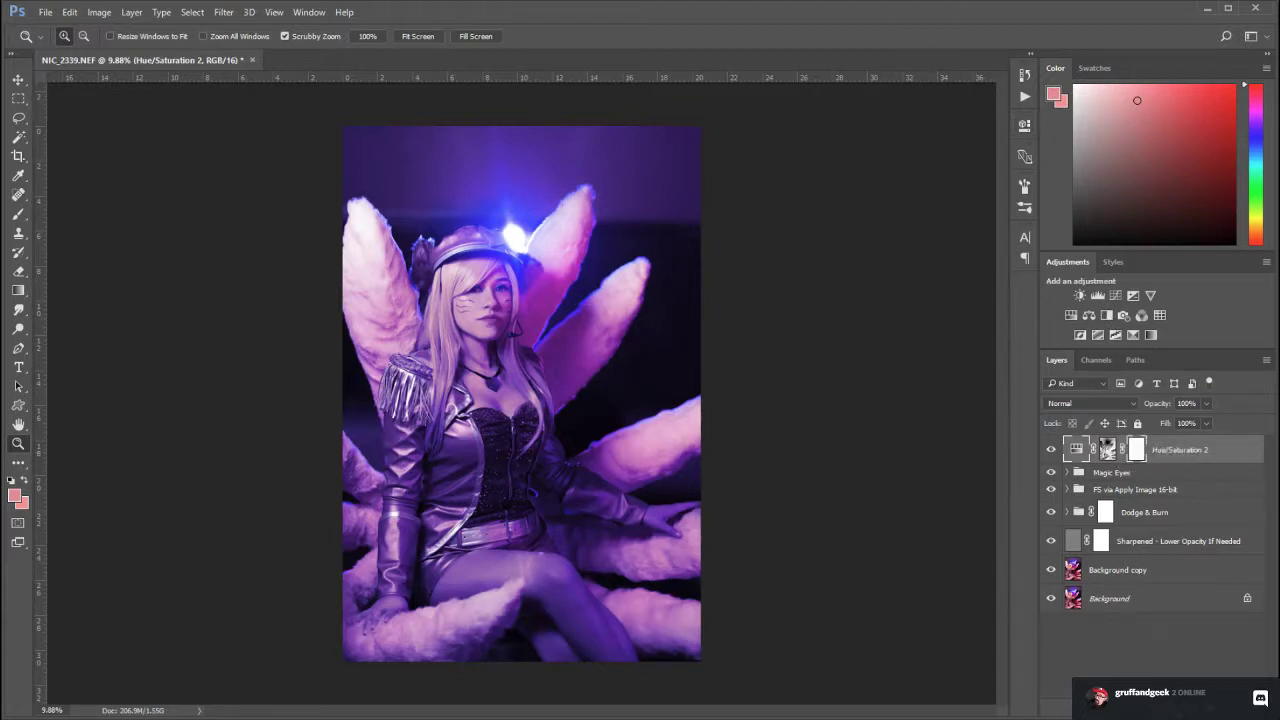
pyautogui.click(24, 217)
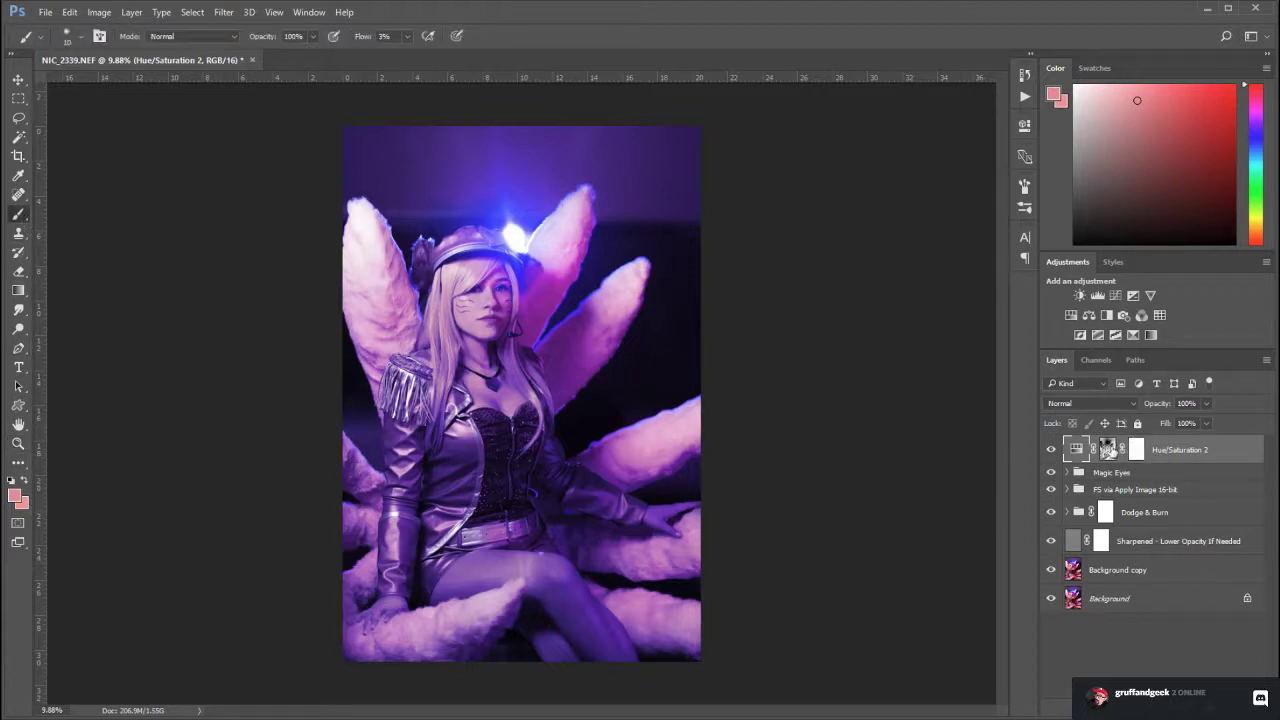
pyautogui.click(1108, 450)
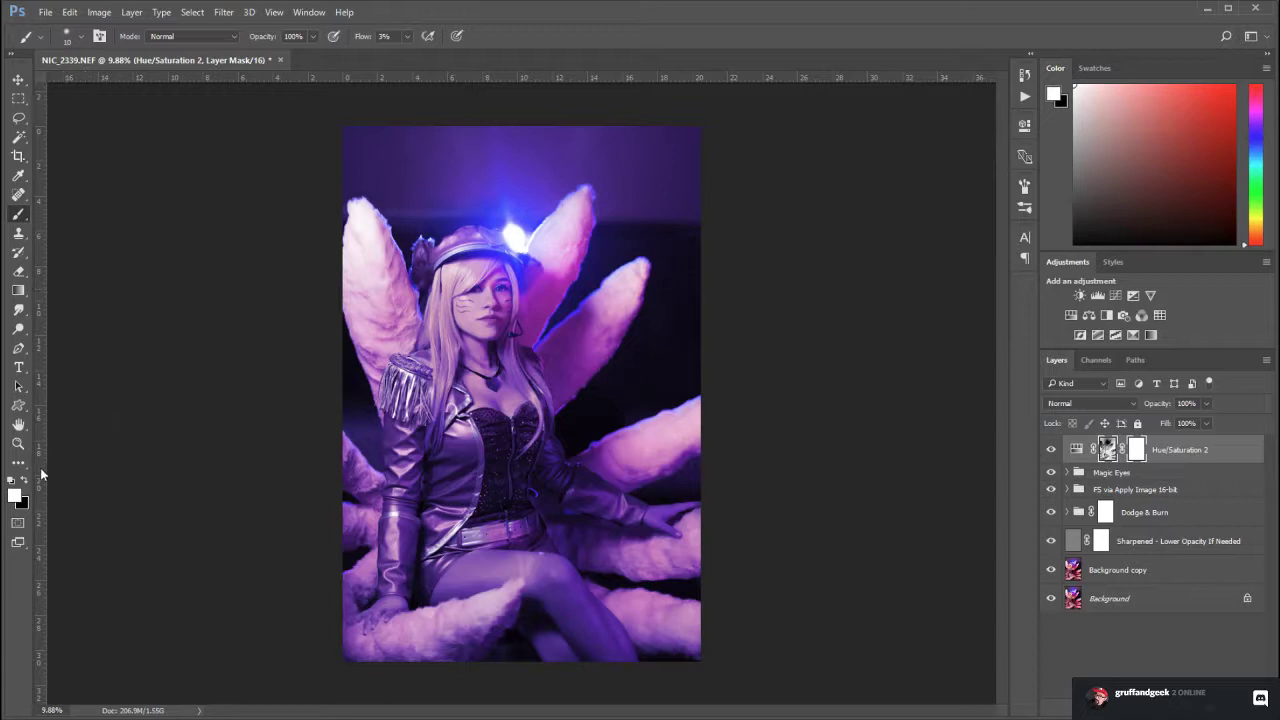
pyautogui.press('x')
pyautogui.keyDown('alt'); pyautogui.rightClick(491, 356); pyautogui.keyUp('alt')
pyautogui.press(']')
pyautogui.press(']')
pyautogui.press(']')
pyautogui.press(']')
pyautogui.press(']')
pyautogui.press(']')
pyautogui.press(']')
pyautogui.press(']')
pyautogui.press(']')
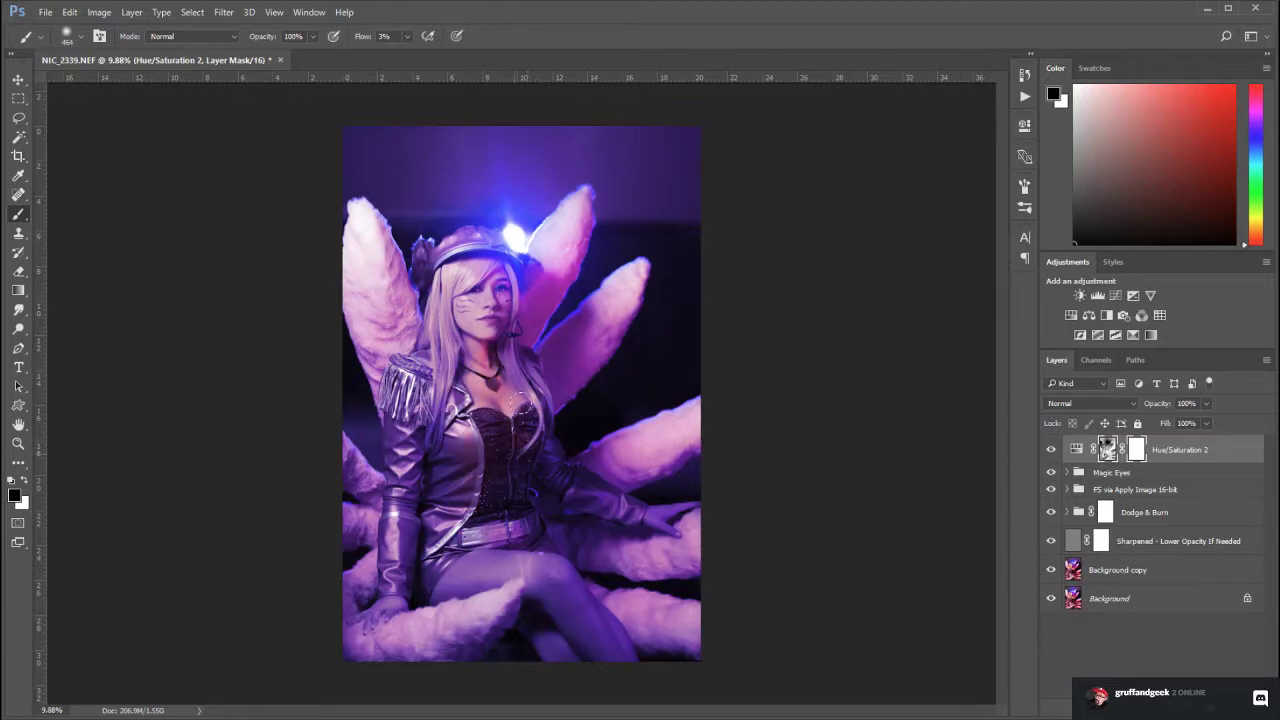
pyautogui.moveTo(587, 587)
pyautogui.mouseDown()
pyautogui.moveTo(626, 606)
pyautogui.moveTo(755, 589)
pyautogui.mouseUp()
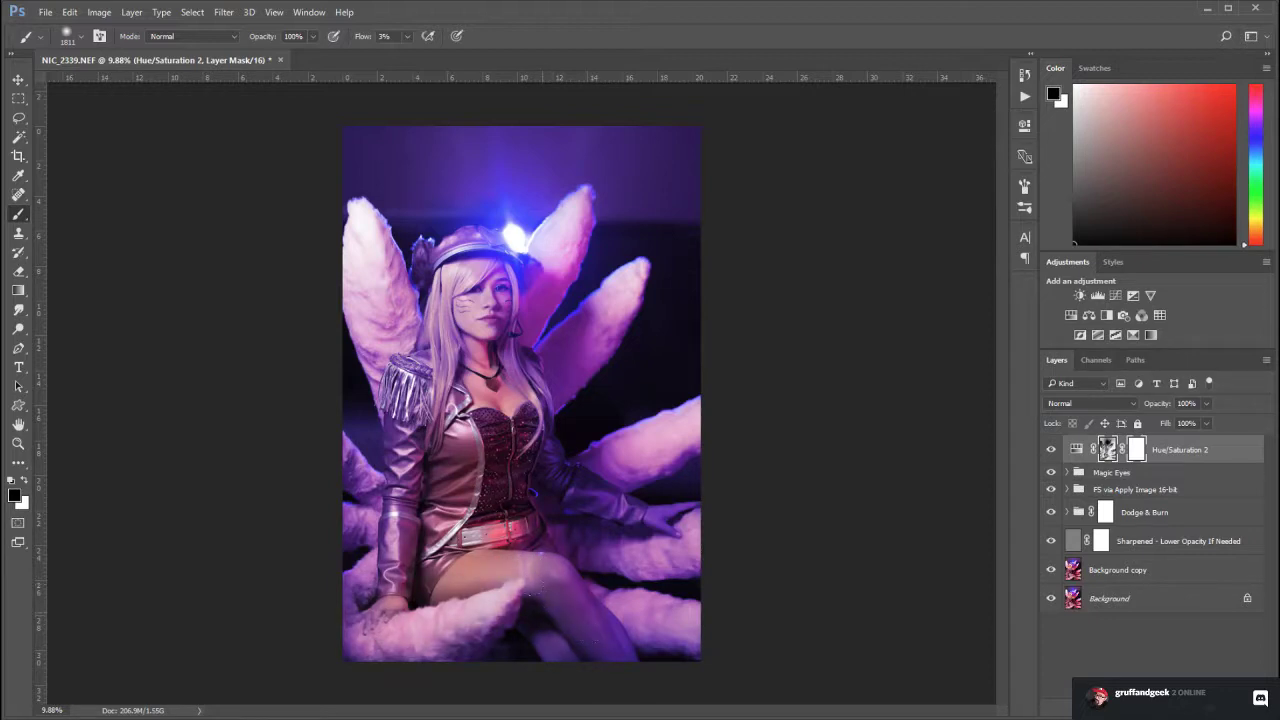
pyautogui.click(589, 608)
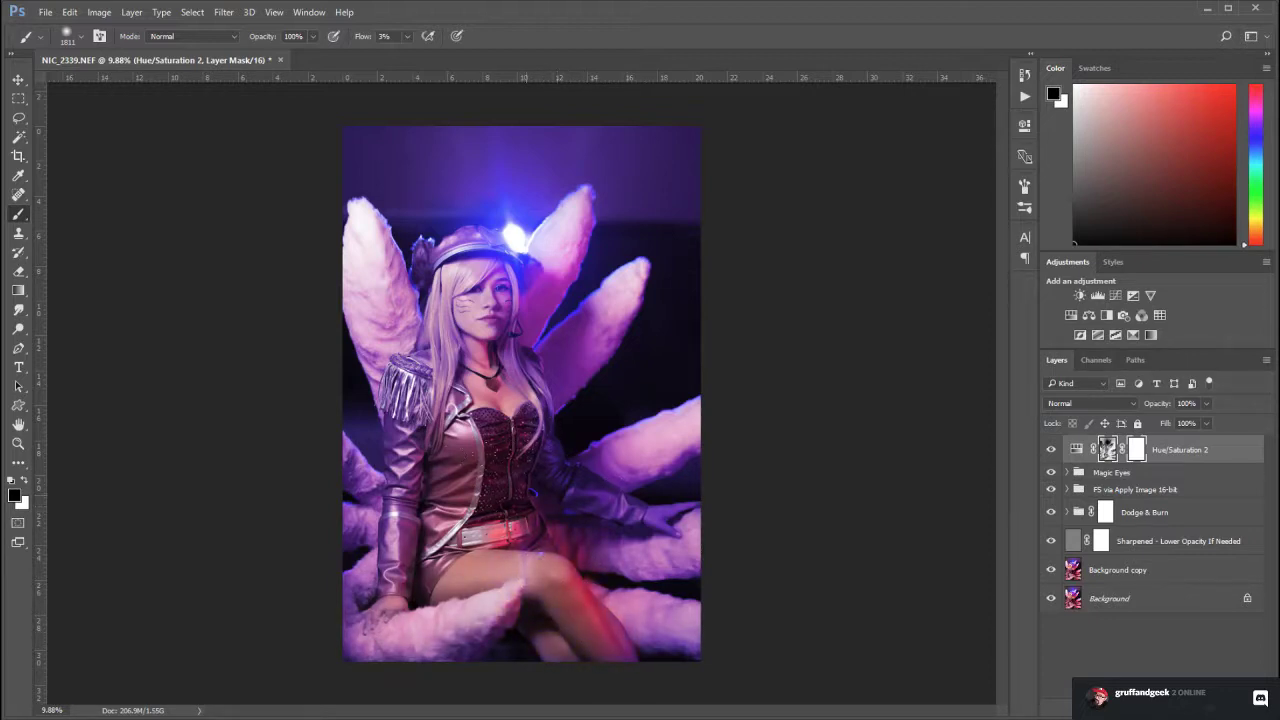
# Restore the original colour of the hair, sleeves, hands and lower tails by painting black on the Hue/Saturation 2 mask with a size 511 brush
pyautogui.keyDown('alt'); pyautogui.rightClick(666, 532); pyautogui.keyUp('alt')
pyautogui.press(']')
pyautogui.press(']')
pyautogui.press(']')
pyautogui.press(']')
pyautogui.press(']')
pyautogui.press(']')
pyautogui.press(']')
pyautogui.press(']')
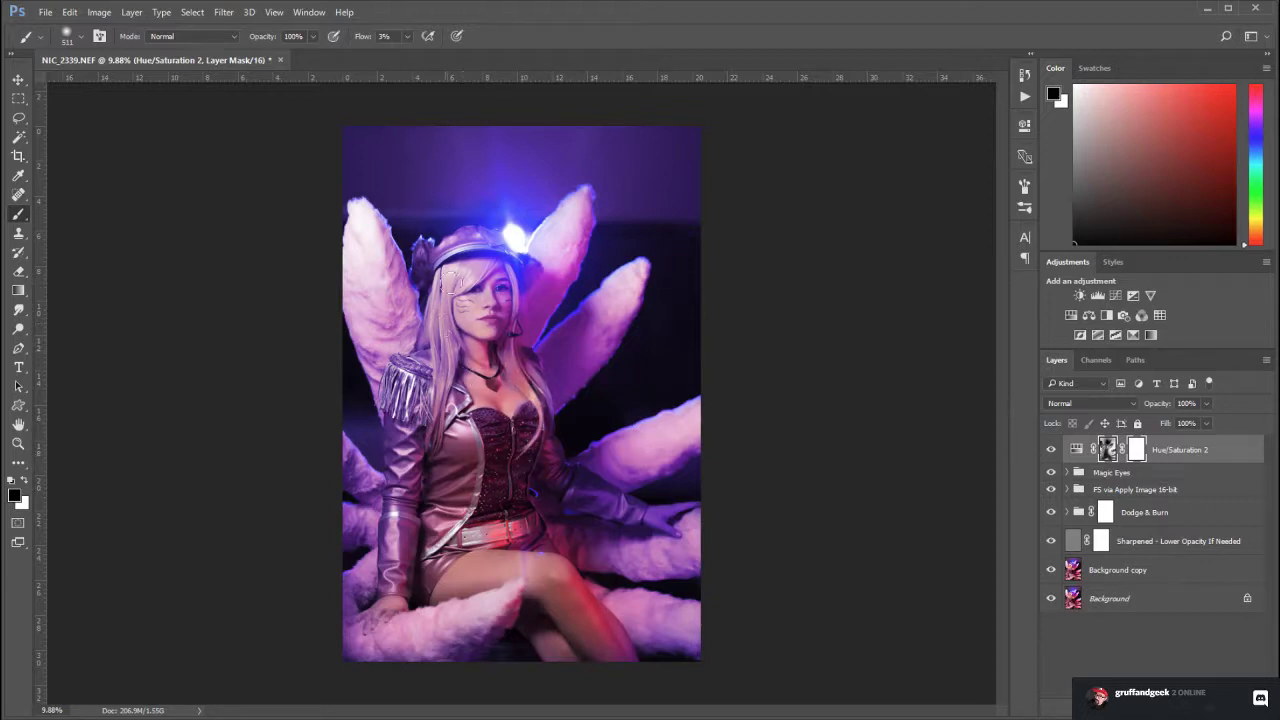
pyautogui.moveTo(452, 282)
pyautogui.mouseDown()
pyautogui.moveTo(433, 446)
pyautogui.moveTo(452, 398)
pyautogui.moveTo(441, 381)
pyautogui.mouseUp()
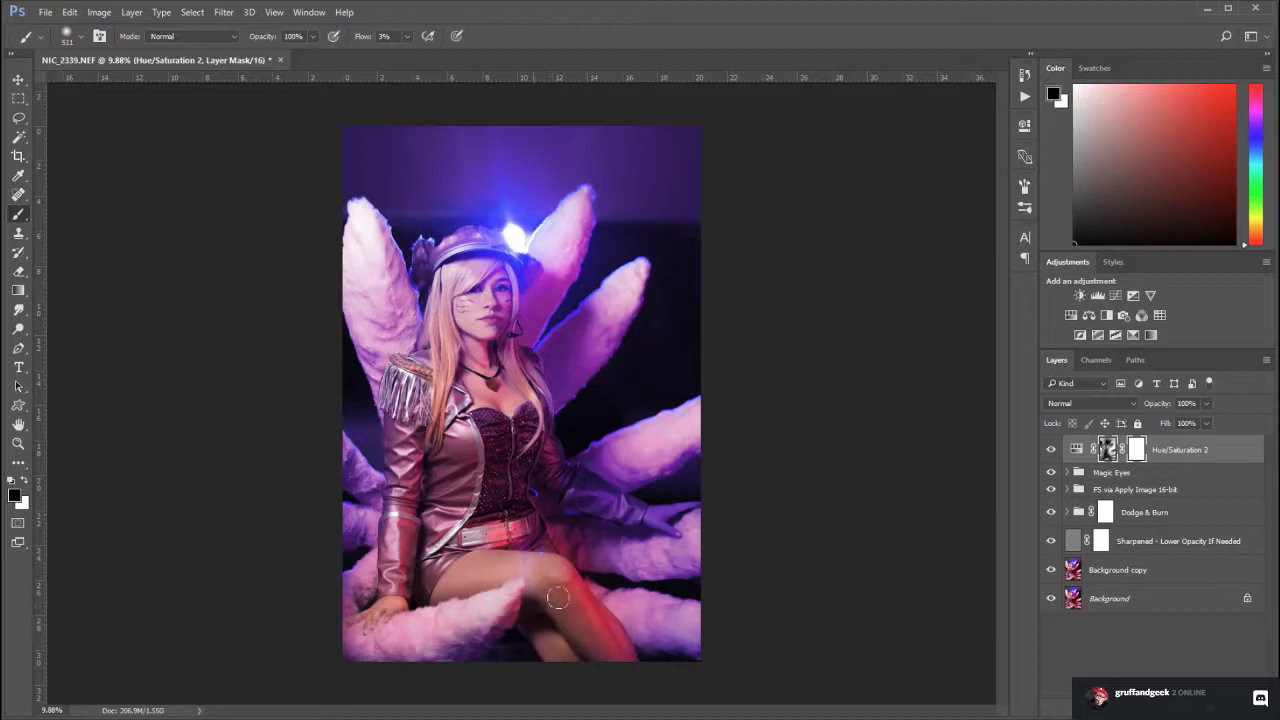
pyautogui.moveTo(590, 604); pyautogui.dragTo(622, 614)
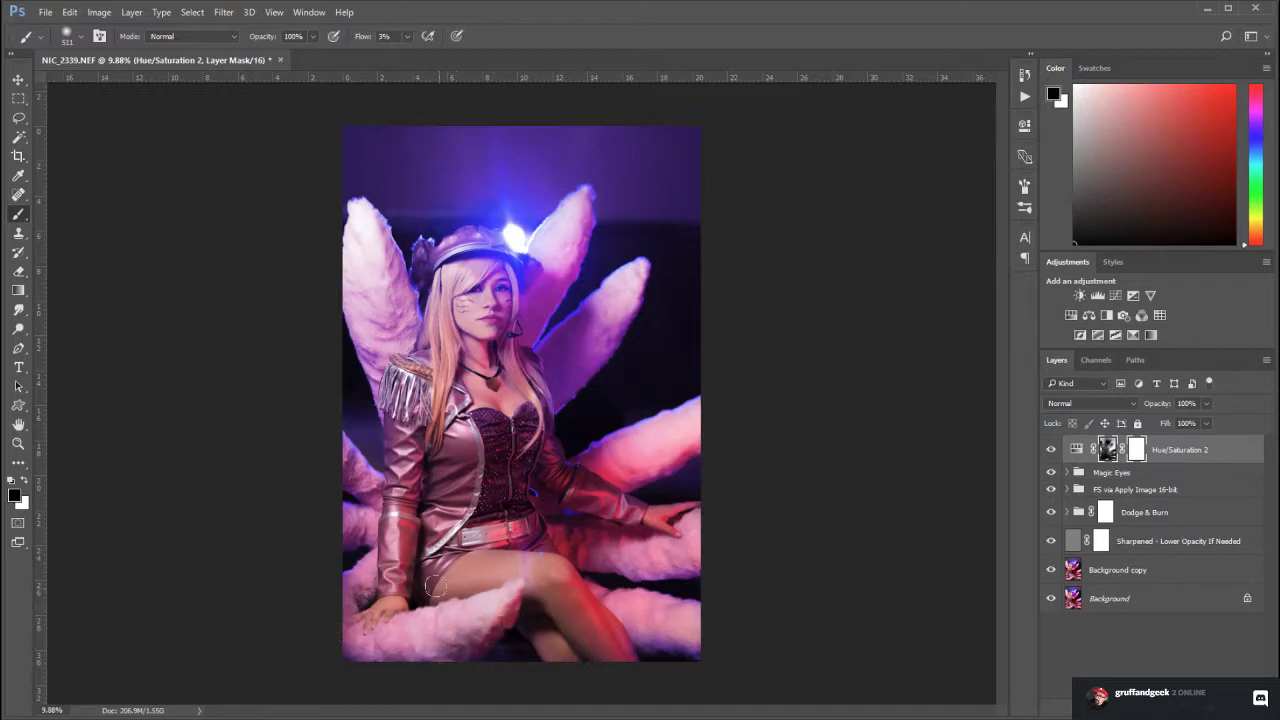
# Compare the image with and without the Hue/Saturation 2 layer
pyautogui.click(1050, 450)
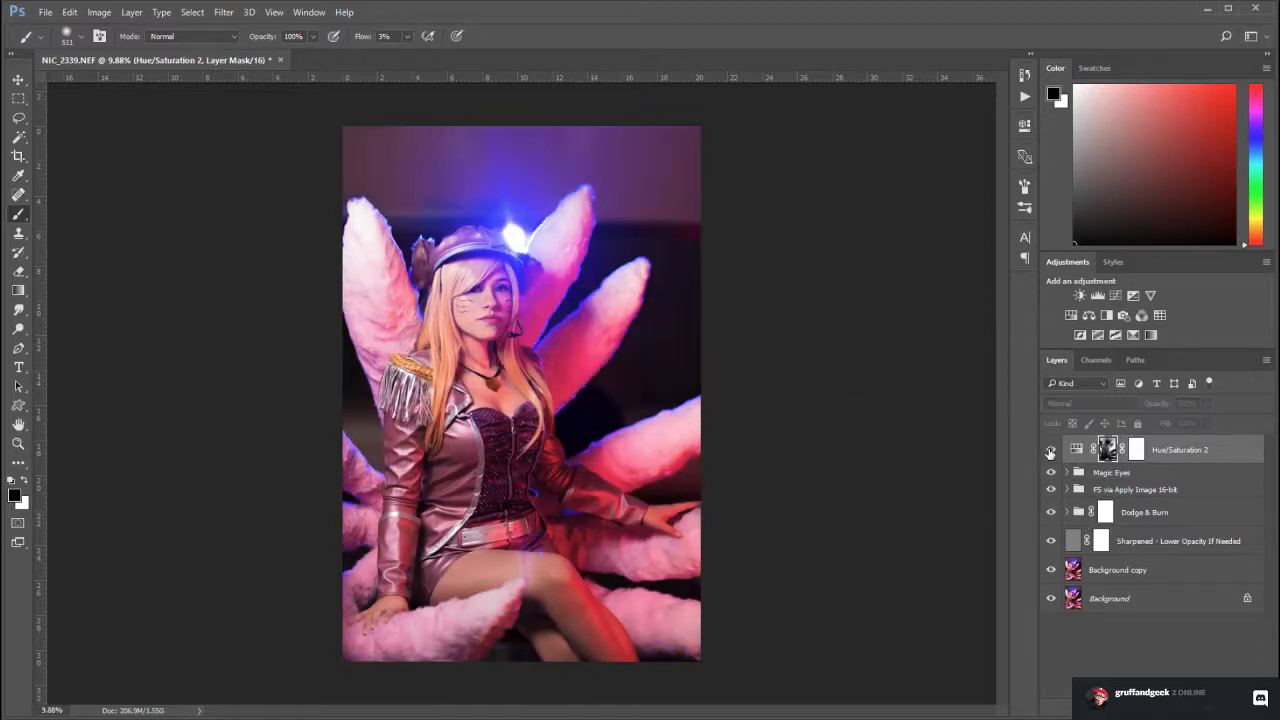
pyautogui.click(1050, 451)
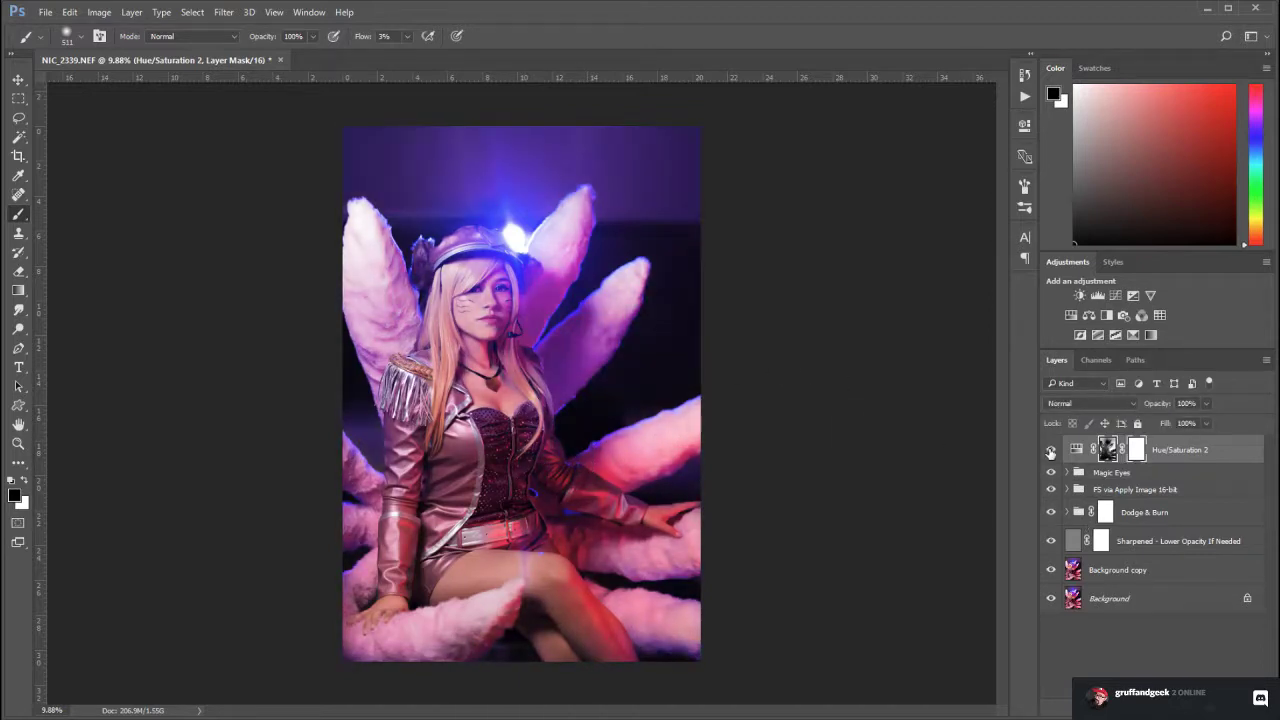
pyautogui.click(1050, 451)
pyautogui.click(1050, 451)
pyautogui.click(1050, 451)
pyautogui.click(1050, 451)
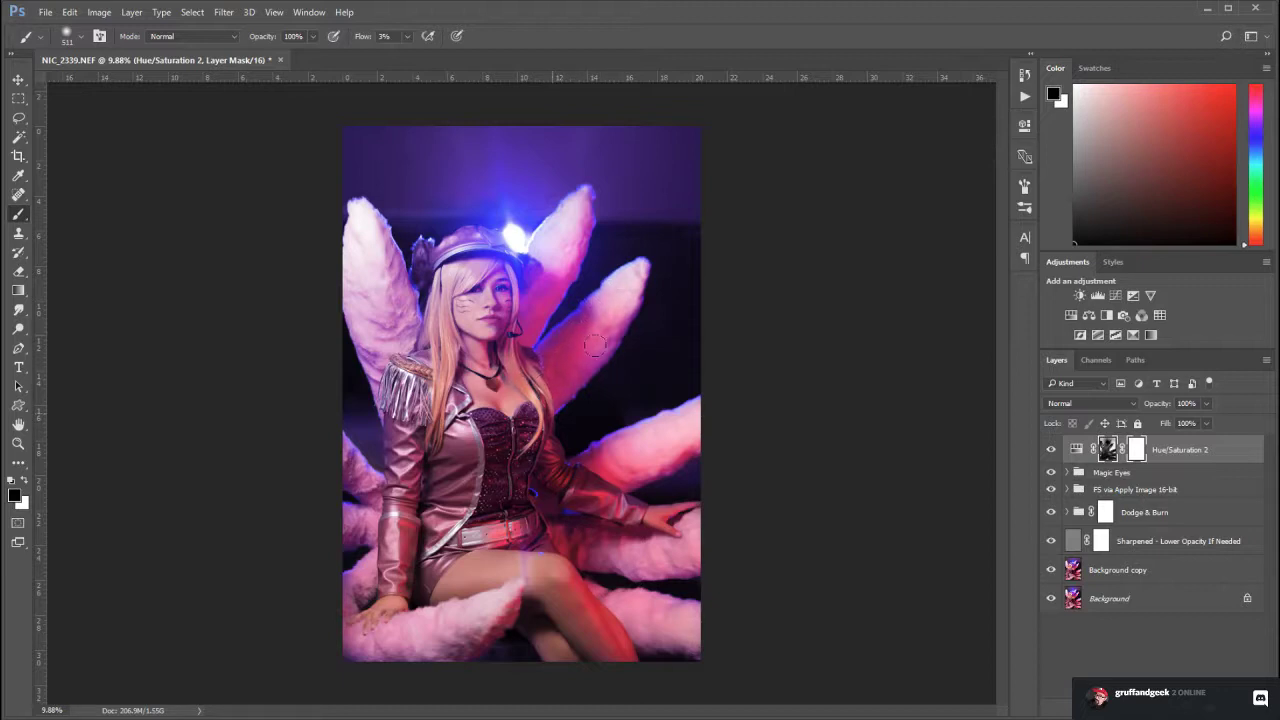
# Bring back more original colour in the upper tails, hair and epaulette through the Hue/Saturation 2 mask, comparing against the hidden layer
pyautogui.click(1051, 450)
pyautogui.click(1051, 450)
pyautogui.click(1051, 450)
pyautogui.click(1051, 450)
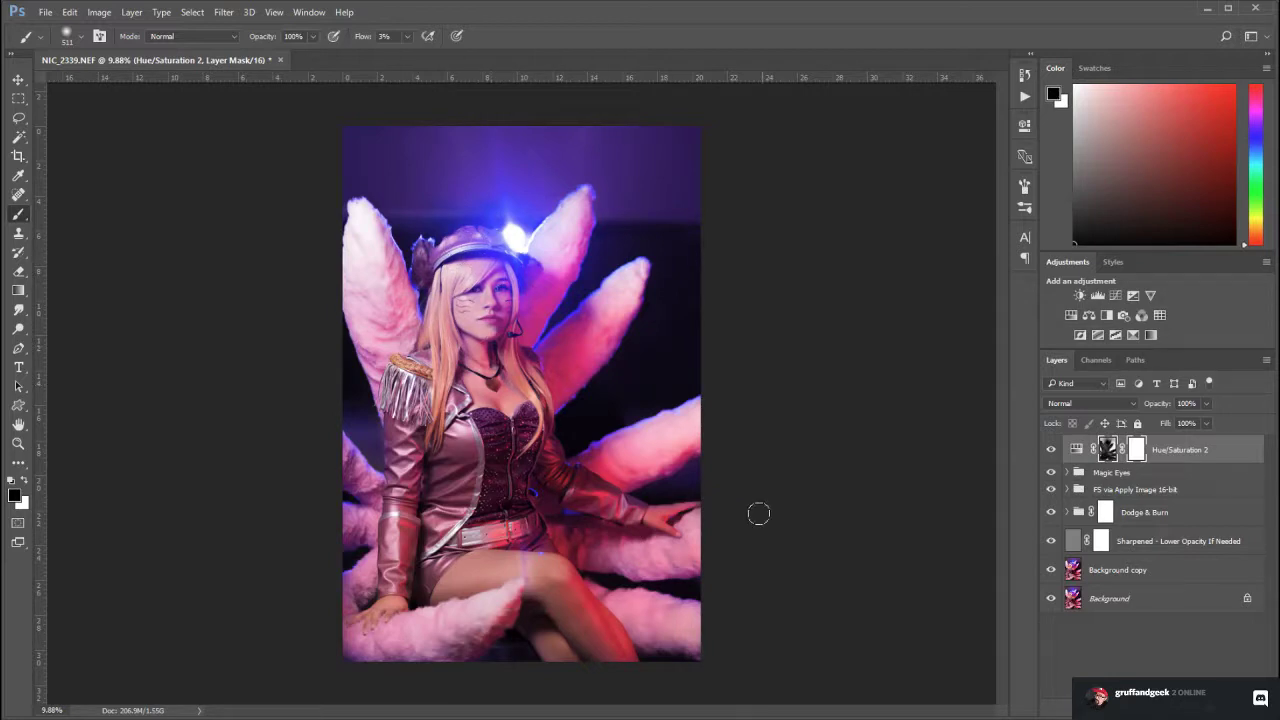
# Check the refined purple background toning against the untoned image by hiding and showing Hue/Saturation 2 repeatedly
pyautogui.click(1051, 450)
pyautogui.click(1051, 450)
pyautogui.click(1051, 450)
pyautogui.click(1051, 450)
pyautogui.click(1051, 450)
pyautogui.click(1051, 450)
pyautogui.click(1051, 450)
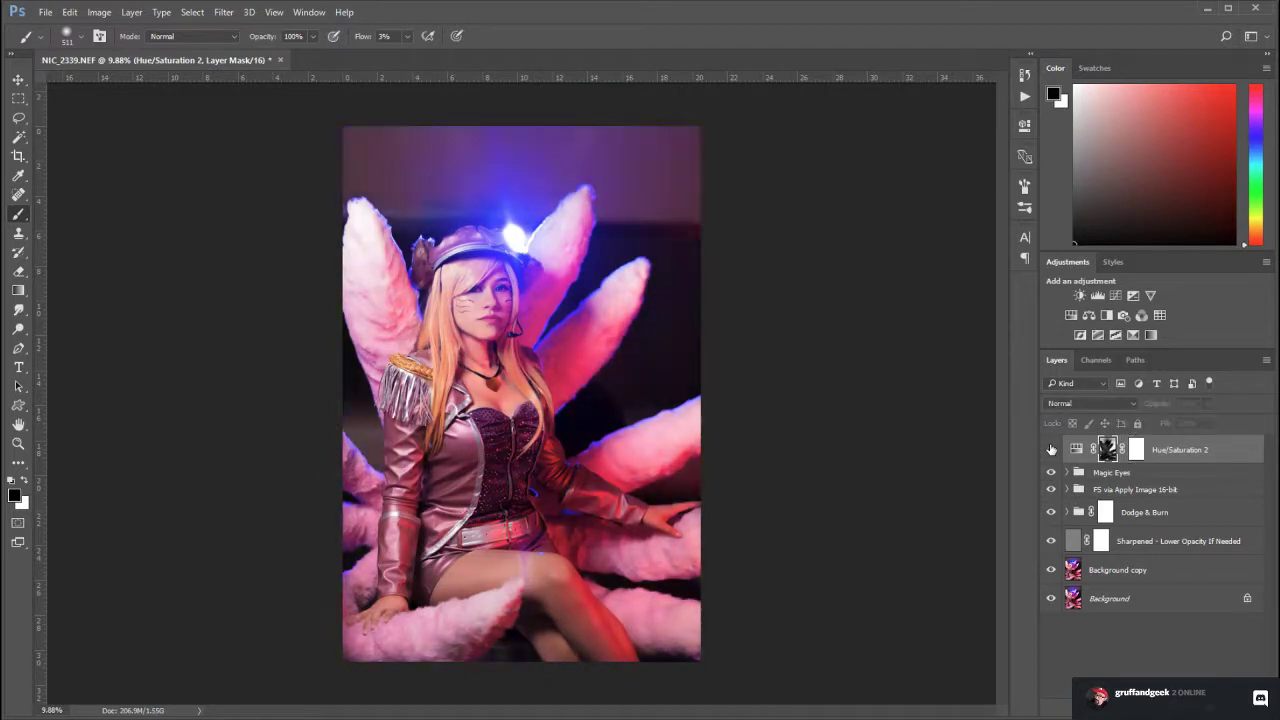
pyautogui.click(1051, 450)
pyautogui.click(1051, 450)
pyautogui.click(1051, 450)
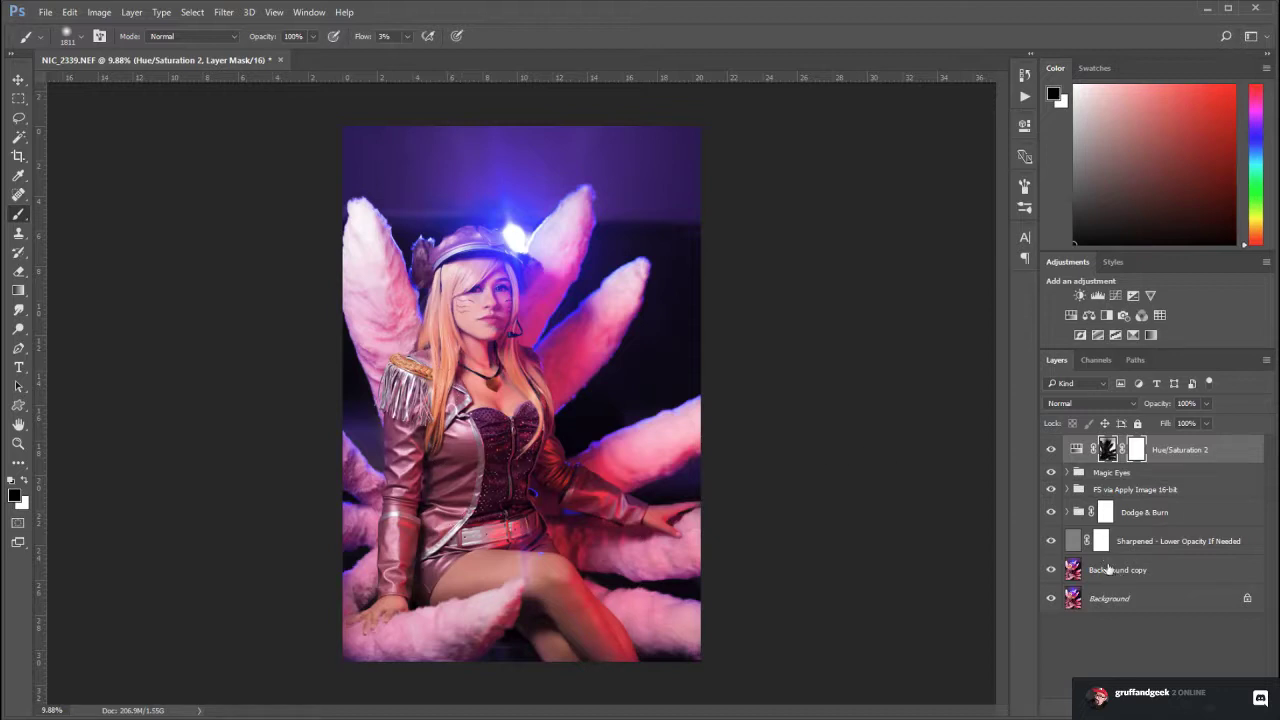
# Compare the background with and without the purple toning of the Hue/Saturation 2 layer
pyautogui.click(1051, 450)
pyautogui.click(1051, 450)
pyautogui.click(1051, 450)
pyautogui.click(1051, 450)
pyautogui.click(1051, 450)
pyautogui.click(1051, 450)
pyautogui.click(1052, 450)
pyautogui.click(1052, 450)
pyautogui.click(1052, 450)
pyautogui.click(1051, 450)
pyautogui.click(1051, 450)
pyautogui.click(1051, 450)
pyautogui.click(1051, 450)
pyautogui.click(1051, 450)
pyautogui.click(1051, 450)
pyautogui.click(1051, 450)
pyautogui.click(1051, 450)
pyautogui.click(1050, 450)
pyautogui.click(1050, 450)
pyautogui.click(1050, 450)
pyautogui.click(1050, 450)
pyautogui.click(1045, 450)
pyautogui.click(1045, 450)
pyautogui.click(1045, 450)
pyautogui.click(1045, 450)
# Create a Burn - Darken group and paint white on its mask over the background, reducing the brush from size 700 to 338
pyautogui.press('F3')
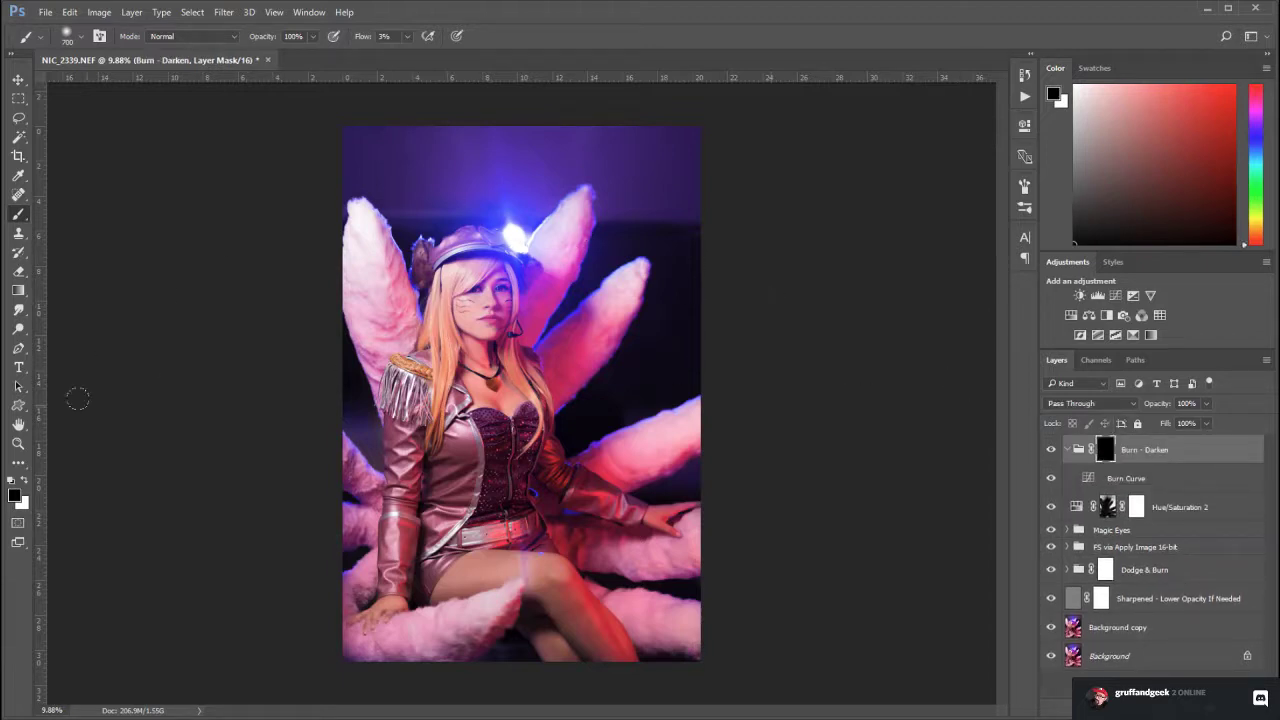
pyautogui.click(28, 478)
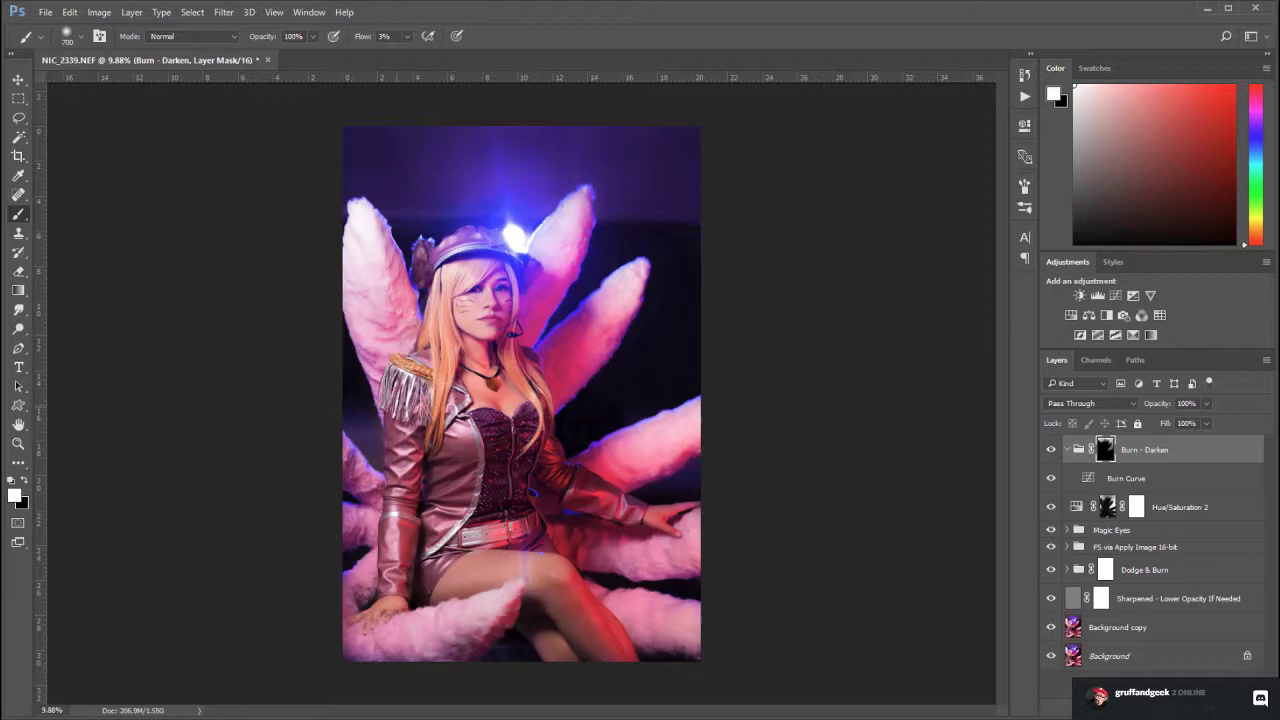
pyautogui.rightClick(360, 433)
pyautogui.moveTo(514, 488)
pyautogui.mouseDown()
pyautogui.moveTo(497, 486)
pyautogui.moveTo(529, 486)
pyautogui.mouseUp()
pyautogui.hotkey('ctrl', 's')
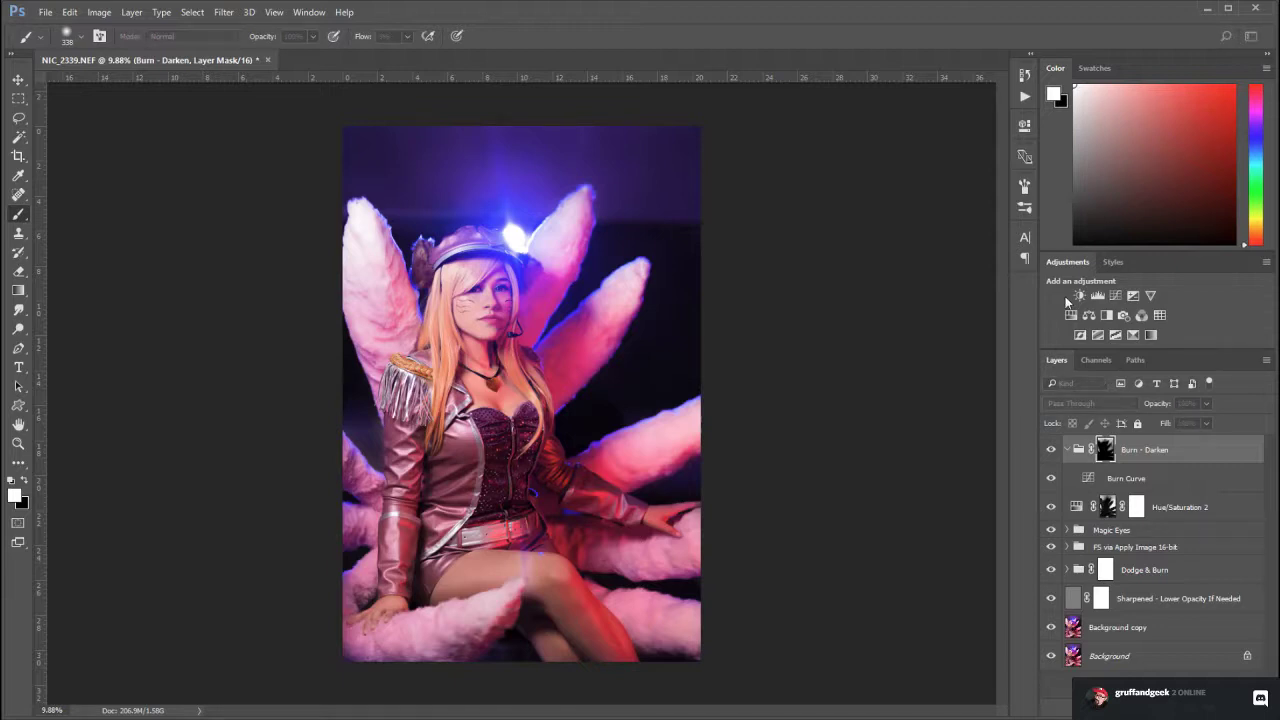
# Duplicate the Burn - Darken group twice to deepen the background darkening
pyautogui.hotkey('ctrl', 'j')
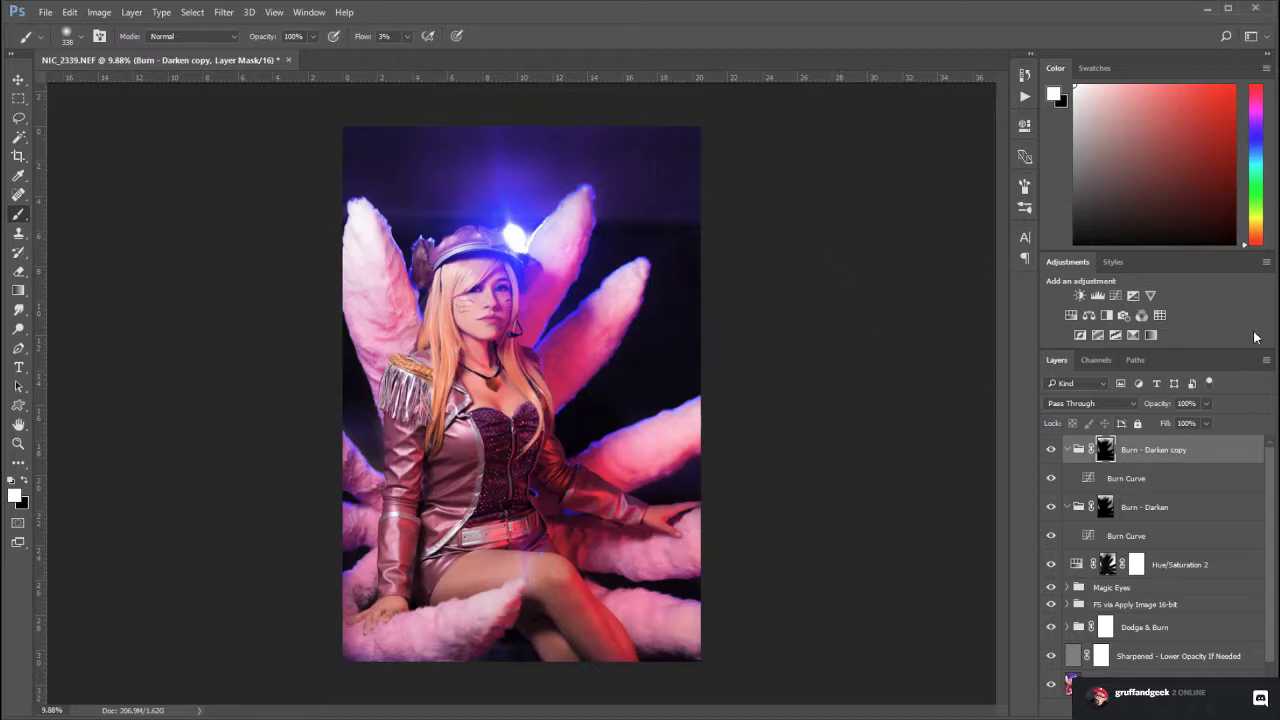
pyautogui.hotkey('ctrl', 'shift', 'alt', 'e')
pyautogui.press('Return')
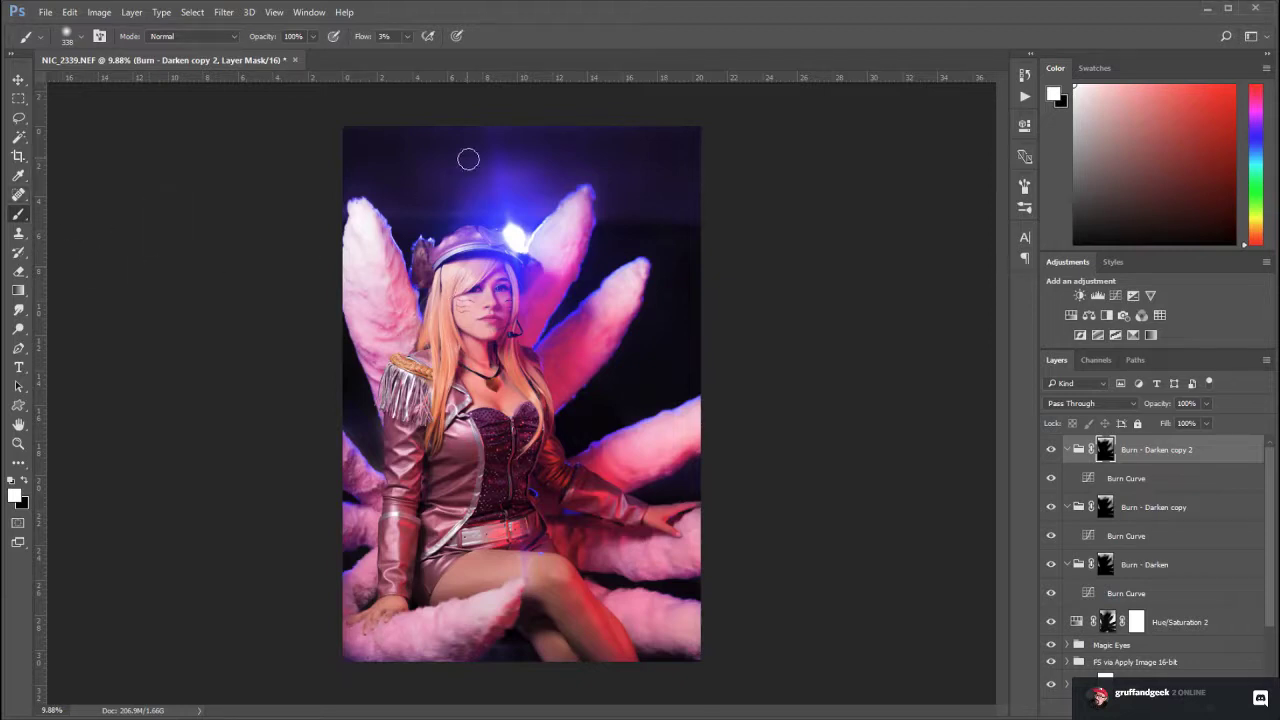
# Extend the background darkening on the masks of the stacked Burn - Darken groups with a white brush of size 1102
pyautogui.press(']')
pyautogui.press('[')
pyautogui.click(1114, 512)
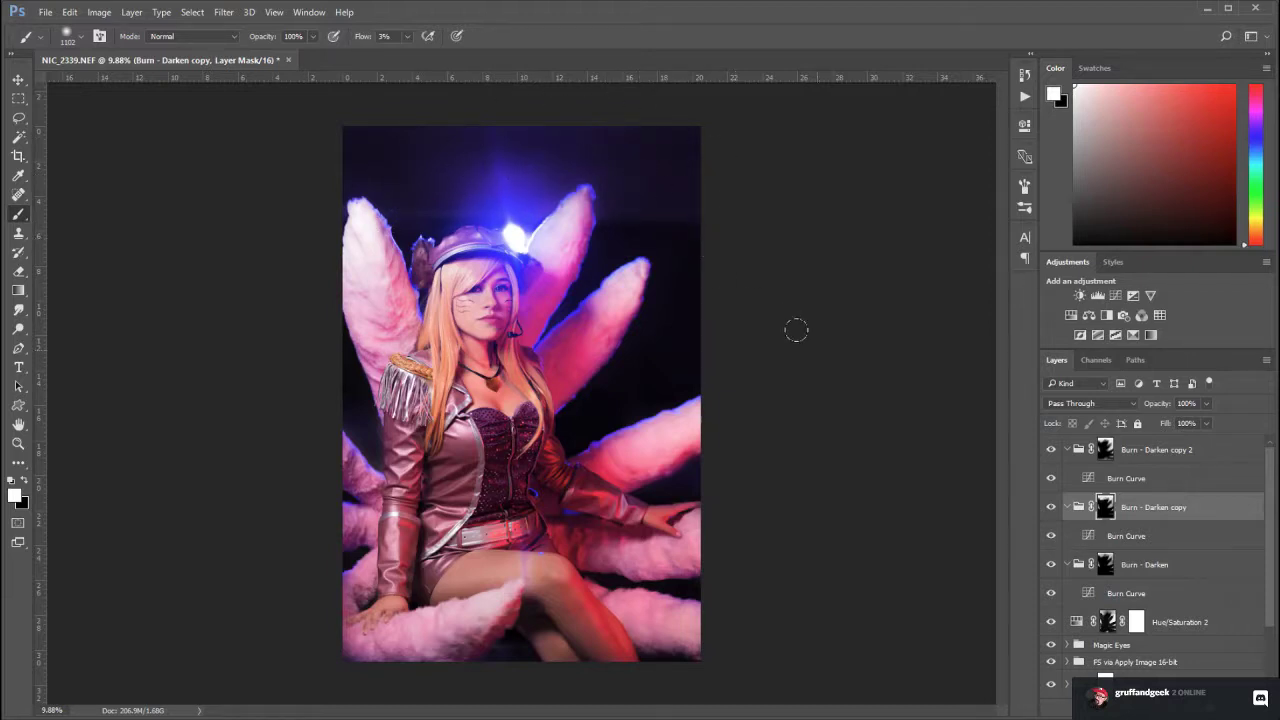
pyautogui.click(1105, 566)
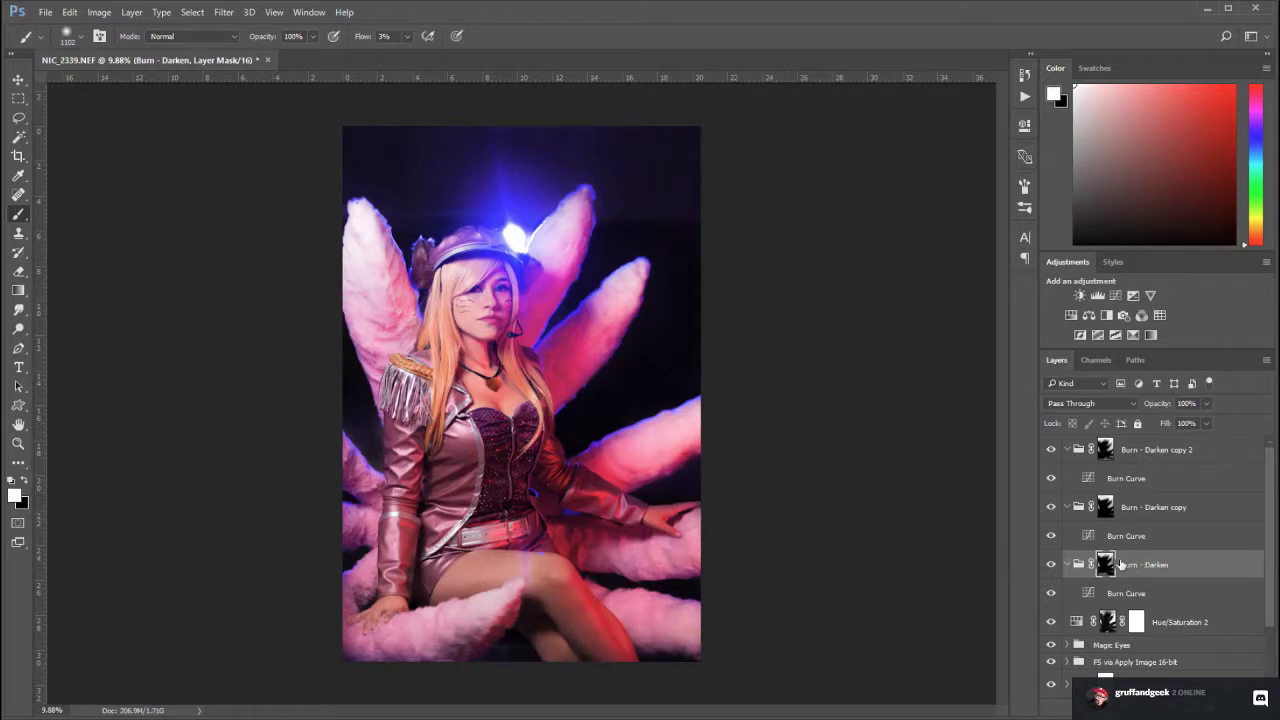
# Duplicate the topmost Burn - Darken group, lower the new copy's opacity to 3%, and adjust the opacity of Burn - Darken copy 2
pyautogui.click(1146, 451)
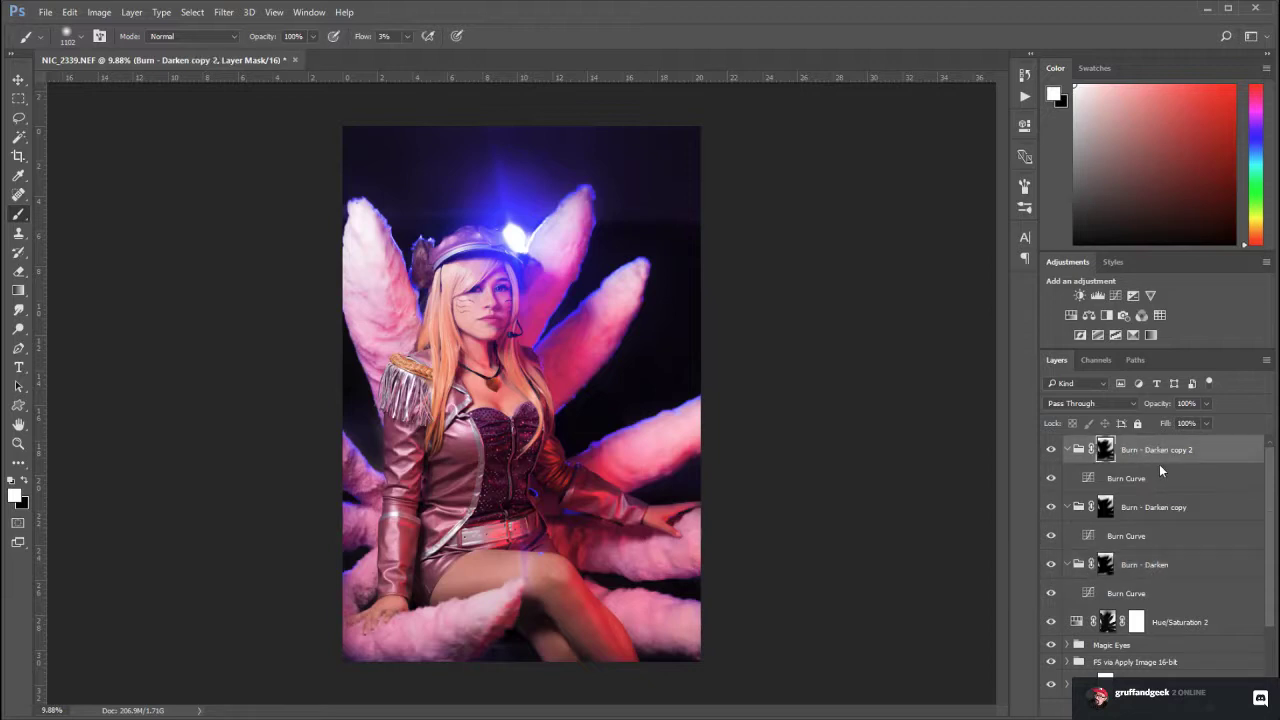
pyautogui.hotkey('ctrl', 's')
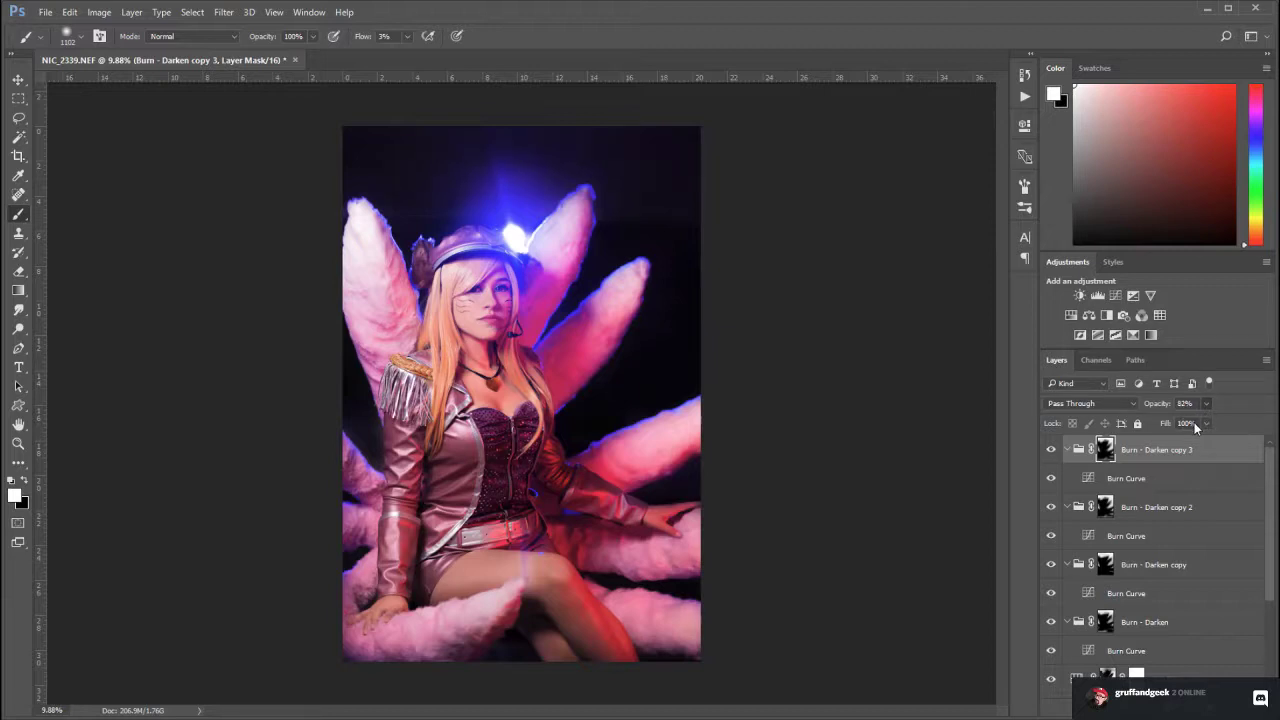
pyautogui.moveTo(1196, 428); pyautogui.dragTo(1164, 428)
pyautogui.click(1208, 403)
pyautogui.click(1189, 425)
pyautogui.click(1197, 505)
pyautogui.click(1179, 424)
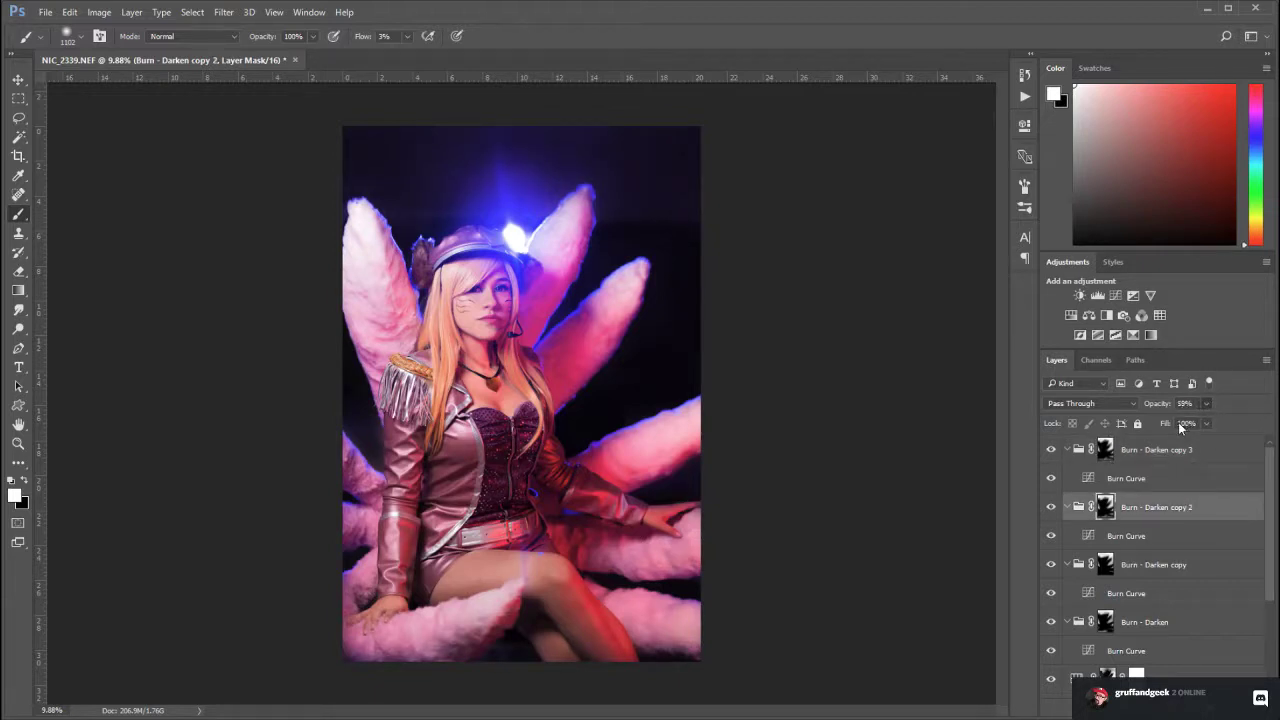
pyautogui.moveTo(1181, 428); pyautogui.dragTo(1190, 428)
# Collect all four Burn - Darken groups with their Burn Curve layers into a single group
pyautogui.click(1206, 455)
pyautogui.scroll(-2, 1205, 628)
pyautogui.scroll(-2, 1205, 628)
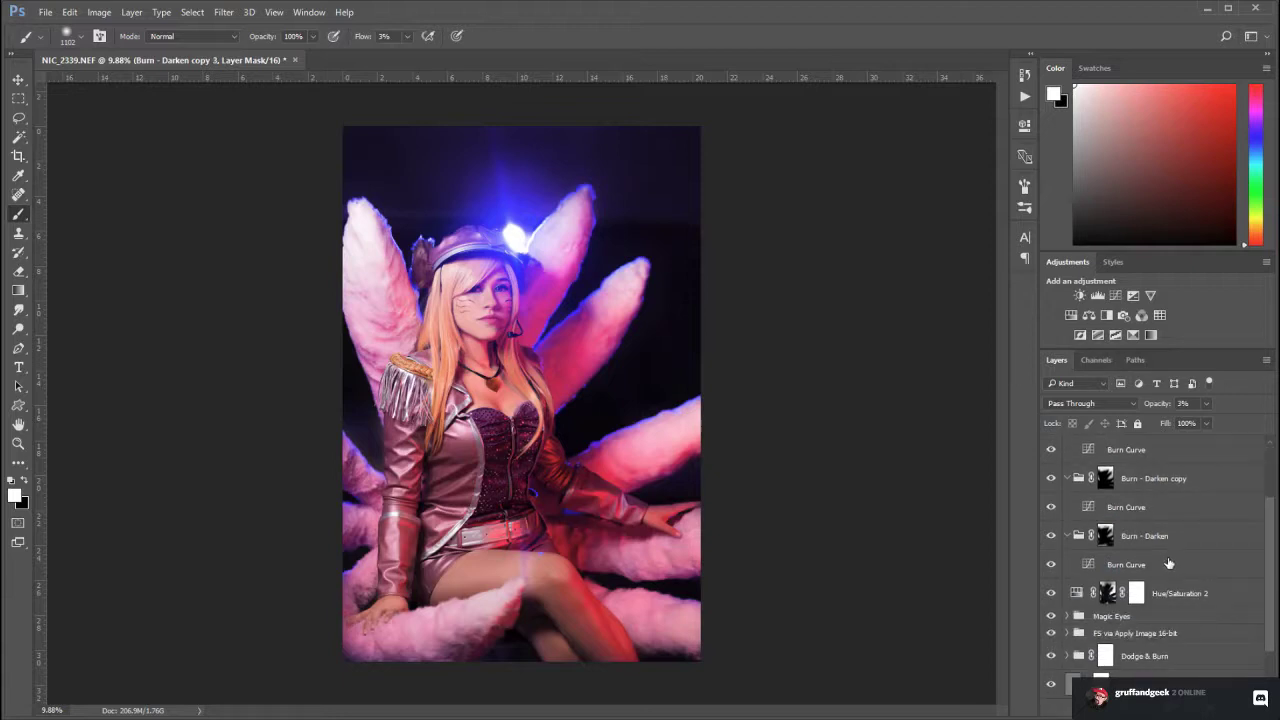
pyautogui.keyDown('shift'); pyautogui.click(1166, 565); pyautogui.keyUp('shift')
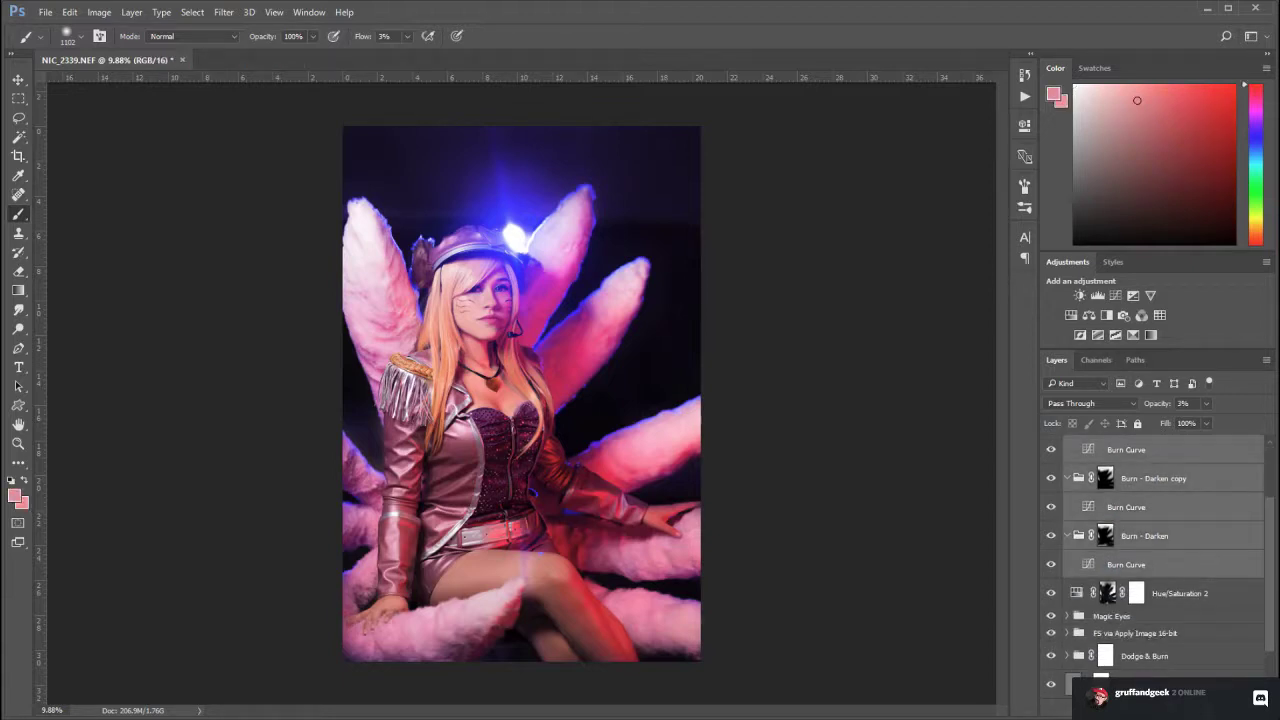
pyautogui.hotkey('ctrl', 'g')
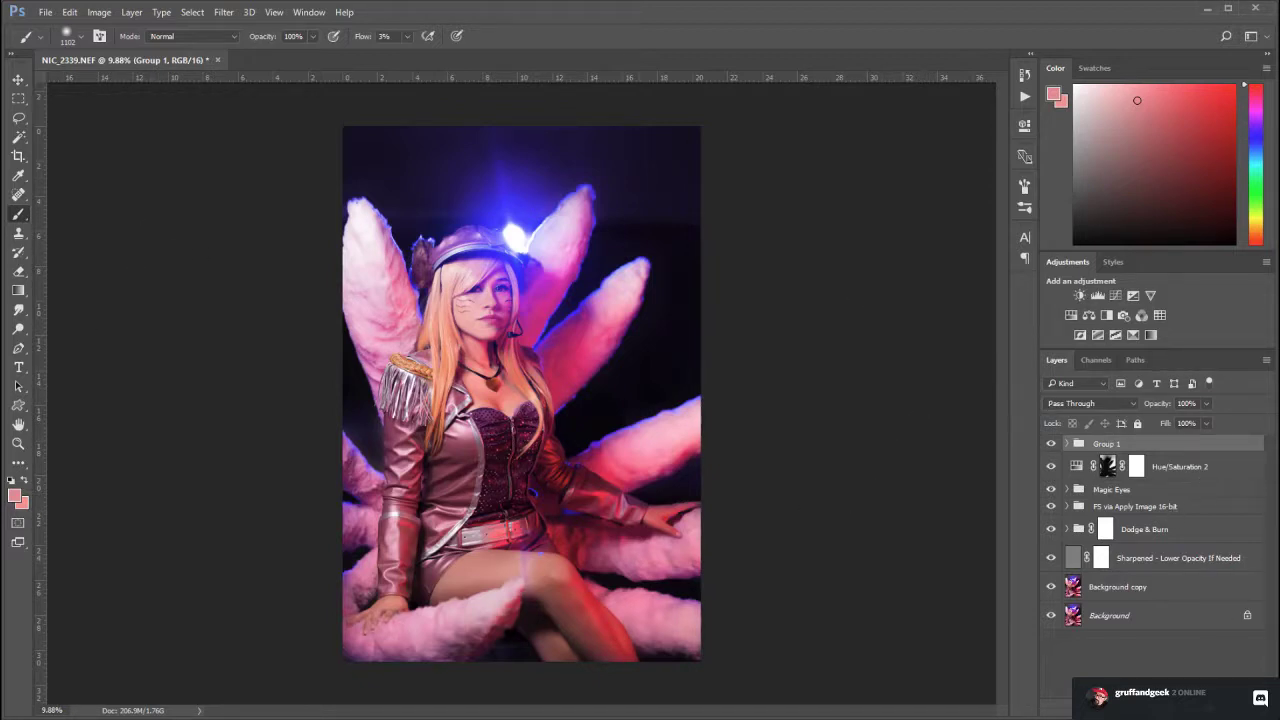
# Add a new empty layer above the burn group and set up a size 180 brush with white sampled from the hat's light
pyautogui.hotkey('ctrl', 'shift', 'alt', 'n')
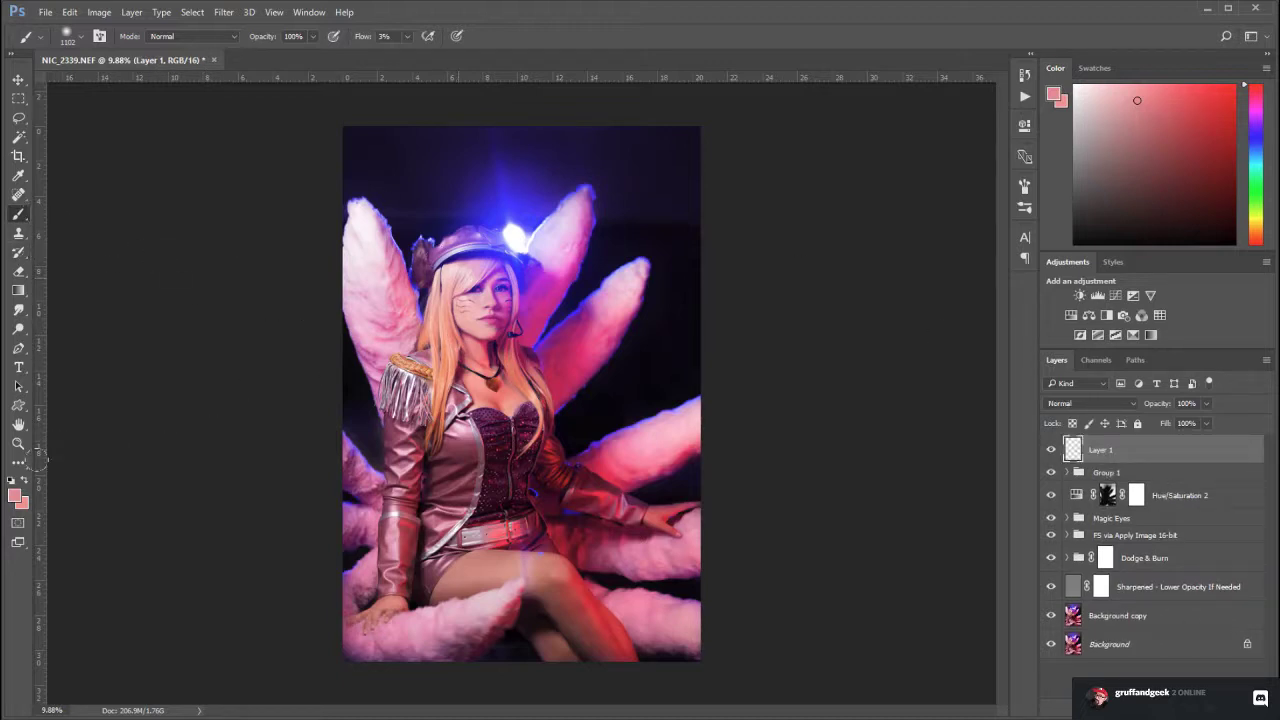
pyautogui.press('i')
pyautogui.click(380, 211)
pyautogui.press('b')
pyautogui.keyDown('alt'); pyautogui.rightClick(541, 244); pyautogui.keyUp('alt')
pyautogui.keyDown('alt'); pyautogui.rightClick(522, 236); pyautogui.keyUp('alt')
pyautogui.keyDown('alt'); pyautogui.click(519, 231); pyautogui.keyUp('alt')
# Paint long and short white light rays radiating outward from the bright light behind the hat
pyautogui.moveTo(514, 240); pyautogui.dragTo(488, 145)
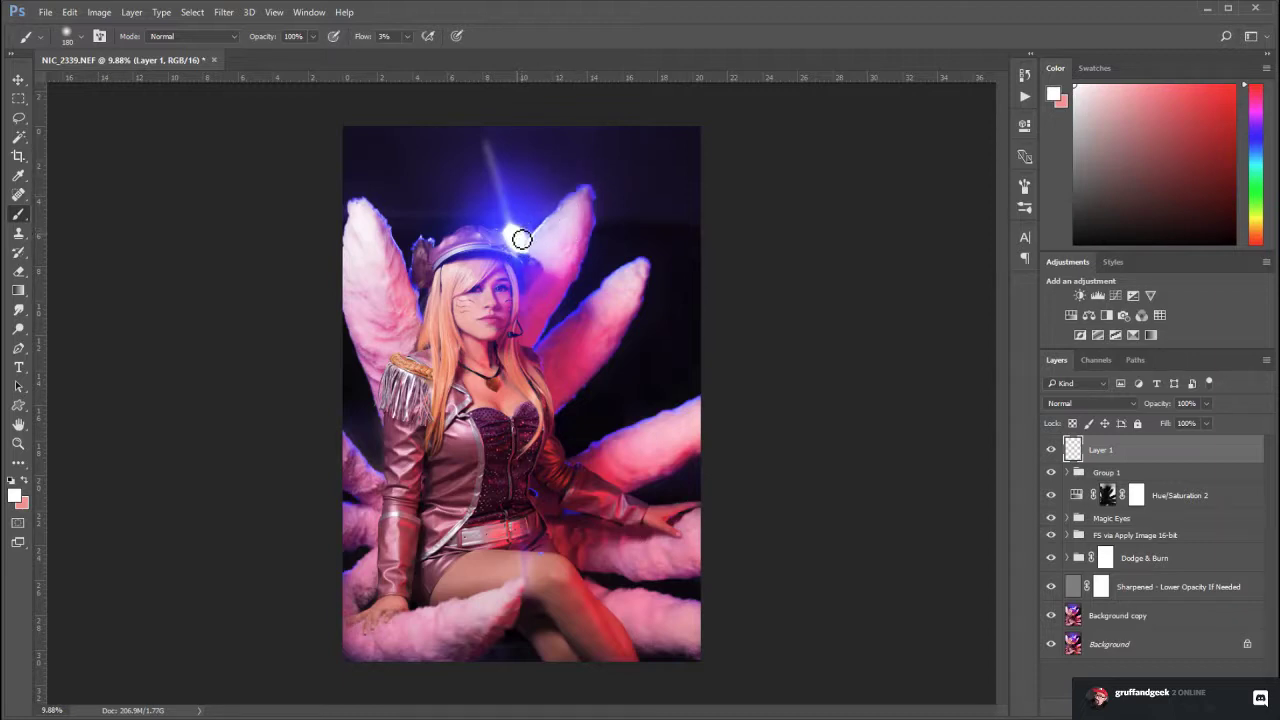
pyautogui.moveTo(517, 234)
pyautogui.mouseDown()
pyautogui.moveTo(619, 155)
pyautogui.moveTo(516, 238)
pyautogui.moveTo(612, 157)
pyautogui.moveTo(521, 235)
pyautogui.moveTo(538, 236)
pyautogui.moveTo(508, 244)
pyautogui.moveTo(423, 206)
pyautogui.moveTo(535, 240)
pyautogui.moveTo(397, 197)
pyautogui.mouseUp()
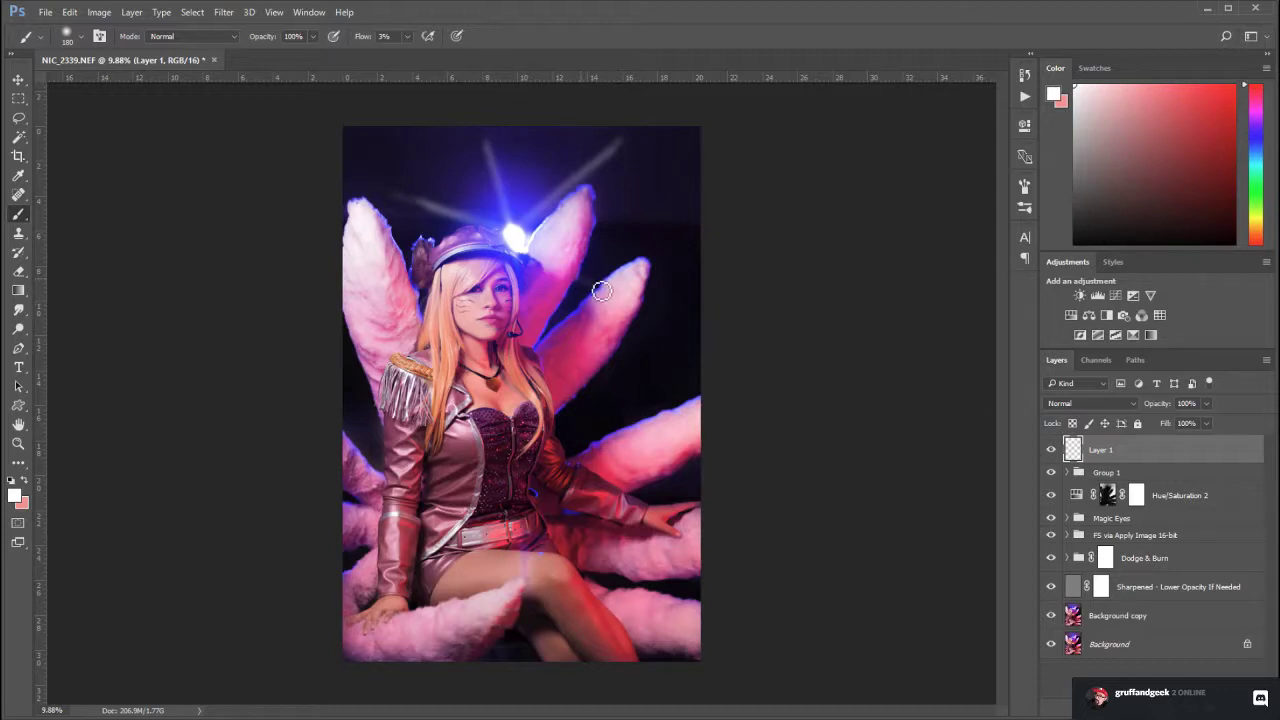
pyautogui.moveTo(580, 280); pyautogui.dragTo(686, 329)
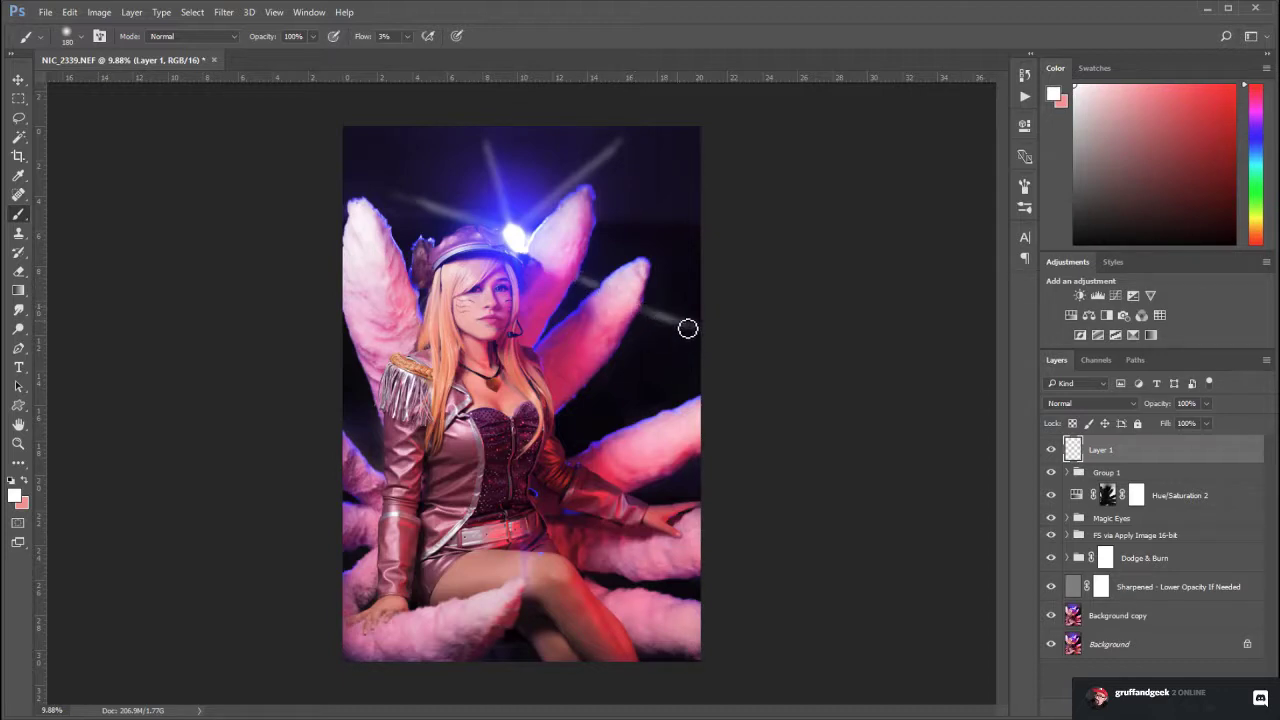
pyautogui.moveTo(656, 252); pyautogui.dragTo(600, 251)
pyautogui.moveTo(660, 200)
pyautogui.mouseDown()
pyautogui.moveTo(594, 223)
pyautogui.moveTo(663, 200)
pyautogui.moveTo(646, 206)
pyautogui.mouseUp()
pyautogui.moveTo(522, 213)
pyautogui.mouseDown()
pyautogui.moveTo(534, 192)
pyautogui.moveTo(497, 210)
pyautogui.moveTo(524, 245)
pyautogui.moveTo(508, 194)
pyautogui.moveTo(522, 236)
pyautogui.moveTo(486, 220)
pyautogui.moveTo(514, 231)
pyautogui.moveTo(497, 217)
pyautogui.moveTo(517, 229)
pyautogui.moveTo(533, 205)
pyautogui.moveTo(514, 232)
pyautogui.moveTo(496, 210)
pyautogui.moveTo(507, 230)
pyautogui.moveTo(589, 255)
pyautogui.moveTo(476, 244)
pyautogui.moveTo(500, 226)
pyautogui.moveTo(403, 202)
pyautogui.moveTo(529, 229)
pyautogui.moveTo(546, 214)
pyautogui.mouseUp()
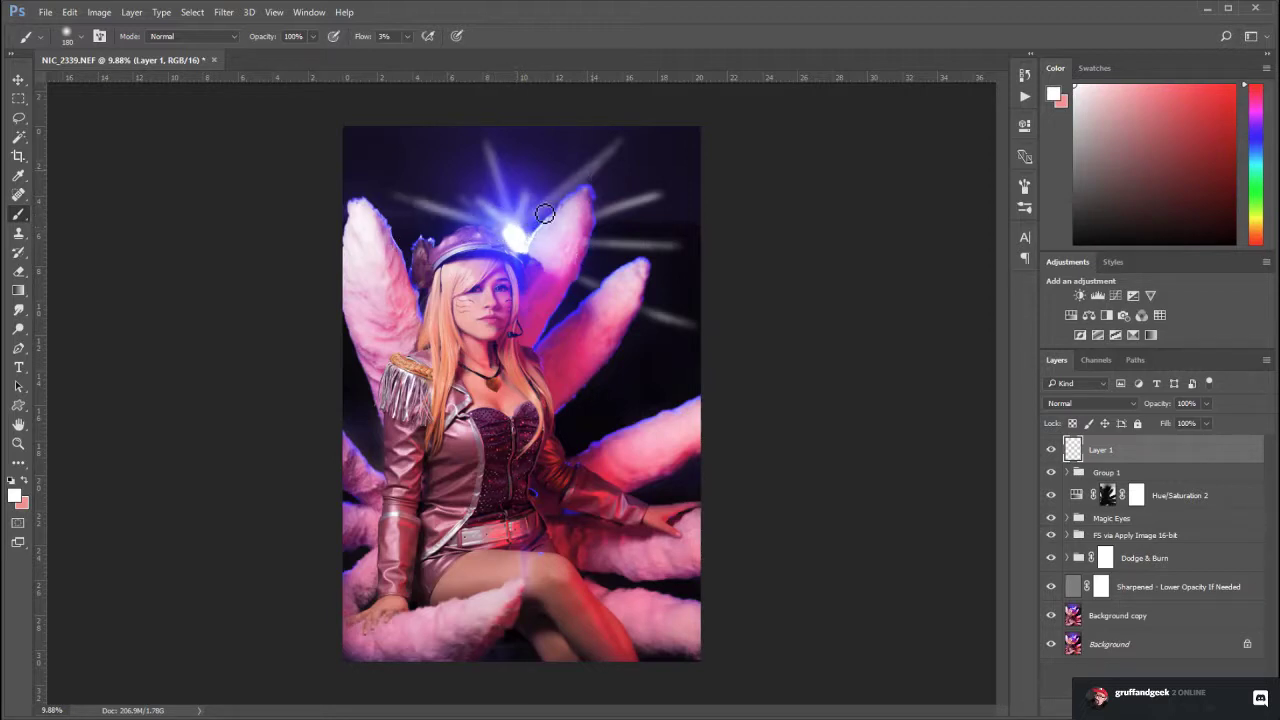
# Try a strong blur on the light rays, undo it, and soften them with a lighter blur
pyautogui.moveTo(616, 280)
pyautogui.mouseDown()
pyautogui.moveTo(663, 314)
pyautogui.moveTo(623, 363)
pyautogui.moveTo(530, 360)
pyautogui.mouseUp()
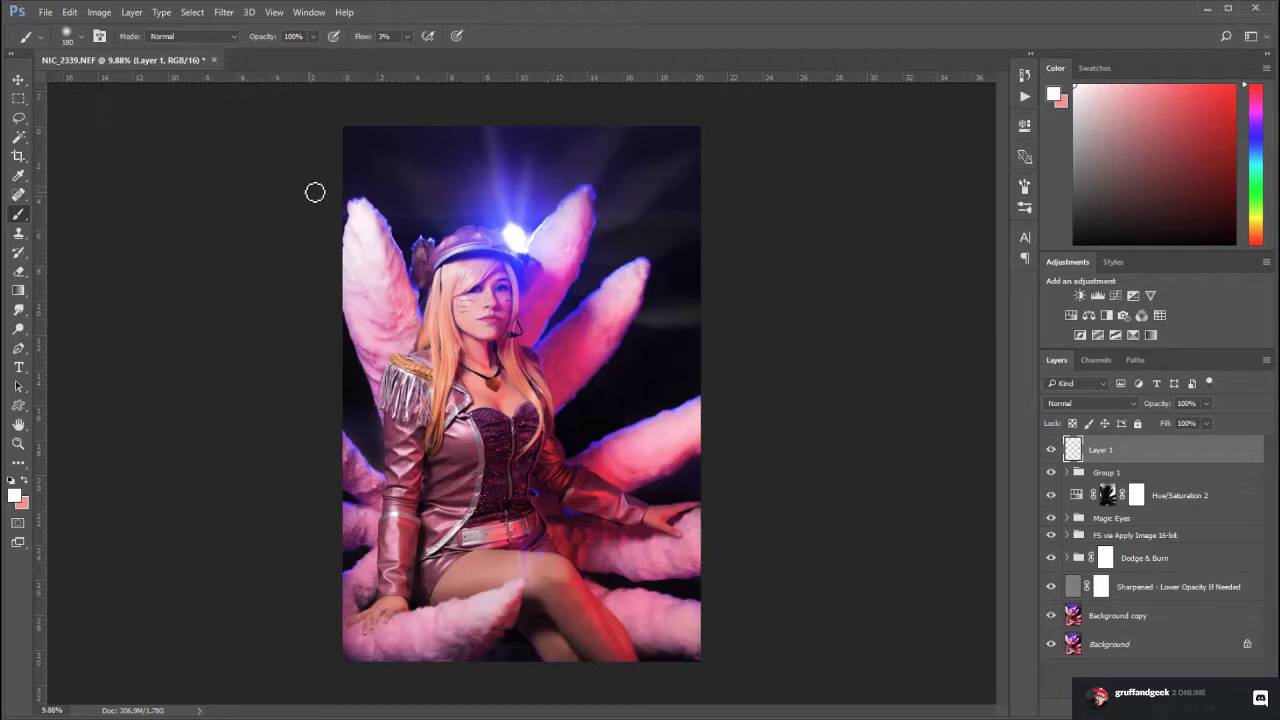
pyautogui.hotkey('ctrl', 'z')
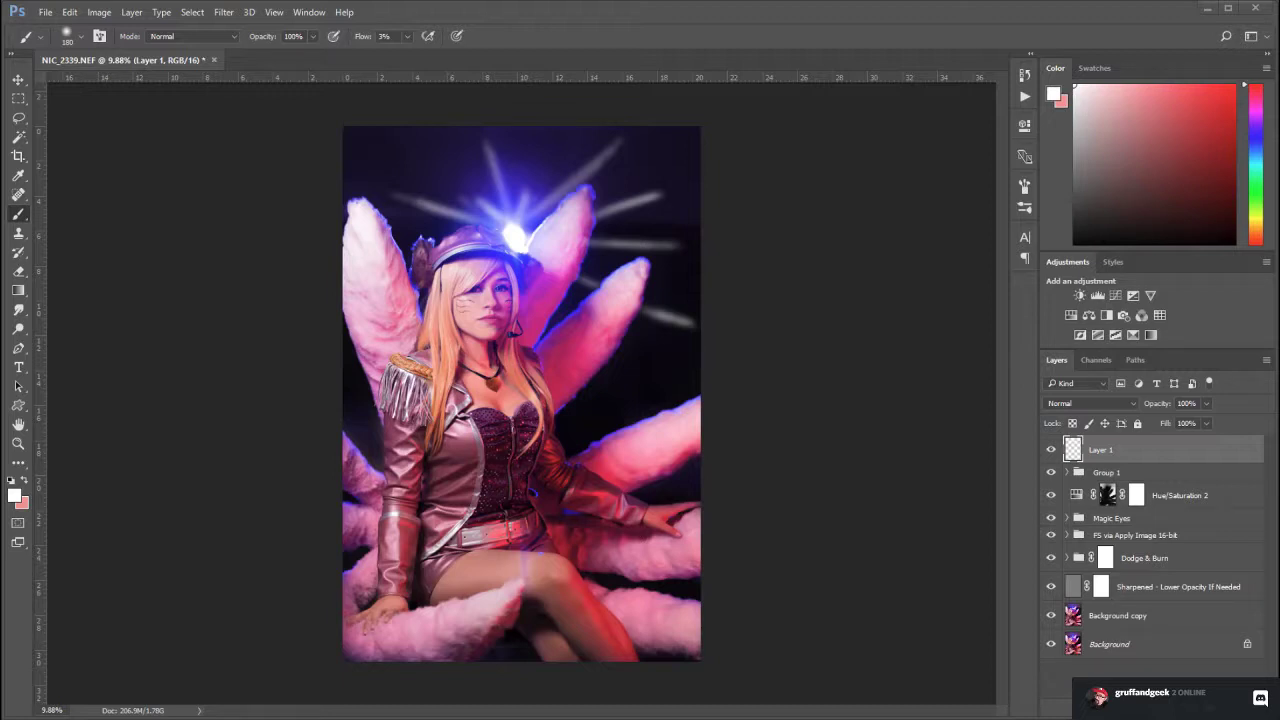
pyautogui.hotkey('ctrl', 'z')
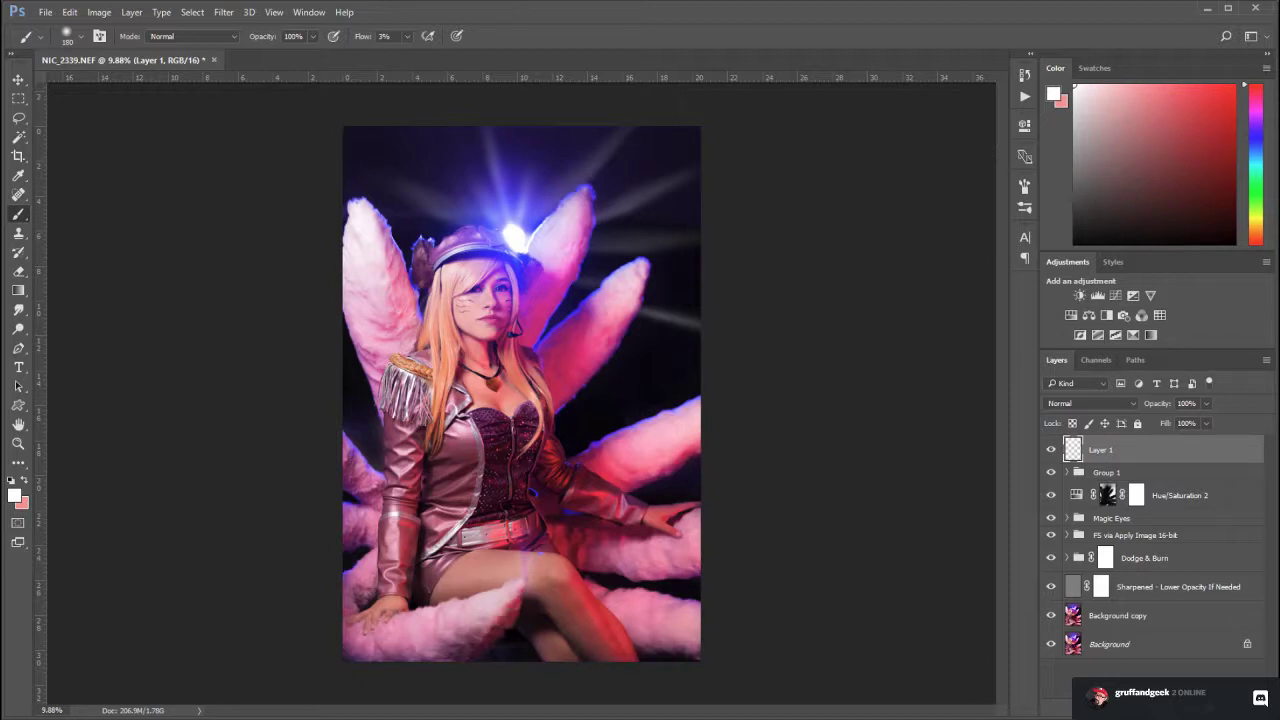
# Add a Hue/Saturation adjustment clipped to Layer 1 and tint the light rays purple-blue
pyautogui.click(1077, 497)
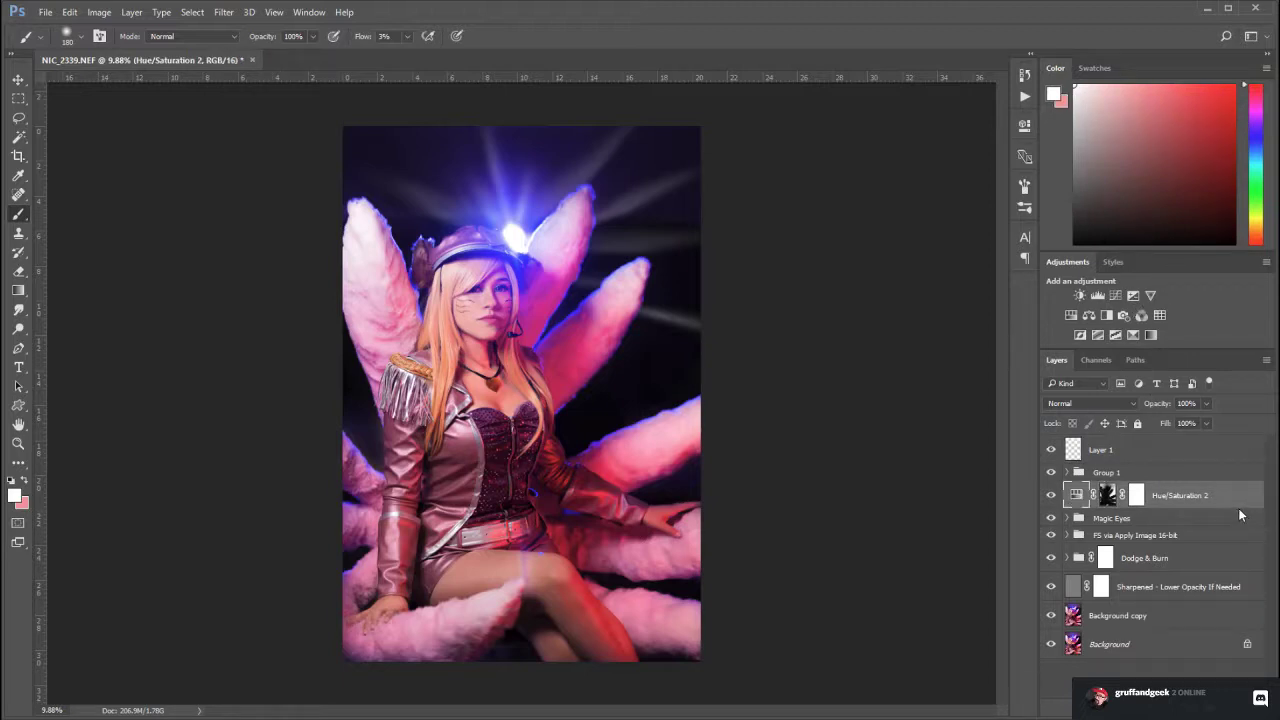
pyautogui.click(1090, 454)
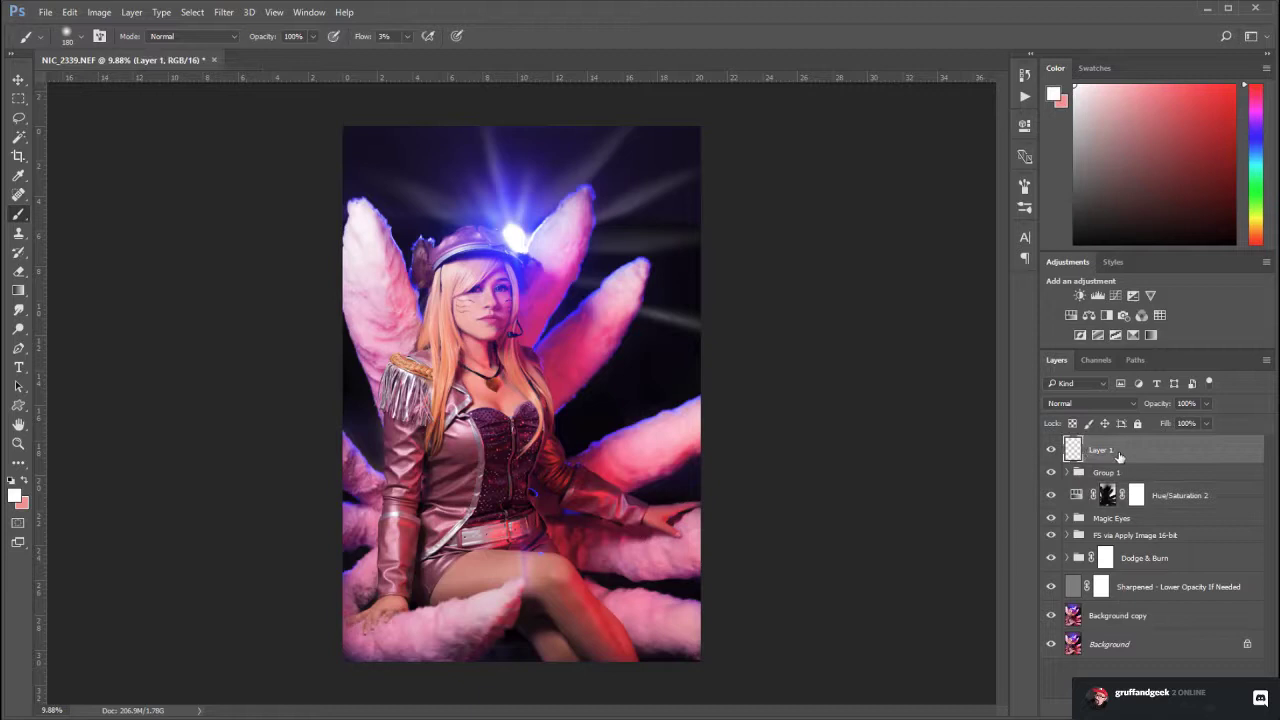
pyautogui.click(1071, 315)
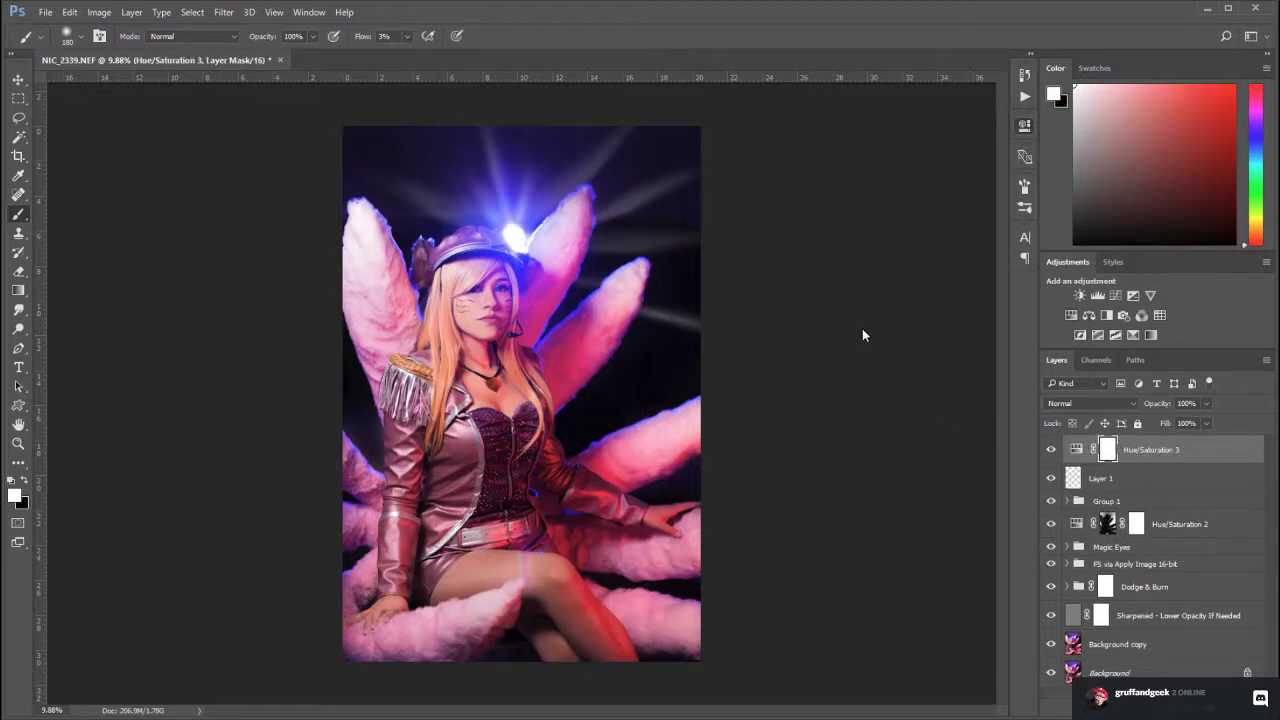
pyautogui.hotkey('ctrl', 'alt', 'g')
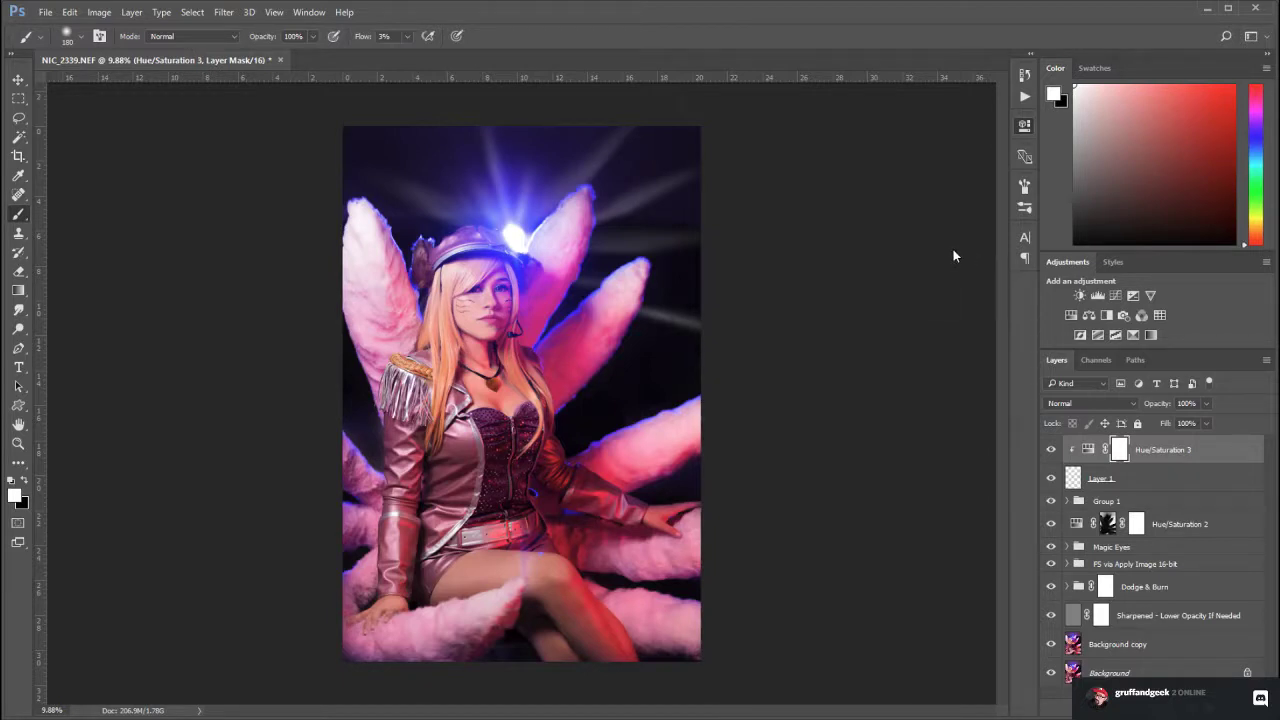
pyautogui.moveTo(897, 279); pyautogui.dragTo(855, 275)
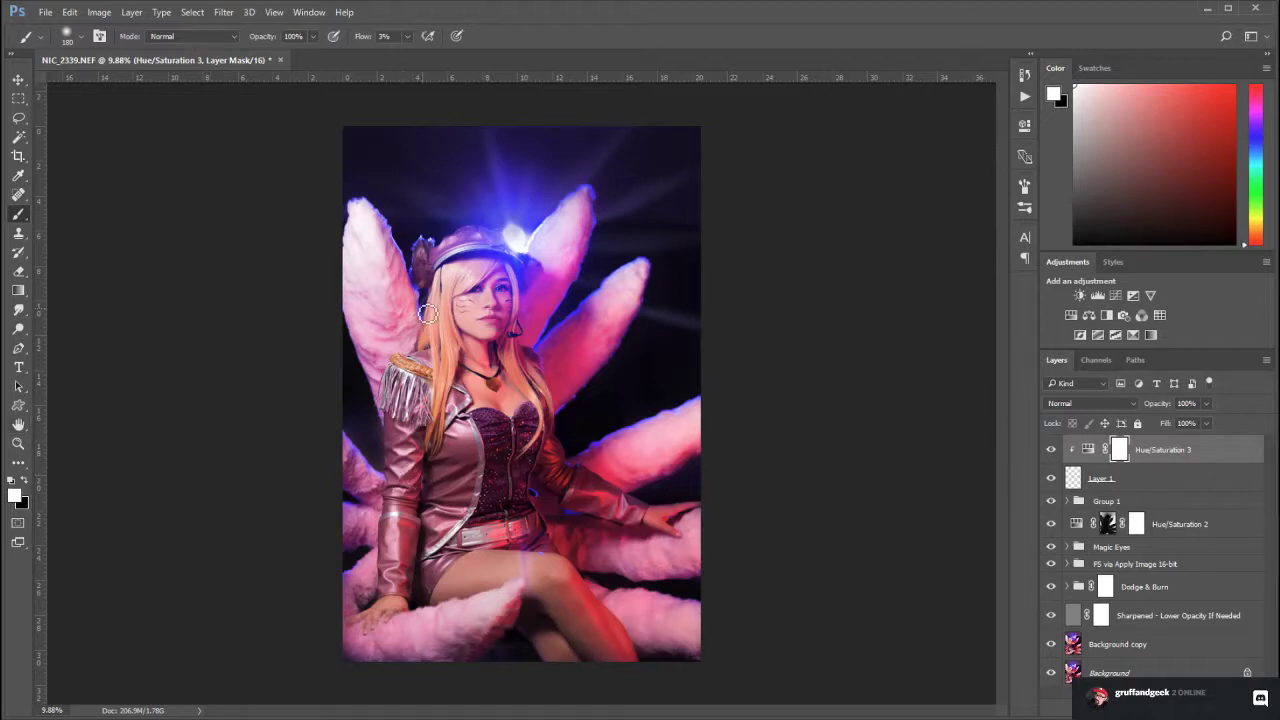
# Inspect the face up close and the whole image with the tinted rays, and check the Hue/Saturation 3 settings
pyautogui.click(18, 443)
pyautogui.moveTo(332, 310); pyautogui.dragTo(460, 262)
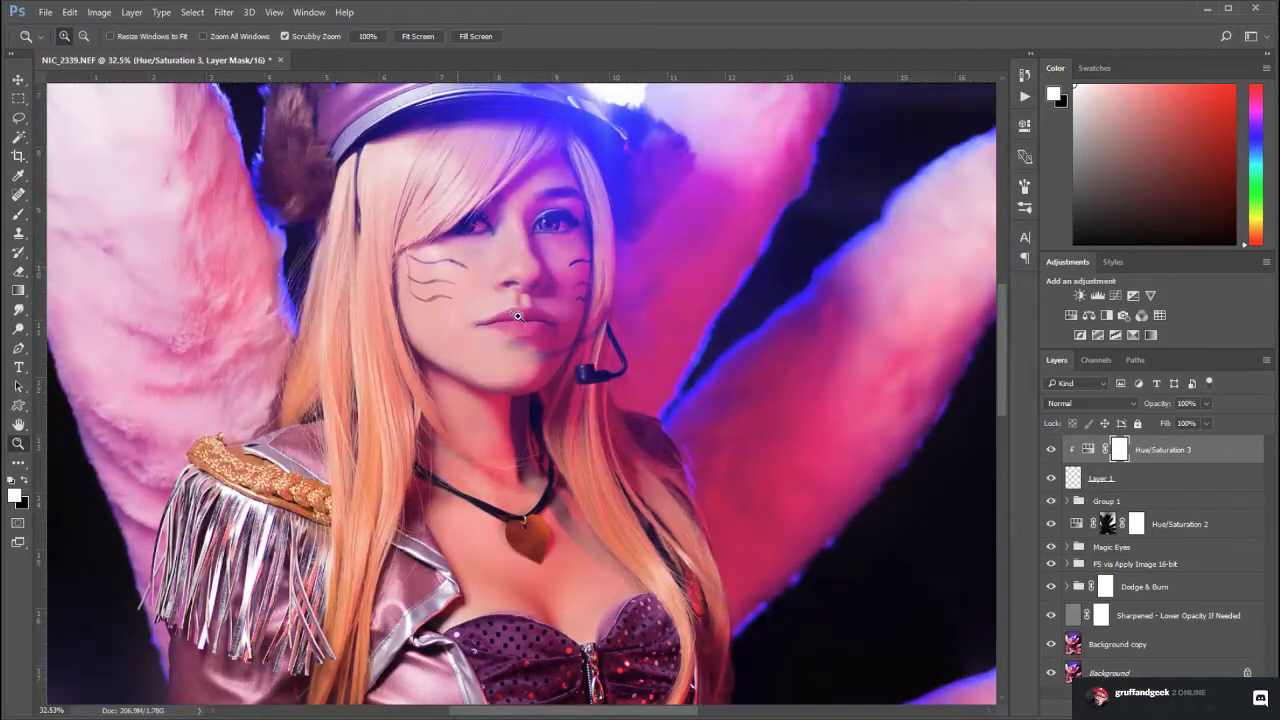
pyautogui.moveTo(530, 337); pyautogui.dragTo(493, 323)
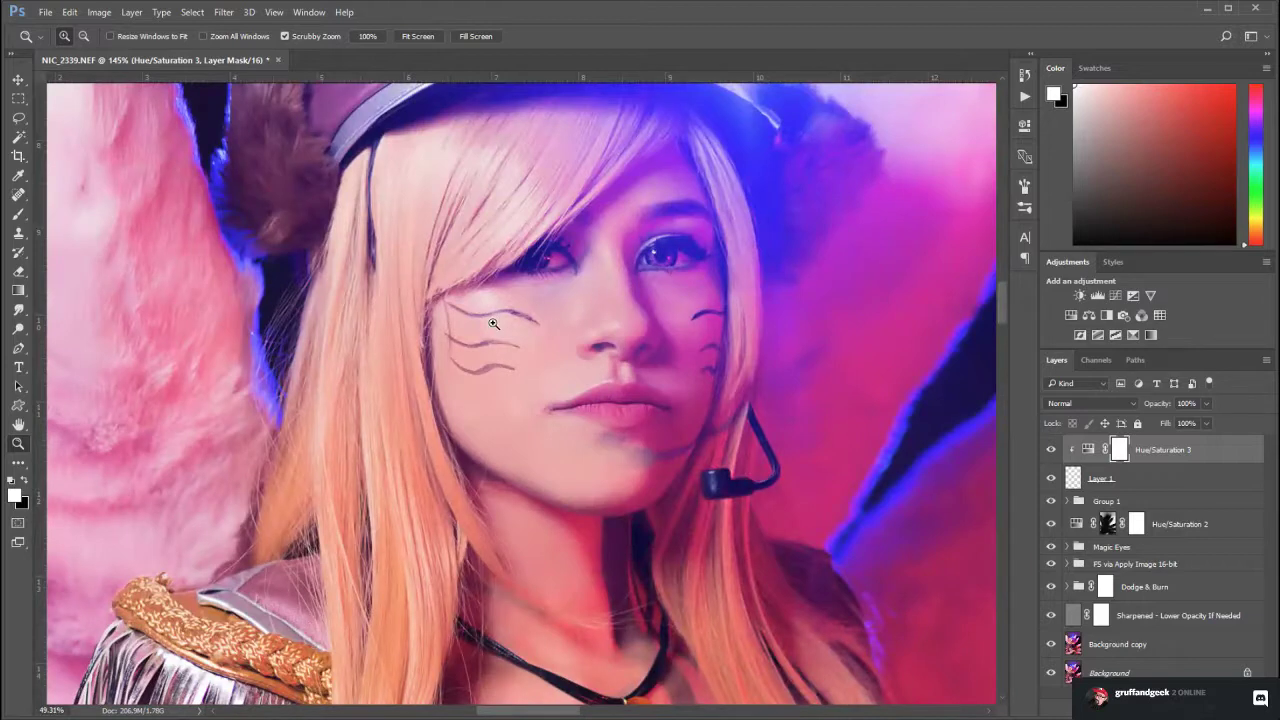
pyautogui.moveTo(583, 338); pyautogui.dragTo(560, 329)
pyautogui.moveTo(643, 386); pyautogui.dragTo(572, 405)
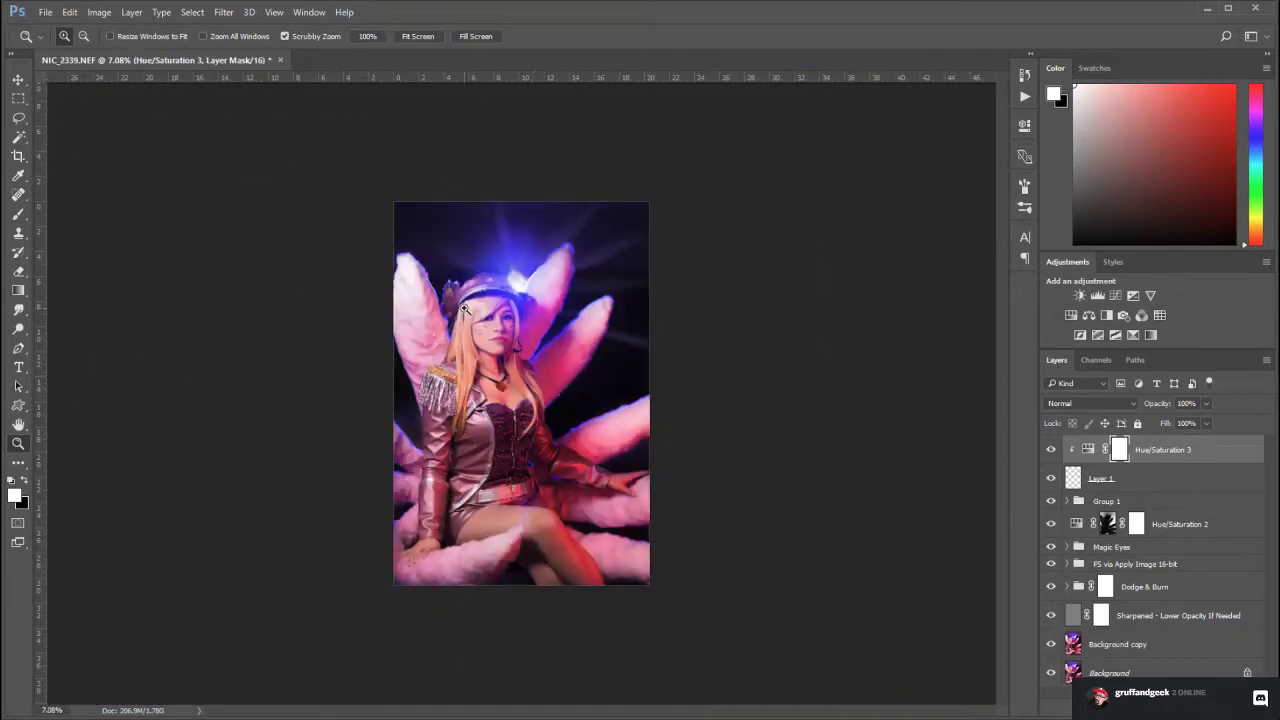
pyautogui.moveTo(558, 293); pyautogui.dragTo(586, 306)
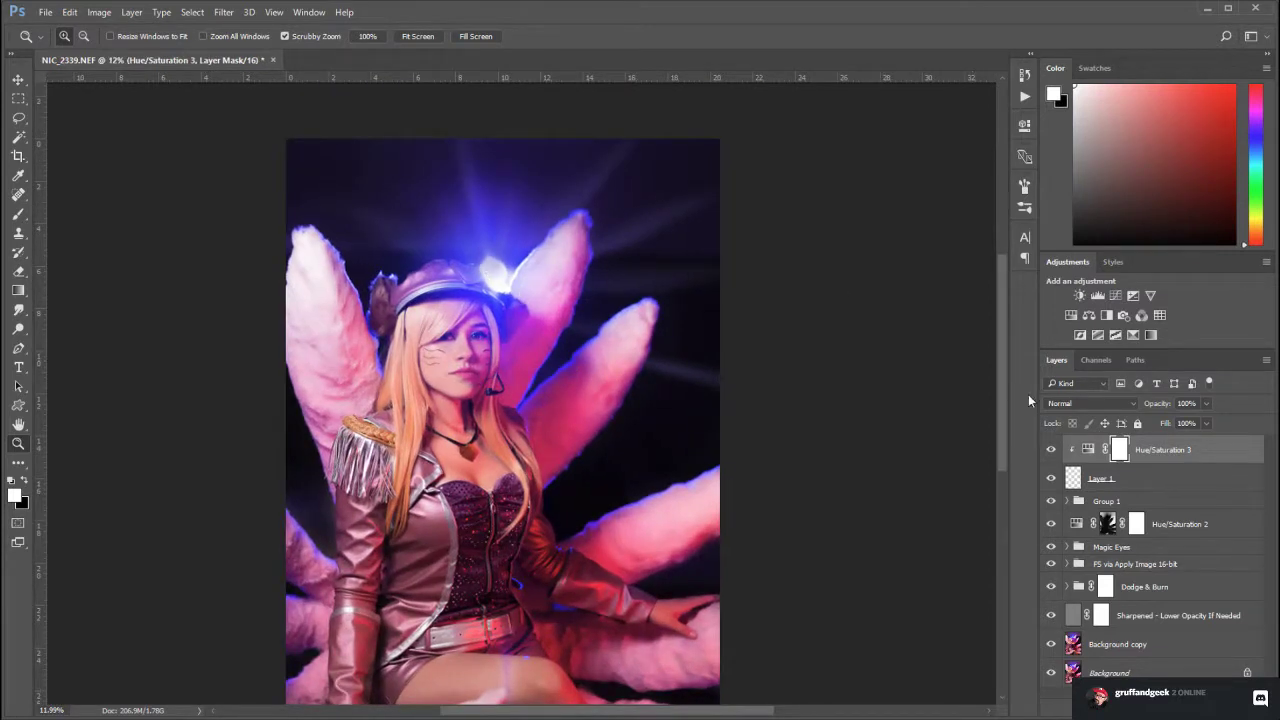
pyautogui.click(1088, 449)
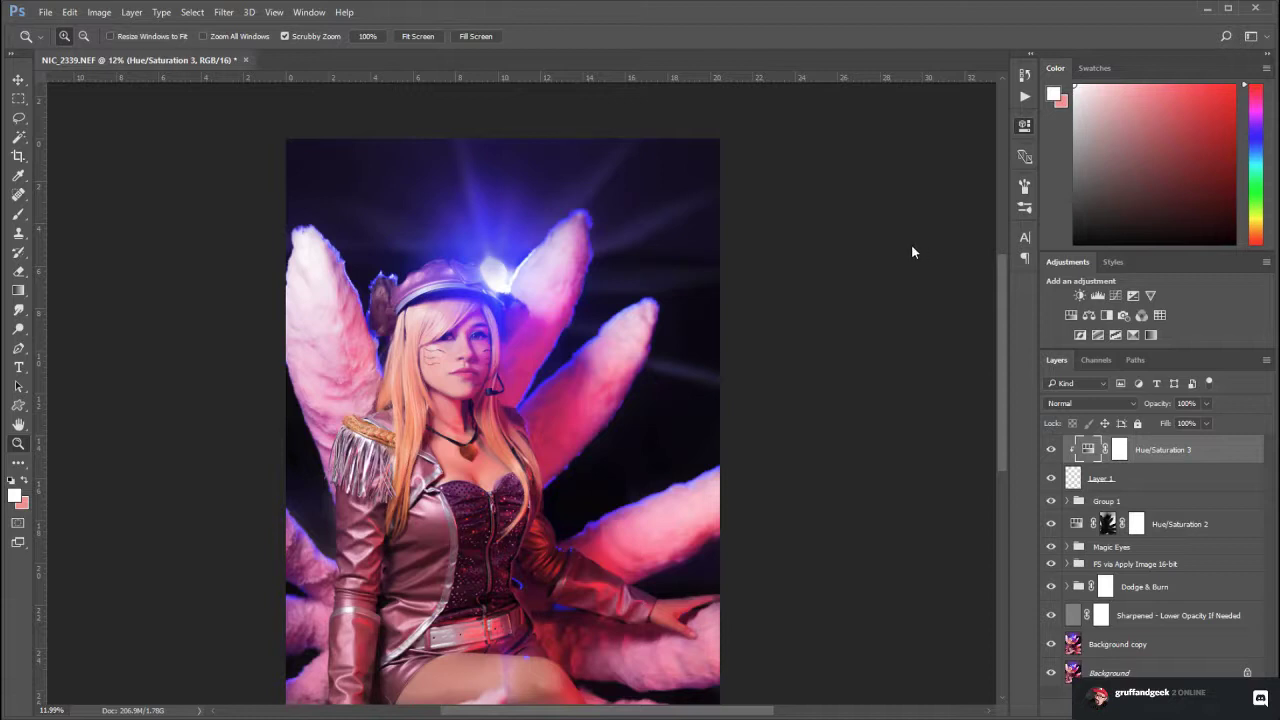
pyautogui.click(879, 92)
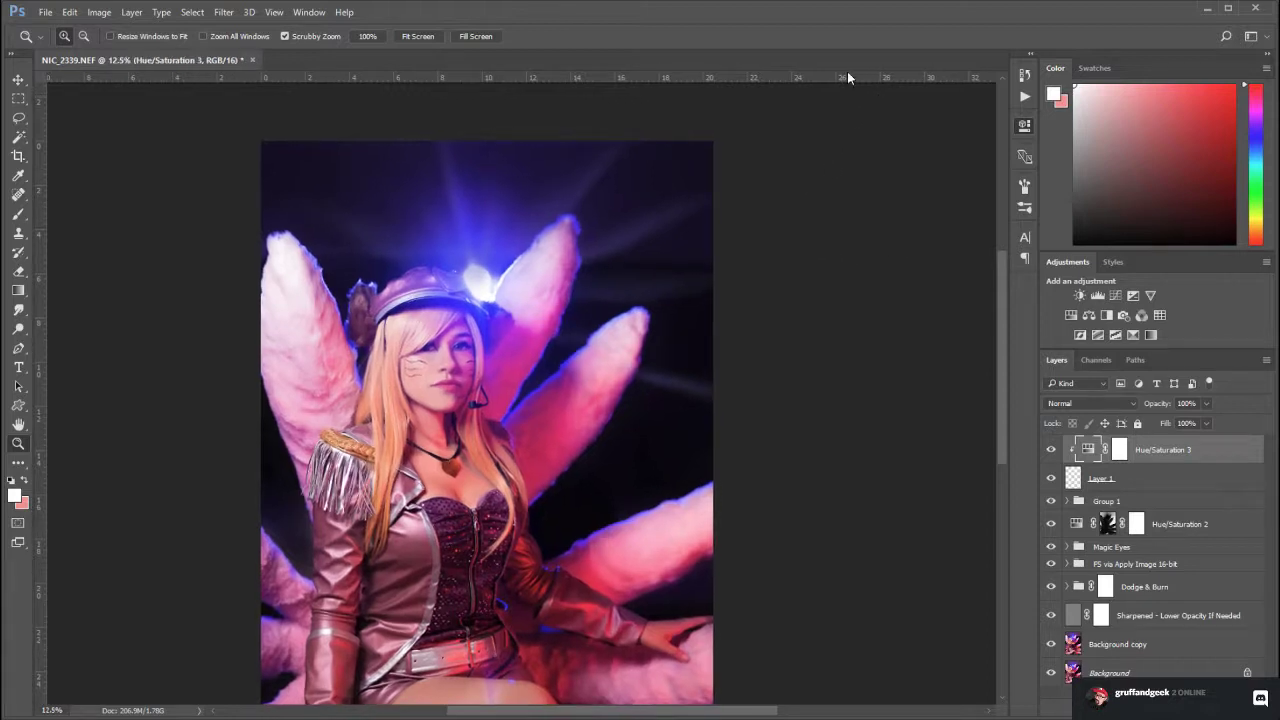
# Compare the image with the light rays against hiding and showing the Hue/Saturation 2 toning
pyautogui.click(1050, 524)
pyautogui.click(1050, 524)
pyautogui.click(1050, 524)
pyautogui.click(1050, 524)
pyautogui.click(1050, 524)
pyautogui.click(1050, 524)
pyautogui.click(1050, 524)
pyautogui.click(1050, 524)
pyautogui.click(1050, 524)
pyautogui.click(1050, 524)
# Check the lower part of the picture and save the retouched image as NIC_2339-Edit.psd
pyautogui.moveTo(580, 602); pyautogui.dragTo(540, 402)
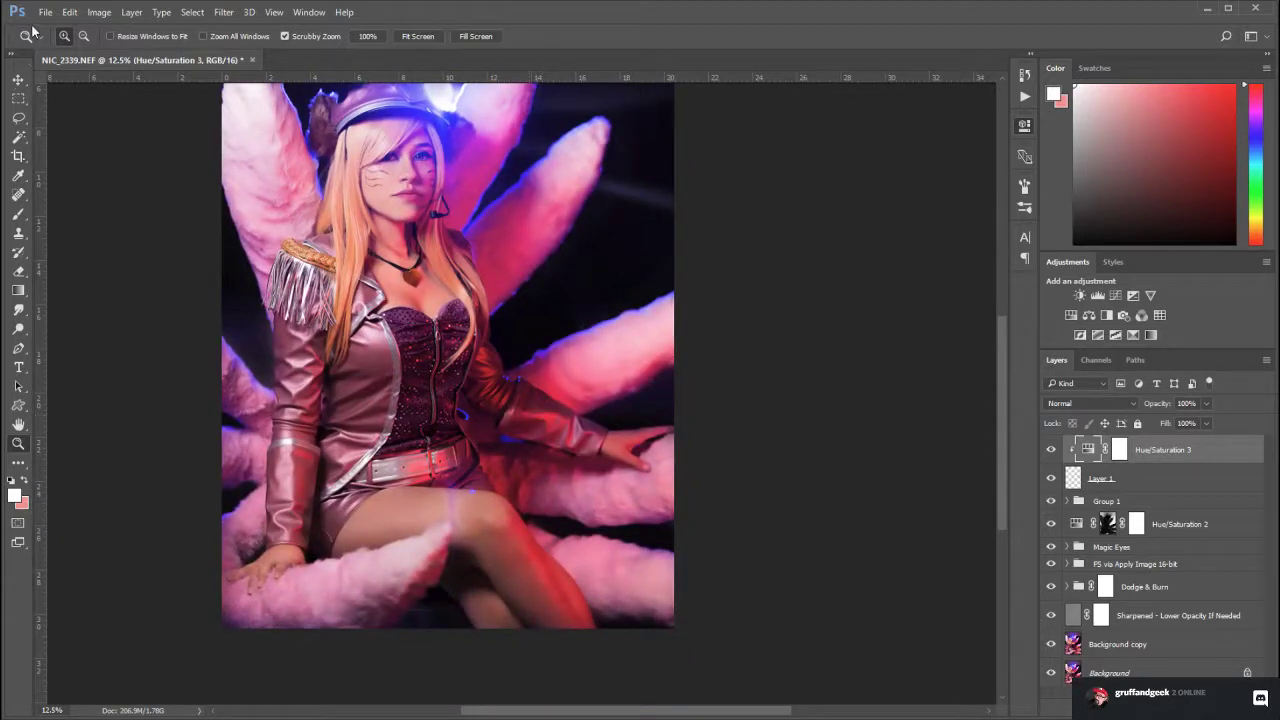
pyautogui.hotkey('ctrl', 's')
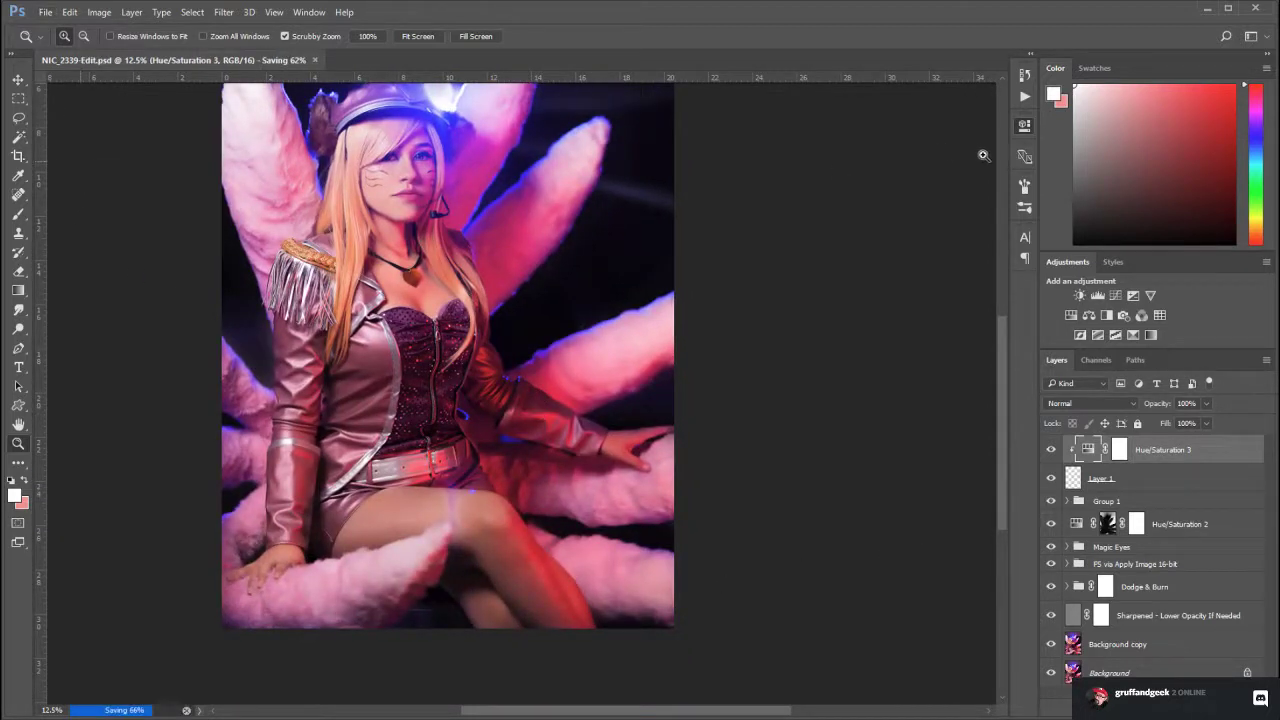
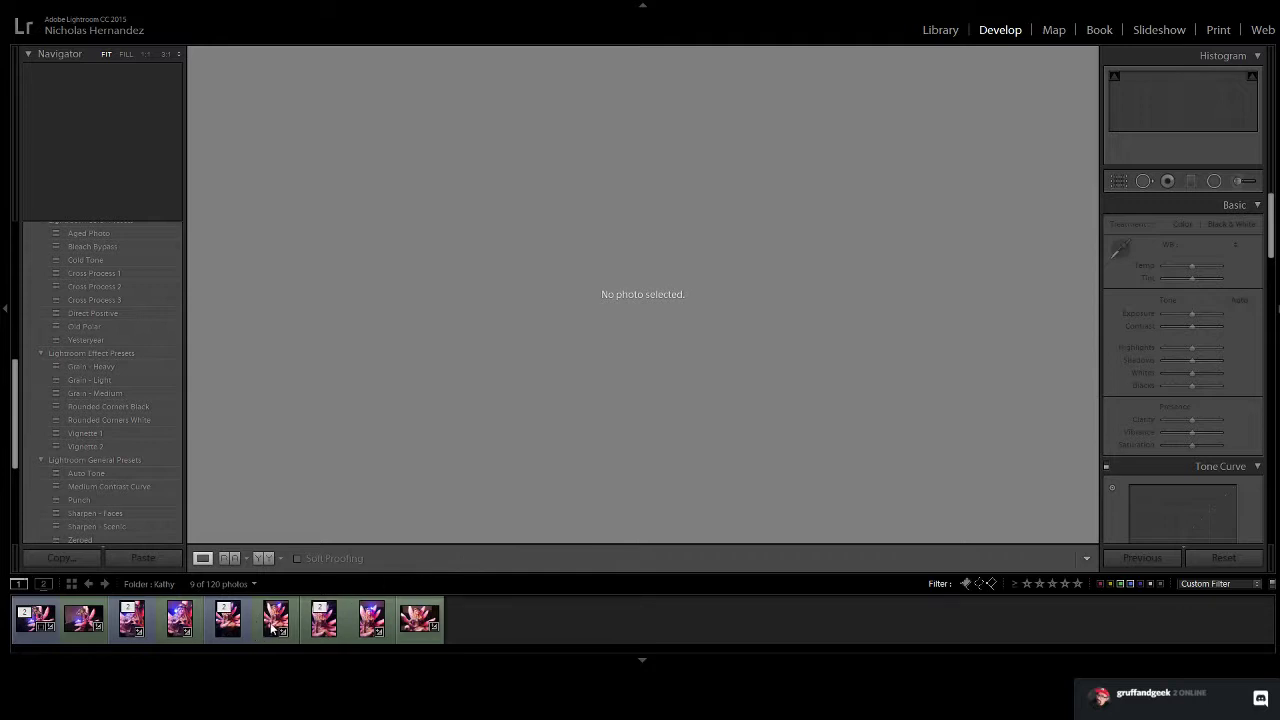
# In Lightroom, turn on the Reference View and set NIC_2339.NEF as the reference photo
pyautogui.click(229, 558)
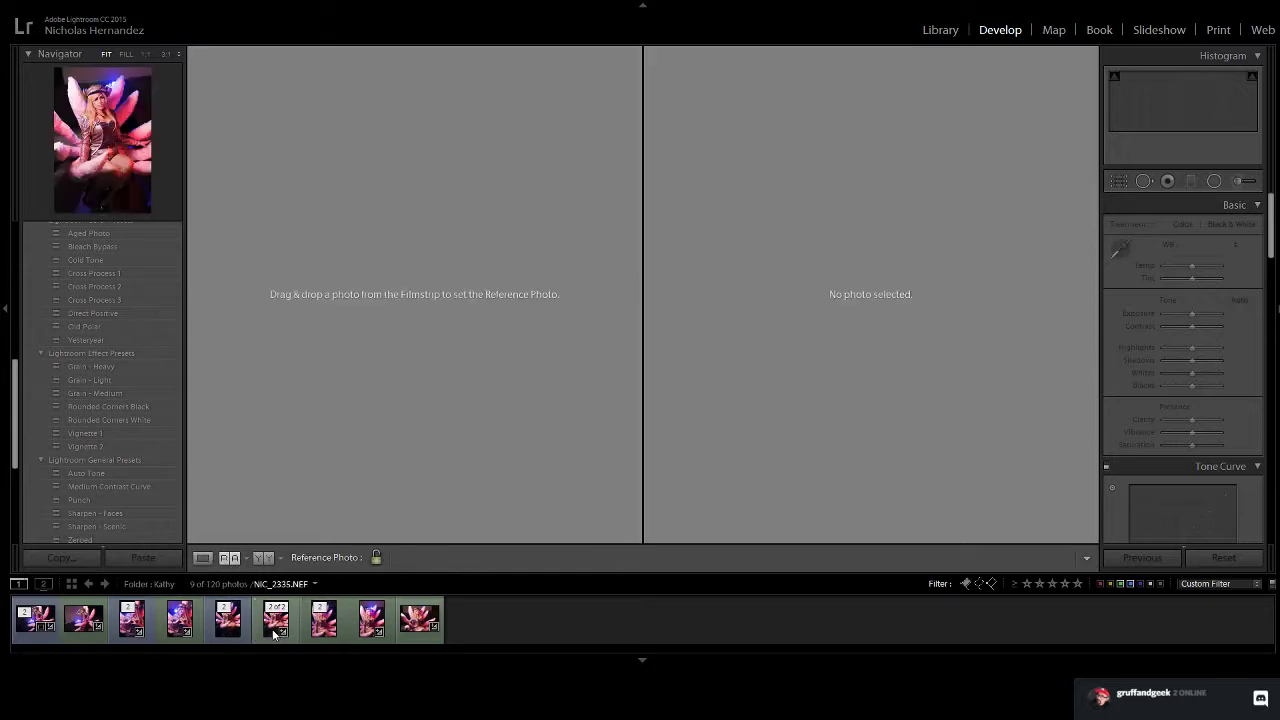
pyautogui.click(367, 628)
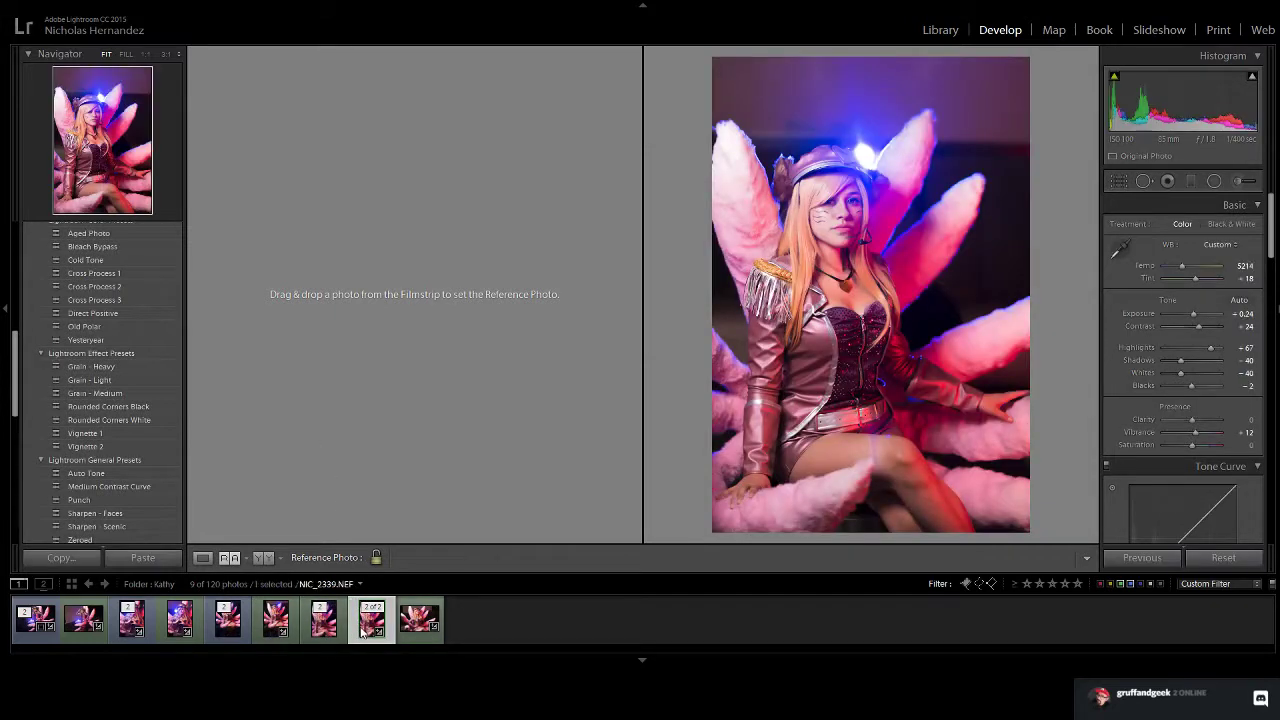
pyautogui.moveTo(367, 631); pyautogui.dragTo(336, 484)
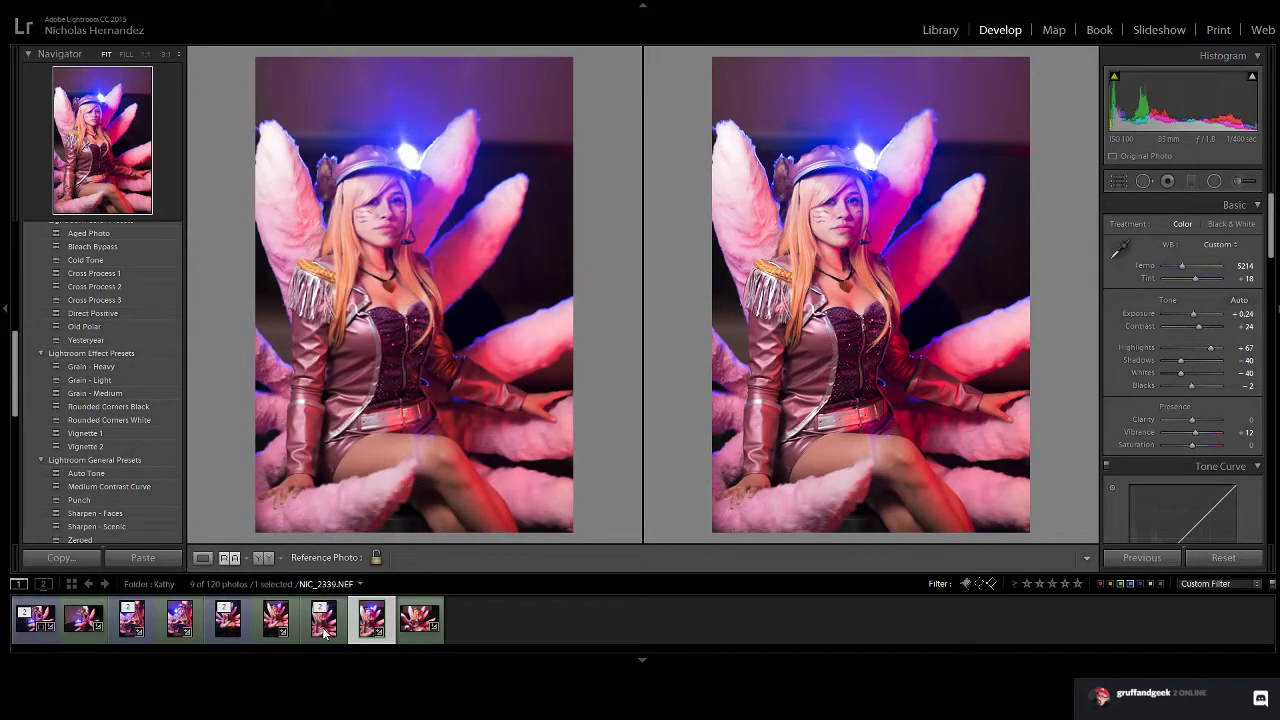
# Compare the reference photo with the edited NIC_2339-Edit.psd and NIC_2335-Edit.psd
pyautogui.click(323, 630)
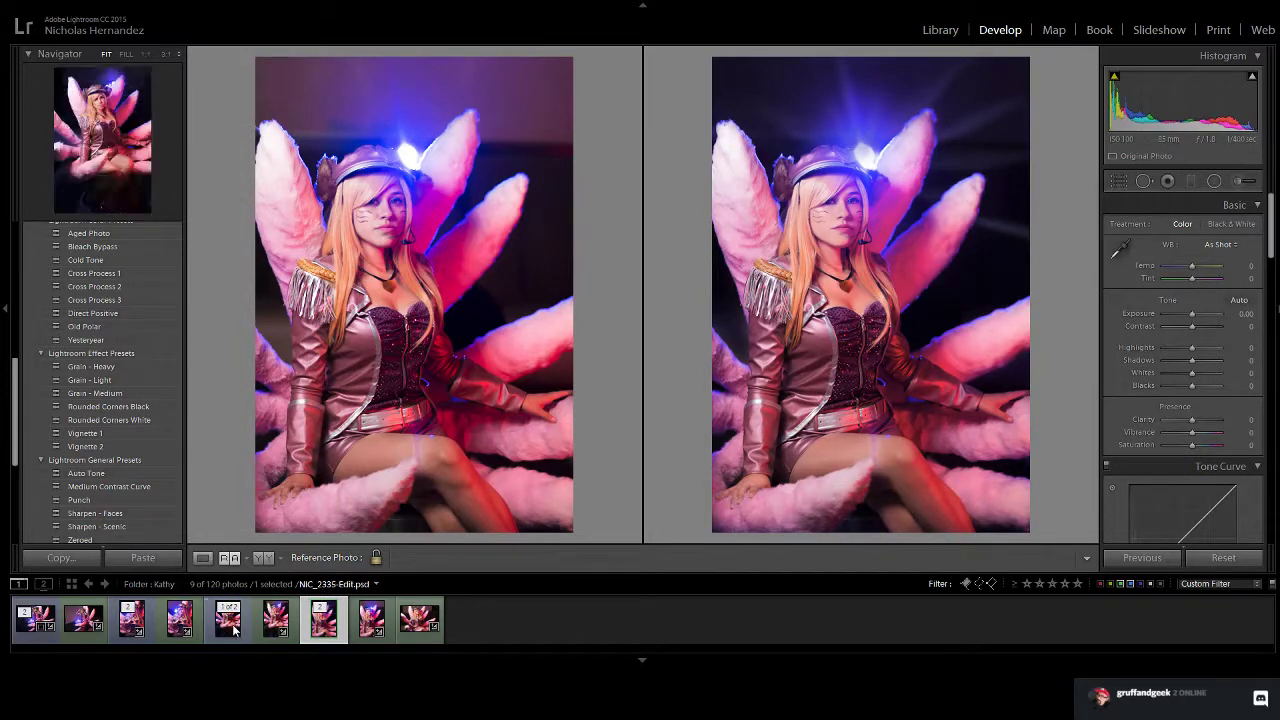
pyautogui.click(232, 624)
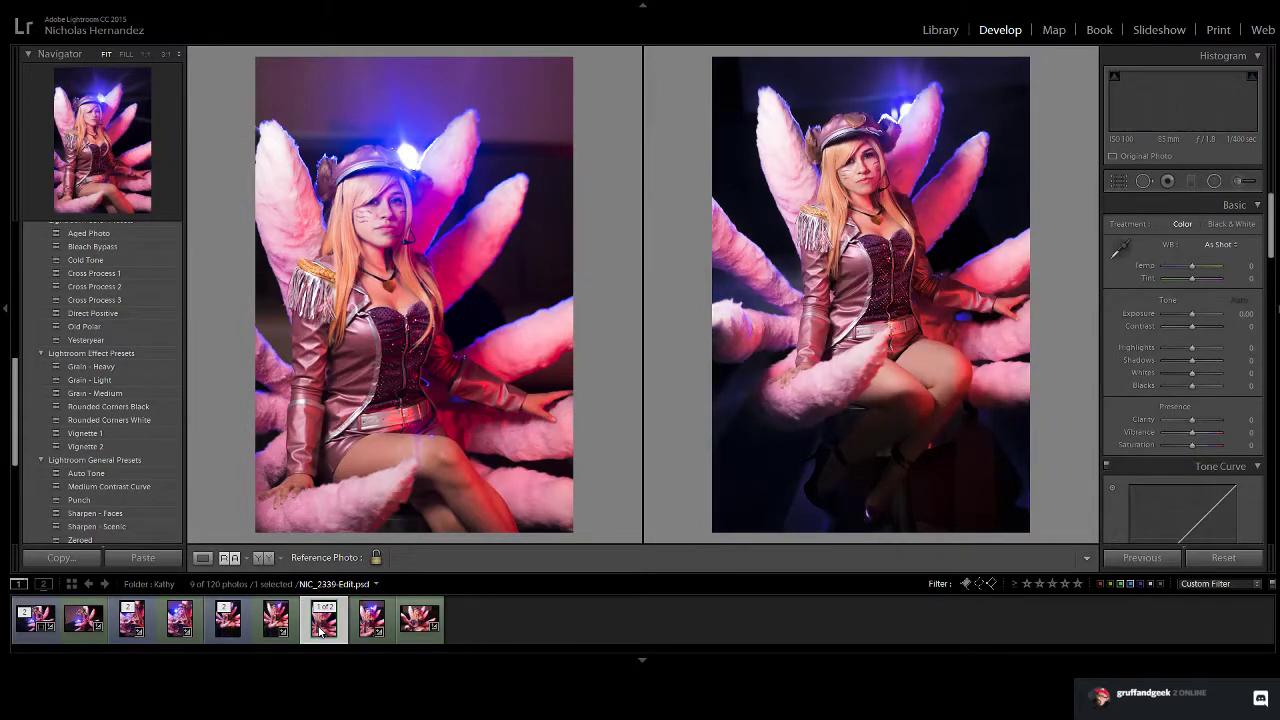
pyautogui.click(320, 630)
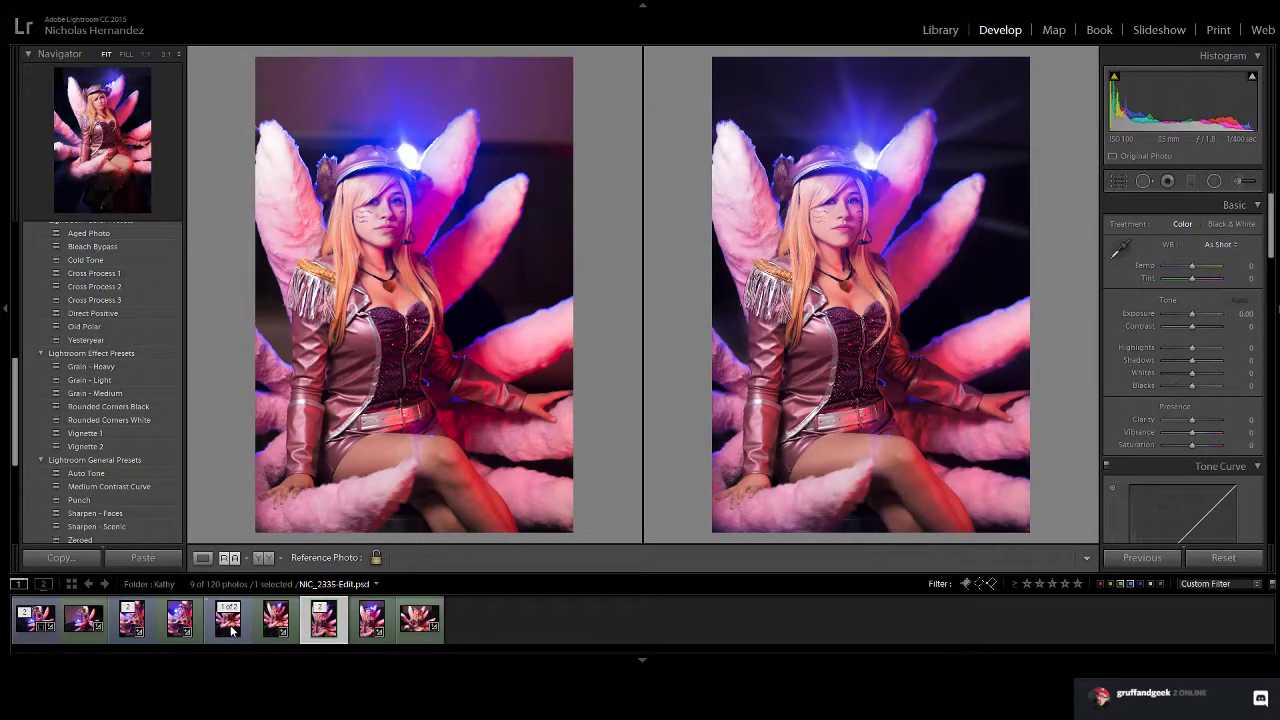
pyautogui.click(232, 628)
pyautogui.click(320, 628)
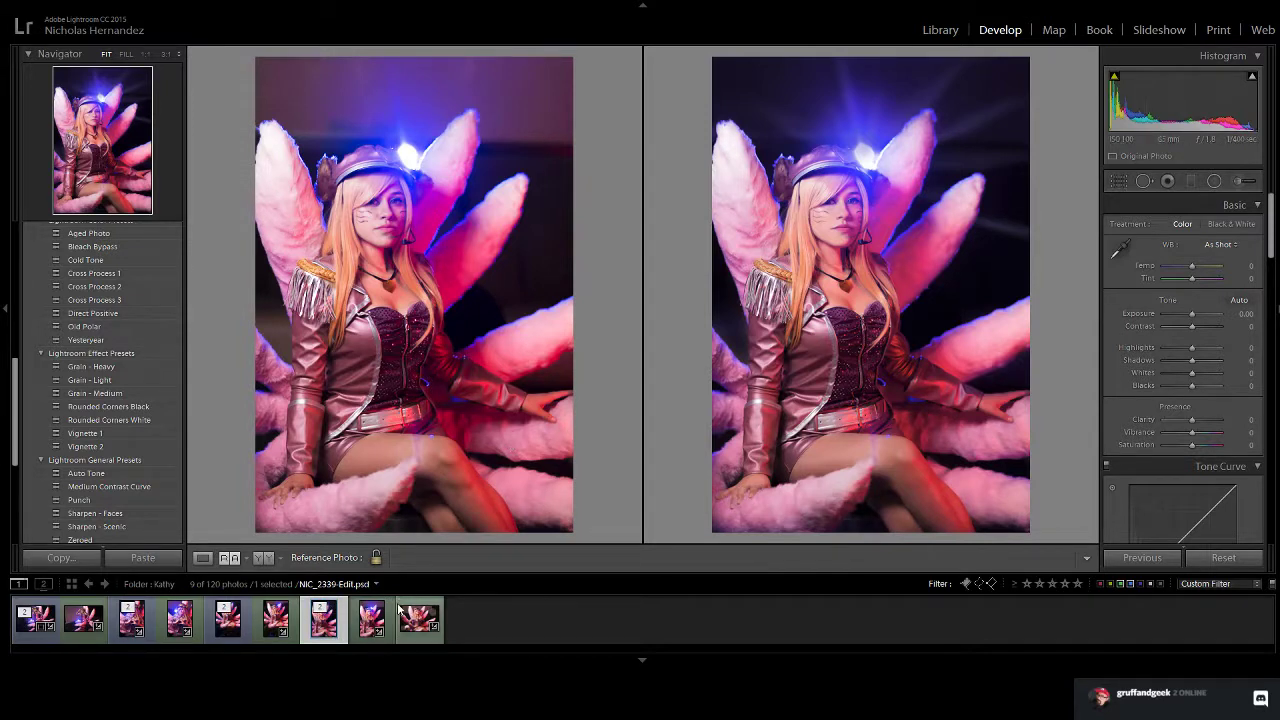
pyautogui.click(362, 638)
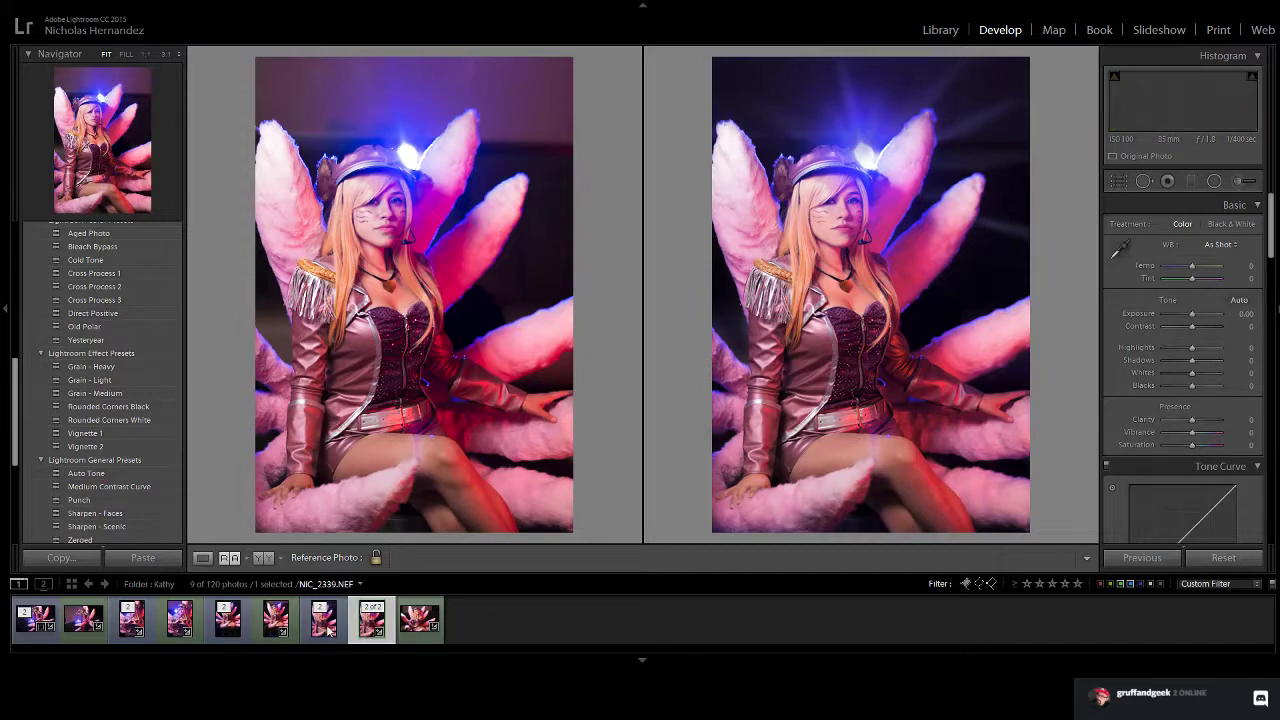
pyautogui.press('Left')
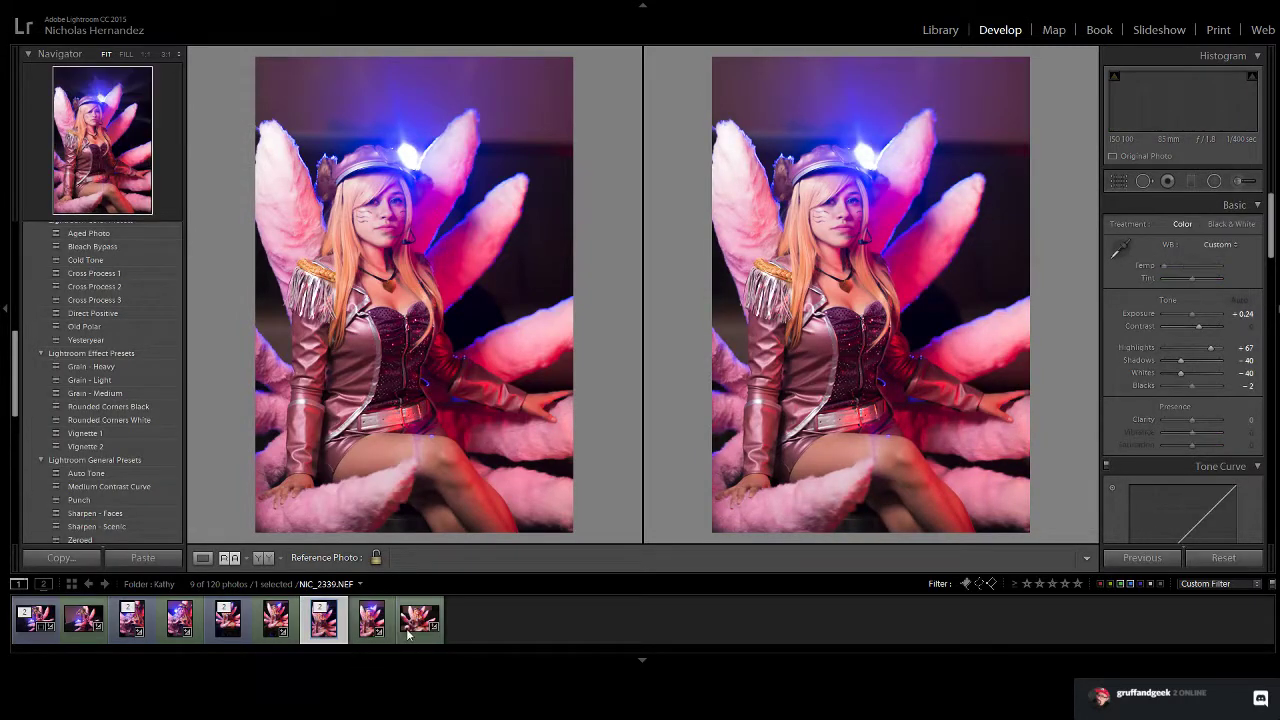
# Choose the landscape photo NIC_2344.NEF and open it for editing in Photoshop
pyautogui.click(406, 628)
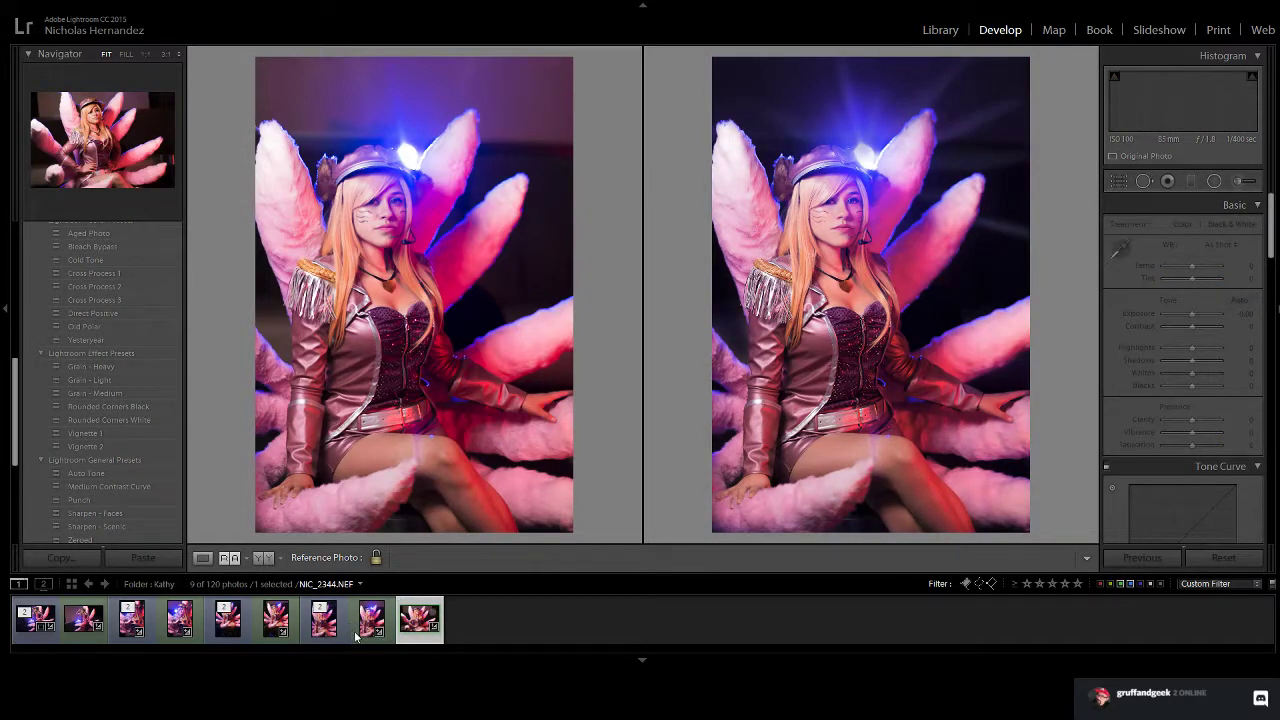
pyautogui.click(362, 632)
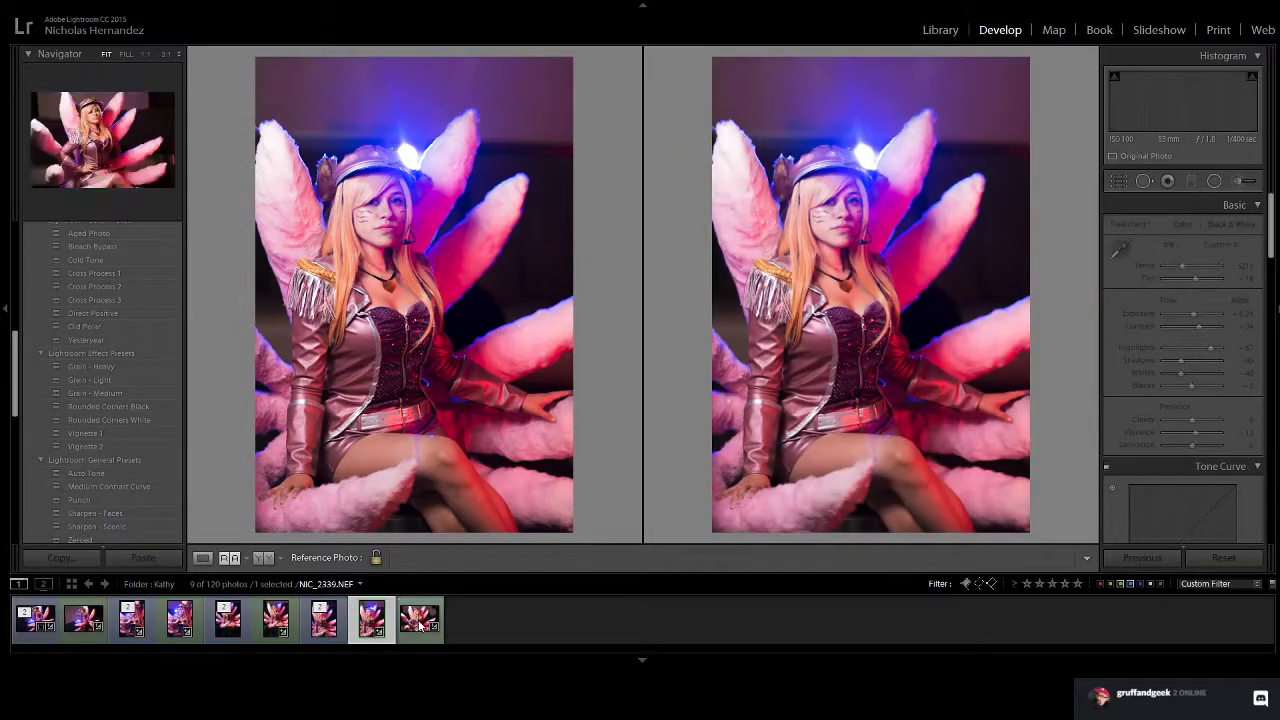
pyautogui.click(420, 624)
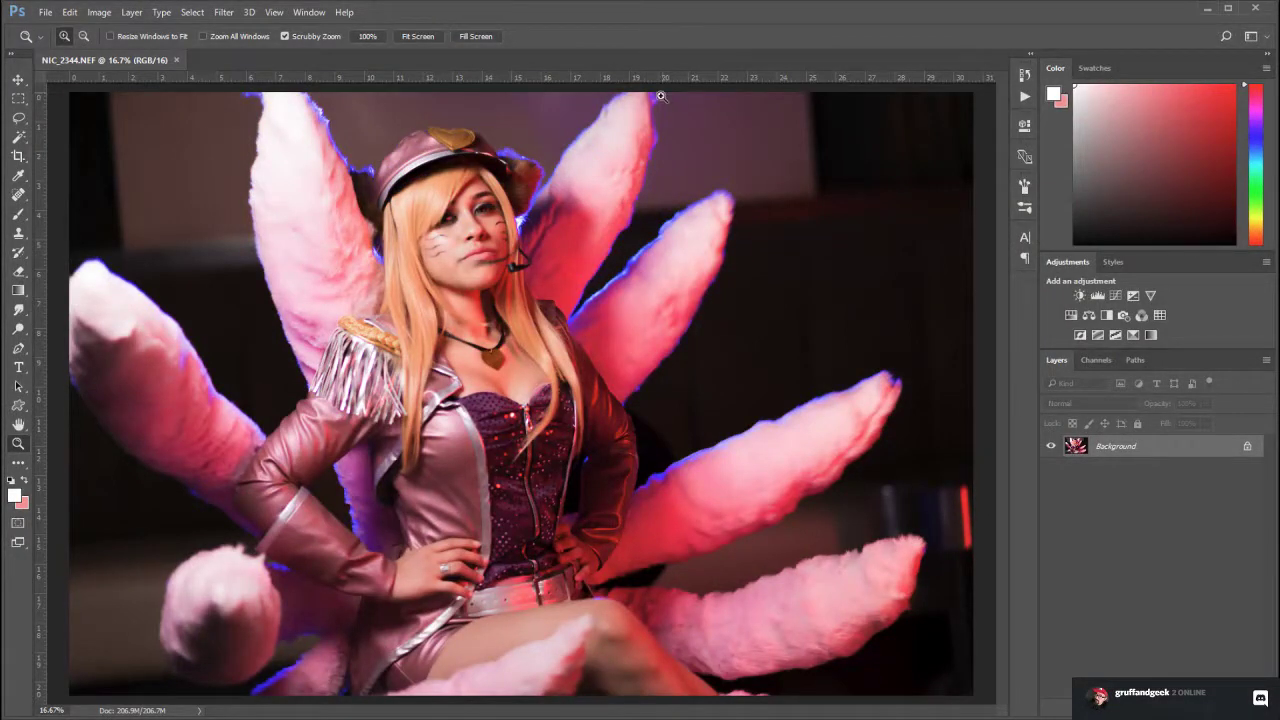
# Duplicate the Background layer of NIC_2344.NEF
pyautogui.moveTo(695, 533)
pyautogui.mouseDown()
pyautogui.moveTo(663, 517)
pyautogui.moveTo(685, 530)
pyautogui.mouseUp()
pyautogui.scroll(1, 685, 529)
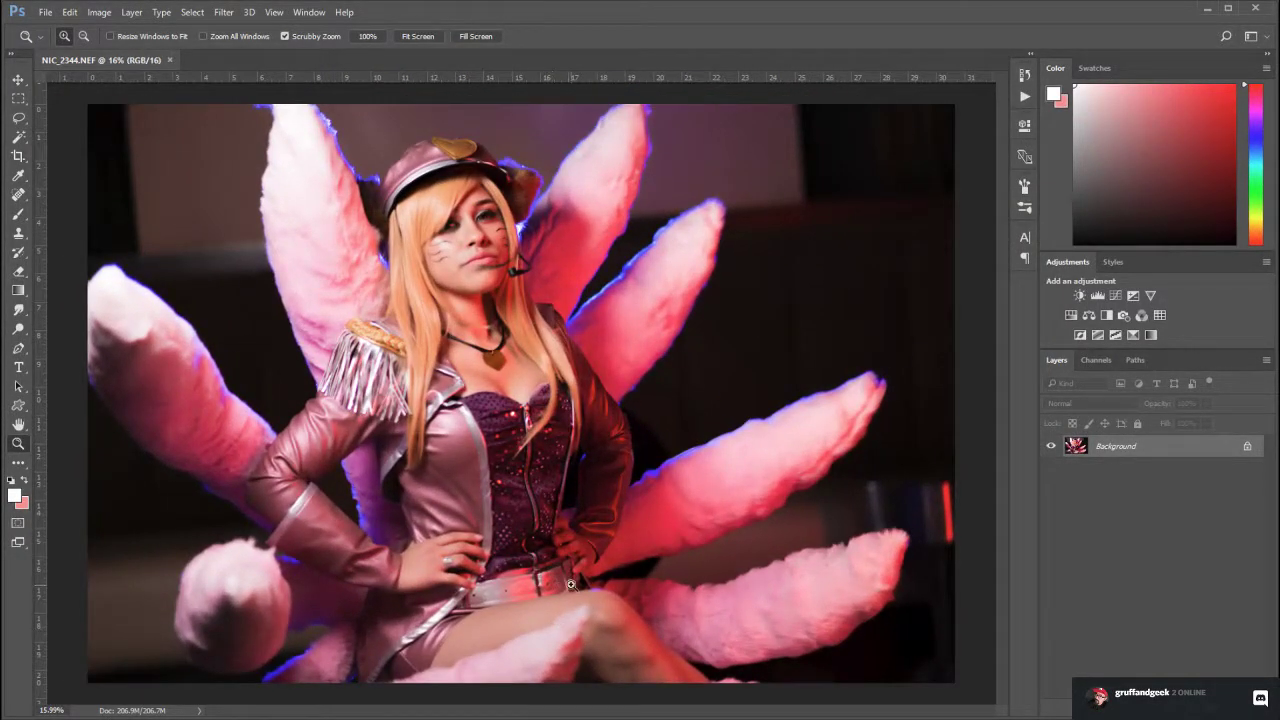
pyautogui.click(1212, 456)
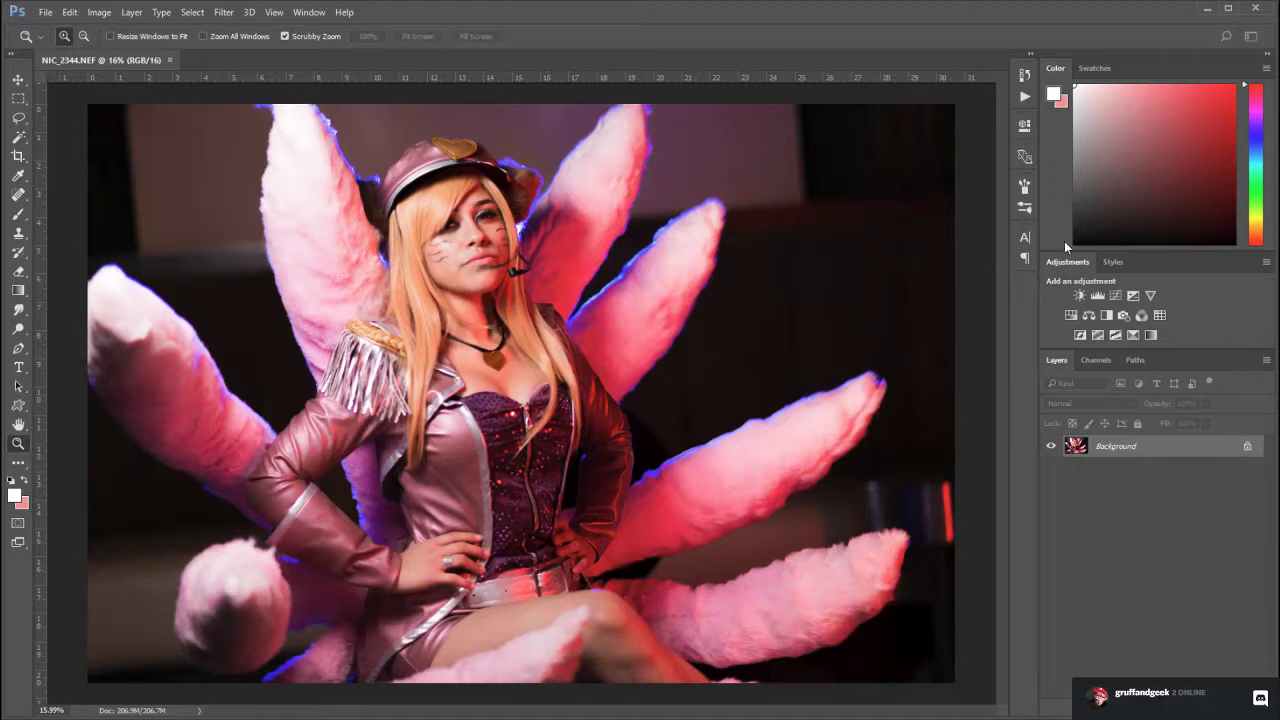
pyautogui.hotkey('ctrl', 'j')
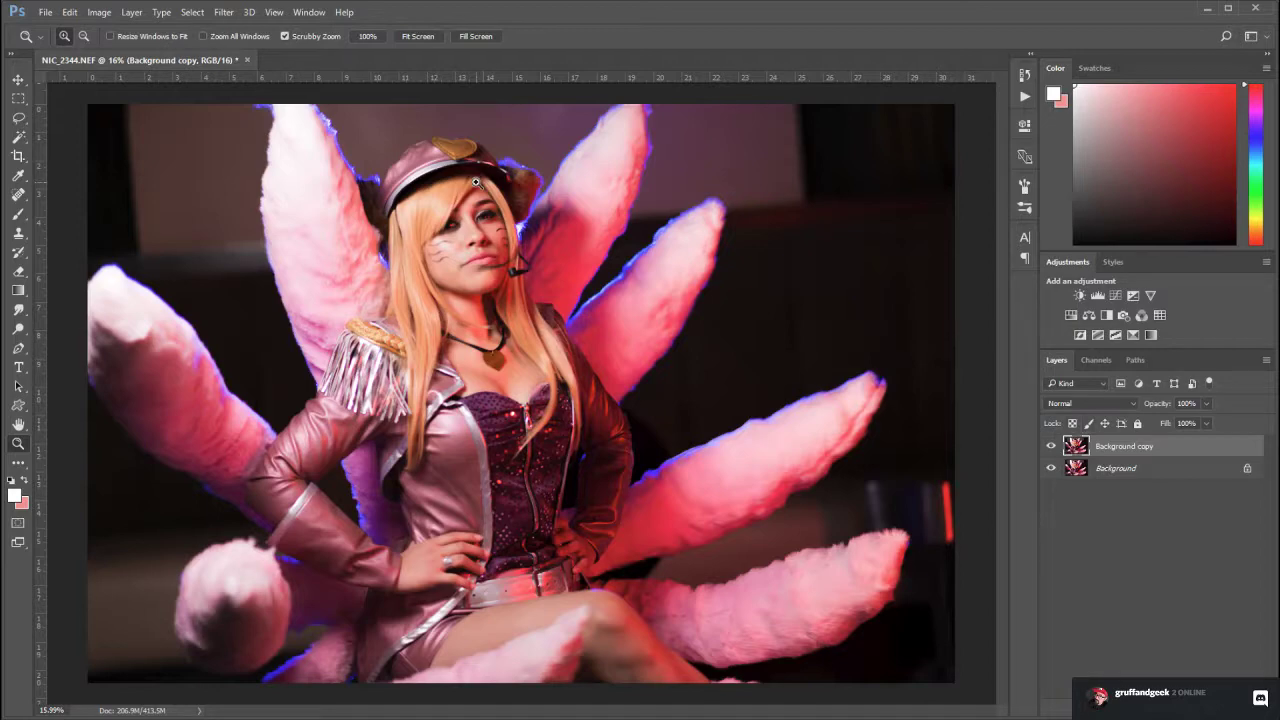
# Clone the brown background over the stray blue fur along the image's top edge, beside the tail left of the hat
pyautogui.moveTo(476, 182); pyautogui.dragTo(517, 217)
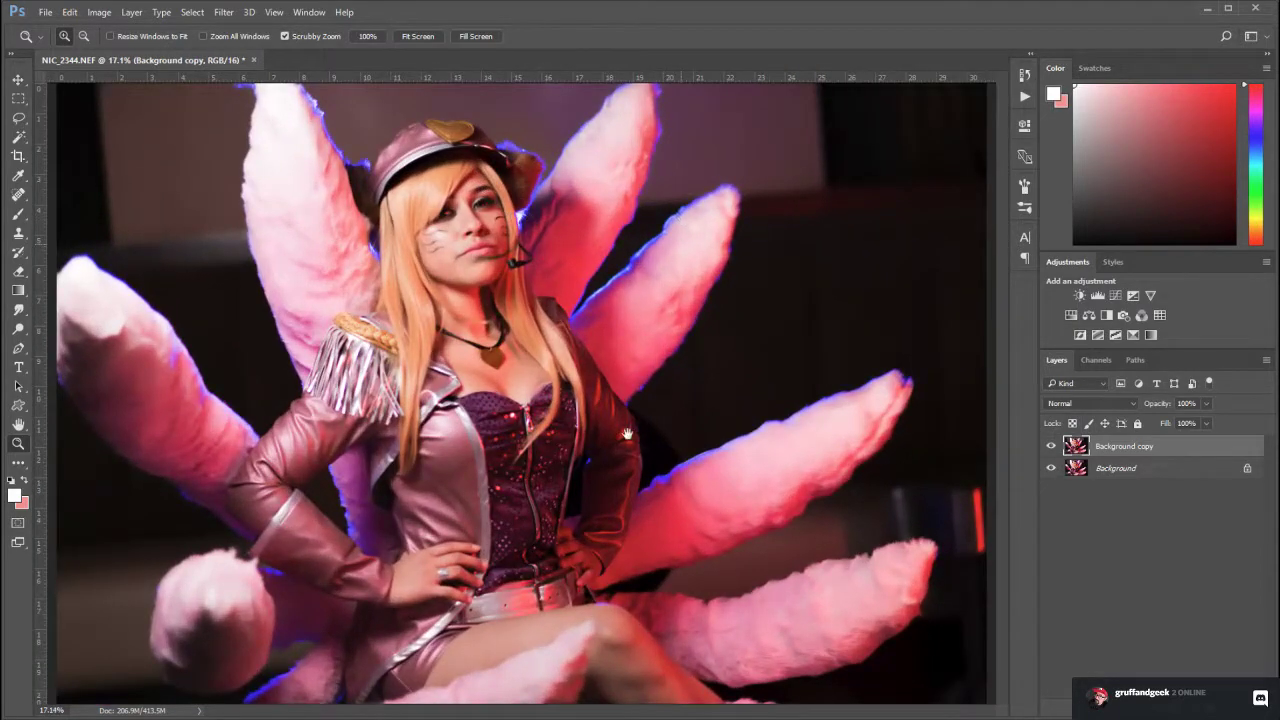
pyautogui.moveTo(808, 225); pyautogui.dragTo(680, 160)
pyautogui.moveTo(530, 630); pyautogui.dragTo(609, 269)
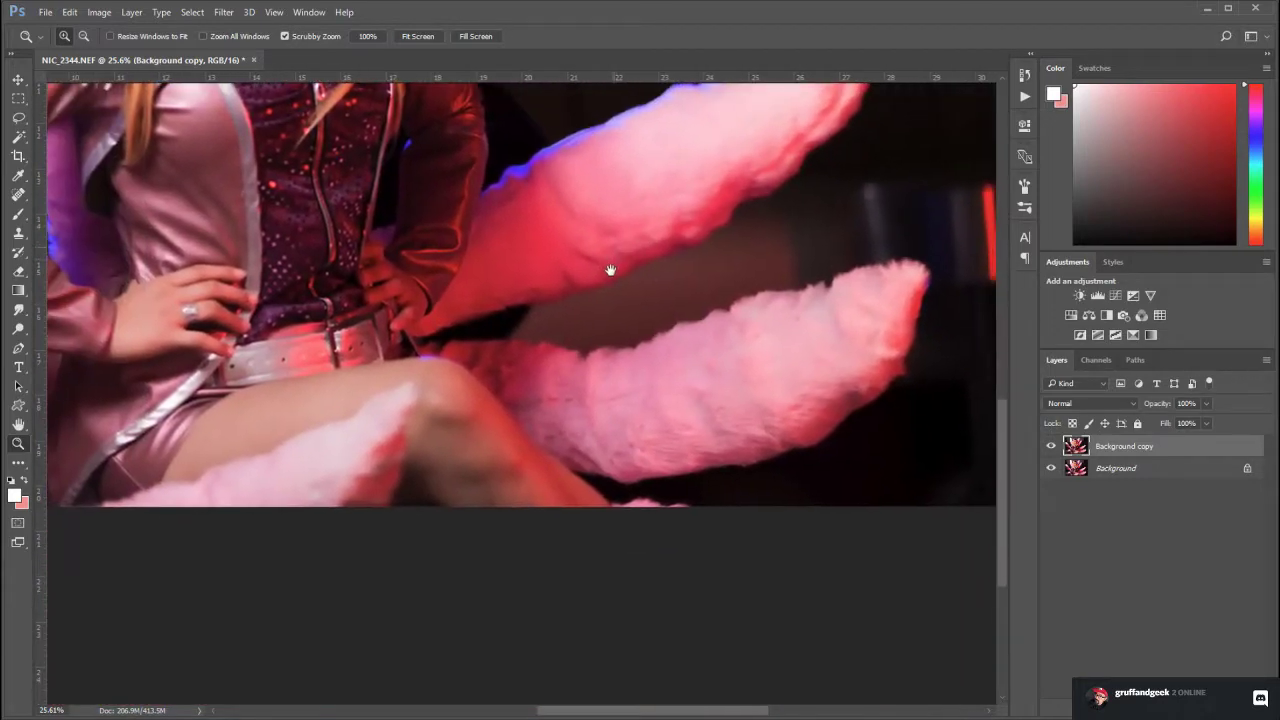
pyautogui.moveTo(385, 345); pyautogui.dragTo(274, 449)
pyautogui.moveTo(437, 169); pyautogui.dragTo(470, 315)
pyautogui.moveTo(398, 277); pyautogui.dragTo(497, 371)
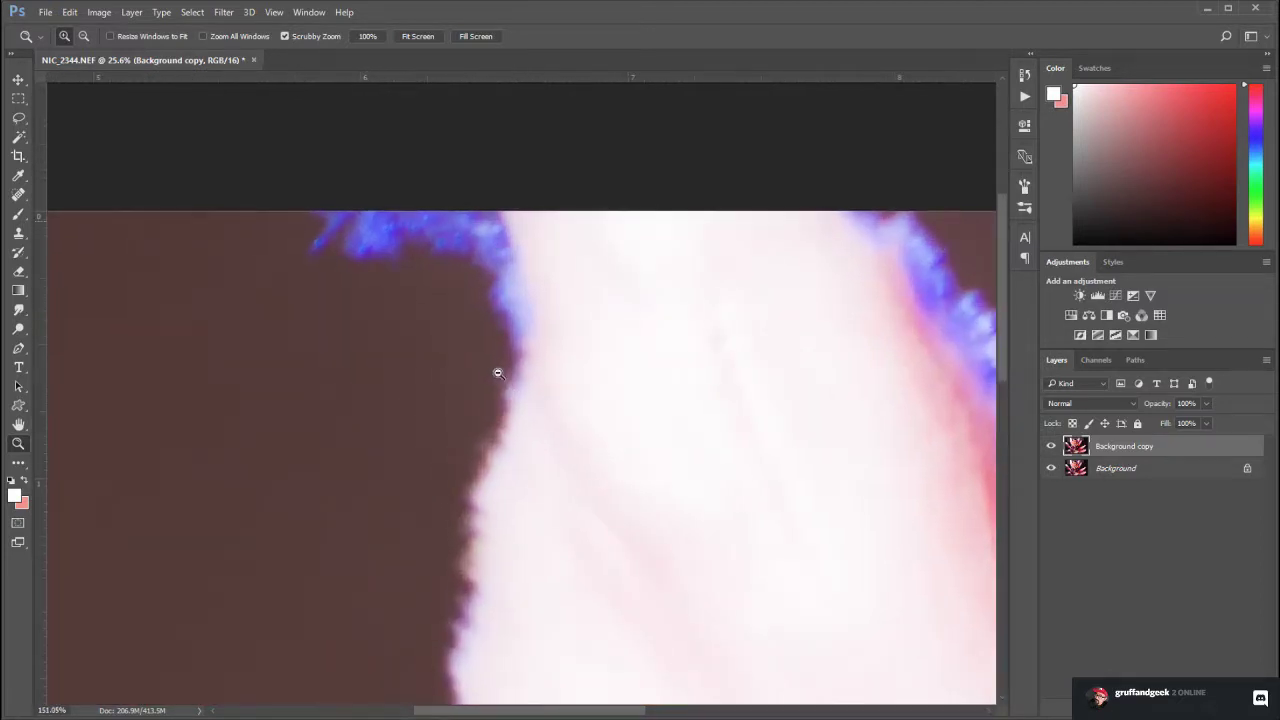
pyautogui.moveTo(386, 308); pyautogui.dragTo(440, 412)
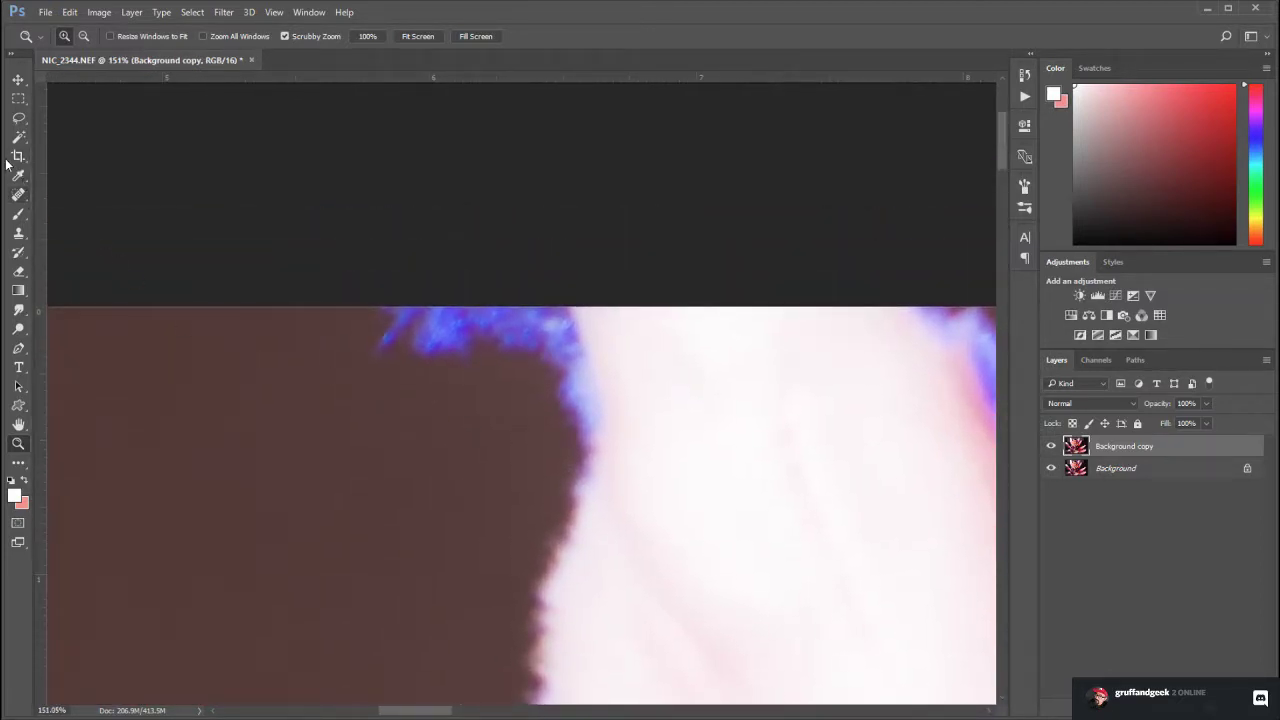
pyautogui.click(19, 232)
pyautogui.keyDown('alt'); pyautogui.click(405, 408); pyautogui.keyUp('alt')
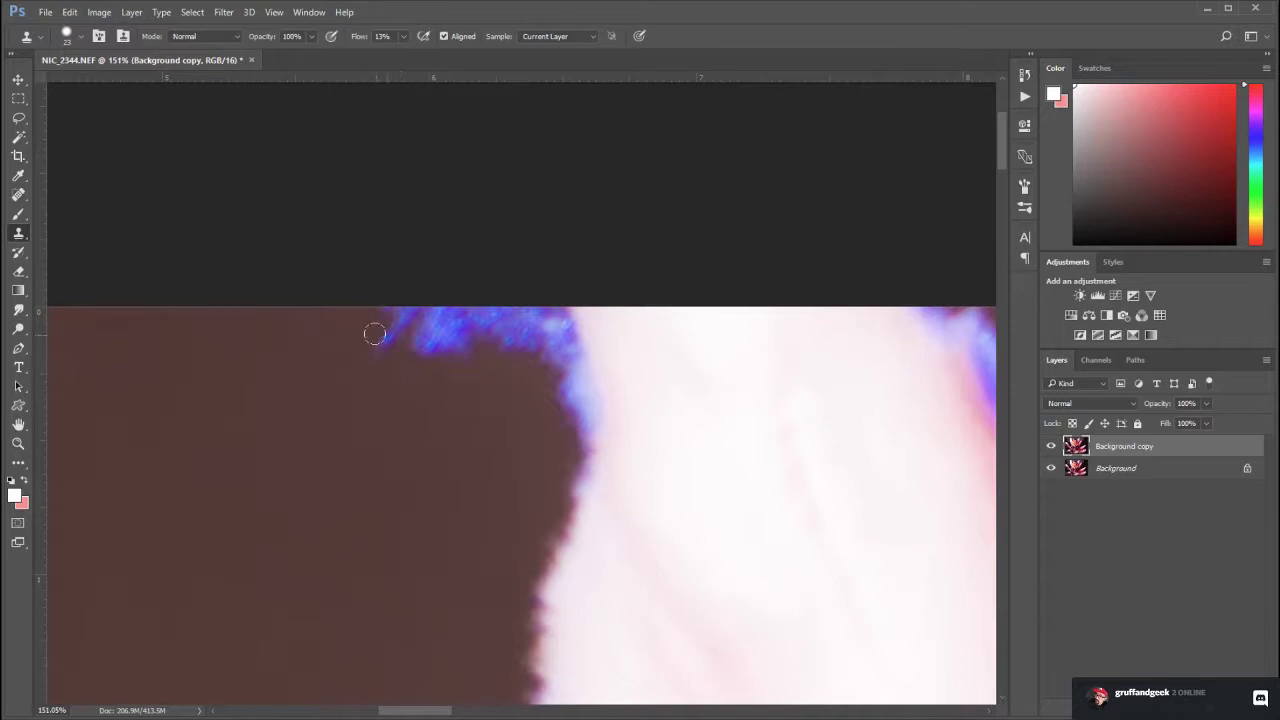
pyautogui.moveTo(385, 335)
pyautogui.mouseDown()
pyautogui.moveTo(417, 343)
pyautogui.moveTo(432, 312)
pyautogui.moveTo(430, 330)
pyautogui.moveTo(470, 374)
pyautogui.moveTo(445, 324)
pyautogui.moveTo(434, 362)
pyautogui.moveTo(417, 345)
pyautogui.moveTo(416, 295)
pyautogui.moveTo(372, 308)
pyautogui.moveTo(414, 357)
pyautogui.mouseUp()
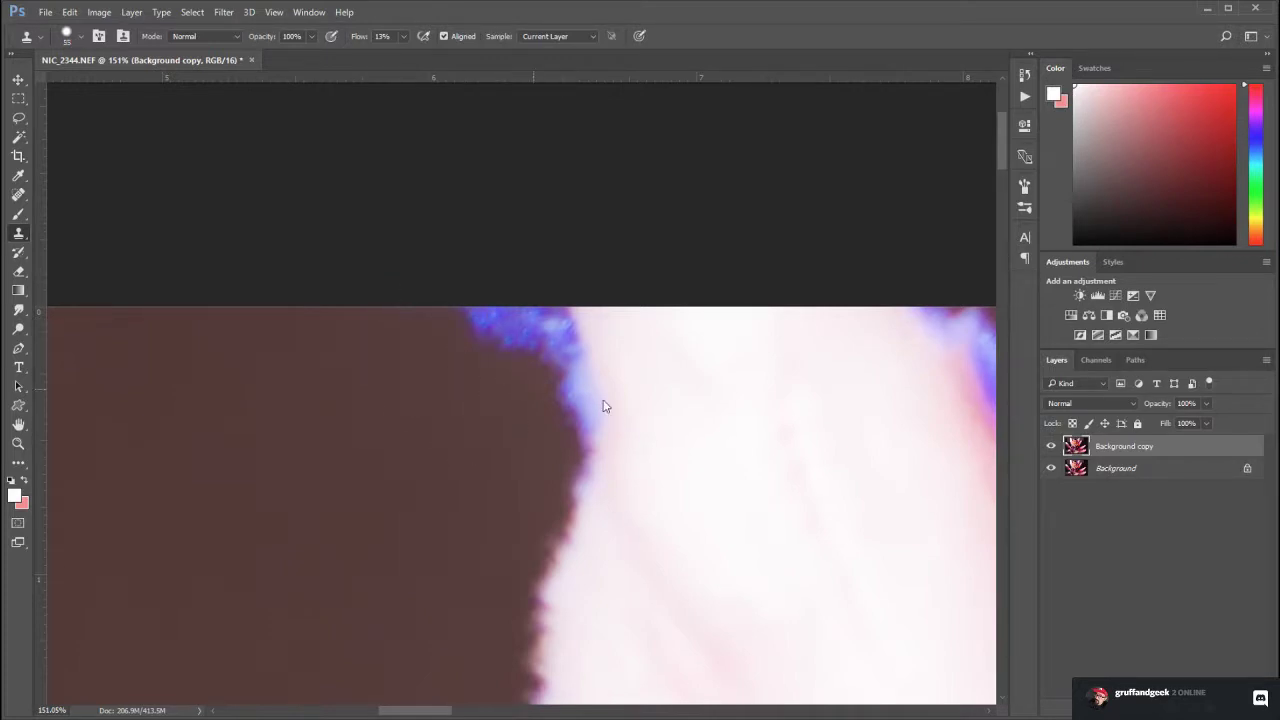
pyautogui.moveTo(500, 321)
pyautogui.mouseDown()
pyautogui.moveTo(465, 325)
pyautogui.moveTo(480, 349)
pyautogui.moveTo(469, 326)
pyautogui.moveTo(418, 339)
pyautogui.moveTo(521, 333)
pyautogui.mouseUp()
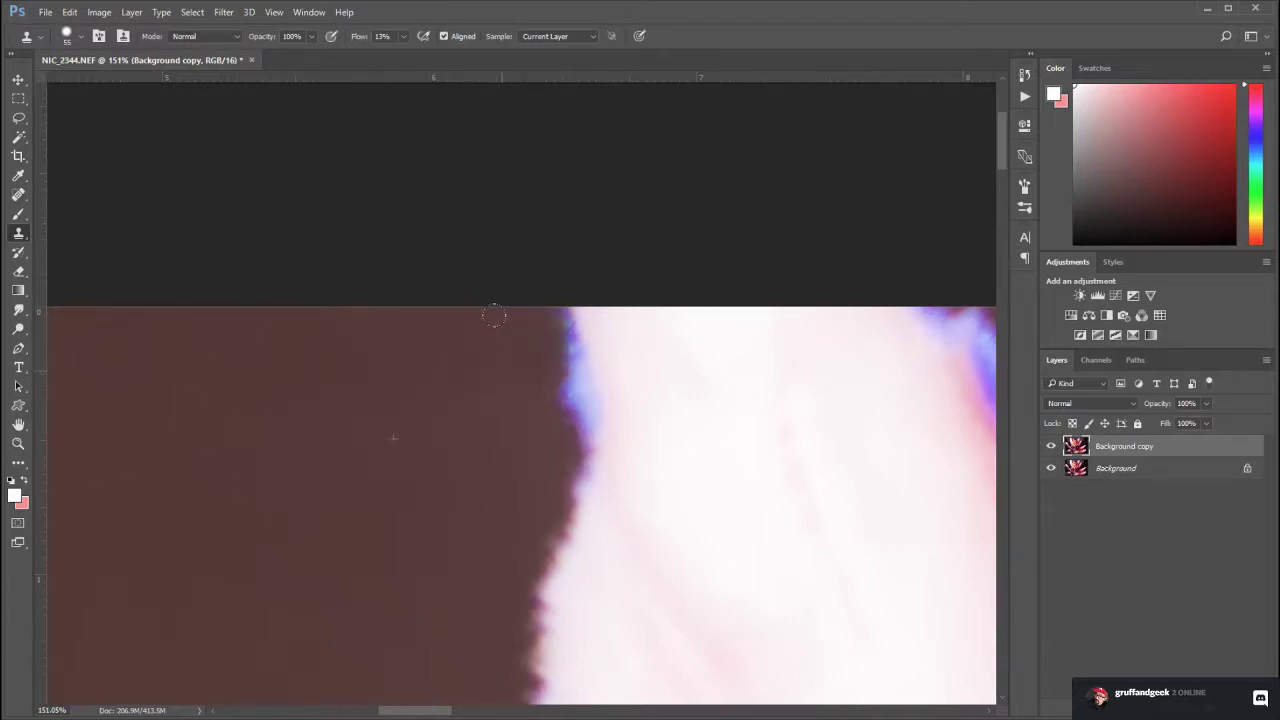
pyautogui.moveTo(494, 316); pyautogui.dragTo(523, 323)
# Inspect the tails, jacket, hands, face and corset up close for remaining flaws
pyautogui.moveTo(528, 460); pyautogui.dragTo(209, 431)
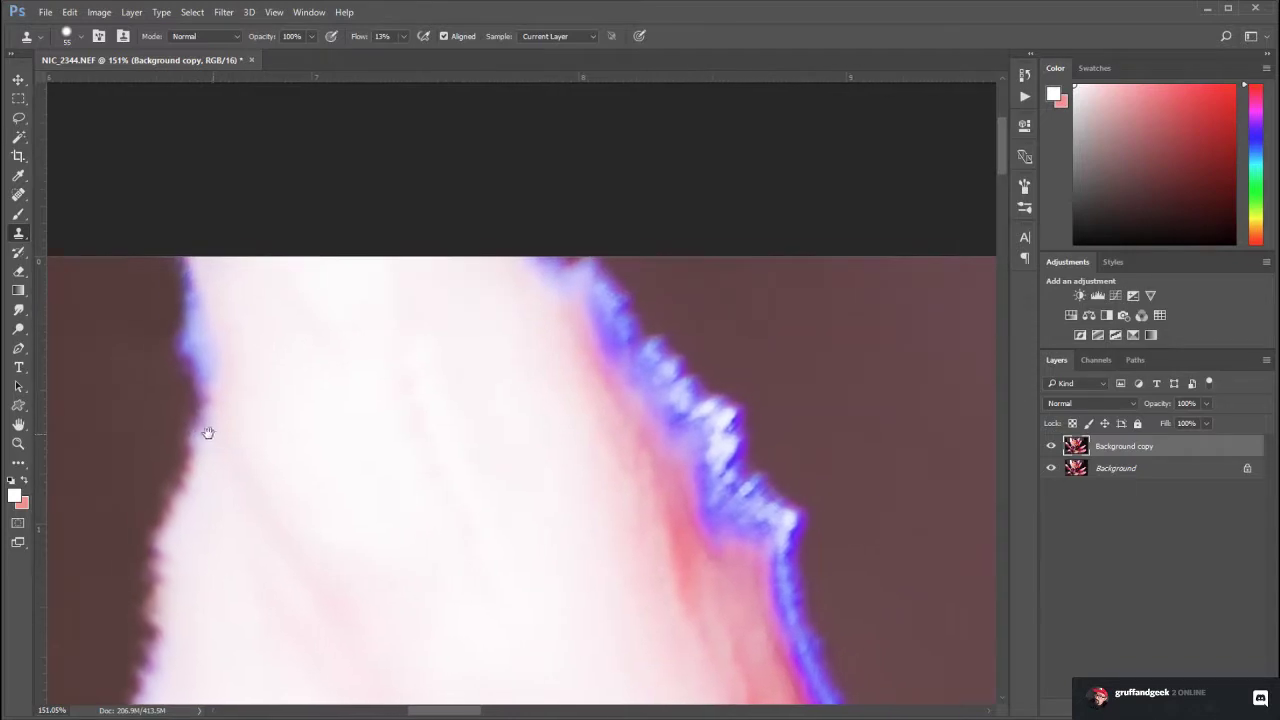
pyautogui.moveTo(570, 480); pyautogui.dragTo(249, 385)
pyautogui.doubleClick(17, 443)
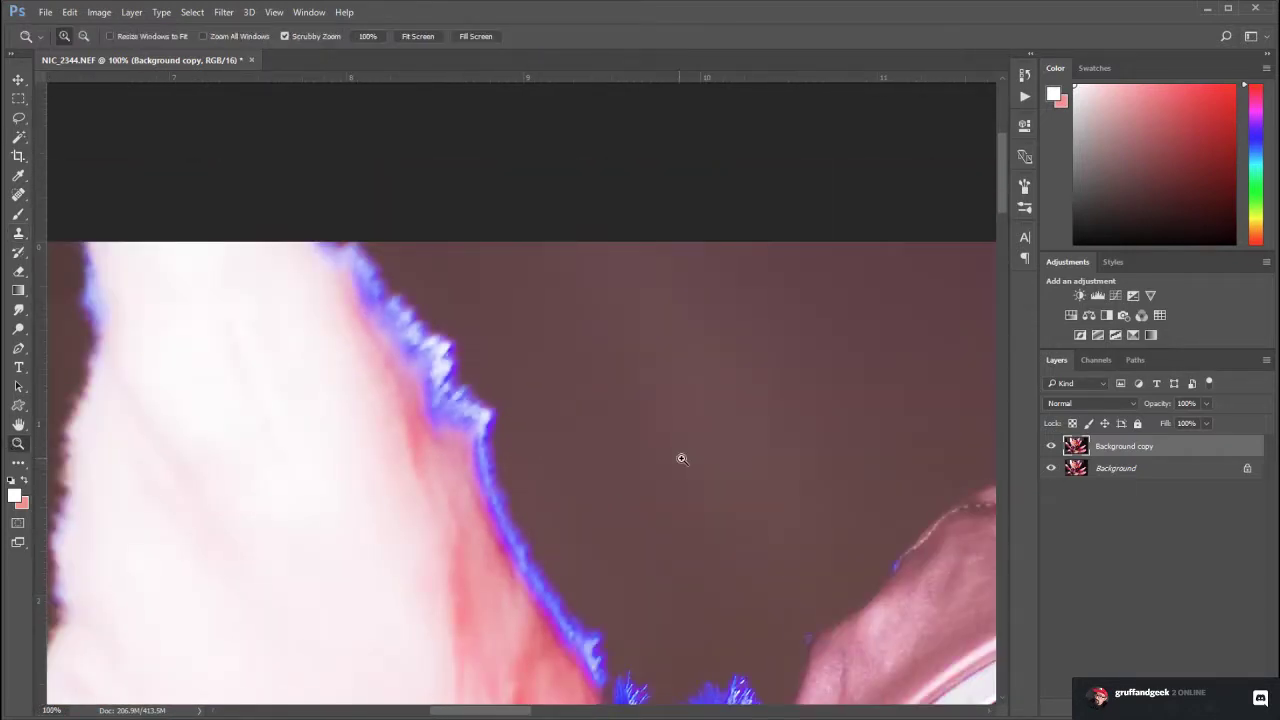
pyautogui.scroll(-8, 683, 460)
pyautogui.scroll(5, 680, 470)
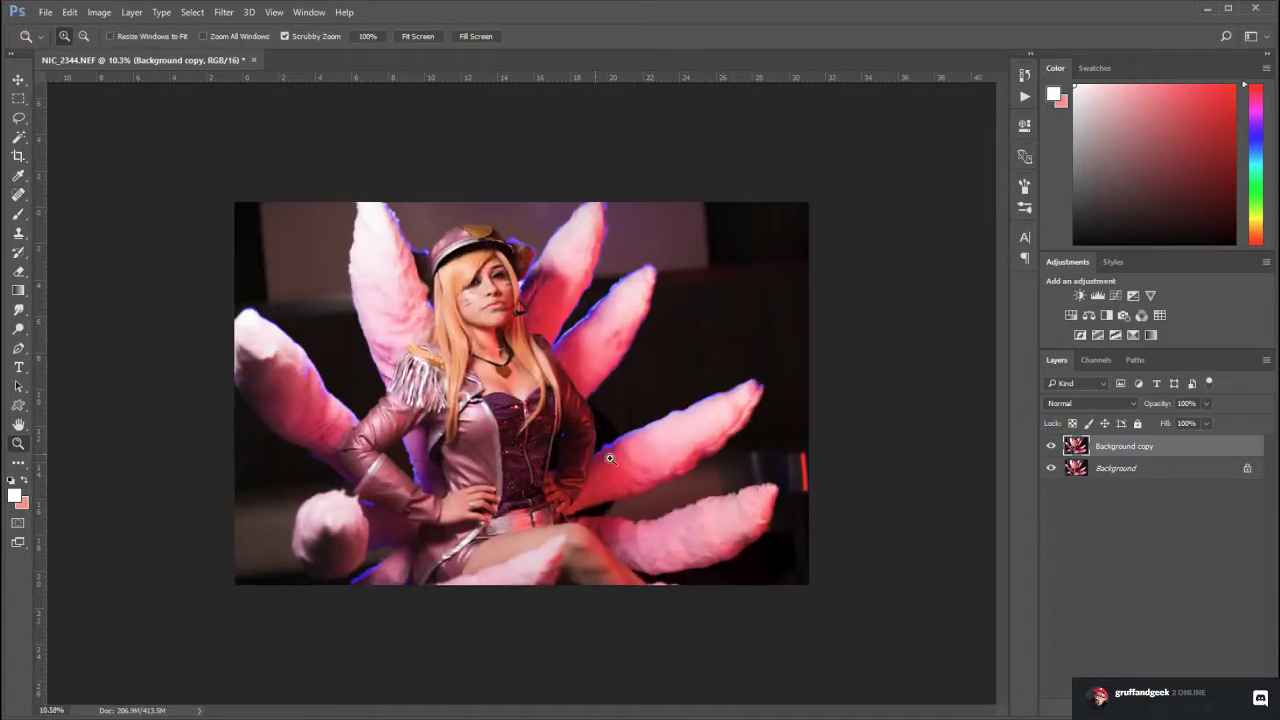
pyautogui.moveTo(423, 475); pyautogui.dragTo(535, 287)
pyautogui.moveTo(564, 335); pyautogui.dragTo(709, 443)
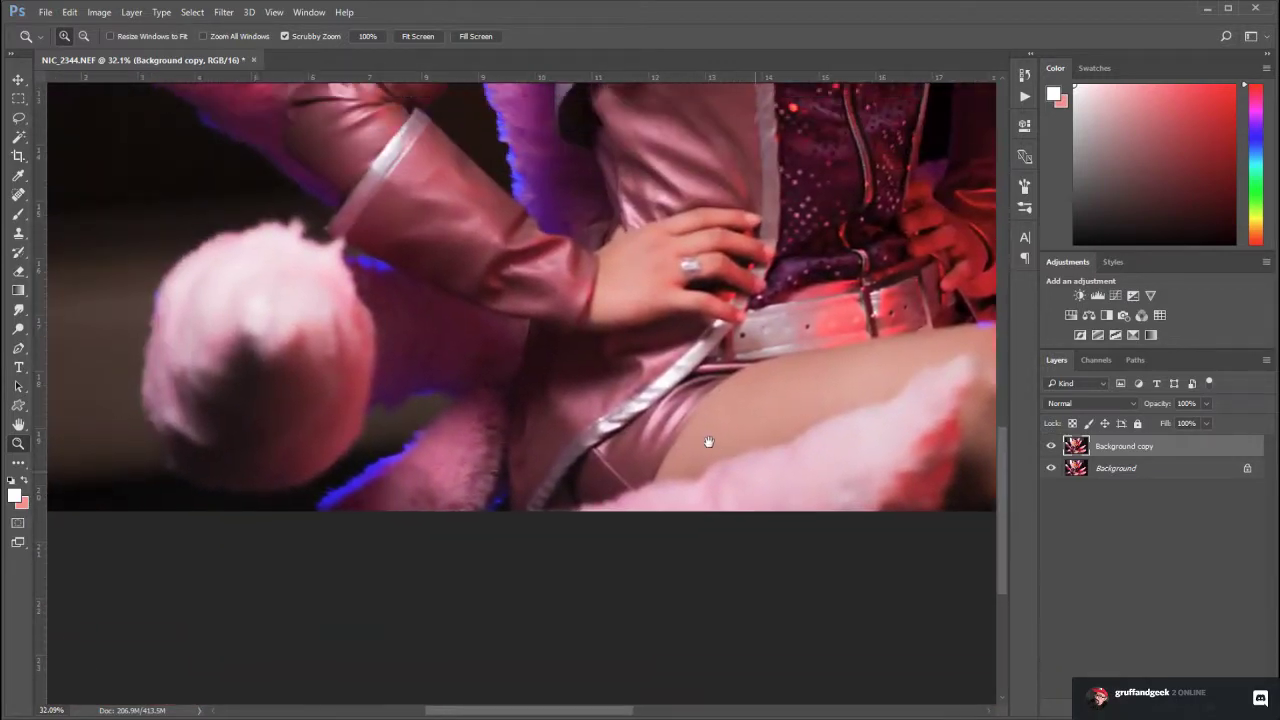
pyautogui.moveTo(640, 240); pyautogui.dragTo(537, 413)
pyautogui.scroll(6, 537, 412)
pyautogui.hscroll(-1, 500, 420)
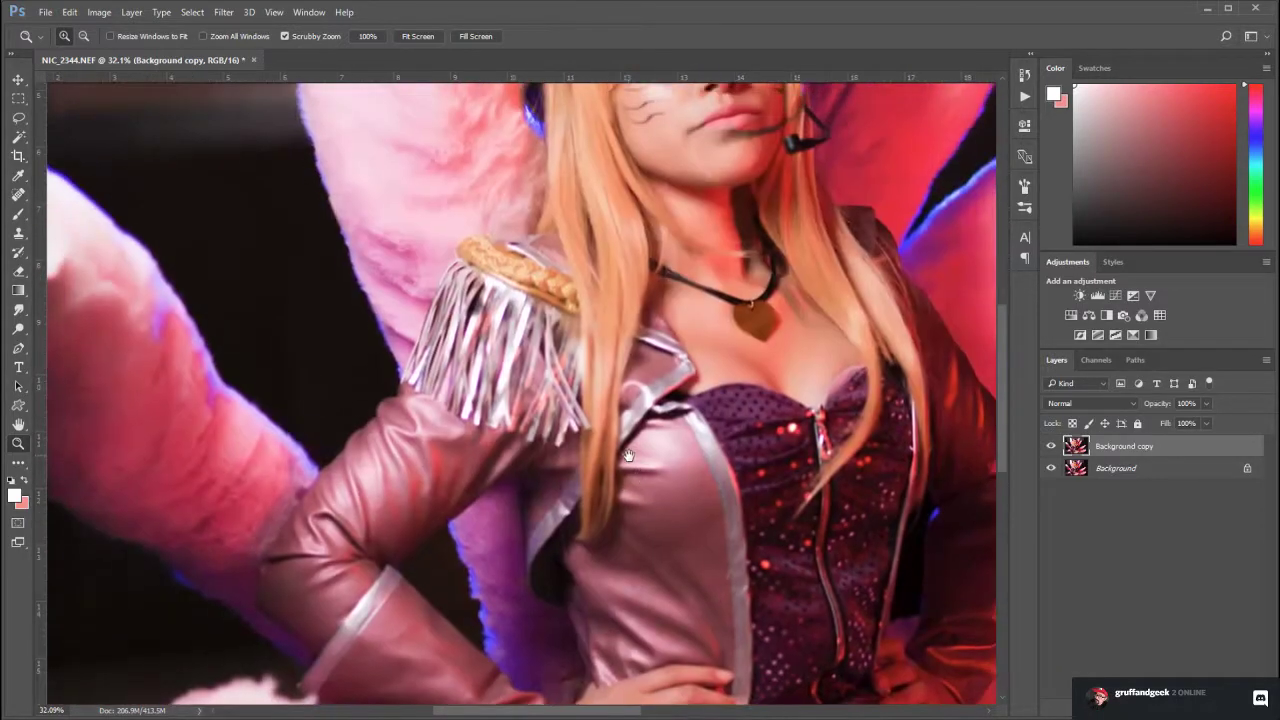
pyautogui.hscroll(2, 419, 439)
pyautogui.scroll(4, 480, 410)
pyautogui.hscroll(1, 556, 372)
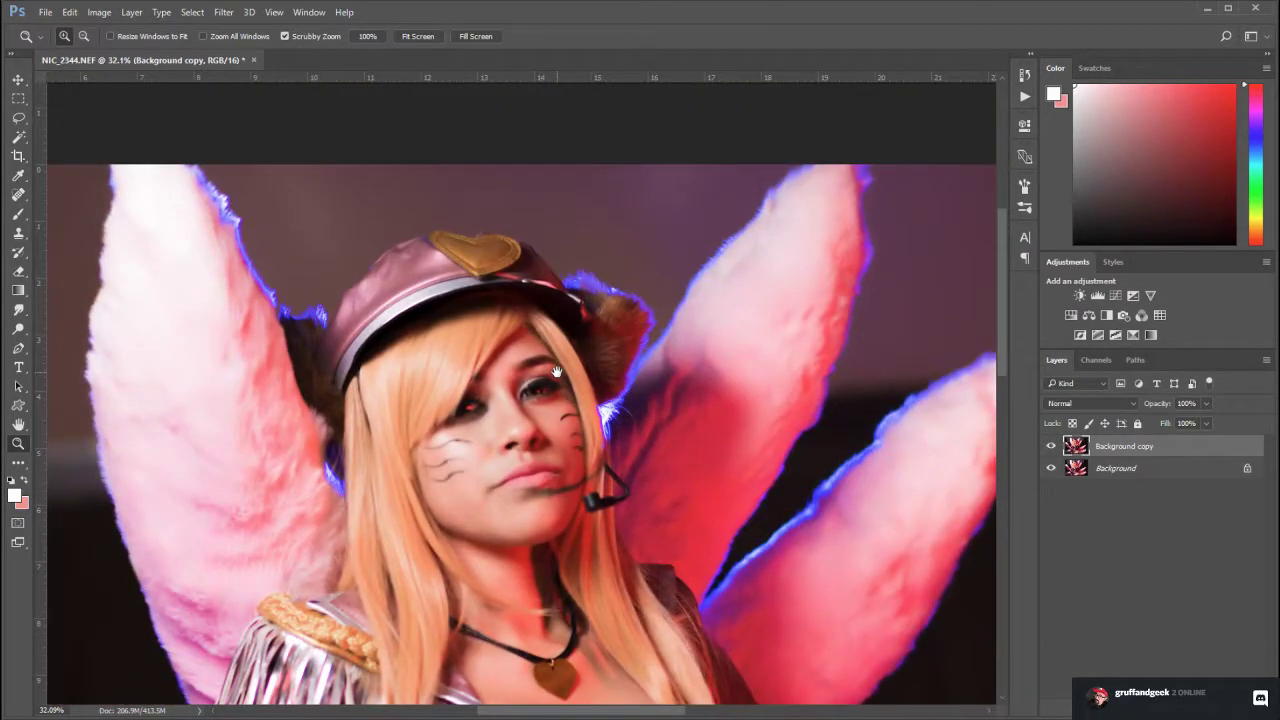
pyautogui.scroll(1, 556, 372)
pyautogui.hscroll(2, 556, 372)
pyautogui.scroll(-8, 570, 300)
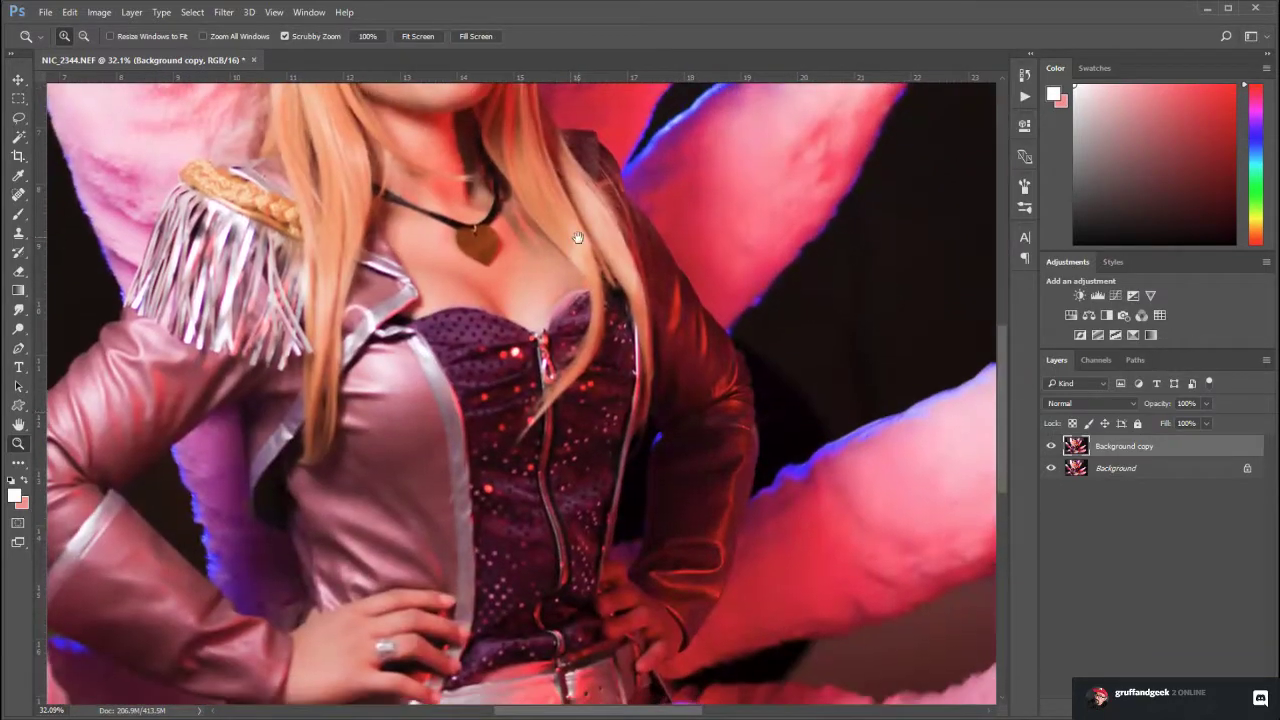
pyautogui.scroll(-3, 577, 237)
# Remove the stray thread and the small spot beside the jacket's silver trim with the content-aware Spot Healing Brush
pyautogui.scroll(8, 457, 371)
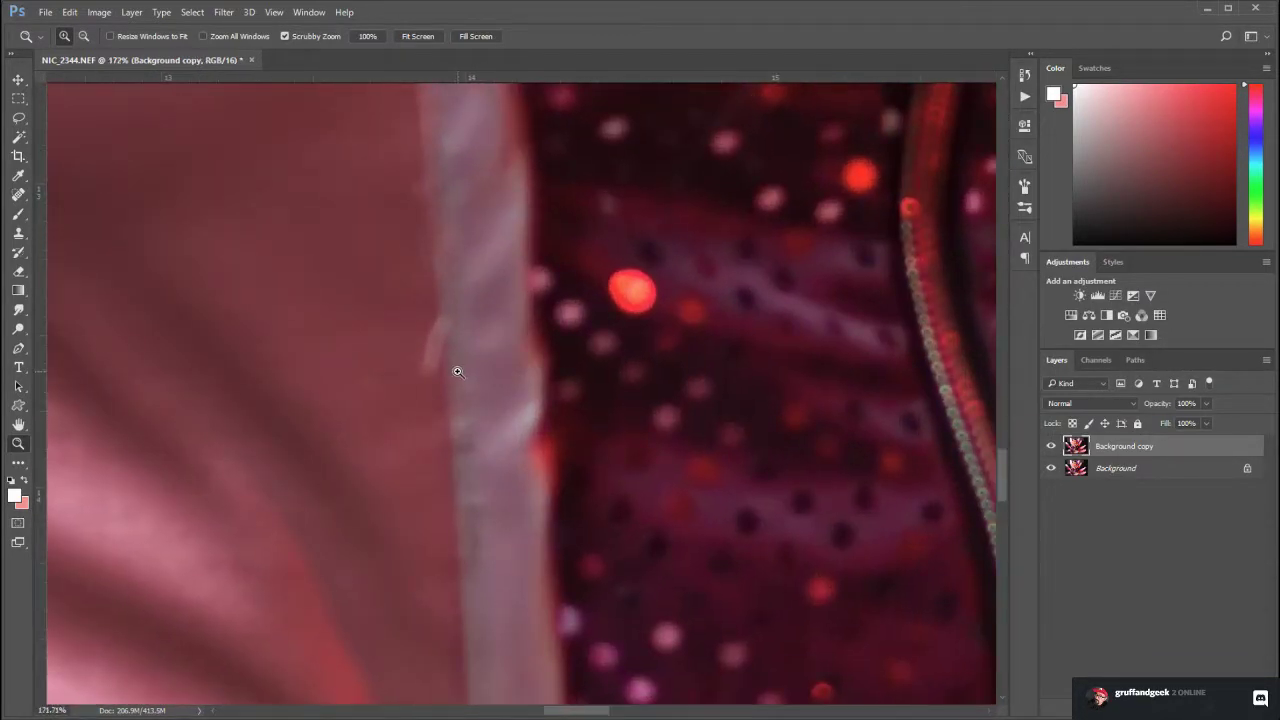
pyautogui.scroll(5, 457, 371)
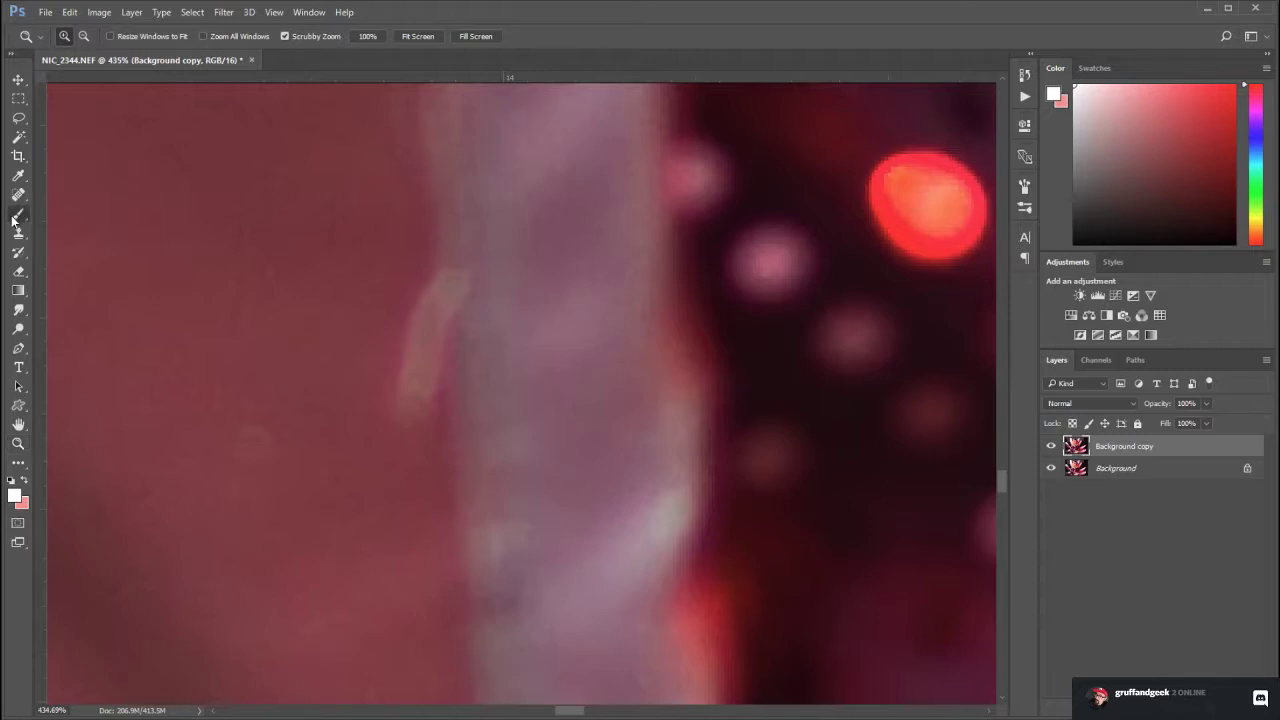
pyautogui.click(15, 217)
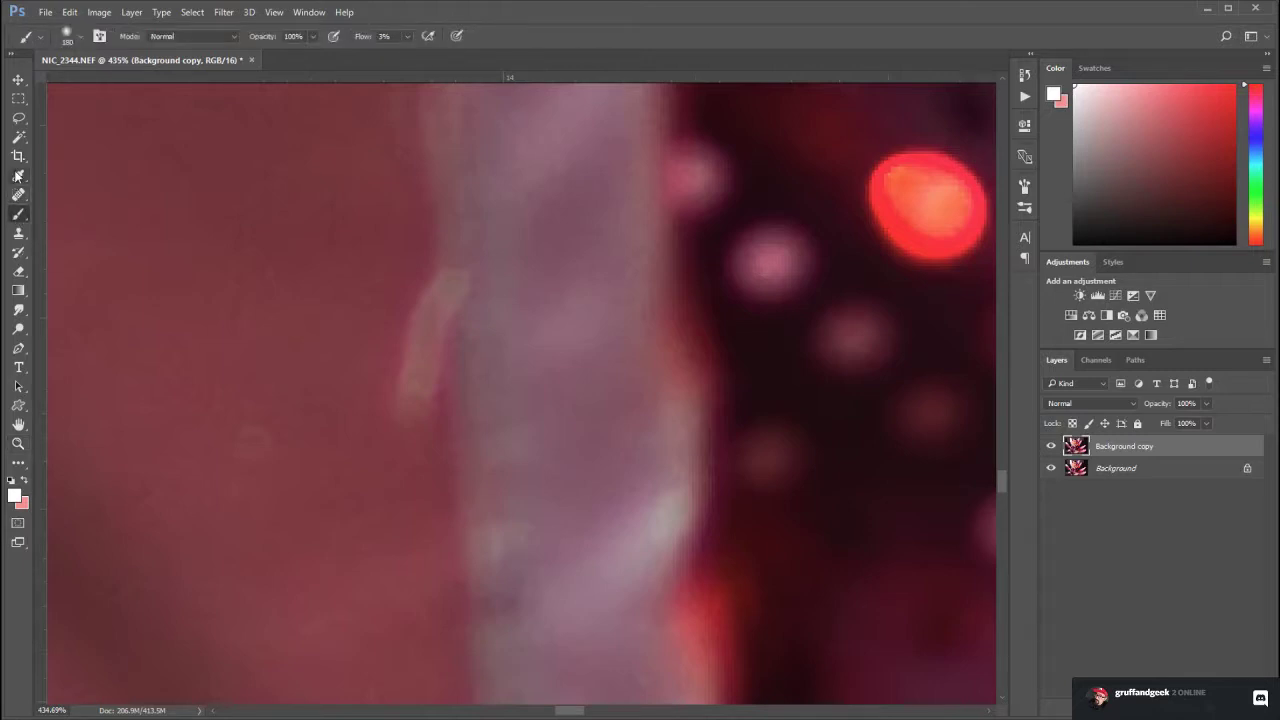
pyautogui.click(20, 197)
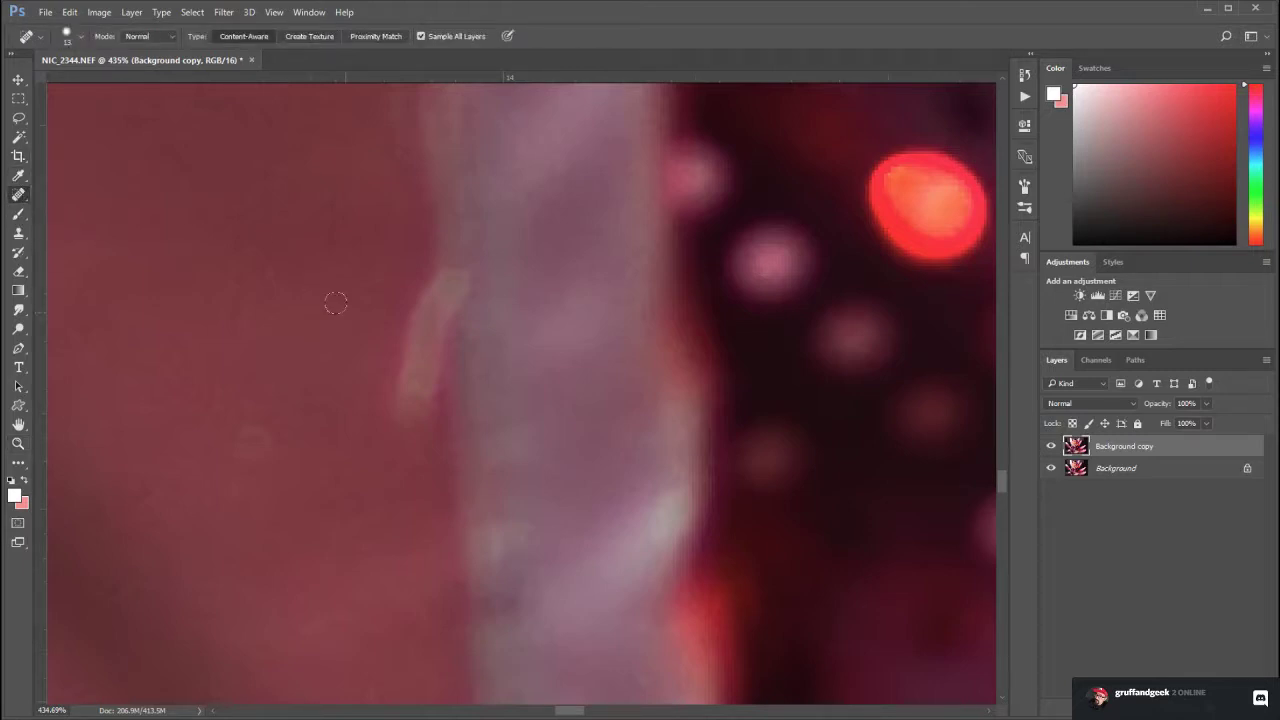
pyautogui.moveTo(393, 372)
pyautogui.mouseDown()
pyautogui.moveTo(412, 420)
pyautogui.moveTo(403, 274)
pyautogui.moveTo(419, 369)
pyautogui.mouseUp()
pyautogui.moveTo(415, 282)
pyautogui.mouseDown()
pyautogui.moveTo(415, 431)
pyautogui.moveTo(351, 495)
pyautogui.mouseUp()
pyautogui.click(247, 435)
pyautogui.moveTo(238, 428); pyautogui.dragTo(240, 430)
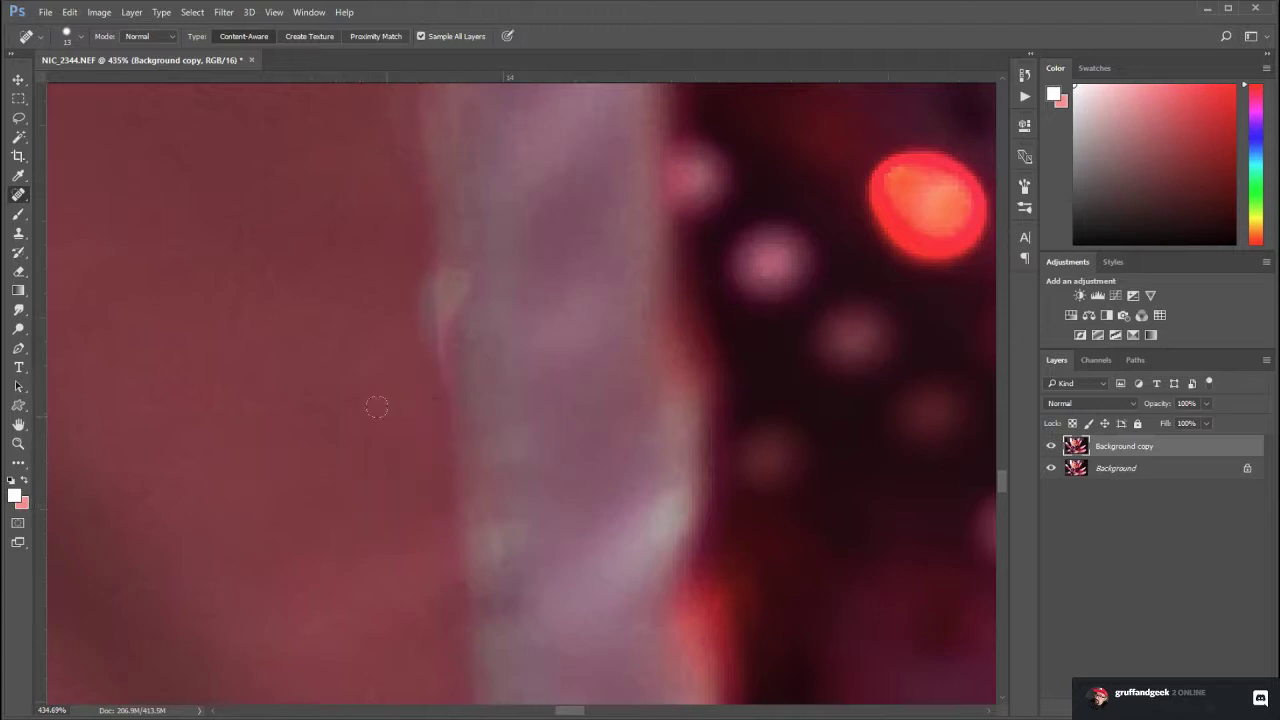
pyautogui.moveTo(394, 344)
pyautogui.mouseDown()
pyautogui.moveTo(410, 463)
pyautogui.moveTo(405, 262)
pyautogui.mouseUp()
pyautogui.moveTo(436, 357); pyautogui.dragTo(415, 243)
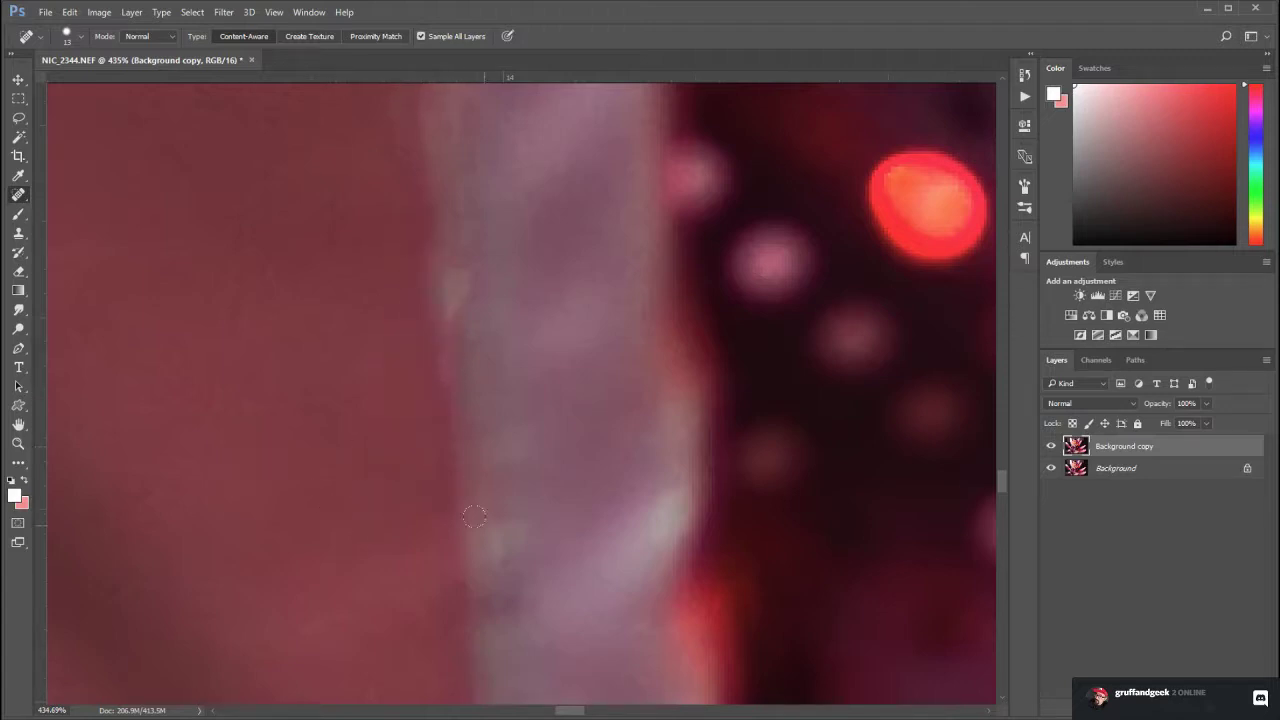
# Inspect the full portrait, the body and the face up close for remaining flaws
pyautogui.doubleClick(18, 443)
pyautogui.moveTo(744, 506); pyautogui.dragTo(640, 449)
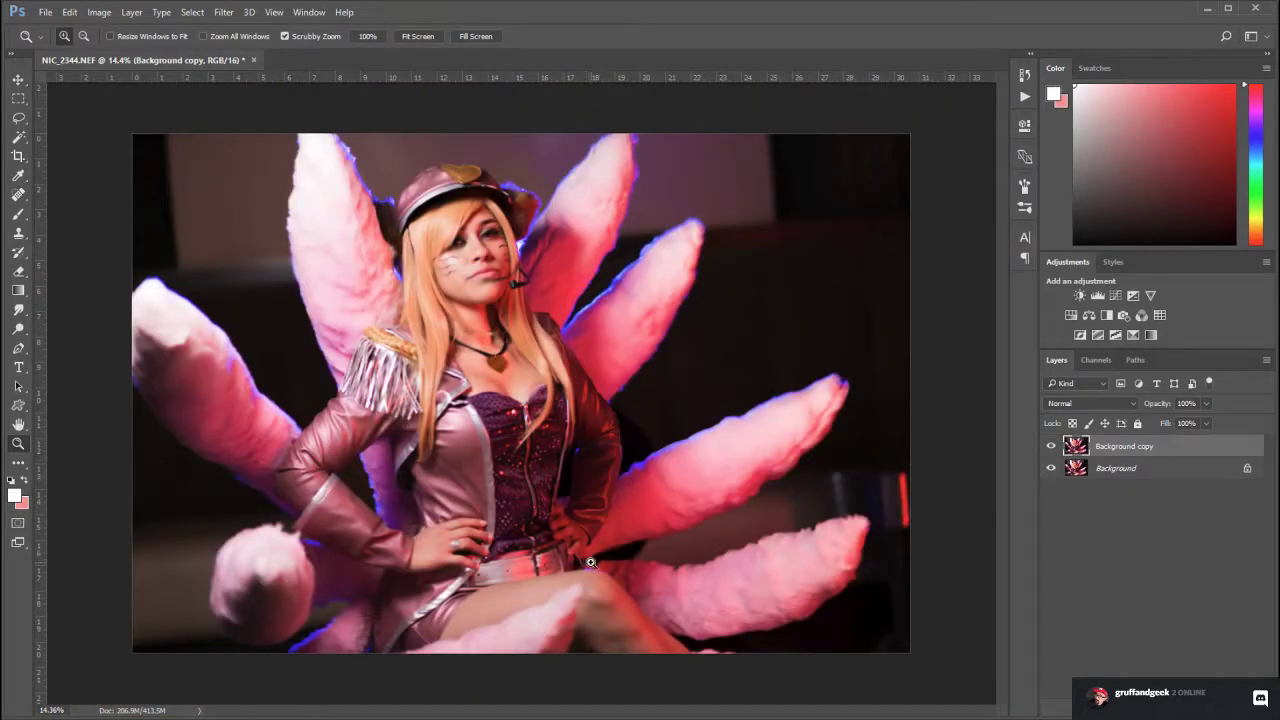
pyautogui.moveTo(462, 198); pyautogui.dragTo(530, 300)
pyautogui.moveTo(606, 394); pyautogui.dragTo(540, 400)
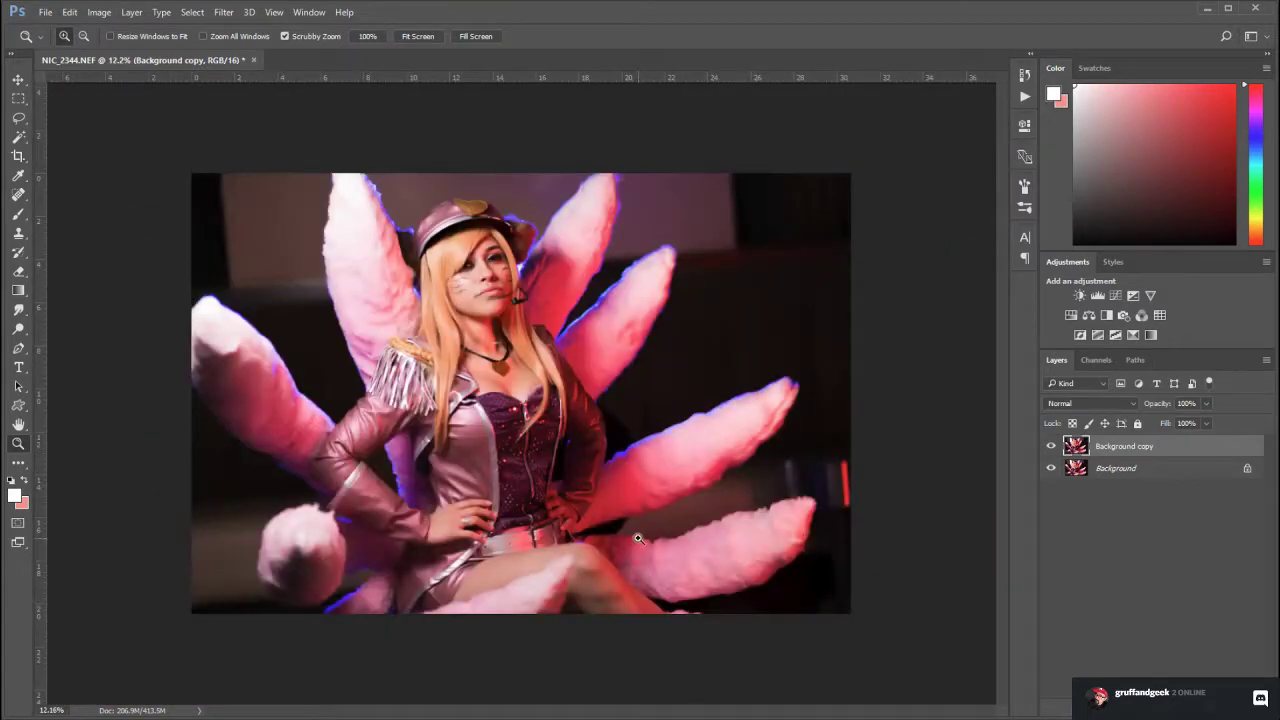
pyautogui.moveTo(638, 538); pyautogui.dragTo(641, 462)
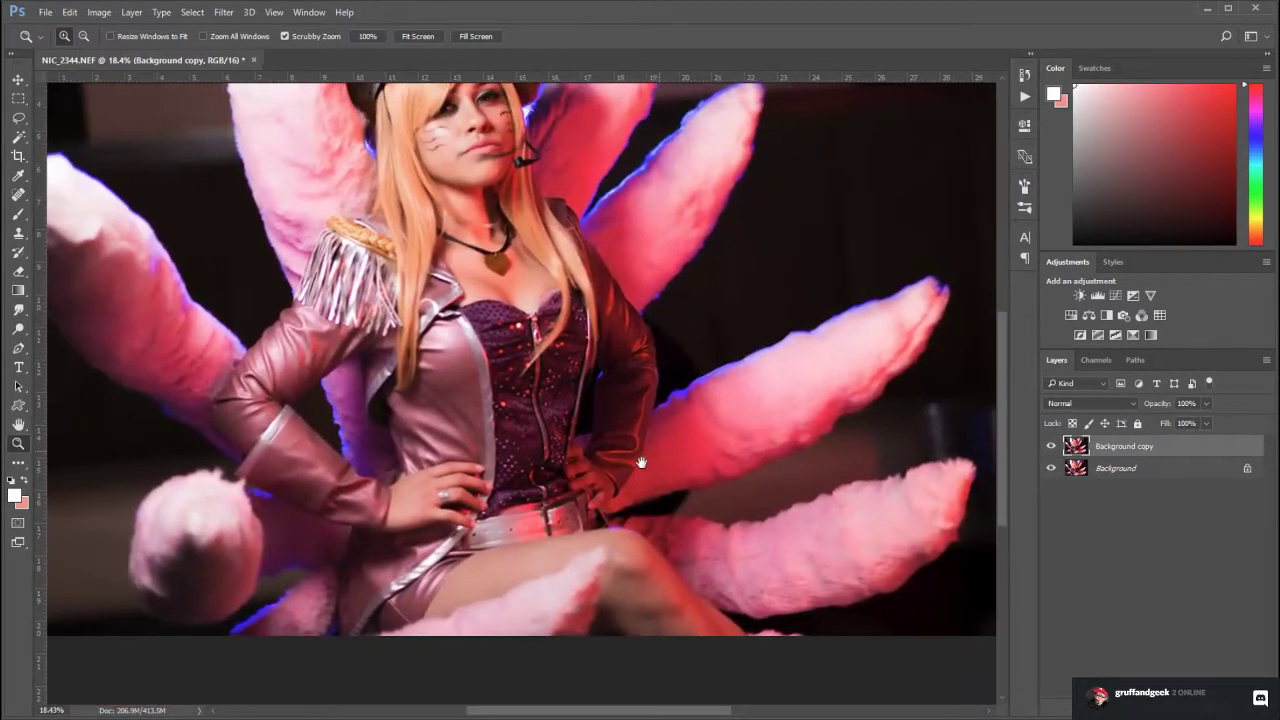
pyautogui.moveTo(565, 318); pyautogui.dragTo(627, 540)
pyautogui.moveTo(486, 217); pyautogui.dragTo(572, 309)
pyautogui.moveTo(676, 361); pyautogui.dragTo(641, 351)
pyautogui.moveTo(631, 423); pyautogui.dragTo(576, 415)
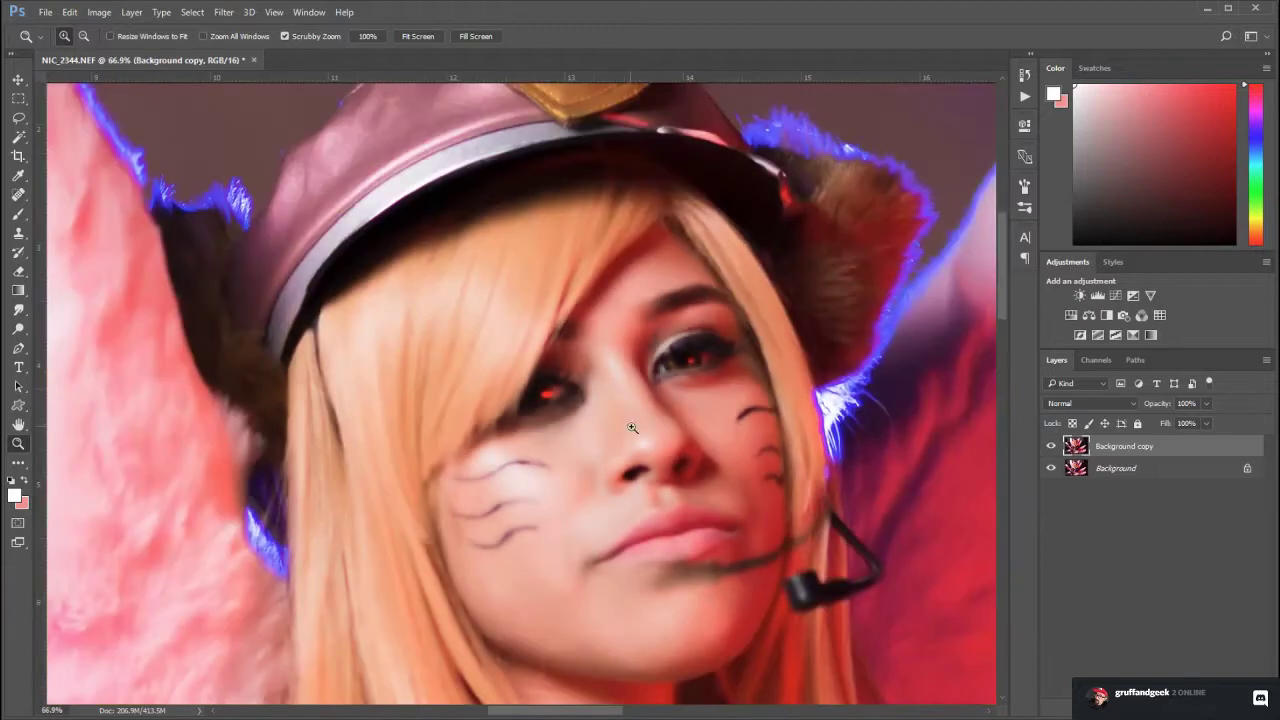
pyautogui.moveTo(722, 500)
pyautogui.mouseDown()
pyautogui.moveTo(702, 501)
pyautogui.moveTo(725, 512)
pyautogui.mouseUp()
pyautogui.moveTo(768, 564); pyautogui.dragTo(683, 504)
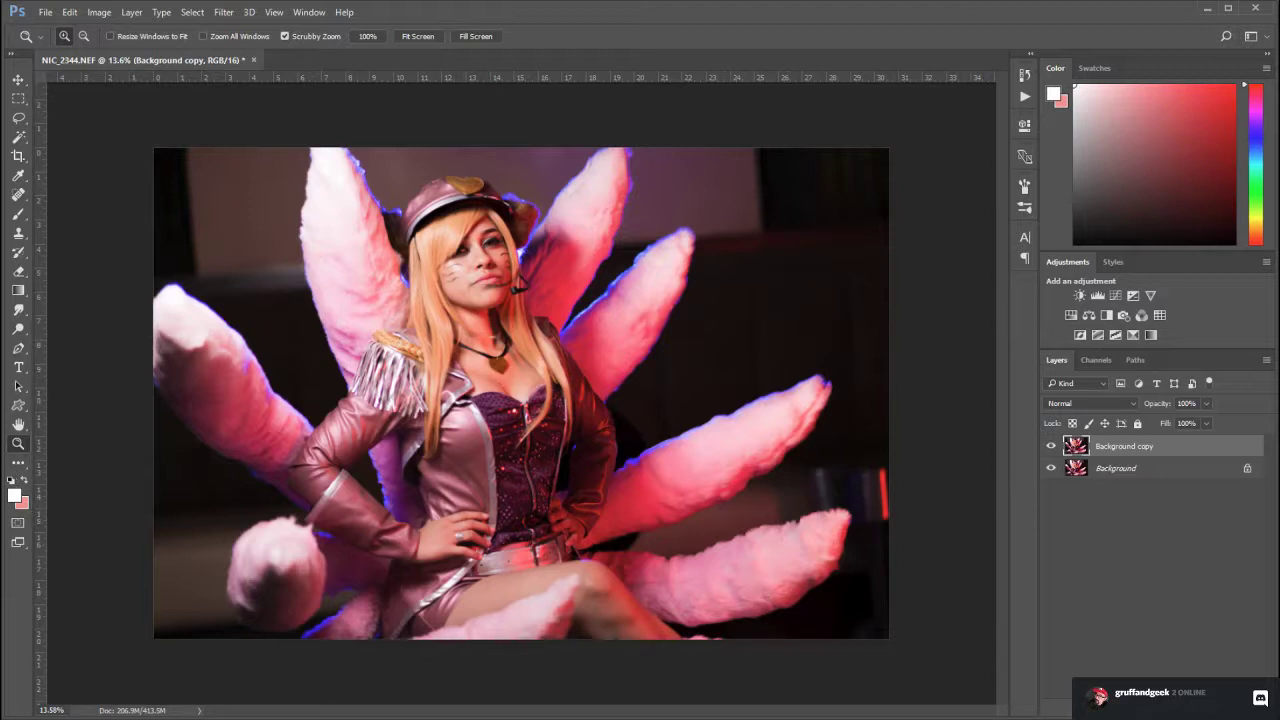
# Add the Overlay-mode sharpening layer above Background copy and check its effect on the face and the full image
pyautogui.press('F2')
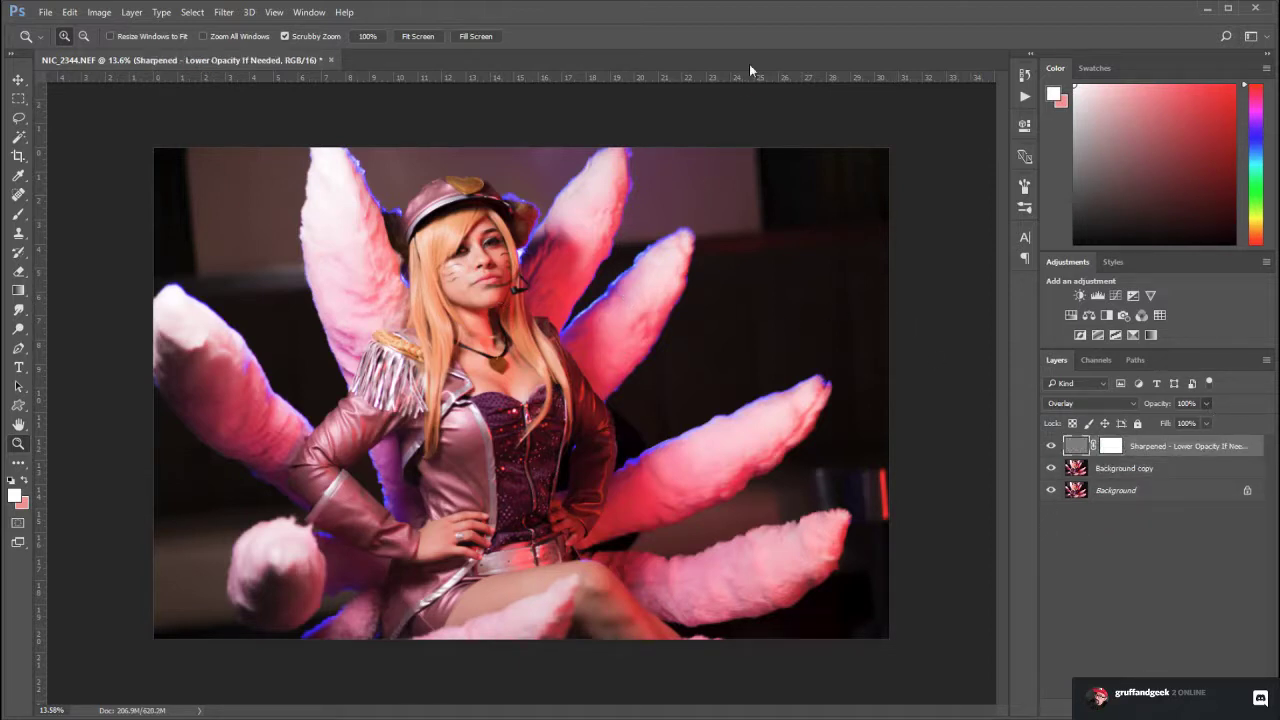
pyautogui.moveTo(495, 277); pyautogui.dragTo(560, 363)
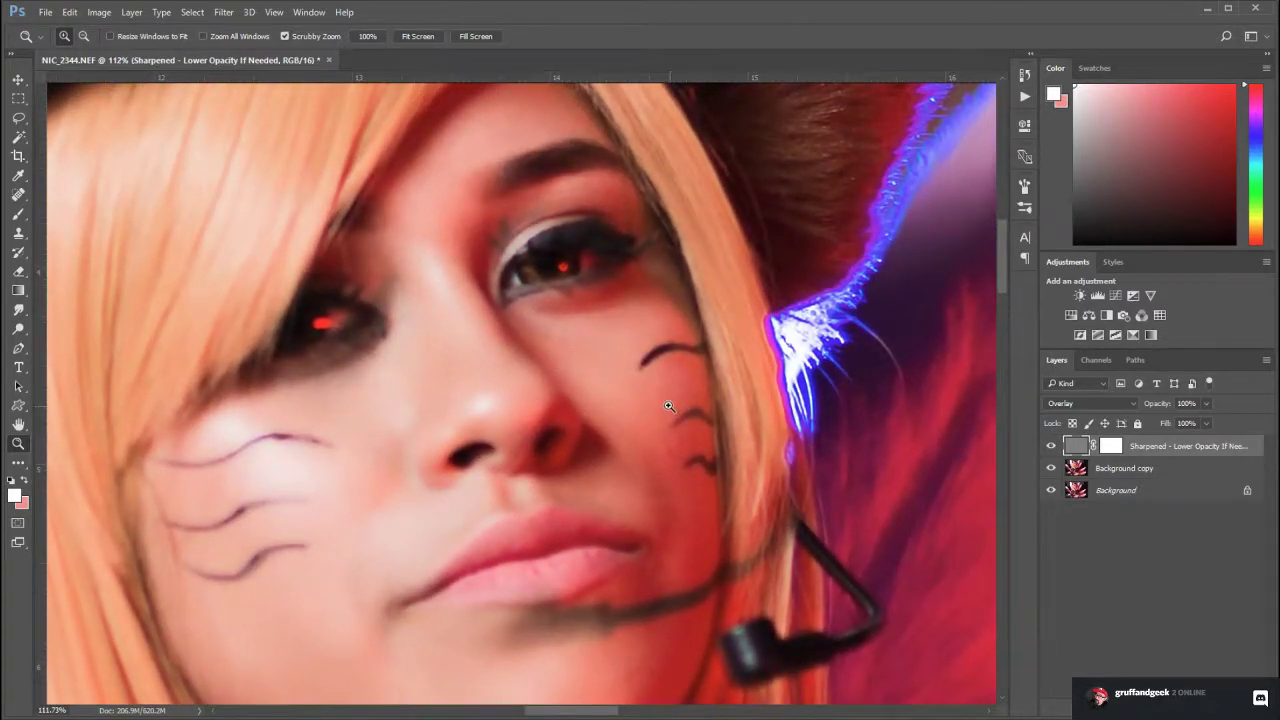
pyautogui.moveTo(670, 407); pyautogui.dragTo(588, 342)
pyautogui.moveTo(717, 469); pyautogui.dragTo(629, 374)
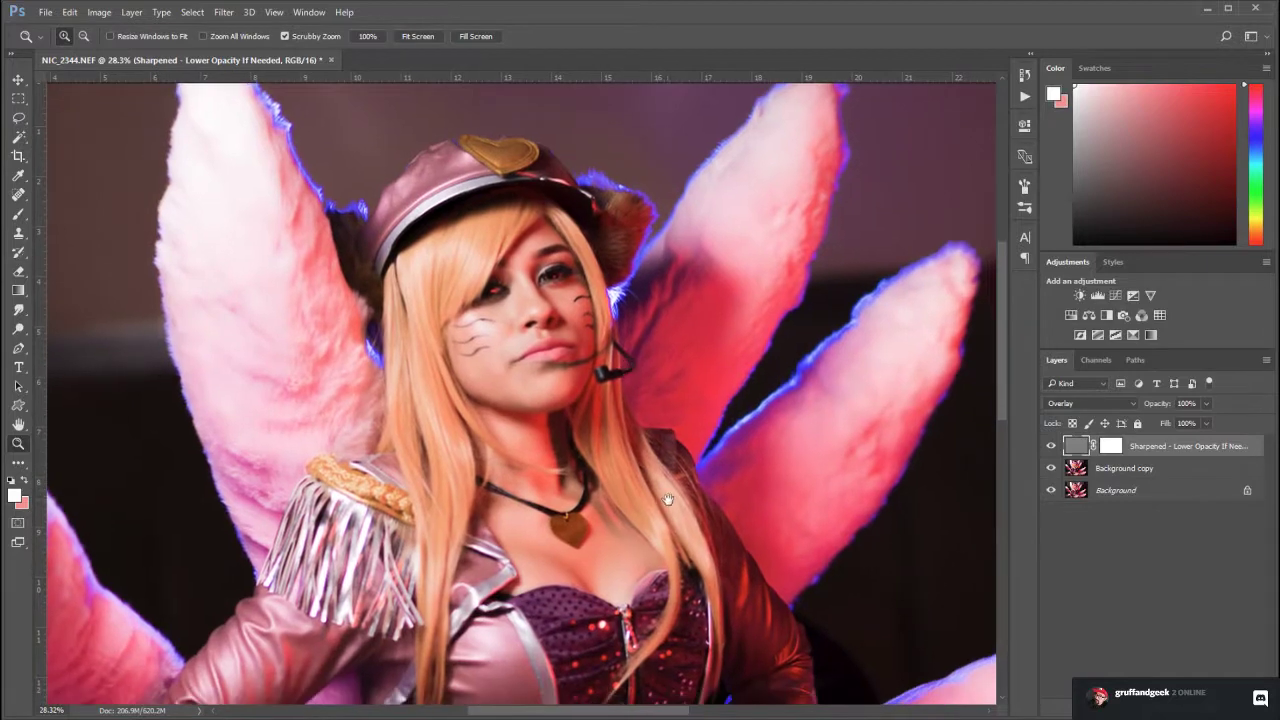
pyautogui.moveTo(668, 499); pyautogui.dragTo(661, 500)
pyautogui.hotkey('ctrl', '0')
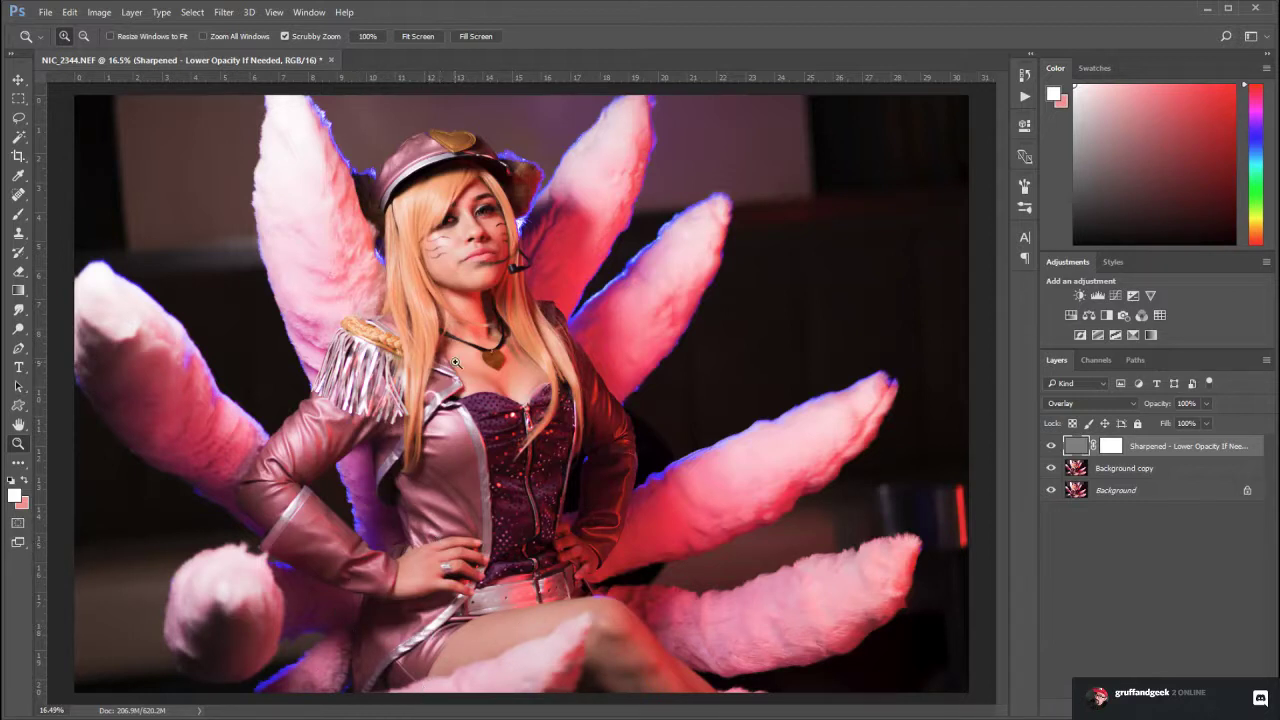
pyautogui.click(466, 242)
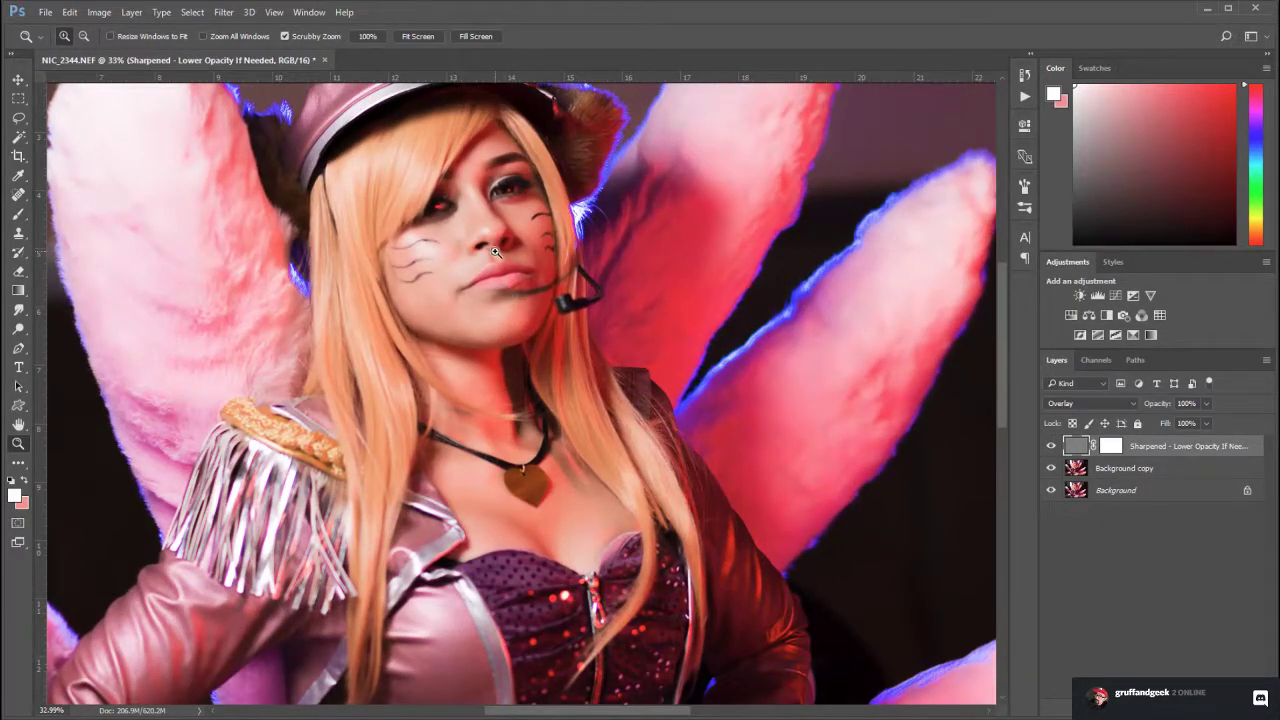
pyautogui.moveTo(497, 251); pyautogui.dragTo(468, 278)
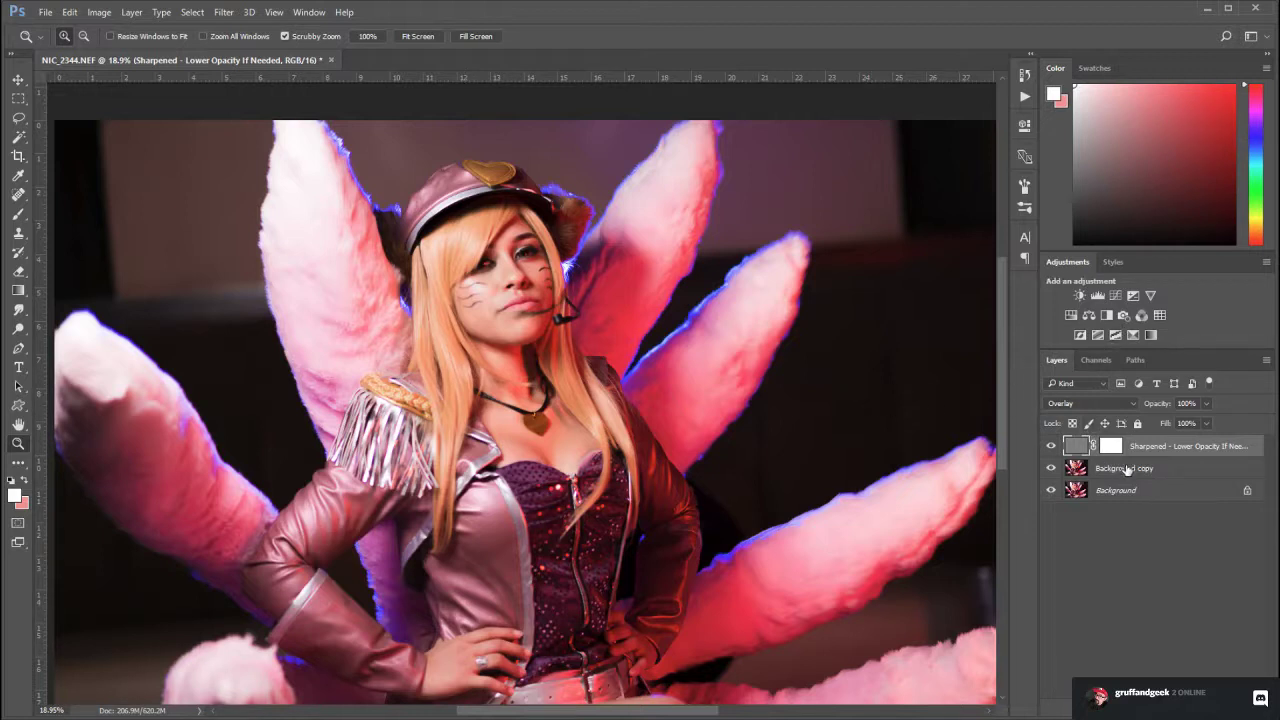
# Compare the image with the sharpening and Background copy layers hidden and shown, ending with the sharpening layer visible and selected
pyautogui.click(1051, 446)
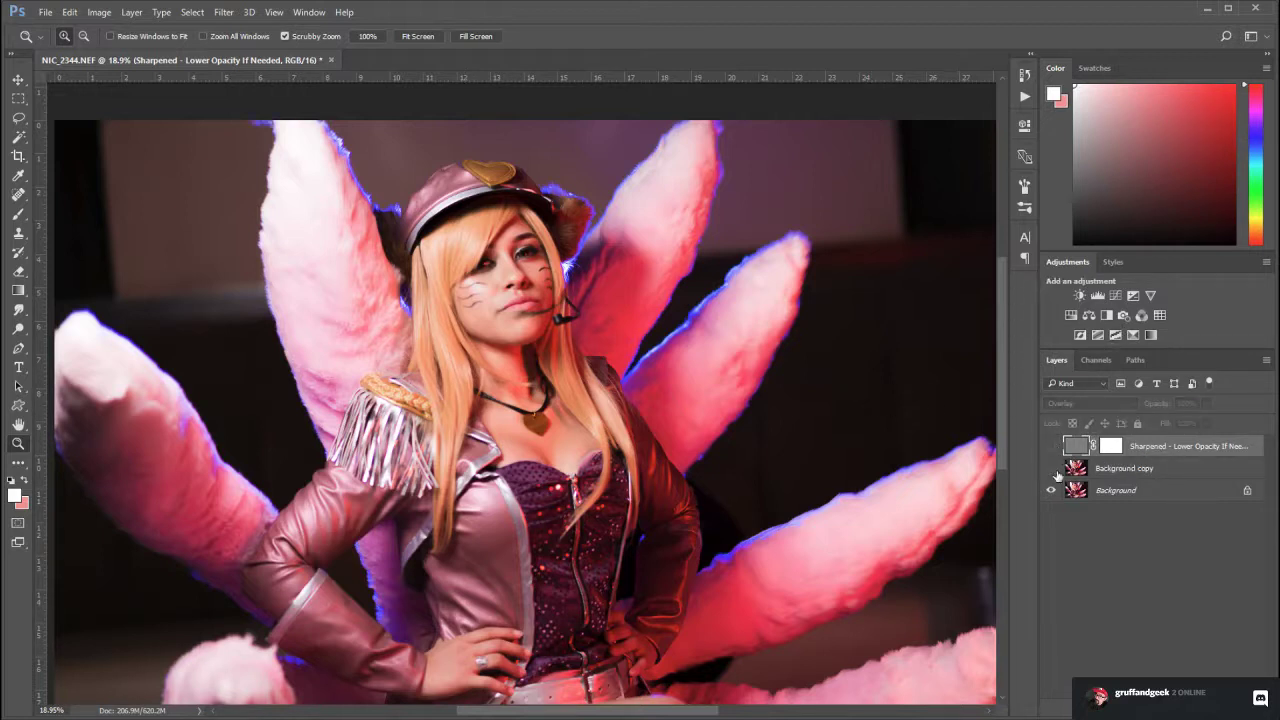
pyautogui.click(1080, 473)
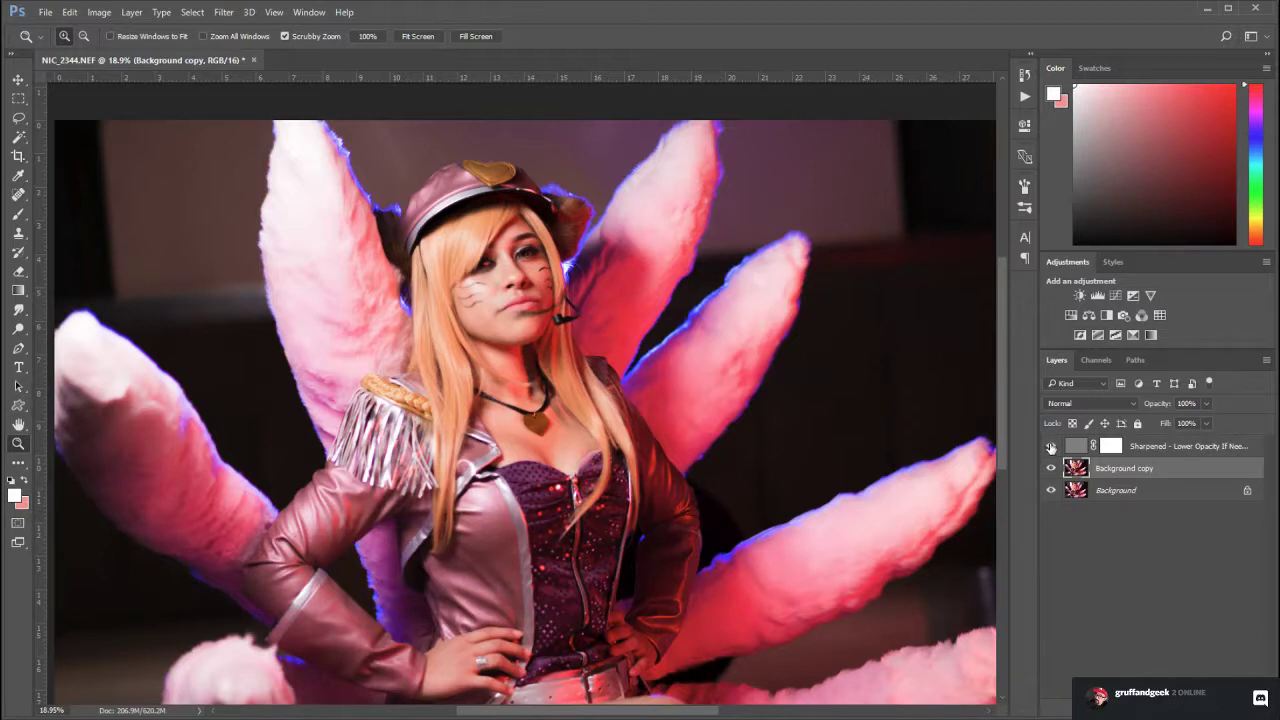
pyautogui.click(1050, 447)
pyautogui.click(1165, 449)
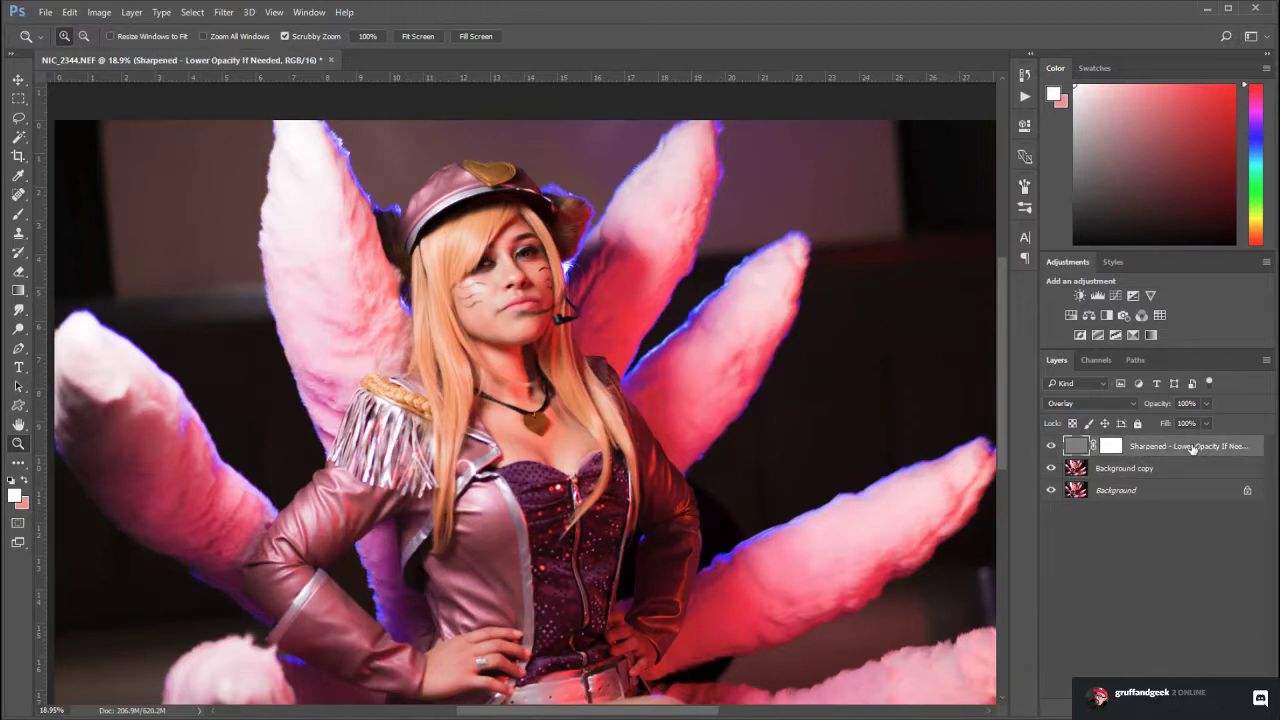
# Duplicate the sharpening layer and compare the face at 100% with the duplicate hidden and shown
pyautogui.hotkey('ctrl', 's')
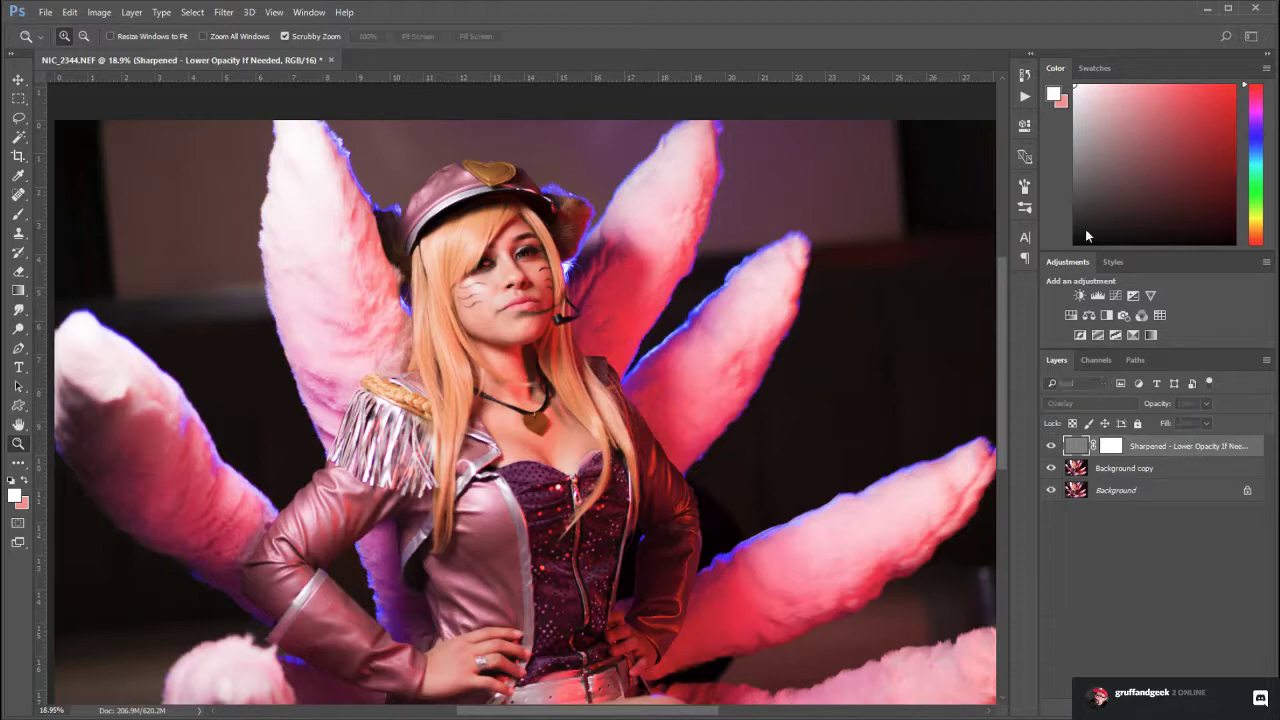
pyautogui.hotkey('ctrl', 'j')
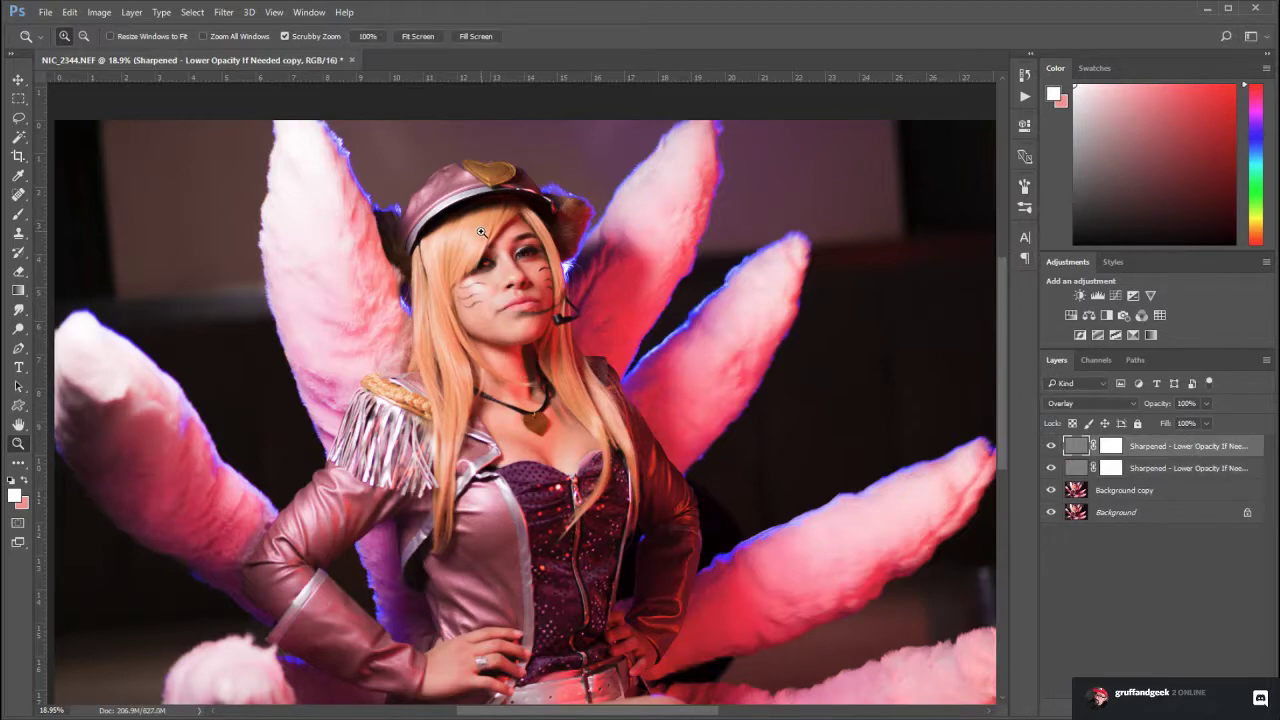
pyautogui.click(488, 234)
pyautogui.click(564, 273)
pyautogui.click(540, 275)
pyautogui.click(531, 276)
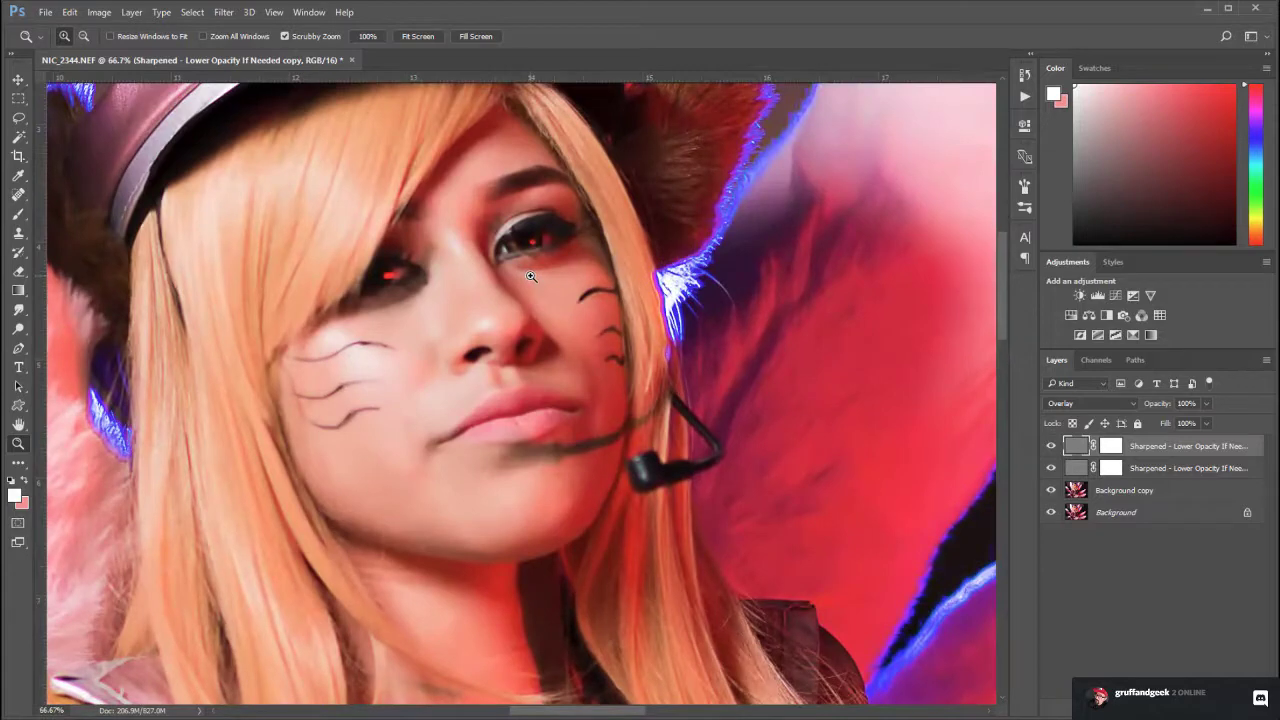
pyautogui.click(530, 276)
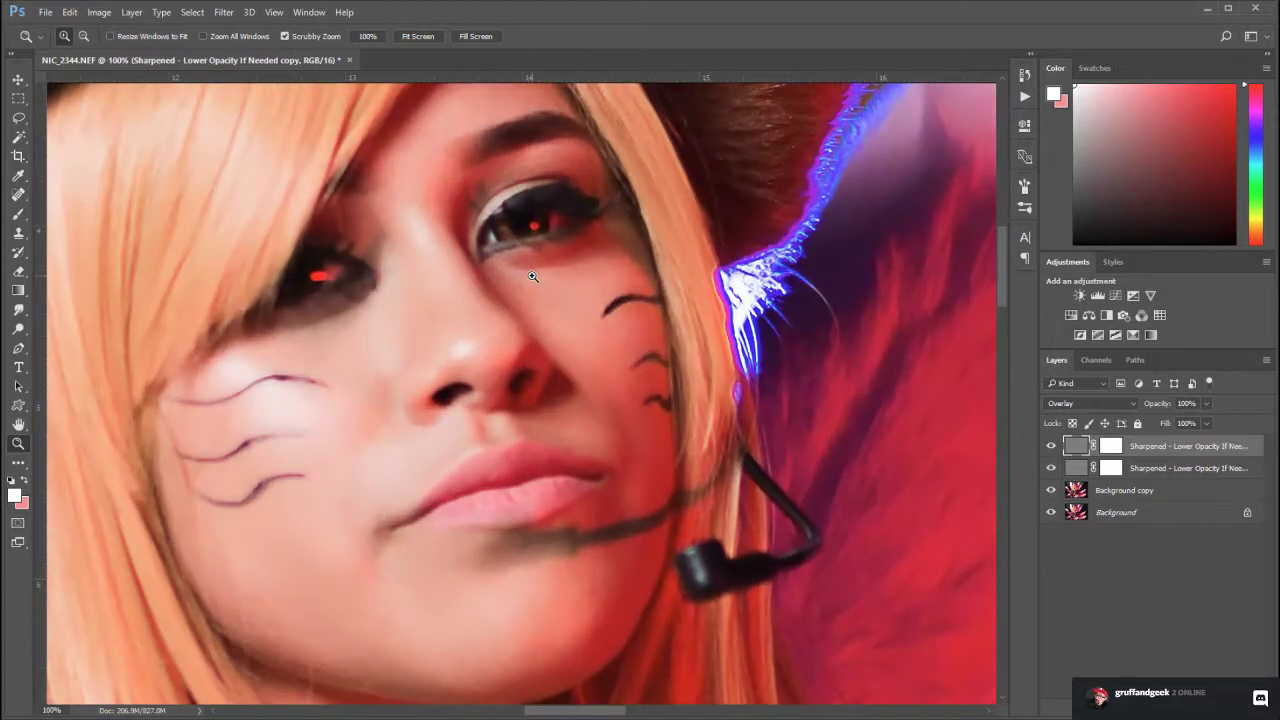
pyautogui.click(1051, 446)
pyautogui.click(1051, 446)
pyautogui.click(1051, 448)
pyautogui.keyDown('alt'); pyautogui.click(705, 433); pyautogui.keyUp('alt')
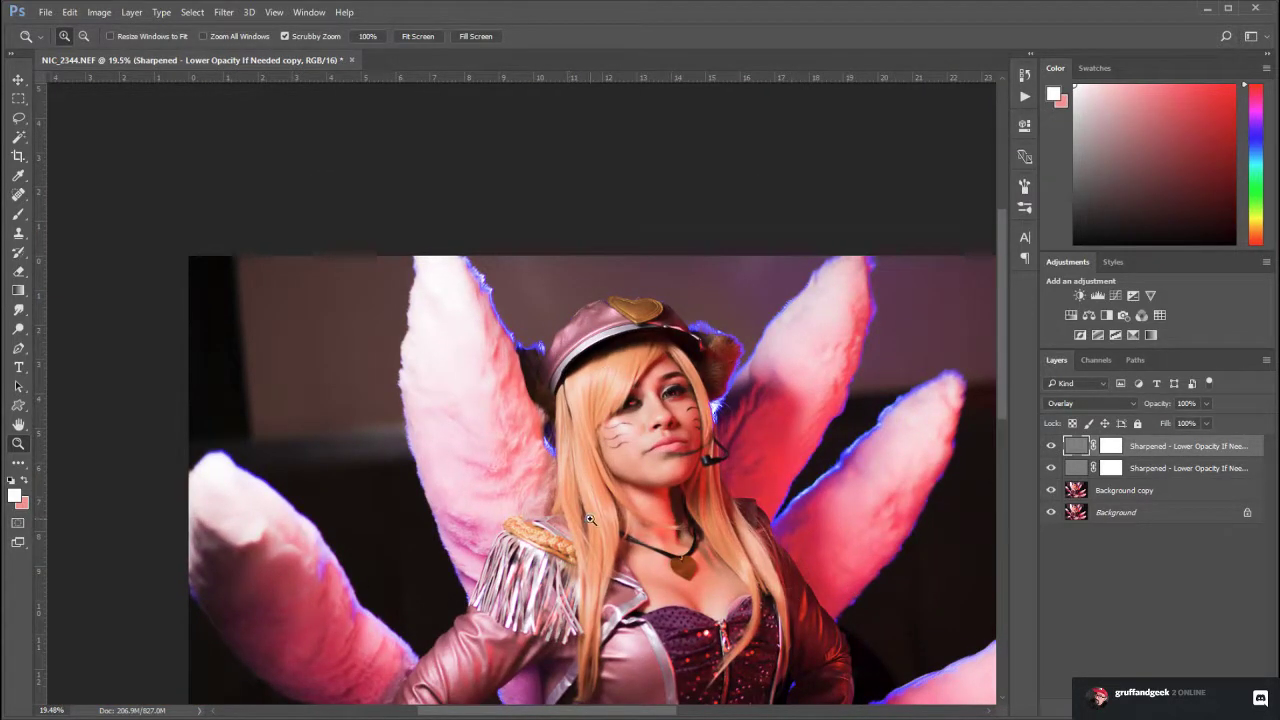
# Inspect the face, hair and jacket with the duplicate sharpening layer shown and hidden
pyautogui.moveTo(614, 501); pyautogui.dragTo(642, 550)
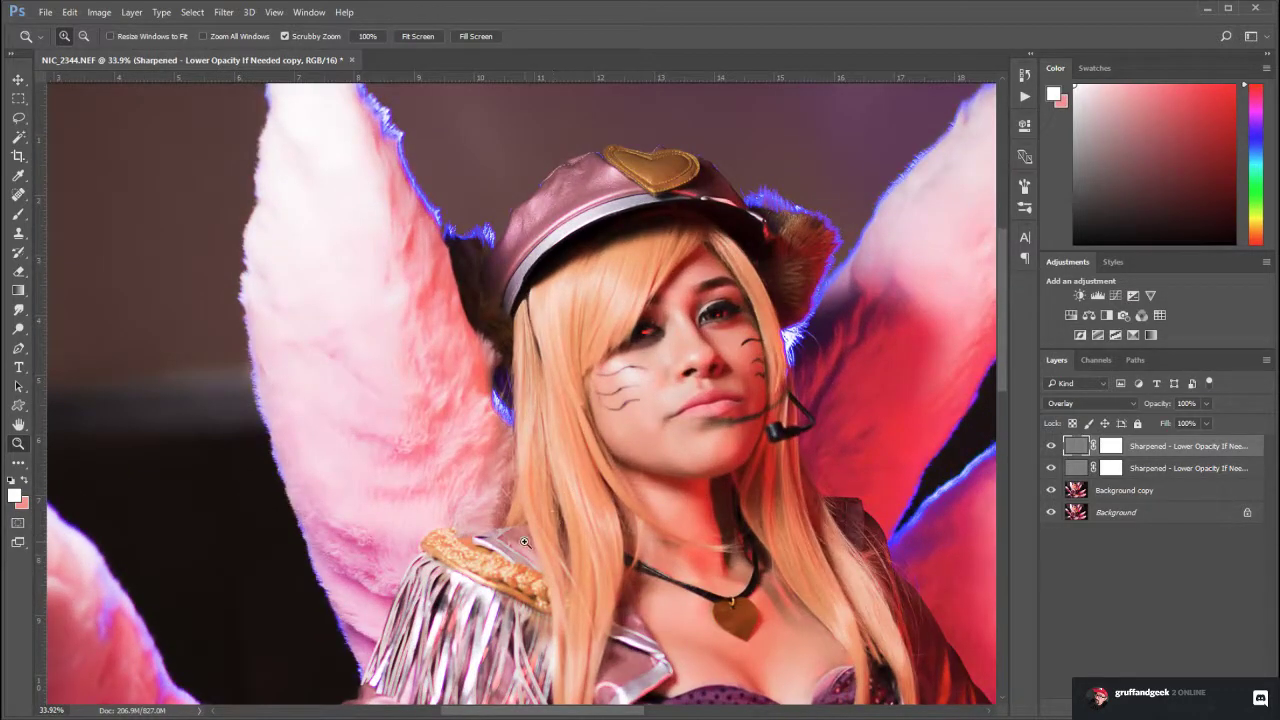
pyautogui.moveTo(655, 324); pyautogui.dragTo(703, 375)
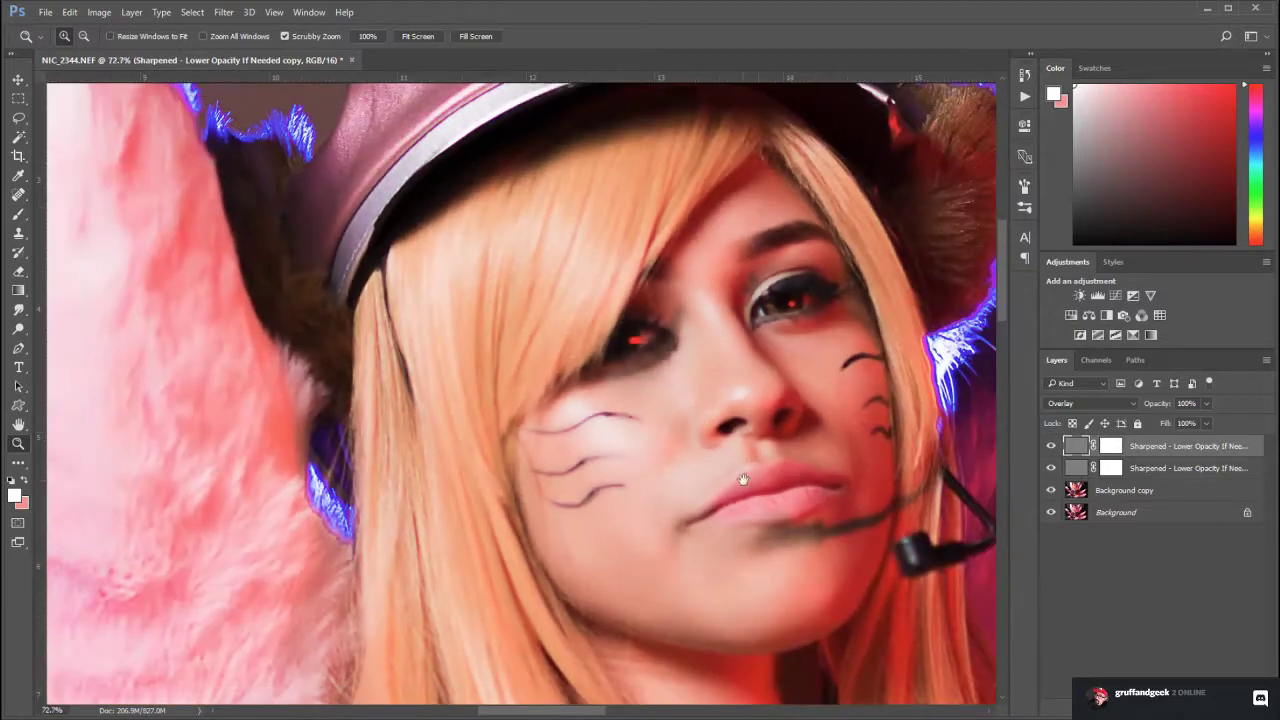
pyautogui.moveTo(804, 556); pyautogui.dragTo(660, 377)
pyautogui.scroll(-10, 582, 340)
pyautogui.moveTo(547, 293); pyautogui.dragTo(808, 645)
pyautogui.moveTo(608, 472); pyautogui.dragTo(582, 574)
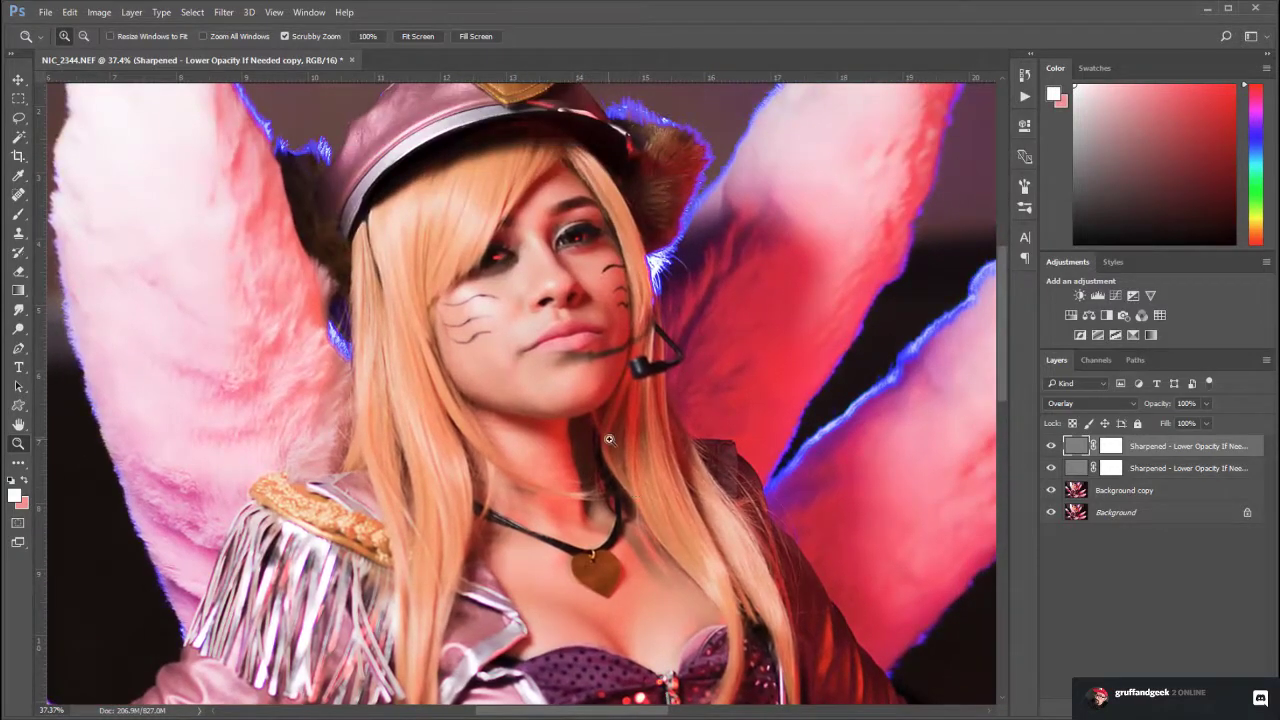
pyautogui.click(1053, 447)
pyautogui.click(1054, 448)
# Set the duplicate sharpening layer's opacity to 73%, judging lower strengths on the face, hair and corset
pyautogui.moveTo(539, 236); pyautogui.dragTo(660, 382)
pyautogui.moveTo(789, 413); pyautogui.dragTo(714, 403)
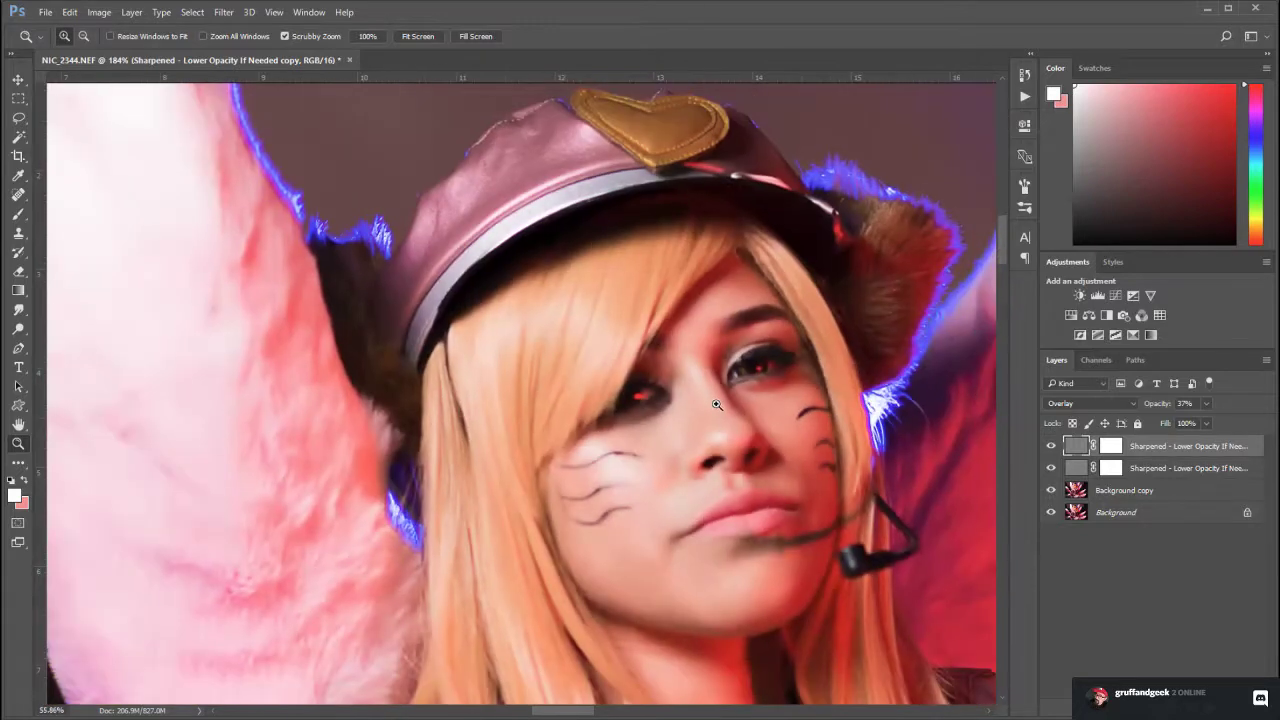
pyautogui.moveTo(826, 503); pyautogui.dragTo(689, 369)
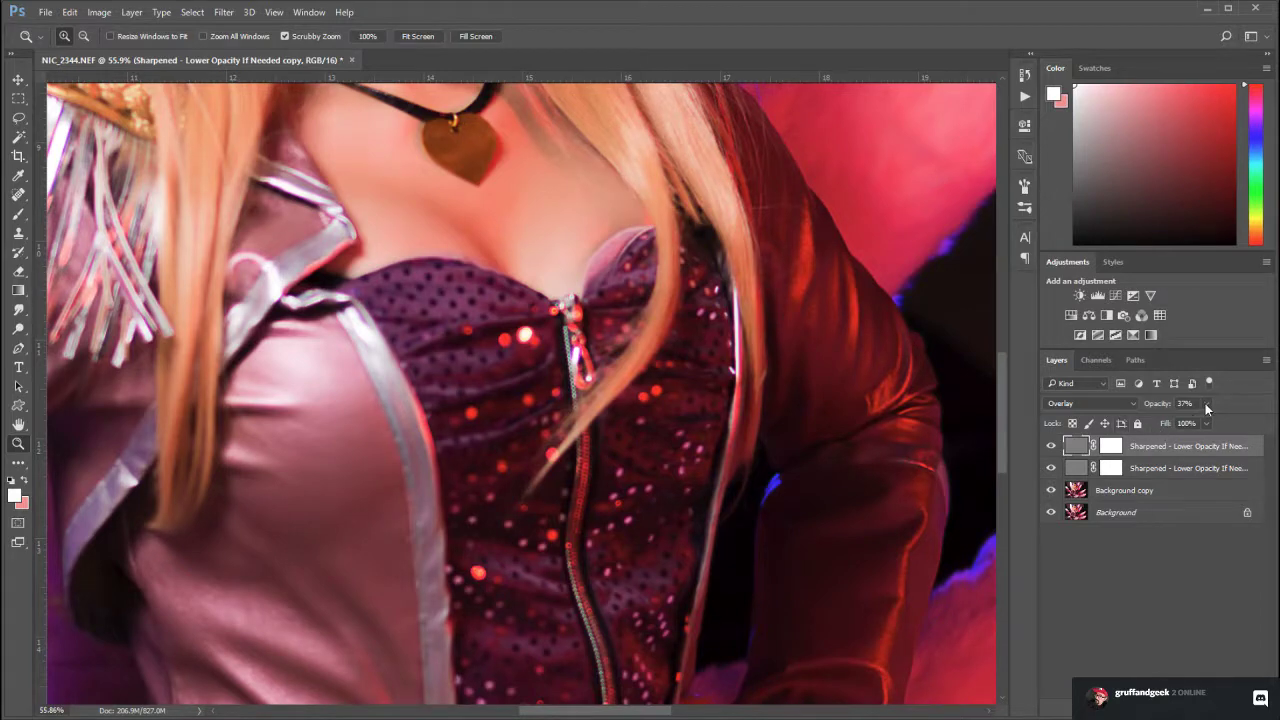
pyautogui.moveTo(697, 168); pyautogui.dragTo(749, 406)
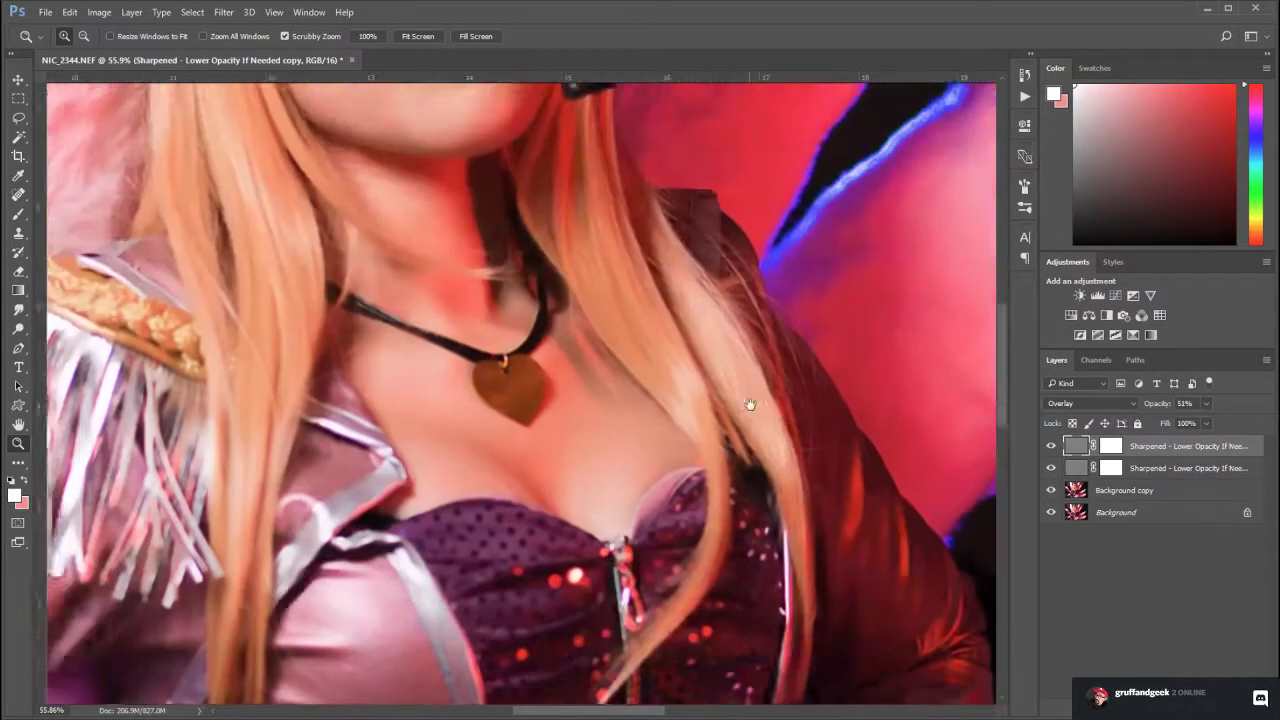
pyautogui.moveTo(594, 277); pyautogui.dragTo(749, 483)
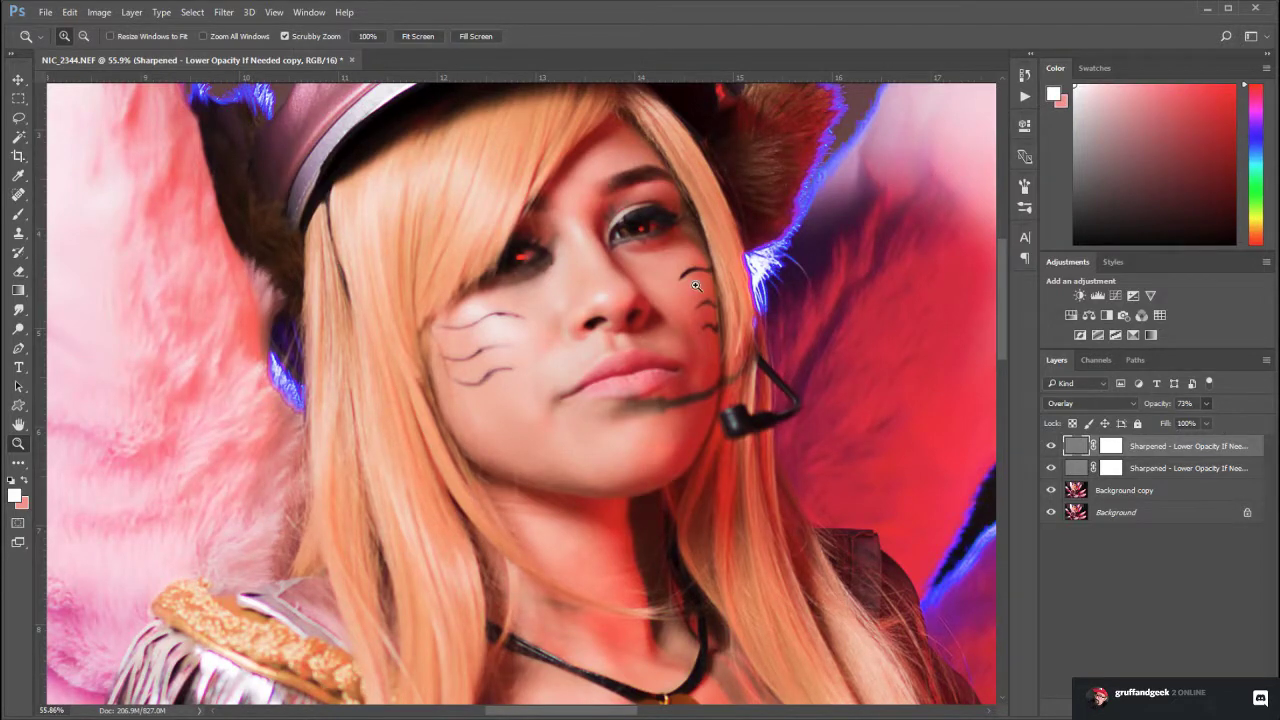
# Add the Dodge & Burn group and the Visual Aid layers above the sharpening layers, with the Color Check aid hidden
pyautogui.moveTo(678, 247)
pyautogui.mouseDown()
pyautogui.moveTo(754, 291)
pyautogui.moveTo(657, 250)
pyautogui.mouseUp()
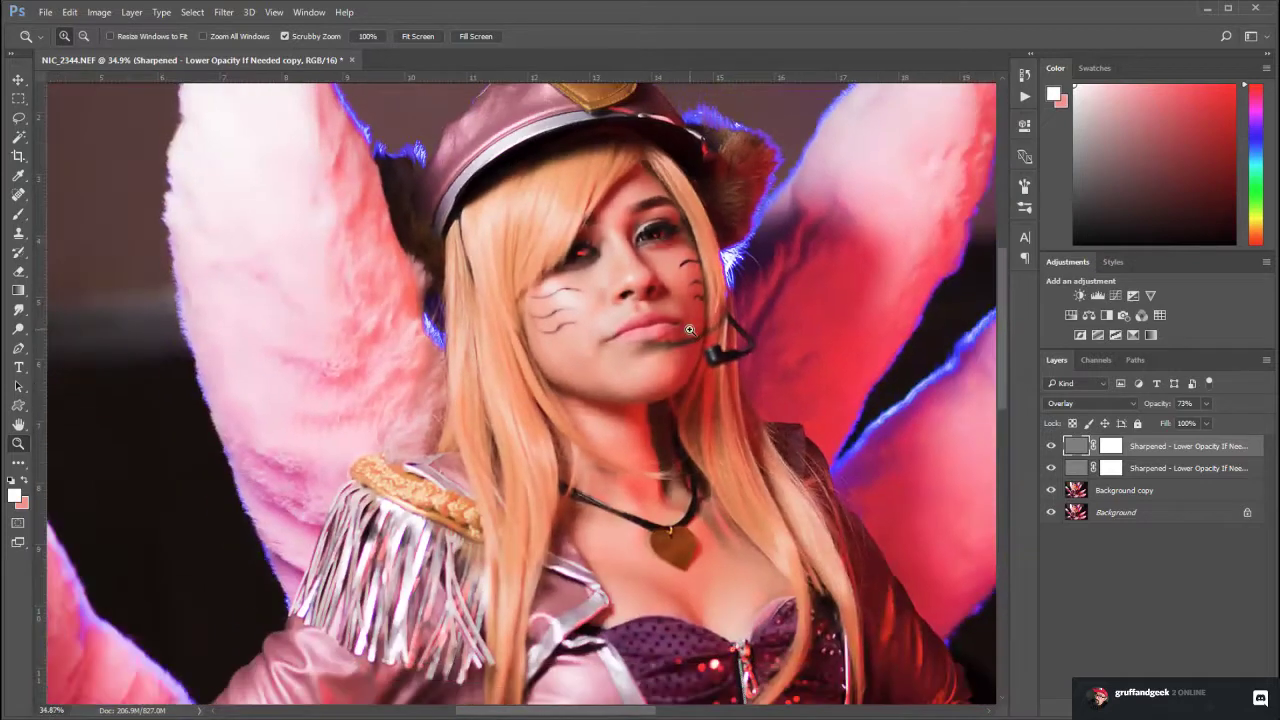
pyautogui.moveTo(690, 330); pyautogui.dragTo(657, 283)
pyautogui.moveTo(755, 453); pyautogui.dragTo(613, 235)
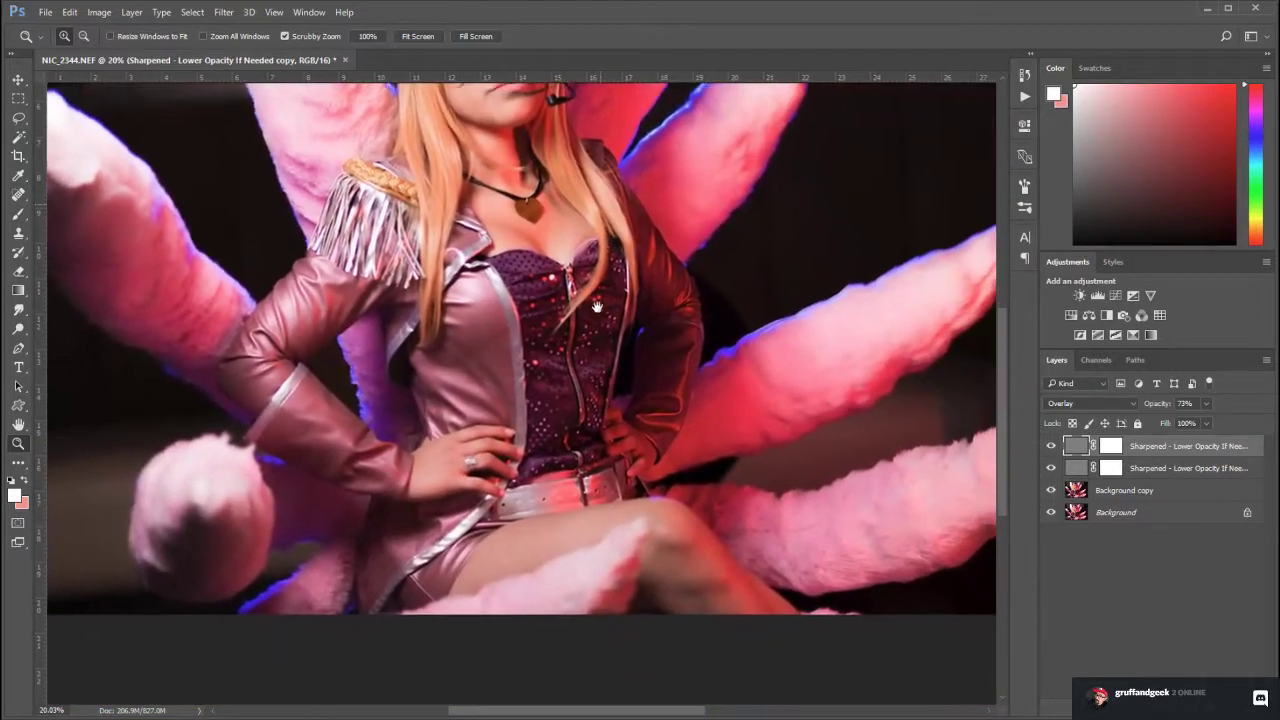
pyautogui.moveTo(597, 307); pyautogui.dragTo(596, 293)
pyautogui.moveTo(686, 444); pyautogui.dragTo(657, 397)
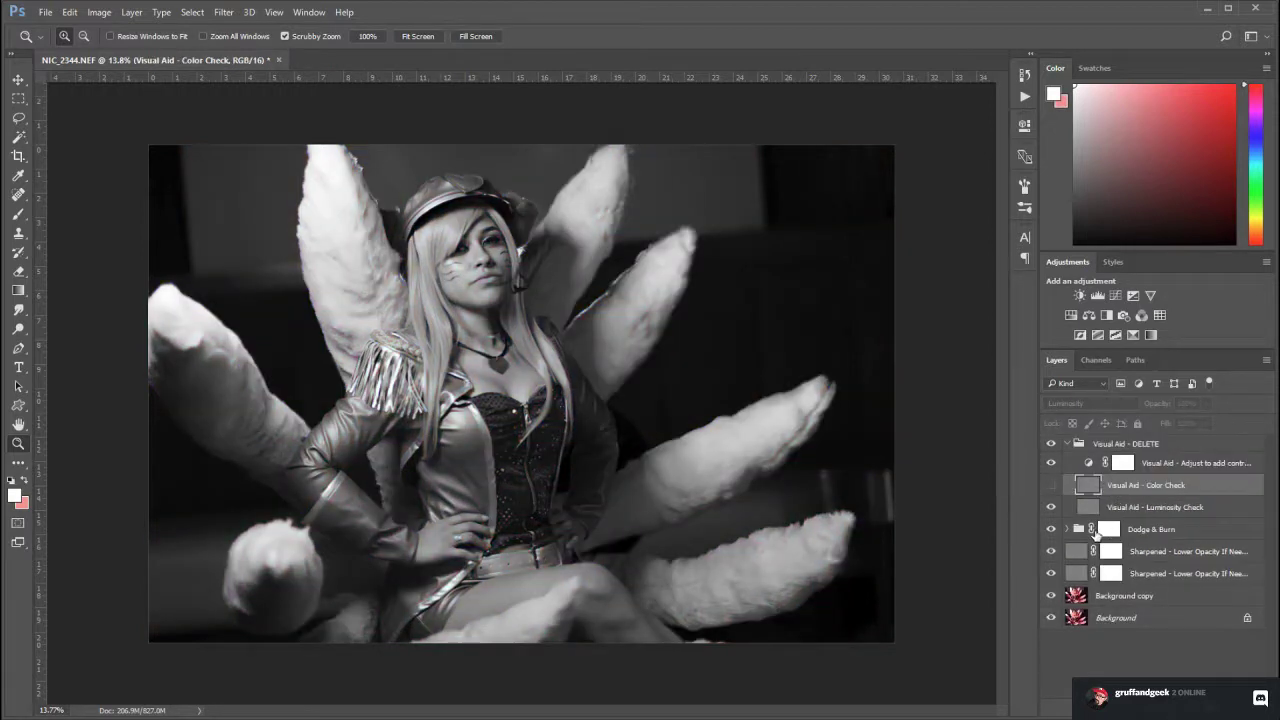
# Expand the Dodge & Burn group and select the Dodge Curve layer mask
pyautogui.click(1124, 556)
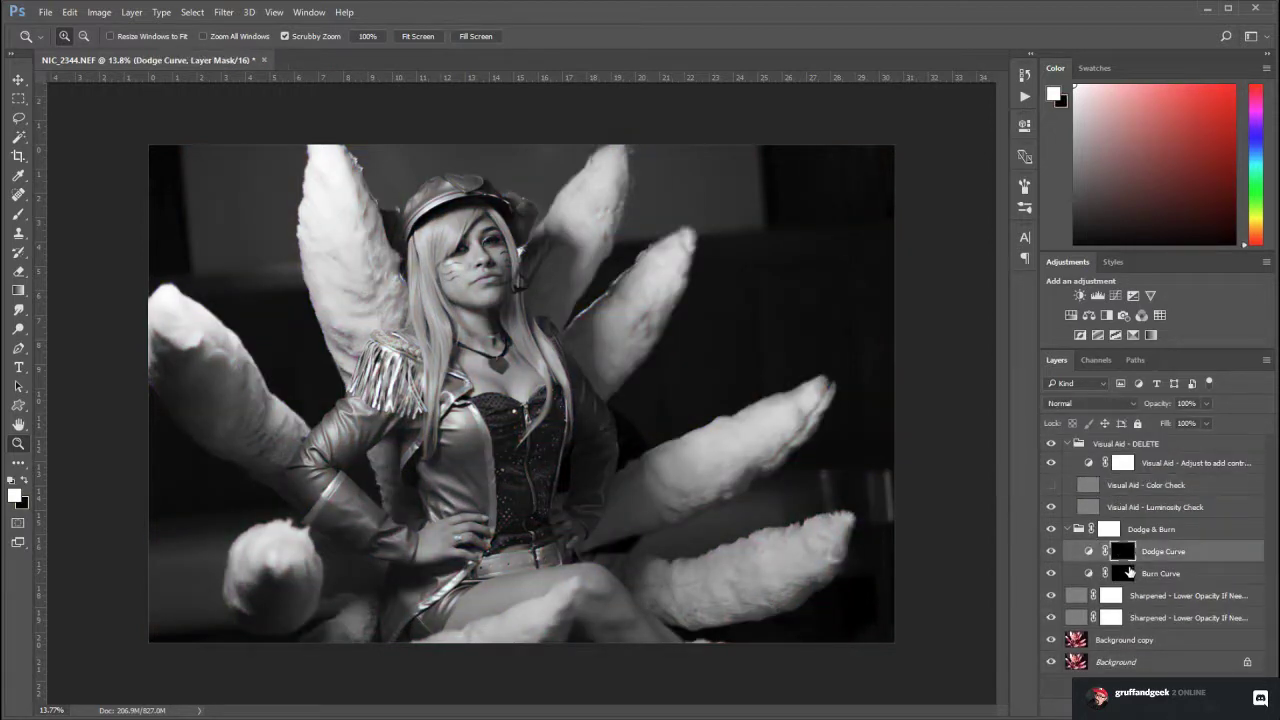
pyautogui.click(1126, 574)
pyautogui.click(1123, 552)
# Dodge the dark patches on the cheek, around the nose and up to the forehead using a soft 32 px brush at 3% flow
pyautogui.moveTo(445, 308)
pyautogui.mouseDown()
pyautogui.moveTo(526, 363)
pyautogui.moveTo(509, 333)
pyautogui.mouseUp()
pyautogui.moveTo(522, 290); pyautogui.dragTo(549, 354)
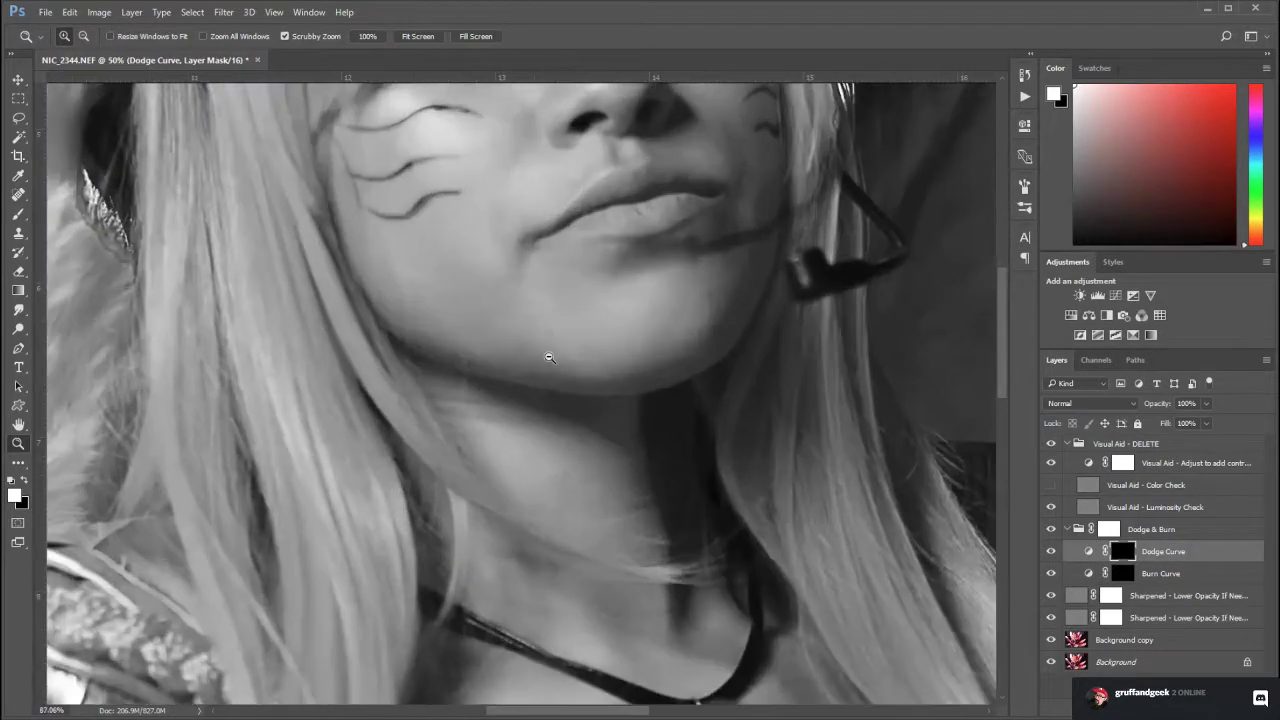
pyautogui.moveTo(569, 280); pyautogui.dragTo(569, 556)
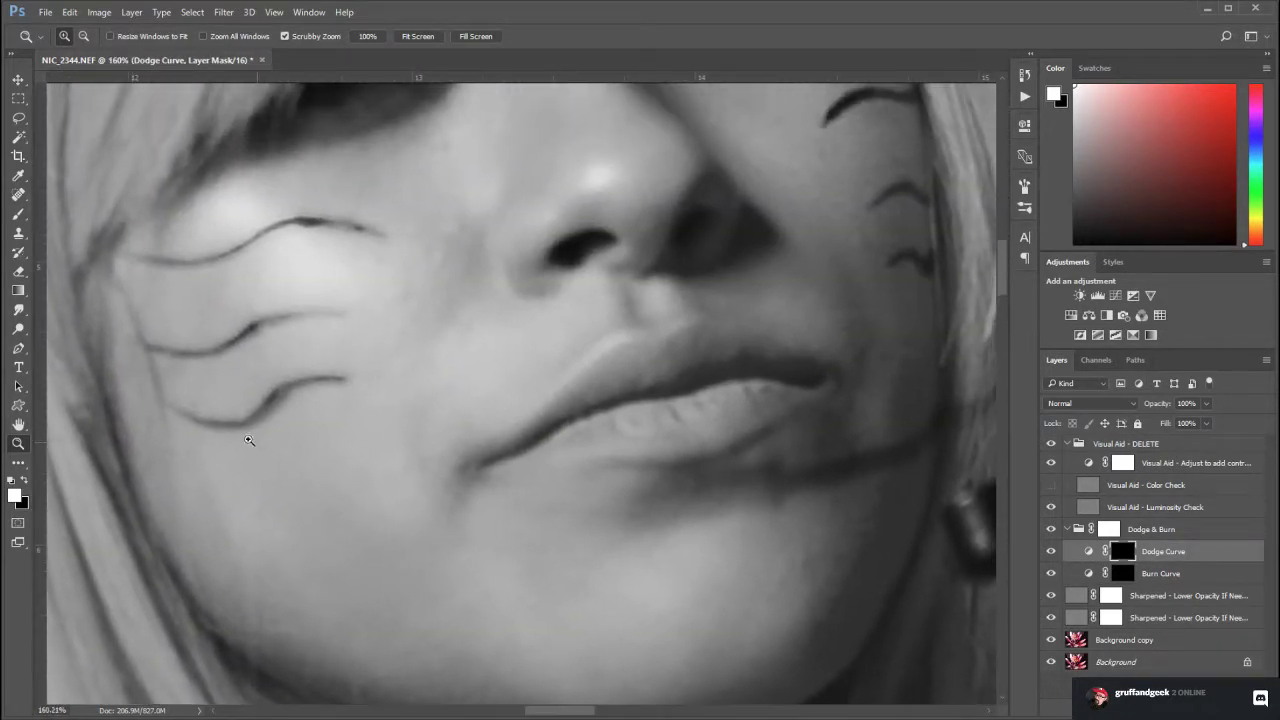
pyautogui.click(18, 214)
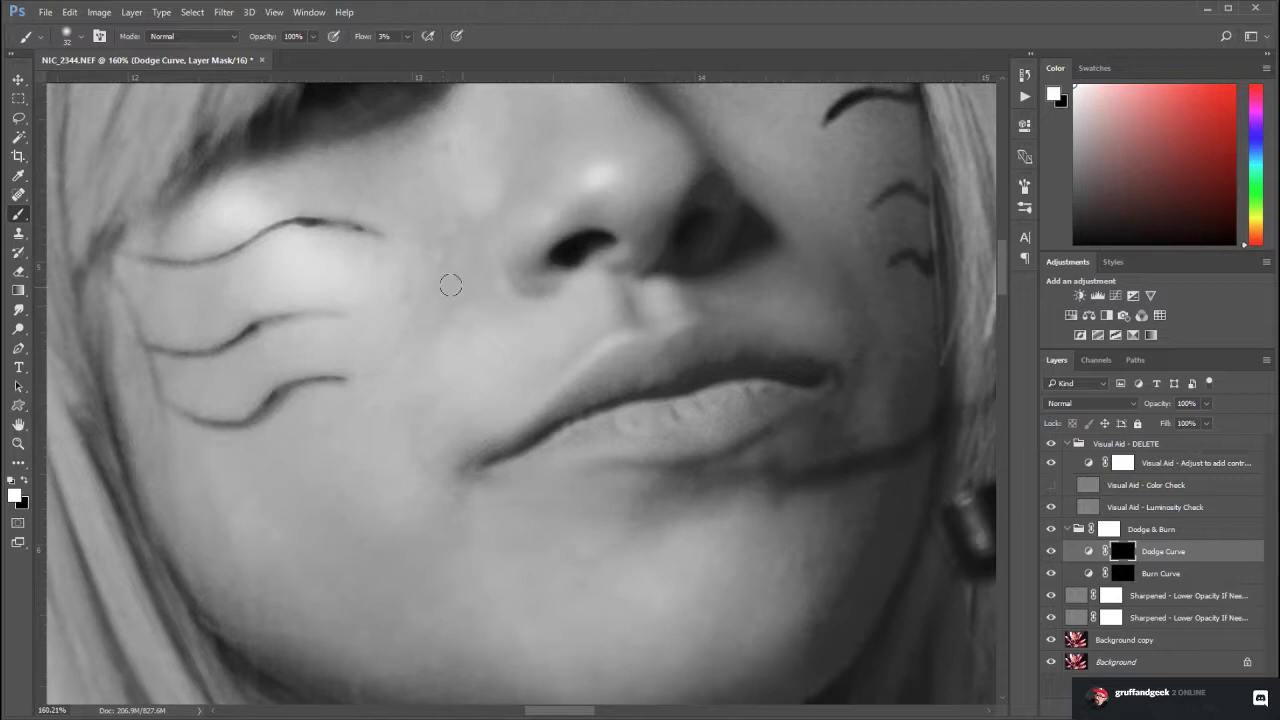
pyautogui.moveTo(411, 271); pyautogui.dragTo(466, 460)
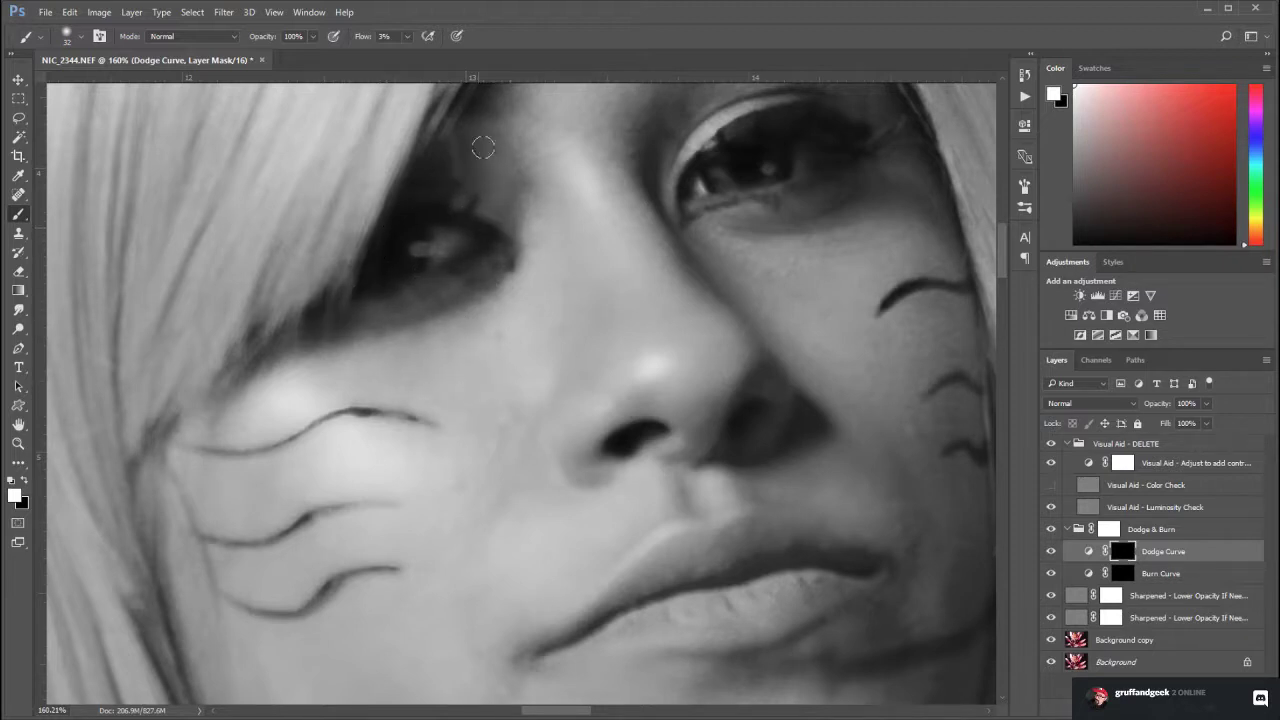
pyautogui.moveTo(457, 114); pyautogui.dragTo(391, 449)
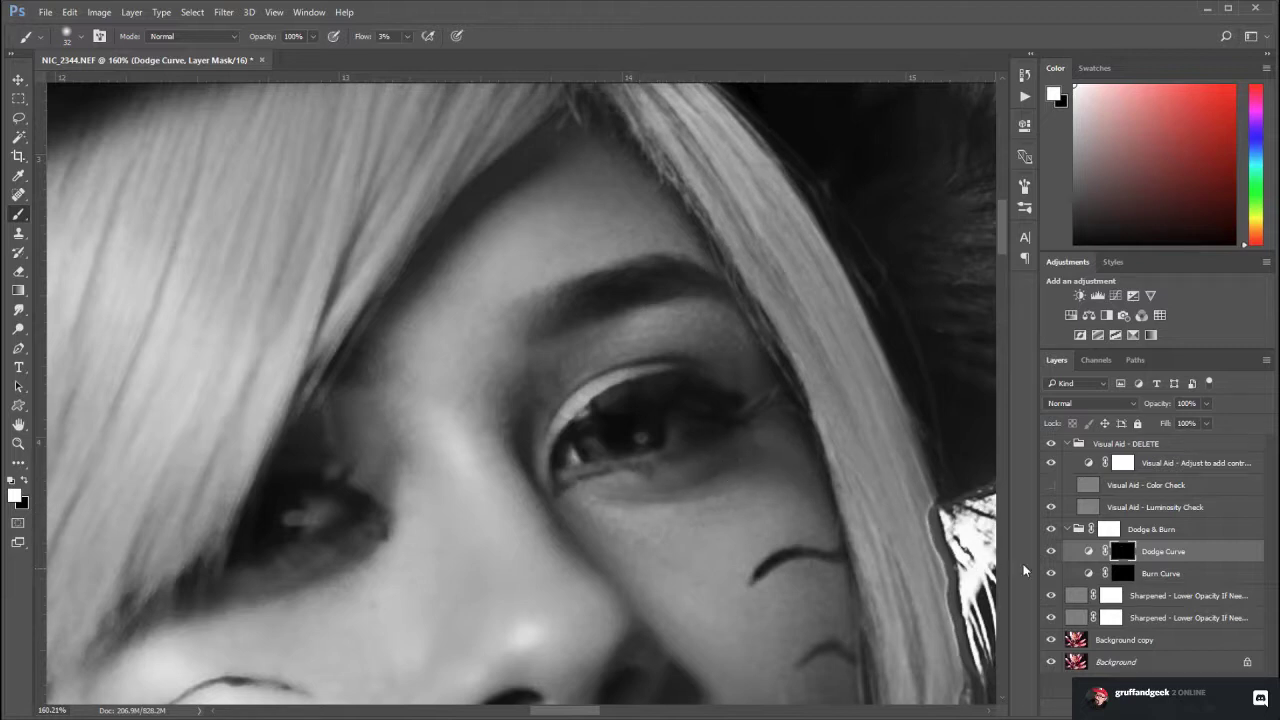
# Compare the forehead, eyes and cheeks with the Dodge Curve layer hidden and shown
pyautogui.click(1051, 551)
pyautogui.click(1051, 551)
pyautogui.moveTo(443, 545)
pyautogui.mouseDown()
pyautogui.moveTo(577, 289)
pyautogui.moveTo(535, 228)
pyautogui.mouseUp()
pyautogui.click(1050, 551)
pyautogui.click(1050, 551)
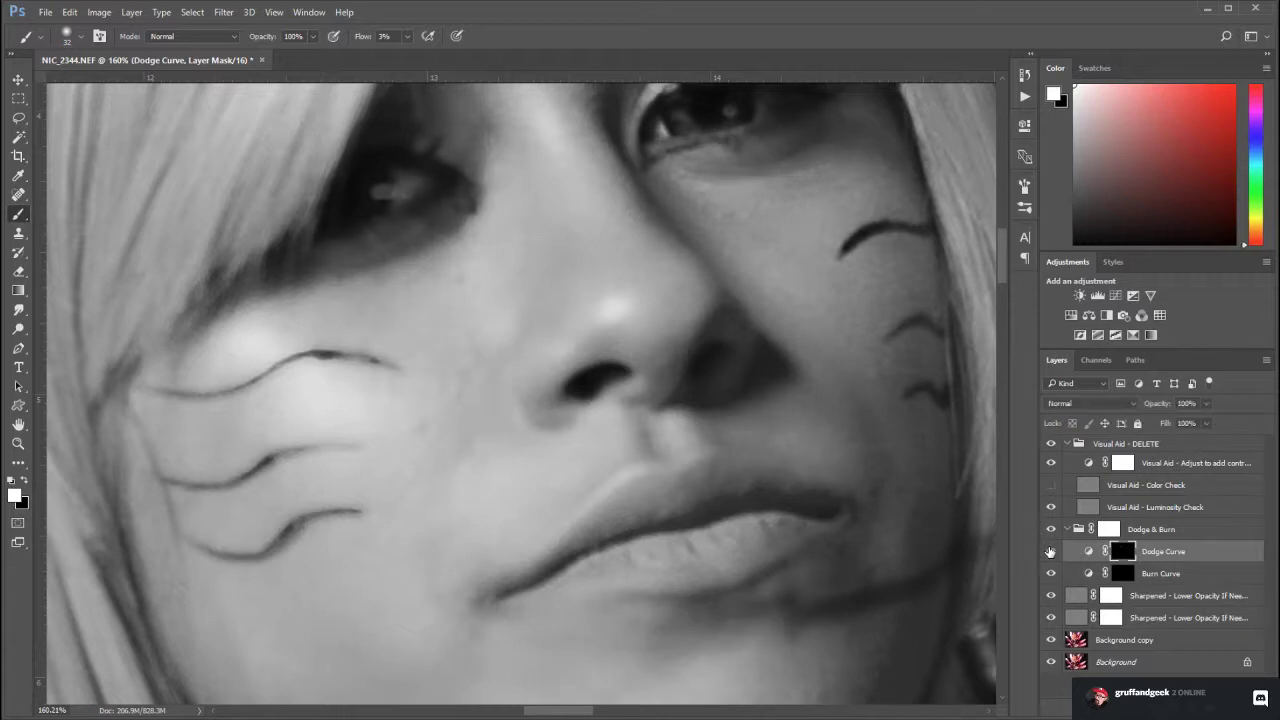
pyautogui.click(1050, 551)
pyautogui.click(1050, 551)
# Dodge uneven patches on the chin and around the mouth, comparing with the color image by briefly hiding the Visual Aid group
pyautogui.moveTo(594, 591); pyautogui.dragTo(497, 378)
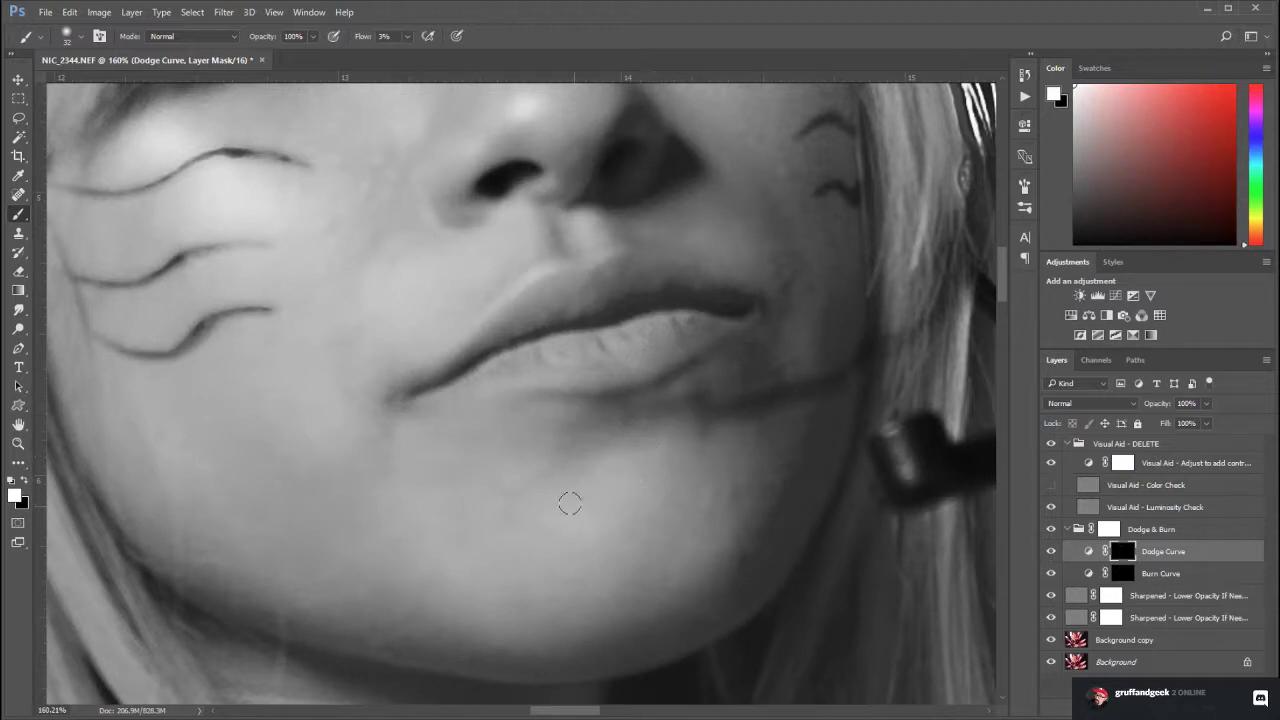
pyautogui.moveTo(600, 457); pyautogui.dragTo(550, 497)
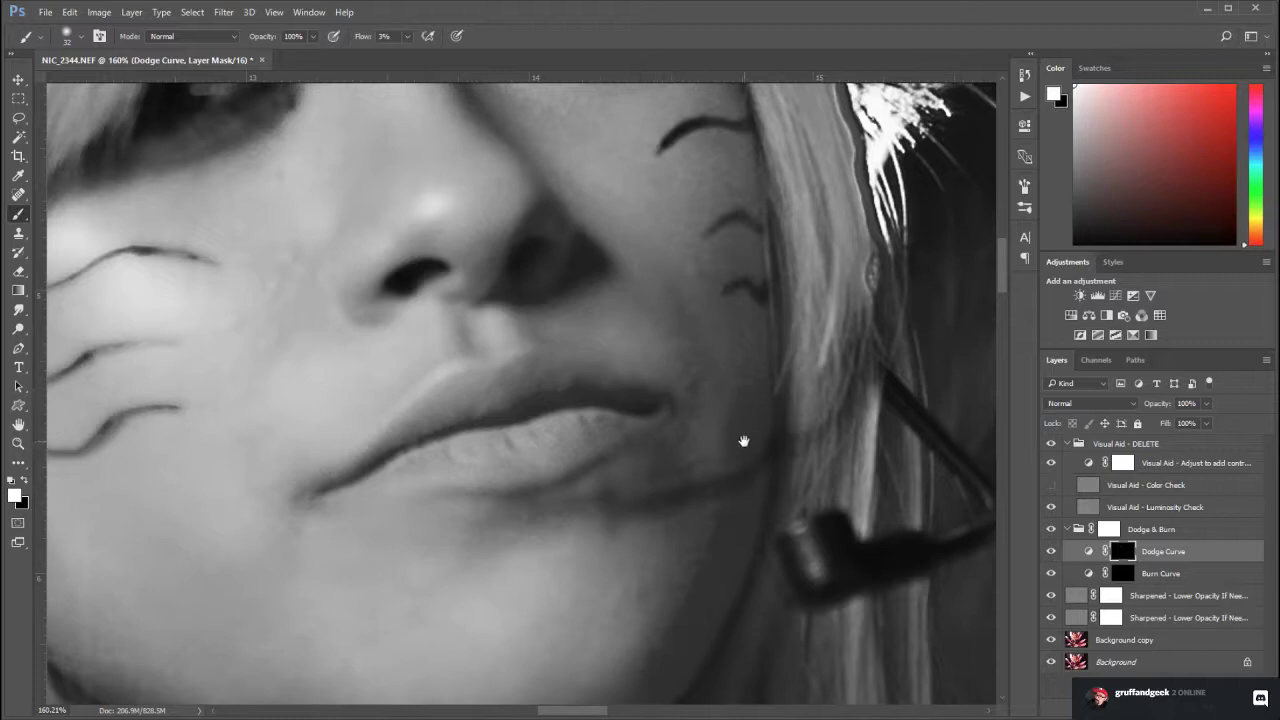
pyautogui.moveTo(649, 369); pyautogui.dragTo(571, 543)
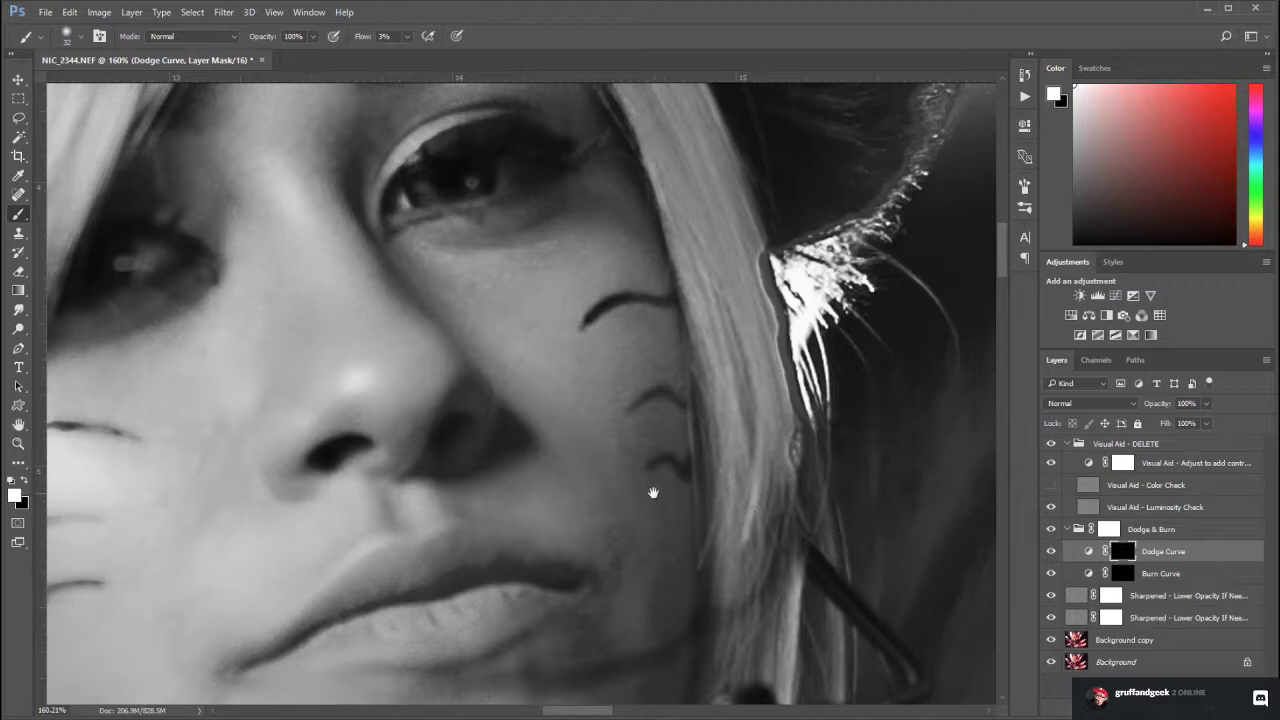
pyautogui.moveTo(653, 492); pyautogui.dragTo(694, 440)
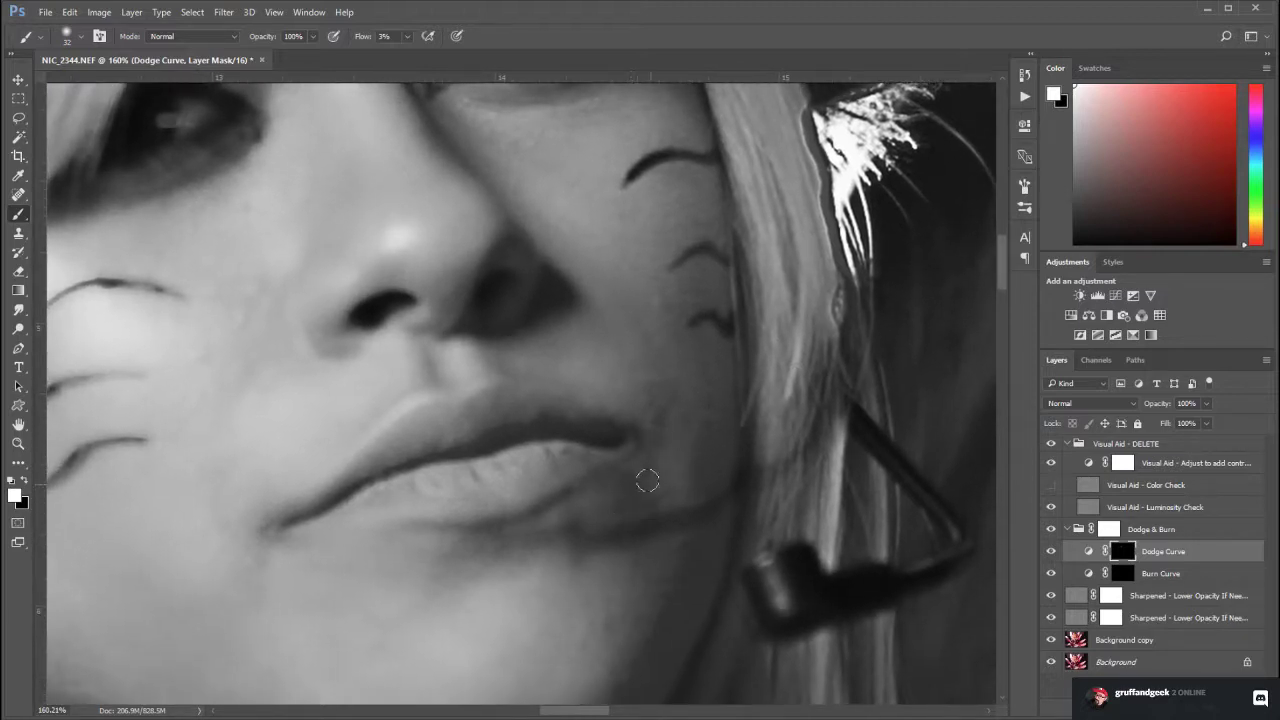
pyautogui.click(1049, 443)
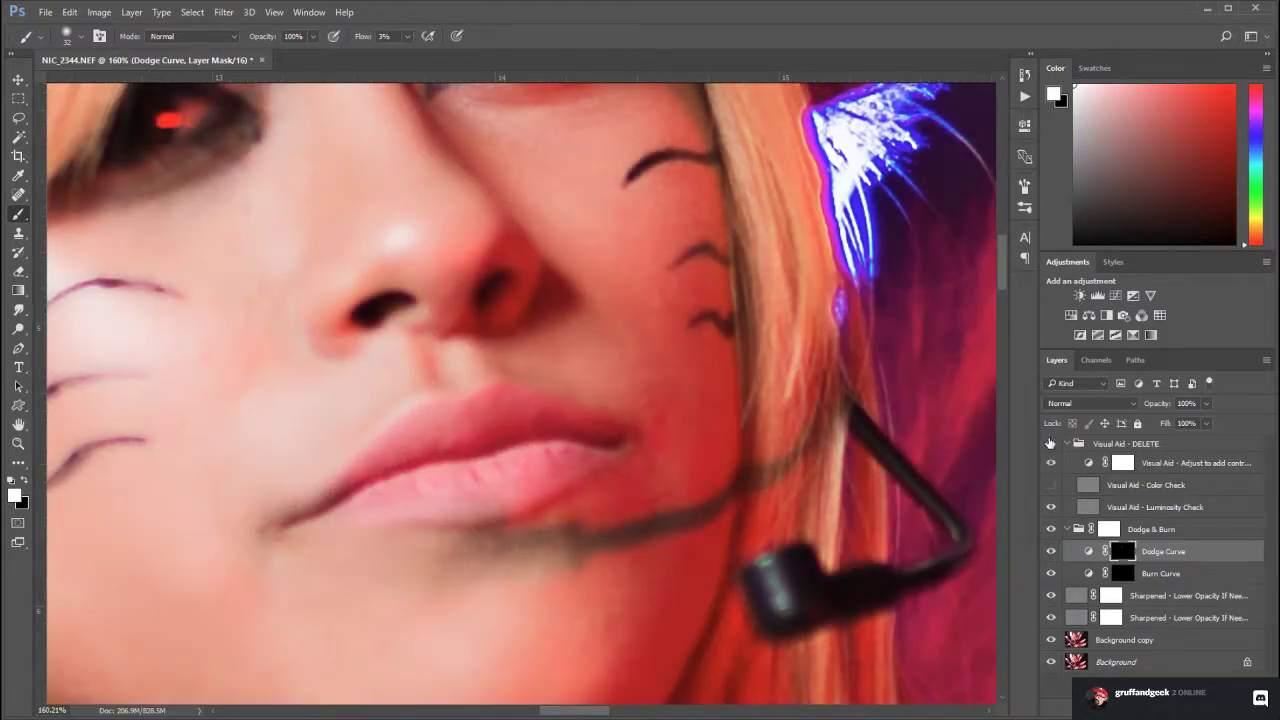
pyautogui.click(1049, 443)
# Dodge the darker patches along the jaw, chin and neck with a soft 64 px brush
pyautogui.moveTo(383, 543); pyautogui.dragTo(429, 394)
pyautogui.moveTo(560, 586); pyautogui.dragTo(630, 607)
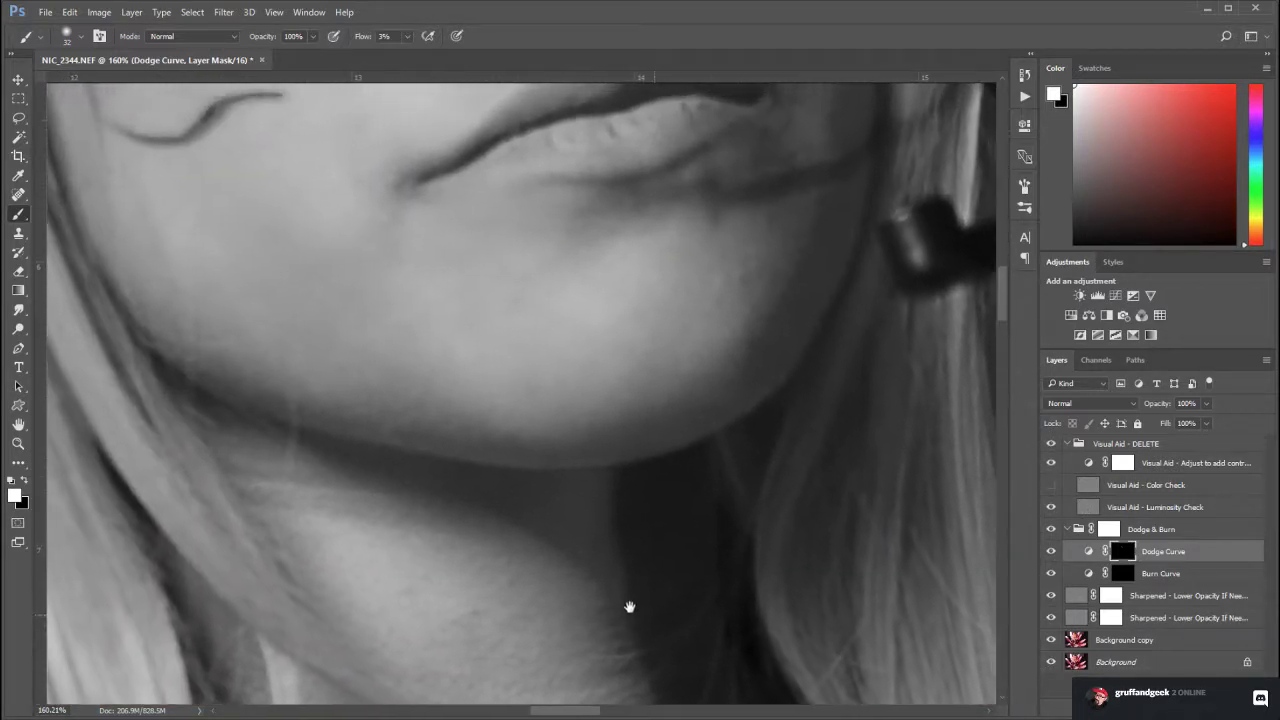
pyautogui.moveTo(316, 491); pyautogui.dragTo(486, 595)
pyautogui.moveTo(465, 503); pyautogui.dragTo(471, 594)
pyautogui.moveTo(412, 477); pyautogui.dragTo(500, 541)
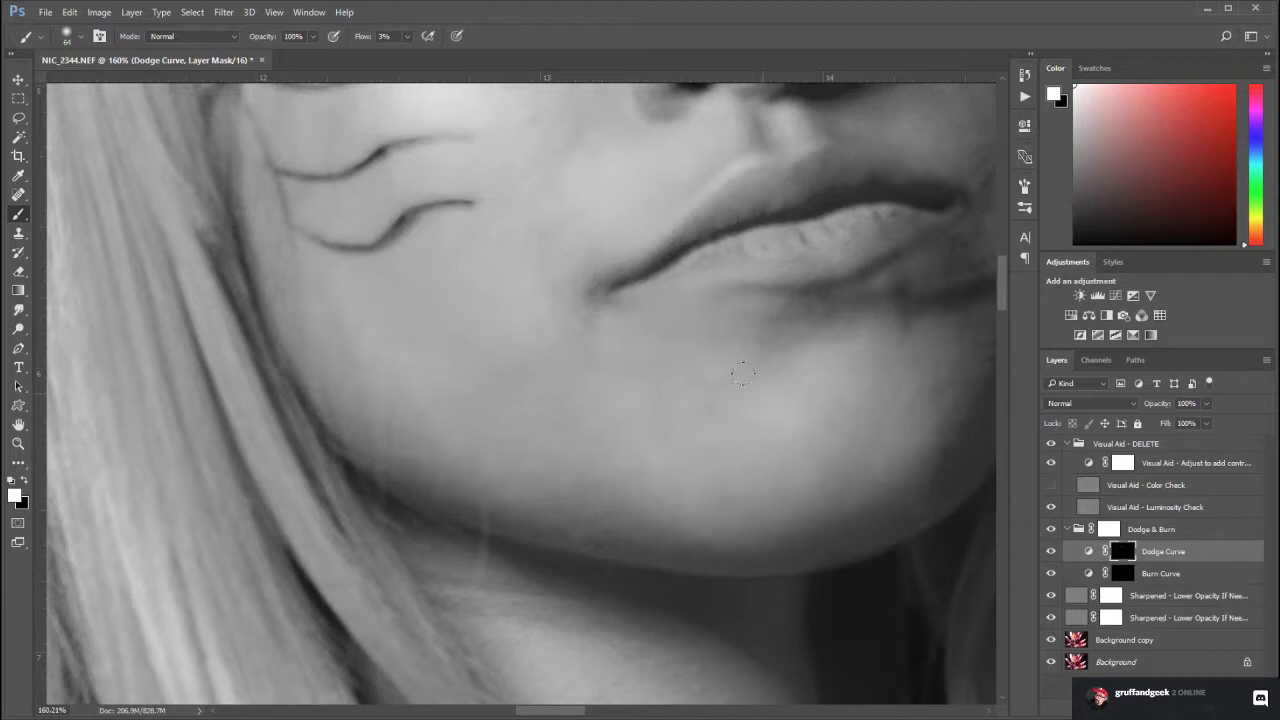
pyautogui.moveTo(680, 583); pyautogui.dragTo(326, 589)
pyautogui.moveTo(553, 383); pyautogui.dragTo(469, 546)
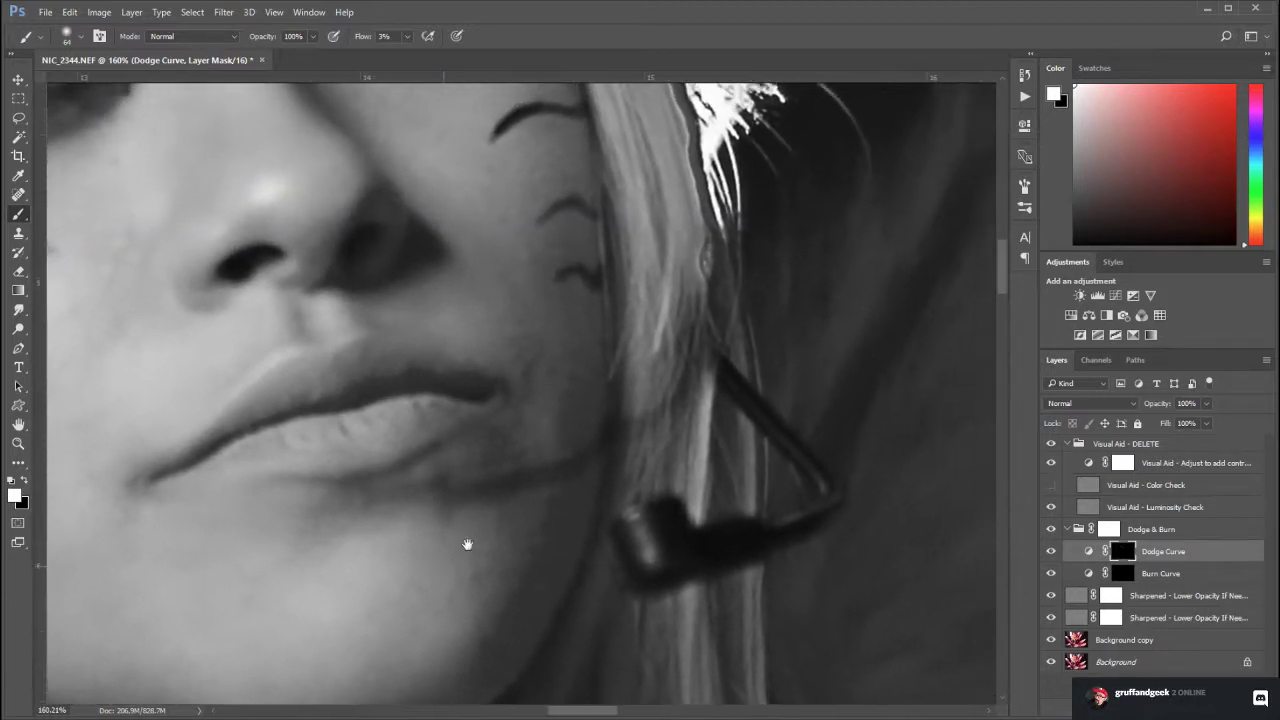
# Dodge the small dark patches on the chest beside the heart pendant with the brush reduced to 26 px
pyautogui.moveTo(560, 435); pyautogui.dragTo(594, 547)
pyautogui.moveTo(555, 633); pyautogui.dragTo(600, 342)
pyautogui.moveTo(417, 637); pyautogui.dragTo(430, 355)
pyautogui.moveTo(449, 566); pyautogui.dragTo(400, 667)
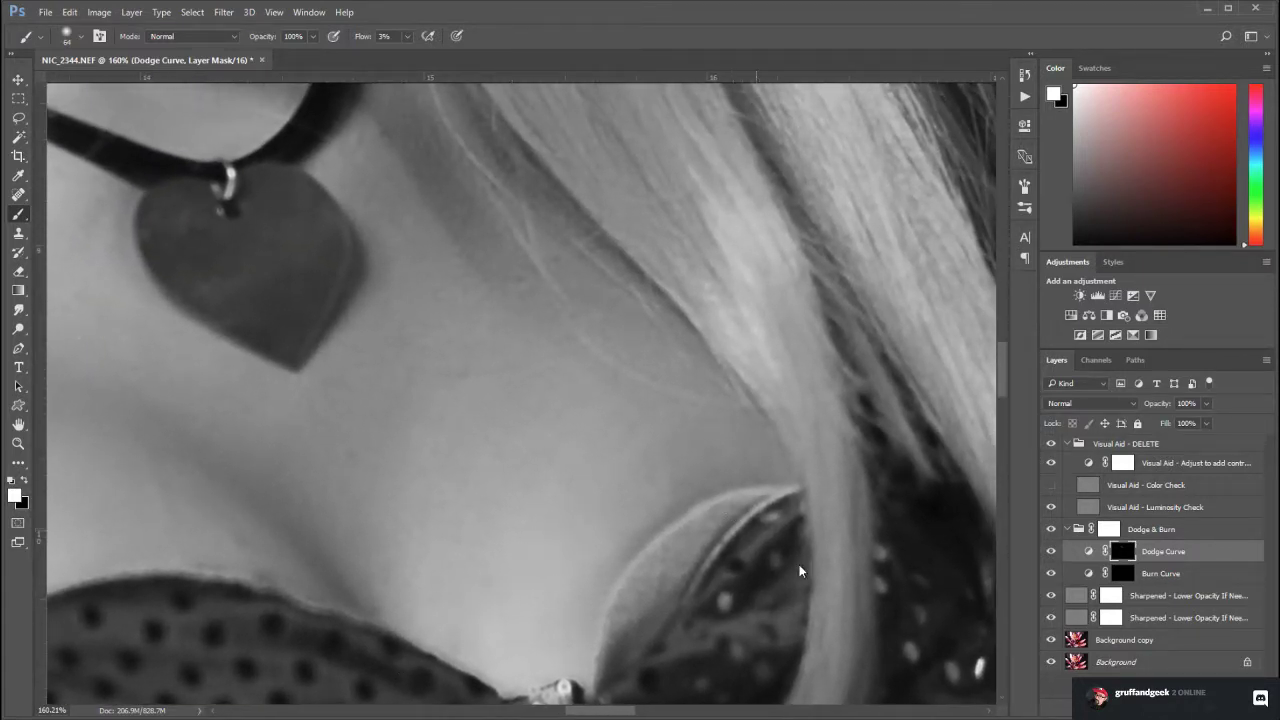
pyautogui.press('[')
pyautogui.press('[')
pyautogui.press('[')
pyautogui.press('[')
pyautogui.press('[')
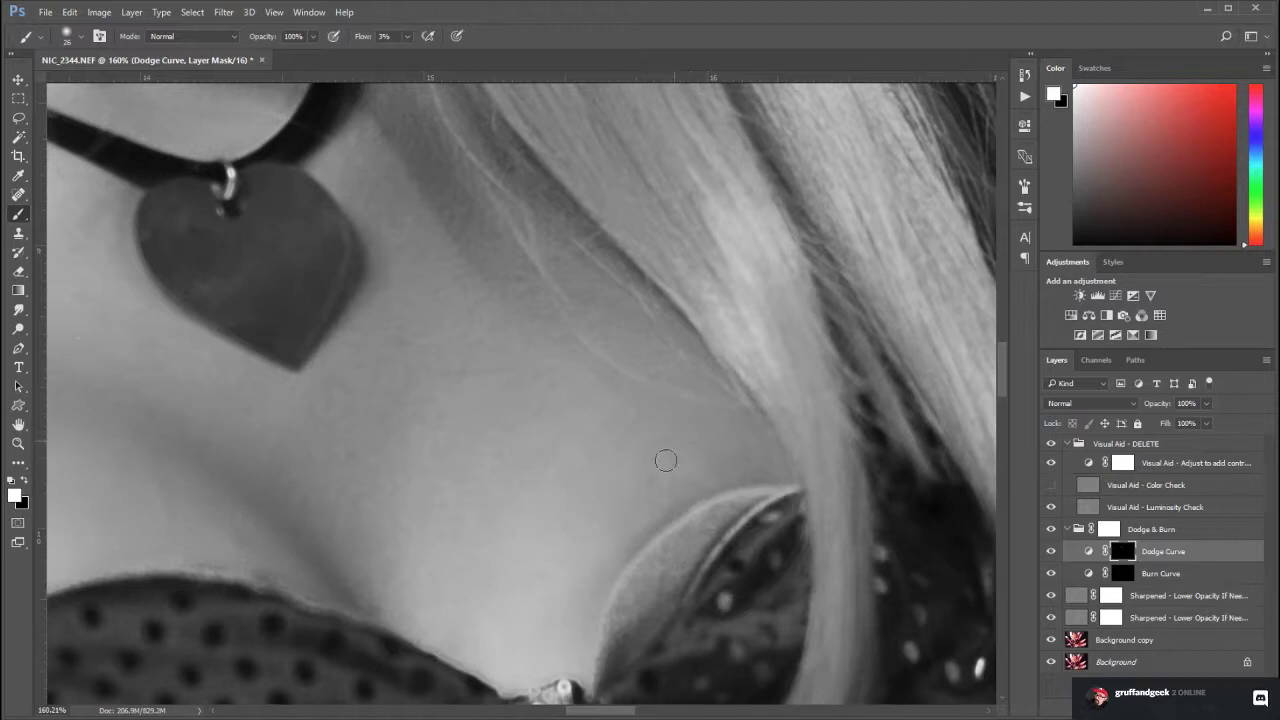
pyautogui.moveTo(519, 581)
pyautogui.mouseDown()
pyautogui.moveTo(657, 509)
pyautogui.moveTo(746, 567)
pyautogui.mouseUp()
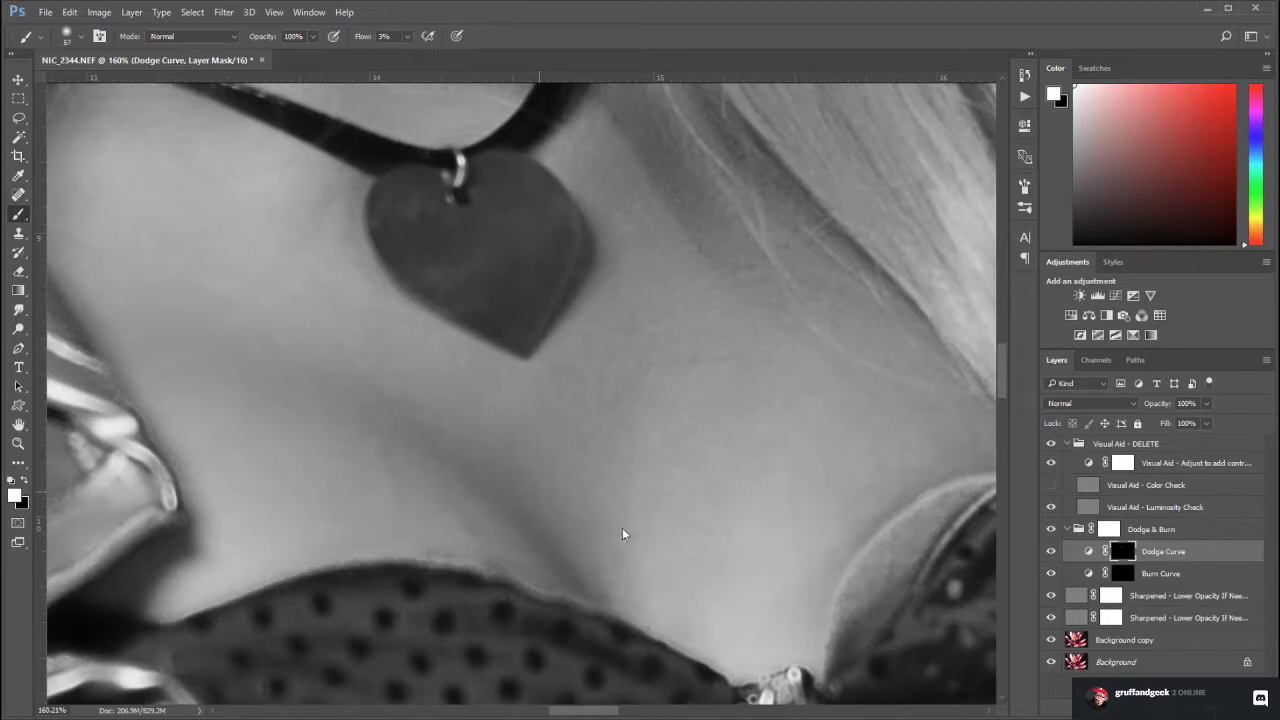
# Burn the bright patches on the chest below the heart pendant on the Burn Curve mask with a 67 px brush
pyautogui.click(1124, 572)
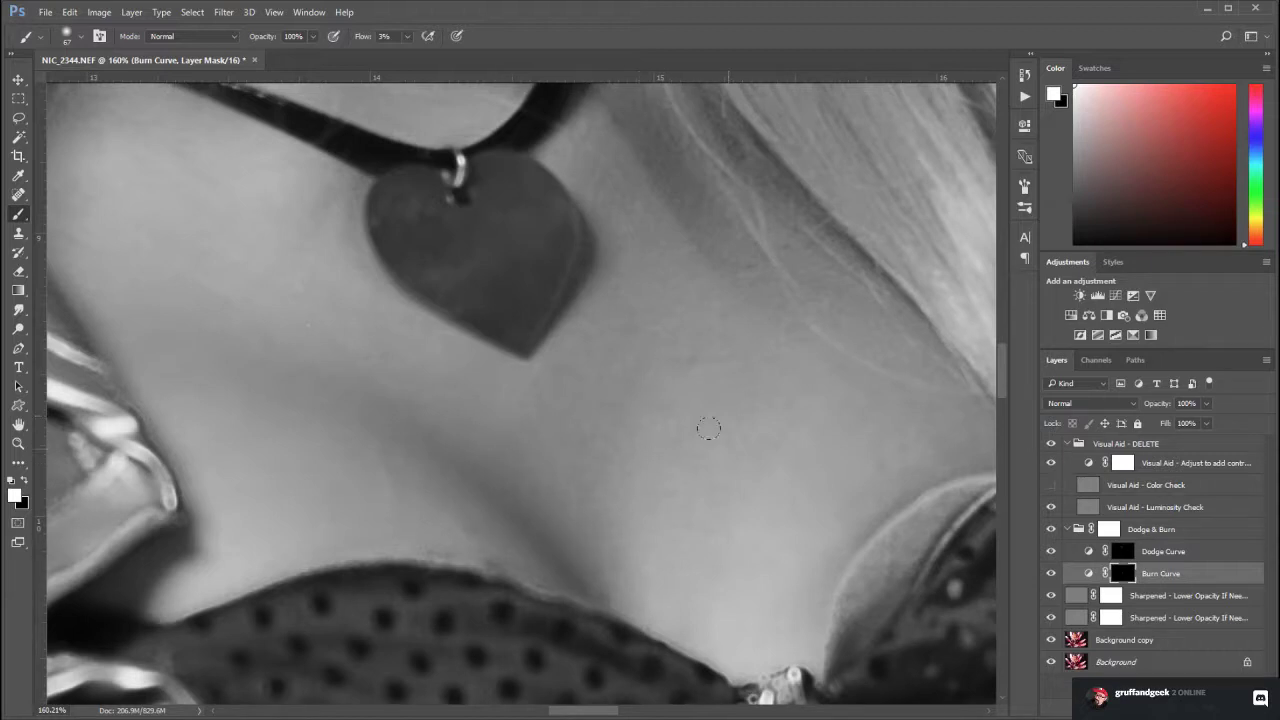
pyautogui.moveTo(673, 550); pyautogui.dragTo(420, 250)
pyautogui.moveTo(314, 503); pyautogui.dragTo(696, 600)
# Examine the whole photo in color with the Visual Aid group hidden
pyautogui.doubleClick(20, 445)
pyautogui.moveTo(672, 507); pyautogui.dragTo(585, 470)
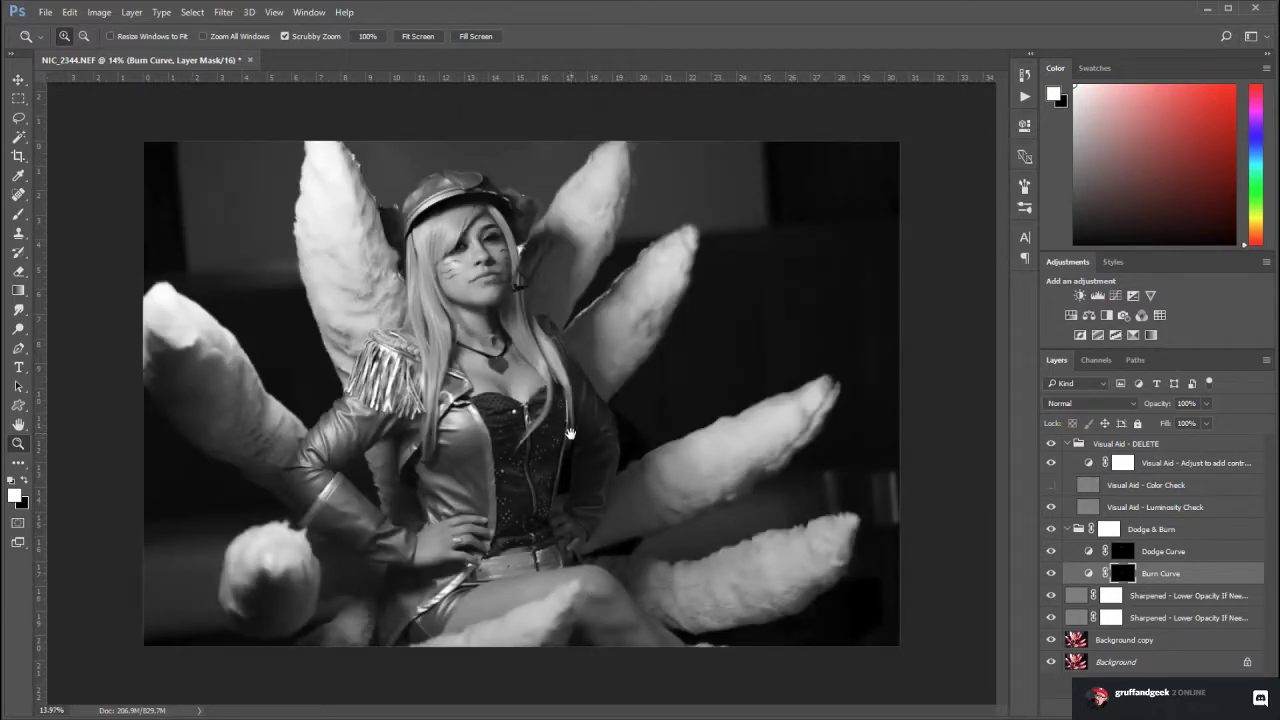
pyautogui.click(1050, 444)
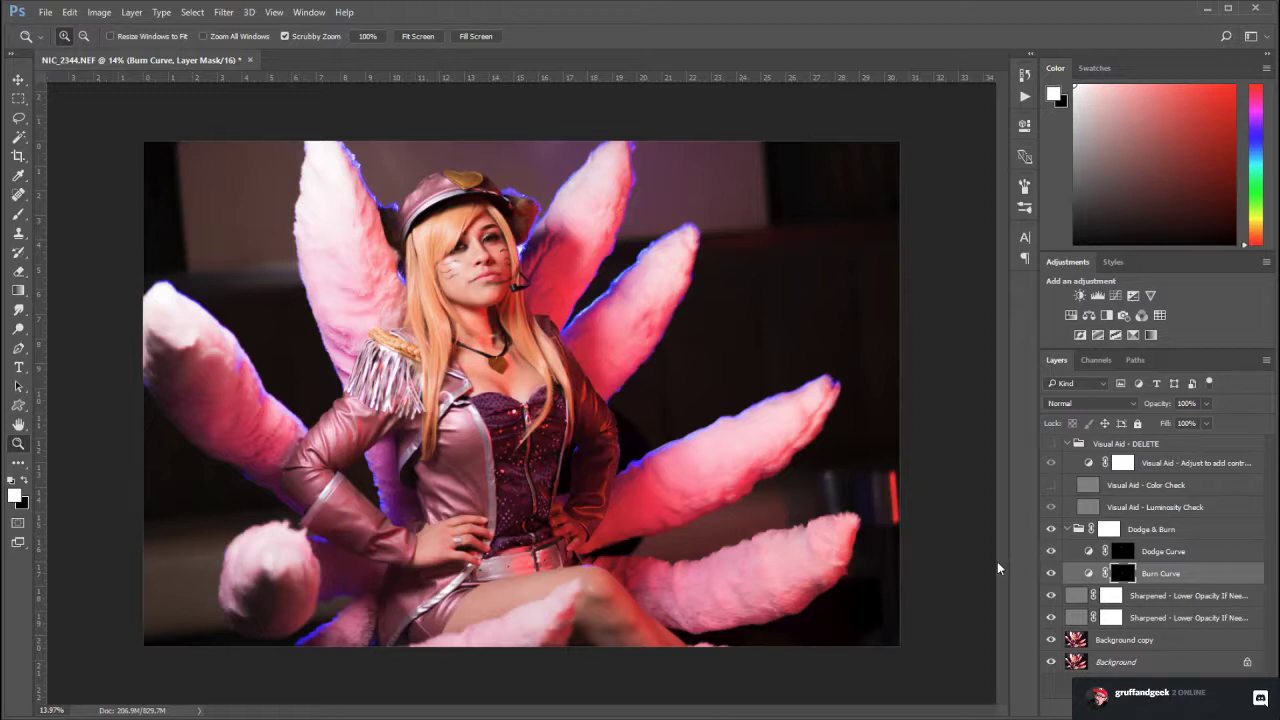
# Dodge the dark bands on the lower leg near the photo's bottom edge on the Dodge Curve mask, with the Visual Aid group shown
pyautogui.moveTo(613, 583)
pyautogui.mouseDown()
pyautogui.moveTo(693, 615)
pyautogui.moveTo(674, 637)
pyautogui.moveTo(594, 443)
pyautogui.moveTo(557, 457)
pyautogui.mouseUp()
pyautogui.press('space')
pyautogui.click(1113, 556)
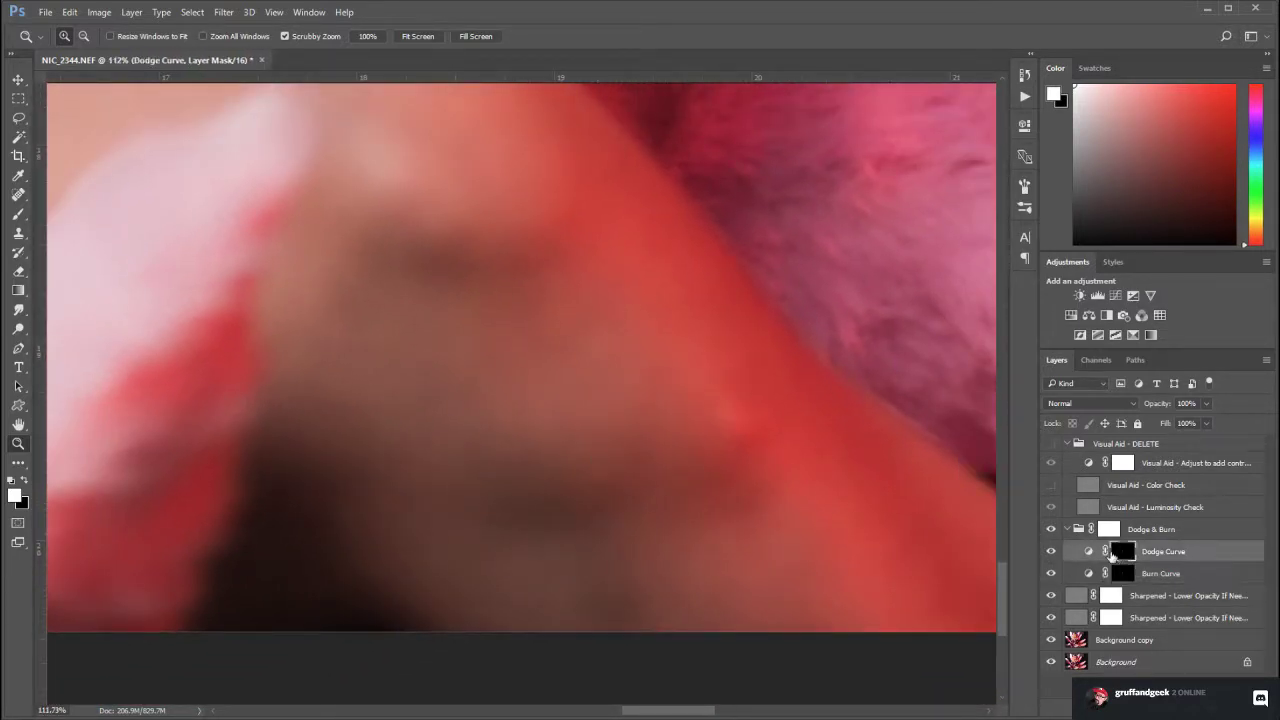
pyautogui.click(24, 215)
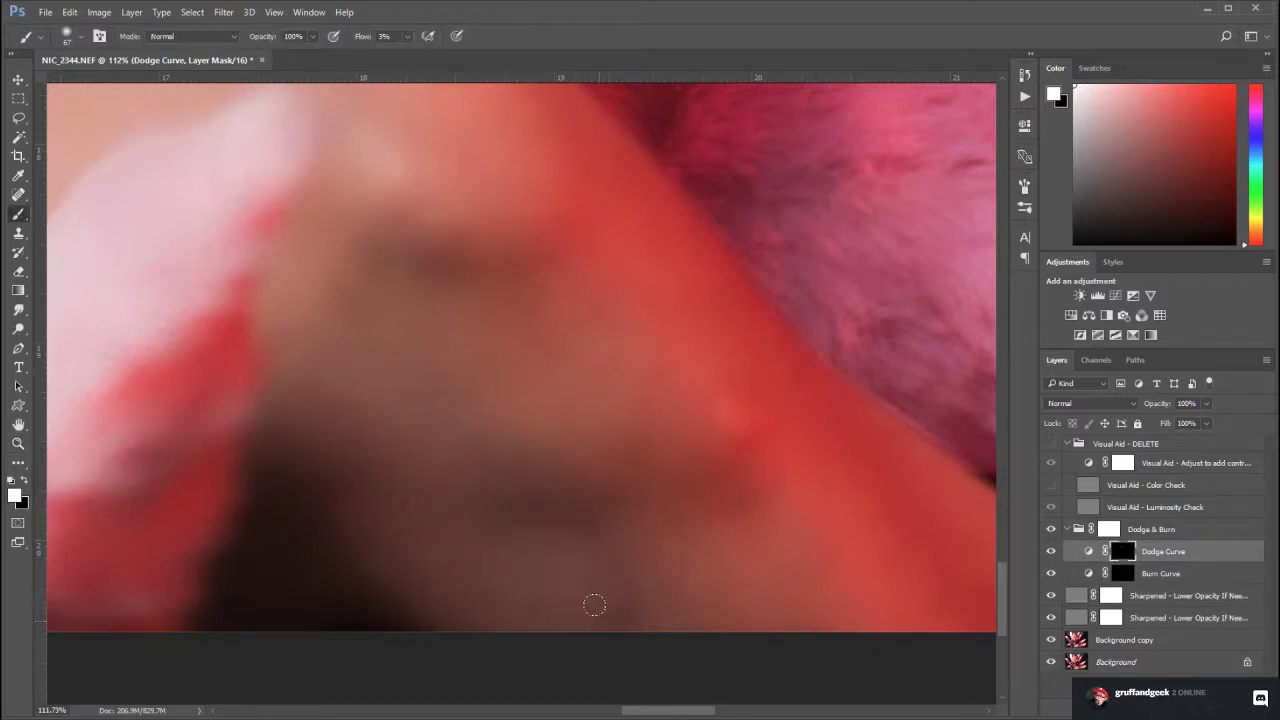
pyautogui.click(1051, 443)
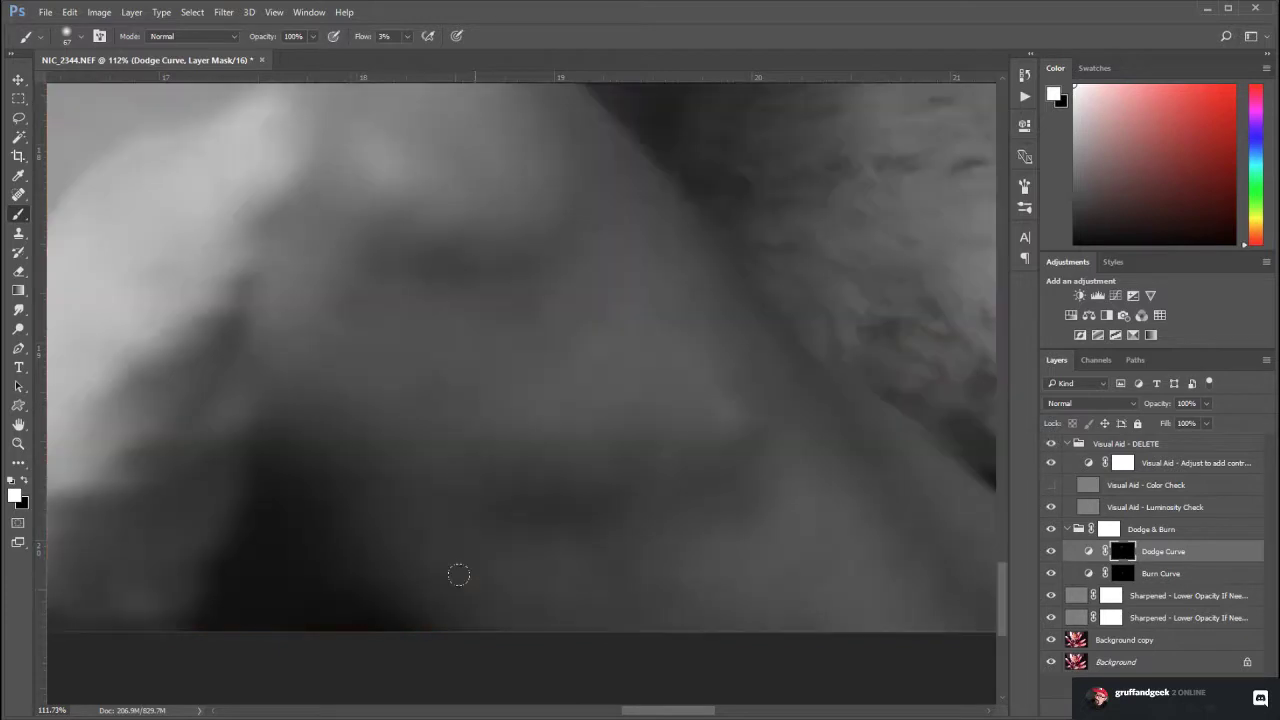
pyautogui.moveTo(679, 448)
pyautogui.mouseDown()
pyautogui.moveTo(669, 486)
pyautogui.moveTo(723, 481)
pyautogui.moveTo(746, 440)
pyautogui.moveTo(759, 491)
pyautogui.mouseUp()
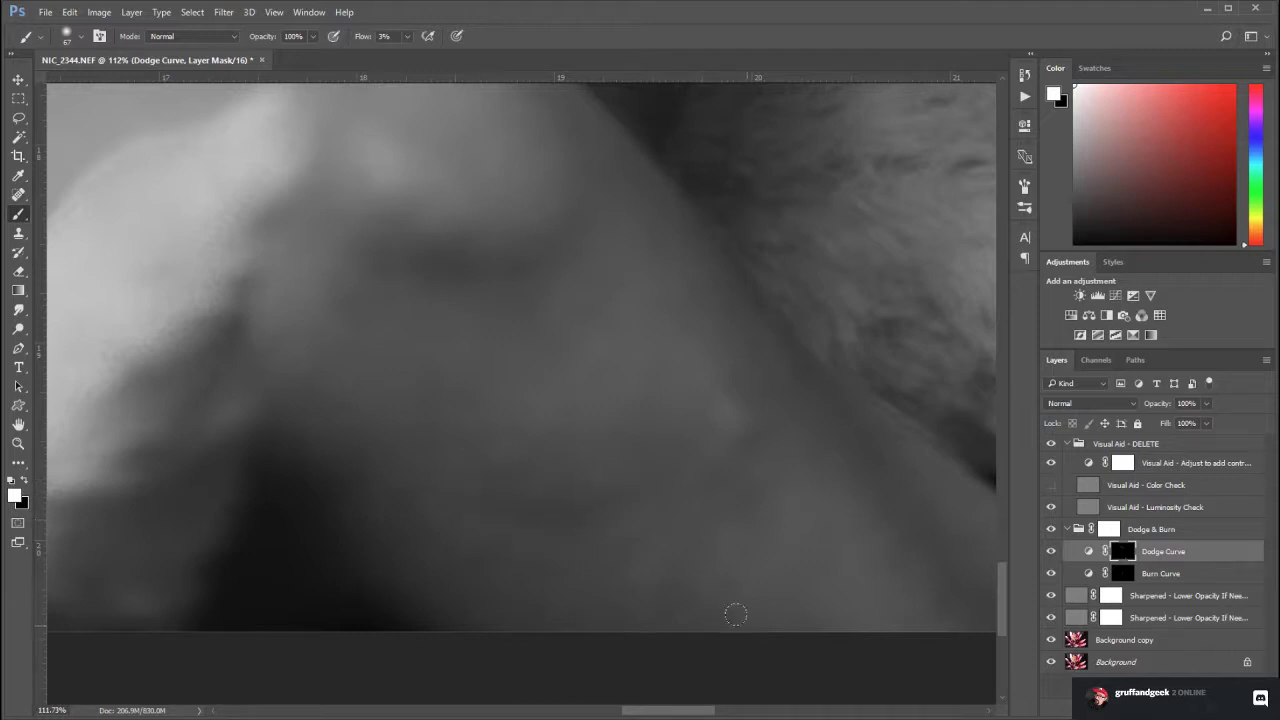
# Dodge the uneven dark patches on the knee and on the upper thigh below the belt
pyautogui.moveTo(734, 611); pyautogui.dragTo(454, 517)
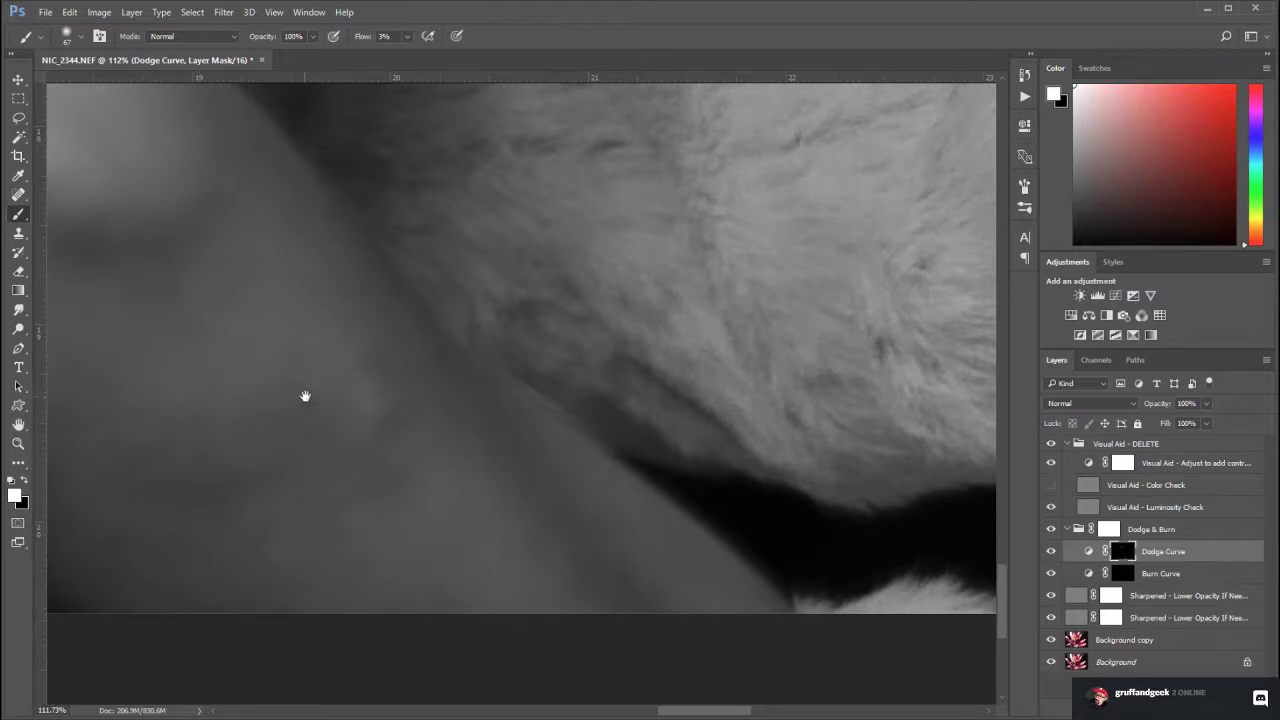
pyautogui.moveTo(306, 394); pyautogui.dragTo(551, 609)
pyautogui.moveTo(372, 551); pyautogui.dragTo(560, 377)
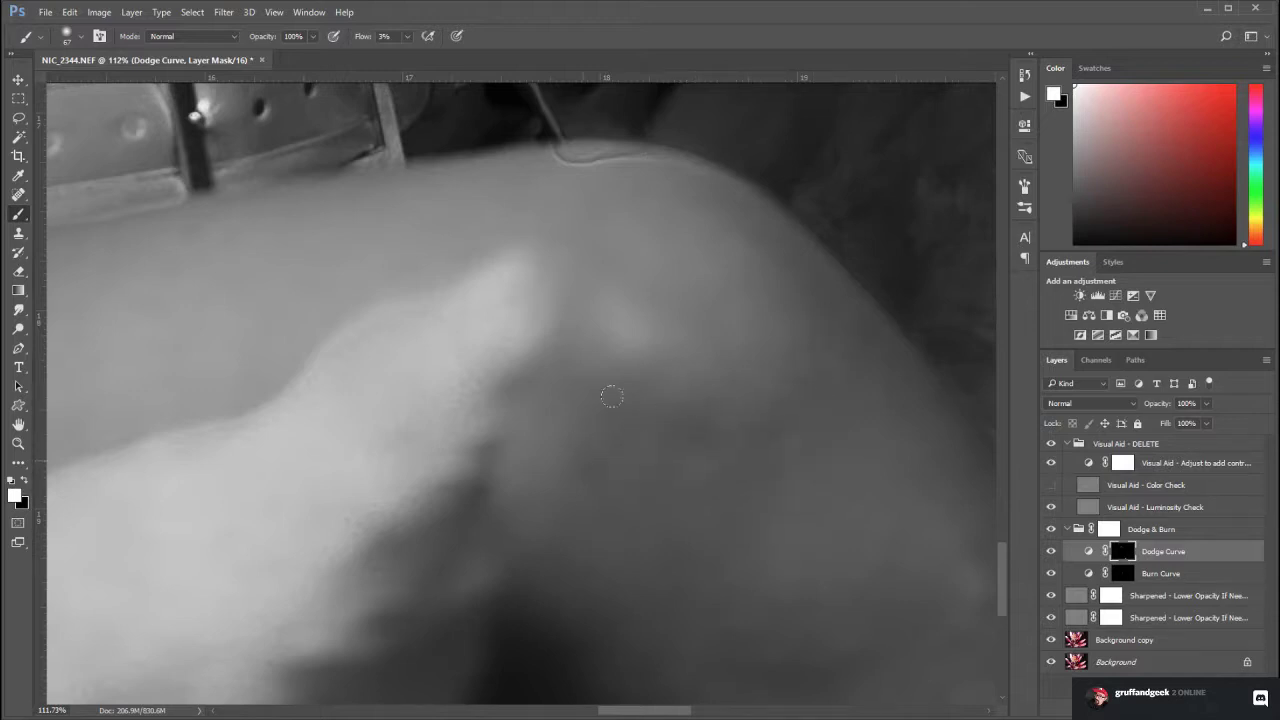
pyautogui.moveTo(416, 408); pyautogui.dragTo(823, 509)
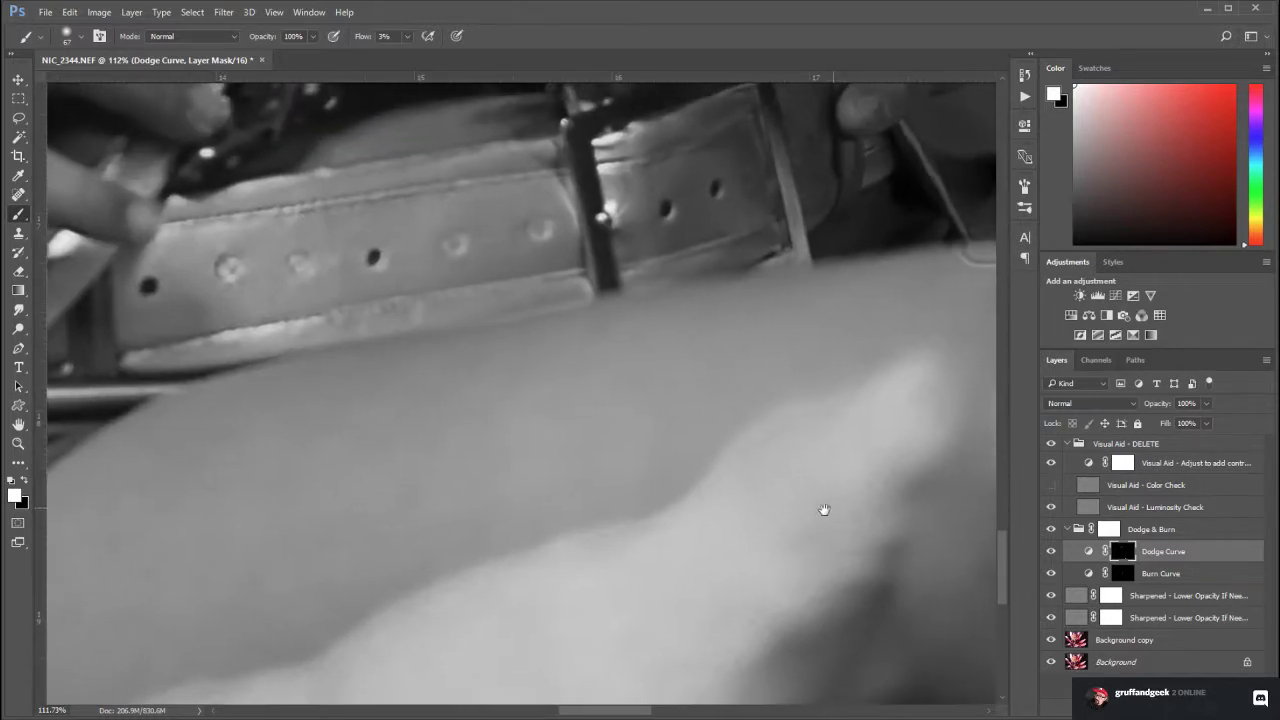
pyautogui.moveTo(268, 506); pyautogui.dragTo(663, 357)
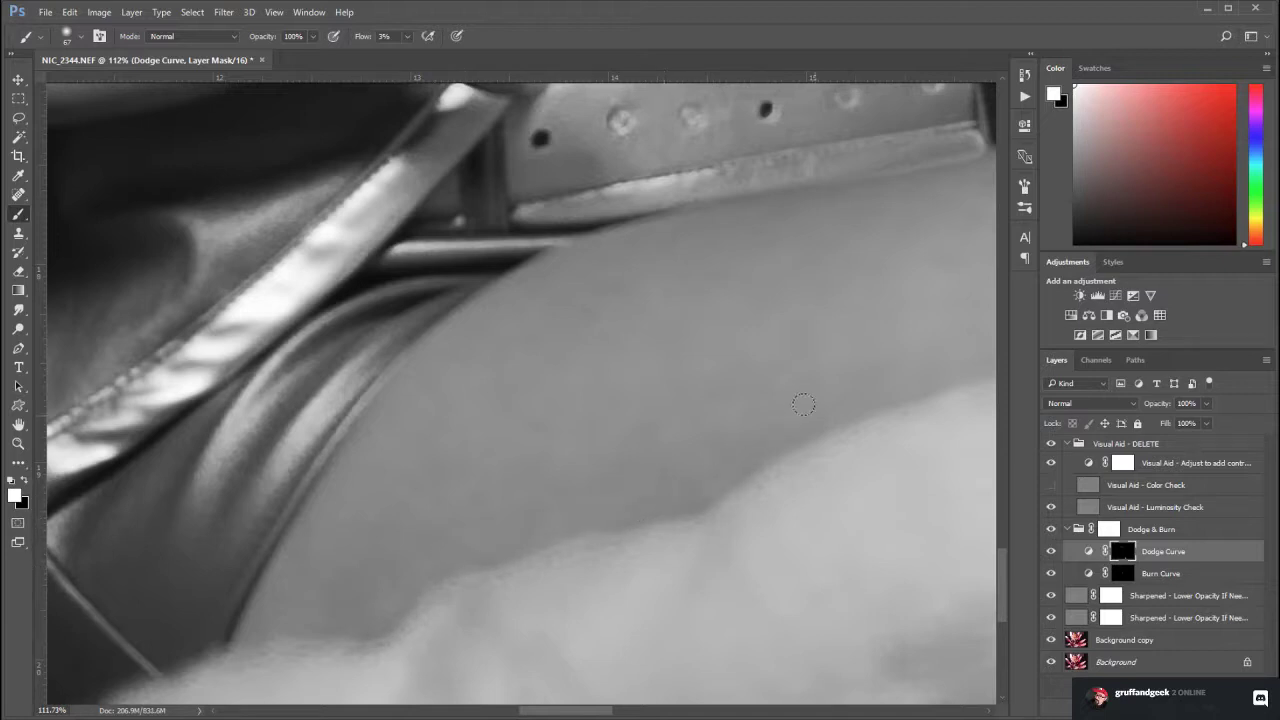
# Dodge the shadowed patches below the knee highlight and down the outer side of the leg
pyautogui.moveTo(919, 339); pyautogui.dragTo(374, 511)
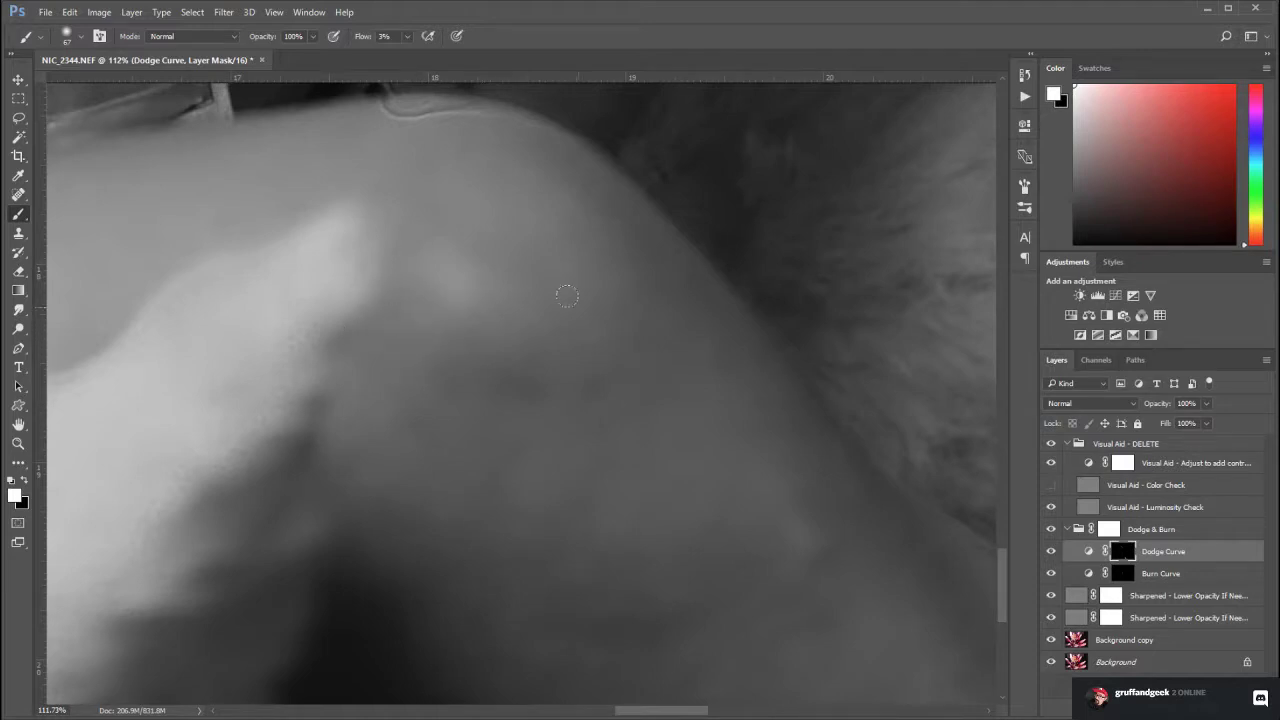
pyautogui.moveTo(566, 296); pyautogui.dragTo(420, 554)
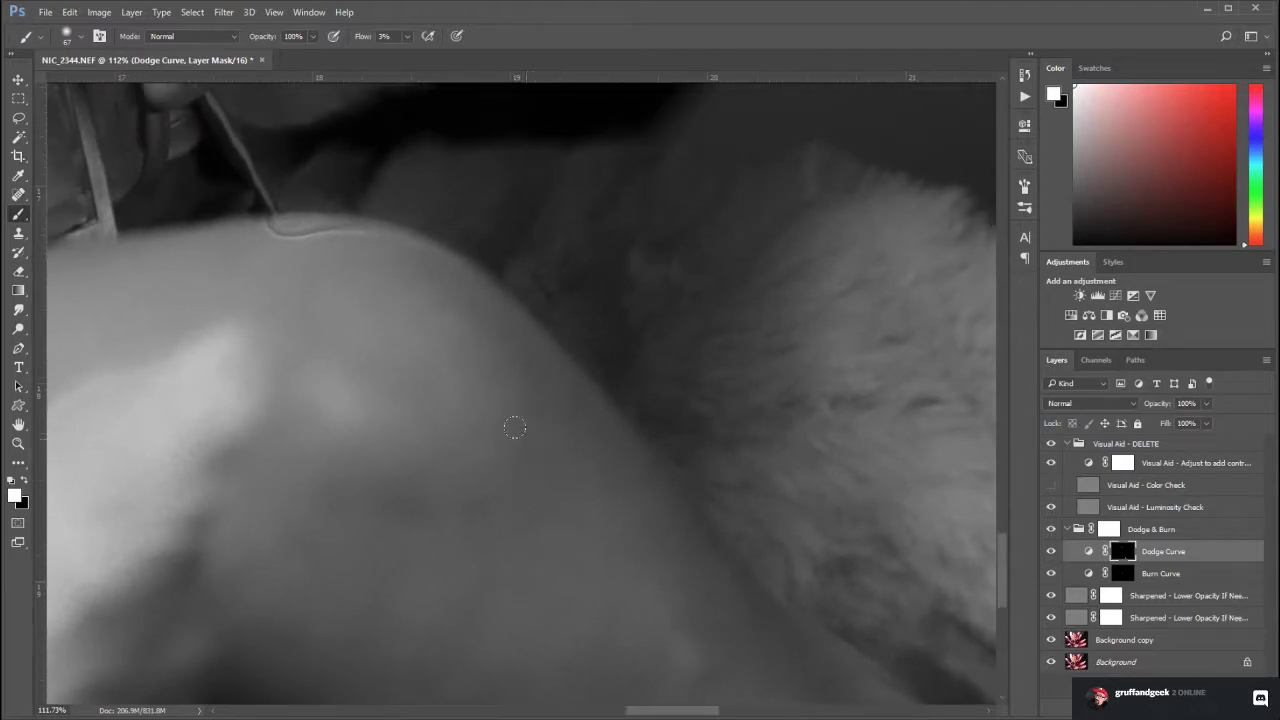
pyautogui.moveTo(590, 570); pyautogui.dragTo(520, 394)
pyautogui.moveTo(611, 446); pyautogui.dragTo(643, 514)
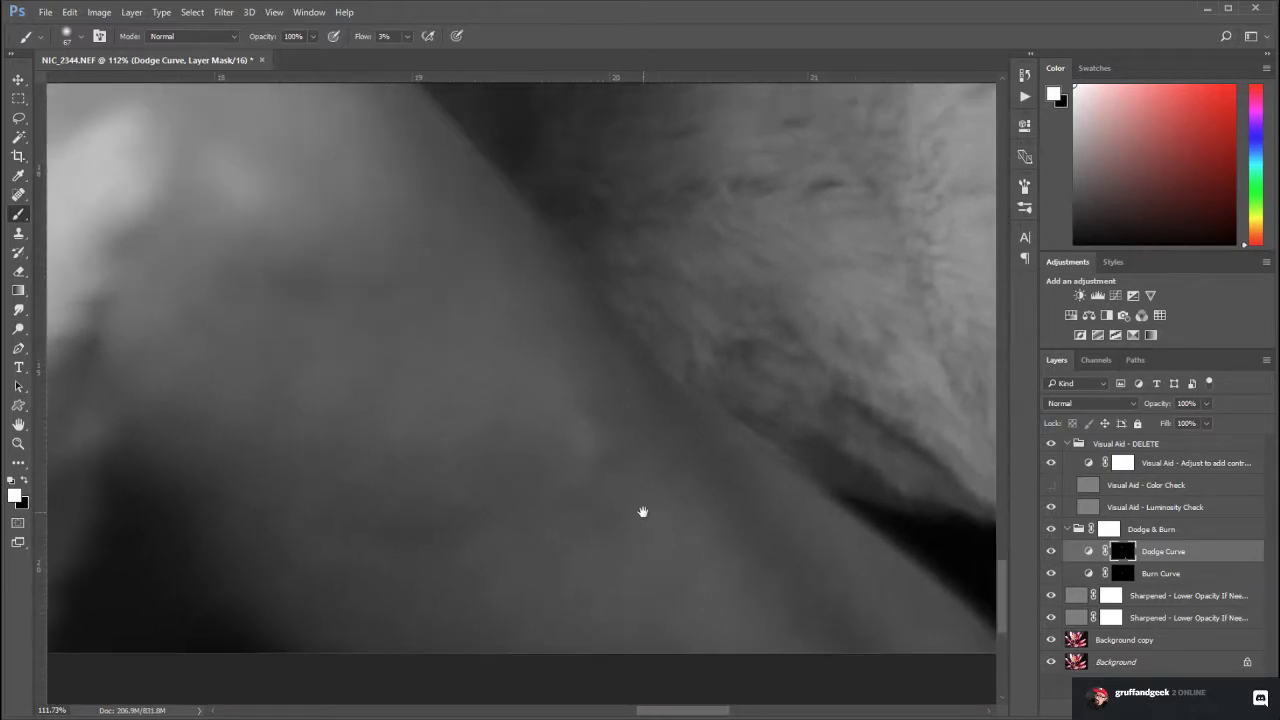
# Even out the remaining tonal patches on the lower leg using the Burn Curve and Dodge Curve masks
pyautogui.click(1150, 575)
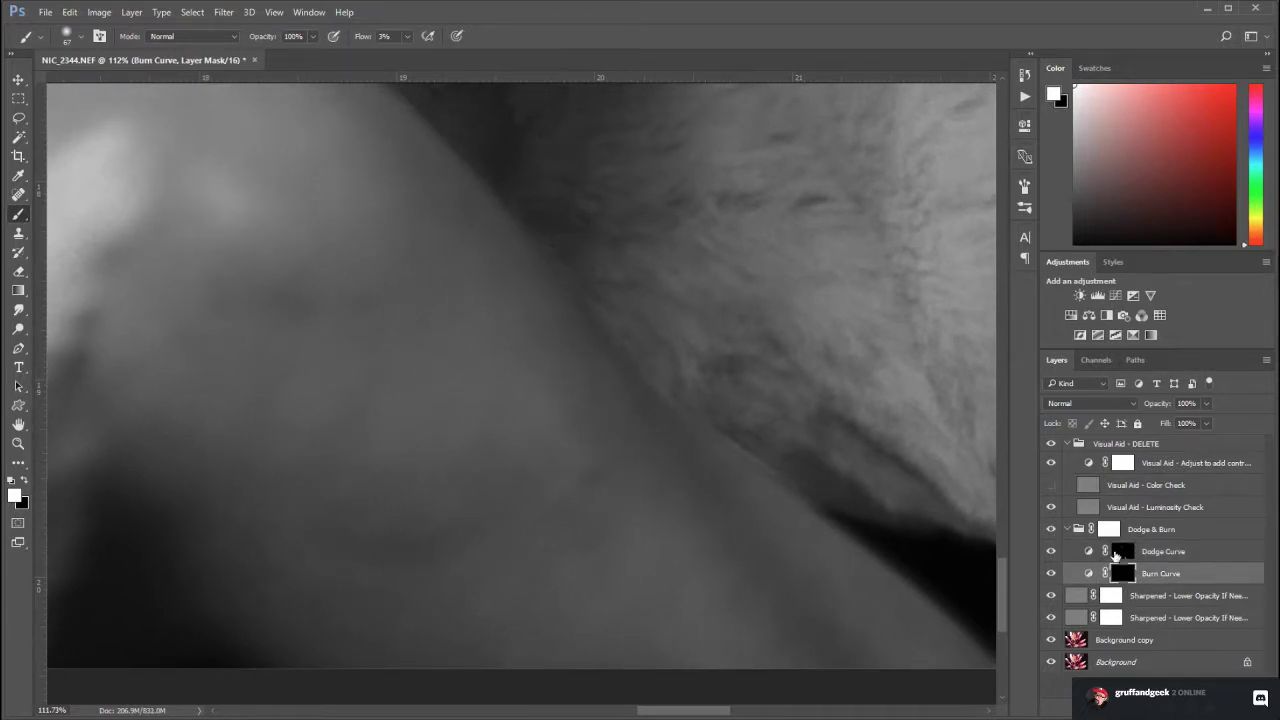
pyautogui.click(1120, 551)
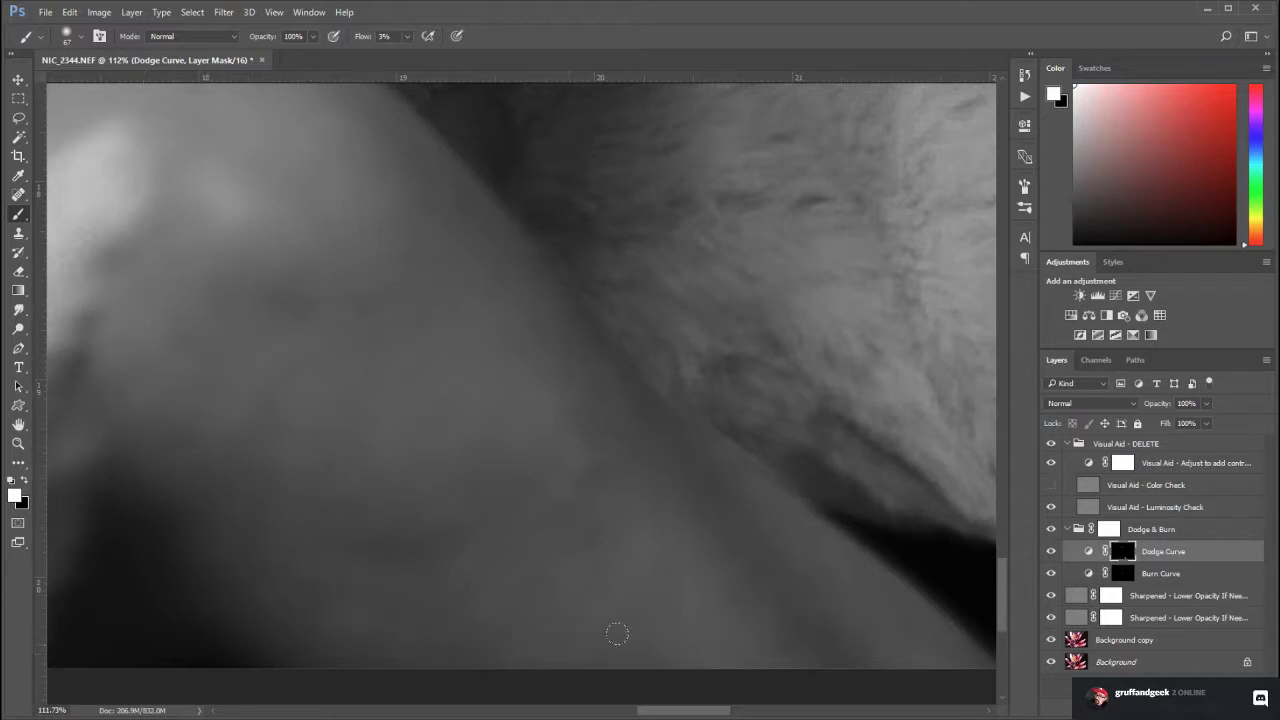
pyautogui.press('space')
pyautogui.moveTo(588, 555); pyautogui.dragTo(503, 663)
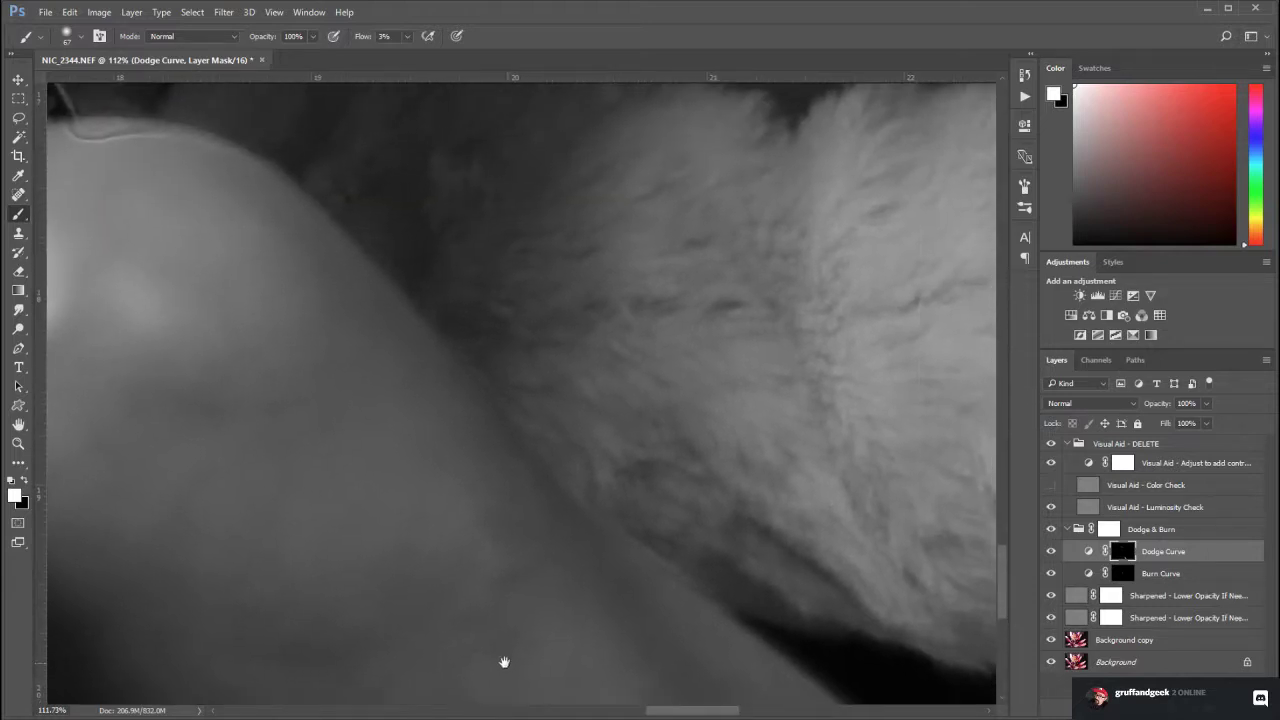
pyautogui.moveTo(503, 600); pyautogui.dragTo(394, 517)
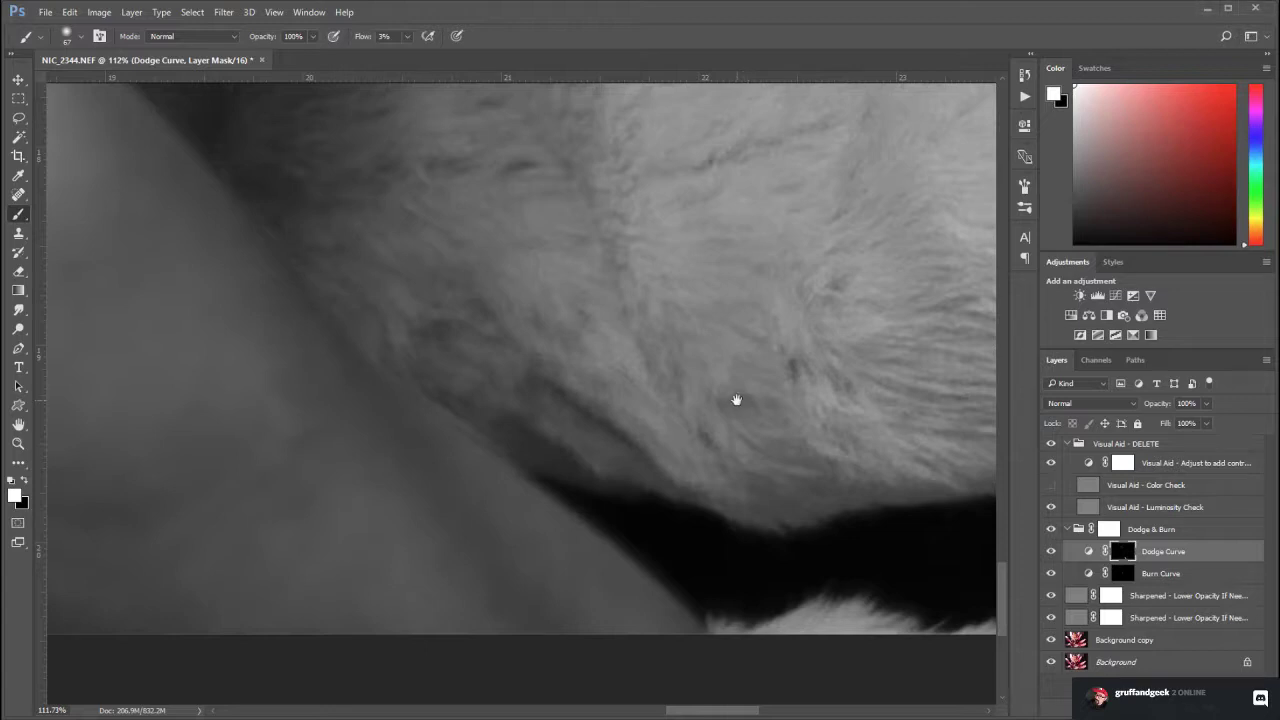
# Examine the dodged and burned thigh, knee and lower leg for remaining uneven tones
pyautogui.moveTo(536, 398); pyautogui.dragTo(811, 522)
pyautogui.moveTo(556, 487); pyautogui.dragTo(689, 423)
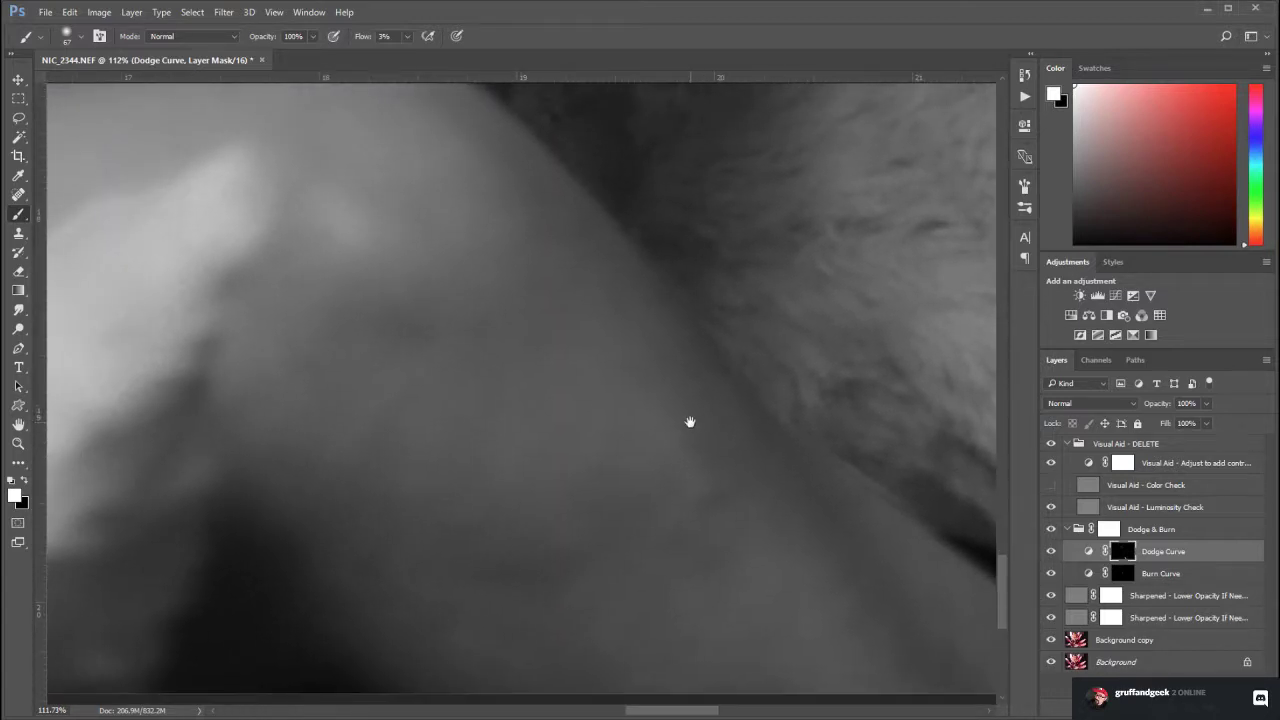
pyautogui.moveTo(420, 443); pyautogui.dragTo(567, 467)
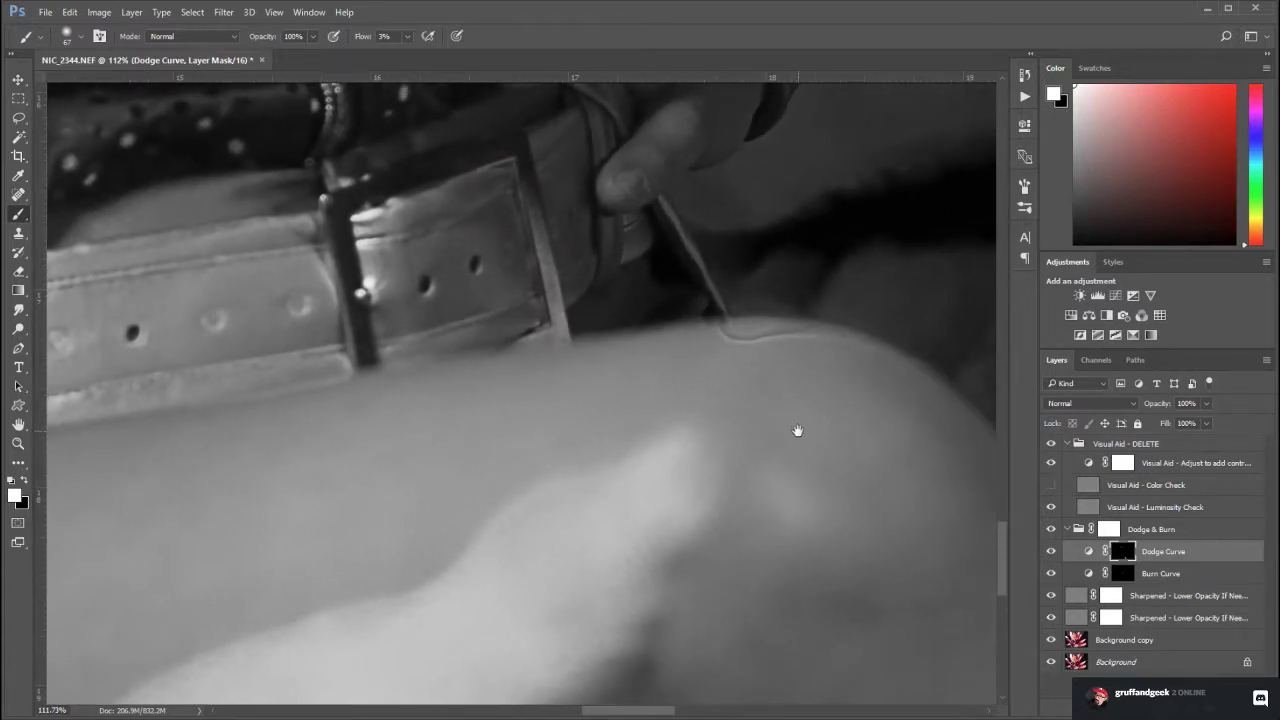
pyautogui.moveTo(797, 429); pyautogui.dragTo(597, 429)
pyautogui.press('z')
pyautogui.moveTo(542, 540); pyautogui.dragTo(466, 483)
pyautogui.scroll(10, 613, 584)
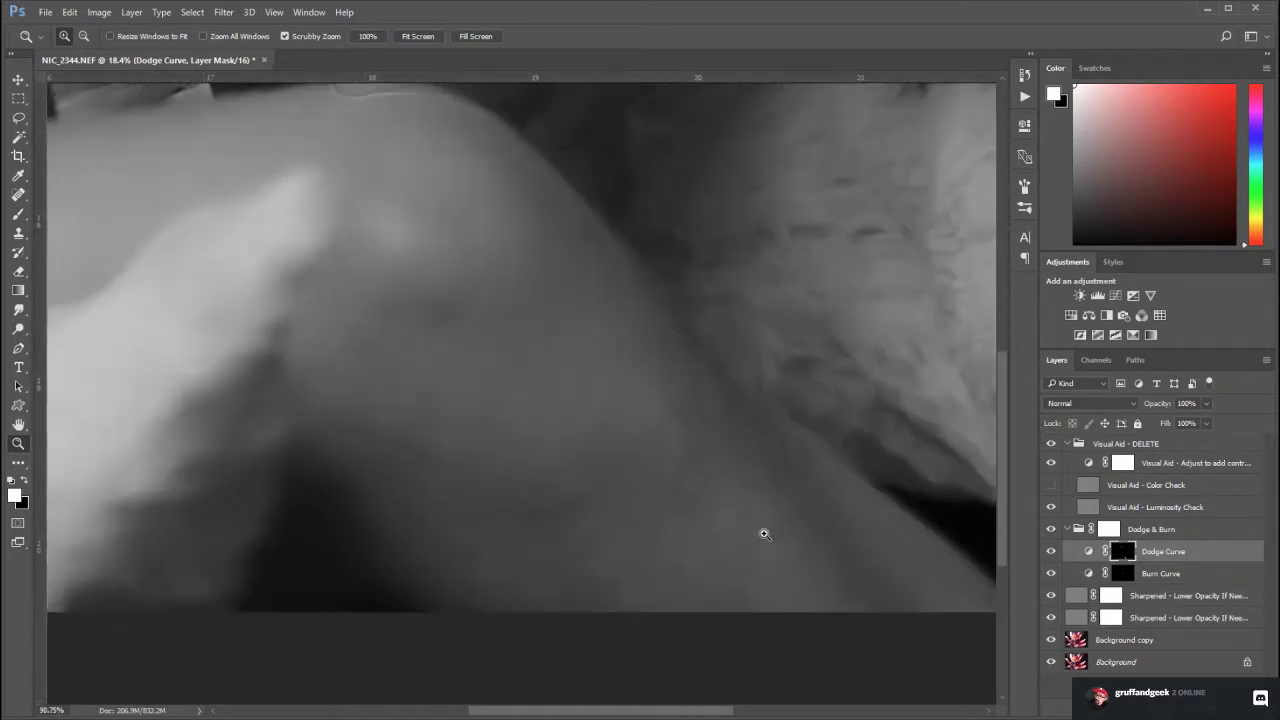
pyautogui.moveTo(764, 534); pyautogui.dragTo(827, 532)
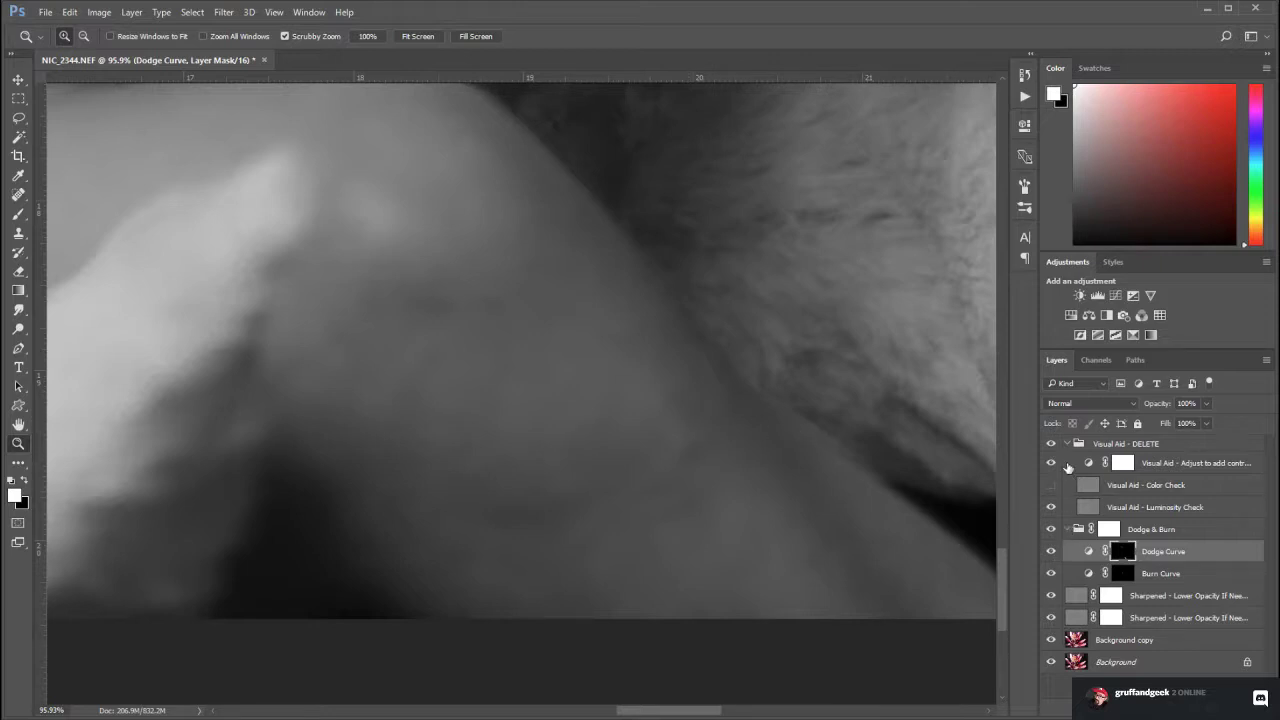
# Delete the Visual Aid group and run the 16-bit Apply Image frequency separation, setting the low-frequency blur while checking the face
pyautogui.moveTo(1190, 451); pyautogui.dragTo(1250, 701)
pyautogui.moveTo(480, 362); pyautogui.dragTo(828, 619)
pyautogui.moveTo(510, 416); pyautogui.dragTo(995, 665)
pyautogui.moveTo(473, 312); pyautogui.dragTo(552, 518)
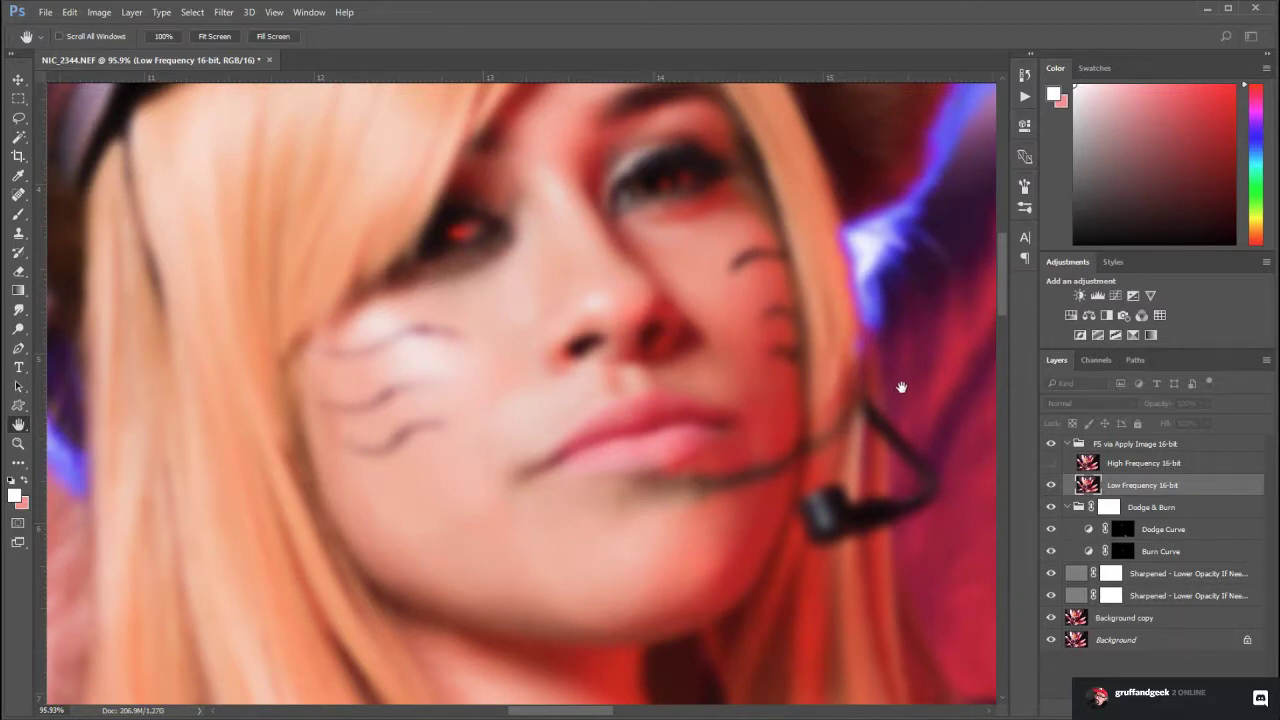
pyautogui.moveTo(865, 496); pyautogui.dragTo(844, 496)
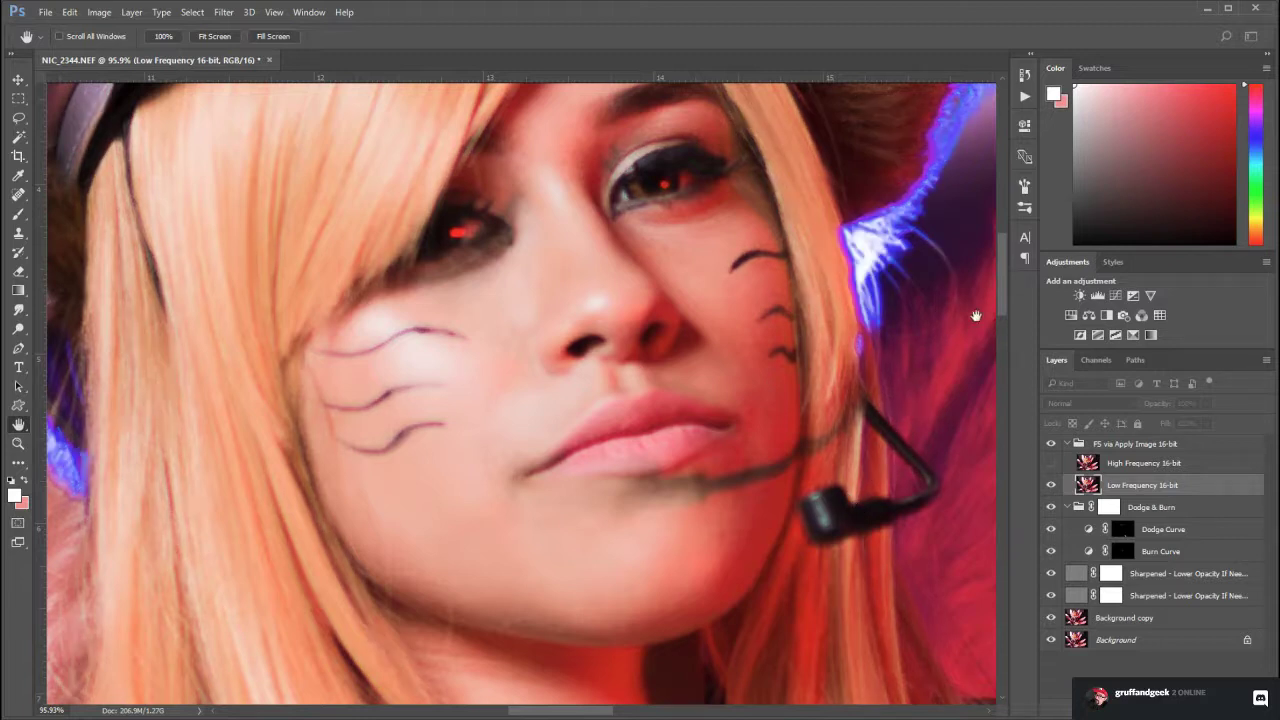
pyautogui.press('z')
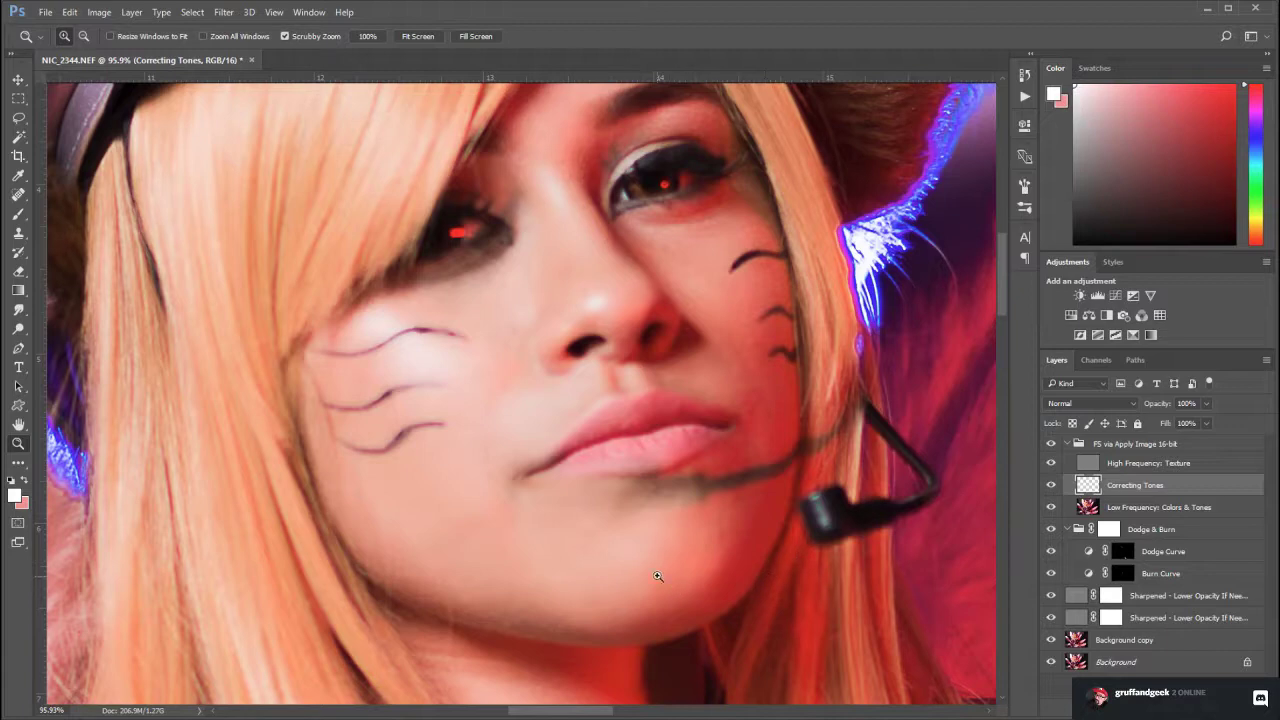
# Brush sampled skin colours over the uneven patches on the upper thigh on the Correcting Tones layer, with 3% flow
pyautogui.moveTo(631, 626); pyautogui.dragTo(704, 226)
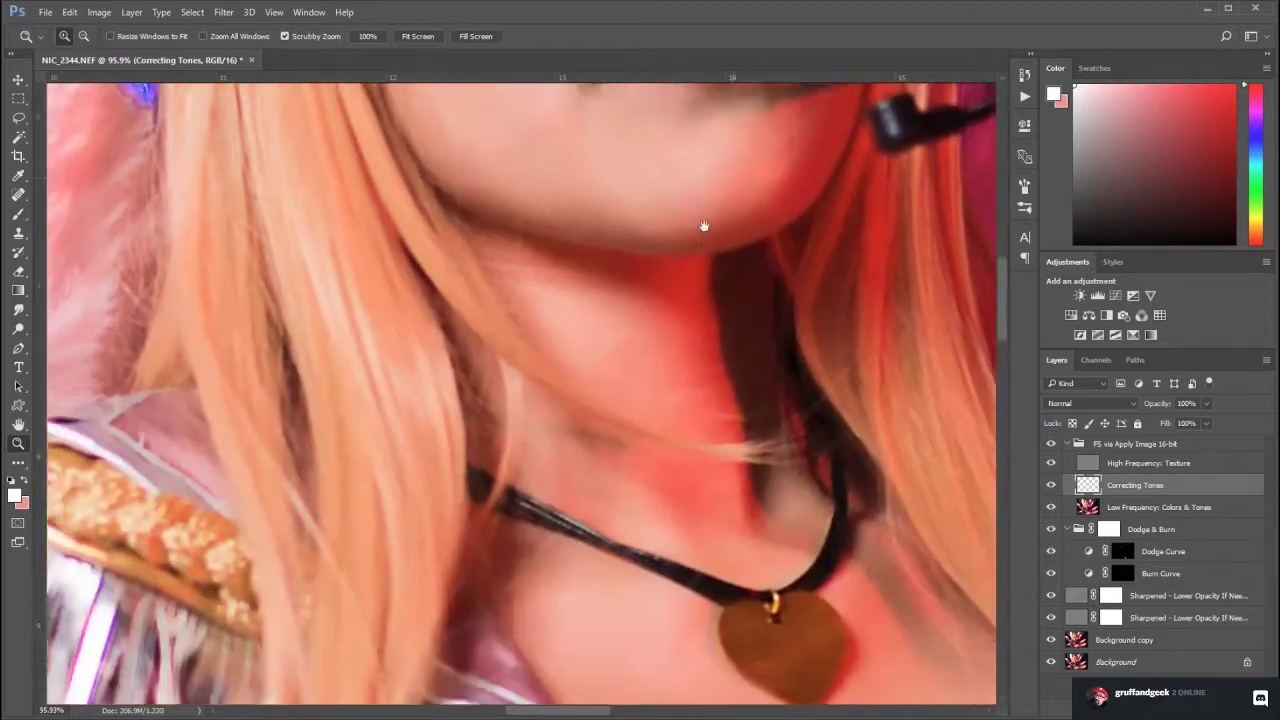
pyautogui.moveTo(662, 680); pyautogui.dragTo(206, 409)
pyautogui.moveTo(673, 483); pyautogui.dragTo(508, 289)
pyautogui.moveTo(650, 690); pyautogui.dragTo(620, 110)
pyautogui.moveTo(420, 680); pyautogui.dragTo(614, 293)
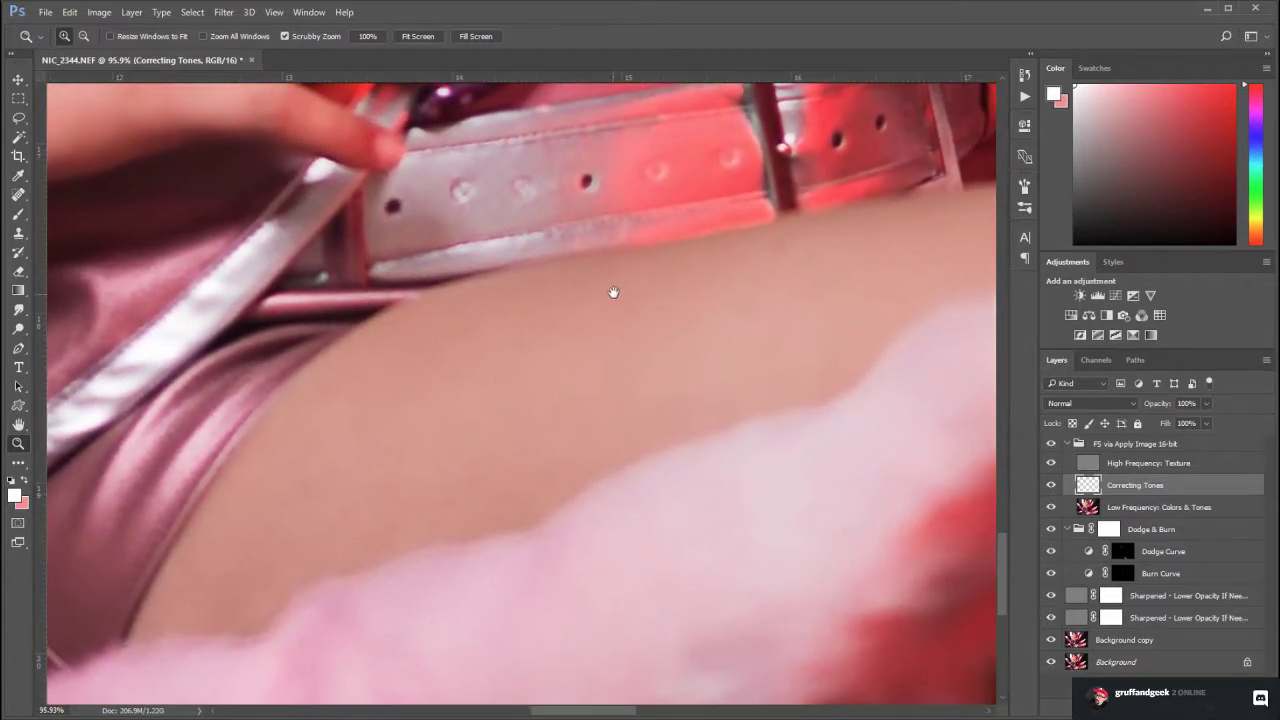
pyautogui.click(22, 215)
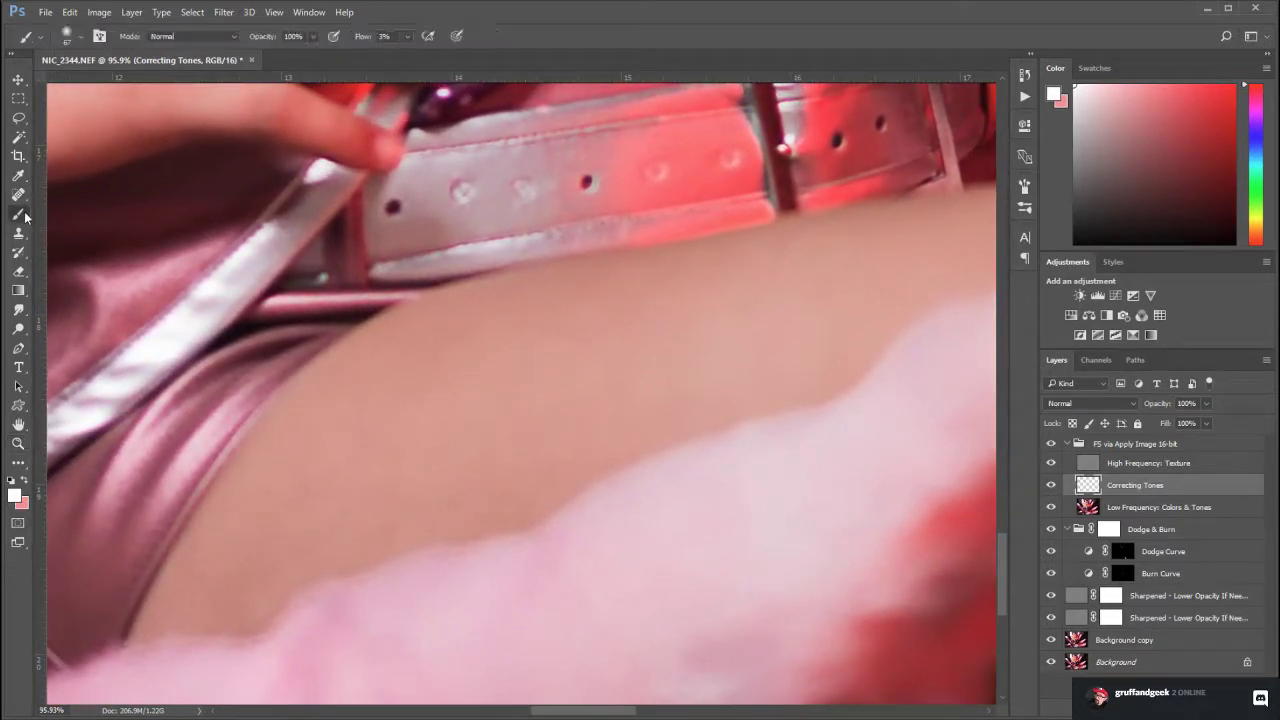
pyautogui.click(18, 176)
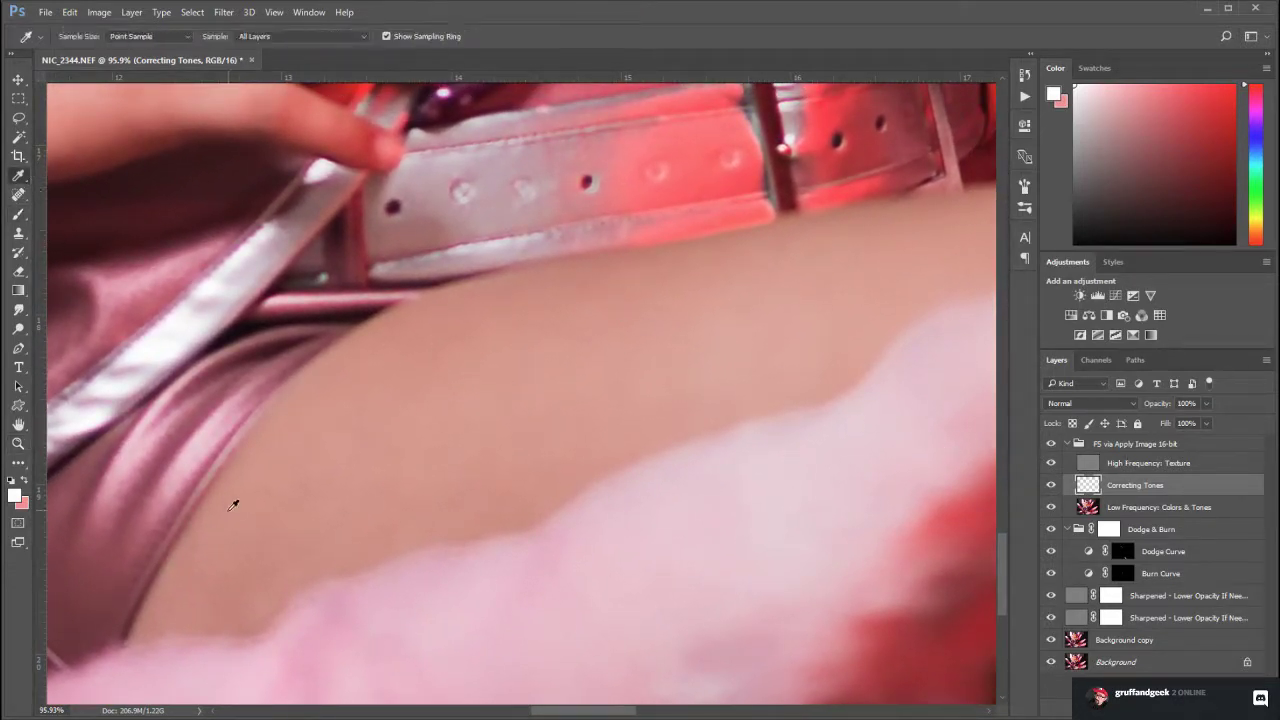
pyautogui.click(19, 215)
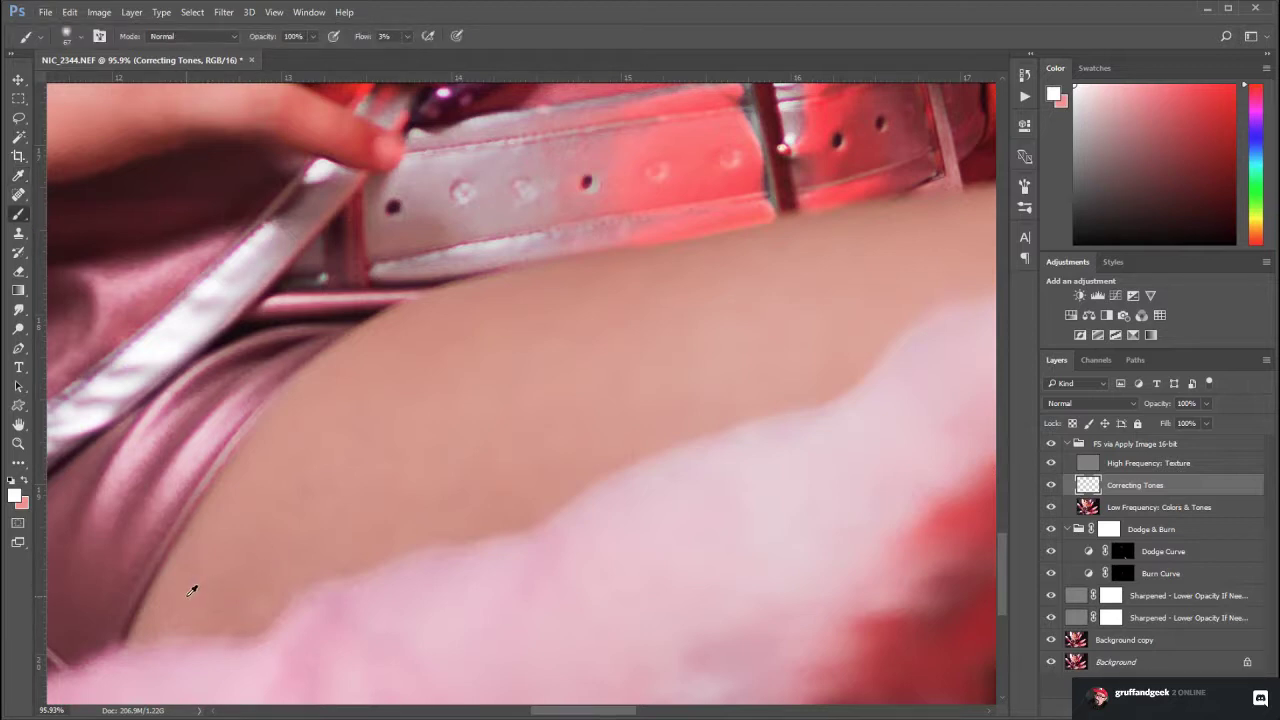
pyautogui.keyDown('alt'); pyautogui.click(192, 591); pyautogui.keyUp('alt')
pyautogui.keyDown('alt'); pyautogui.click(234, 509); pyautogui.keyUp('alt')
pyautogui.keyDown('alt'); pyautogui.click(709, 346); pyautogui.keyUp('alt')
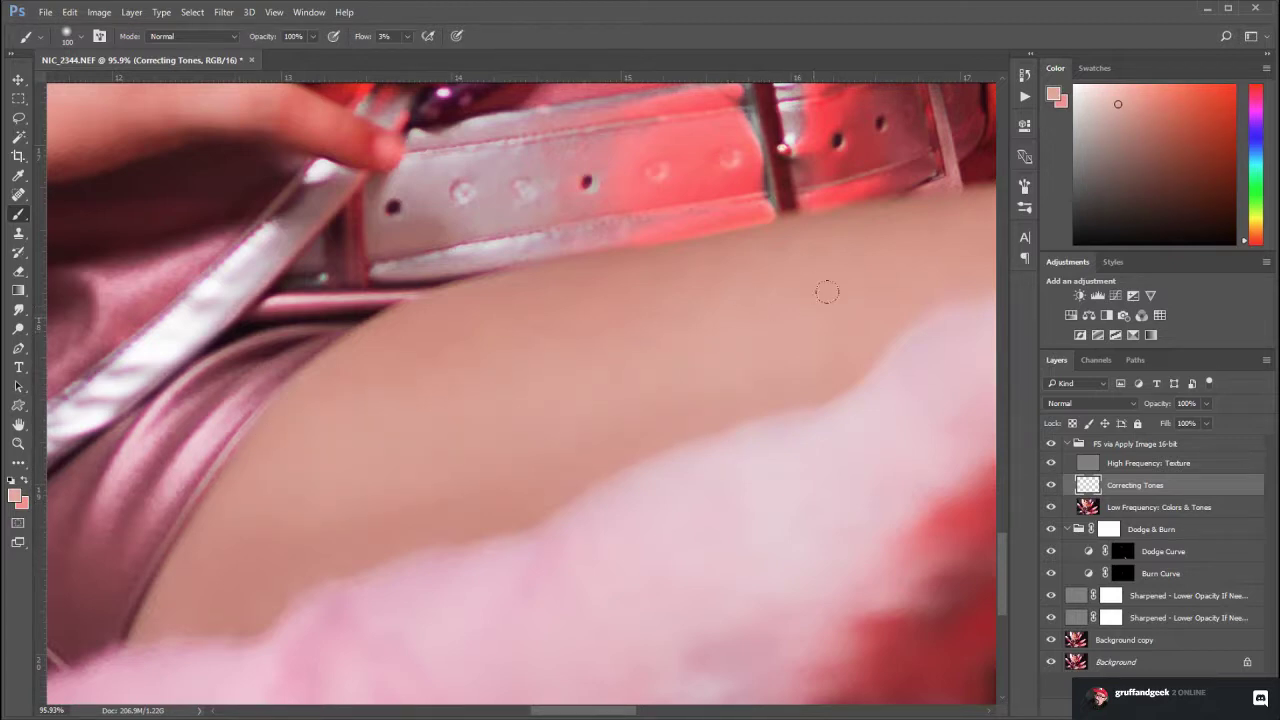
pyautogui.keyDown('alt'); pyautogui.click(482, 345); pyautogui.keyUp('alt')
# Blend the uneven colours on the knee and the shaded lower leg with sampled skin tones on the Correcting Tones layer
pyautogui.moveTo(784, 268); pyautogui.dragTo(89, 429)
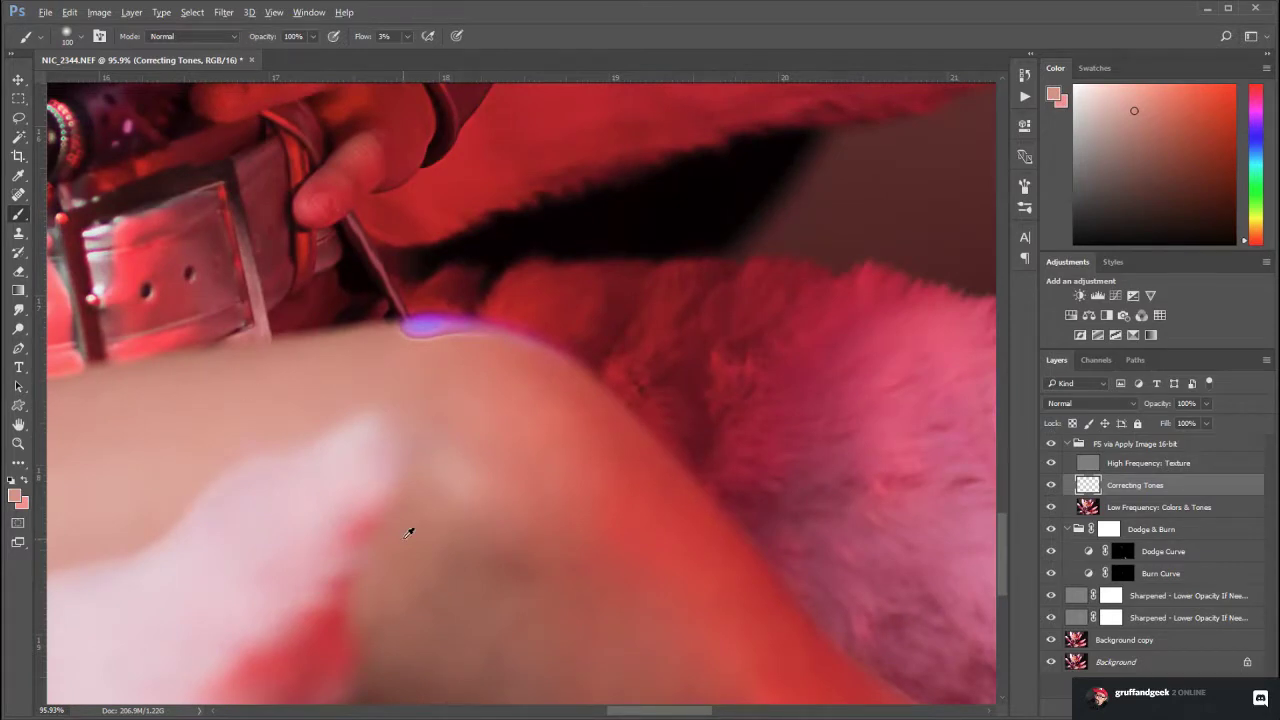
pyautogui.keyDown('alt'); pyautogui.click(512, 520); pyautogui.keyUp('alt')
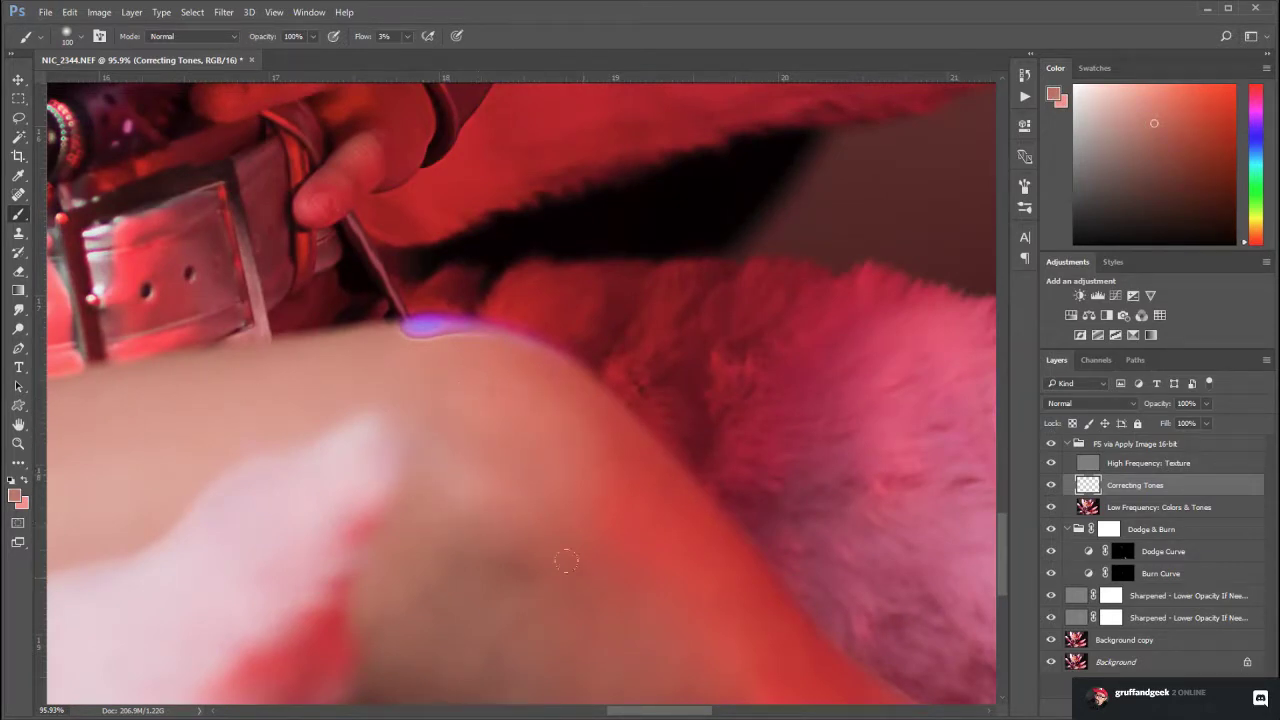
pyautogui.moveTo(479, 605); pyautogui.dragTo(531, 380)
pyautogui.keyDown('alt'); pyautogui.click(448, 424); pyautogui.keyUp('alt')
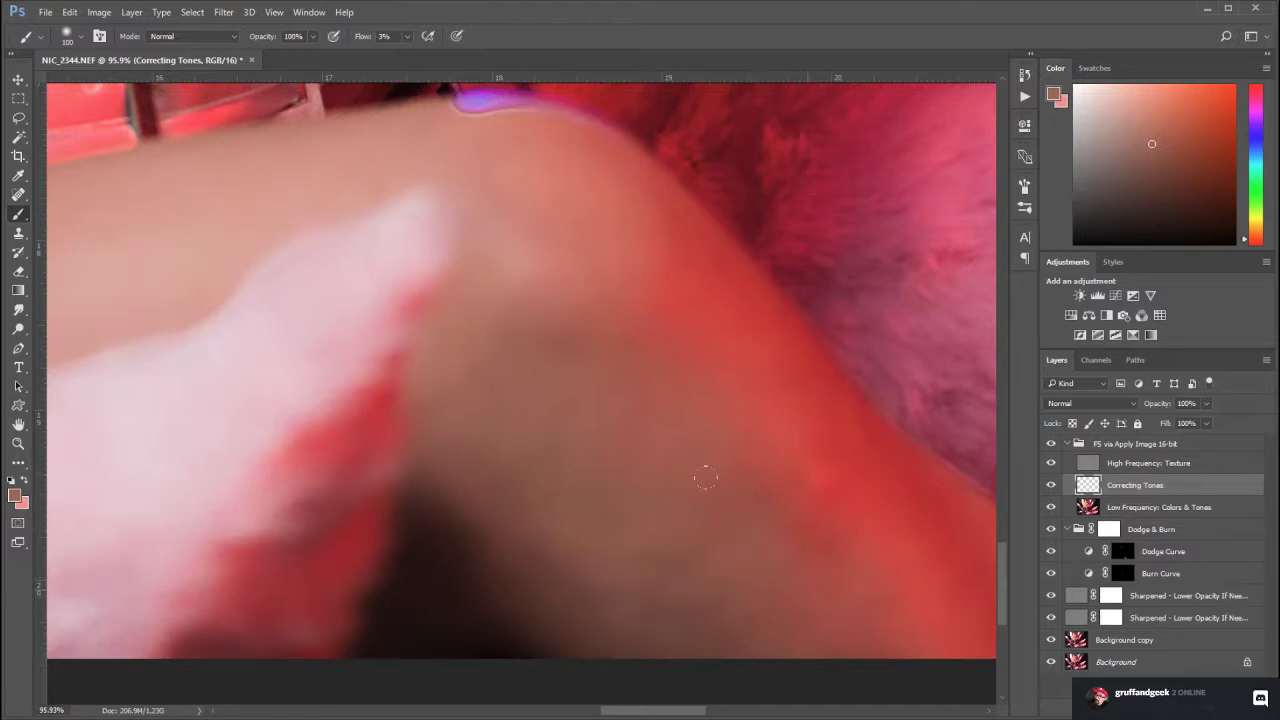
pyautogui.keyDown('alt'); pyautogui.click(872, 600); pyautogui.keyUp('alt')
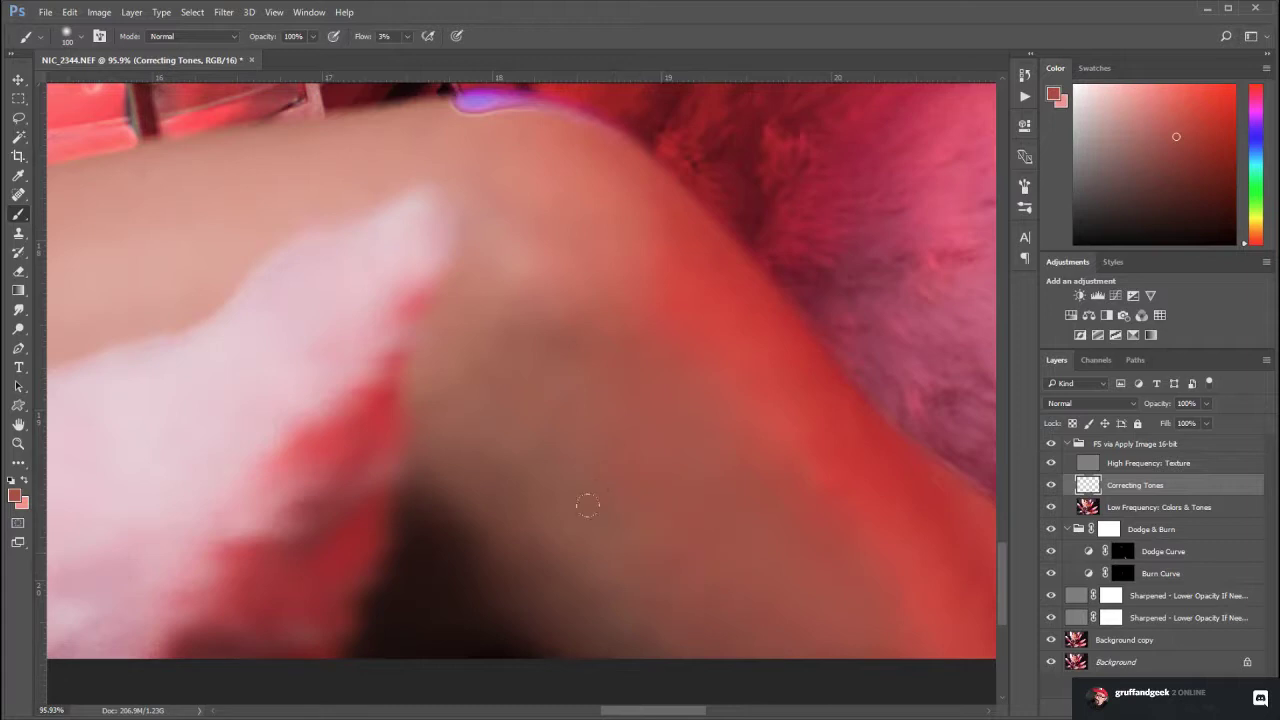
pyautogui.keyDown('alt'); pyautogui.click(610, 632); pyautogui.keyUp('alt')
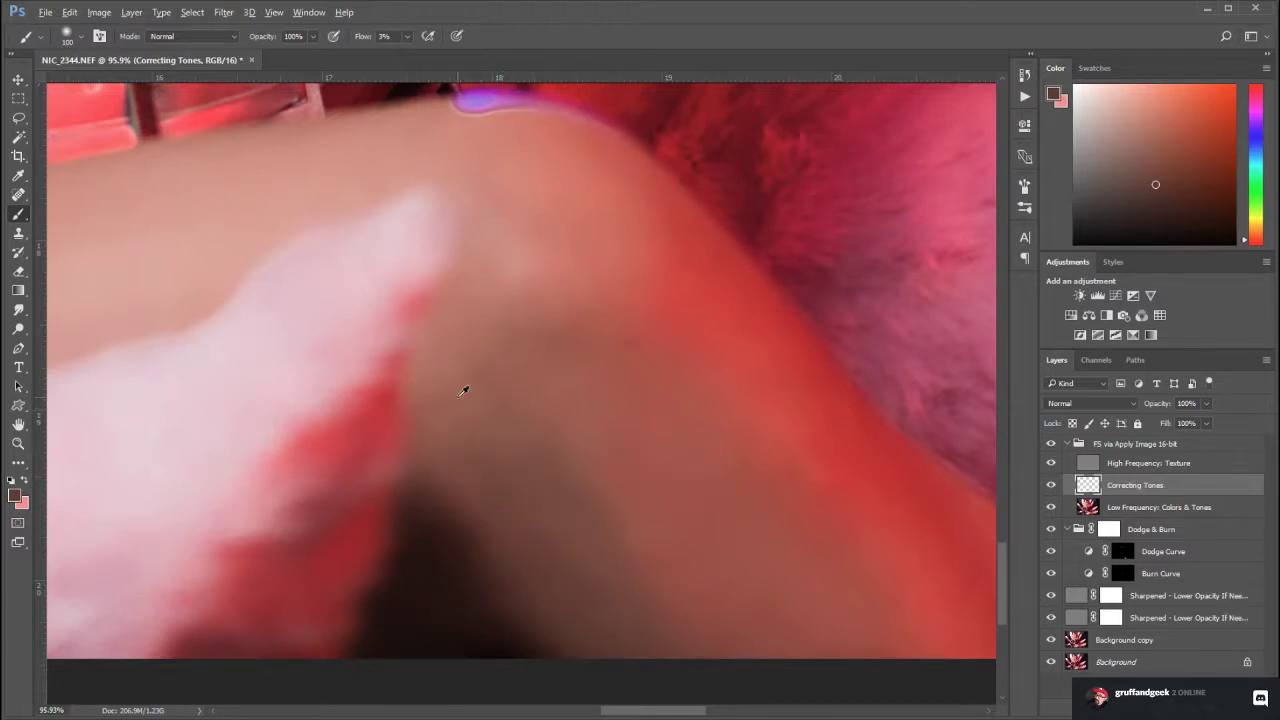
pyautogui.keyDown('alt'); pyautogui.click(500, 384); pyautogui.keyUp('alt')
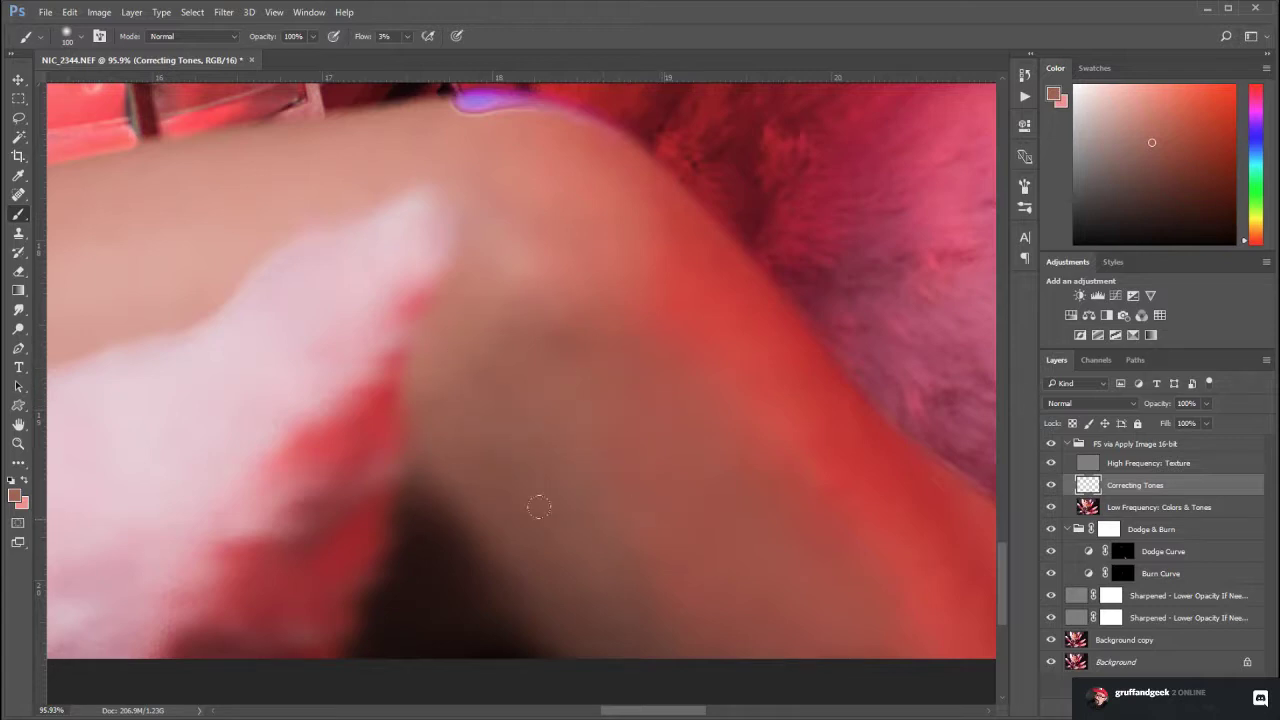
pyautogui.keyDown('alt'); pyautogui.click(706, 506); pyautogui.keyUp('alt')
# Lasso the shaded skin below the knee on the Low Frequency: Colors & Tones layer, blur it, and deselect
pyautogui.doubleClick(18, 444)
pyautogui.moveTo(640, 450); pyautogui.dragTo(575, 421)
pyautogui.keyDown('alt'); pyautogui.click(682, 503); pyautogui.keyUp('alt')
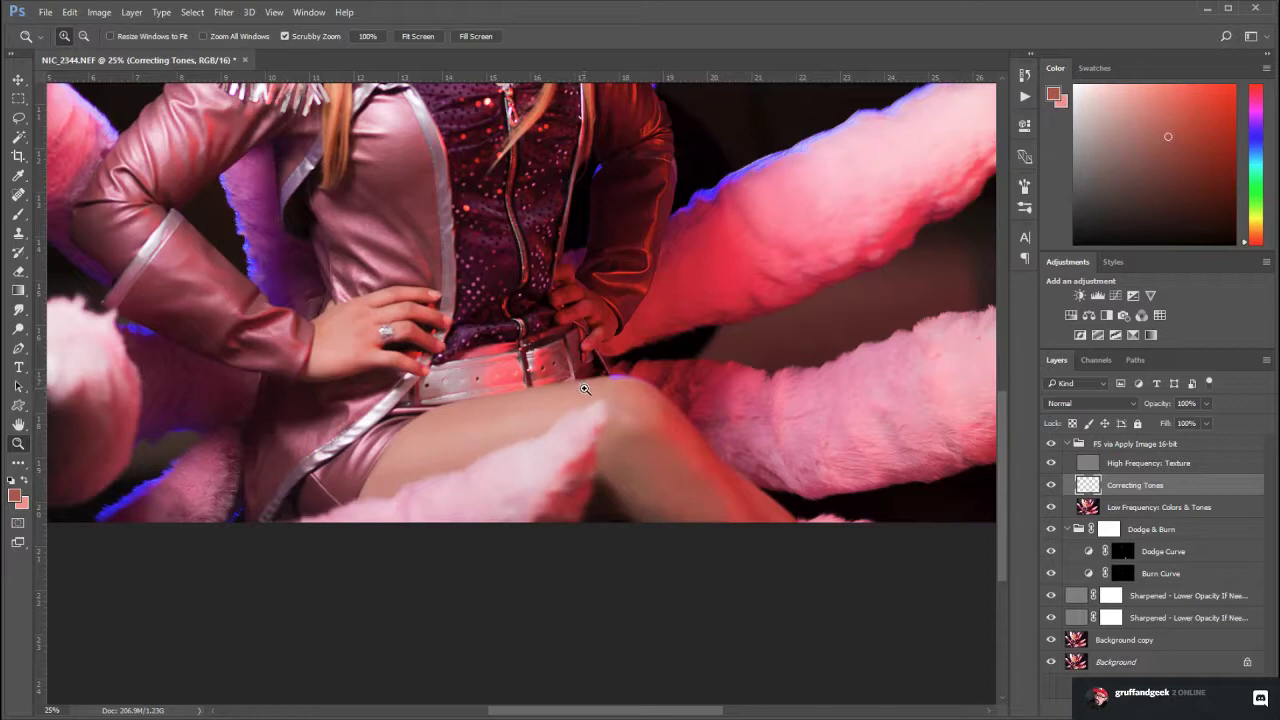
pyautogui.moveTo(610, 378)
pyautogui.mouseDown()
pyautogui.moveTo(714, 434)
pyautogui.moveTo(744, 485)
pyautogui.moveTo(611, 397)
pyautogui.mouseUp()
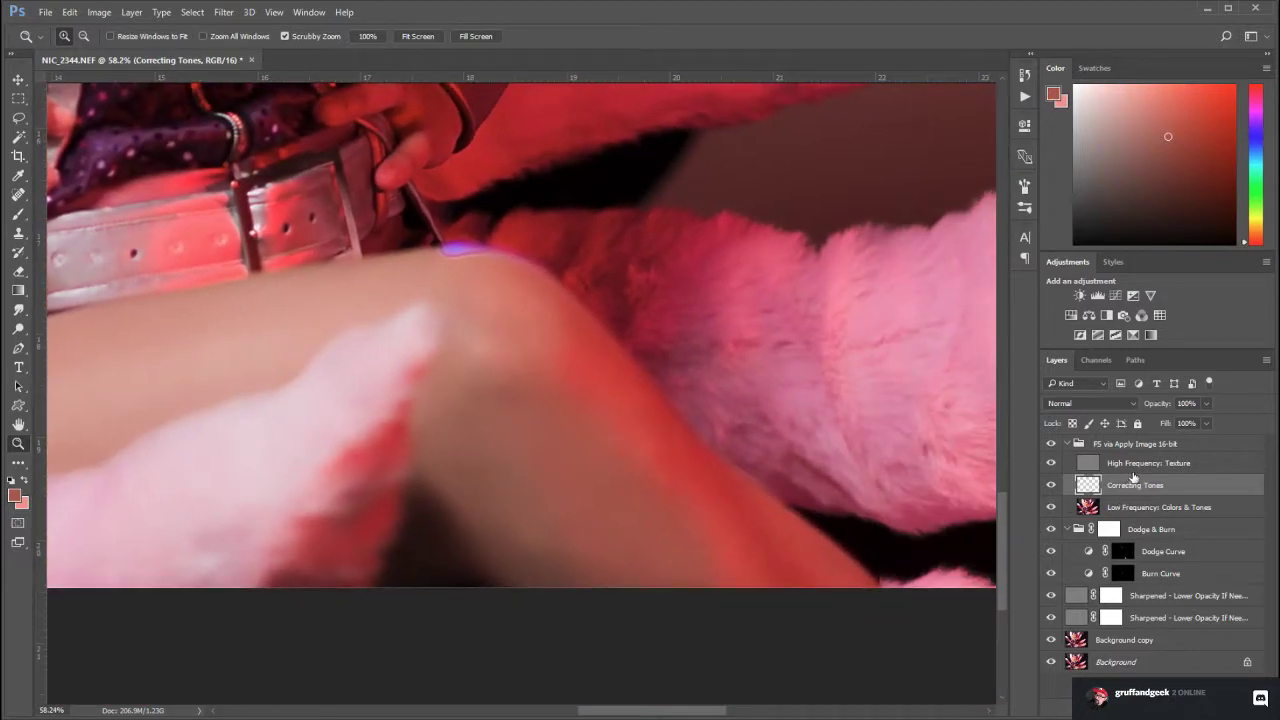
pyautogui.click(1152, 511)
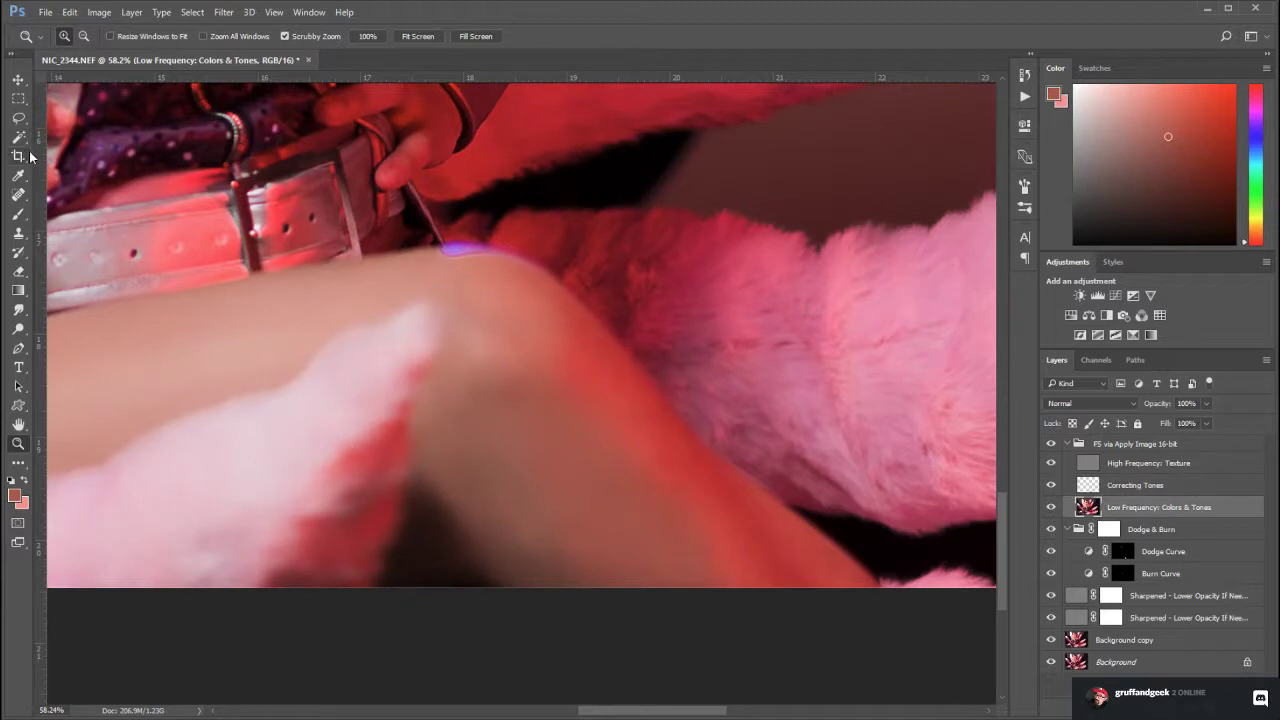
pyautogui.click(18, 124)
pyautogui.moveTo(697, 561)
pyautogui.mouseDown()
pyautogui.moveTo(637, 606)
pyautogui.moveTo(535, 589)
pyautogui.moveTo(443, 475)
pyautogui.moveTo(430, 428)
pyautogui.moveTo(438, 377)
pyautogui.moveTo(479, 350)
pyautogui.moveTo(548, 367)
pyautogui.moveTo(636, 432)
pyautogui.moveTo(755, 567)
pyautogui.mouseUp()
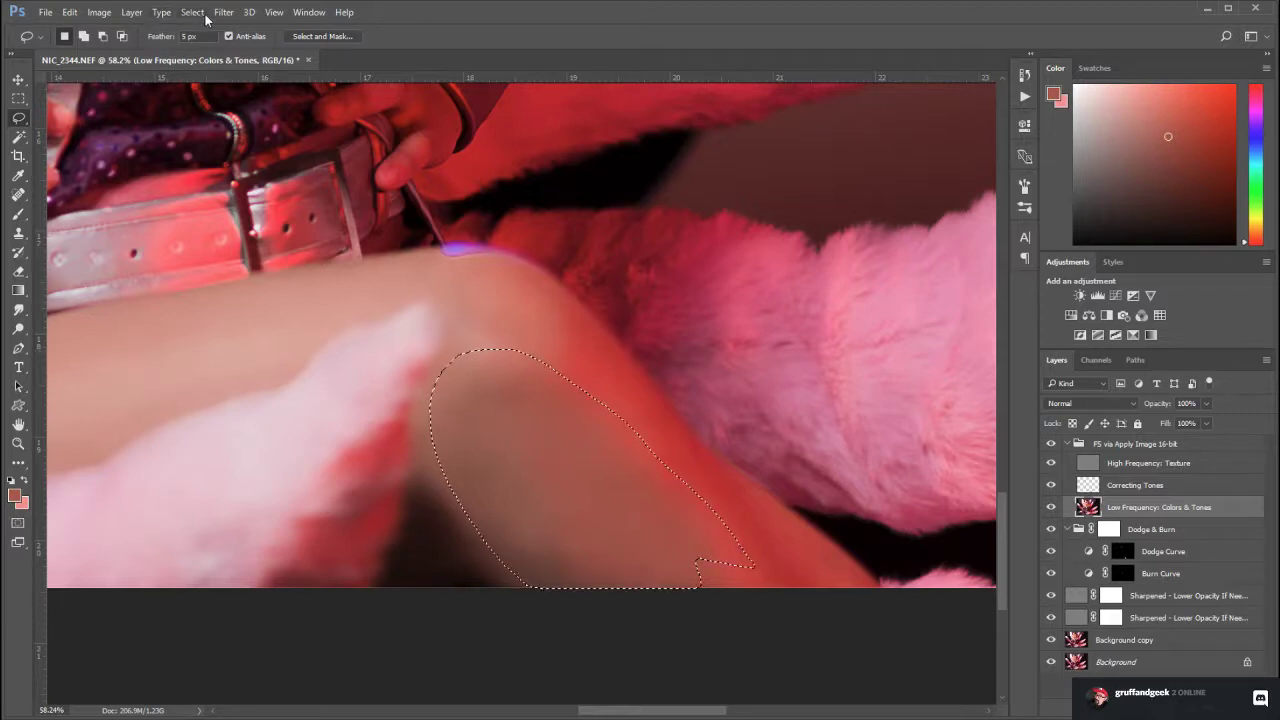
pyautogui.press('space')
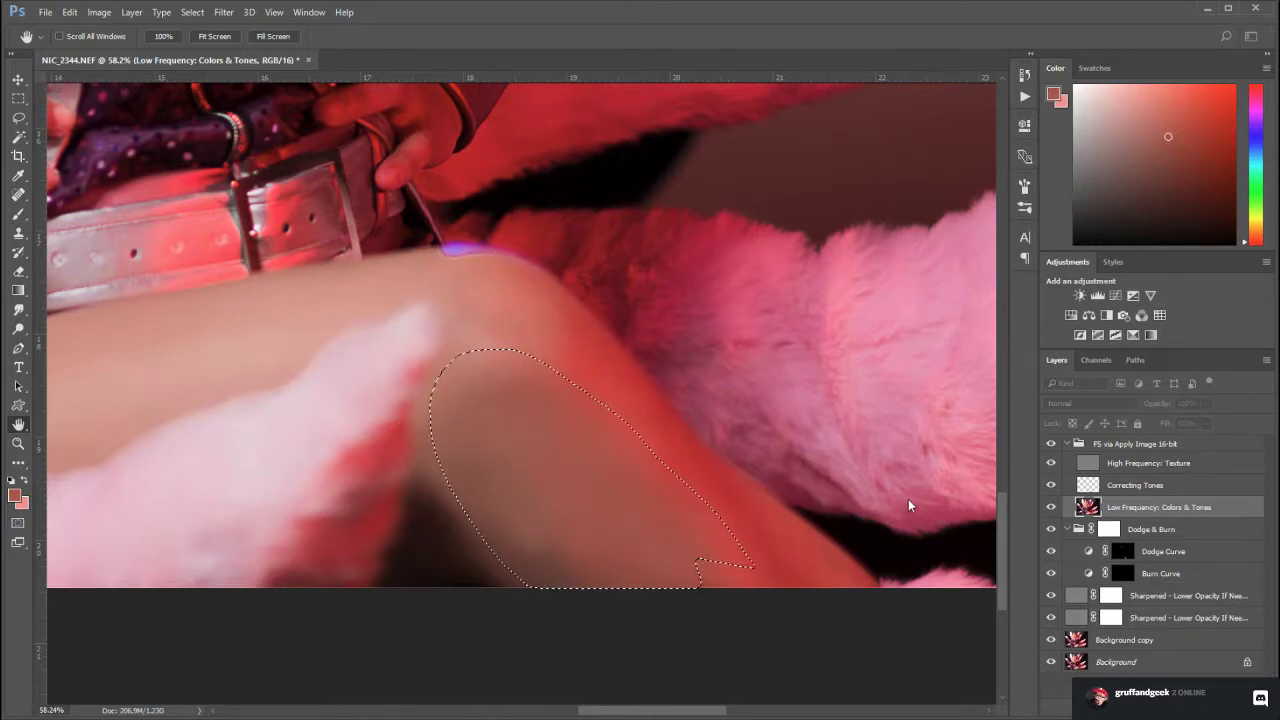
pyautogui.hotkey('ctrl', 'd')
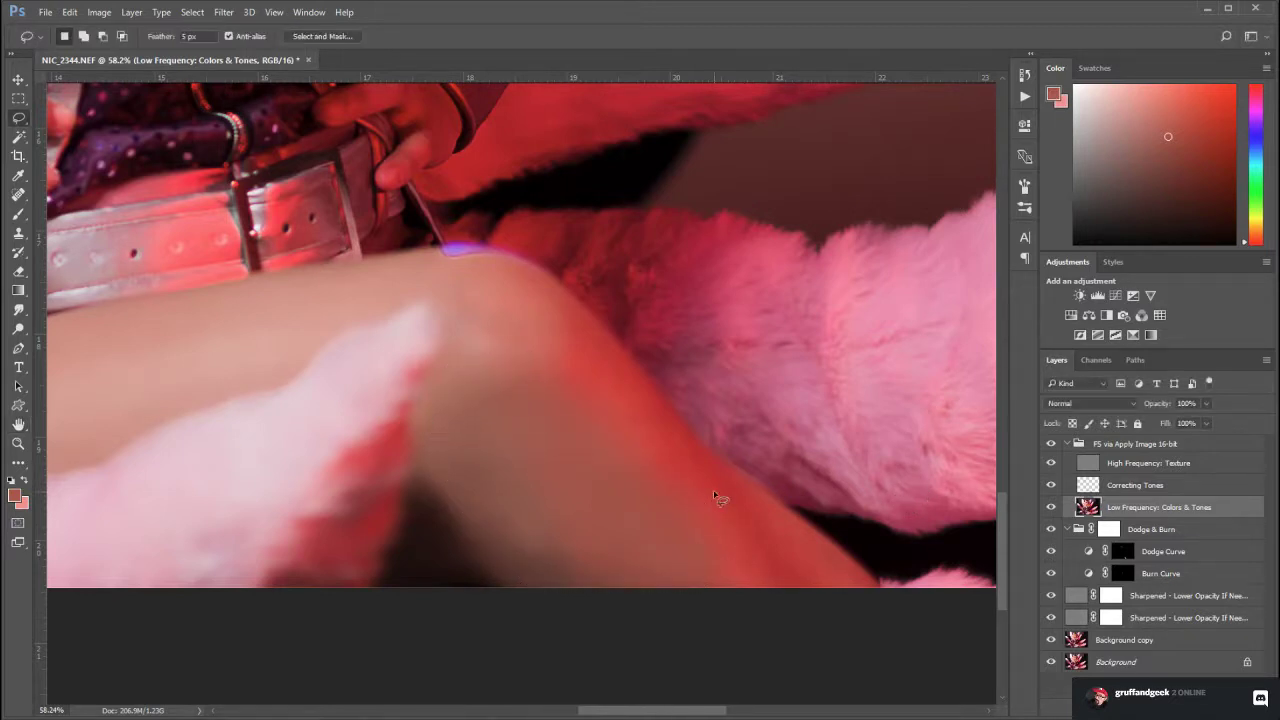
# Paint sampled skin tones over the blotchy chest area below the heart pendant on the Correcting Tones layer
pyautogui.doubleClick(18, 444)
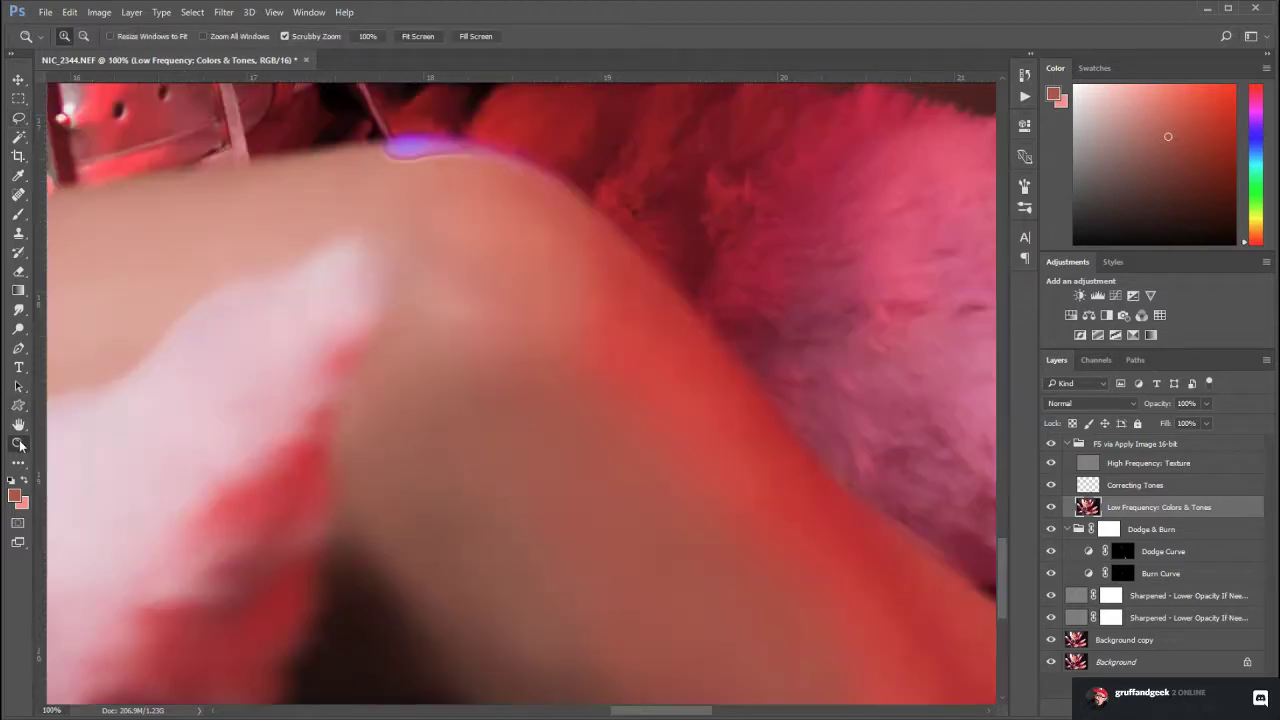
pyautogui.moveTo(860, 549); pyautogui.dragTo(718, 433)
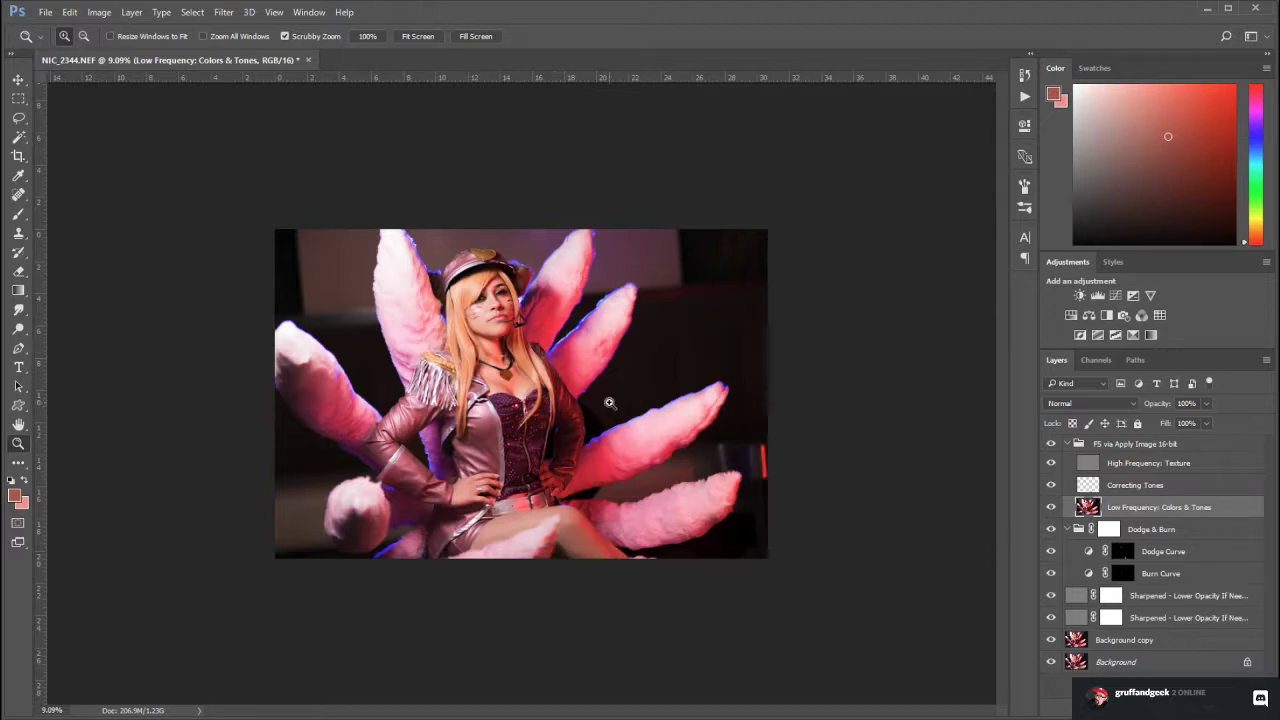
pyautogui.moveTo(590, 405)
pyautogui.mouseDown()
pyautogui.moveTo(629, 403)
pyautogui.moveTo(593, 413)
pyautogui.mouseUp()
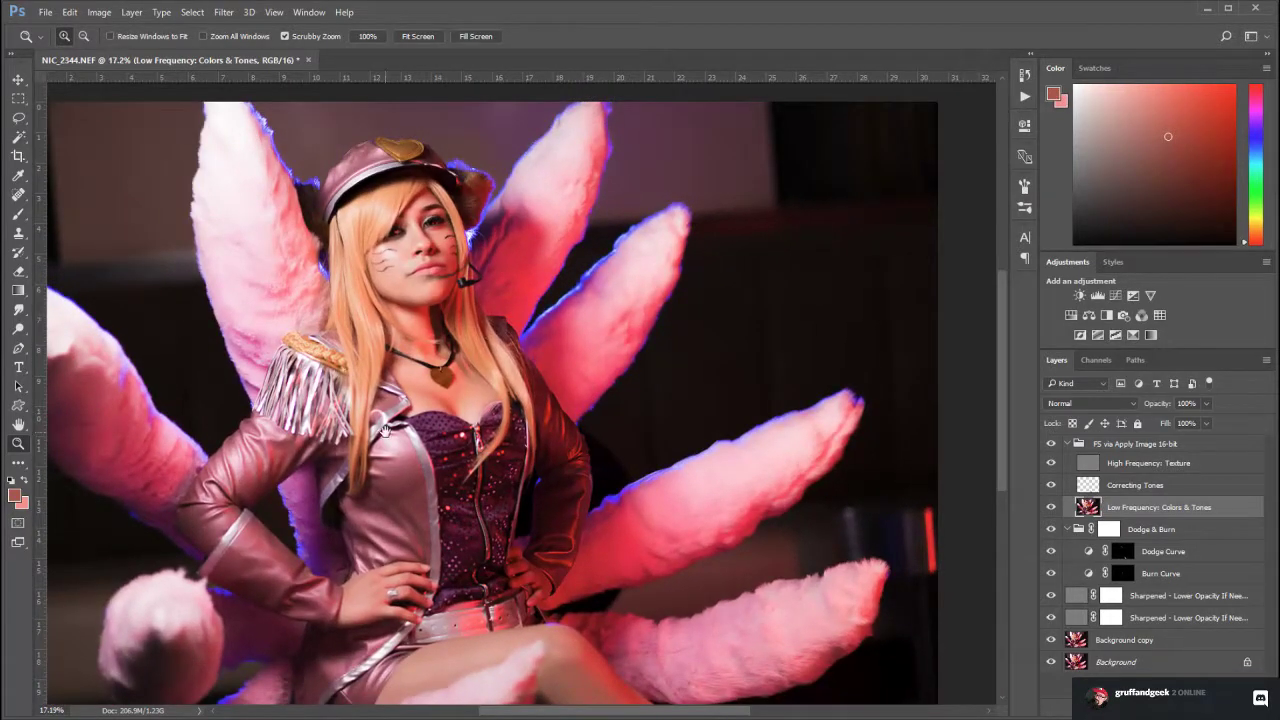
pyautogui.moveTo(382, 430); pyautogui.dragTo(451, 484)
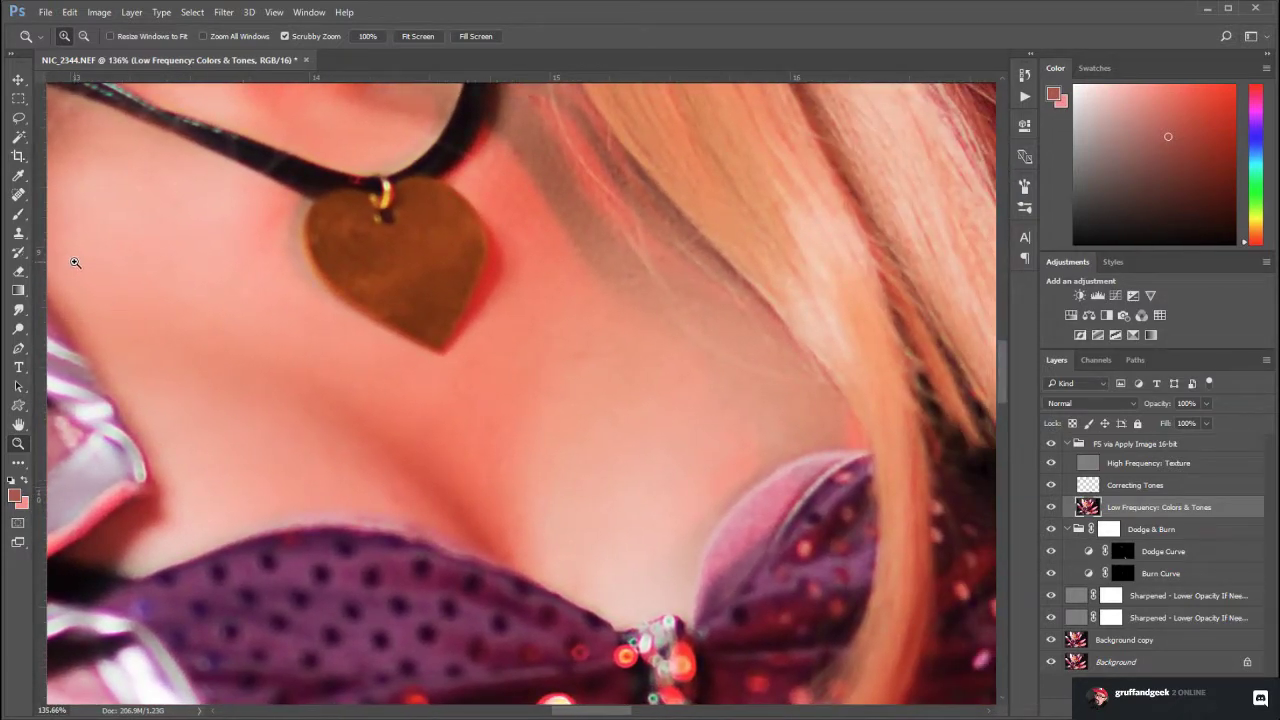
pyautogui.click(18, 214)
pyautogui.click(1101, 490)
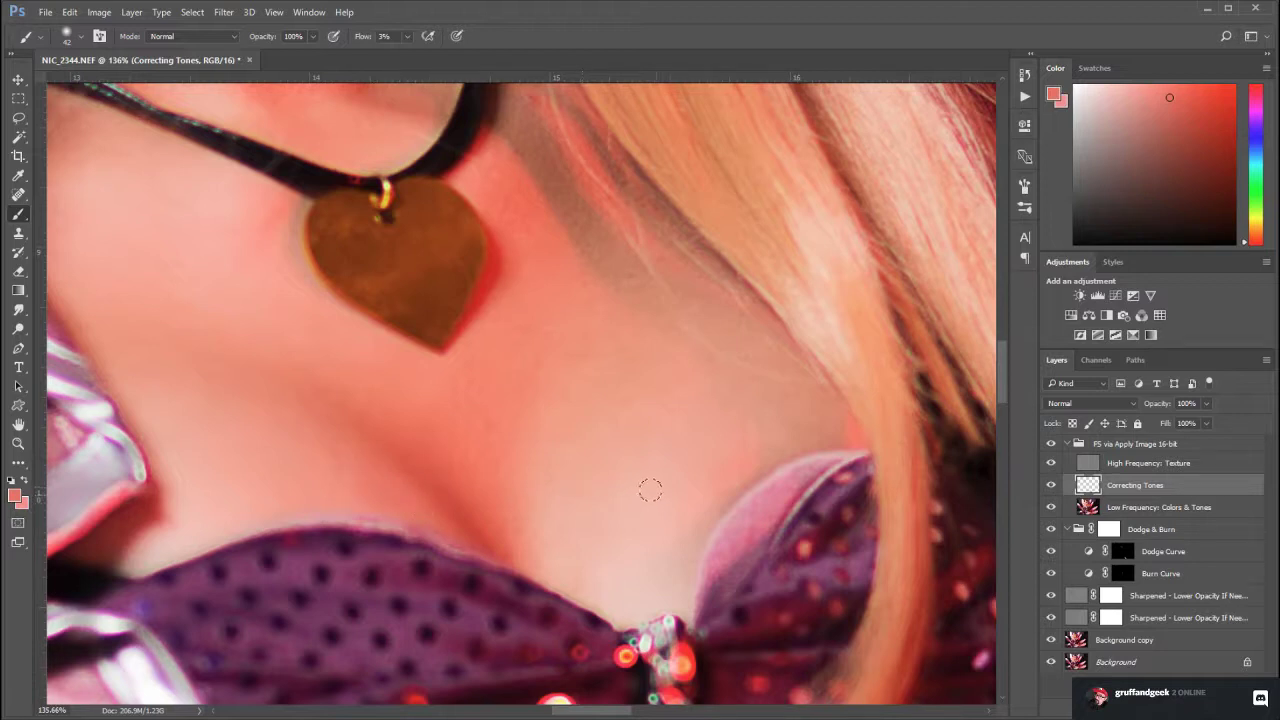
pyautogui.keyDown('alt'); pyautogui.click(662, 461); pyautogui.keyUp('alt')
pyautogui.keyDown('alt'); pyautogui.click(771, 440); pyautogui.keyUp('alt')
pyautogui.moveTo(677, 580); pyautogui.dragTo(651, 600)
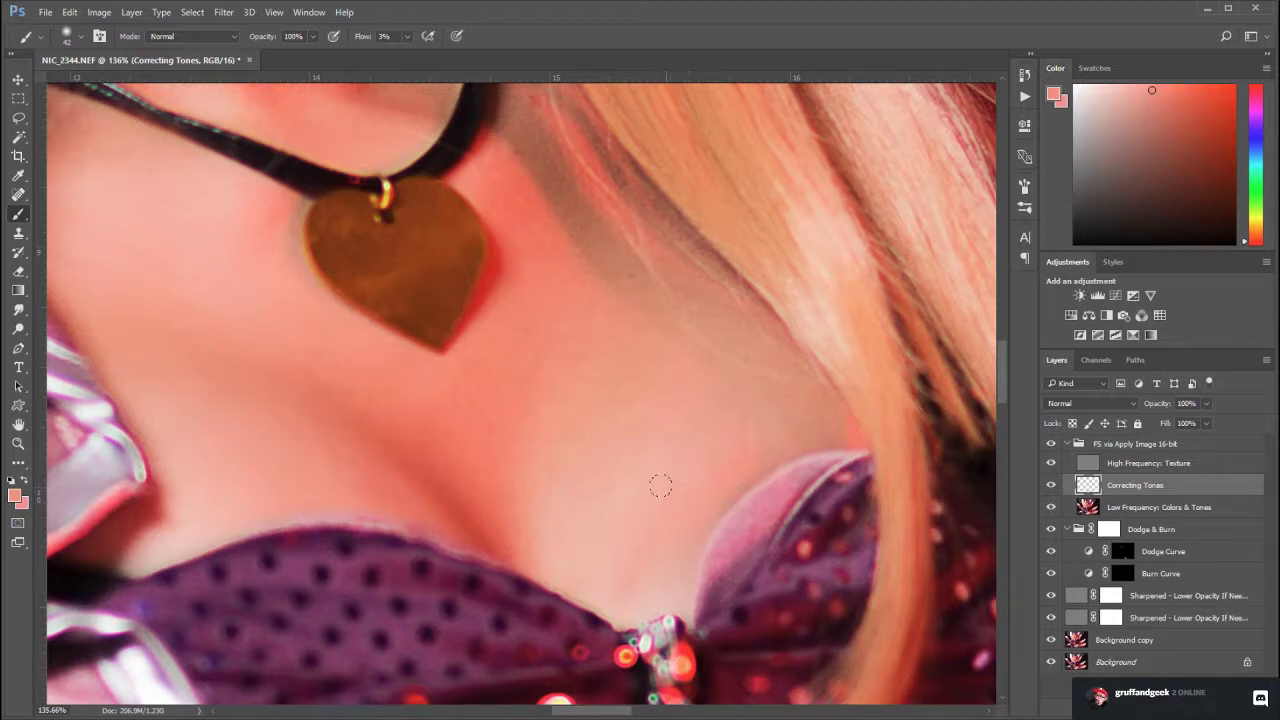
pyautogui.keyDown('alt'); pyautogui.click(570, 490); pyautogui.keyUp('alt')
pyautogui.keyDown('alt'); pyautogui.click(608, 402); pyautogui.keyUp('alt')
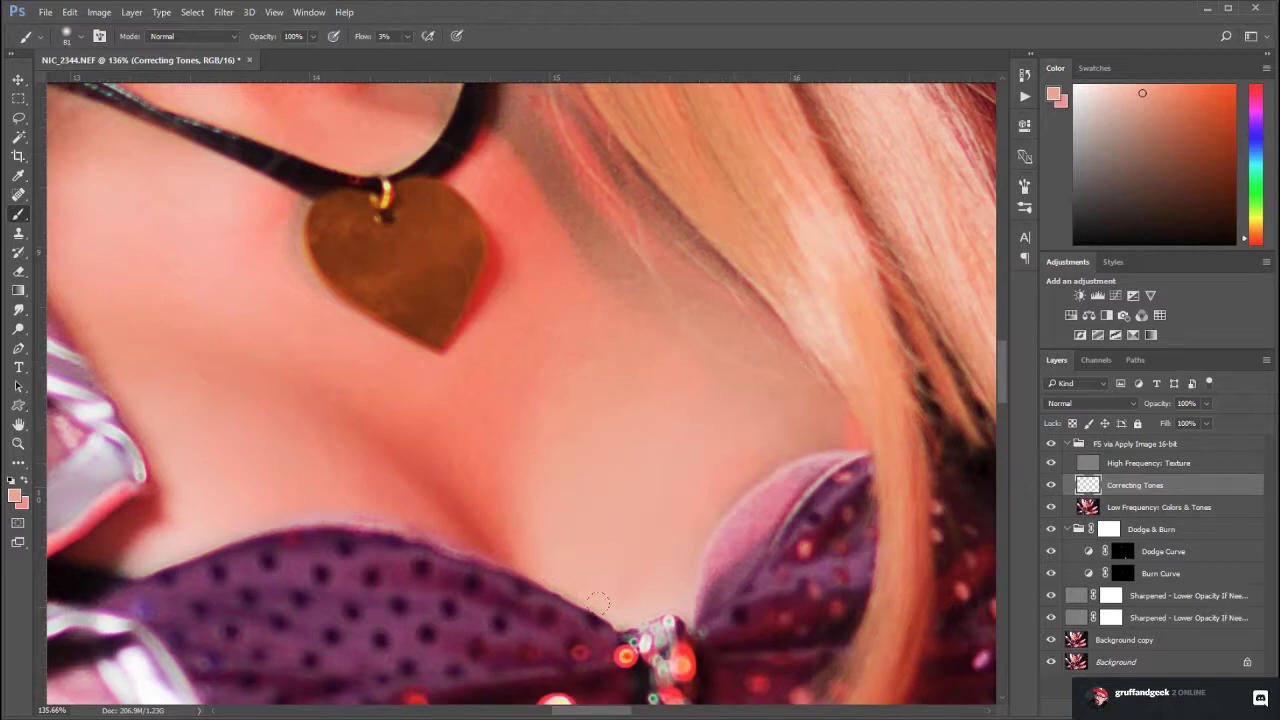
# Sample a skin tone and even out the colour on the cheek beside the mouth on the Correcting Tones layer
pyautogui.moveTo(606, 393); pyautogui.dragTo(709, 671)
pyautogui.moveTo(417, 309); pyautogui.dragTo(631, 666)
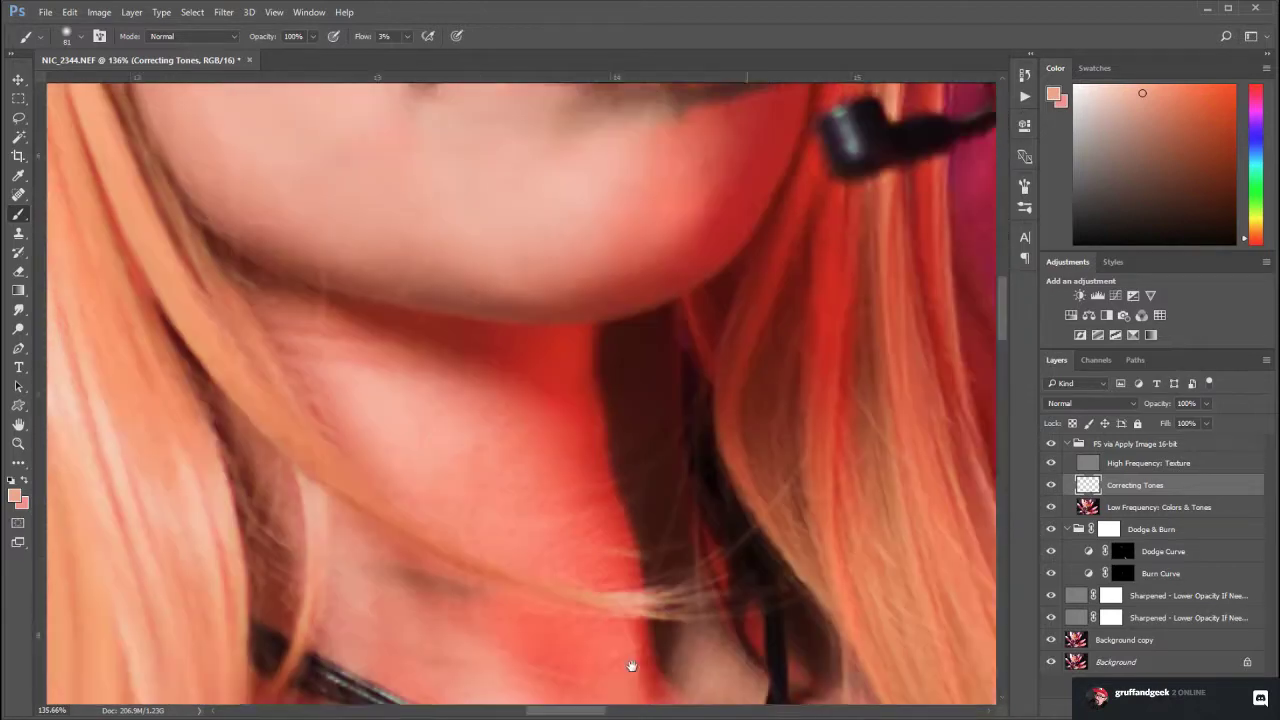
pyautogui.moveTo(350, 305); pyautogui.dragTo(508, 651)
pyautogui.keyDown('alt'); pyautogui.click(529, 546); pyautogui.keyUp('alt')
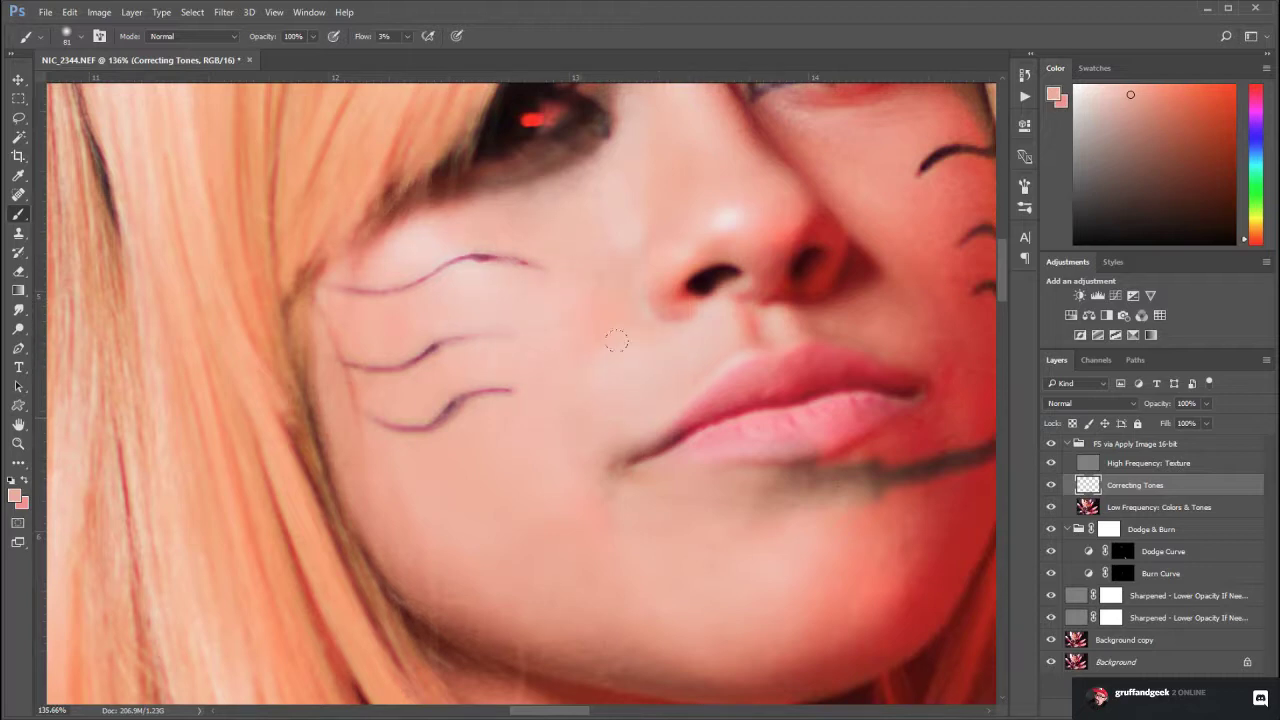
pyautogui.moveTo(590, 375); pyautogui.dragTo(557, 517)
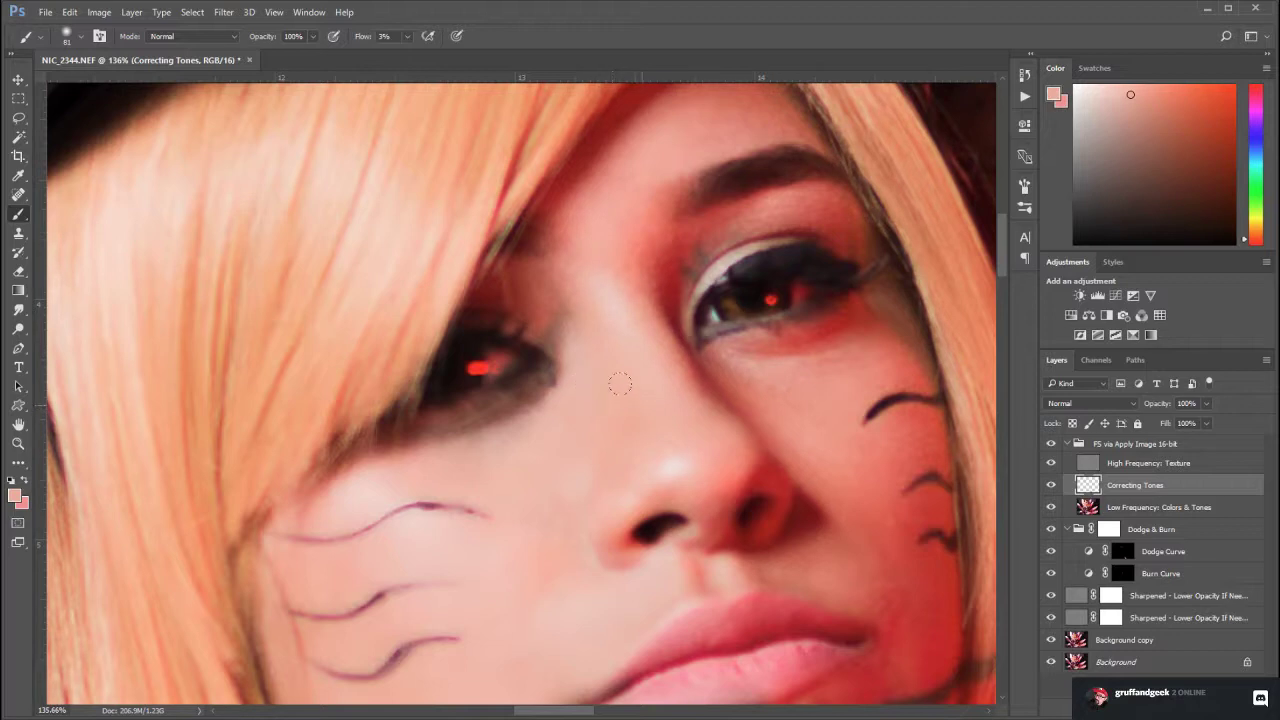
# Blend sampled skin tones over the chin and the area below the lips on the Correcting Tones layer
pyautogui.moveTo(573, 582); pyautogui.dragTo(471, 346)
pyautogui.moveTo(563, 394); pyautogui.dragTo(583, 463)
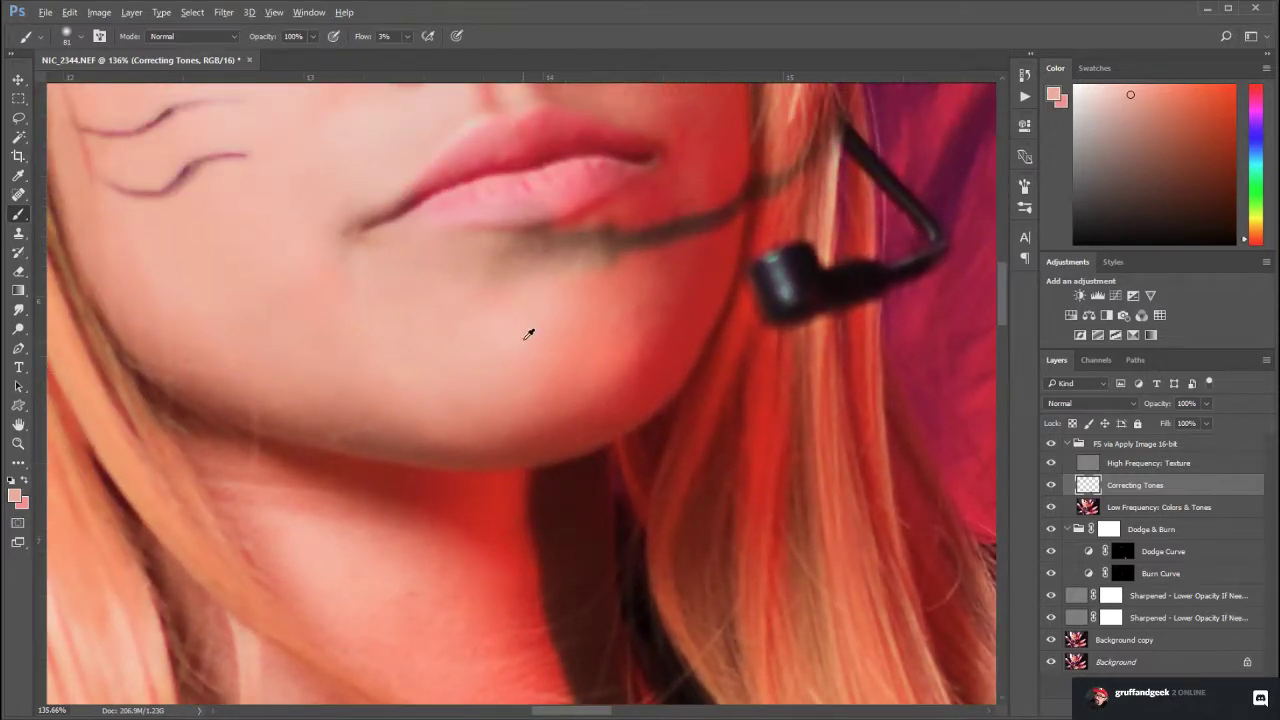
pyautogui.keyDown('alt'); pyautogui.click(526, 338); pyautogui.keyUp('alt')
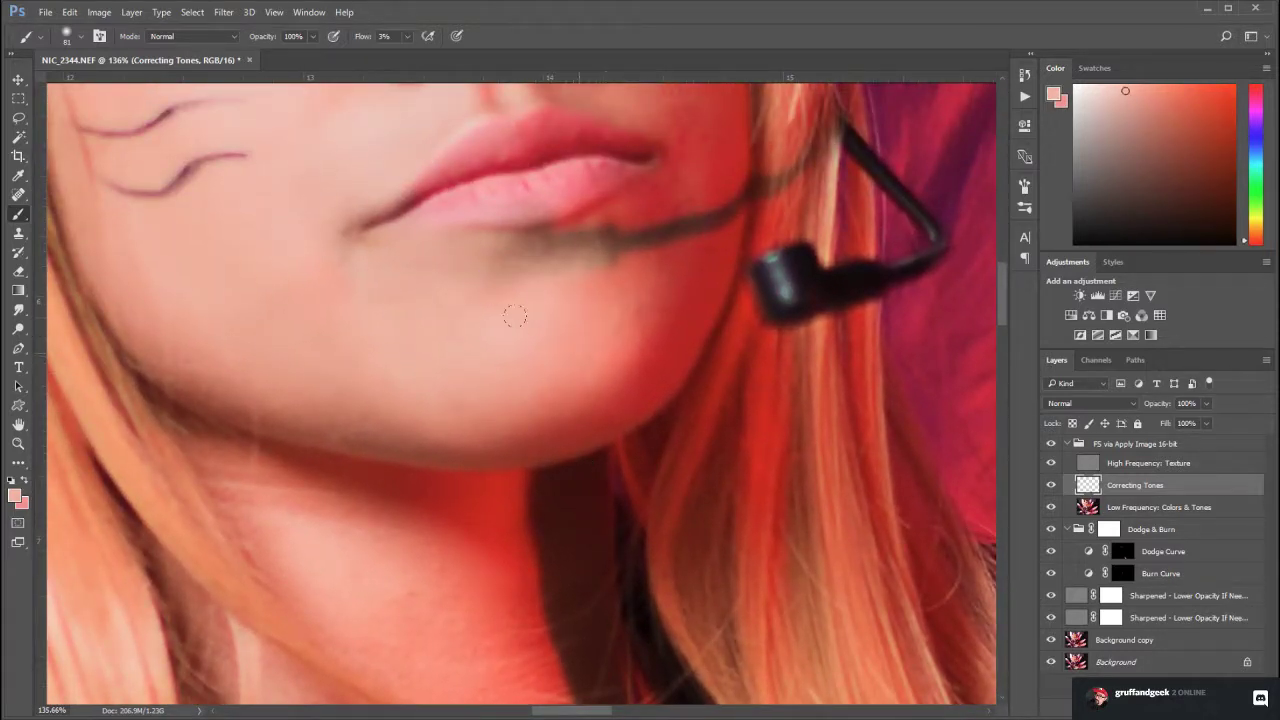
pyautogui.keyDown('alt'); pyautogui.click(629, 324); pyautogui.keyUp('alt')
pyautogui.keyDown('alt'); pyautogui.click(369, 345); pyautogui.keyUp('alt')
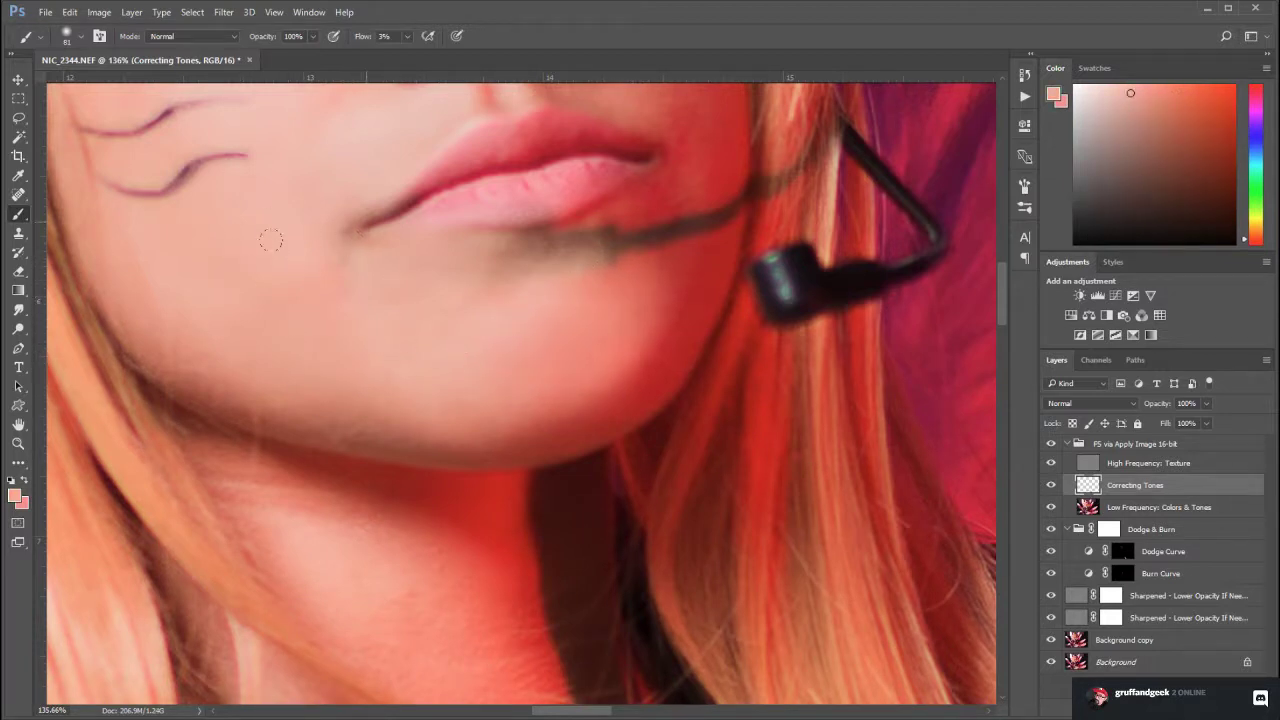
# Collapse the frequency separation group, create the Magic Eyes layer group above it, and expand the new group
pyautogui.doubleClick(18, 443)
pyautogui.hotkey('ctrl', '0')
pyautogui.moveTo(536, 482); pyautogui.dragTo(515, 472)
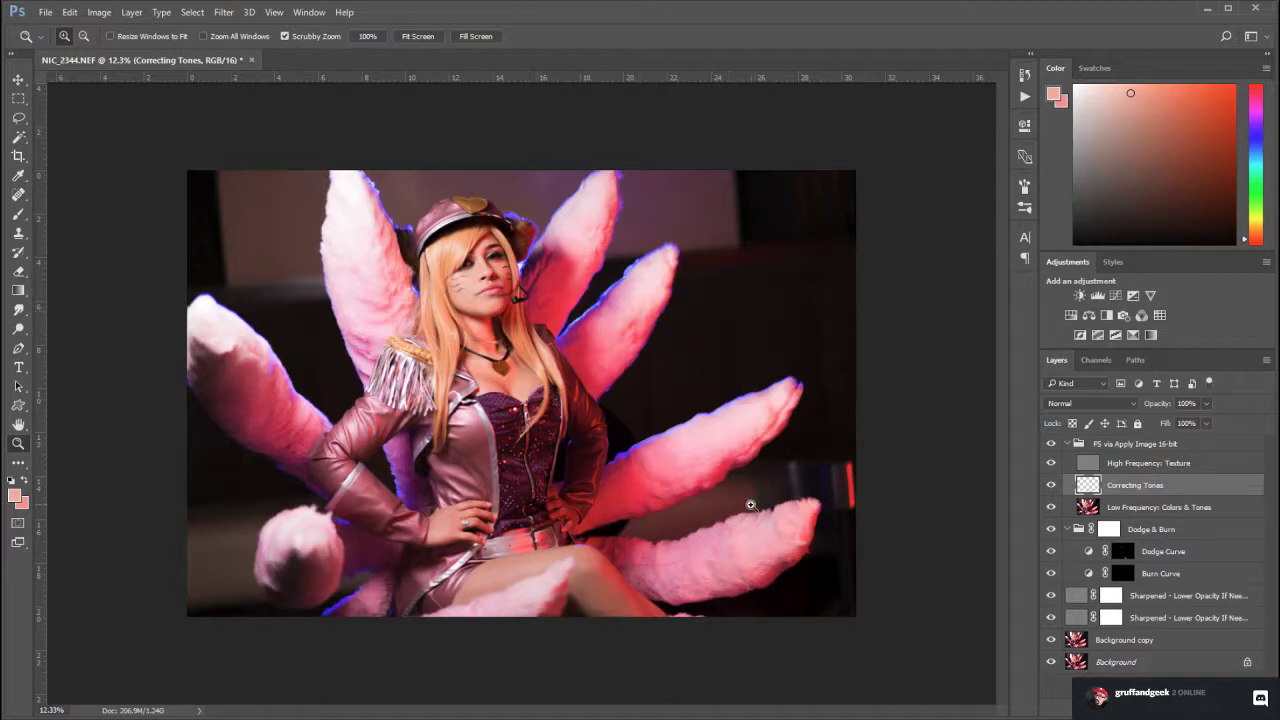
pyautogui.moveTo(768, 522); pyautogui.dragTo(808, 536)
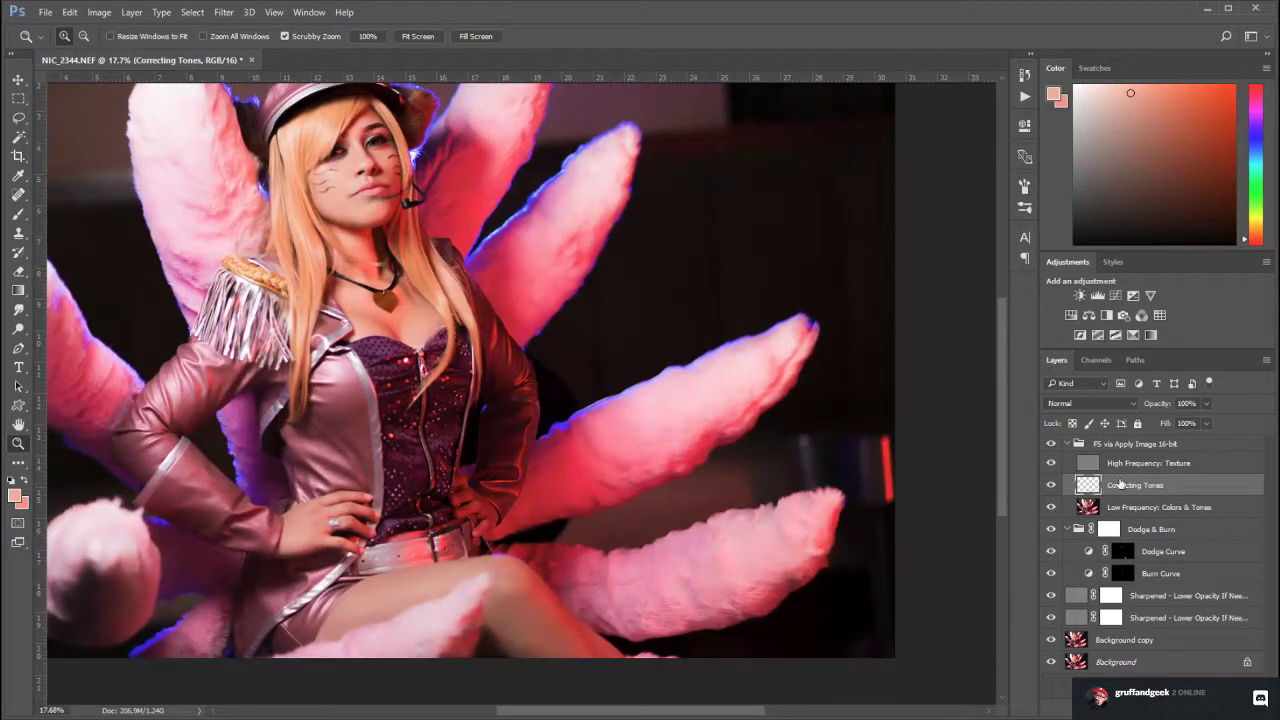
pyautogui.click(1100, 463)
pyautogui.click(1068, 445)
pyautogui.click(1067, 444)
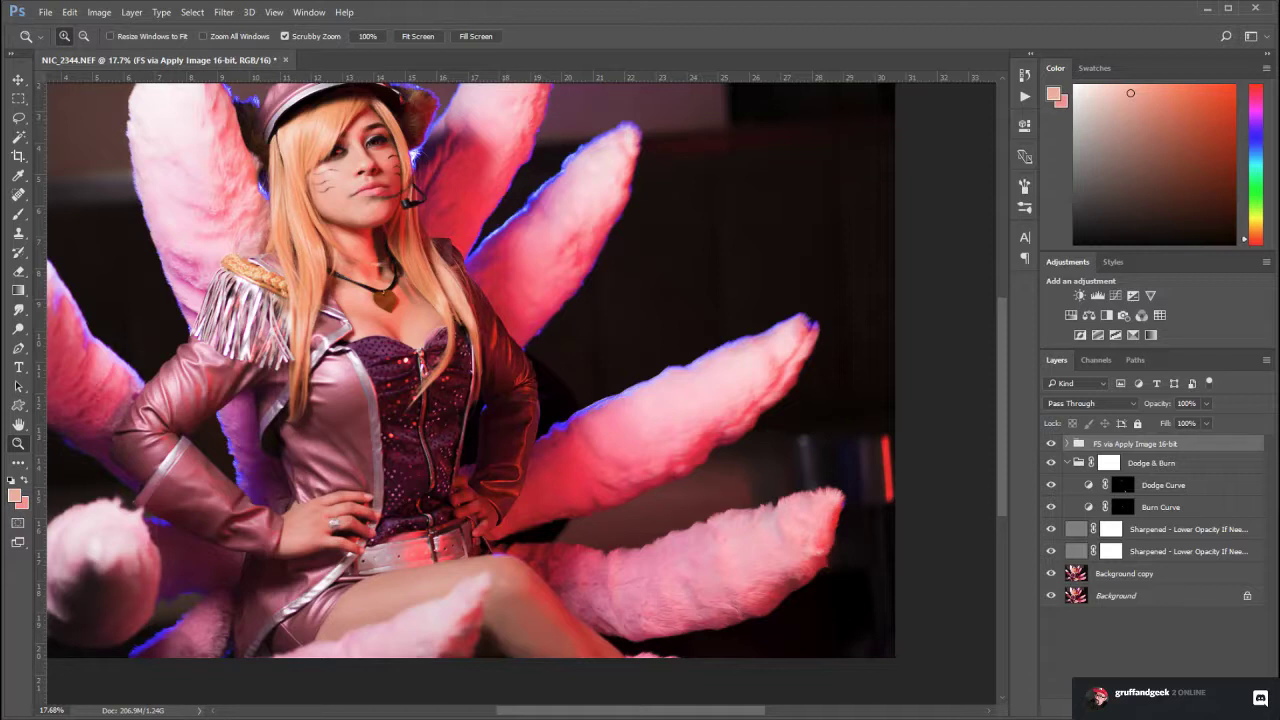
pyautogui.hotkey('ctrl', 'shift', 'alt', 'n')
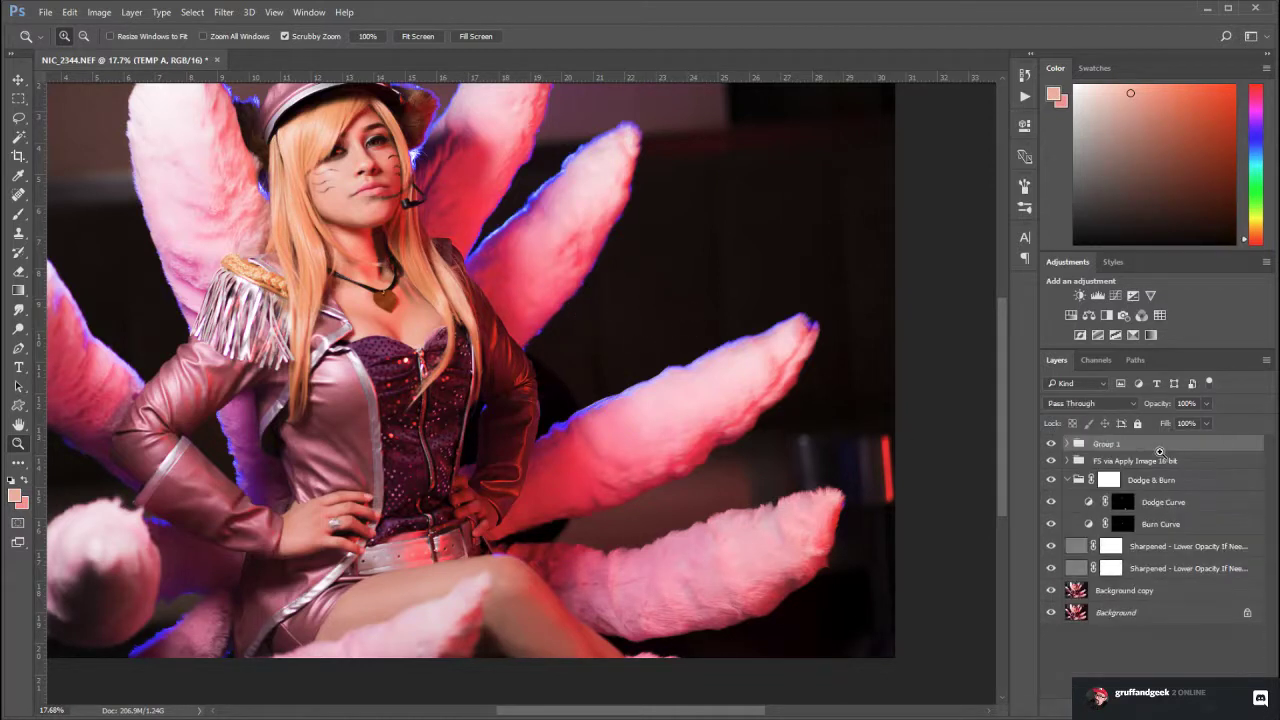
pyautogui.click(1067, 443)
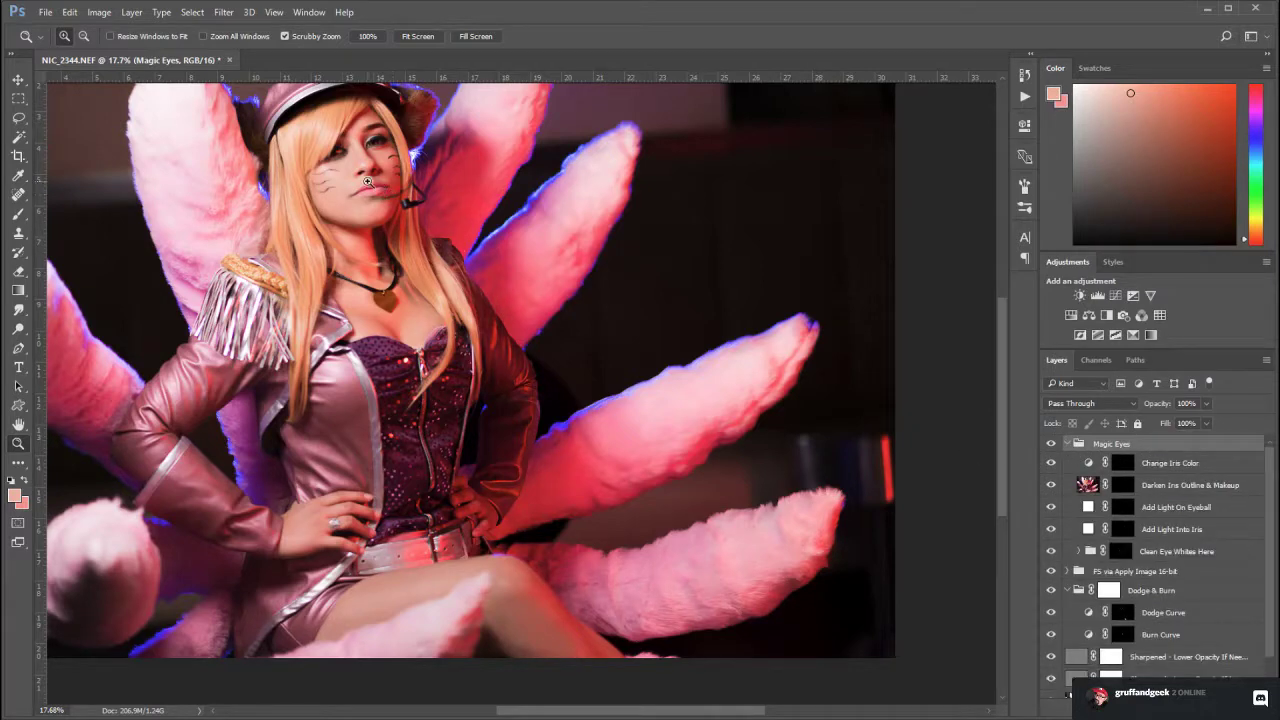
# Paint white over both eyeballs on the Add Light On Eyeball mask with the brush at 3% flow
pyautogui.moveTo(309, 153); pyautogui.dragTo(451, 249)
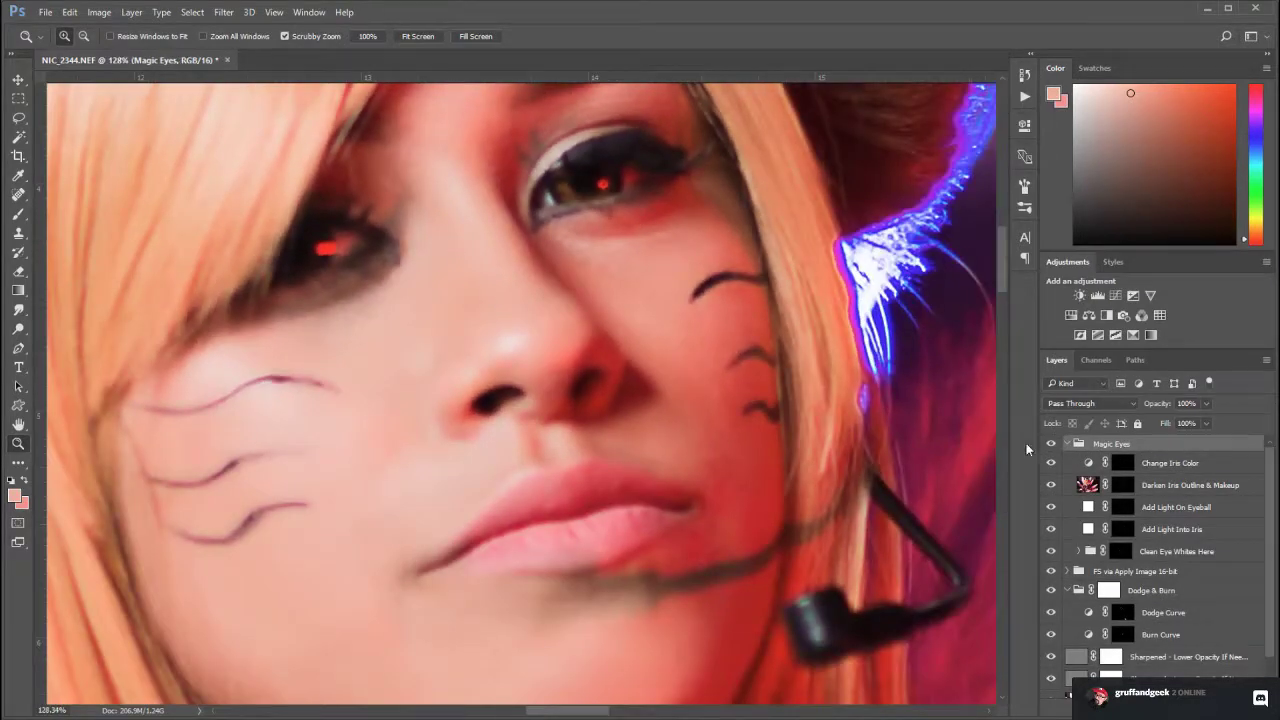
pyautogui.click(1183, 486)
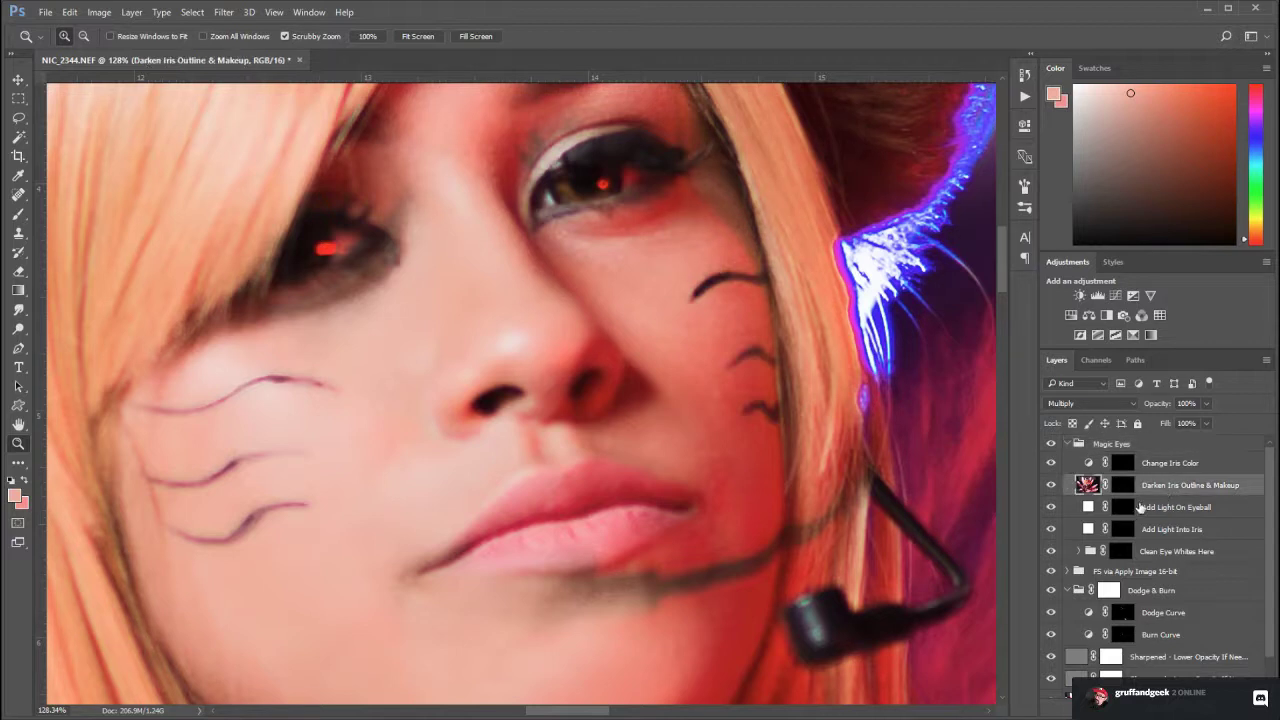
pyautogui.click(1123, 507)
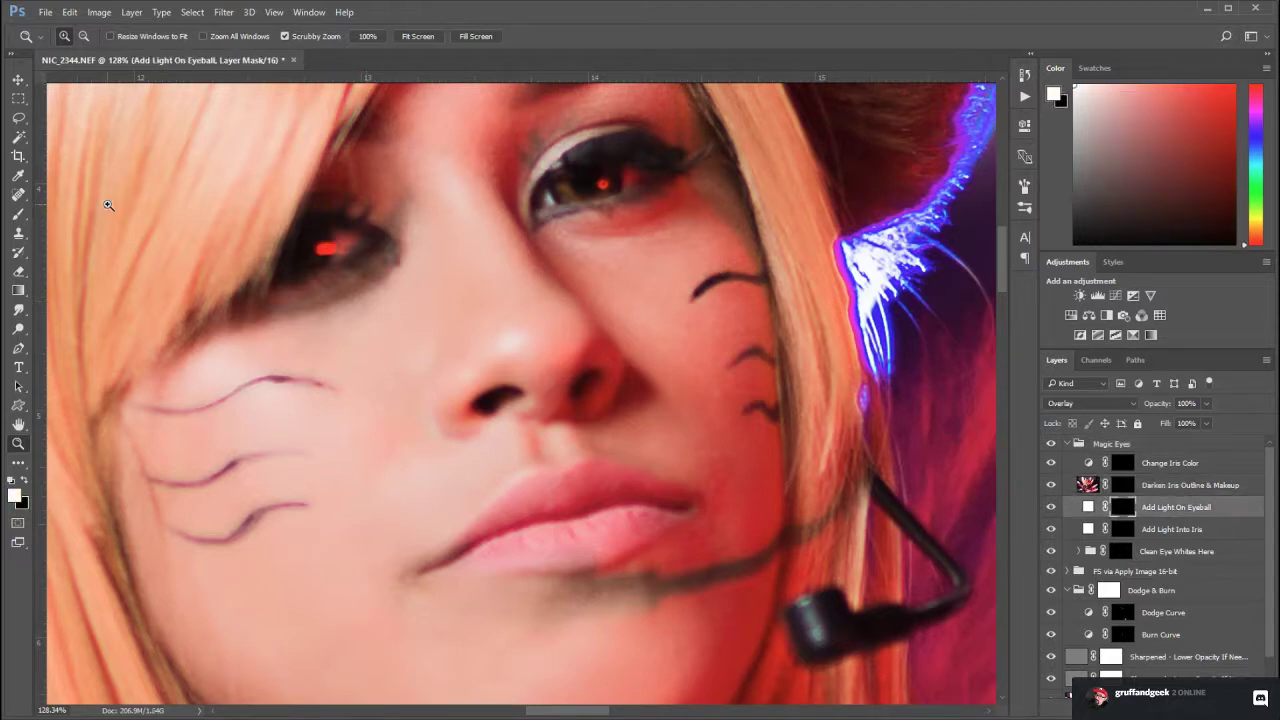
pyautogui.click(18, 218)
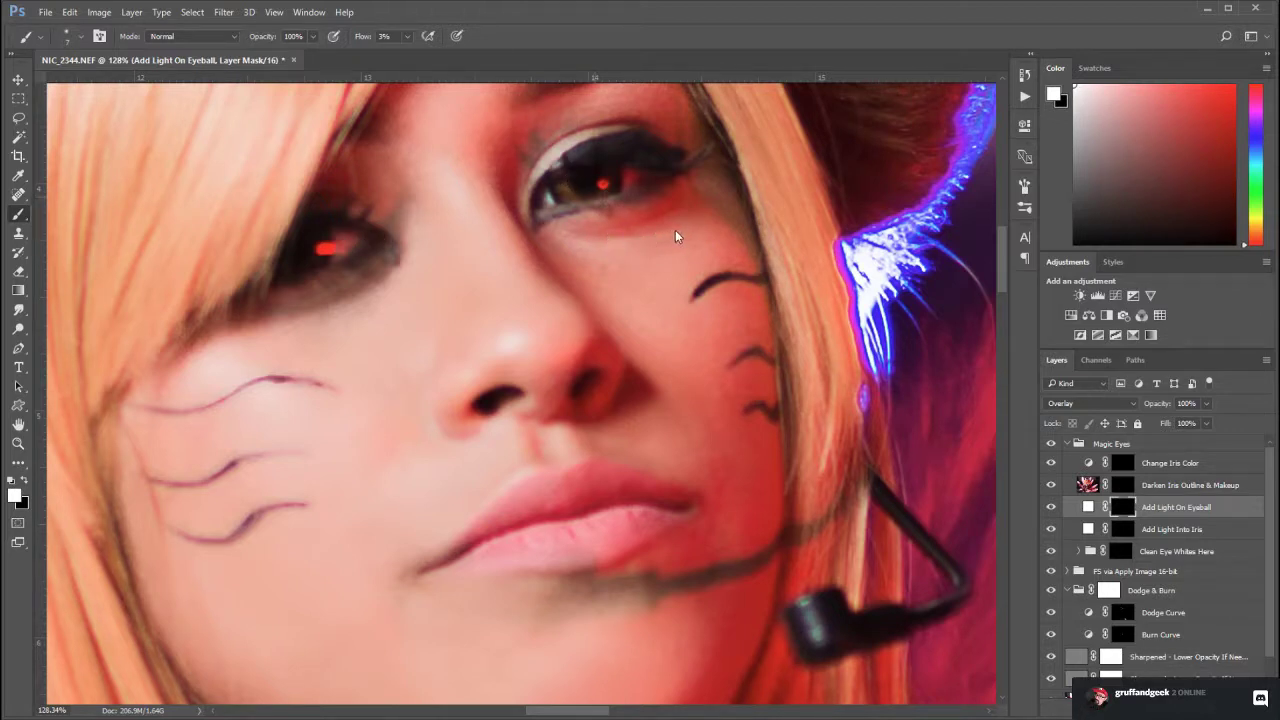
pyautogui.moveTo(352, 255); pyautogui.dragTo(324, 253)
pyautogui.moveTo(604, 196); pyautogui.dragTo(608, 188)
# Paint white over both irises on the Add Light Into Iris mask, and reselect the Add Light On Eyeball mask
pyautogui.click(1152, 527)
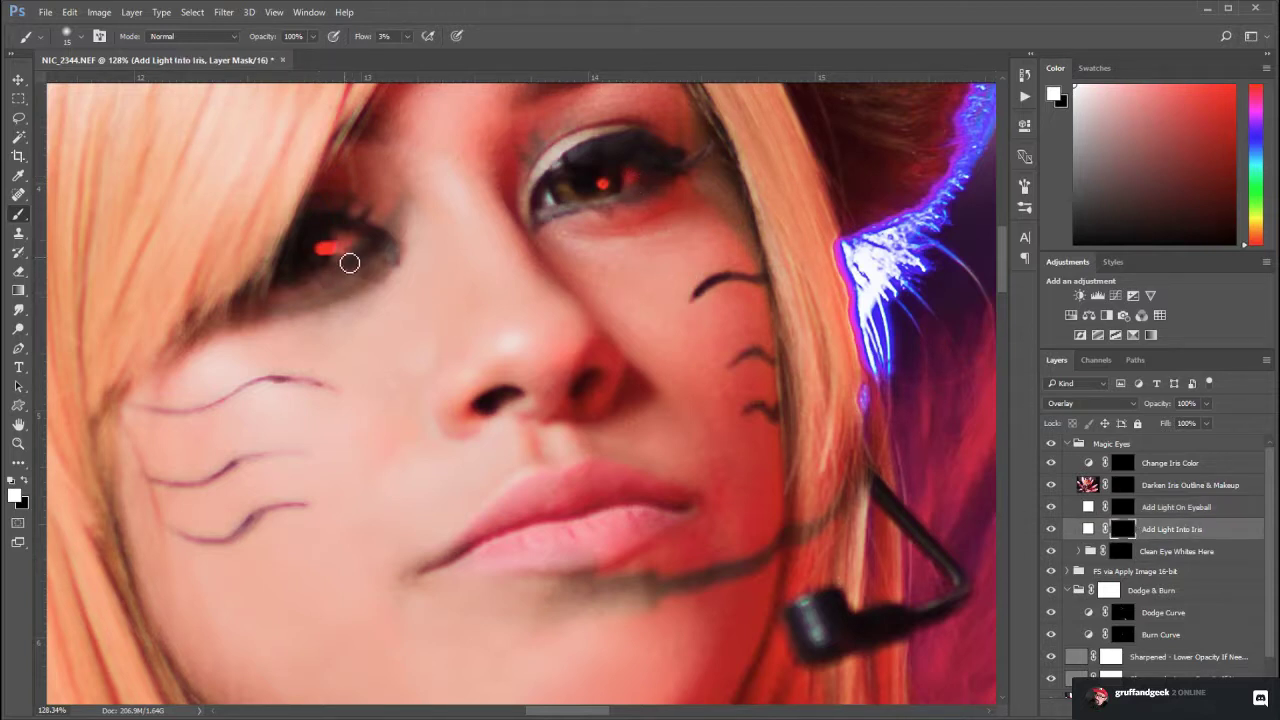
pyautogui.moveTo(330, 259)
pyautogui.mouseDown()
pyautogui.moveTo(323, 268)
pyautogui.moveTo(327, 244)
pyautogui.moveTo(306, 277)
pyautogui.mouseUp()
pyautogui.moveTo(586, 209)
pyautogui.mouseDown()
pyautogui.moveTo(571, 190)
pyautogui.moveTo(588, 204)
pyautogui.moveTo(611, 186)
pyautogui.moveTo(573, 203)
pyautogui.mouseUp()
pyautogui.click(1166, 548)
pyautogui.click(1176, 509)
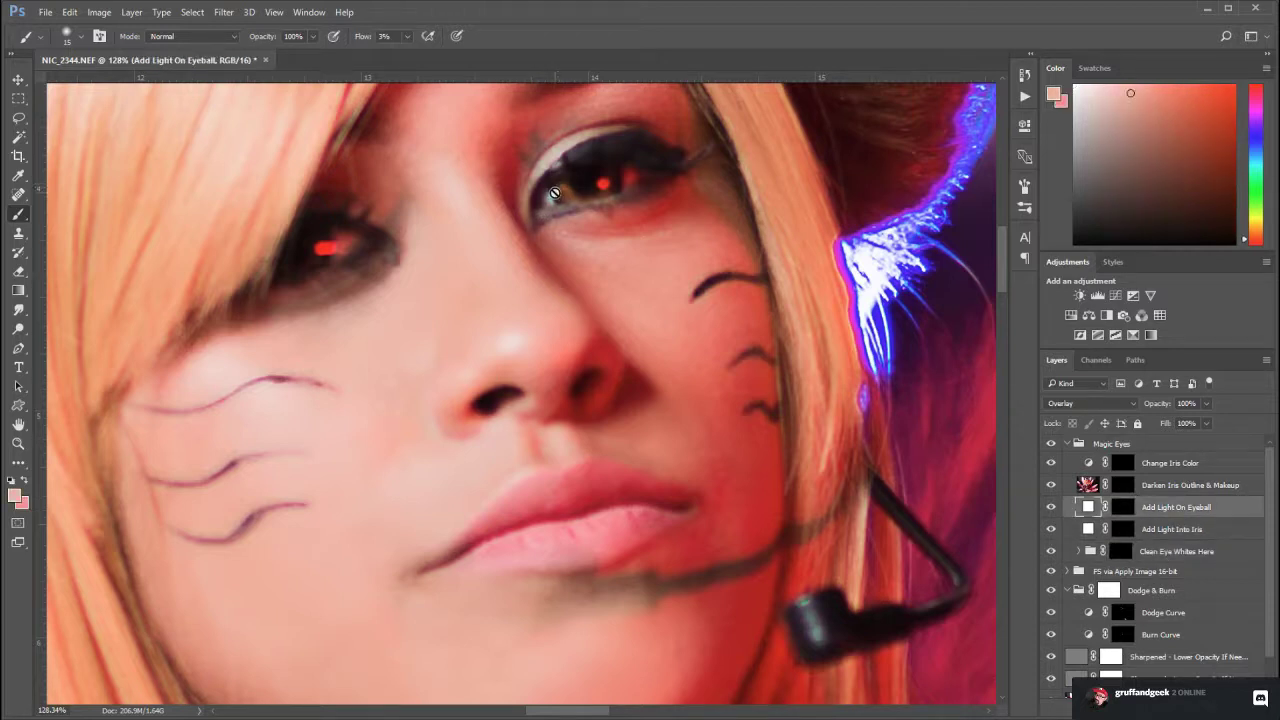
pyautogui.click(1122, 508)
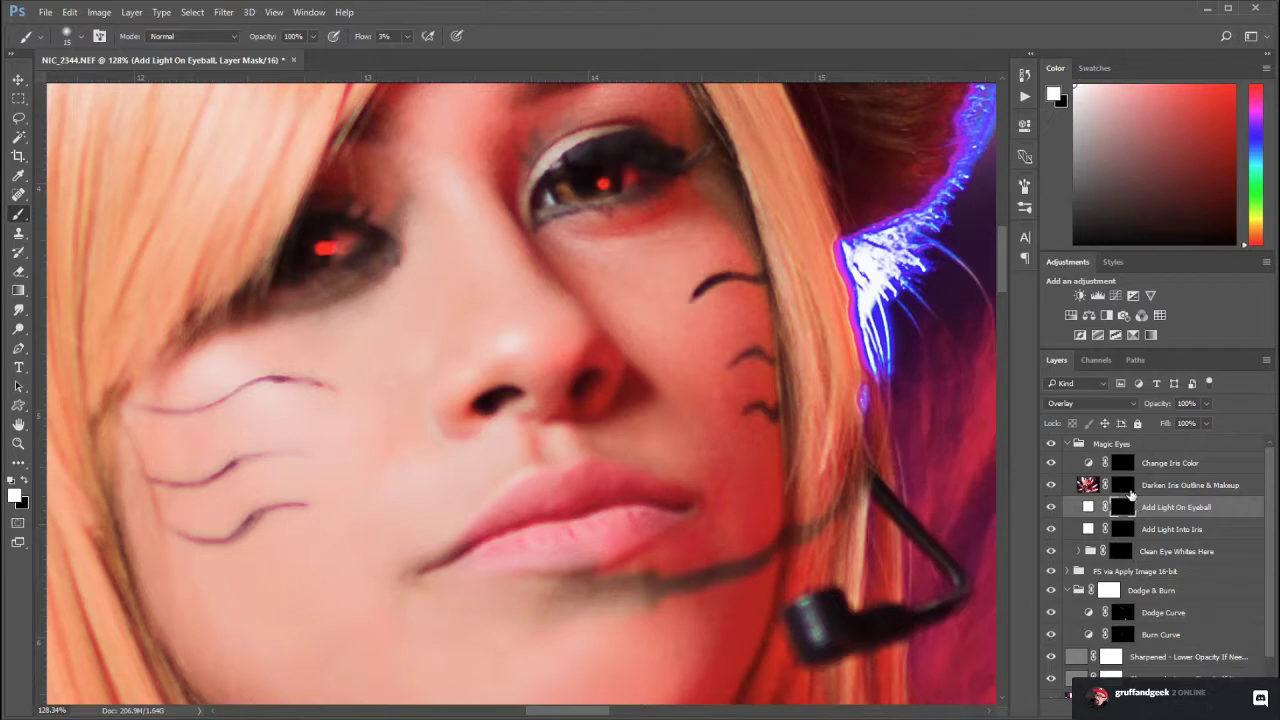
# Paint white around the irises, lash lines and eye makeup of both eyes on the Darken Iris Outline & Makeup mask
pyautogui.hotkey('alt', 'shift', 'm')
pyautogui.click(1124, 486)
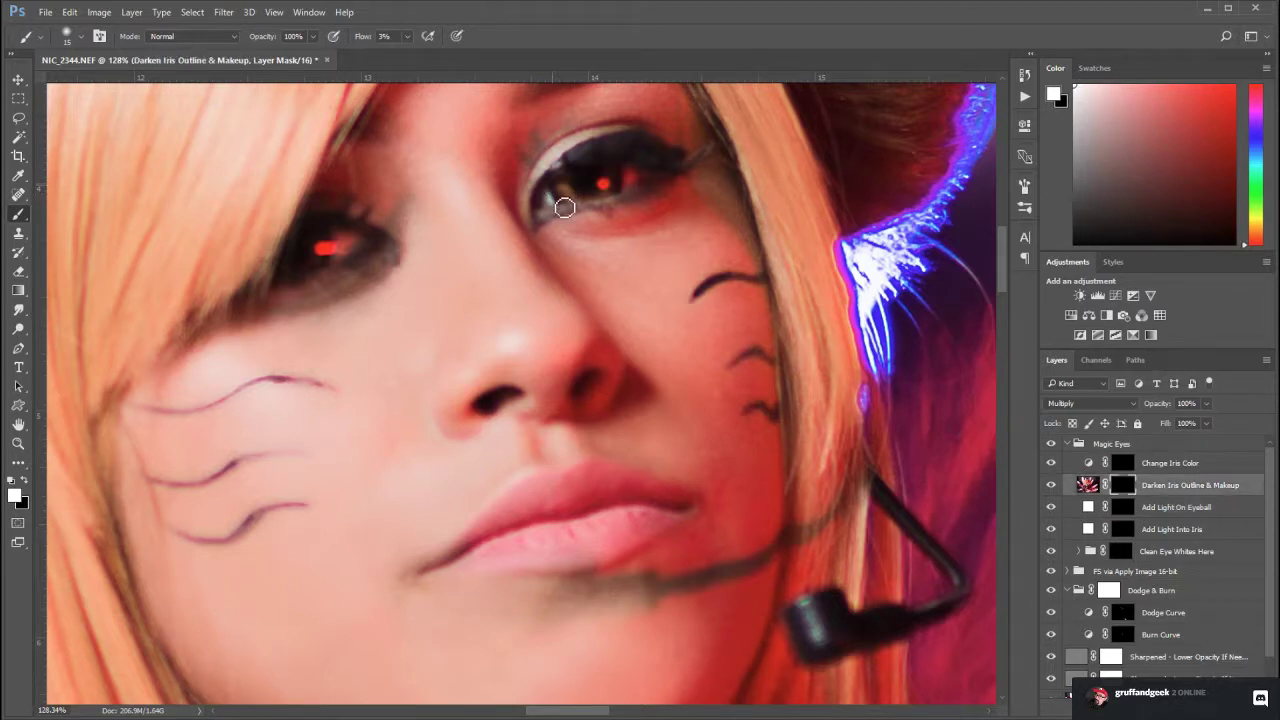
pyautogui.moveTo(595, 184)
pyautogui.mouseDown()
pyautogui.moveTo(588, 197)
pyautogui.moveTo(620, 177)
pyautogui.mouseUp()
pyautogui.moveTo(375, 258)
pyautogui.mouseDown()
pyautogui.moveTo(338, 255)
pyautogui.moveTo(333, 233)
pyautogui.moveTo(328, 270)
pyautogui.moveTo(393, 241)
pyautogui.moveTo(326, 226)
pyautogui.moveTo(369, 234)
pyautogui.moveTo(357, 202)
pyautogui.moveTo(359, 226)
pyautogui.moveTo(390, 250)
pyautogui.moveTo(350, 276)
pyautogui.moveTo(390, 260)
pyautogui.mouseUp()
pyautogui.moveTo(562, 213)
pyautogui.mouseDown()
pyautogui.moveTo(570, 219)
pyautogui.moveTo(542, 212)
pyautogui.moveTo(564, 168)
pyautogui.moveTo(542, 195)
pyautogui.moveTo(631, 140)
pyautogui.moveTo(573, 167)
pyautogui.moveTo(645, 146)
pyautogui.moveTo(697, 173)
pyautogui.moveTo(635, 209)
pyautogui.moveTo(624, 210)
pyautogui.moveTo(630, 199)
pyautogui.moveTo(542, 221)
pyautogui.moveTo(557, 225)
pyautogui.moveTo(665, 189)
pyautogui.moveTo(625, 186)
pyautogui.moveTo(566, 212)
pyautogui.moveTo(556, 194)
pyautogui.moveTo(569, 208)
pyautogui.moveTo(572, 181)
pyautogui.moveTo(601, 189)
pyautogui.moveTo(586, 180)
pyautogui.moveTo(545, 200)
pyautogui.moveTo(568, 180)
pyautogui.moveTo(564, 156)
pyautogui.moveTo(563, 189)
pyautogui.mouseUp()
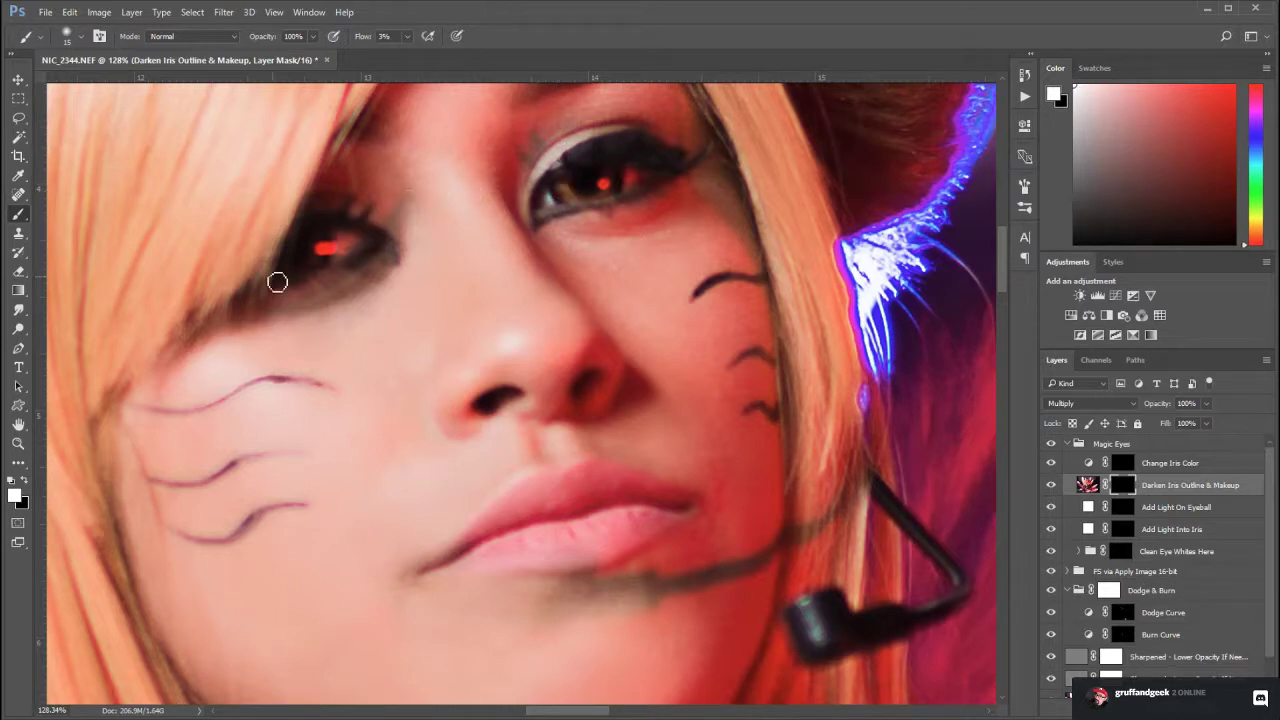
pyautogui.moveTo(369, 226)
pyautogui.mouseDown()
pyautogui.moveTo(340, 219)
pyautogui.moveTo(370, 231)
pyautogui.moveTo(378, 261)
pyautogui.mouseUp()
# Return to the Correcting Tones layer and cover the red skin under the fully exposed eye with a sampled skin tone
pyautogui.click(18, 443)
pyautogui.moveTo(428, 389); pyautogui.dragTo(477, 357)
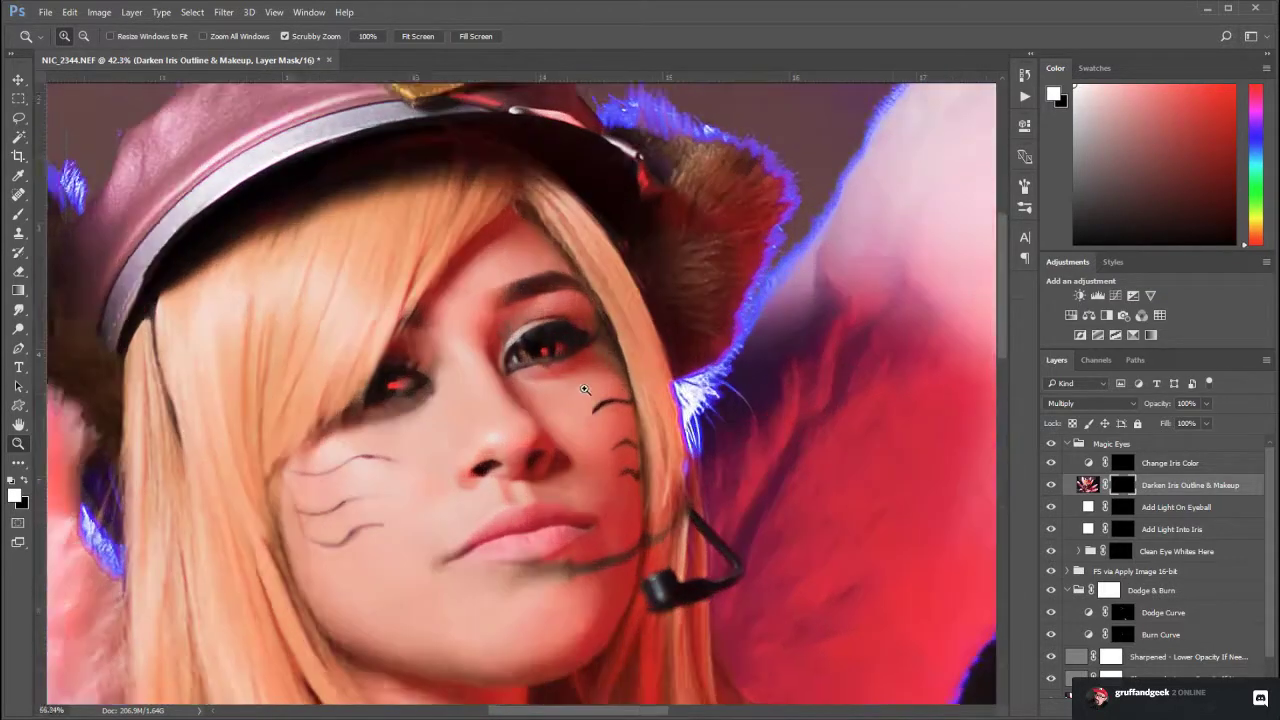
pyautogui.moveTo(552, 377); pyautogui.dragTo(576, 386)
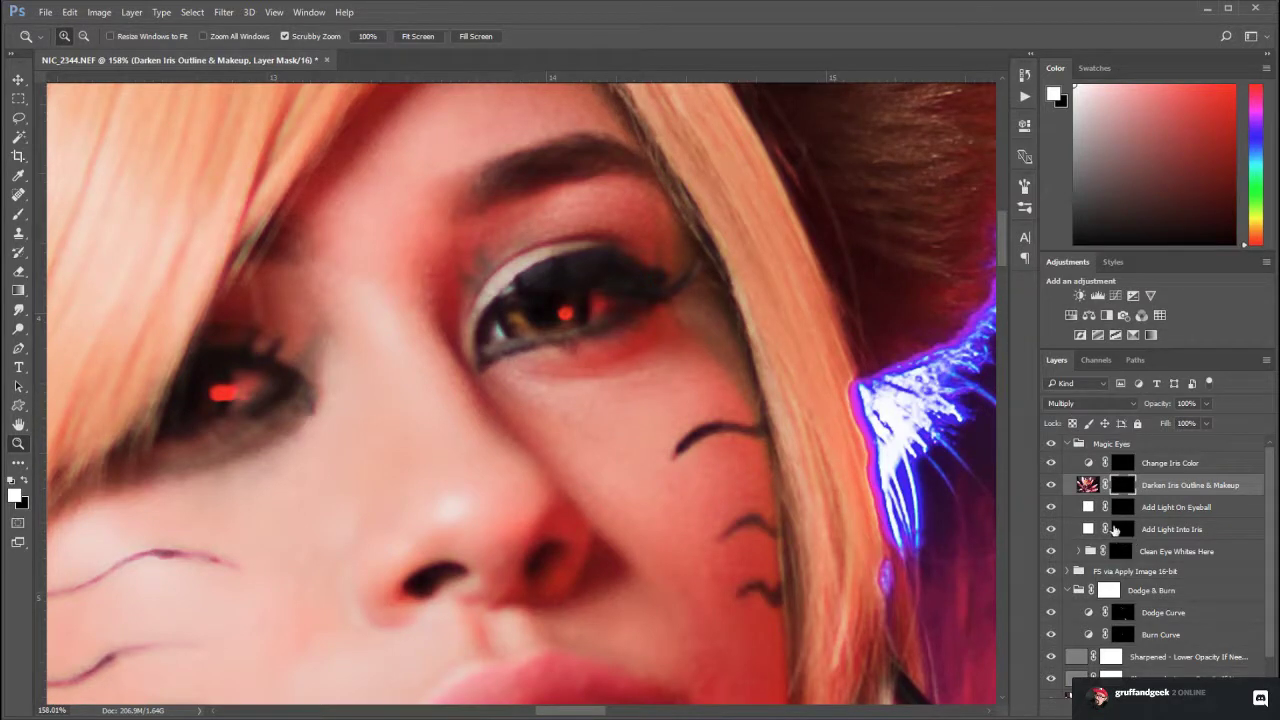
pyautogui.click(1066, 443)
pyautogui.click(1067, 443)
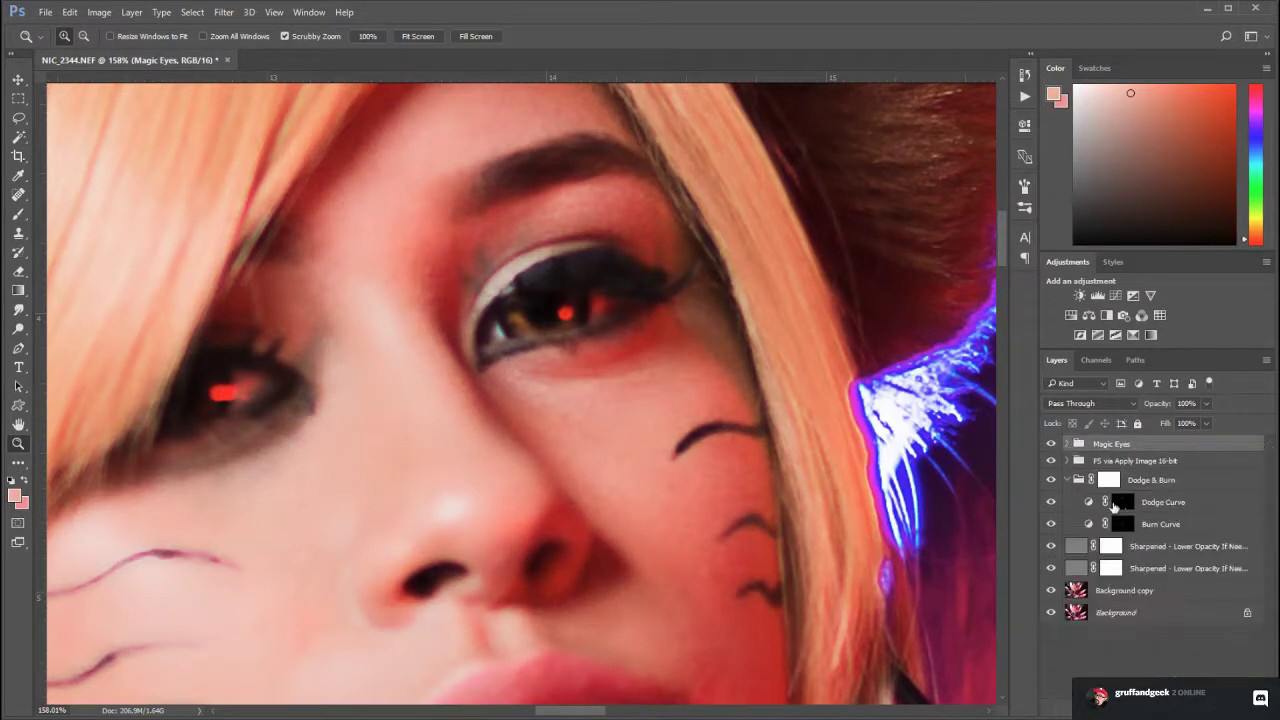
pyautogui.click(1067, 461)
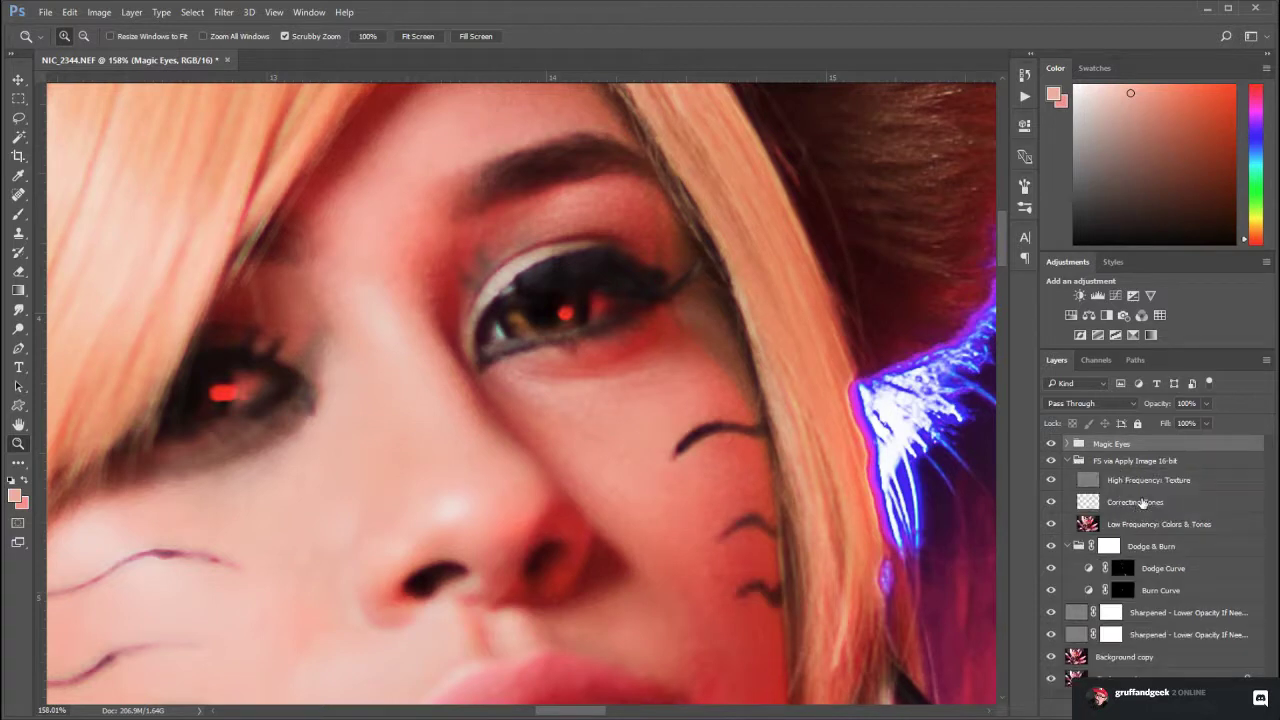
pyautogui.click(1135, 502)
pyautogui.click(18, 214)
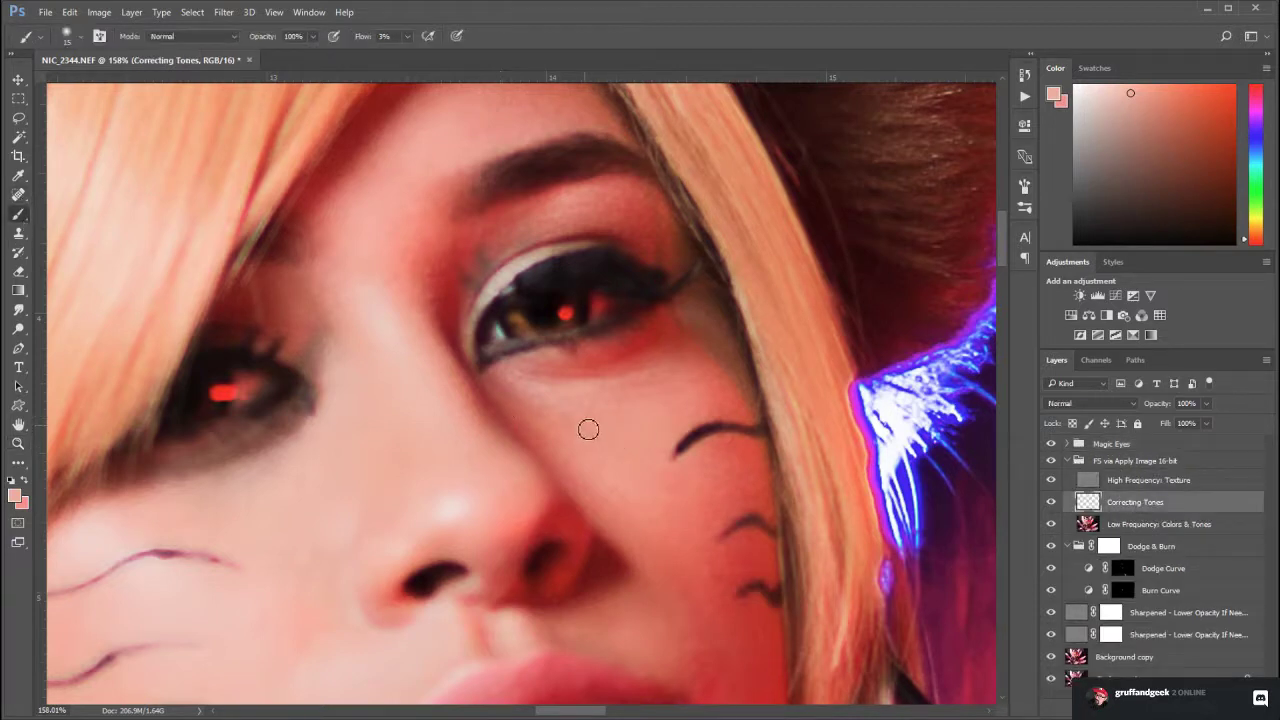
pyautogui.keyDown('alt'); pyautogui.click(569, 399); pyautogui.keyUp('alt')
pyautogui.moveTo(627, 341)
pyautogui.mouseDown()
pyautogui.moveTo(554, 374)
pyautogui.moveTo(575, 347)
pyautogui.moveTo(653, 336)
pyautogui.moveTo(659, 312)
pyautogui.moveTo(553, 372)
pyautogui.mouseUp()
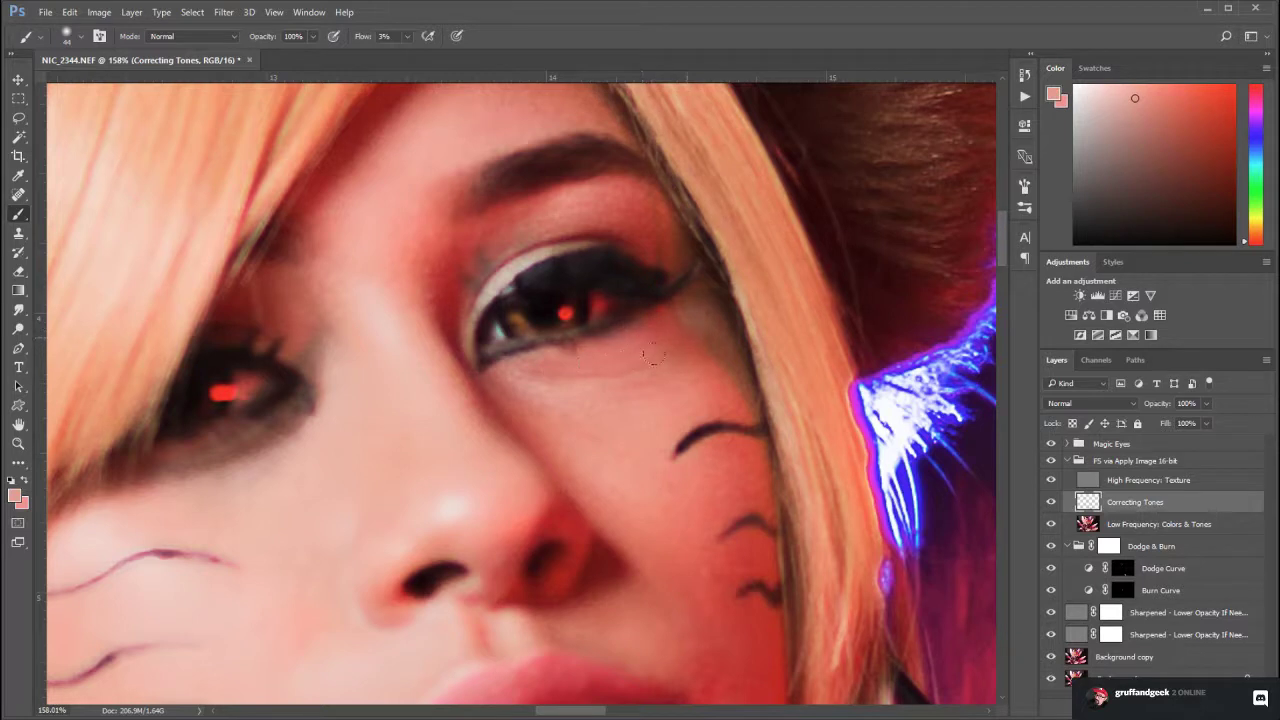
# Soften the dark skin under and beside the eye next to the fringe with sampled tones on Correcting Tones
pyautogui.keyDown('alt'); pyautogui.click(162, 496); pyautogui.keyUp('alt')
pyautogui.moveTo(228, 448)
pyautogui.mouseDown()
pyautogui.moveTo(187, 465)
pyautogui.moveTo(267, 428)
pyautogui.moveTo(283, 390)
pyautogui.moveTo(253, 433)
pyautogui.moveTo(196, 436)
pyautogui.moveTo(339, 442)
pyautogui.mouseUp()
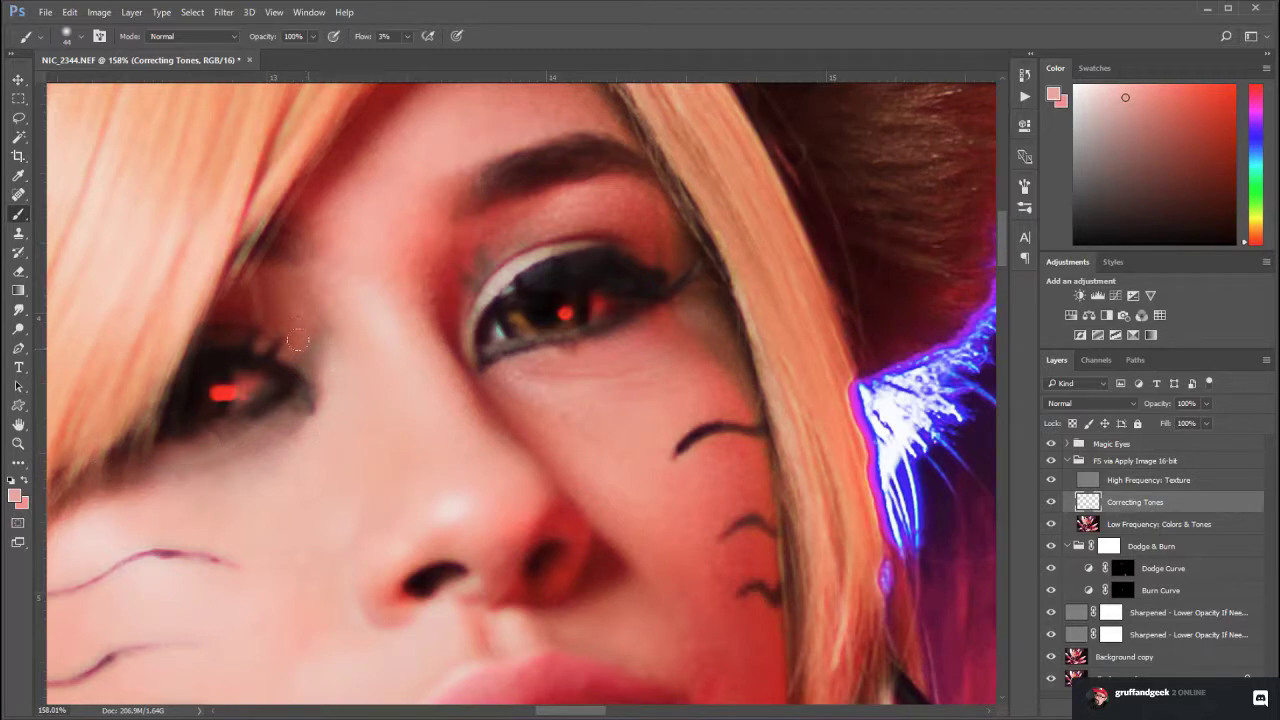
pyautogui.keyDown('alt'); pyautogui.click(309, 308); pyautogui.keyUp('alt')
pyautogui.moveTo(585, 437); pyautogui.dragTo(658, 454)
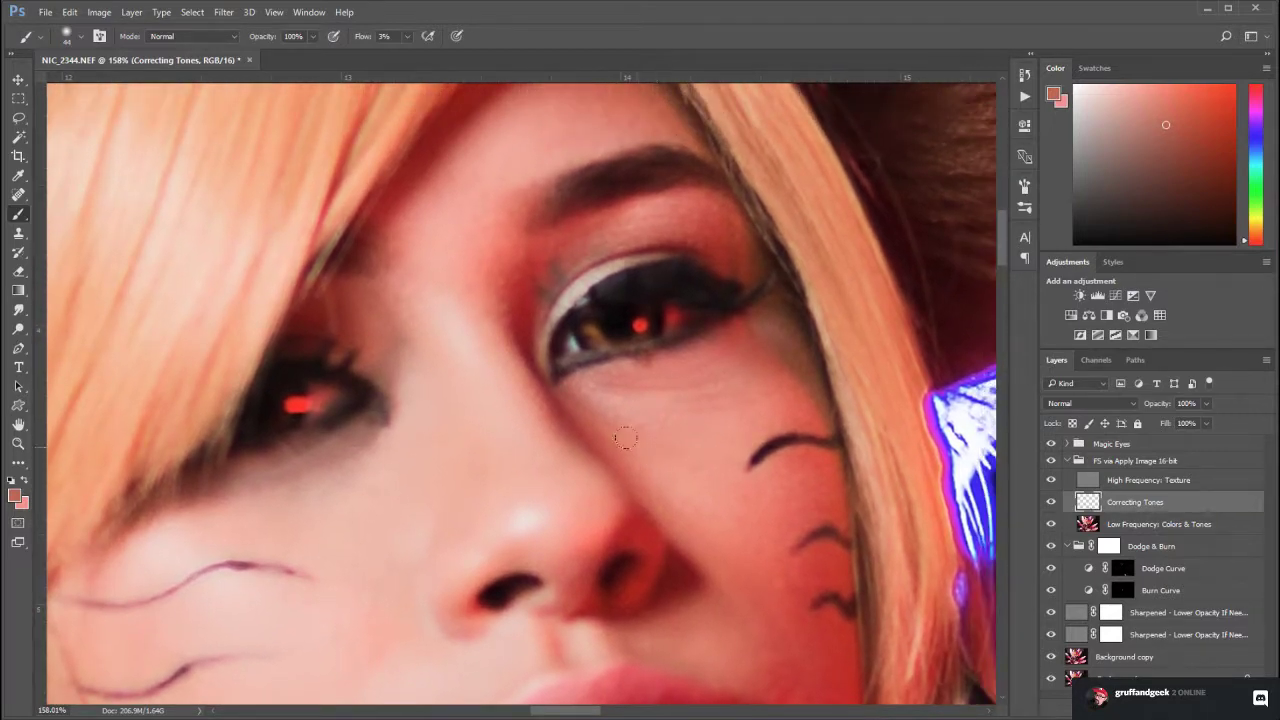
# Darken the lips and the whisker marks on both cheeks by painting white on the Darken Iris Outline & Makeup mask
pyautogui.click(18, 443)
pyautogui.moveTo(534, 465); pyautogui.dragTo(461, 444)
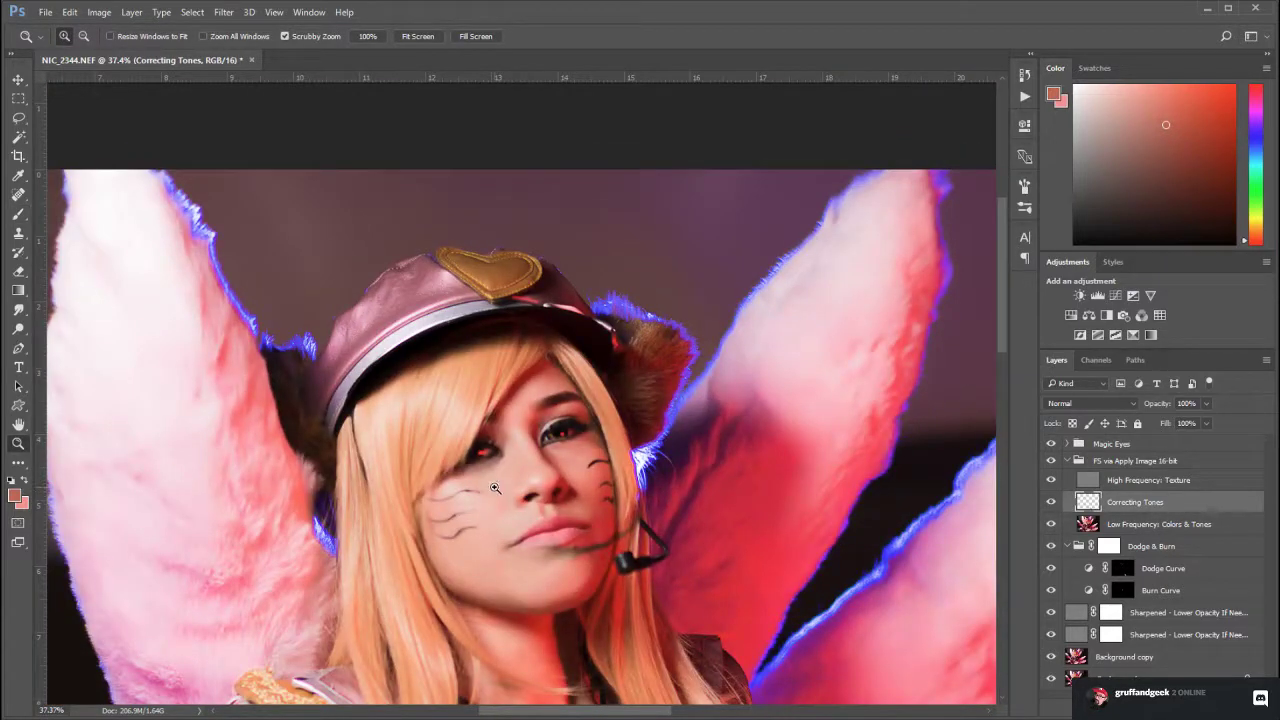
pyautogui.moveTo(479, 514); pyautogui.dragTo(606, 559)
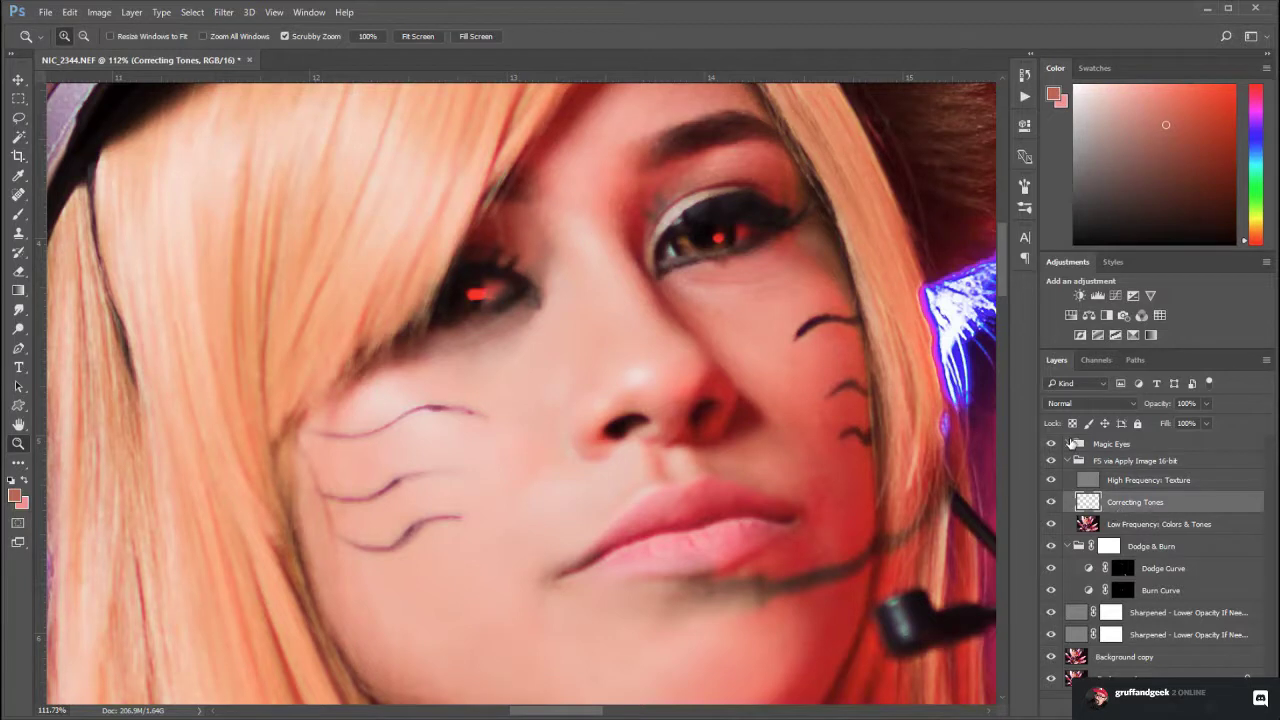
pyautogui.click(1076, 444)
pyautogui.click(1067, 443)
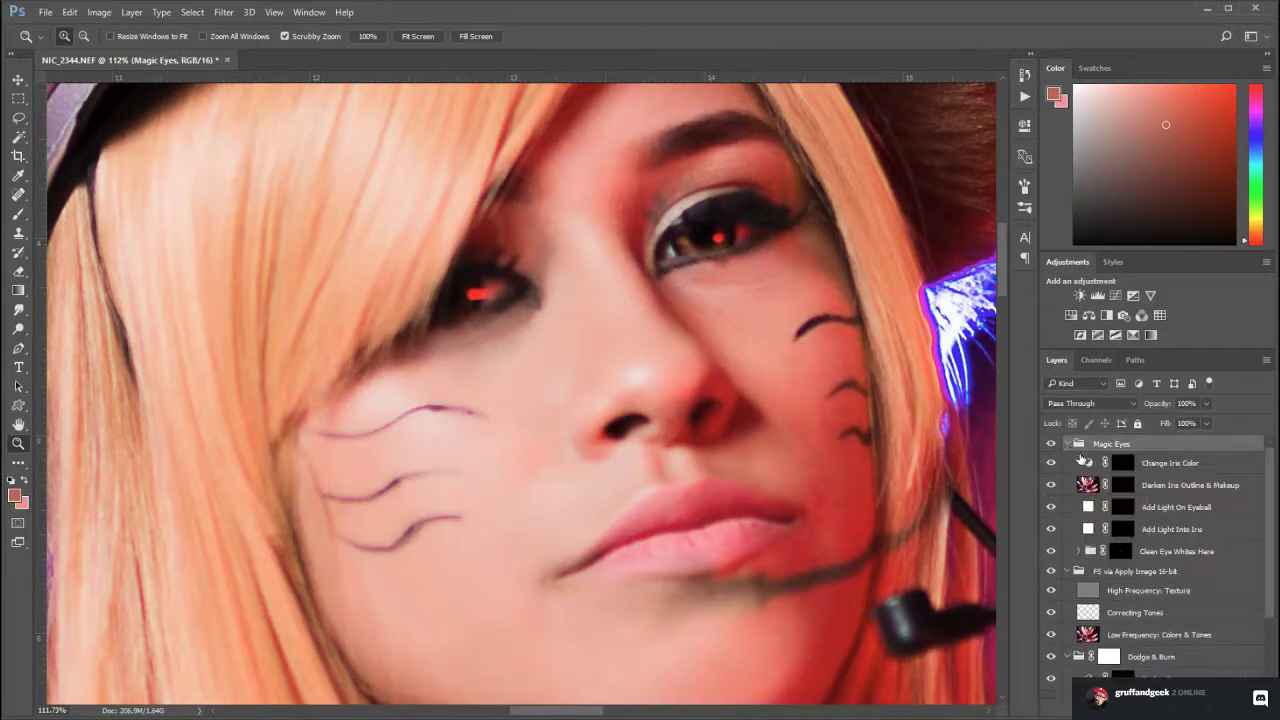
pyautogui.click(1150, 491)
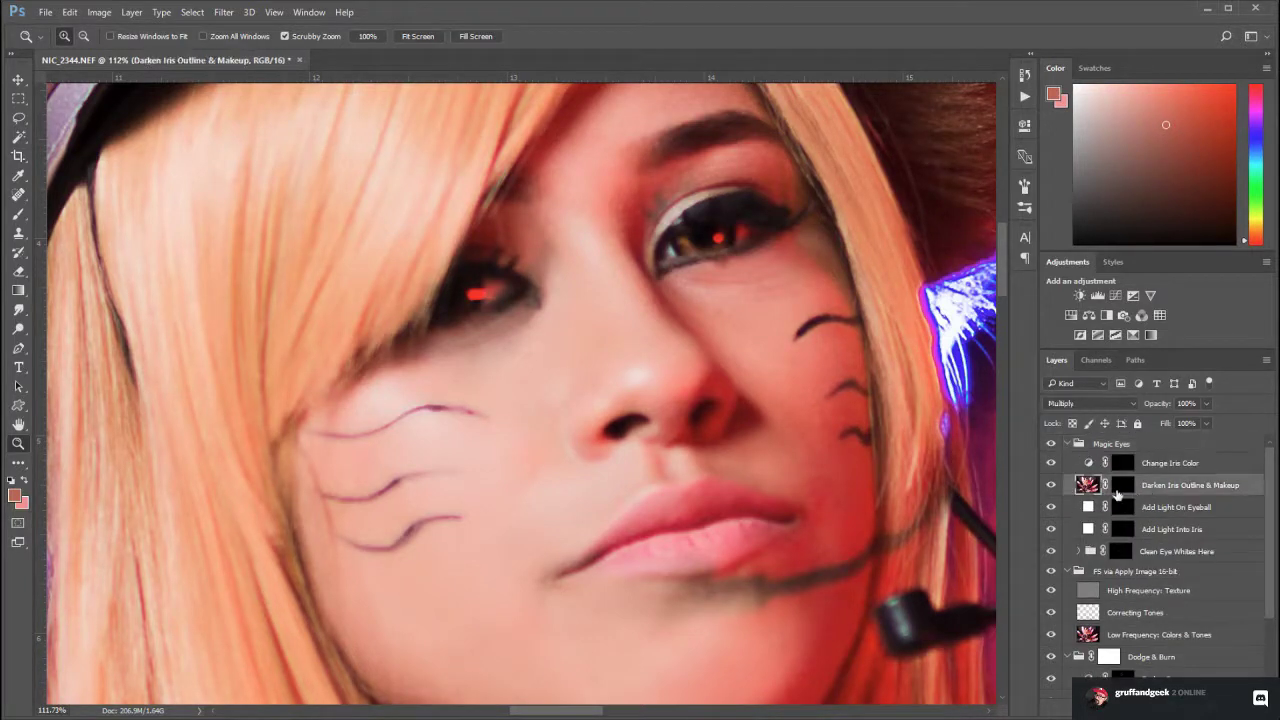
pyautogui.click(18, 214)
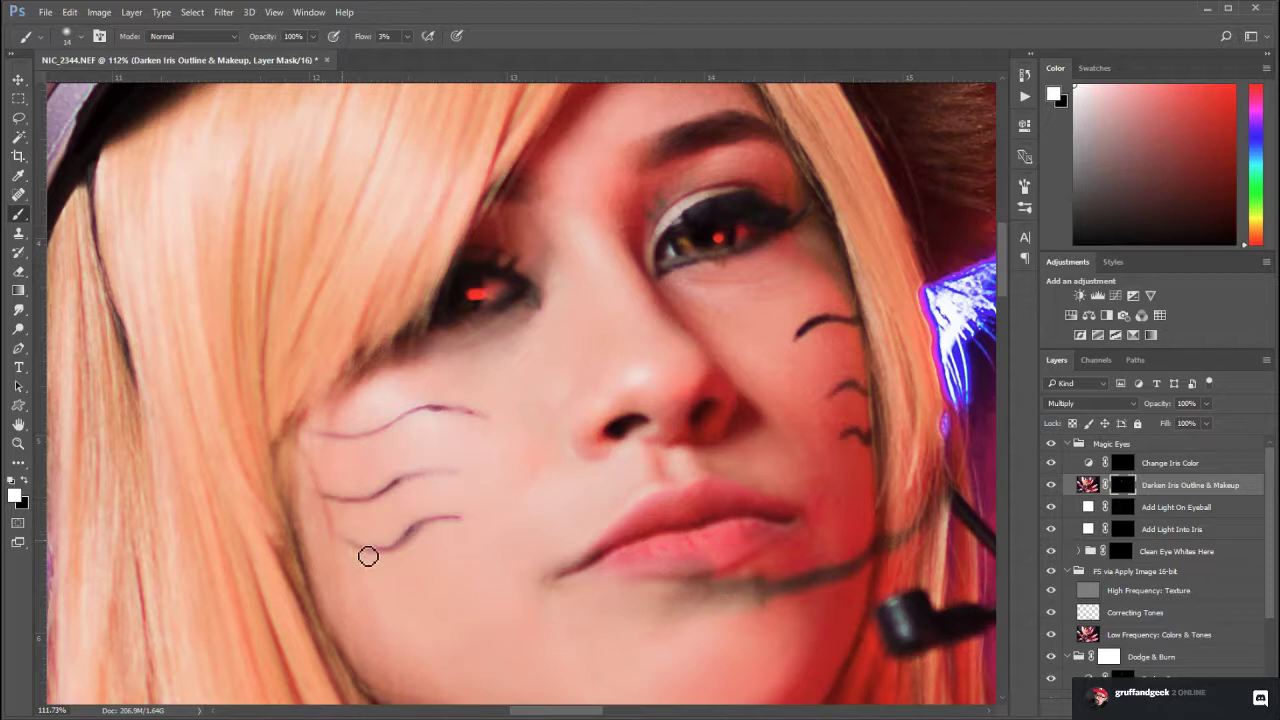
pyautogui.moveTo(409, 547)
pyautogui.mouseDown()
pyautogui.moveTo(449, 520)
pyautogui.moveTo(400, 548)
pyautogui.moveTo(351, 547)
pyautogui.mouseUp()
pyautogui.moveTo(431, 417)
pyautogui.mouseDown()
pyautogui.moveTo(483, 421)
pyautogui.moveTo(417, 414)
pyautogui.moveTo(347, 443)
pyautogui.moveTo(317, 440)
pyautogui.mouseUp()
pyautogui.moveTo(848, 328)
pyautogui.mouseDown()
pyautogui.moveTo(803, 346)
pyautogui.moveTo(872, 320)
pyautogui.mouseUp()
pyautogui.moveTo(861, 391)
pyautogui.mouseDown()
pyautogui.moveTo(837, 400)
pyautogui.moveTo(877, 397)
pyautogui.moveTo(846, 380)
pyautogui.moveTo(851, 449)
pyautogui.moveTo(860, 434)
pyautogui.moveTo(880, 440)
pyautogui.moveTo(846, 443)
pyautogui.moveTo(874, 443)
pyautogui.mouseUp()
pyautogui.moveTo(462, 528)
pyautogui.mouseDown()
pyautogui.moveTo(411, 551)
pyautogui.moveTo(465, 523)
pyautogui.moveTo(390, 556)
pyautogui.moveTo(354, 552)
pyautogui.moveTo(336, 504)
pyautogui.moveTo(457, 481)
pyautogui.moveTo(476, 421)
pyautogui.moveTo(453, 413)
pyautogui.moveTo(402, 424)
pyautogui.moveTo(329, 487)
pyautogui.mouseUp()
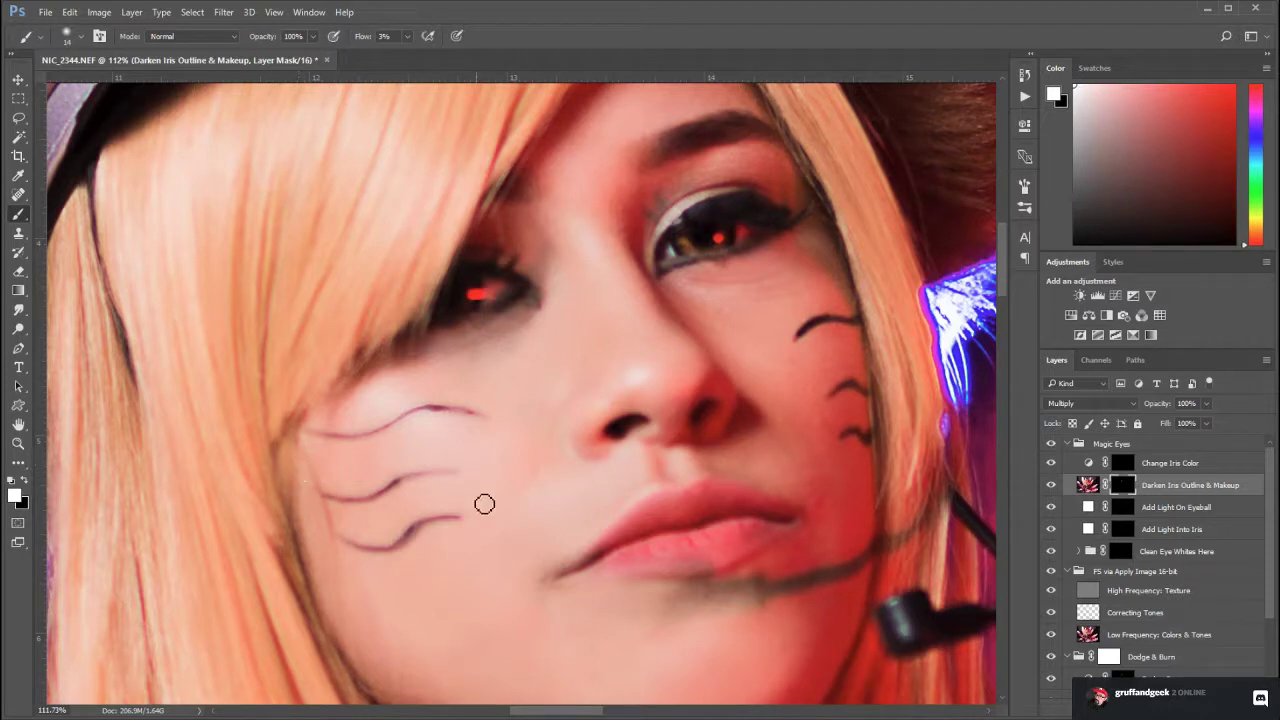
# Examine the retouched face, then the whole portrait, to judge the darkened eyes, lips and whisker marks
pyautogui.press('space')
pyautogui.moveTo(726, 420)
pyautogui.mouseDown()
pyautogui.moveTo(700, 403)
pyautogui.moveTo(728, 460)
pyautogui.moveTo(651, 463)
pyautogui.moveTo(590, 425)
pyautogui.mouseUp()
pyautogui.click(16, 446)
pyautogui.press('space')
pyautogui.moveTo(778, 477); pyautogui.dragTo(649, 338)
pyautogui.moveTo(698, 502); pyautogui.dragTo(655, 469)
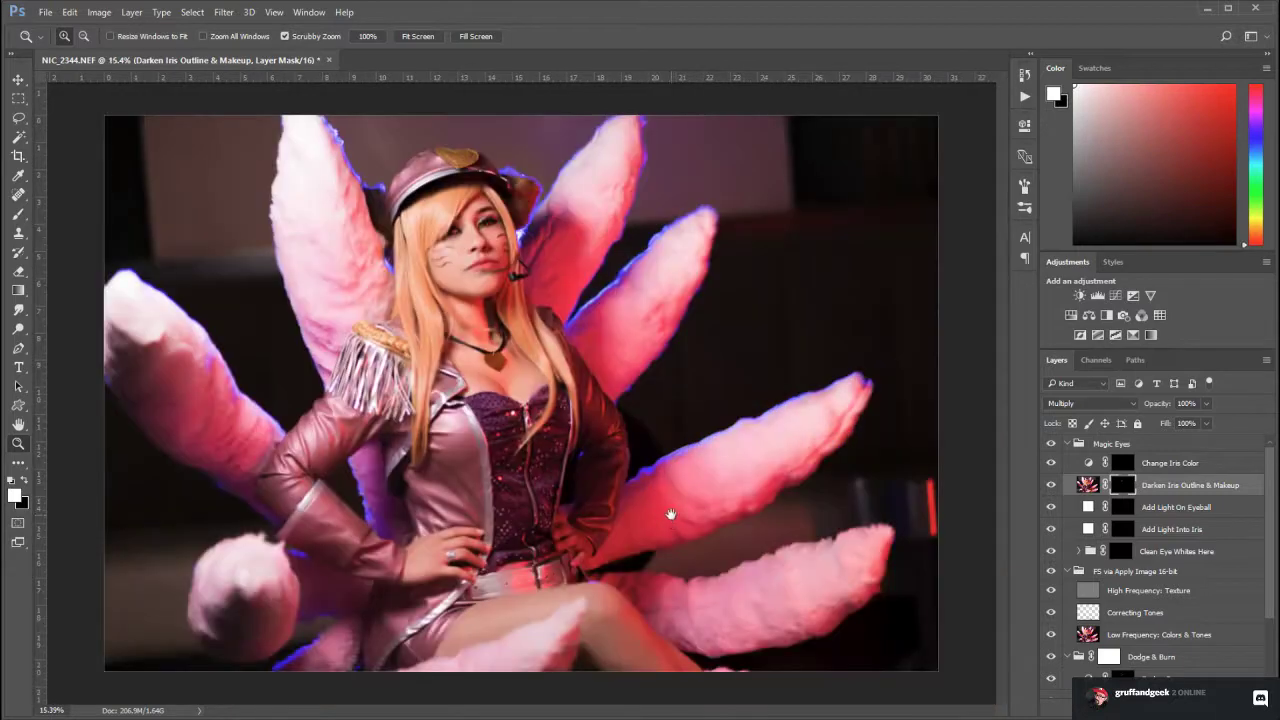
# Collapse the Magic Eyes group and add a Hue/Saturation adjustment above it, masked by an inverted luminosity selection
pyautogui.click(1067, 444)
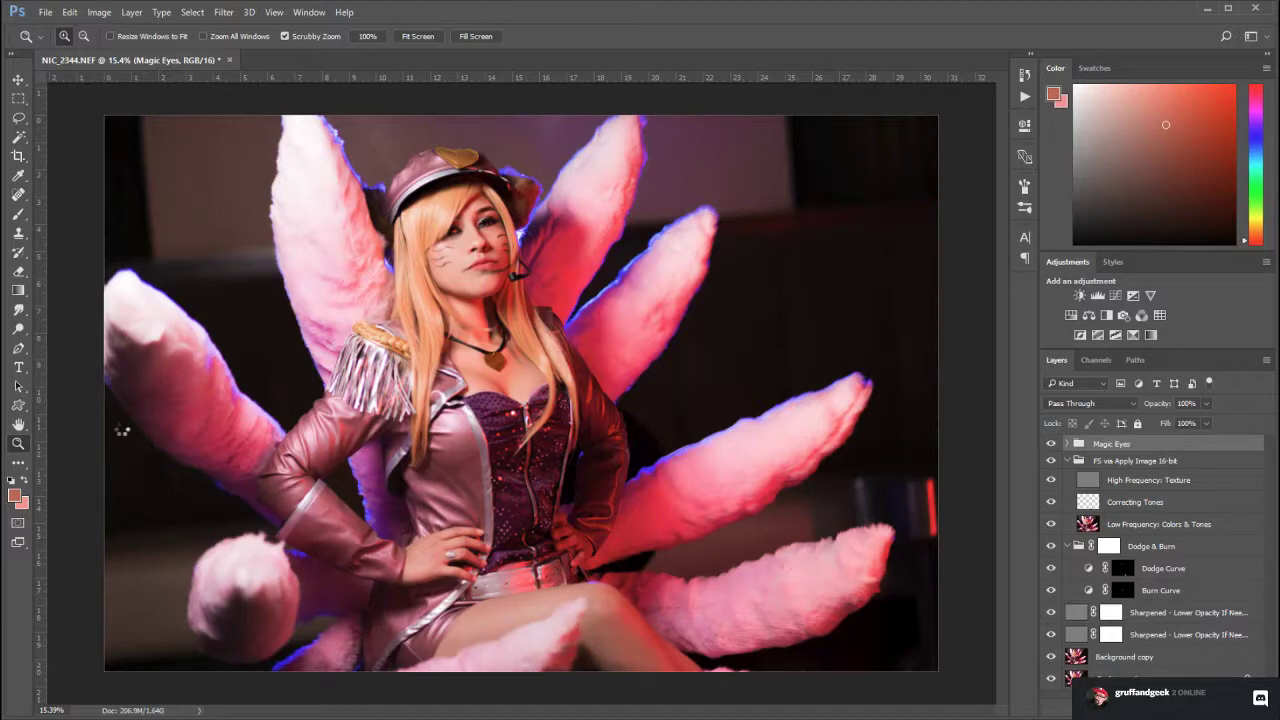
pyautogui.hotkey('ctrl', 'alt', '2')
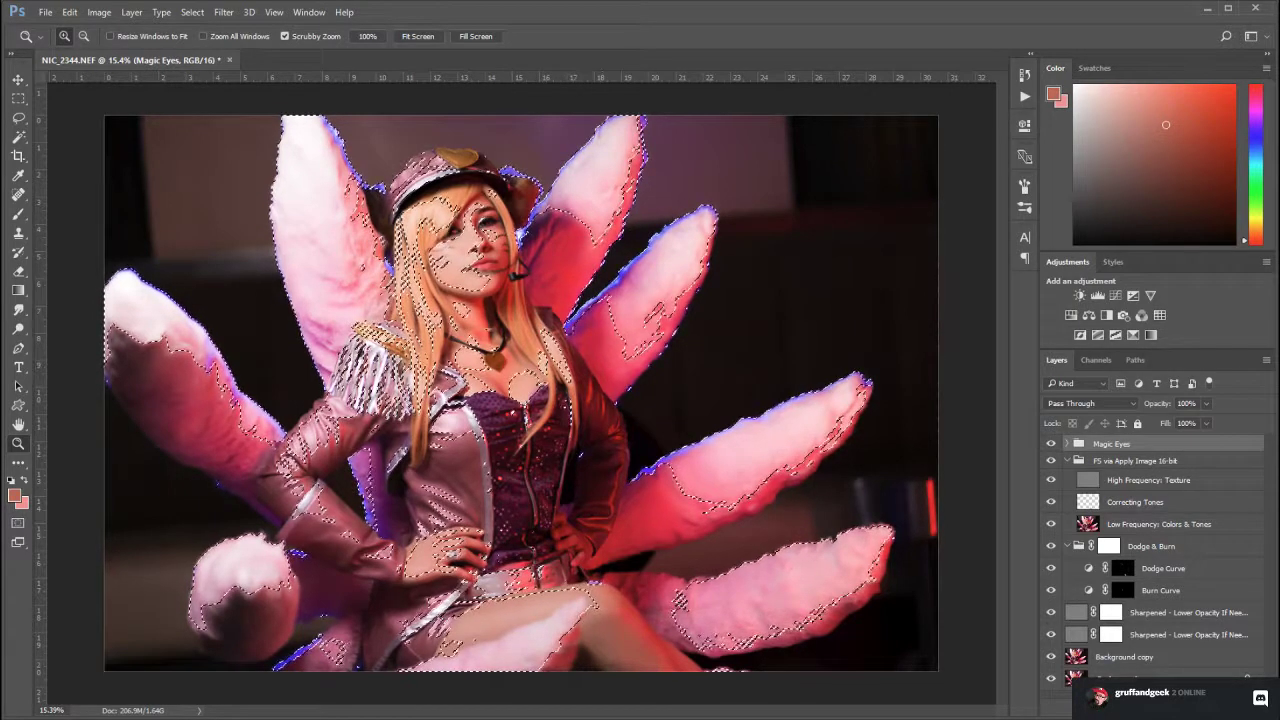
pyautogui.hotkey('ctrl', 'shift', 'i')
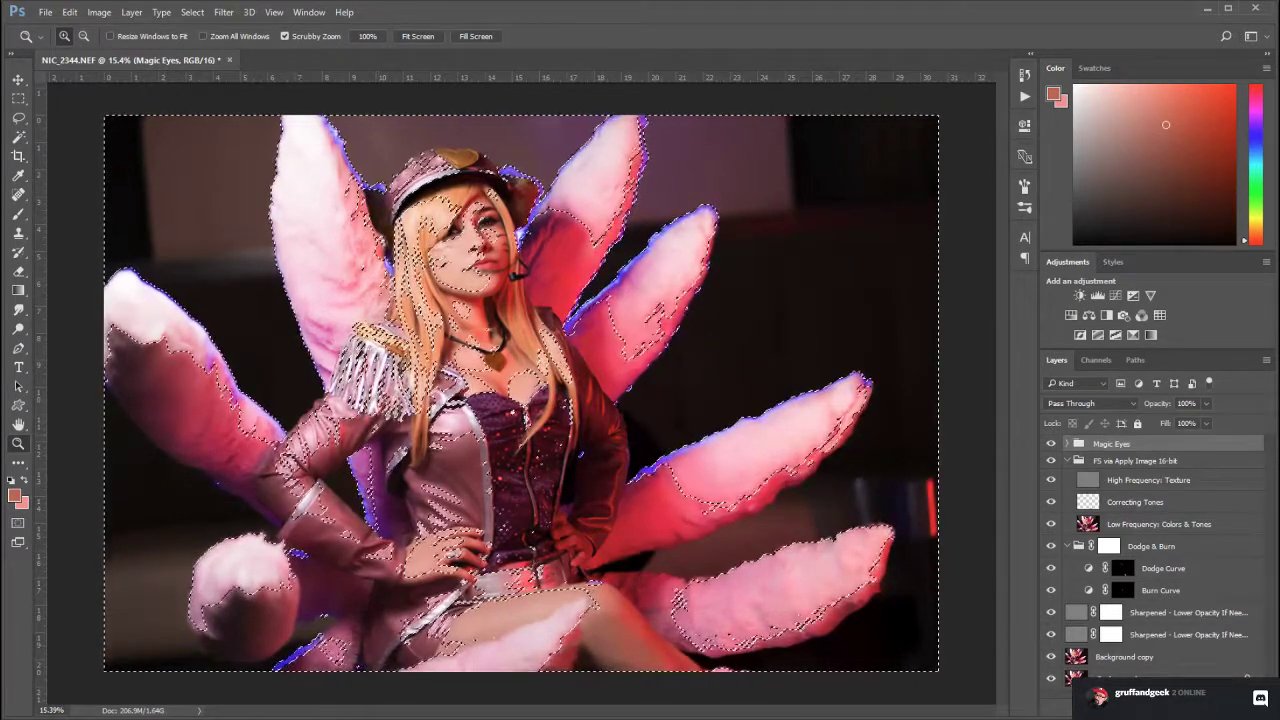
pyautogui.hotkey('ctrl', 'u')
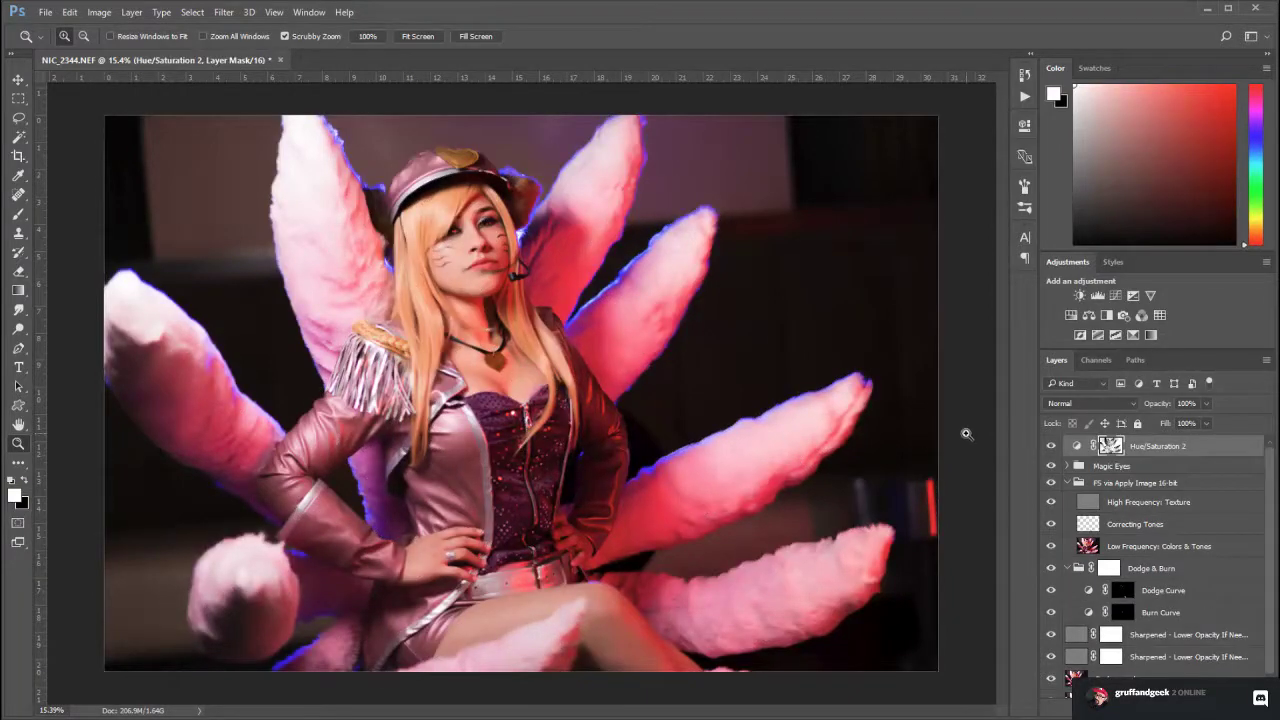
# Tint the dark areas a saturated deep blue-violet by adjusting the new Hue/Saturation 2 layer
pyautogui.click(1076, 446)
pyautogui.click(878, 287)
pyautogui.click(929, 221)
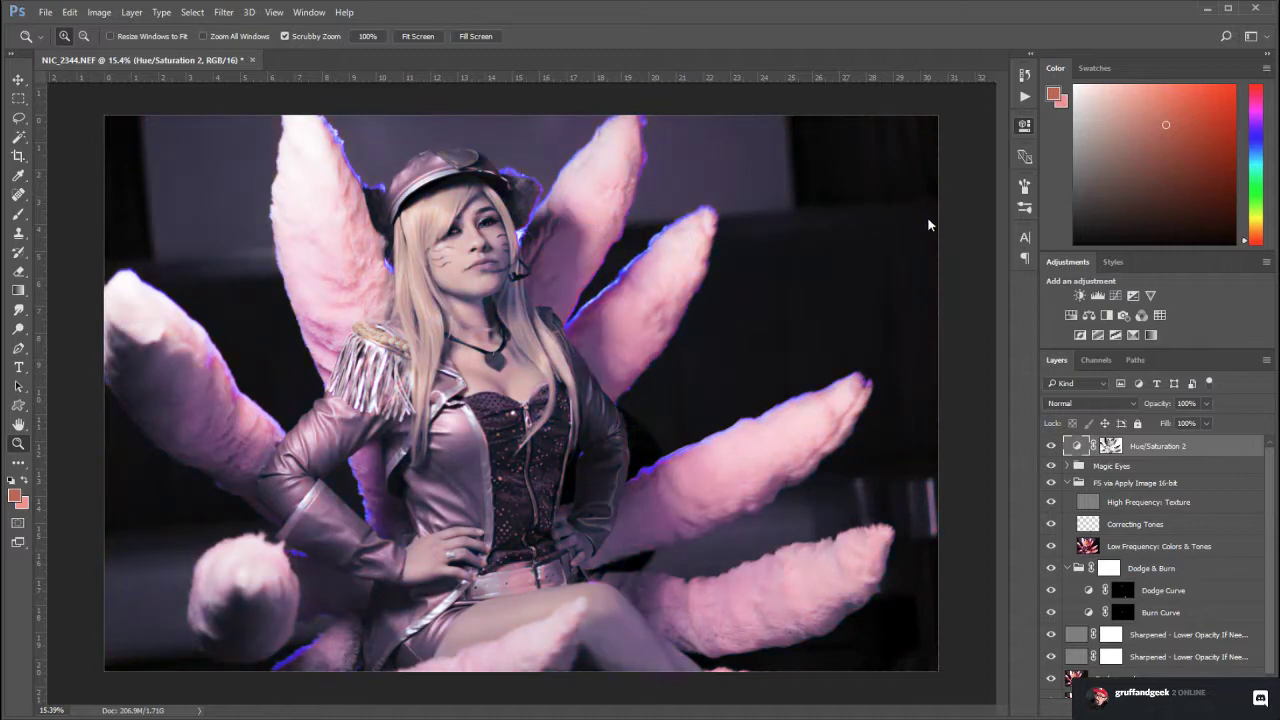
pyautogui.moveTo(892, 256); pyautogui.dragTo(950, 254)
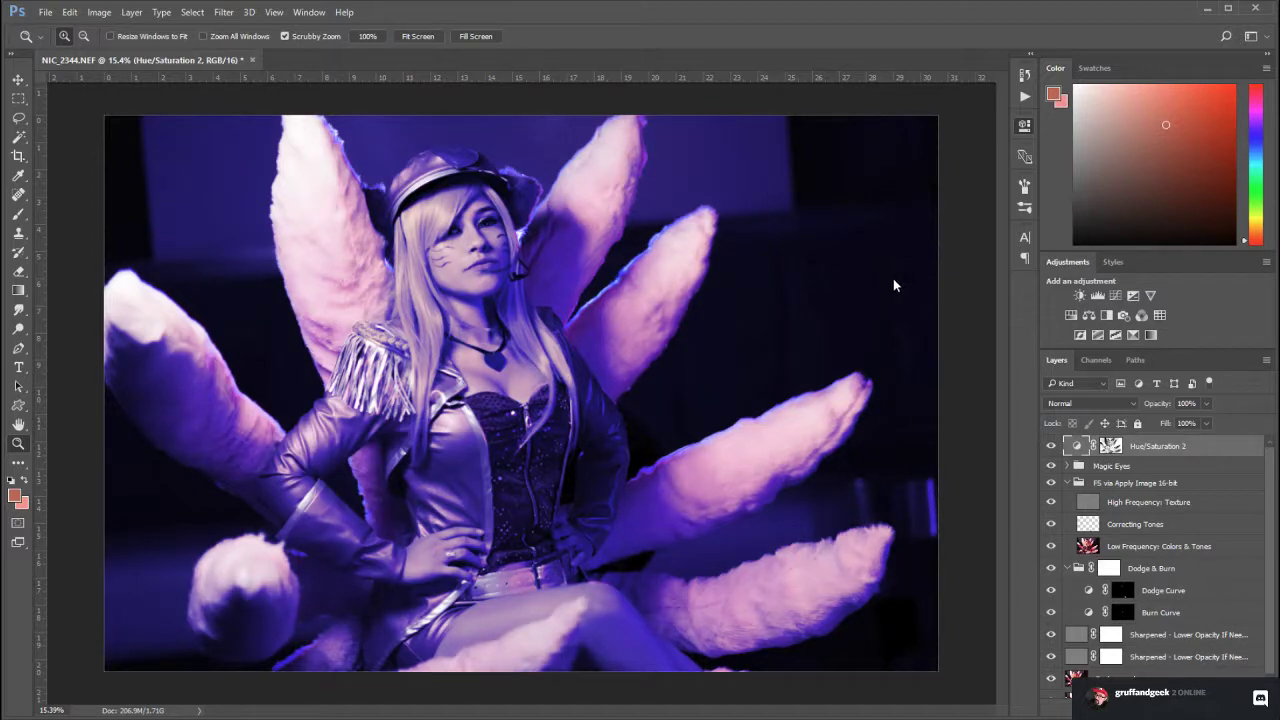
pyautogui.moveTo(893, 278); pyautogui.dragTo(872, 279)
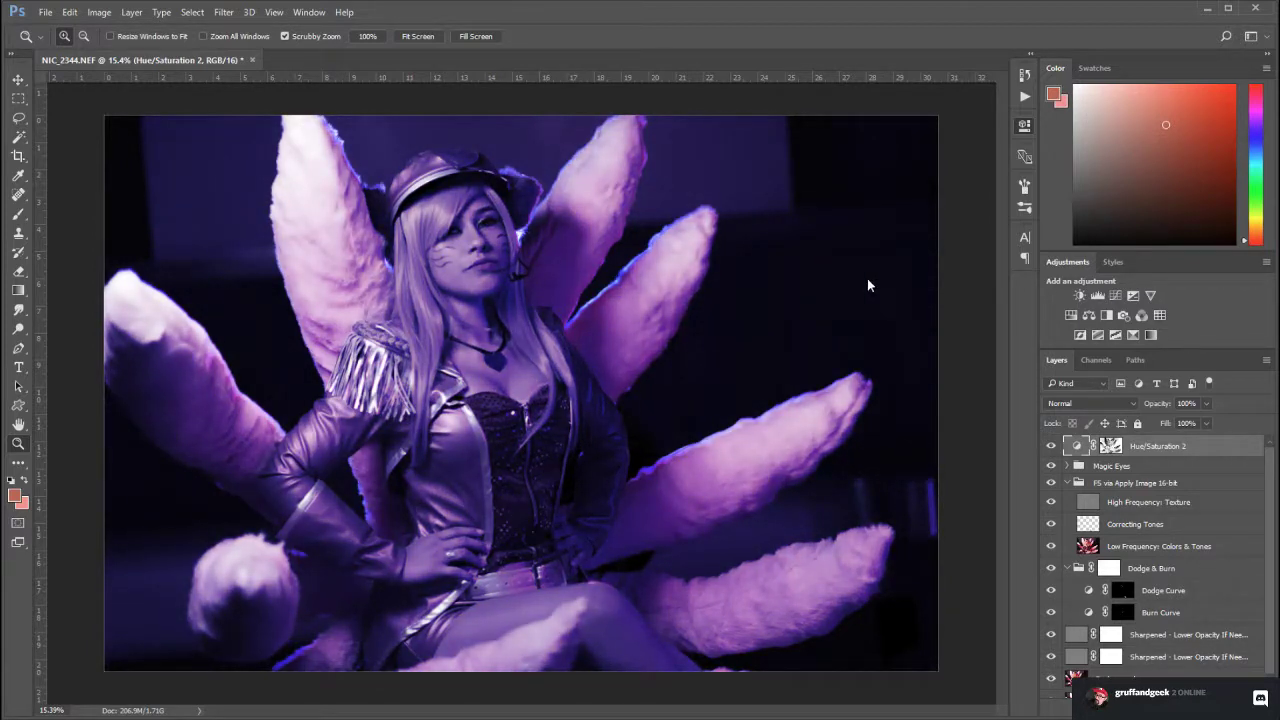
pyautogui.moveTo(867, 278); pyautogui.dragTo(886, 276)
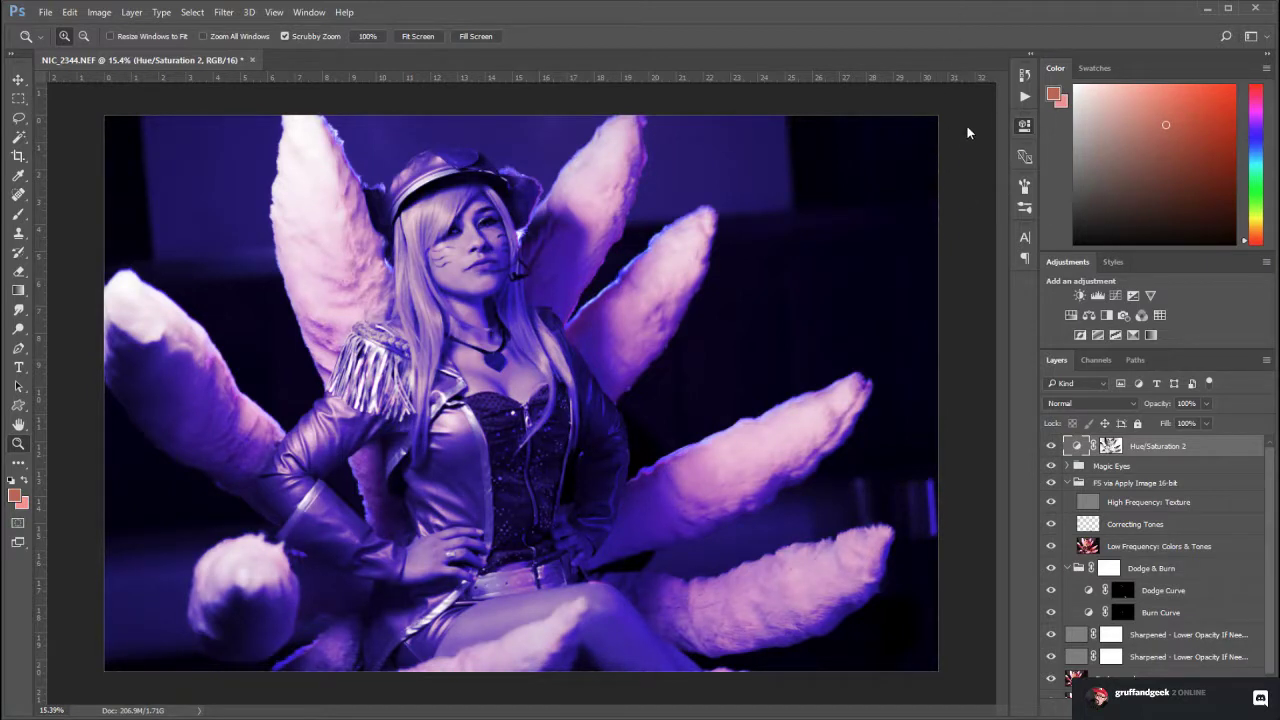
# Add a second mask to Hue/Saturation 2, and paint black on its layer mask with an enlarged brush to clear the tint from the figure and tails
pyautogui.click(1110, 446)
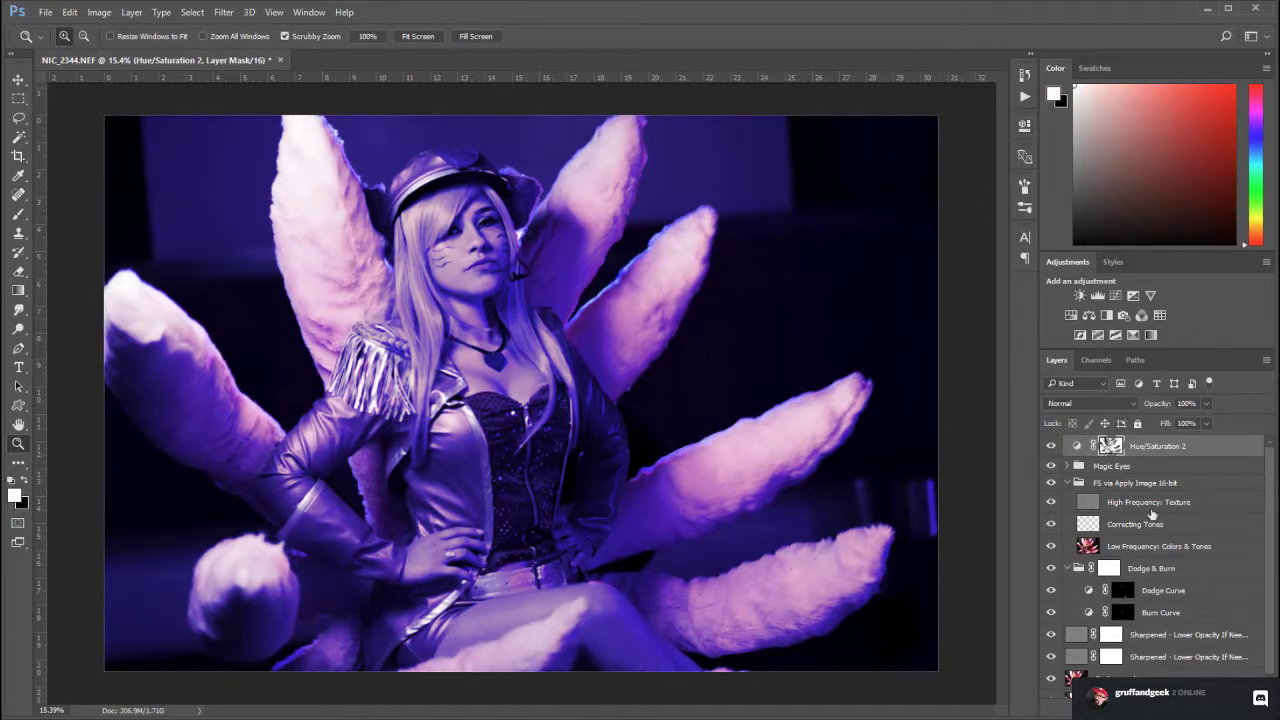
pyautogui.click(1136, 706)
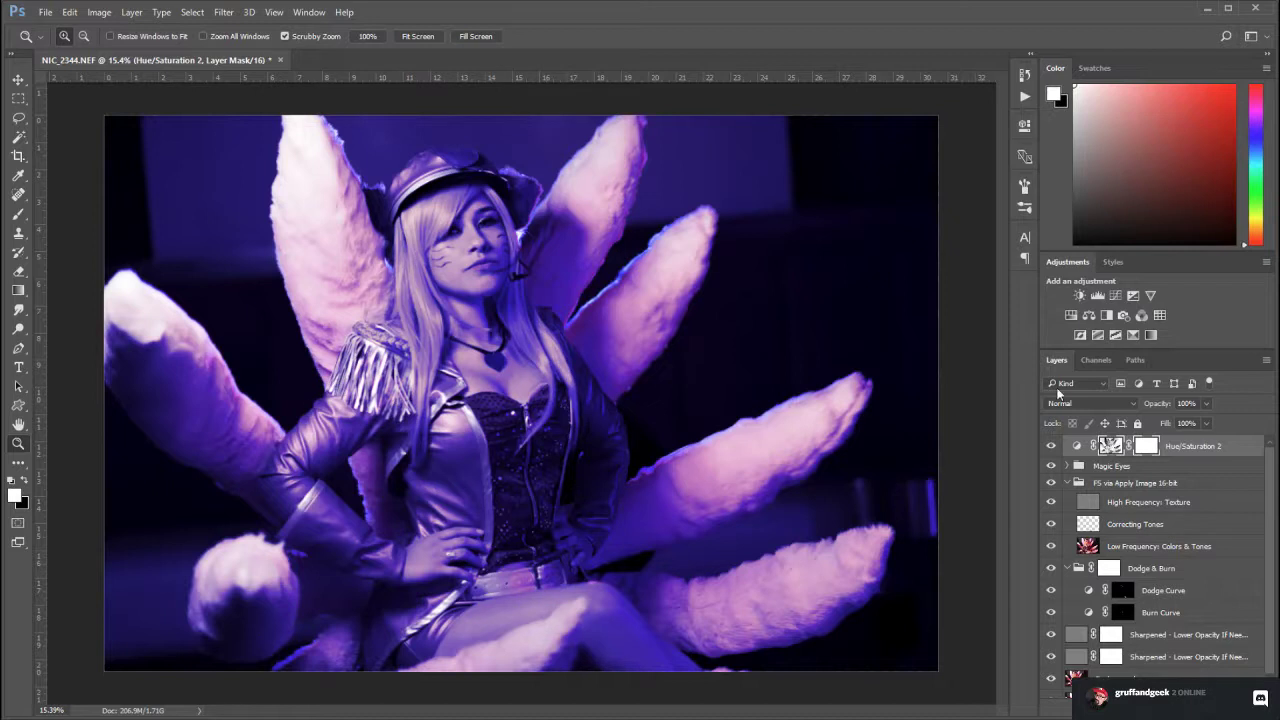
pyautogui.click(27, 487)
pyautogui.click(18, 214)
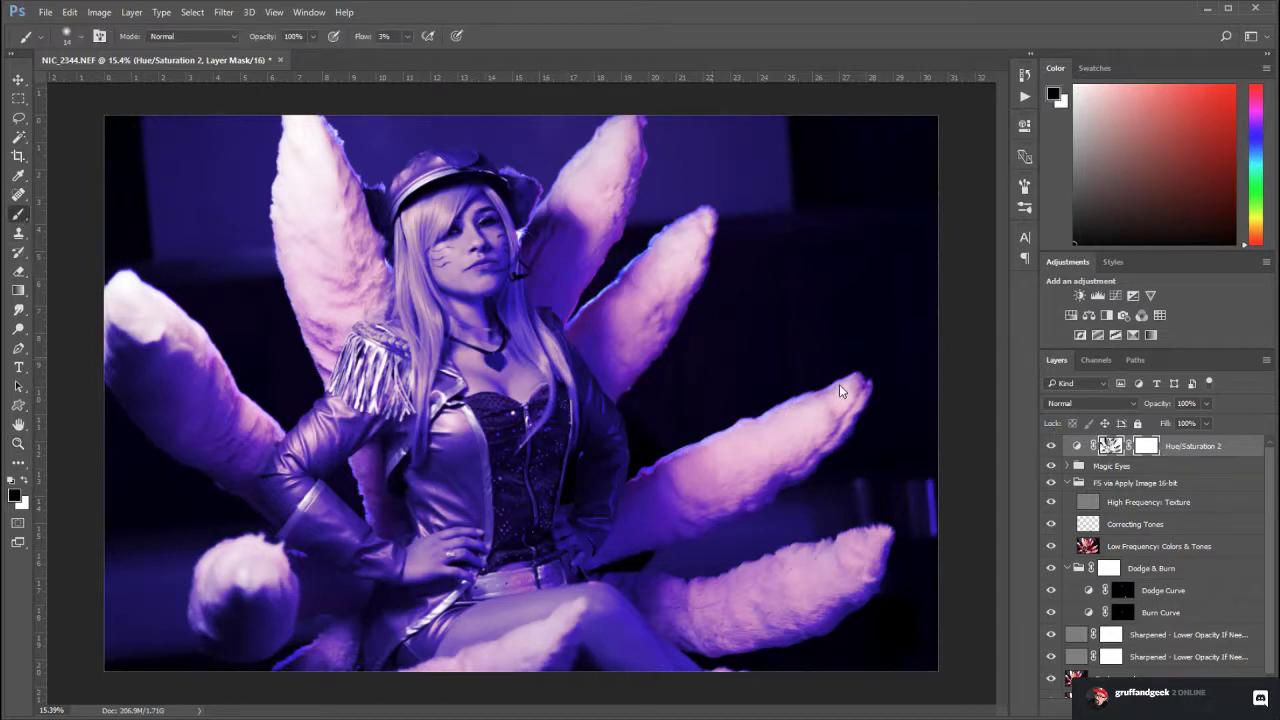
pyautogui.moveTo(839, 384); pyautogui.dragTo(847, 384)
pyautogui.press(']')
pyautogui.press(']')
pyautogui.press(']')
pyautogui.press(']')
pyautogui.press(']')
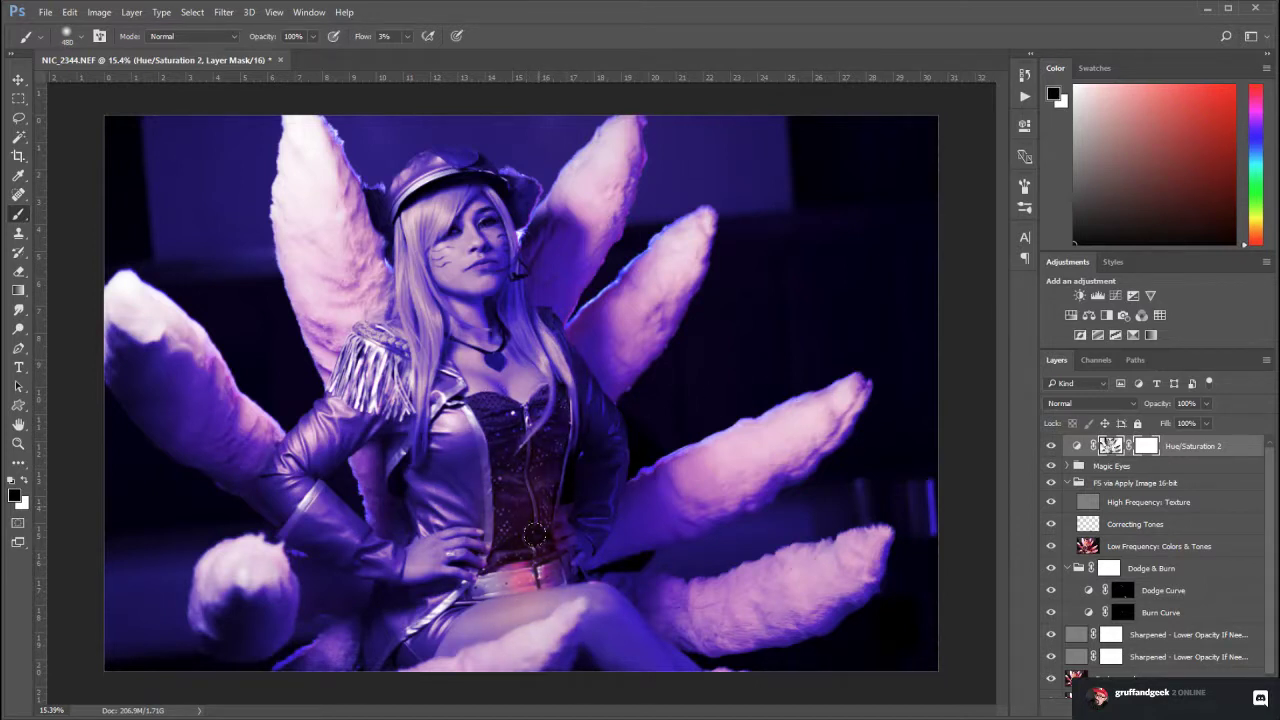
pyautogui.moveTo(458, 249)
pyautogui.mouseDown()
pyautogui.moveTo(490, 322)
pyautogui.moveTo(482, 229)
pyautogui.moveTo(505, 265)
pyautogui.mouseUp()
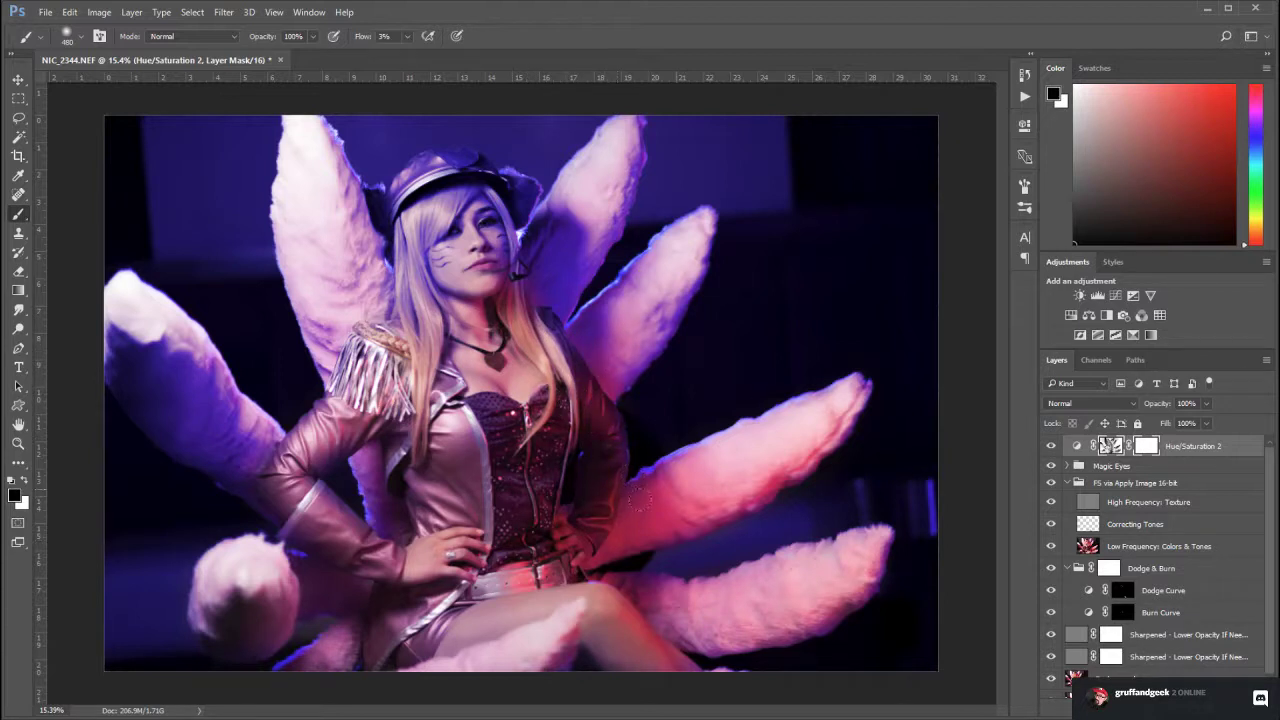
pyautogui.moveTo(660, 489)
pyautogui.mouseDown()
pyautogui.moveTo(831, 399)
pyautogui.moveTo(780, 420)
pyautogui.mouseUp()
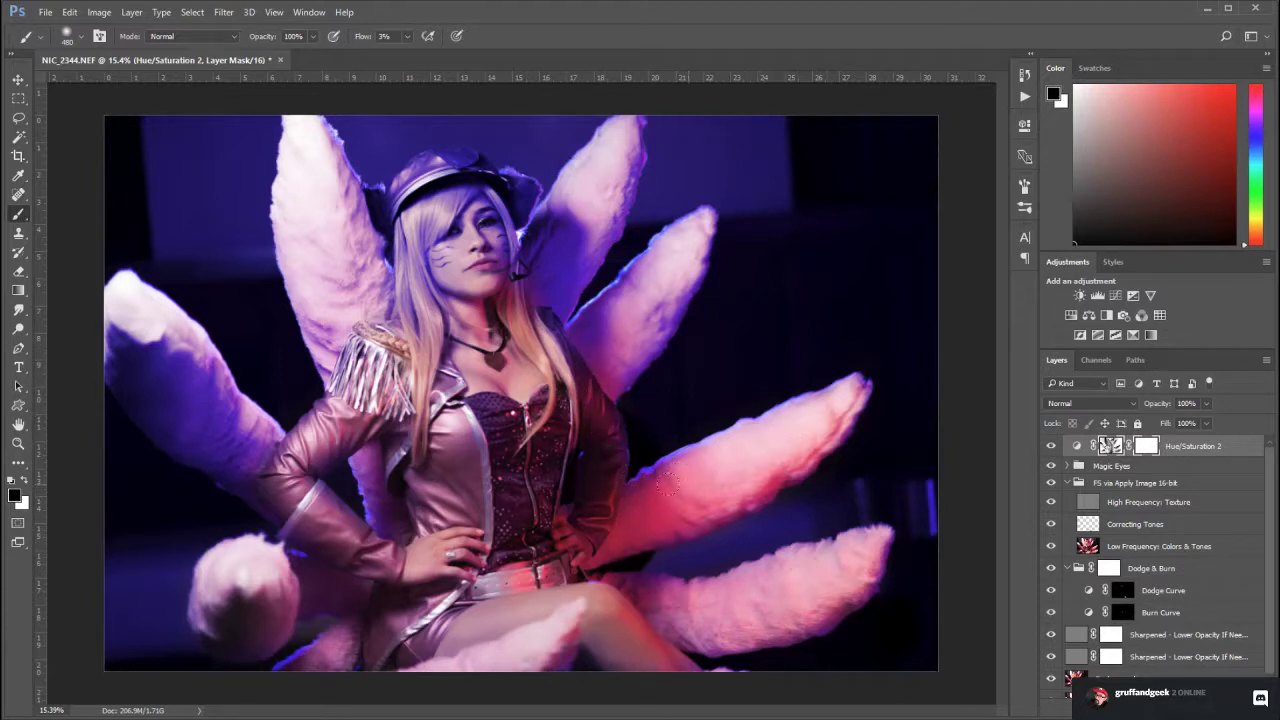
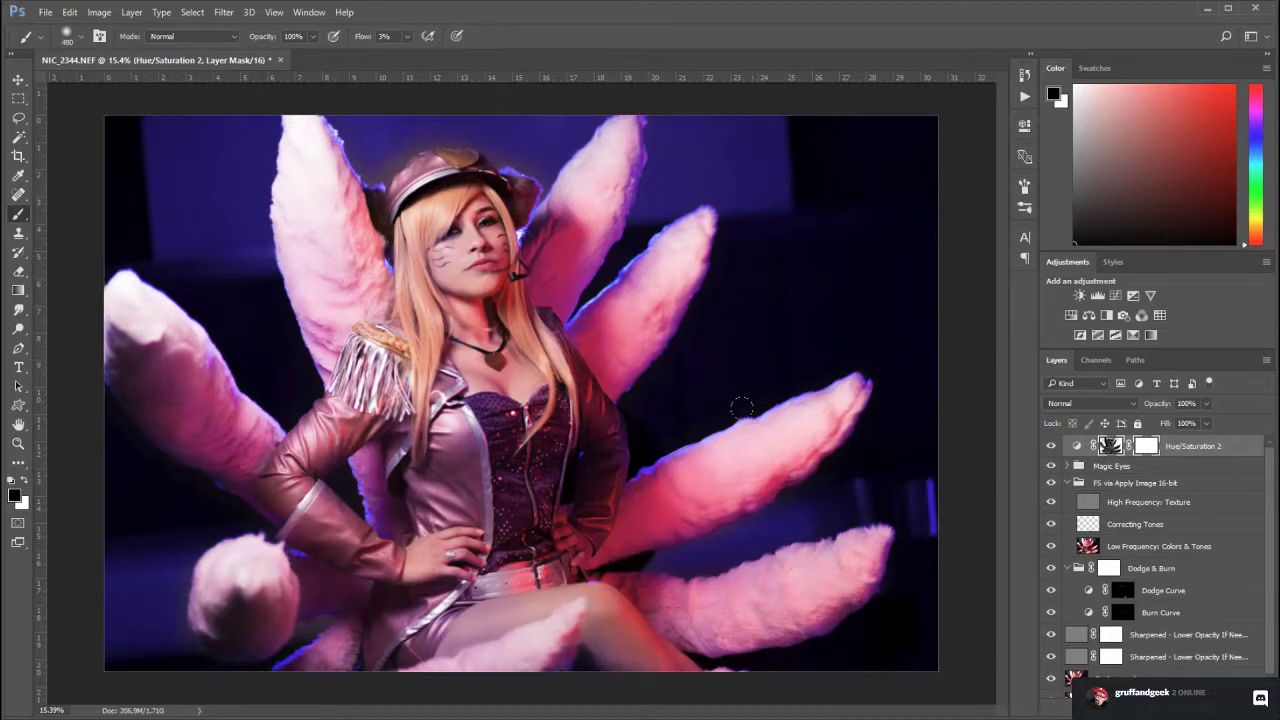
# Compare the portrait with and without Hue/Saturation 2 to look for unwanted tint on the figure and tails
pyautogui.click(1052, 450)
pyautogui.click(1052, 450)
pyautogui.click(1052, 450)
pyautogui.click(1052, 450)
pyautogui.click(1052, 450)
pyautogui.click(1052, 450)
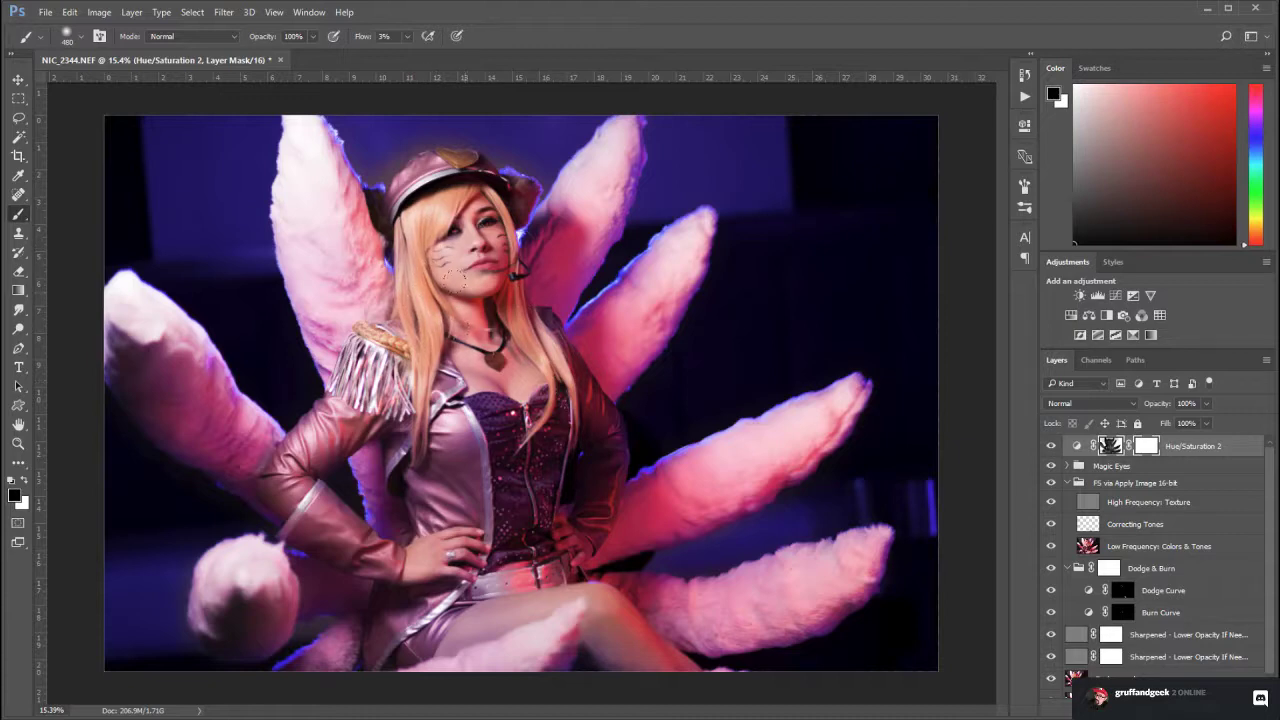
pyautogui.click(1051, 446)
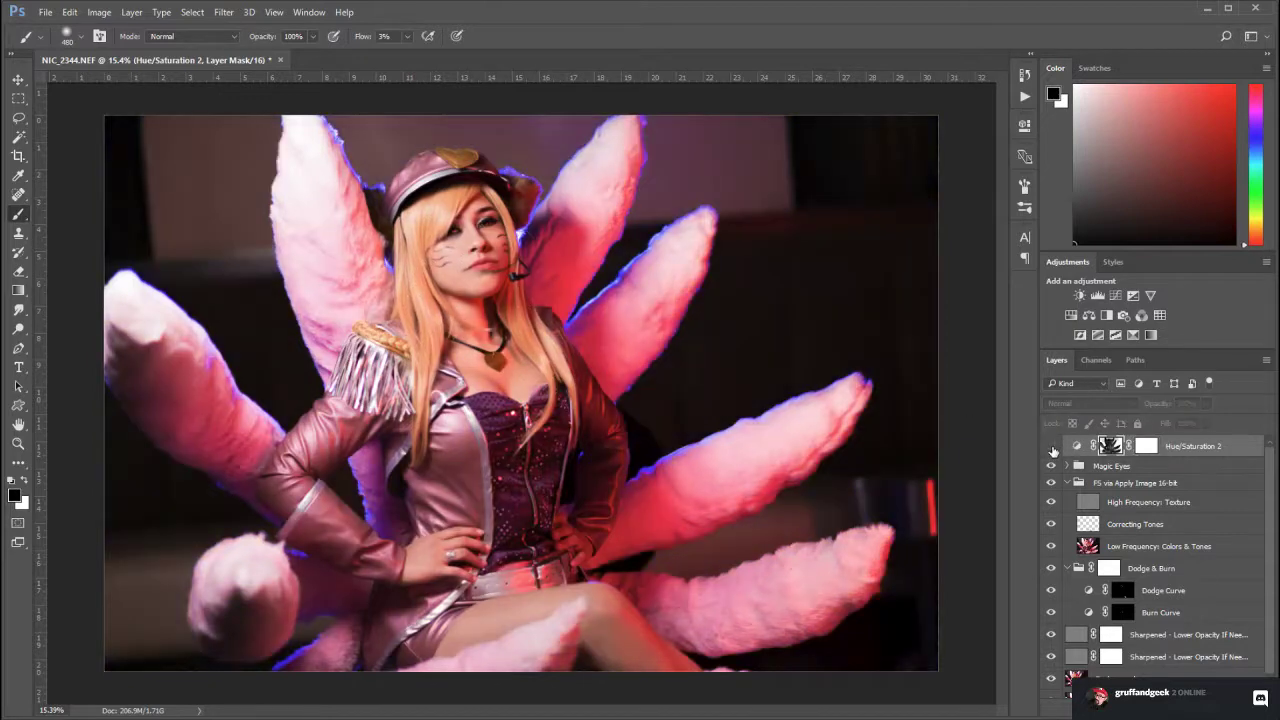
pyautogui.click(1051, 446)
pyautogui.click(1051, 447)
pyautogui.click(1051, 447)
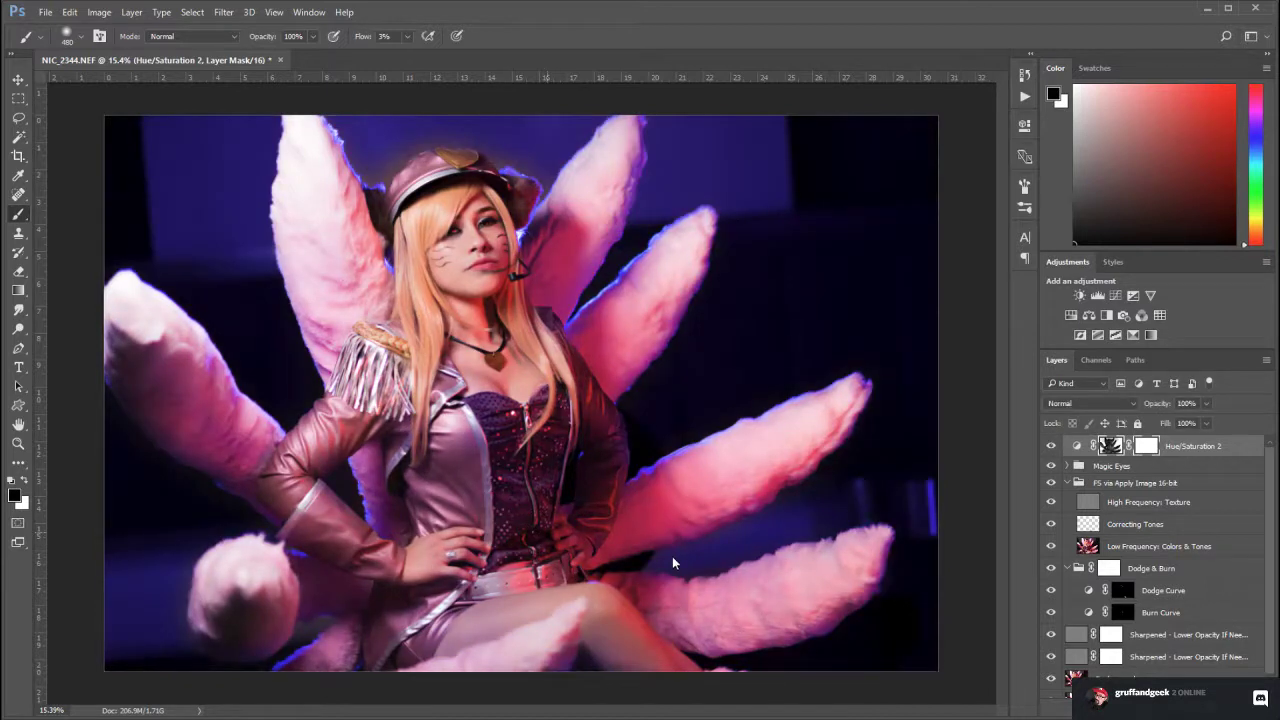
# Clear more blue tint from the legs and tails by painting black on the Hue/Saturation 2 mask with brush sizes of about 1811 and 511, checking before and after
pyautogui.keyDown('alt'); pyautogui.rightClick(594, 556); pyautogui.keyUp('alt')
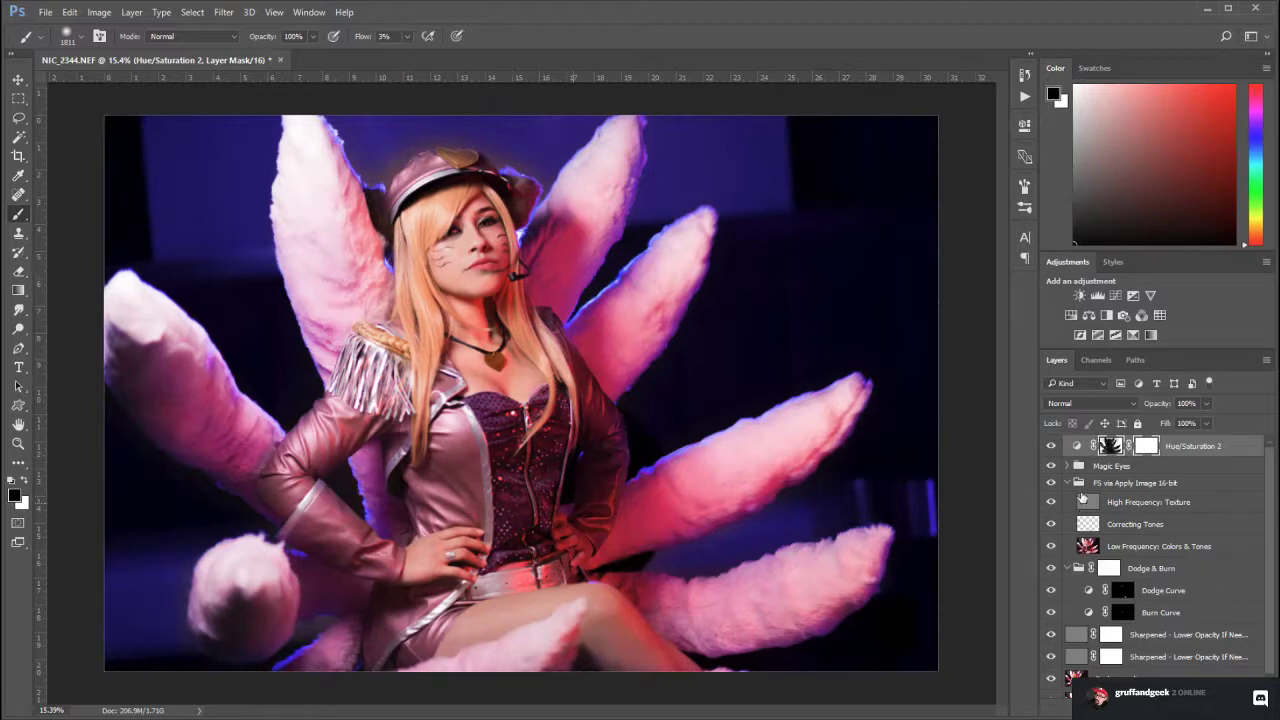
pyautogui.click(1051, 446)
pyautogui.click(1052, 446)
pyautogui.click(1052, 446)
pyautogui.click(1052, 446)
pyautogui.click(1052, 446)
pyautogui.click(1053, 446)
pyautogui.click(1053, 446)
pyautogui.click(1053, 446)
pyautogui.press('[')
pyautogui.press('[')
pyautogui.press('[')
pyautogui.press('[')
pyautogui.press('[')
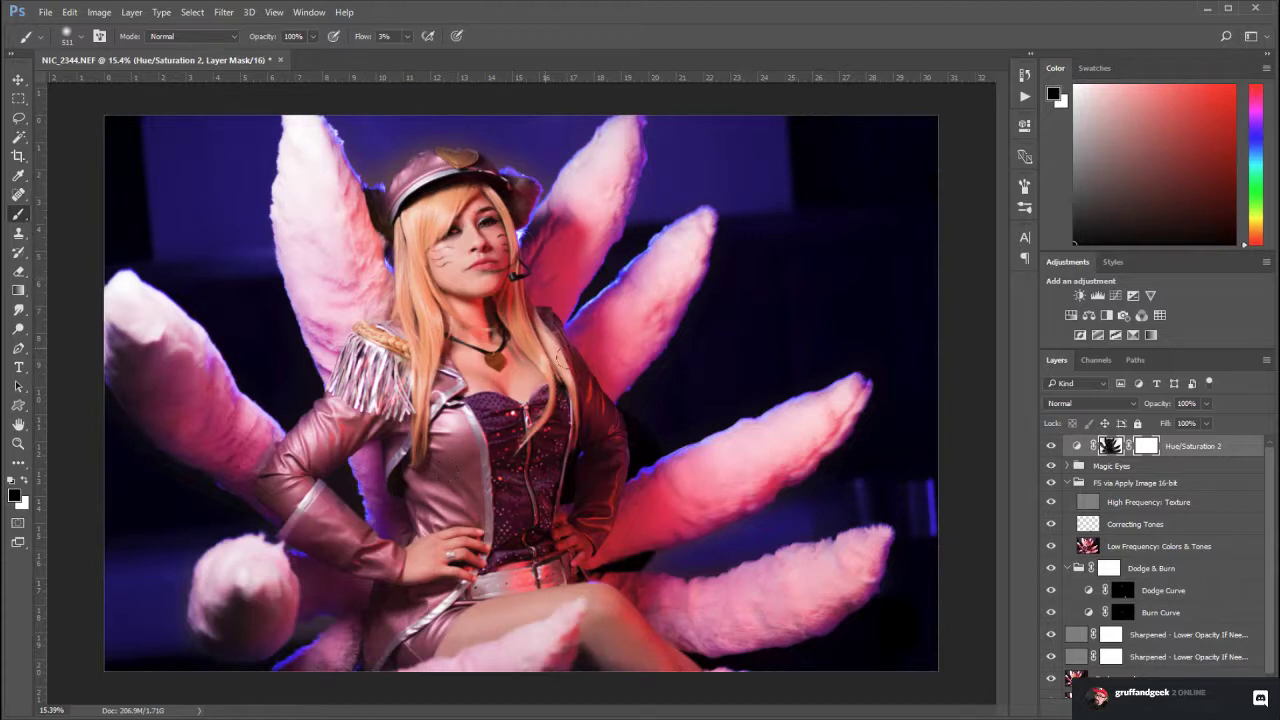
pyautogui.click(1051, 446)
pyautogui.click(1051, 446)
pyautogui.click(1051, 446)
pyautogui.click(1051, 446)
# Restore the blue background around the hat and ears by painting white on the Hue/Saturation 2 mask with a 190 brush
pyautogui.click(18, 443)
pyautogui.moveTo(415, 153); pyautogui.dragTo(470, 180)
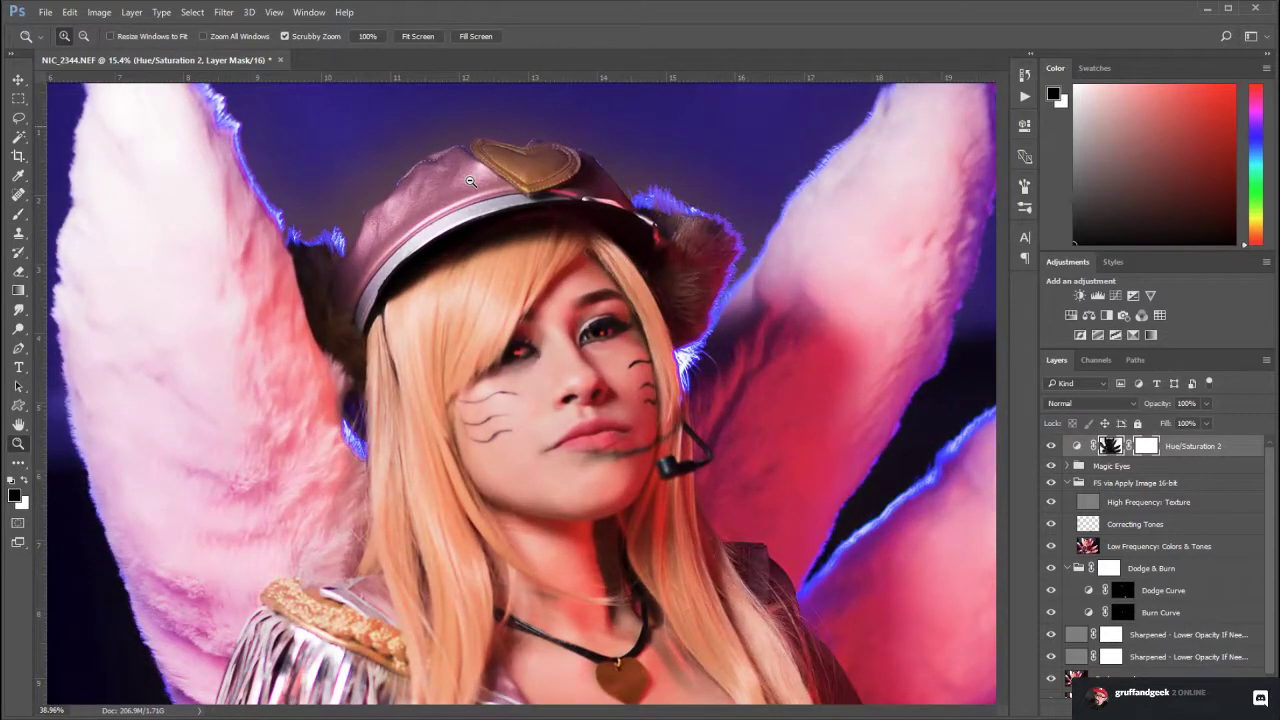
pyautogui.moveTo(550, 272); pyautogui.dragTo(561, 295)
pyautogui.moveTo(492, 270); pyautogui.dragTo(423, 449)
pyautogui.press('b')
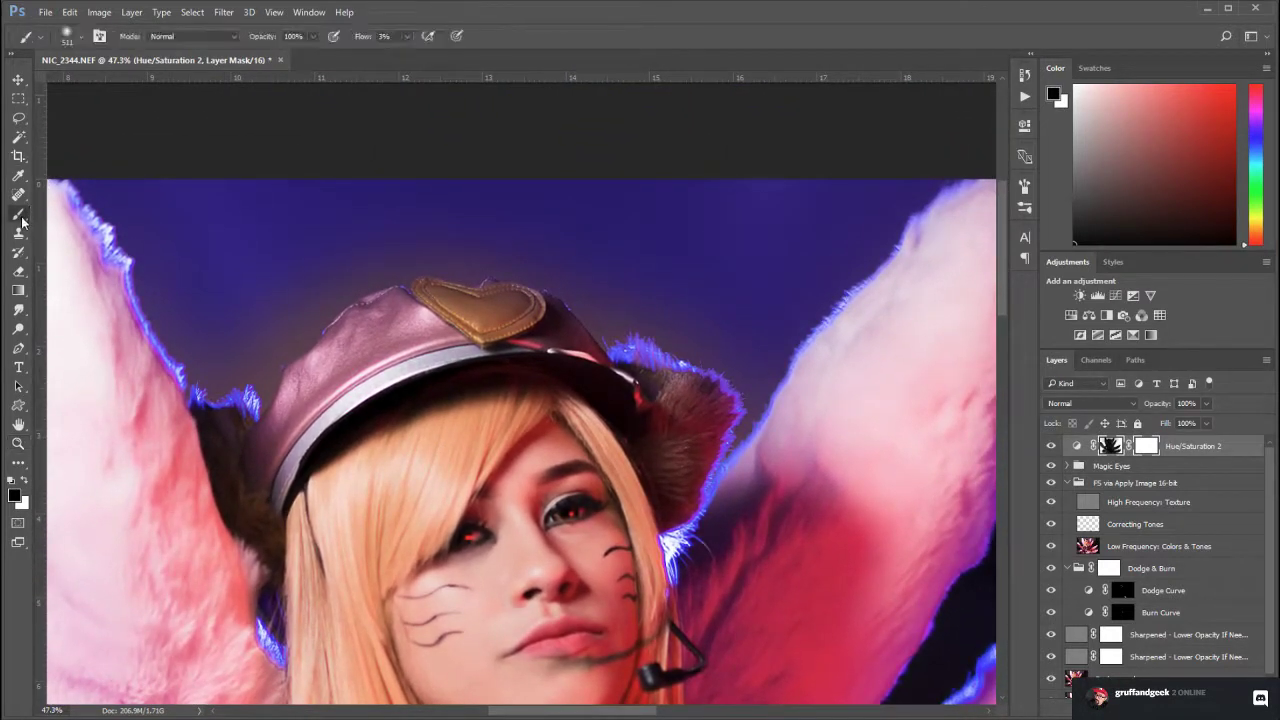
pyautogui.press('x')
pyautogui.moveTo(334, 423)
pyautogui.mouseDown()
pyautogui.moveTo(397, 429)
pyautogui.moveTo(254, 331)
pyautogui.mouseUp()
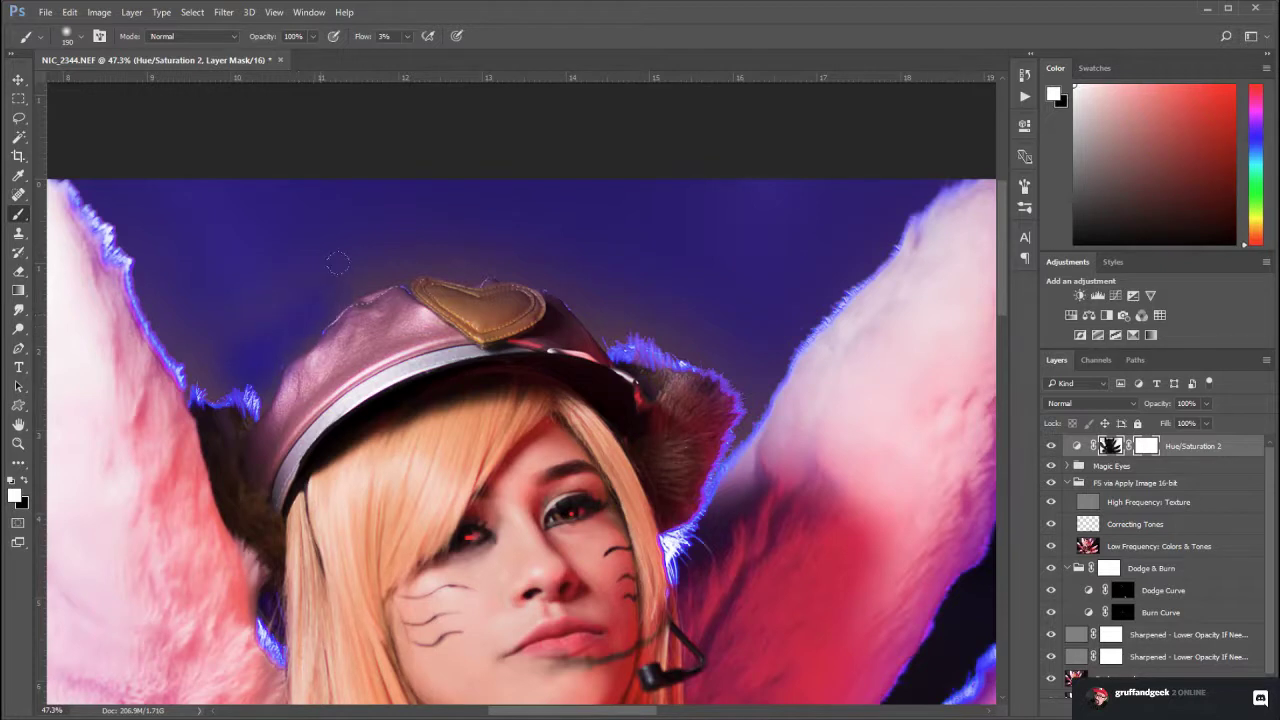
pyautogui.moveTo(185, 349)
pyautogui.mouseDown()
pyautogui.moveTo(198, 372)
pyautogui.moveTo(198, 358)
pyautogui.mouseUp()
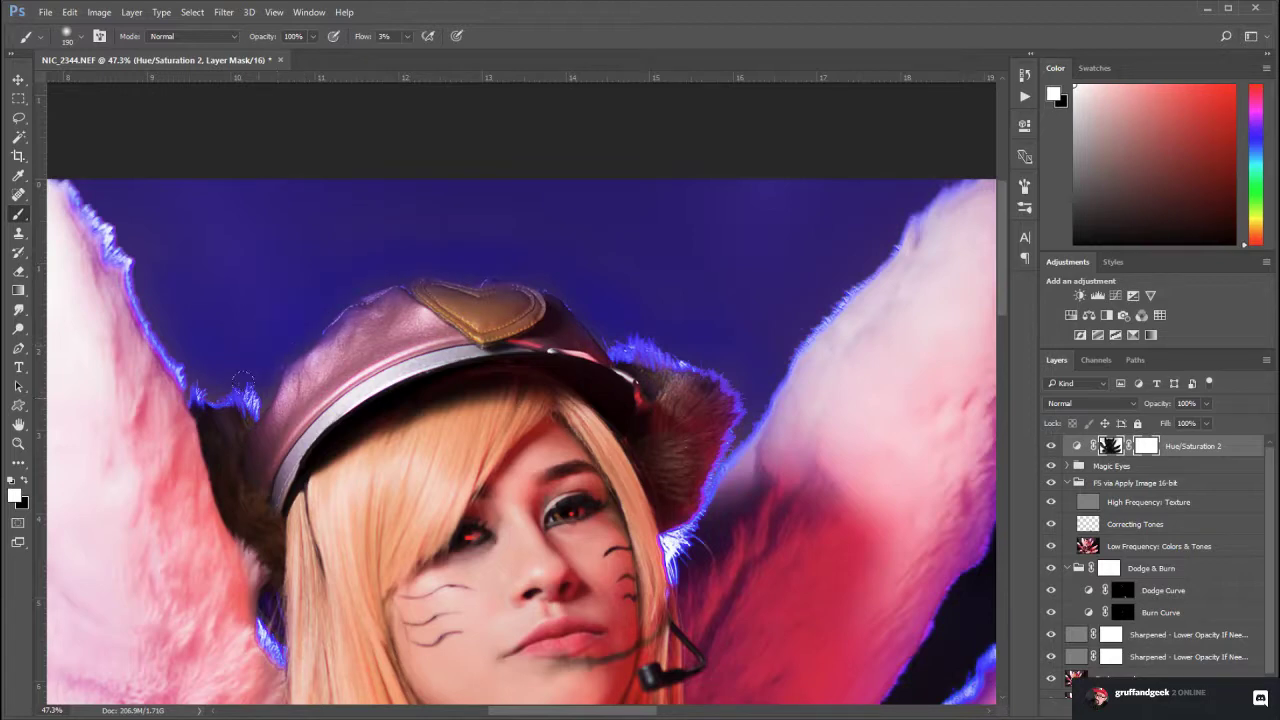
# Inspect the lower tails, then the whole portrait with and without Hue/Saturation 2, to judge the blue background
pyautogui.moveTo(891, 517)
pyautogui.mouseDown()
pyautogui.moveTo(600, 329)
pyautogui.moveTo(569, 263)
pyautogui.mouseUp()
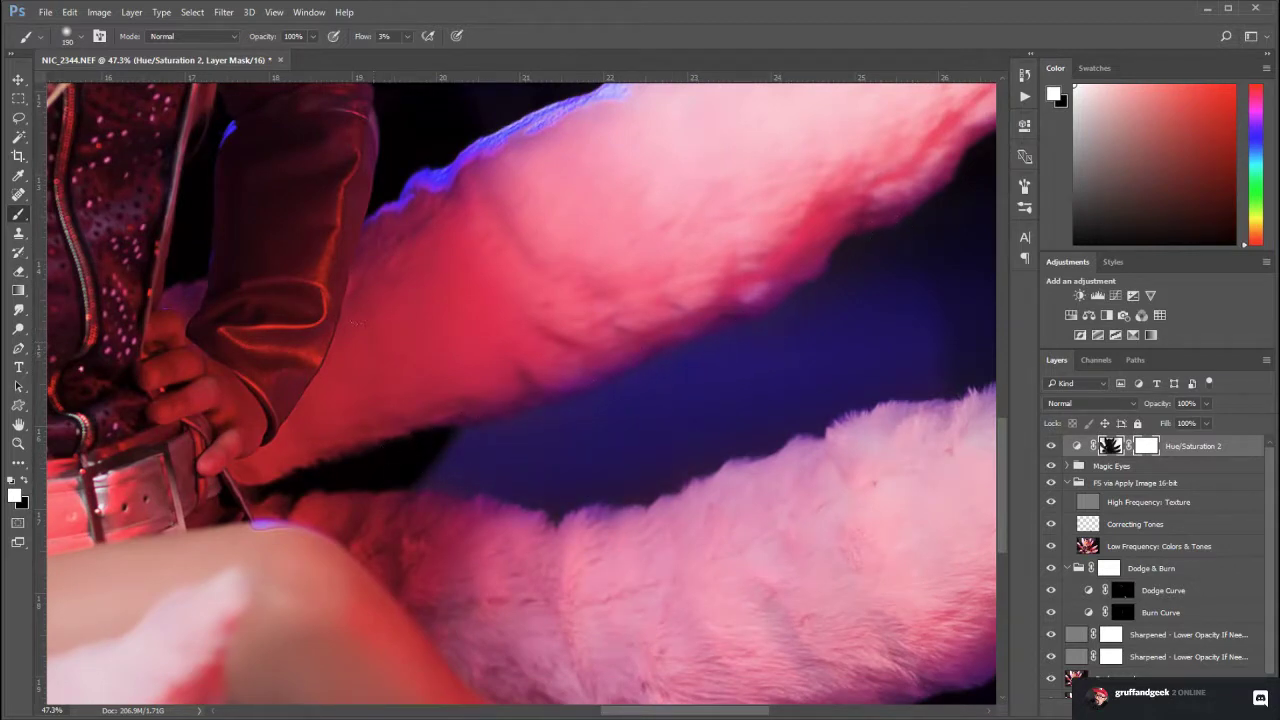
pyautogui.press('z')
pyautogui.moveTo(652, 423); pyautogui.dragTo(508, 311)
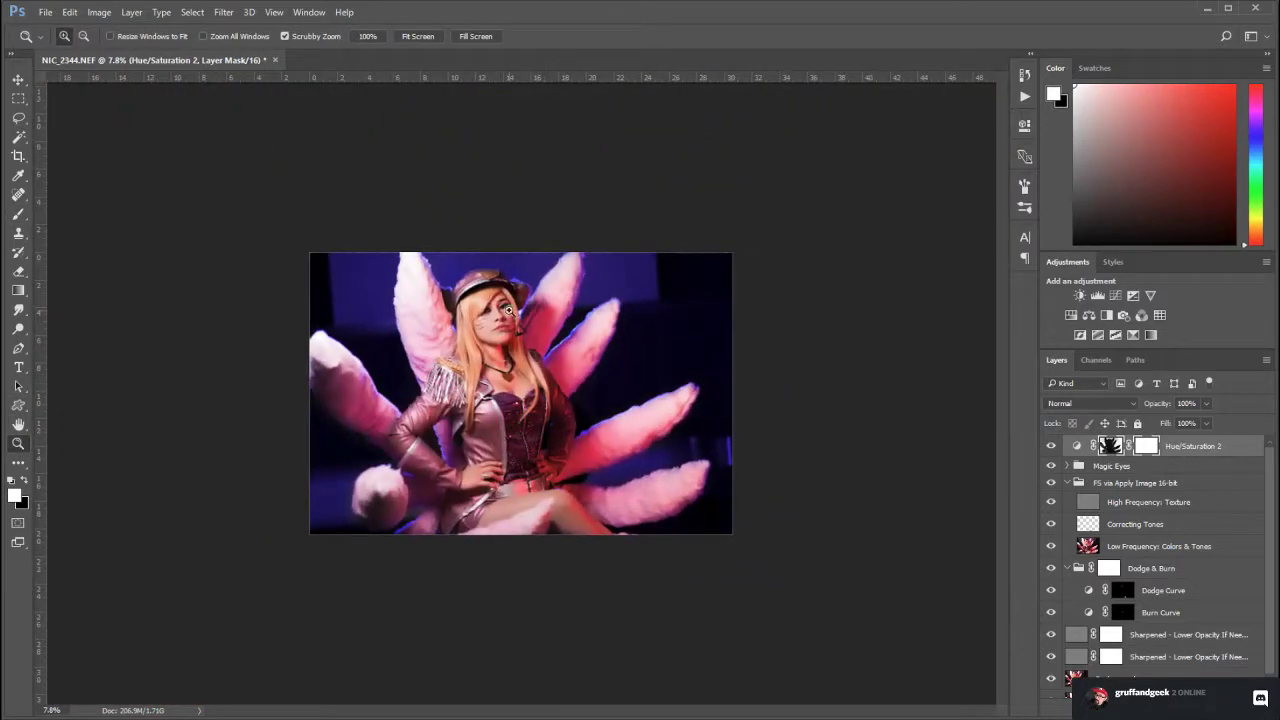
pyautogui.moveTo(462, 366); pyautogui.dragTo(827, 441)
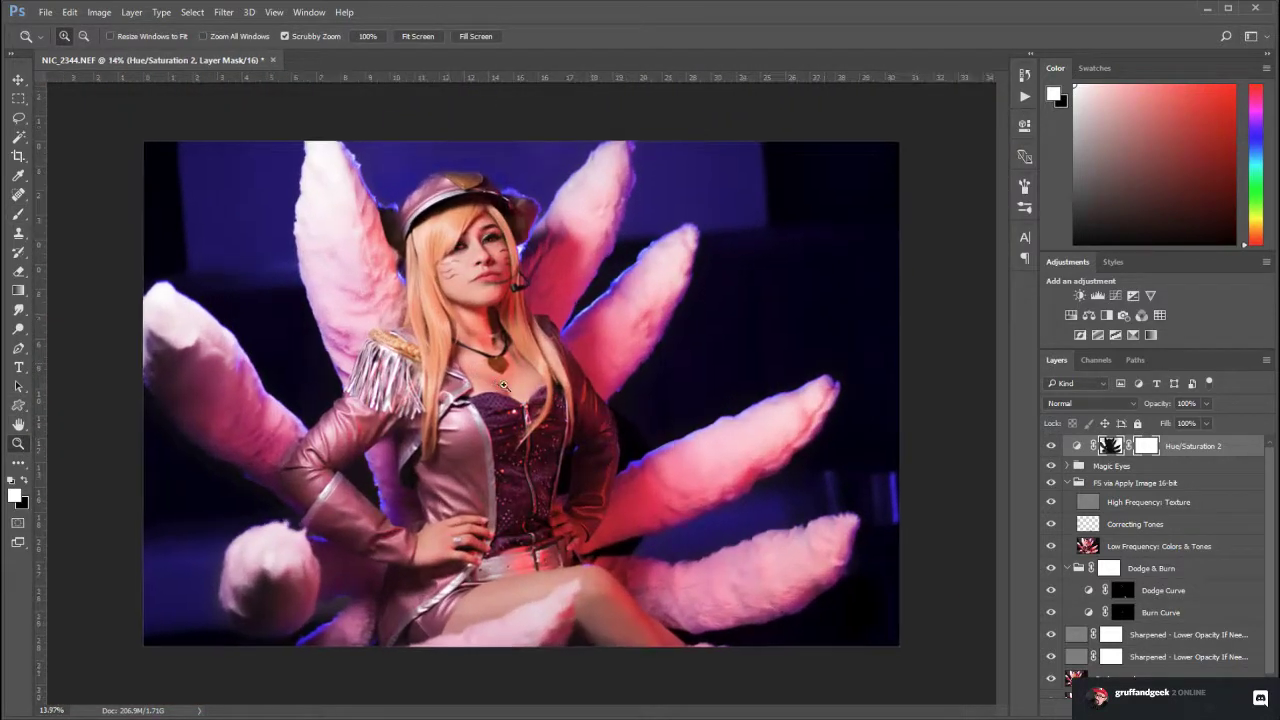
pyautogui.click(1049, 447)
pyautogui.click(1049, 447)
pyautogui.click(1049, 447)
pyautogui.click(1049, 447)
pyautogui.click(1049, 447)
pyautogui.click(1049, 447)
pyautogui.click(1049, 447)
pyautogui.click(1049, 447)
pyautogui.click(1049, 447)
pyautogui.click(1049, 447)
pyautogui.click(1049, 447)
pyautogui.click(1049, 447)
pyautogui.click(1049, 447)
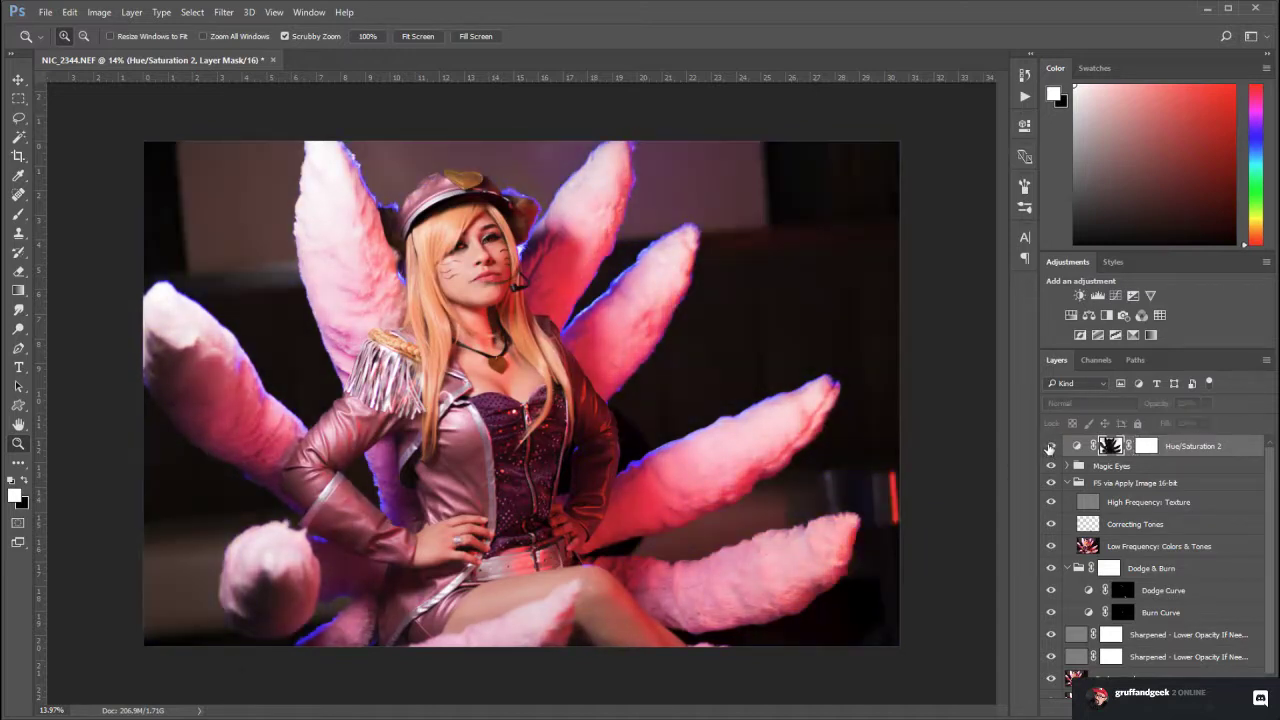
pyautogui.click(1049, 447)
pyautogui.click(1049, 447)
pyautogui.click(1049, 447)
pyautogui.click(1049, 447)
pyautogui.click(1049, 447)
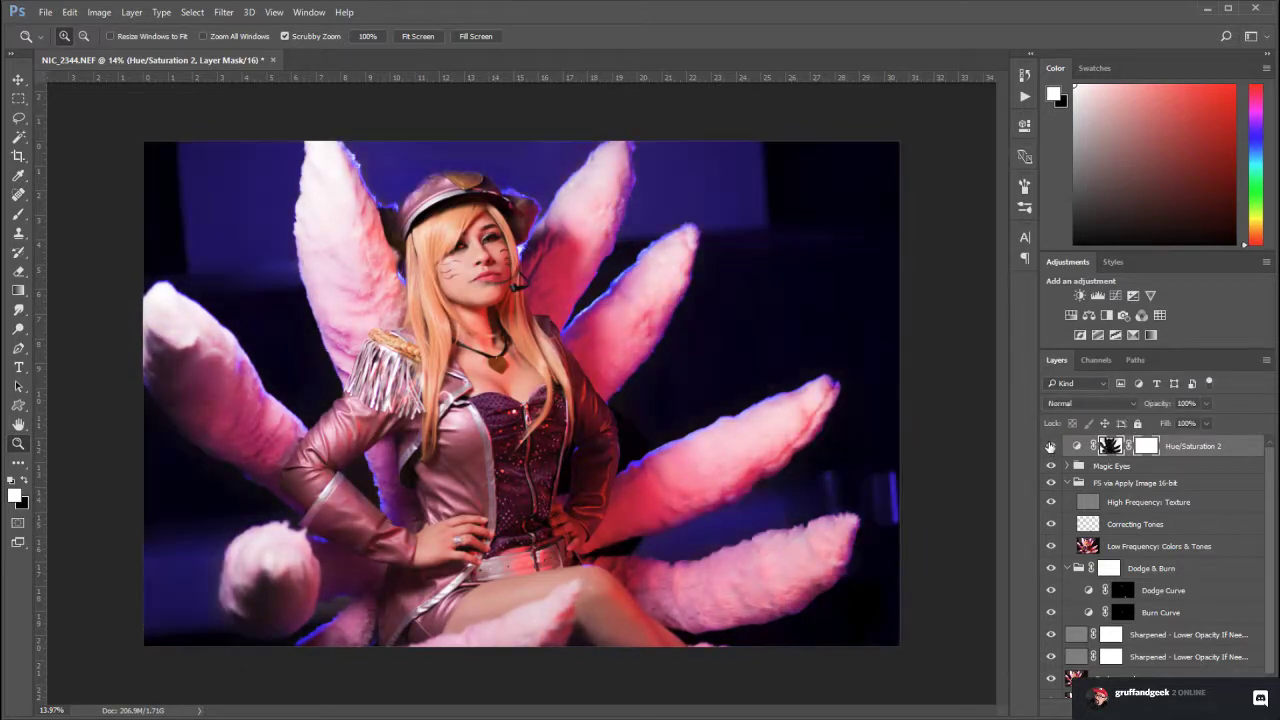
pyautogui.click(1049, 447)
pyautogui.click(1049, 447)
# Bring back the red light at the background's far edge by painting black on the Hue/Saturation 2 mask
pyautogui.click(18, 214)
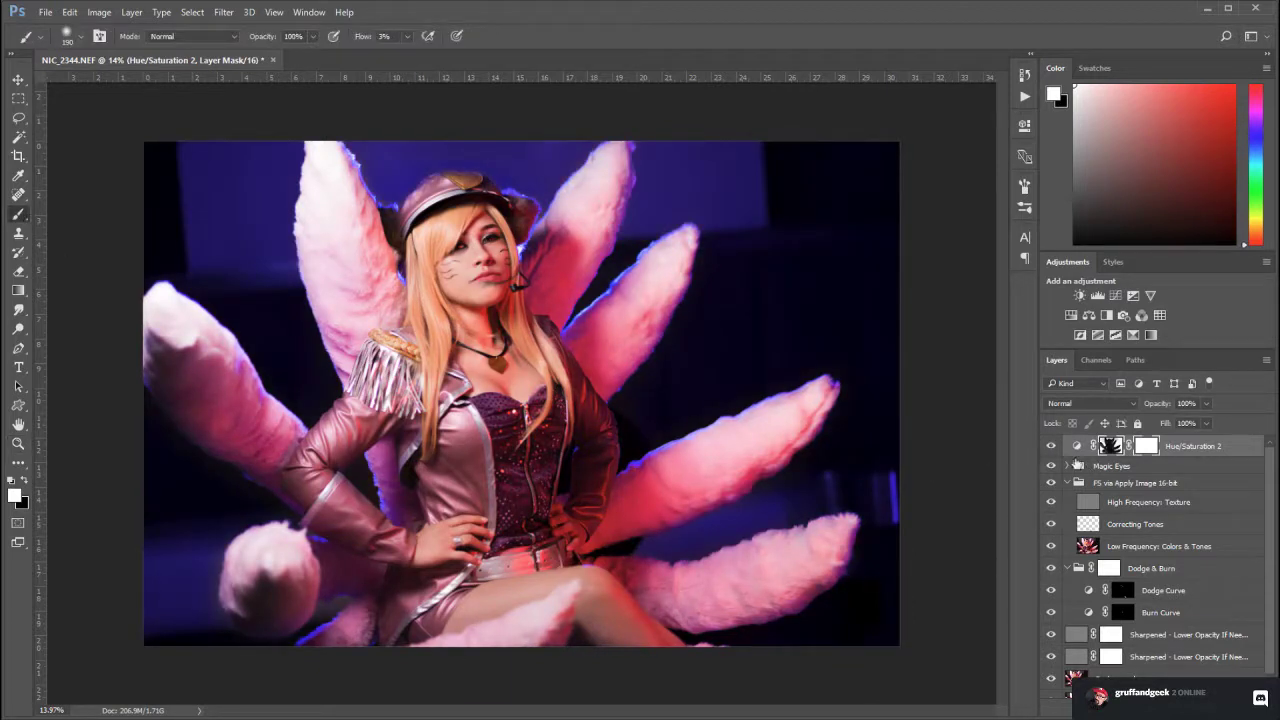
pyautogui.click(25, 483)
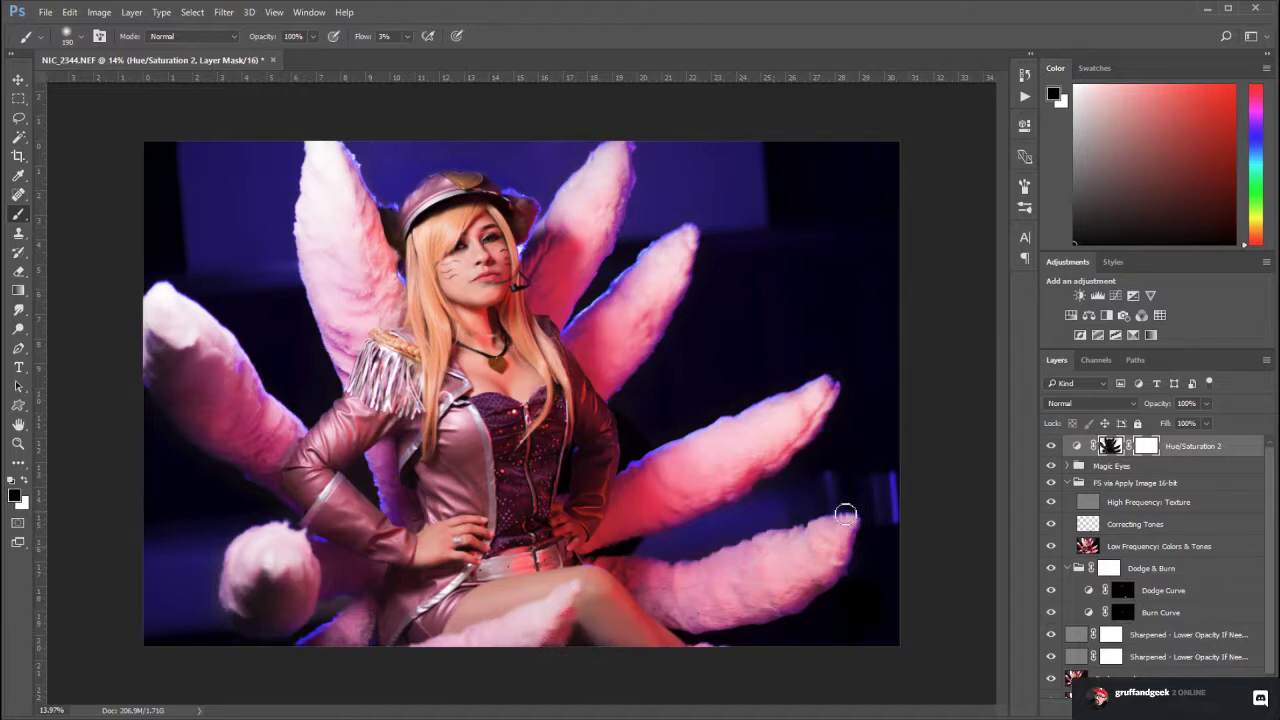
pyautogui.click(1050, 446)
pyautogui.click(1050, 446)
pyautogui.moveTo(897, 508)
pyautogui.mouseDown()
pyautogui.moveTo(821, 492)
pyautogui.moveTo(911, 487)
pyautogui.moveTo(828, 507)
pyautogui.moveTo(840, 524)
pyautogui.moveTo(828, 474)
pyautogui.moveTo(834, 499)
pyautogui.moveTo(882, 506)
pyautogui.moveTo(881, 484)
pyautogui.moveTo(881, 501)
pyautogui.moveTo(895, 484)
pyautogui.moveTo(878, 525)
pyautogui.mouseUp()
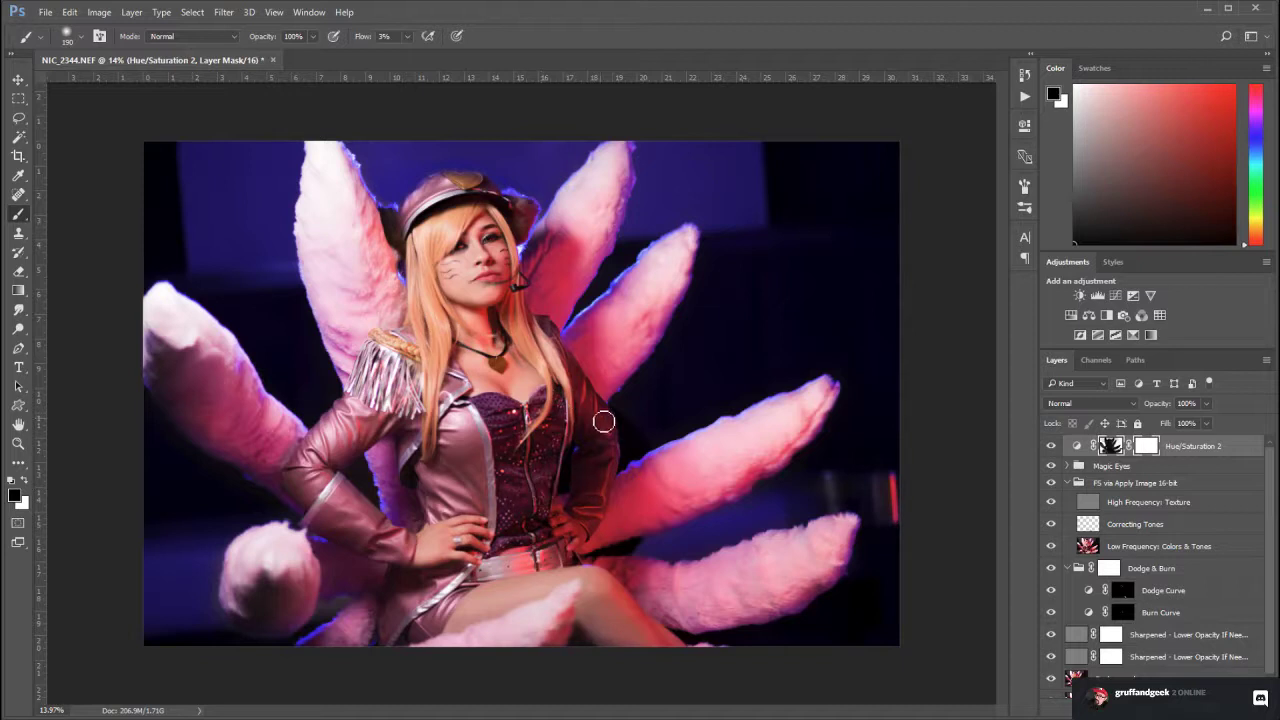
# Check the restored red light and overall color balance by toggling Hue/Saturation 2's visibility
pyautogui.click(1051, 446)
pyautogui.click(1051, 446)
pyautogui.click(1051, 446)
pyautogui.click(1051, 446)
pyautogui.click(1051, 446)
pyautogui.click(1051, 446)
pyautogui.click(1051, 446)
pyautogui.click(1051, 446)
pyautogui.click(1051, 446)
pyautogui.click(1051, 446)
# Darken the surroundings by painting white on a new Burn - Darken group's mask with a large soft brush, and duplicate the group
pyautogui.press('F2')
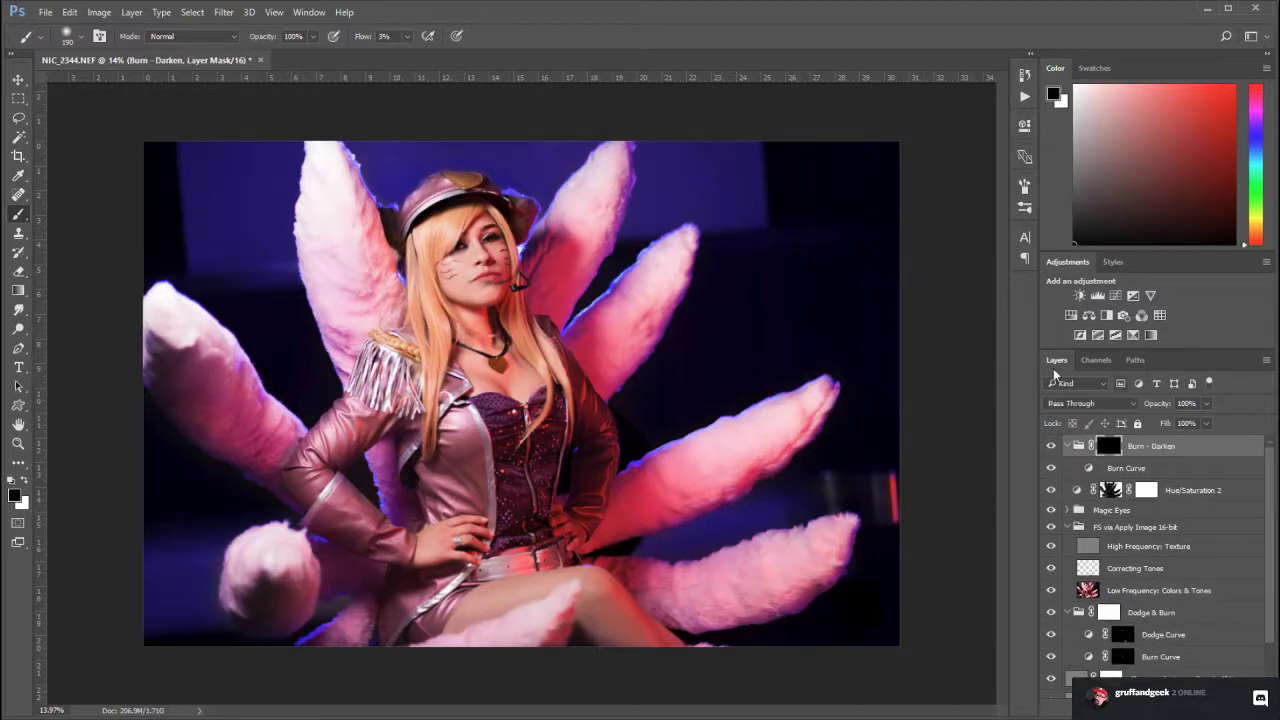
pyautogui.moveTo(772, 224); pyautogui.dragTo(935, 261)
pyautogui.click(22, 487)
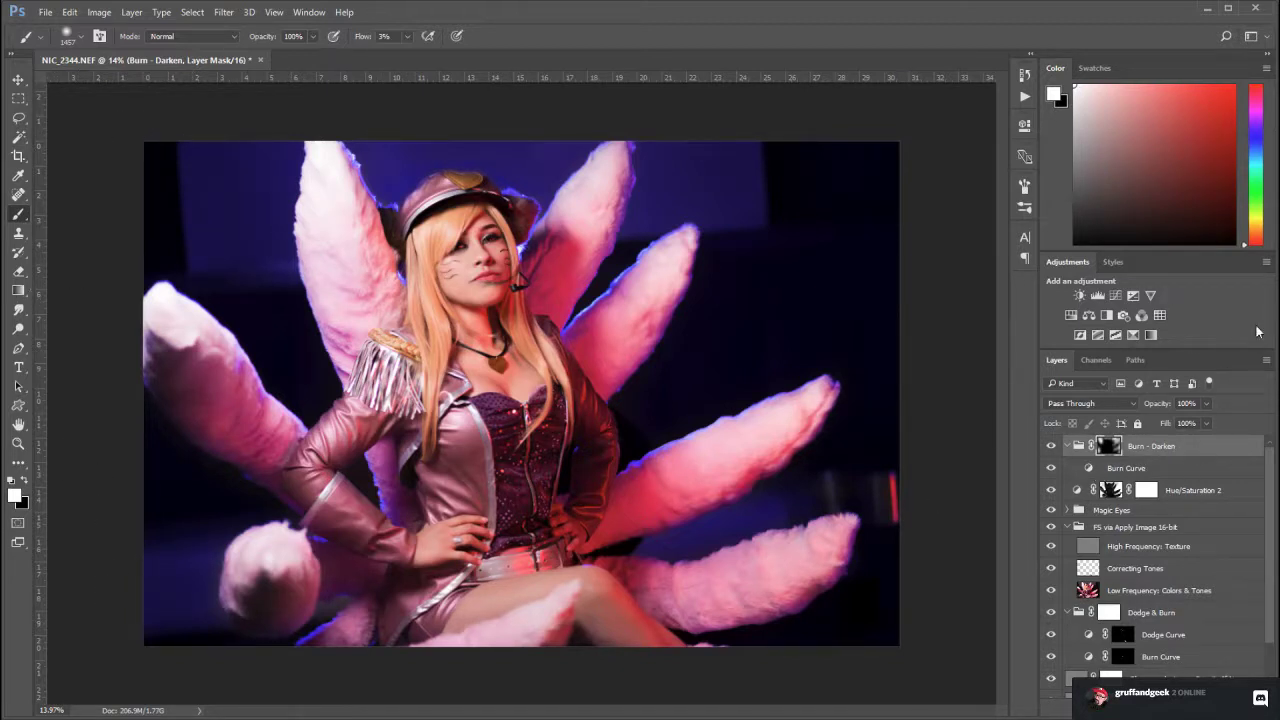
pyautogui.hotkey('ctrl', 'shift', 'n')
pyautogui.hotkey('ctrl', 'j')
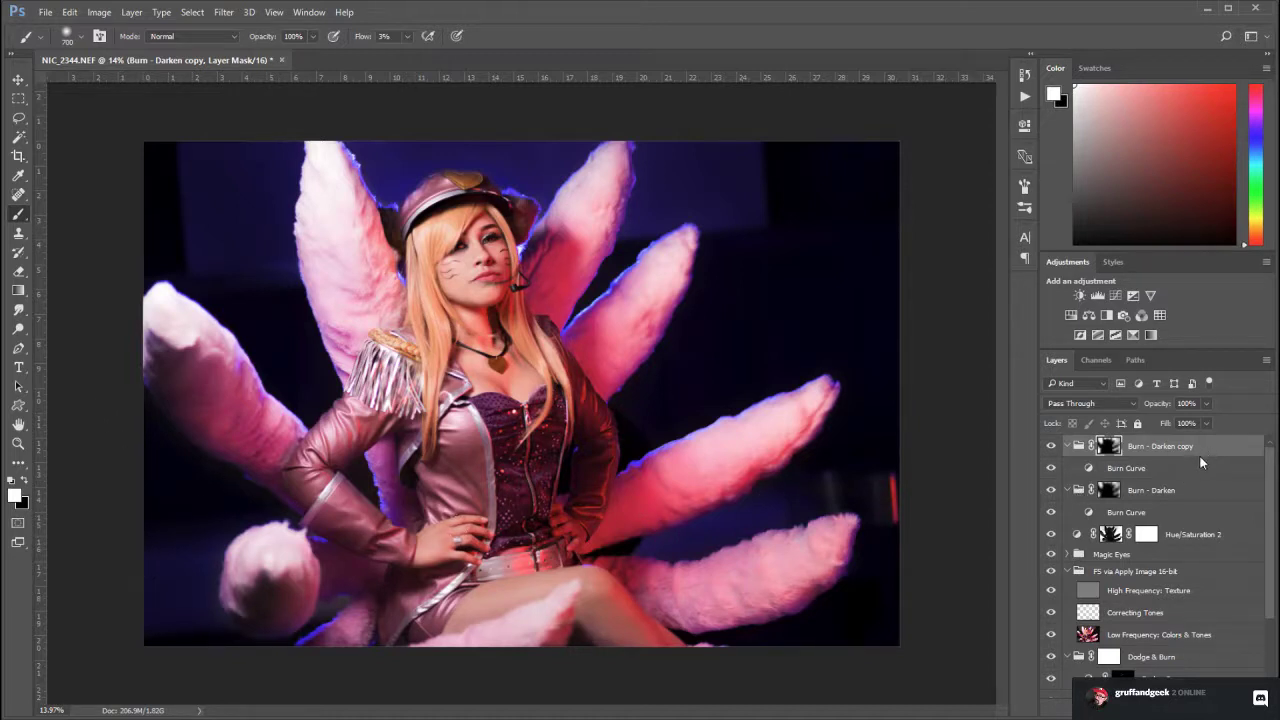
# Duplicate the Burn - Darken copy group once more and set the new duplicate's opacity to 38%
pyautogui.hotkey('ctrl', 'j')
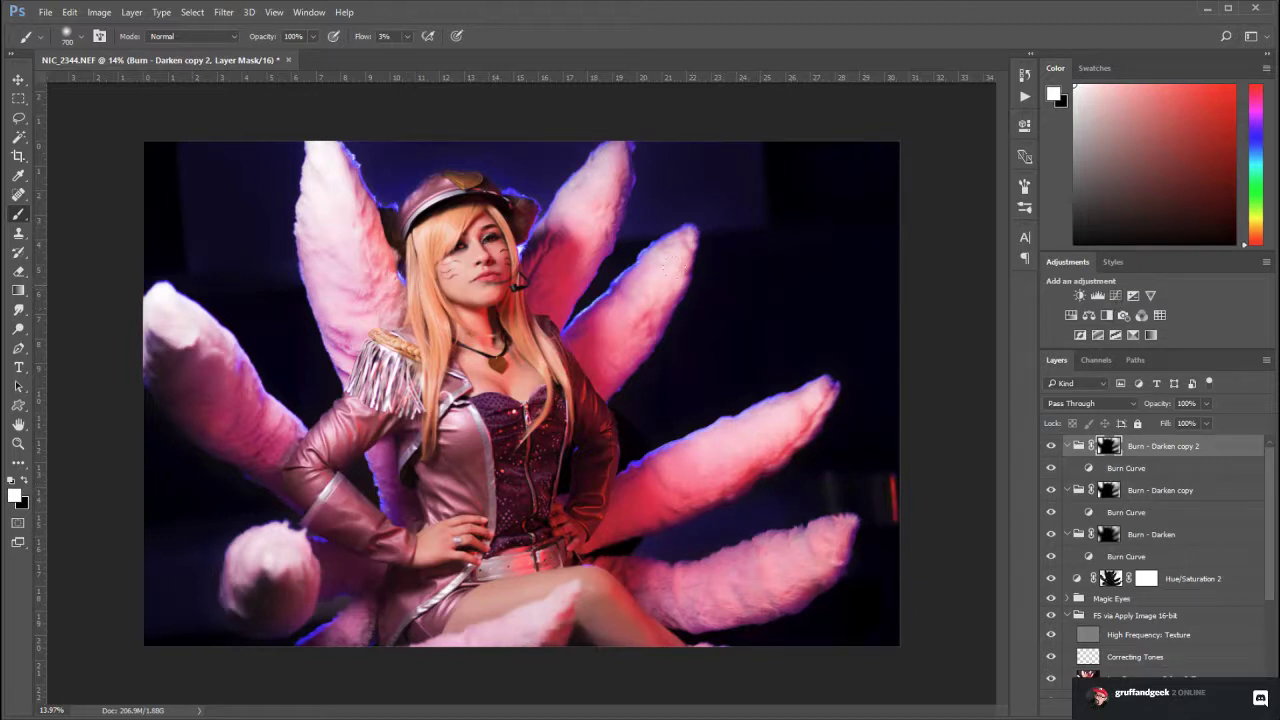
pyautogui.moveTo(1206, 403); pyautogui.dragTo(1181, 423)
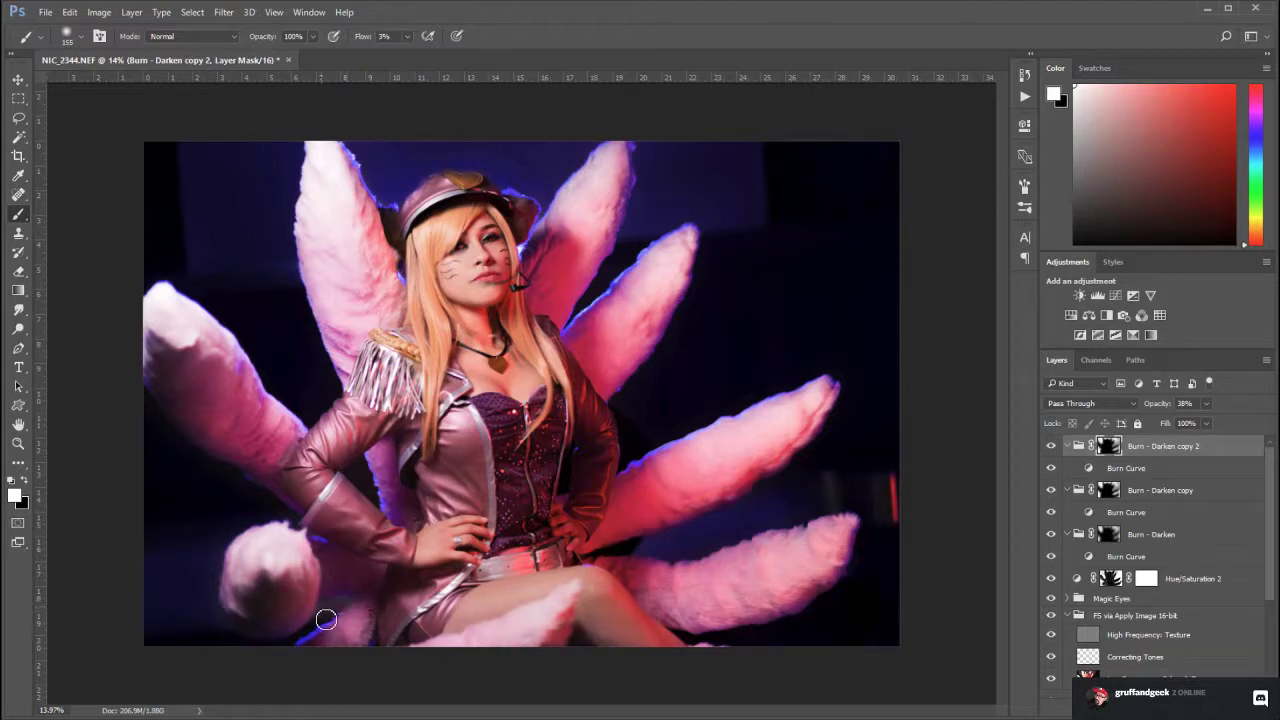
# Darken more of the background around the lower tails by painting white on the original Burn - Darken group's mask, and save the file
pyautogui.click(1110, 490)
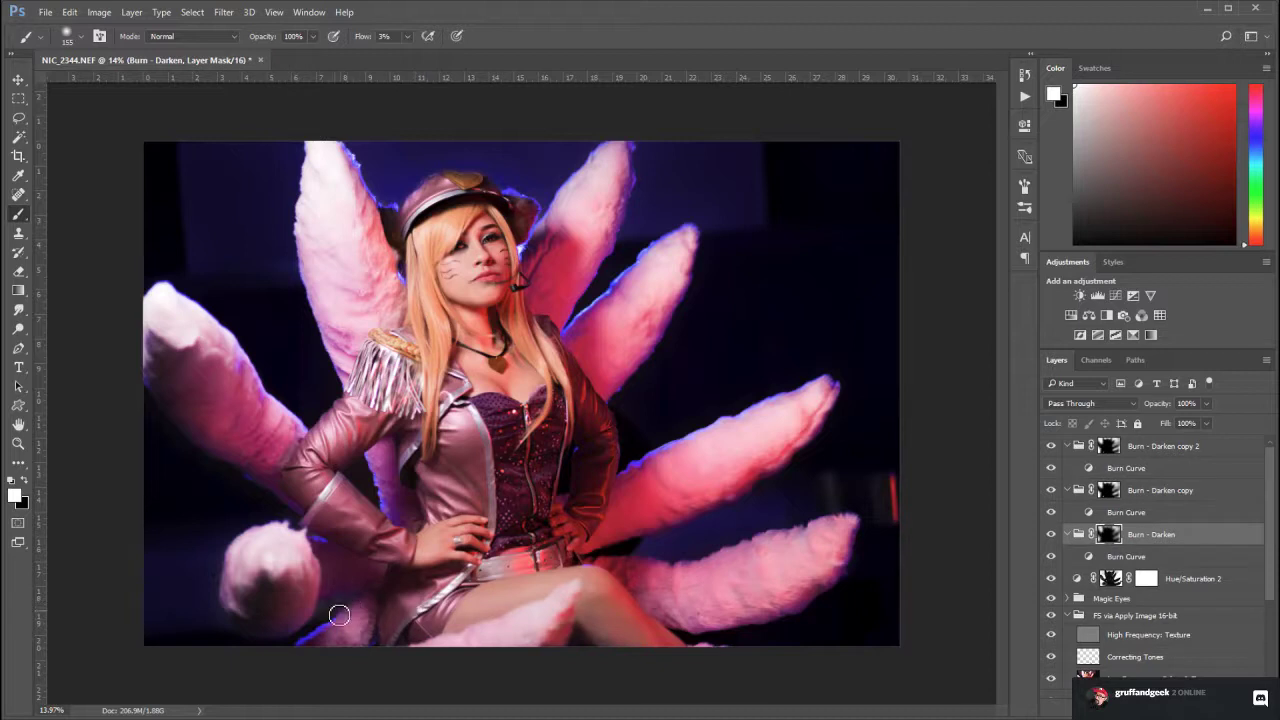
pyautogui.moveTo(340, 607)
pyautogui.mouseDown()
pyautogui.moveTo(319, 614)
pyautogui.moveTo(340, 609)
pyautogui.moveTo(314, 655)
pyautogui.mouseUp()
pyautogui.moveTo(891, 565)
pyautogui.mouseDown()
pyautogui.moveTo(692, 577)
pyautogui.moveTo(853, 530)
pyautogui.moveTo(801, 535)
pyautogui.moveTo(888, 556)
pyautogui.moveTo(774, 534)
pyautogui.moveTo(898, 555)
pyautogui.mouseUp()
pyautogui.press(']')
pyautogui.press(']')
pyautogui.moveTo(732, 538)
pyautogui.mouseDown()
pyautogui.moveTo(632, 549)
pyautogui.moveTo(706, 557)
pyautogui.moveTo(698, 545)
pyautogui.moveTo(666, 554)
pyautogui.moveTo(769, 504)
pyautogui.moveTo(759, 501)
pyautogui.moveTo(679, 539)
pyautogui.moveTo(781, 522)
pyautogui.mouseUp()
pyautogui.hotkey('ctrl', 's')
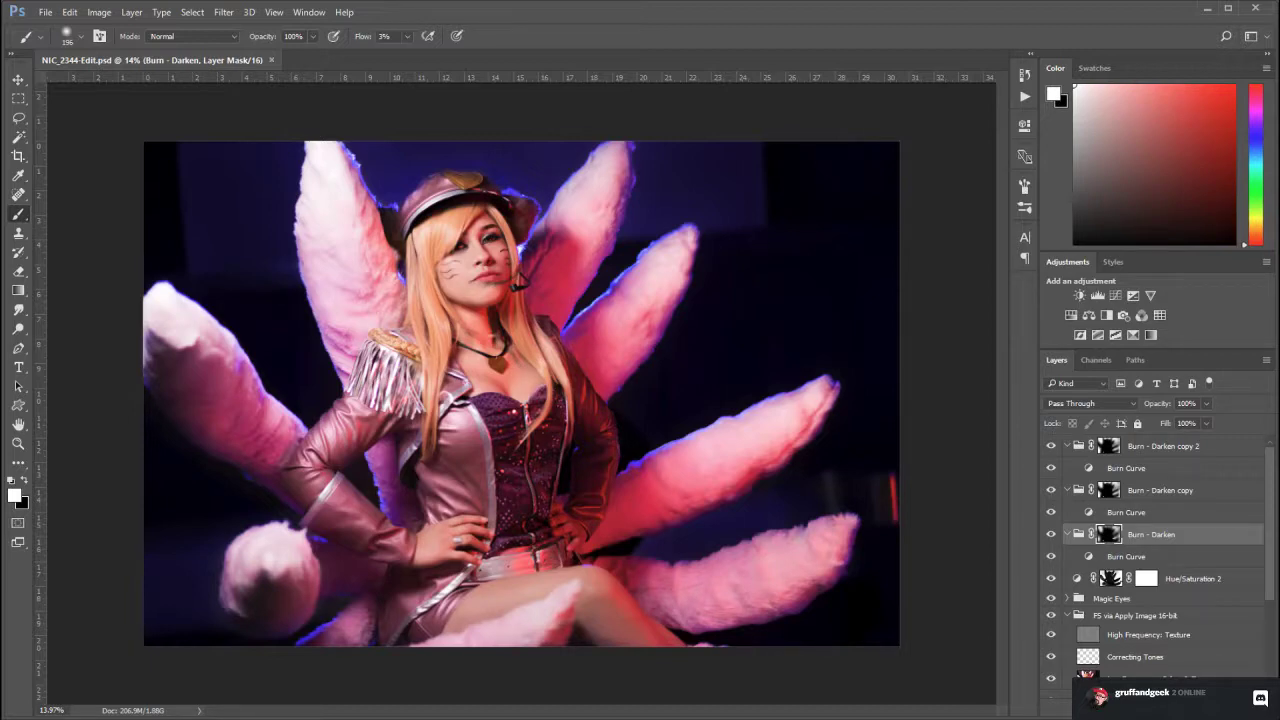
# Switch to Lightroom and set the original NIC_2344.NEF as reference photo beside NIC_2344-Edit.psd
pyautogui.hotkey('alt', 'Tab')
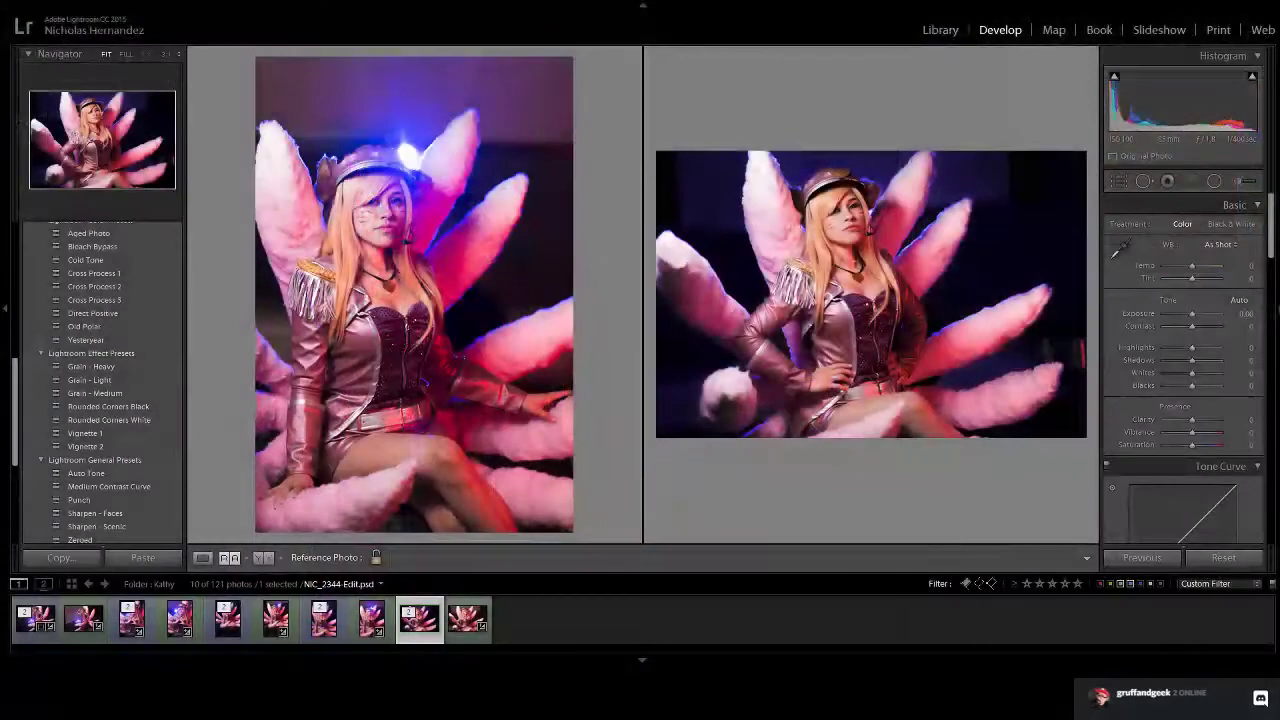
pyautogui.hotkey('ctrl', 'd')
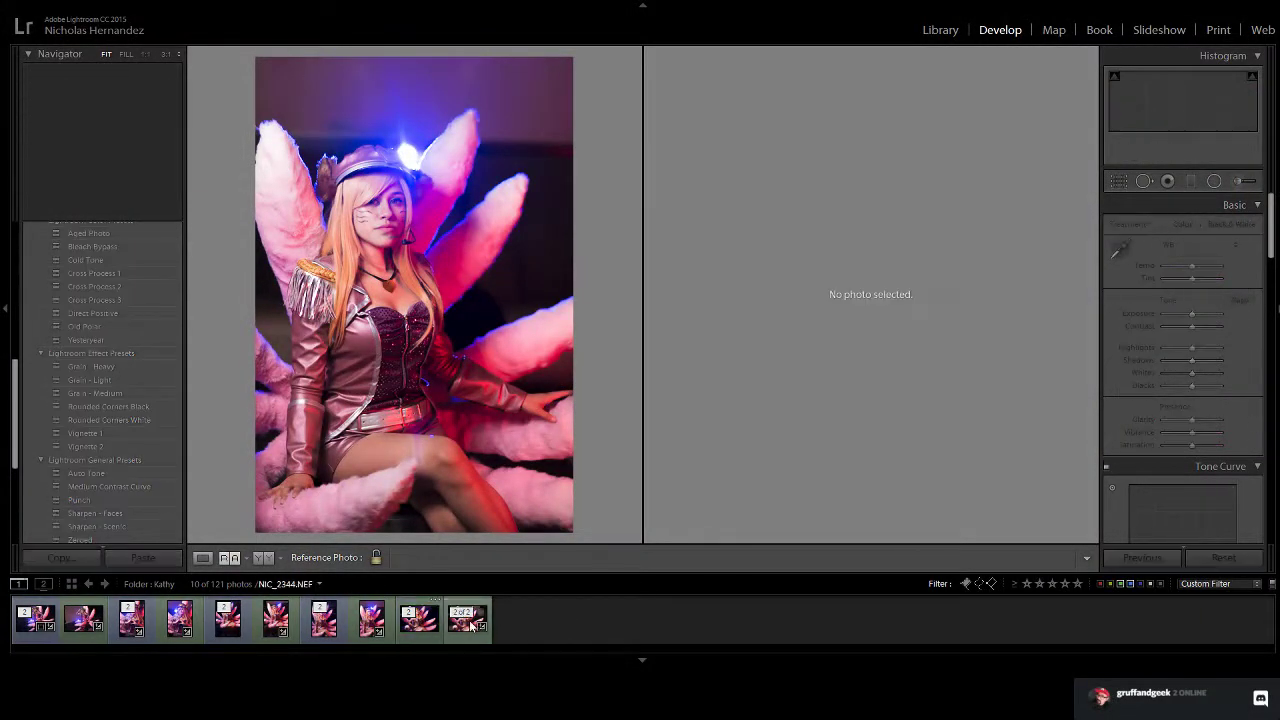
pyautogui.moveTo(465, 627); pyautogui.dragTo(422, 418)
pyautogui.click(437, 632)
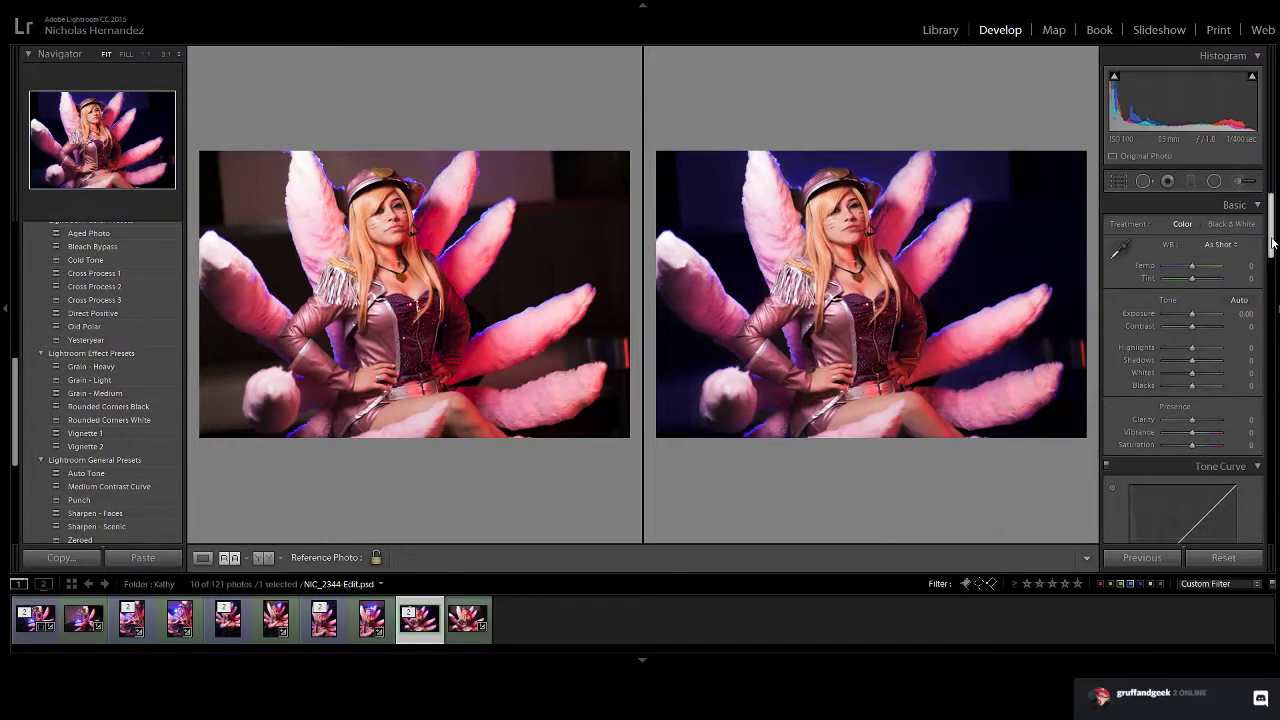
# Add a post-crop vignette to NIC_2344-Edit.psd with Amount -40, Midpoint 57, Roundness -55, Feather 100 and Highlights 100
pyautogui.moveTo(1274, 245); pyautogui.dragTo(1276, 523)
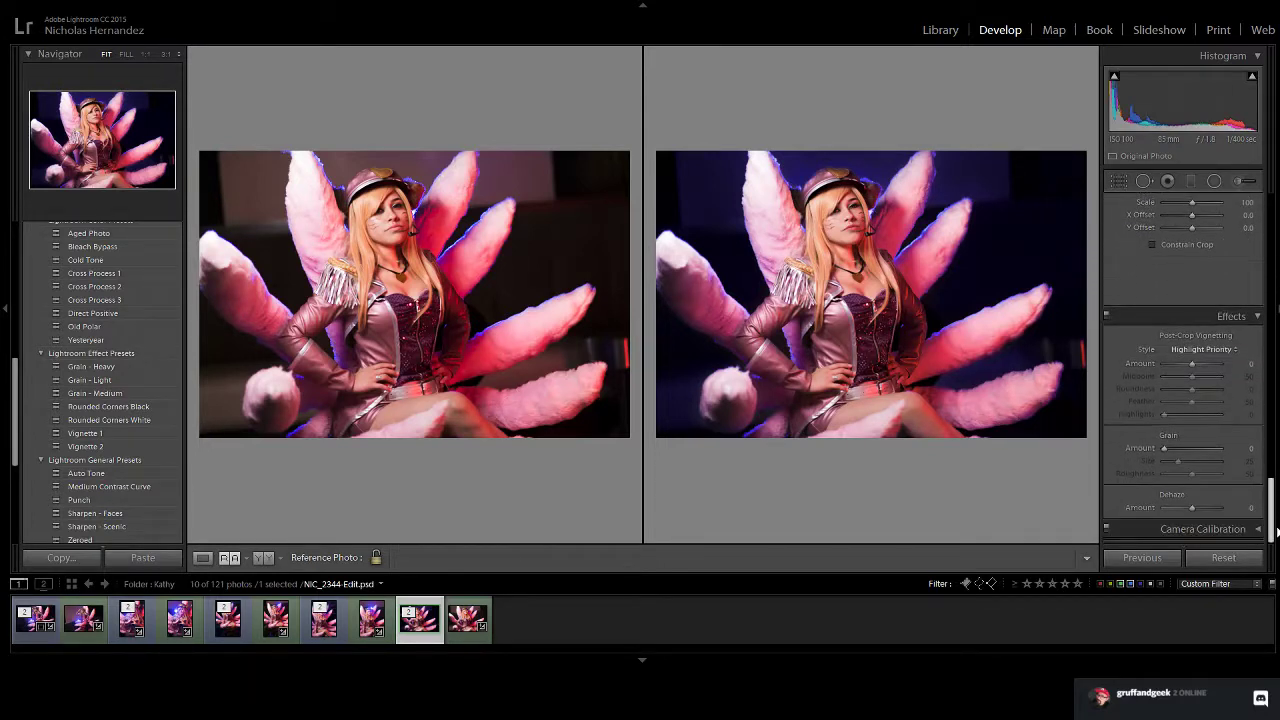
pyautogui.moveTo(1191, 369); pyautogui.dragTo(1182, 365)
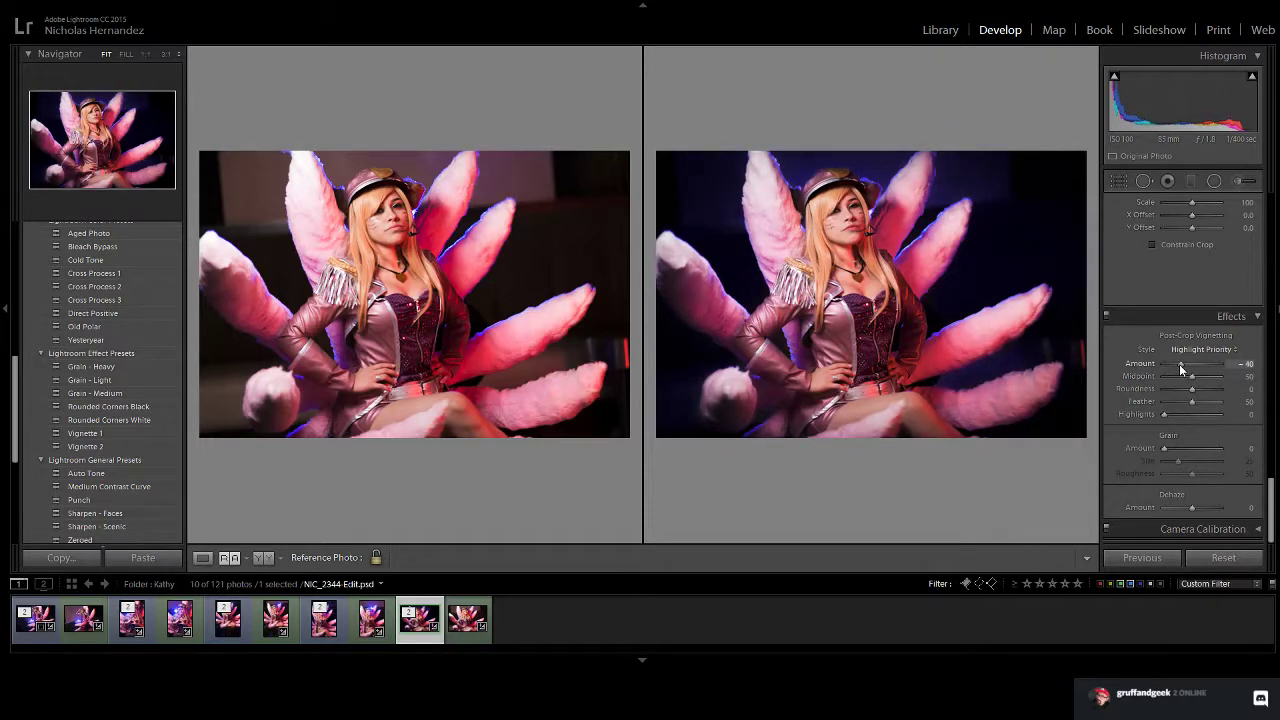
pyautogui.moveTo(1166, 415); pyautogui.dragTo(1238, 420)
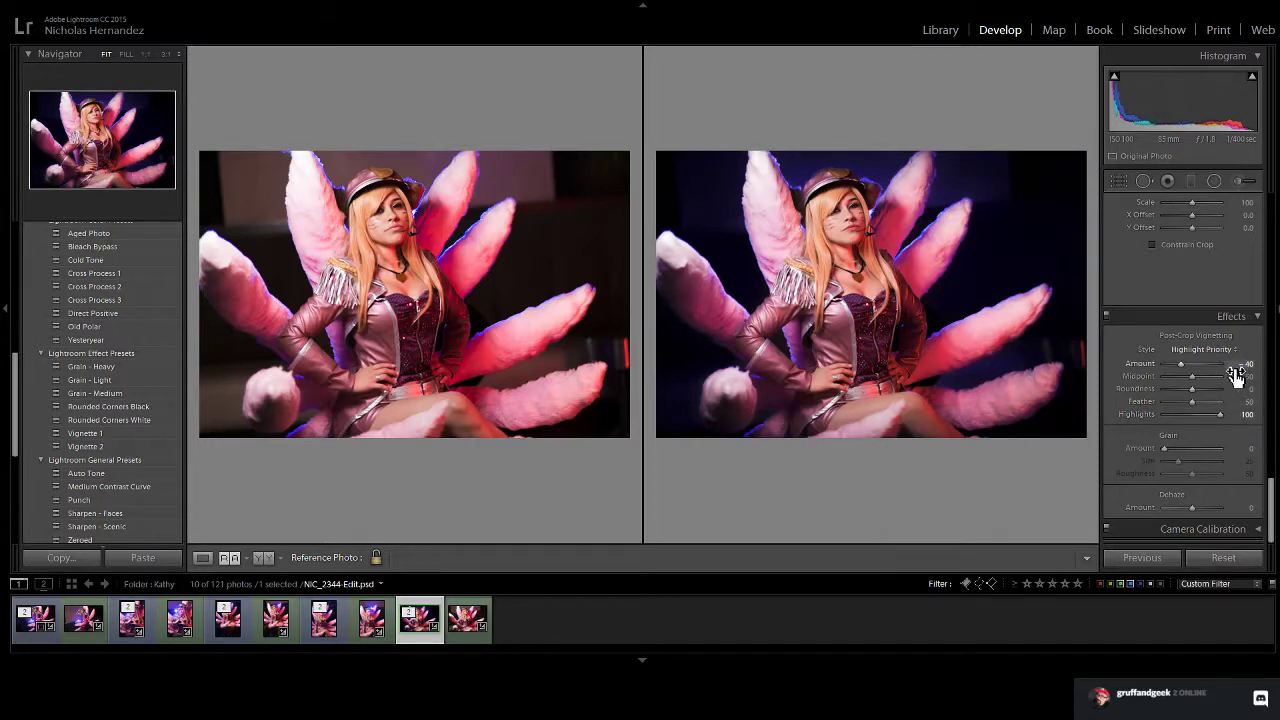
pyautogui.moveTo(1194, 378); pyautogui.dragTo(1257, 393)
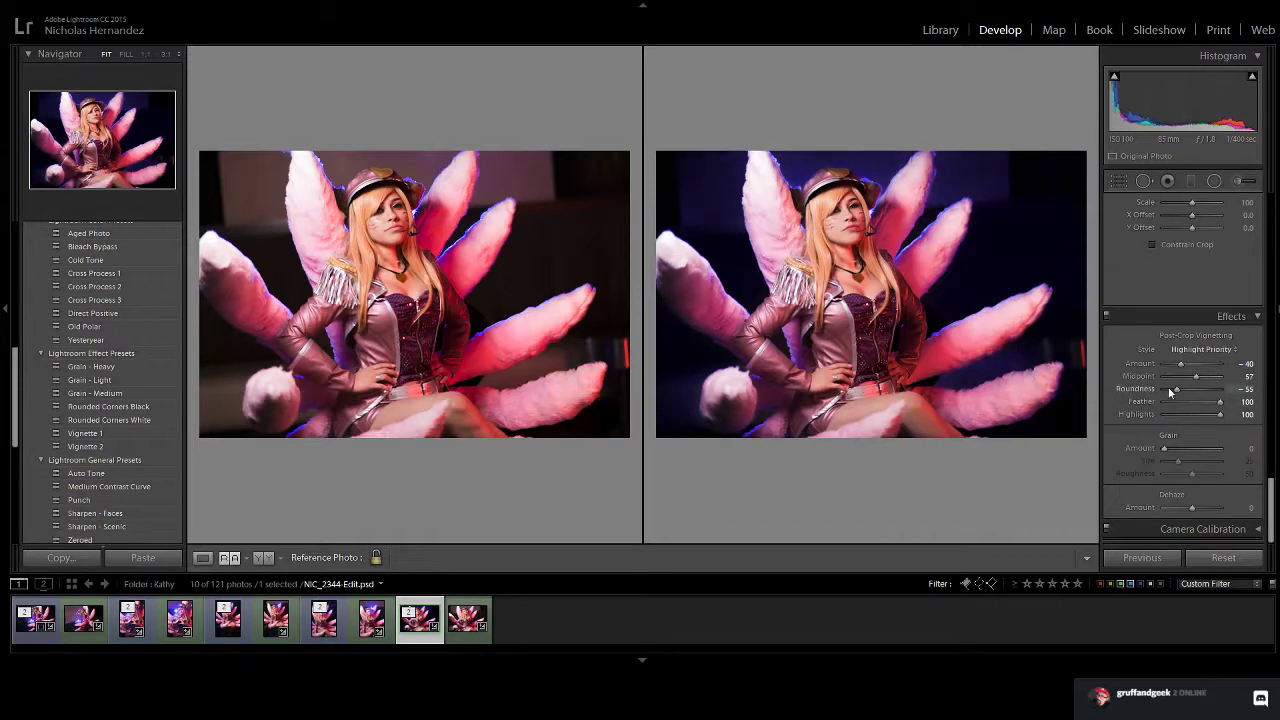
# Filter the filmstrip to the blue-labelled photos and show NIC_2344-Edit.psd alone in the single-photo view
pyautogui.scroll(10, 1137, 412)
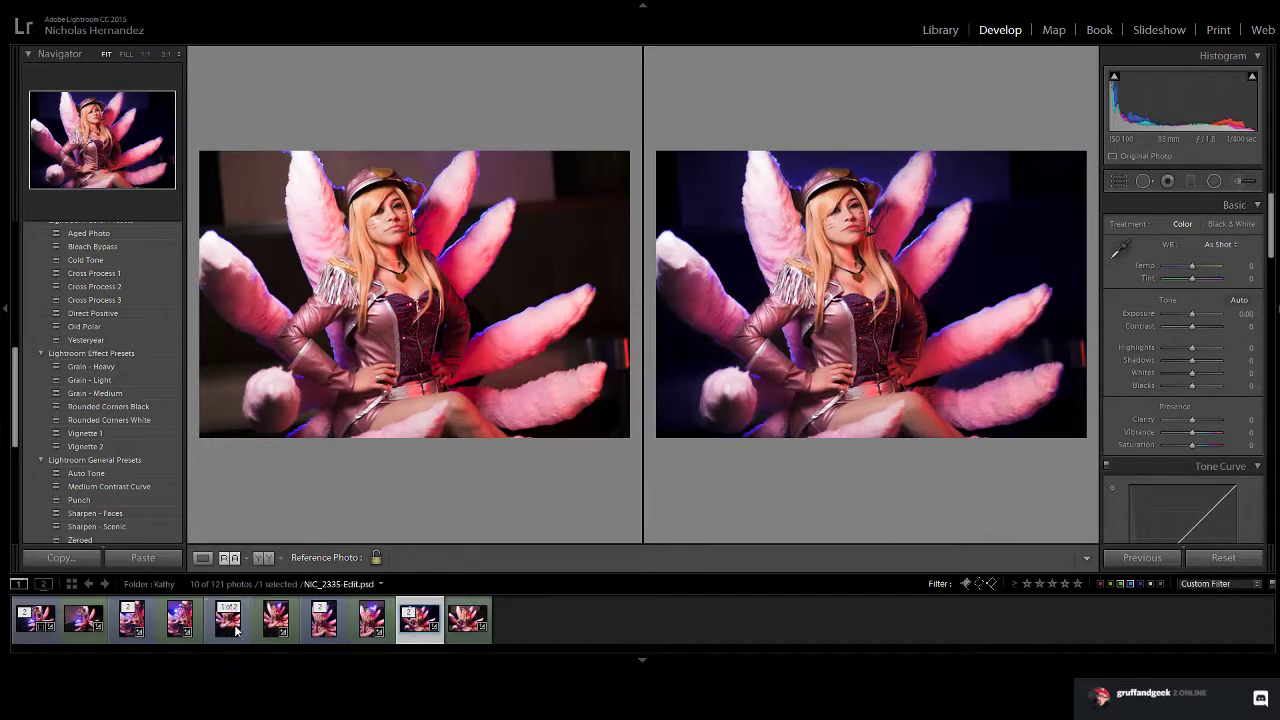
pyautogui.click(1130, 583)
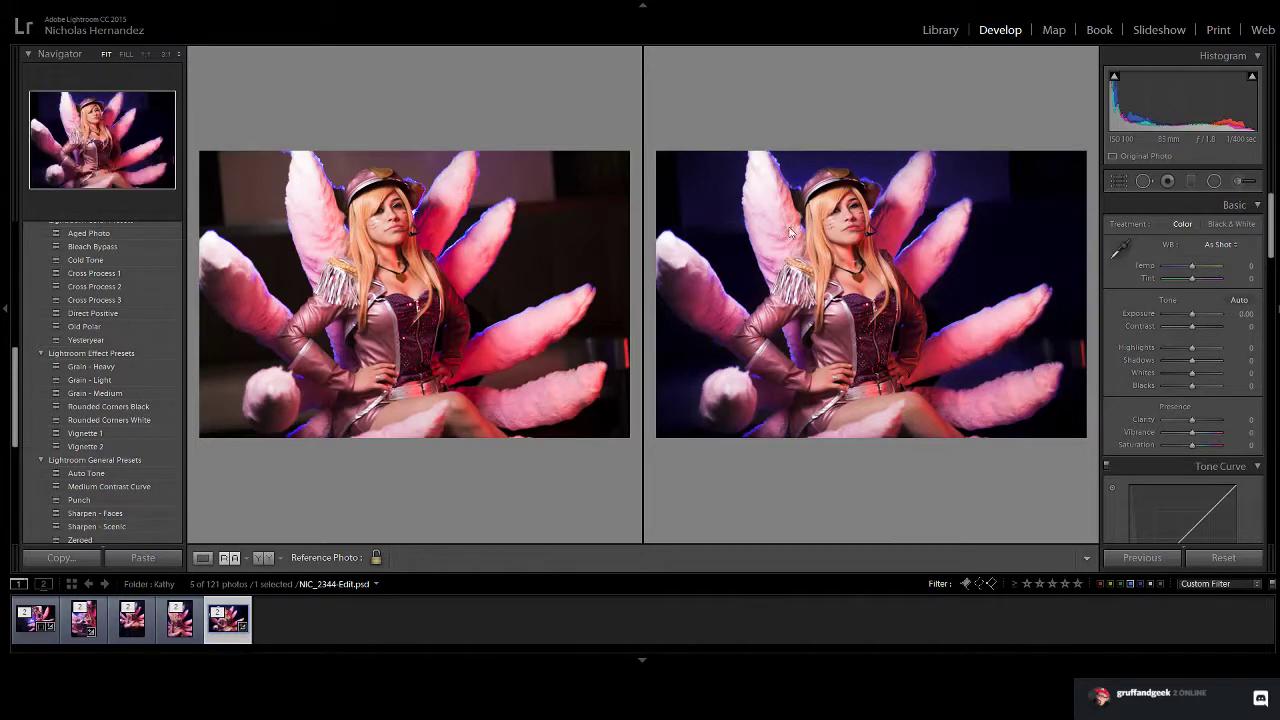
pyautogui.click(203, 557)
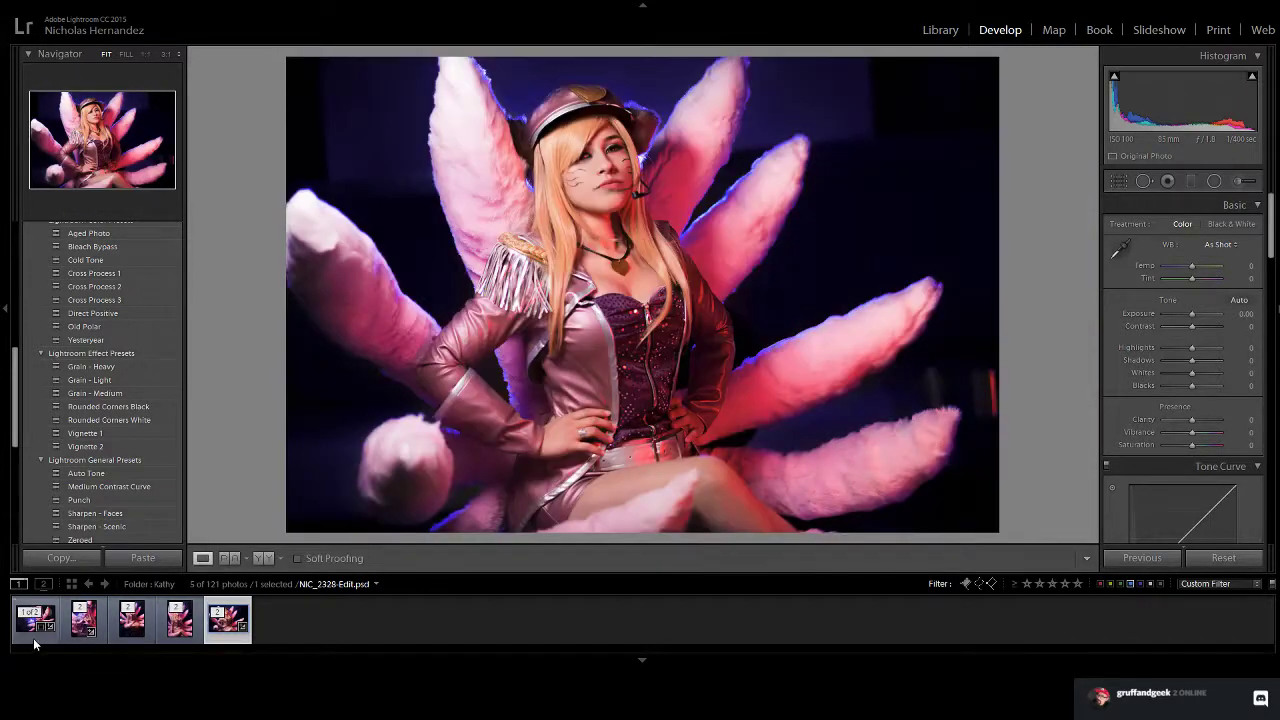
# Review the finished edits one by one from NIC_2328-Edit.psd onward, comparing the color and darkness of NIC_2335 and NIC_2339
pyautogui.click(33, 638)
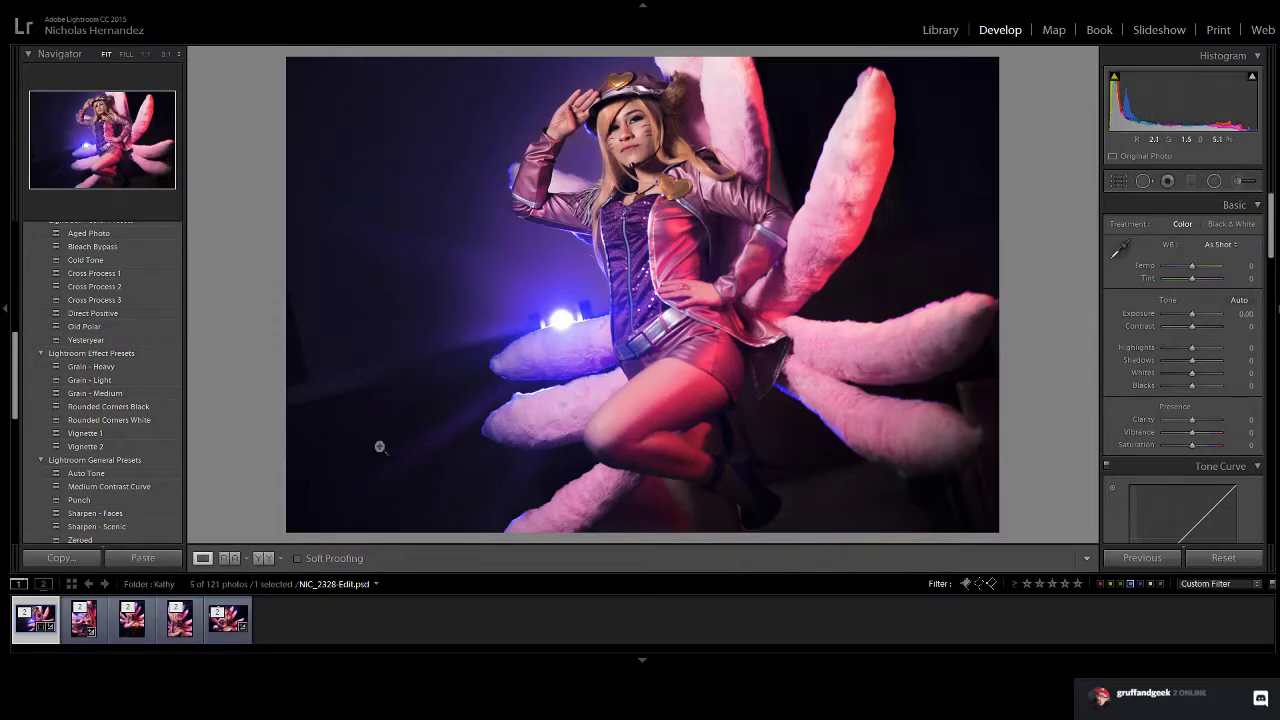
pyautogui.press('Right')
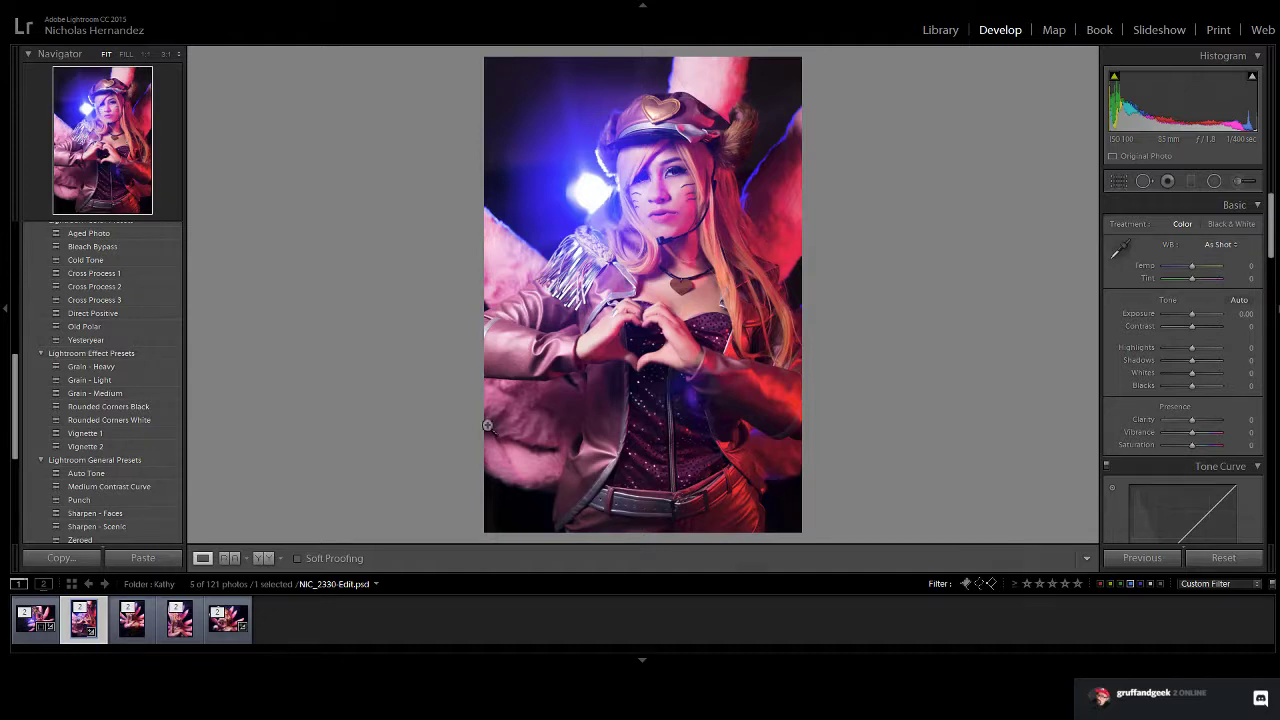
pyautogui.press('Right')
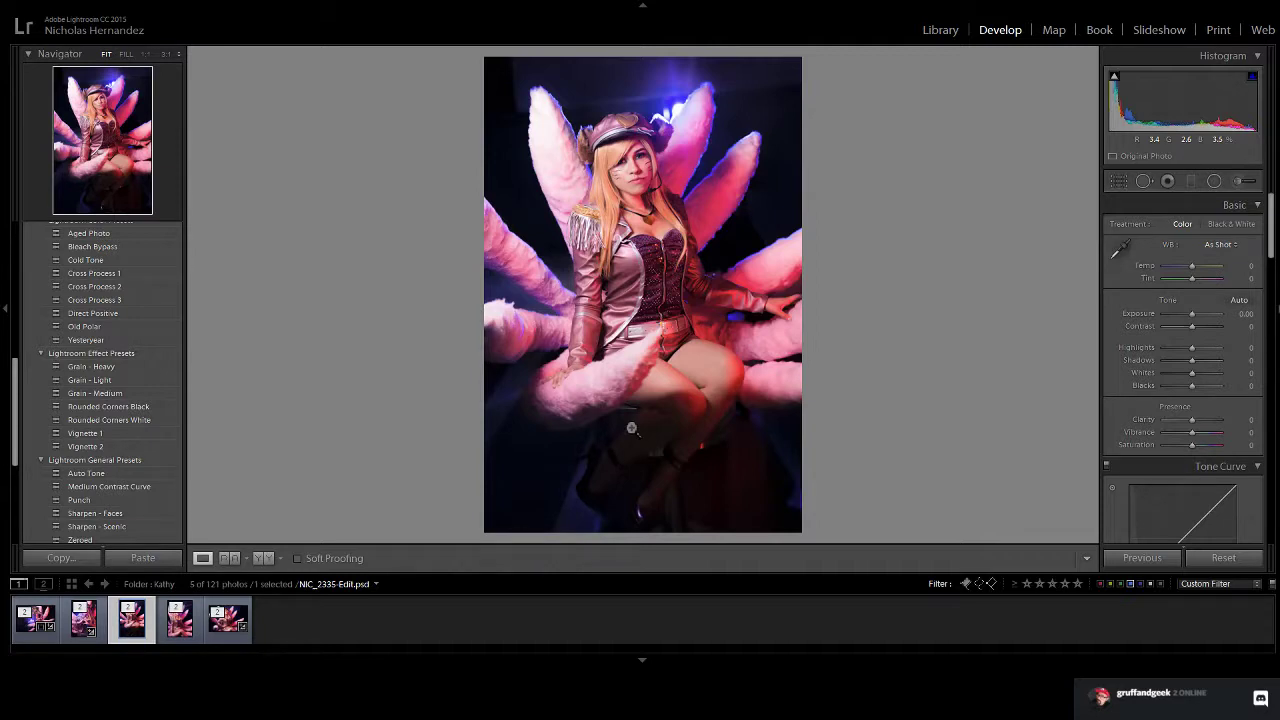
pyautogui.press('Right')
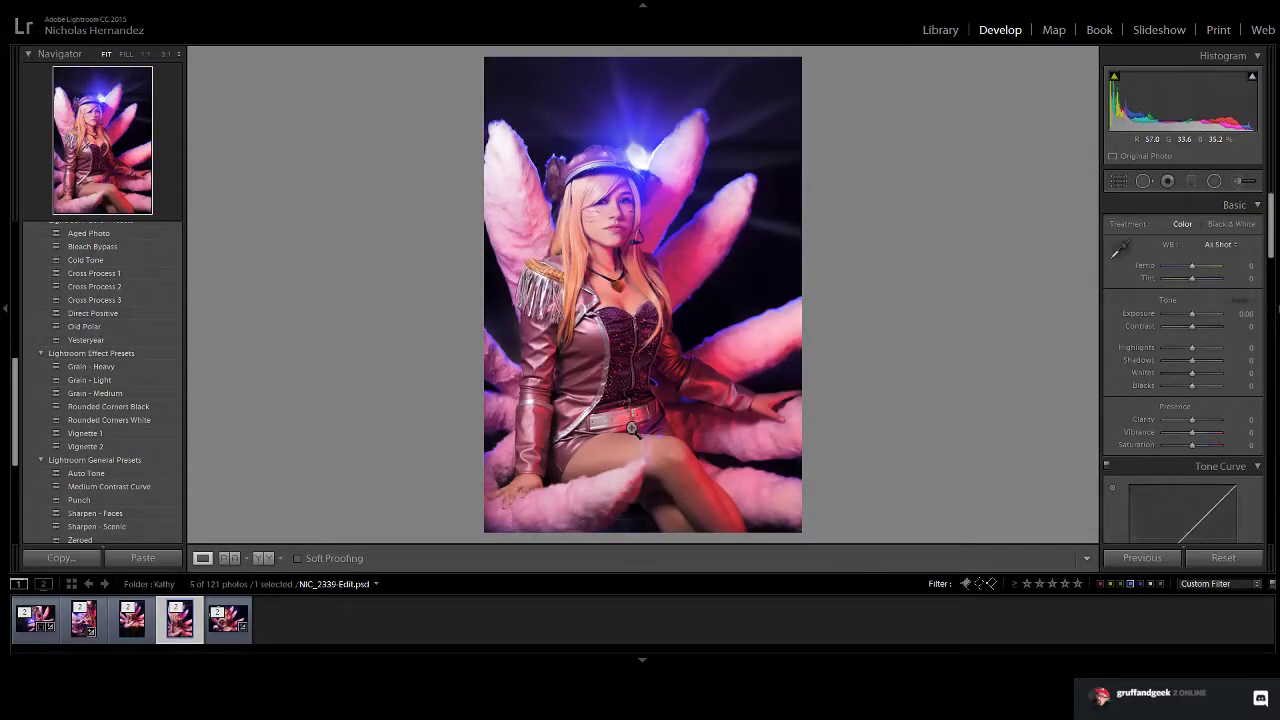
pyautogui.press('Left')
pyautogui.press('Right')
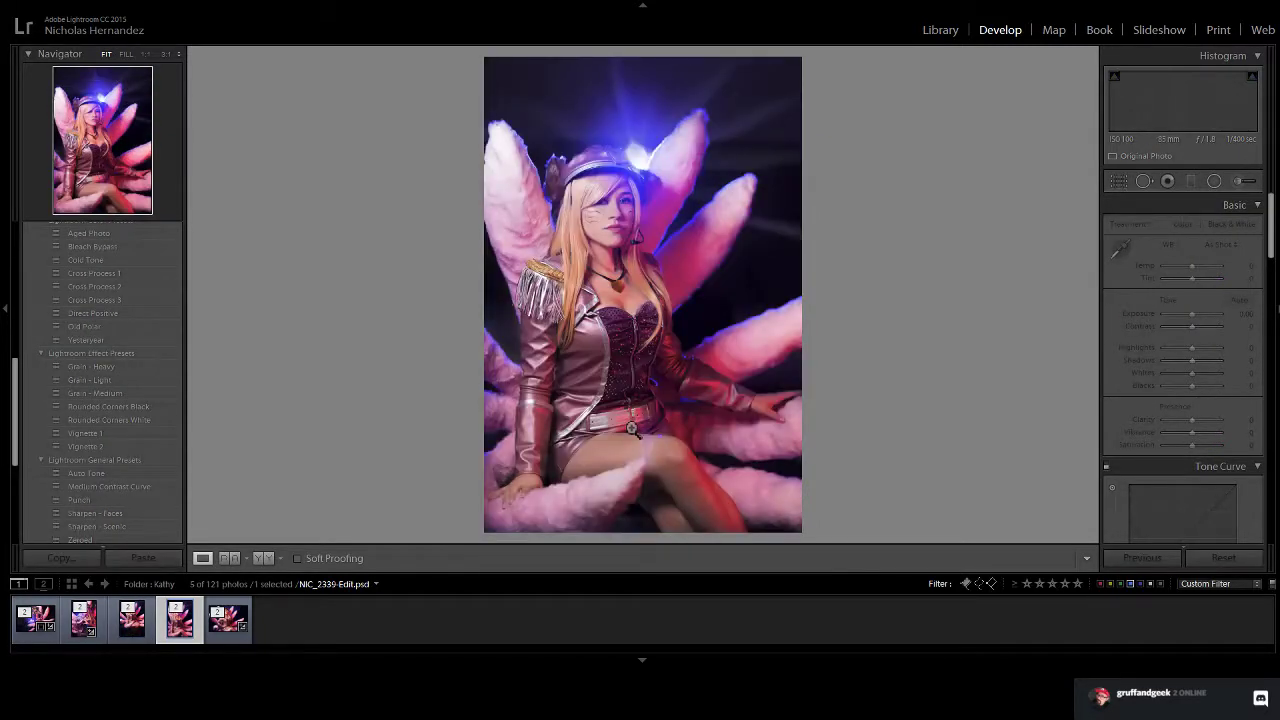
pyautogui.press('Right')
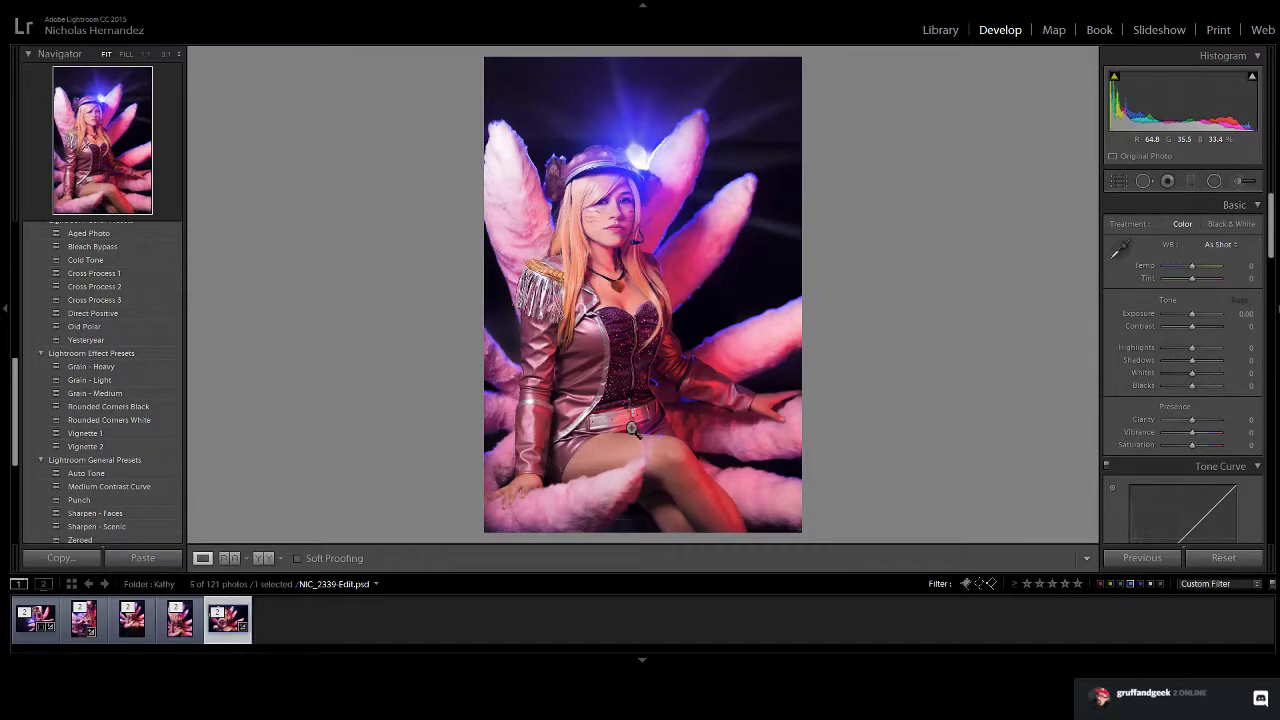